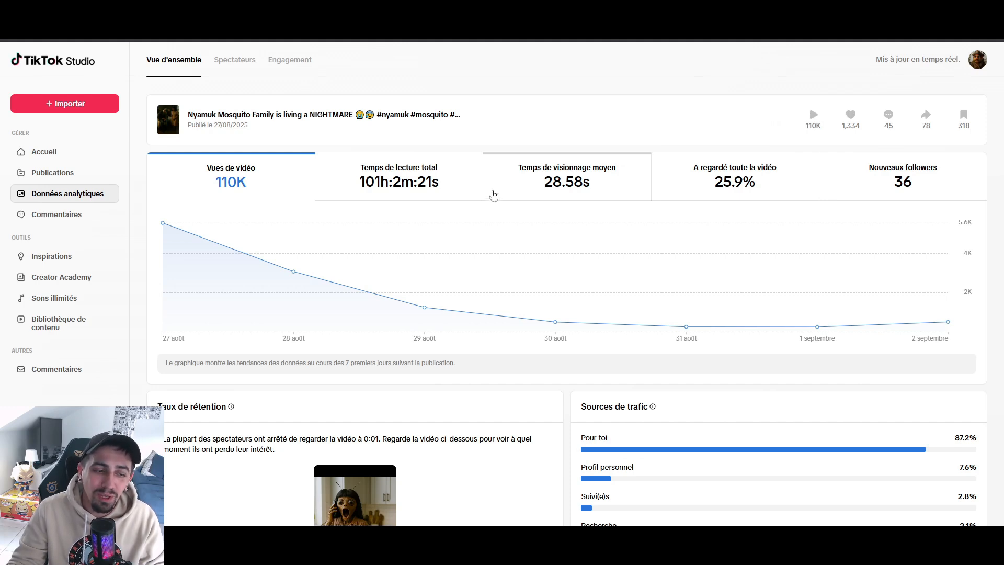
# Step: Review the mosquito family video's views in TikTok Studio, the original cat family TikTok, and the YouTube Studio statistics
pyautogui.moveTo(232, 177)
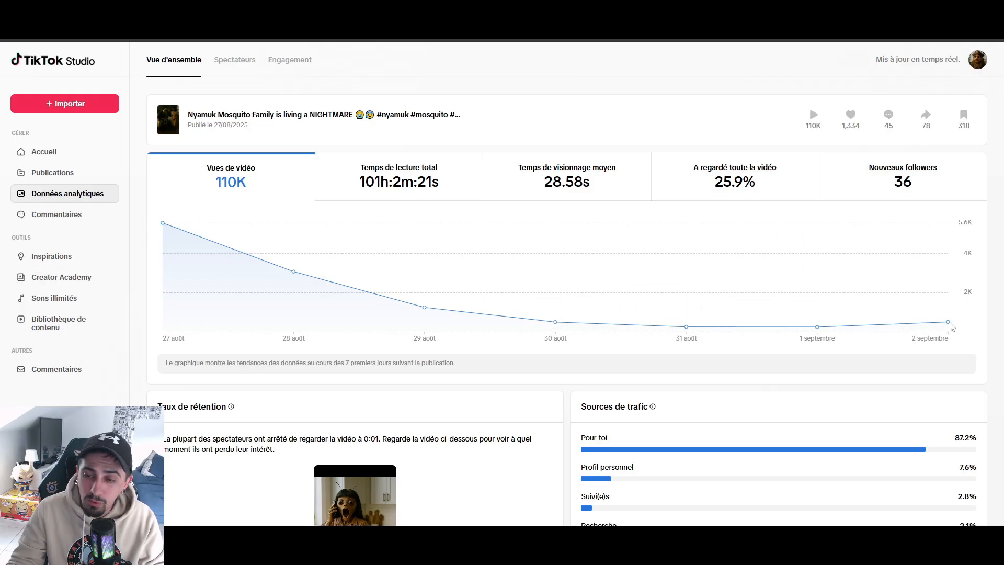
pyautogui.moveTo(949, 324)
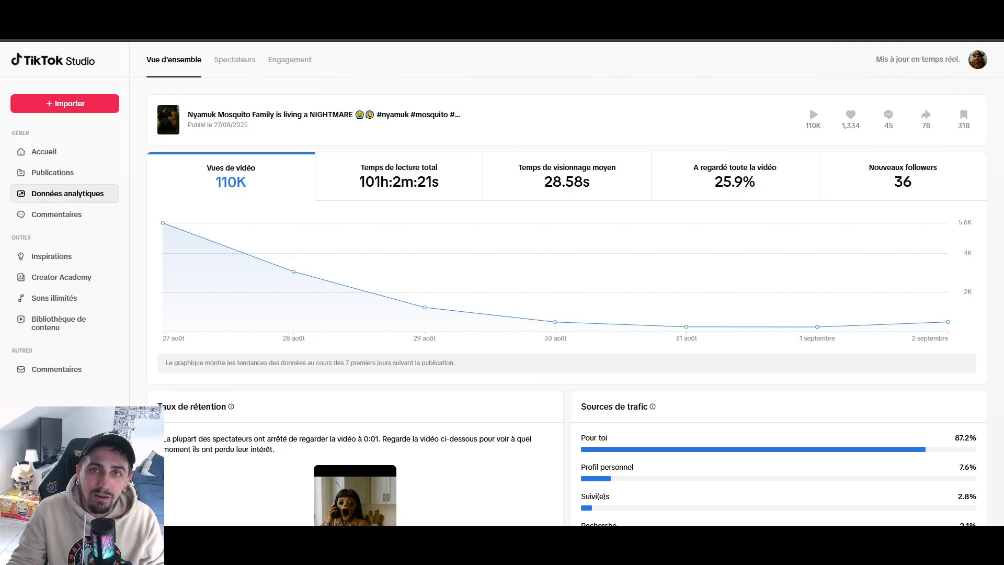
pyautogui.click(376, 553)
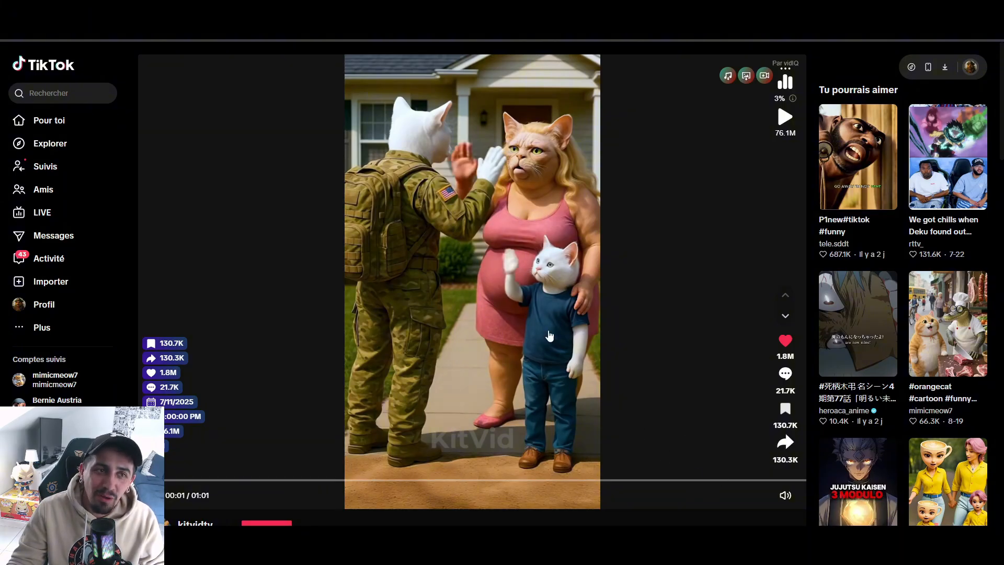
pyautogui.click(360, 10)
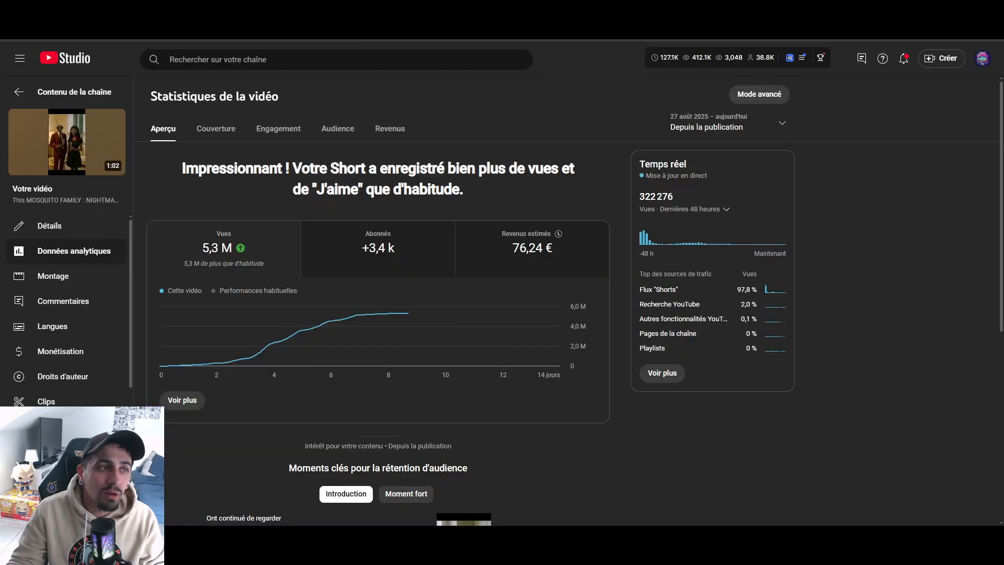
# Step: Play the original-versus-copy comparison Replika workflow.mp4 in VLC with the volume raised, and close the player
pyautogui.click(172, 546)
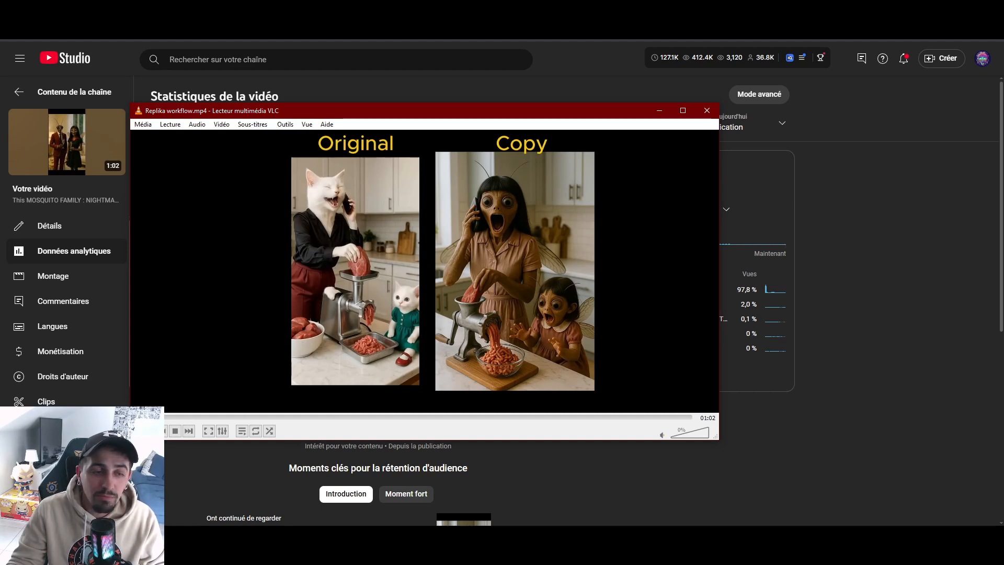
pyautogui.scroll(2, 383, 328)
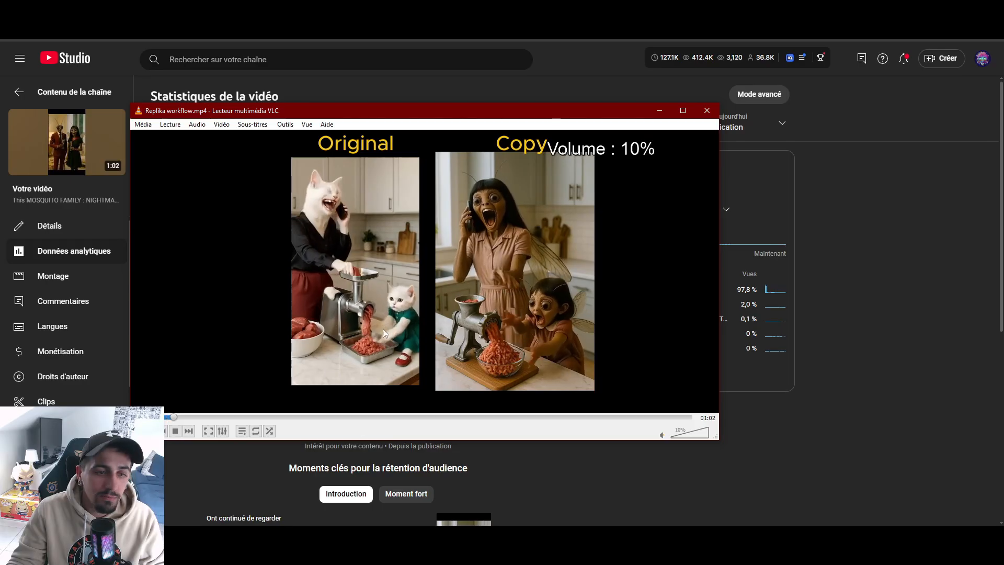
pyautogui.scroll(6, 384, 331)
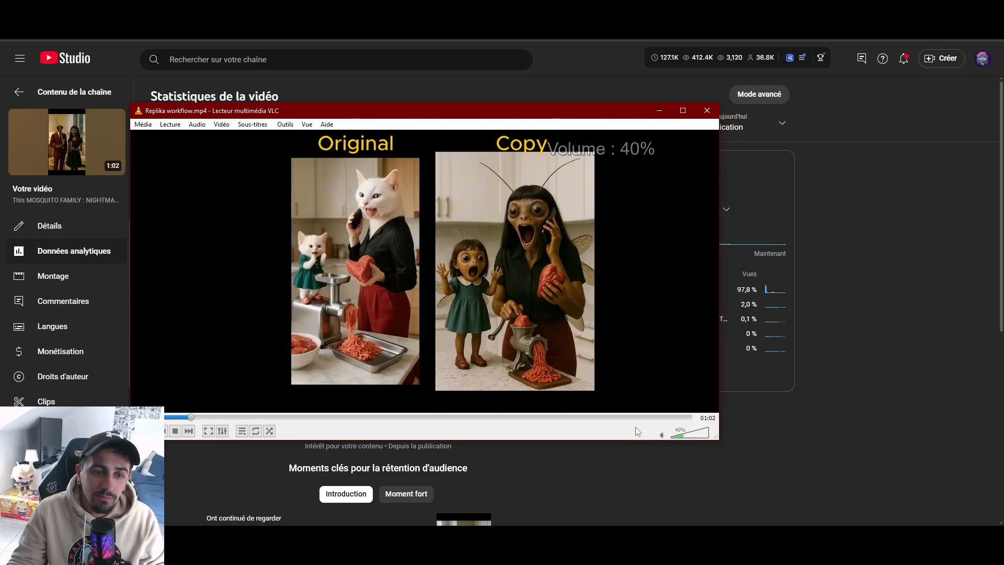
pyautogui.scroll(3, 628, 348)
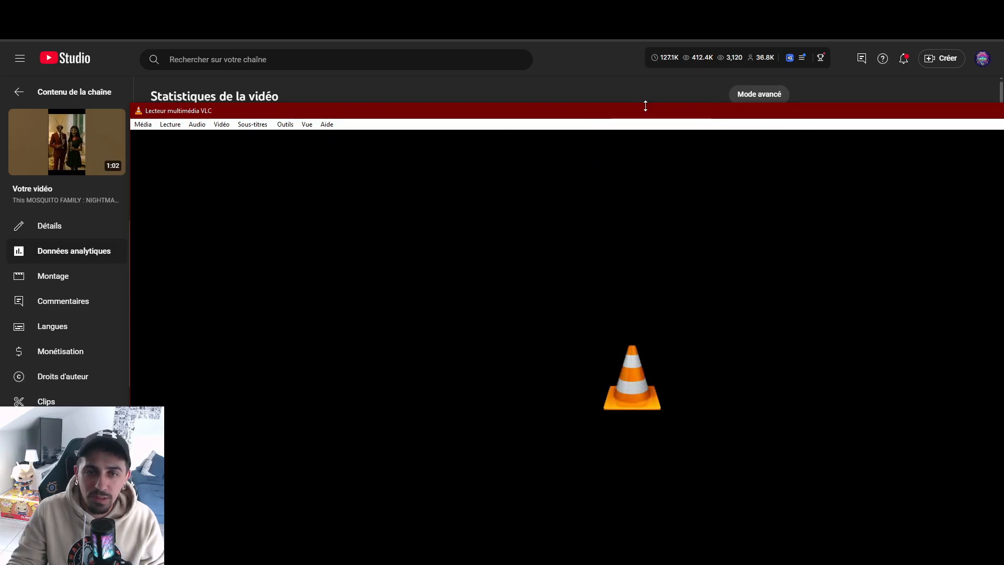
pyautogui.moveTo(645, 106); pyautogui.dragTo(645, 85)
pyautogui.hotkey('alt', 'F4')
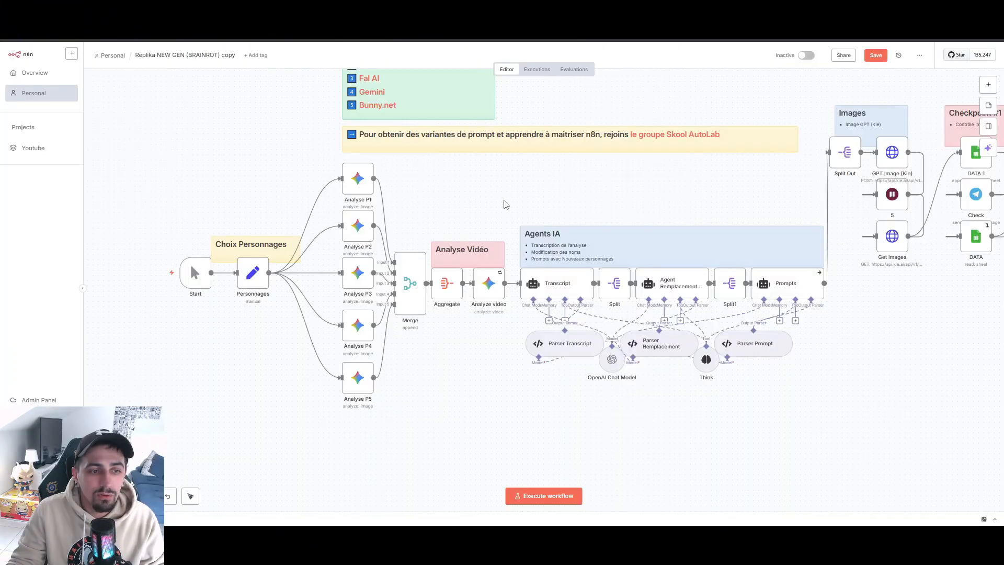
# Step: Examine the whole Replika NEW GEN (BRAINROT) copy workflow in n8n, from Choix Personnages to Montage
pyautogui.hscroll(6, 714, 329)
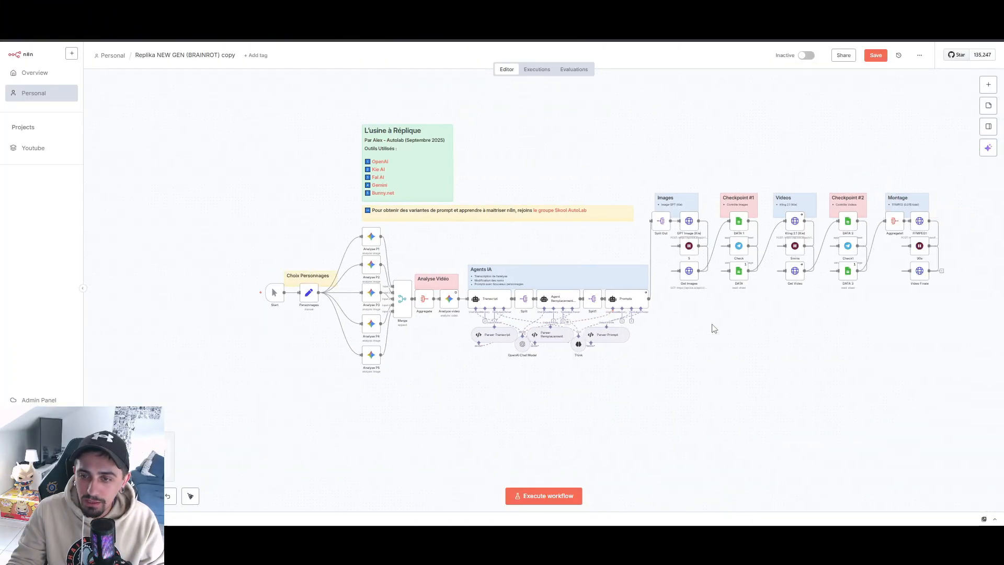
pyautogui.hscroll(-1, 714, 329)
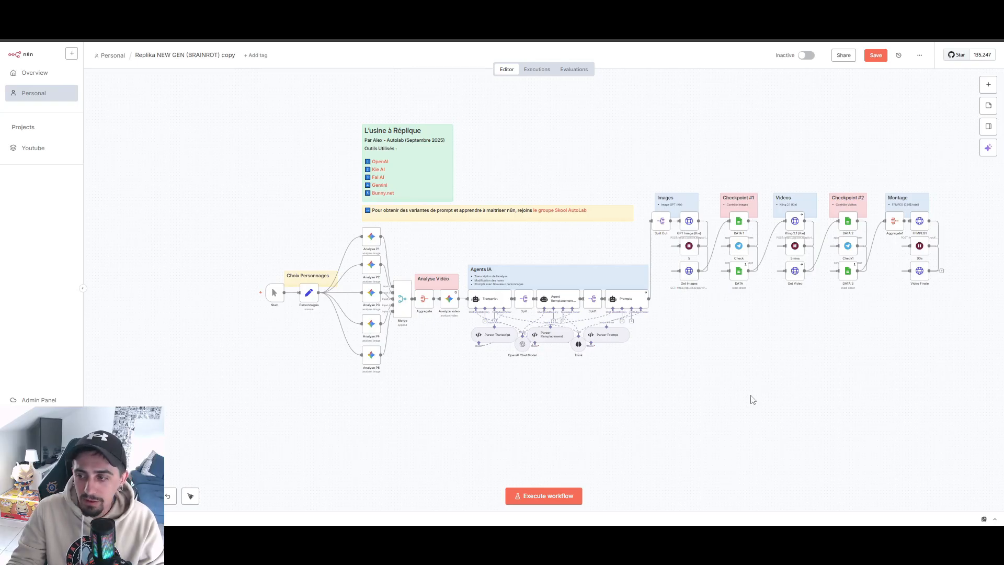
pyautogui.scroll(2, 768, 380)
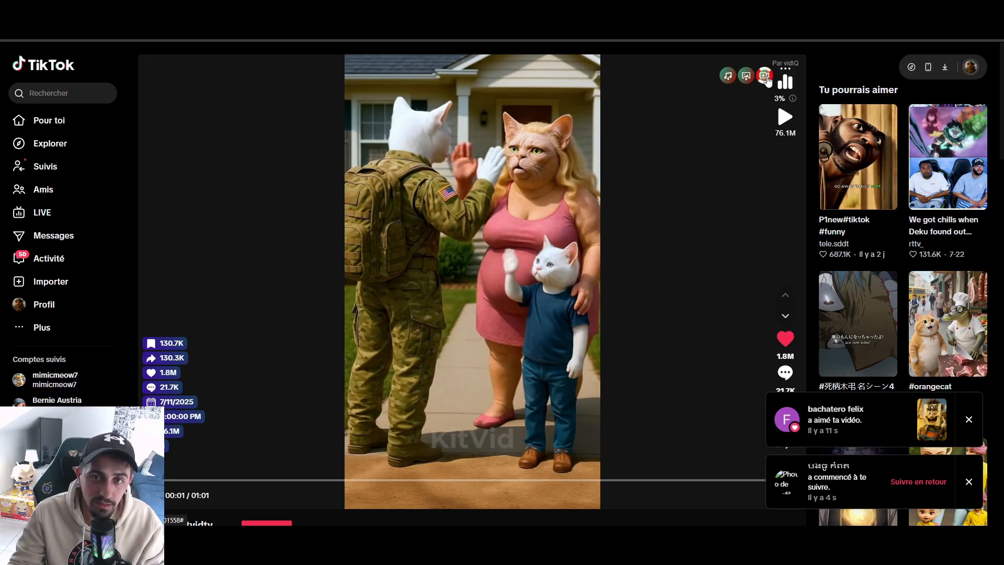
# Step: Save the soldier cat family TikTok video to the Téléchargements folder and check the downloader extension's TikTok settings
pyautogui.click(767, 78)
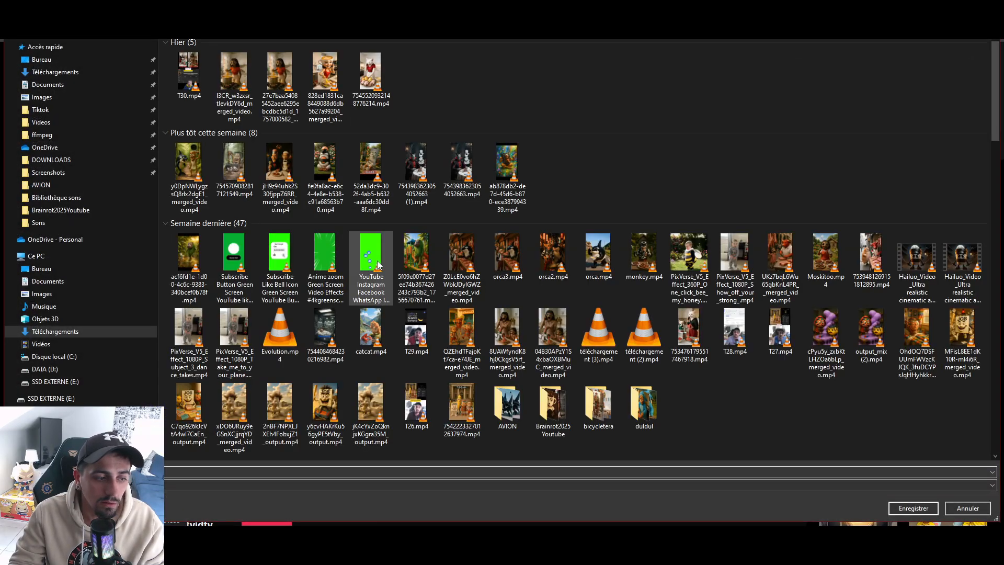
pyautogui.press('Return')
pyautogui.click(839, 14)
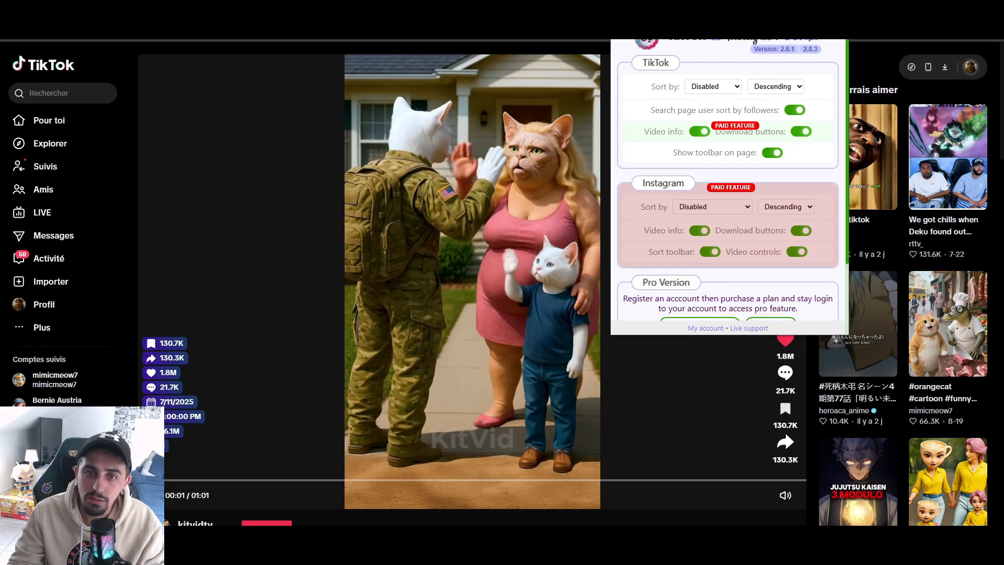
pyautogui.click(840, 21)
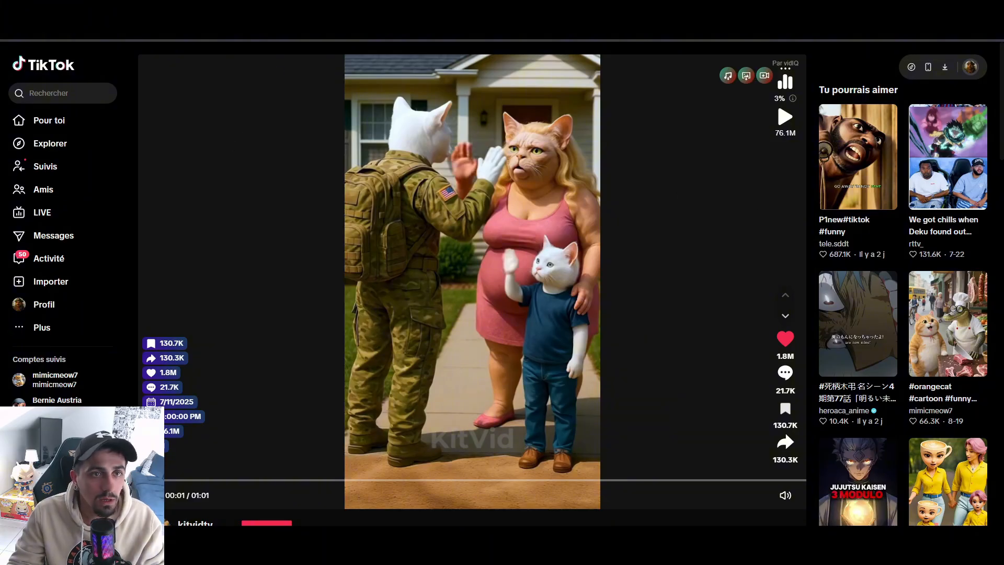
# Step: Switch to Bunny.net, upload 7525451070114401558.mp4 to the nagaiisounds storage root, and copy the uploaded file's URL
pyautogui.click(533, 11)
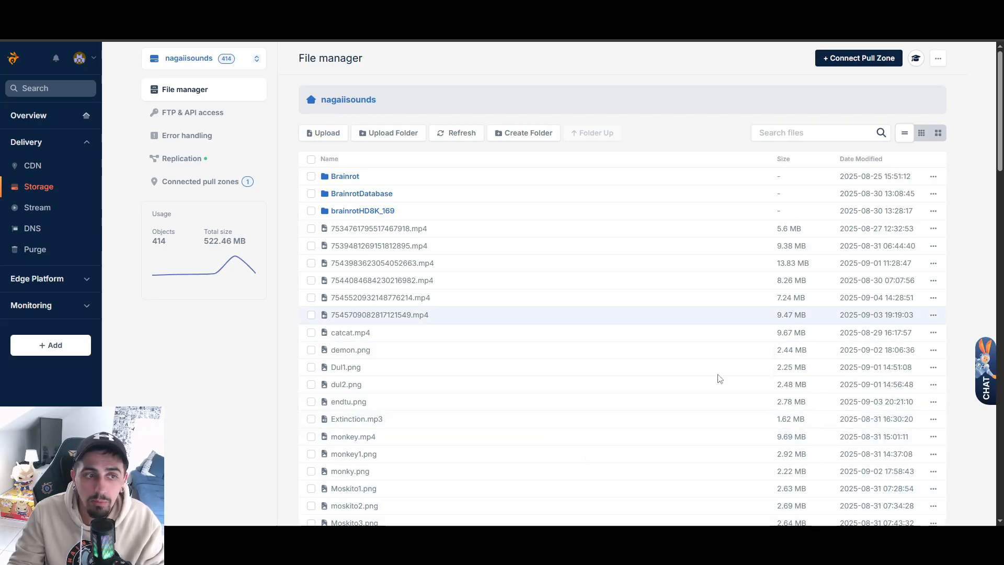
pyautogui.rightClick(379, 252)
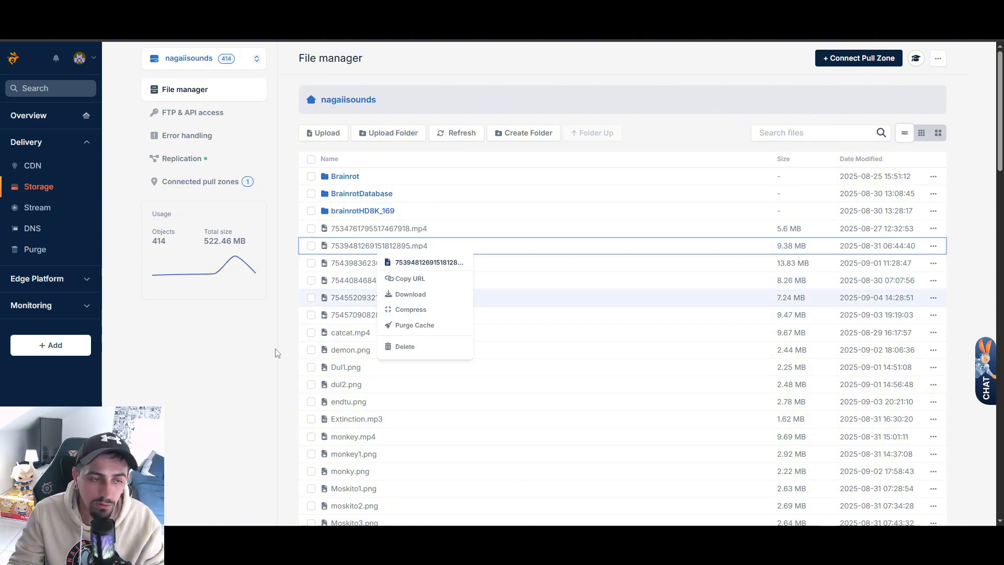
pyautogui.click(249, 416)
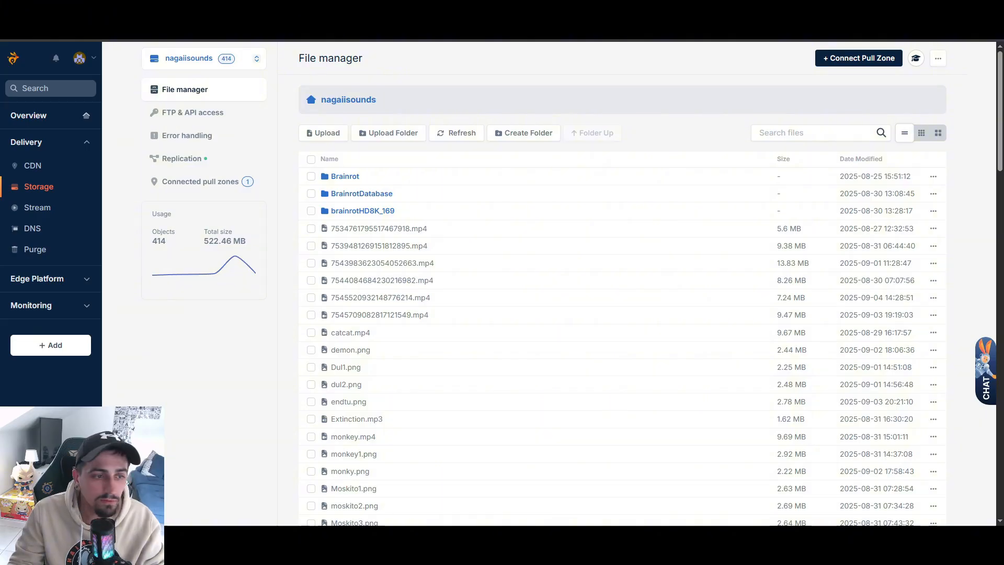
pyautogui.moveTo(1003, 136); pyautogui.dragTo(500, 308)
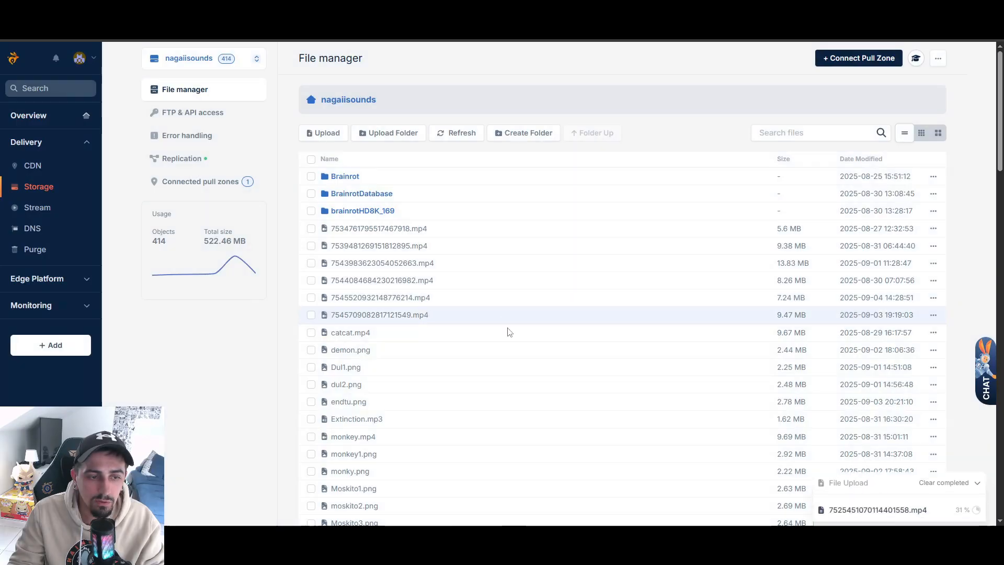
pyautogui.moveTo(561, 364)
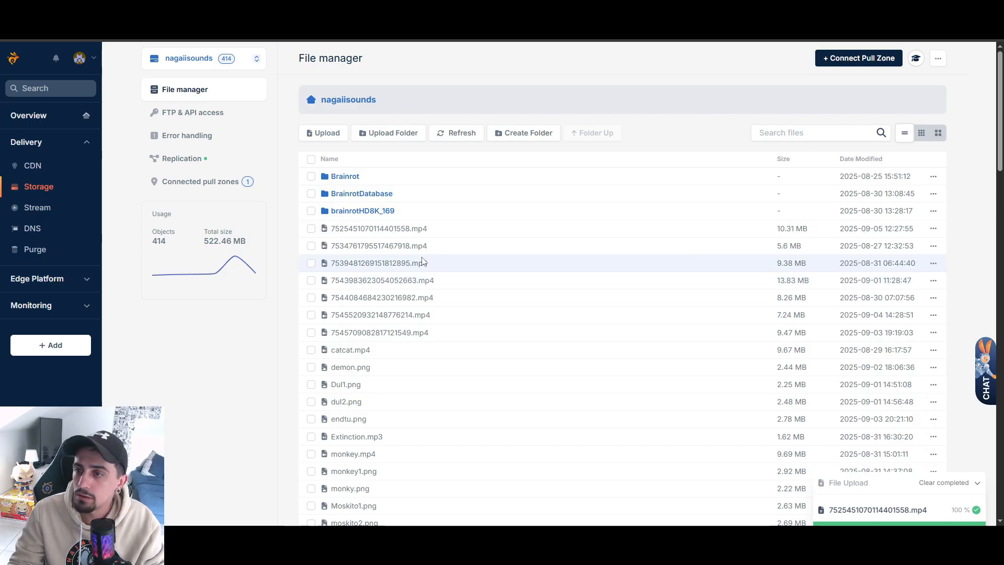
pyautogui.rightClick(412, 234)
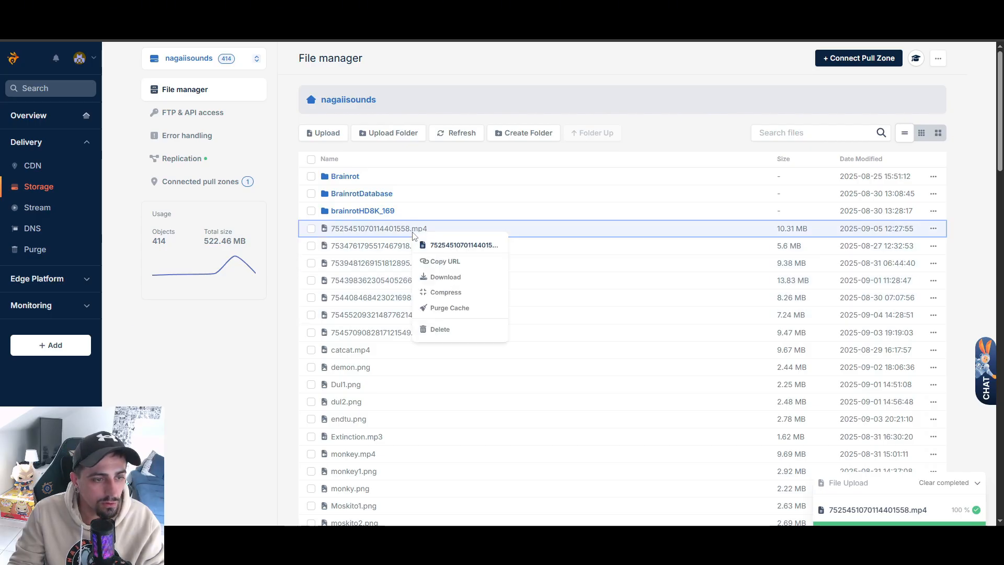
pyautogui.click(442, 261)
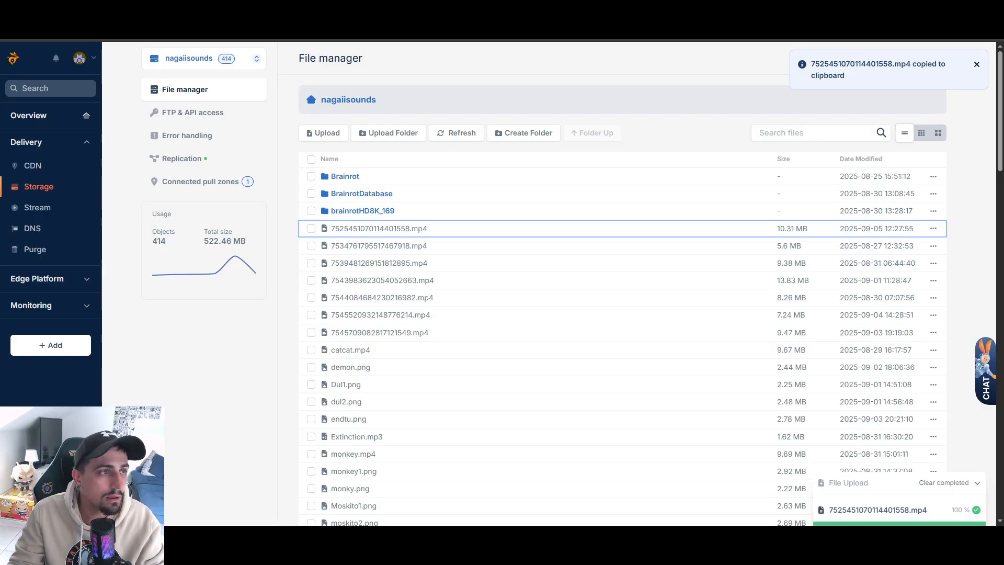
pyautogui.click(235, 10)
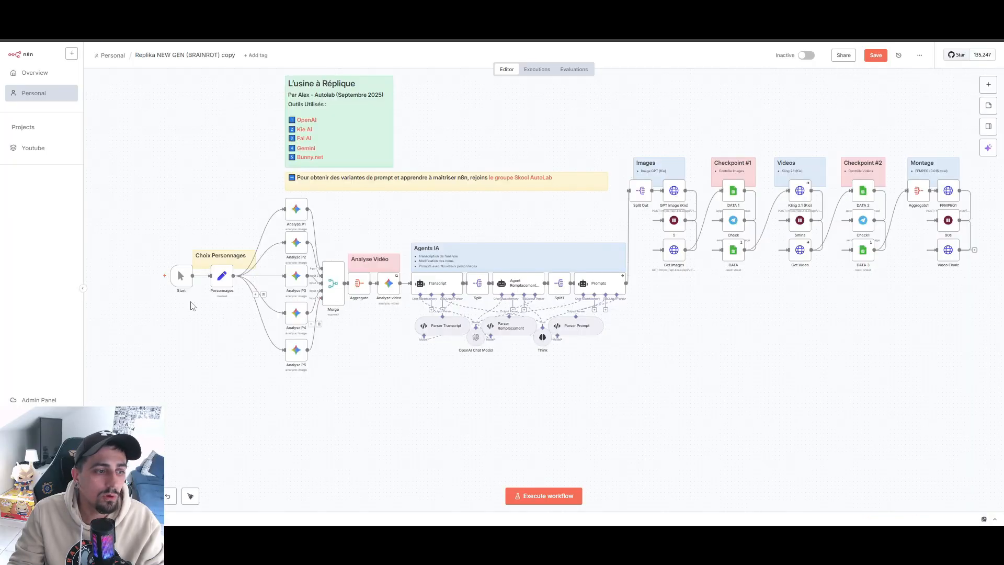
pyautogui.hscroll(-8, 152, 263)
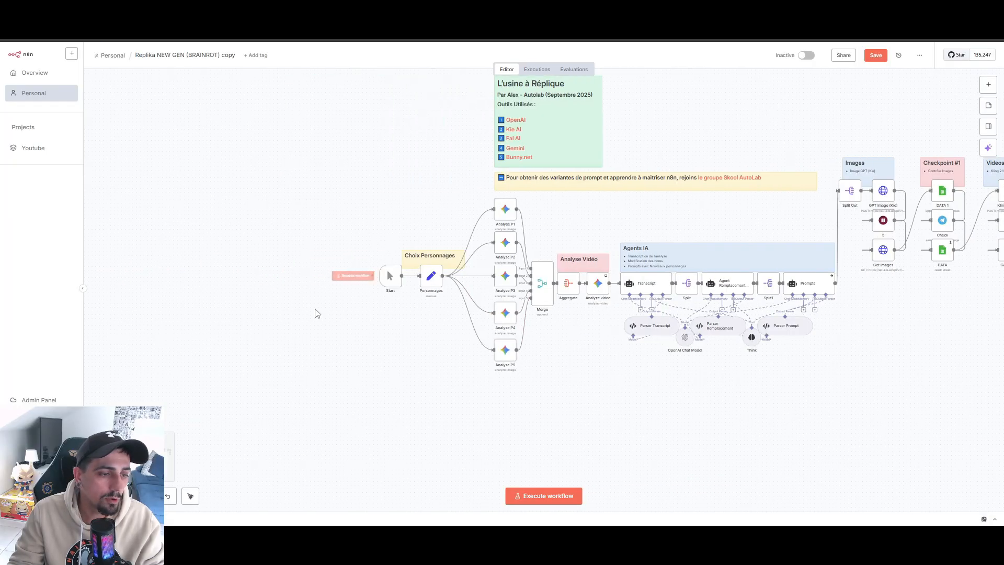
pyautogui.scroll(4, 340, 303)
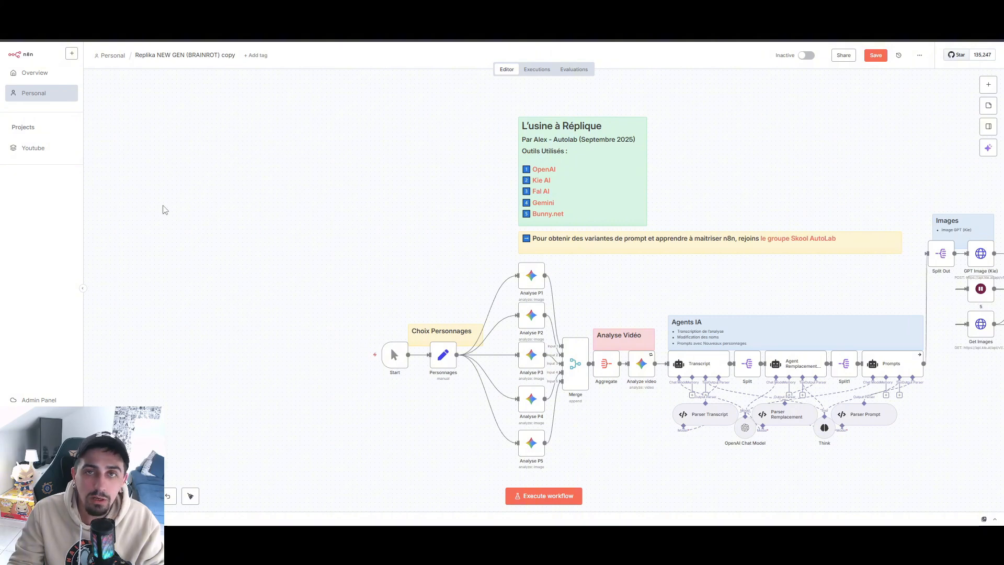
pyautogui.doubleClick(444, 358)
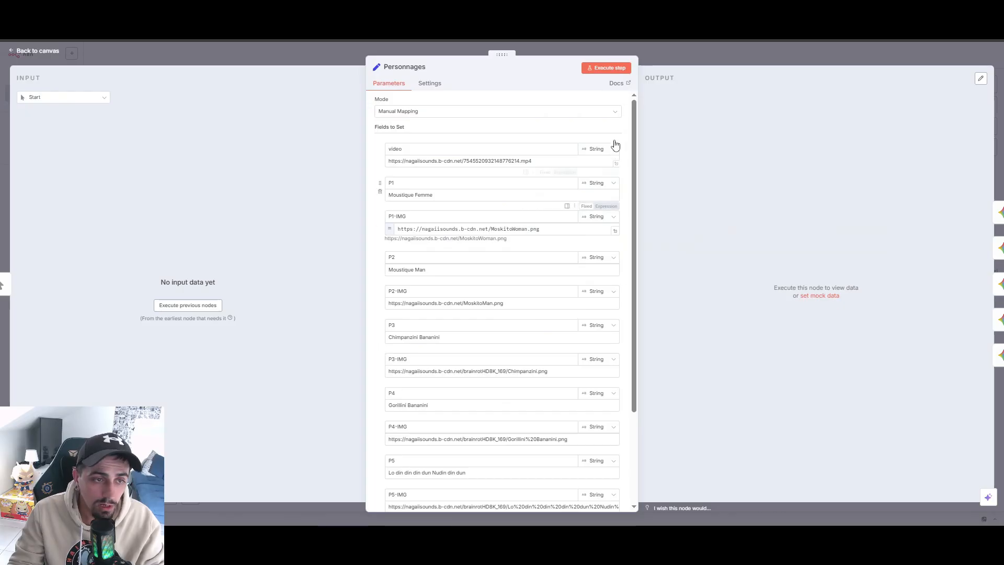
pyautogui.click(696, 55)
pyautogui.doubleClick(450, 357)
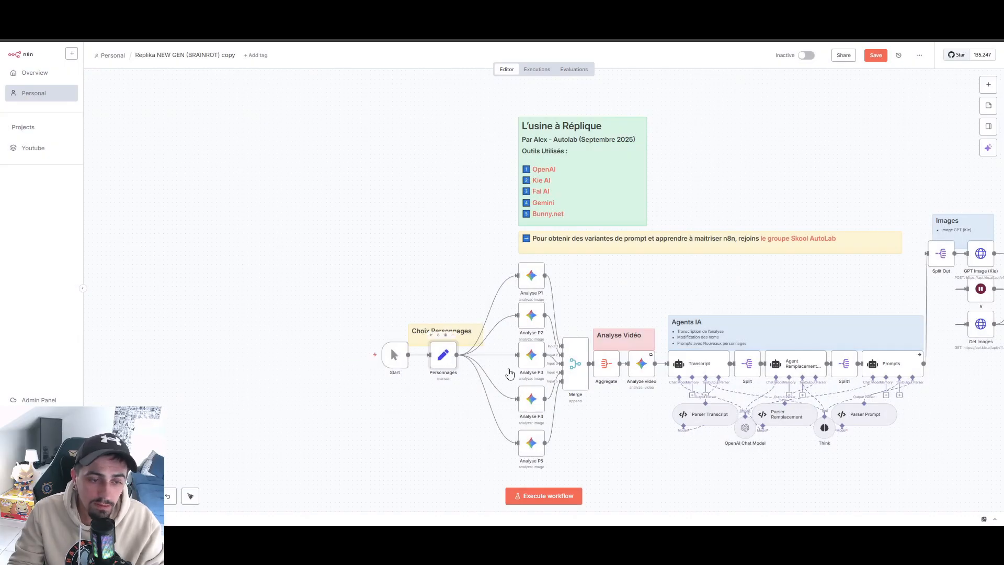
pyautogui.scroll(-3, 460, 208)
pyautogui.scroll(3, 441, 403)
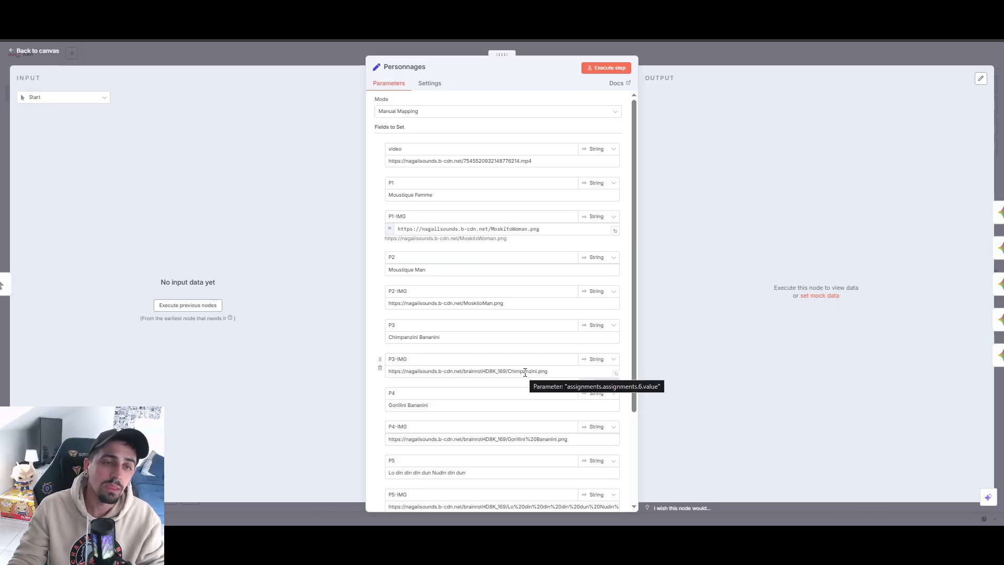
pyautogui.click(556, 162)
pyautogui.hotkey('ctrl', 'a')
pyautogui.hotkey('ctrl', 'v')
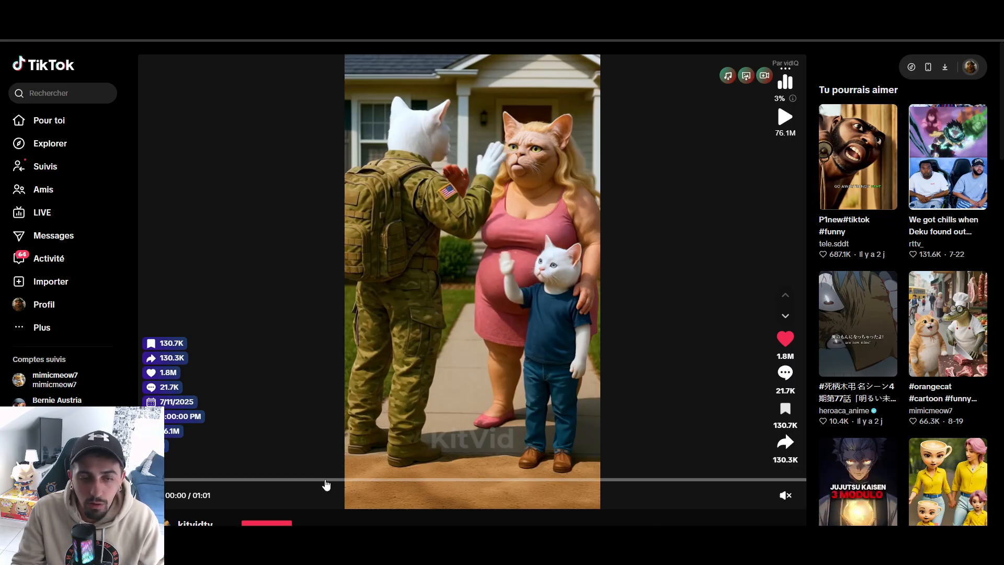
# Step: Skim through the source video on TikTok to identify its characters, and return to n8n
pyautogui.moveTo(325, 485); pyautogui.dragTo(396, 485)
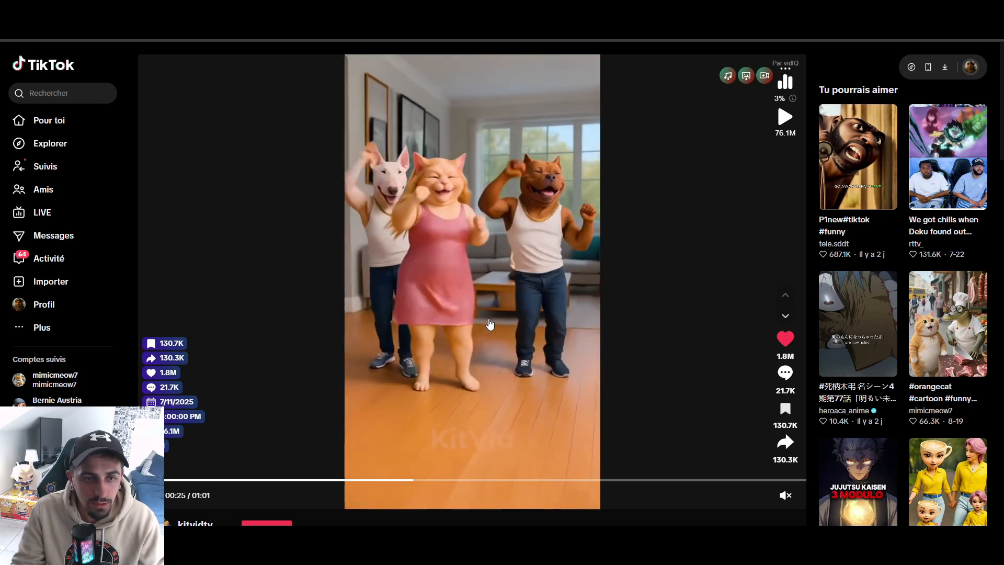
pyautogui.moveTo(633, 481); pyautogui.dragTo(294, 473)
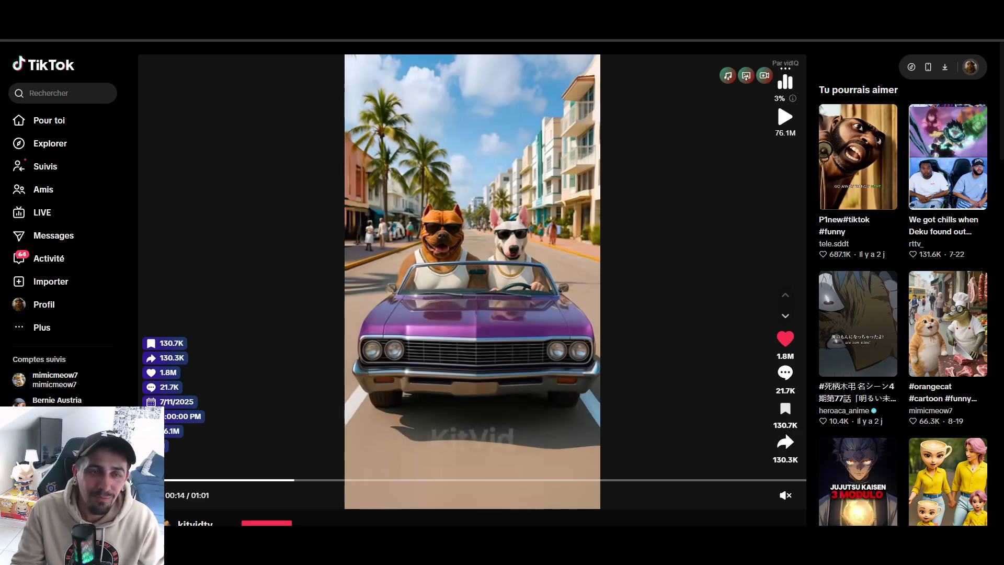
pyautogui.click(426, 11)
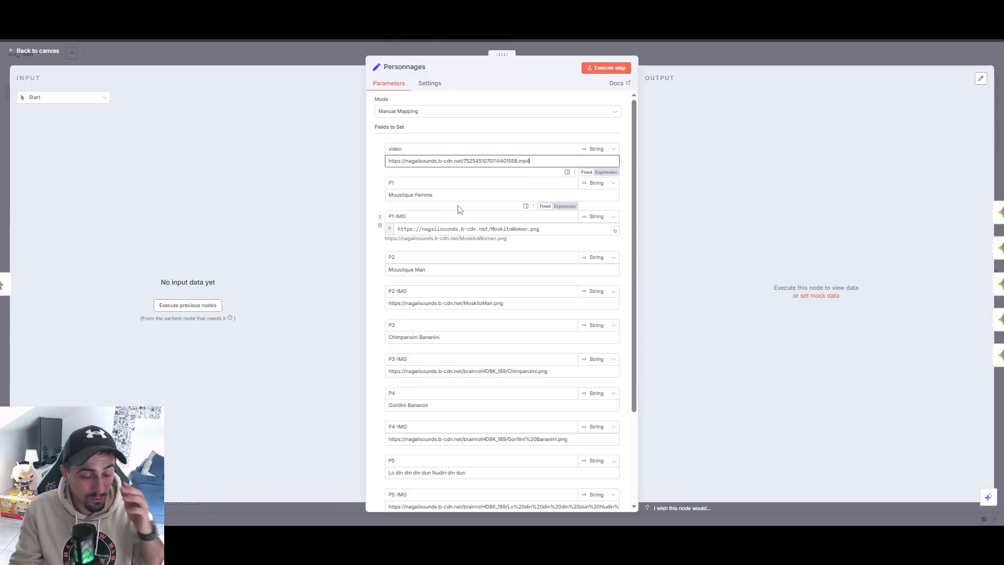
# Step: Review the character name and image fields in the Personnages node and select the P1 character's name
pyautogui.click(402, 184)
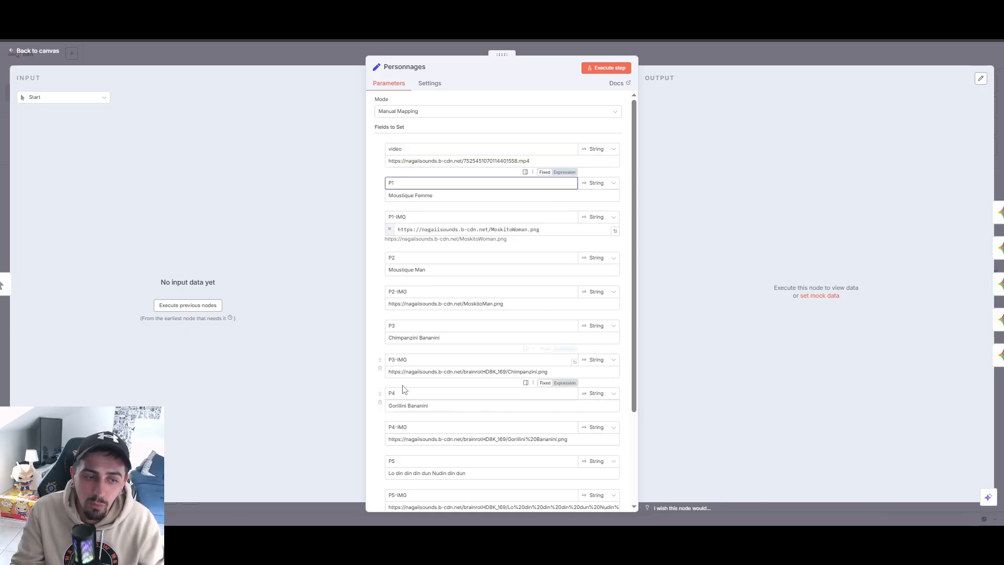
pyautogui.scroll(-2, 403, 427)
pyautogui.scroll(-3, 403, 427)
pyautogui.scroll(5, 441, 225)
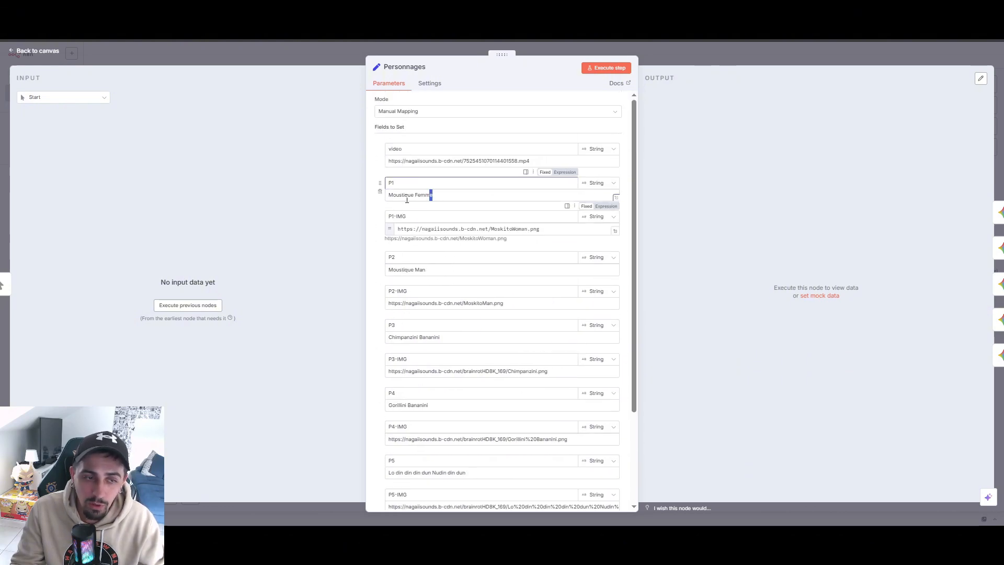
pyautogui.tripleClick(430, 196)
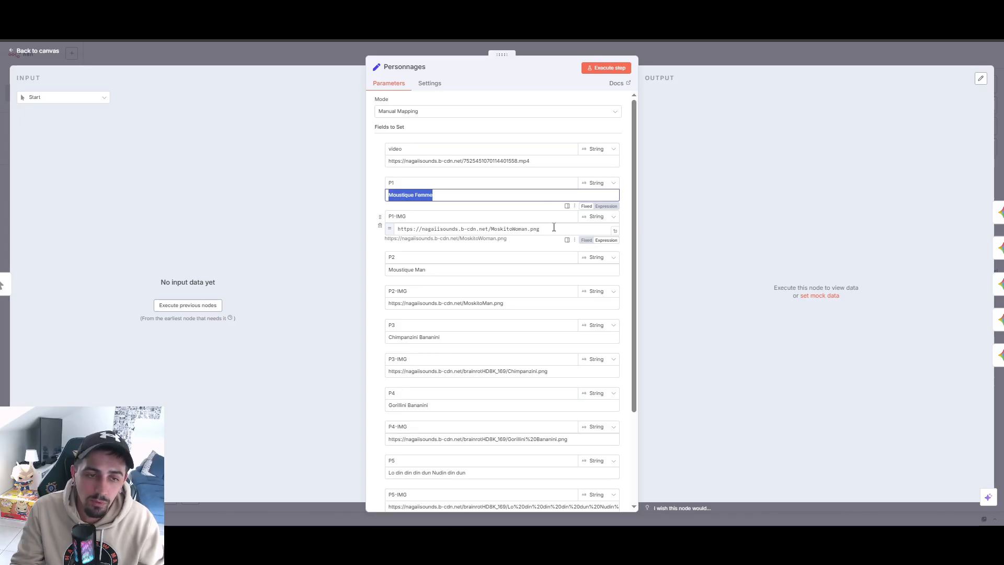
# Step: Review the image URL assigned to the P1-IMG field in the Personnages node
pyautogui.moveTo(554, 227); pyautogui.dragTo(386, 220)
pyautogui.click(415, 218)
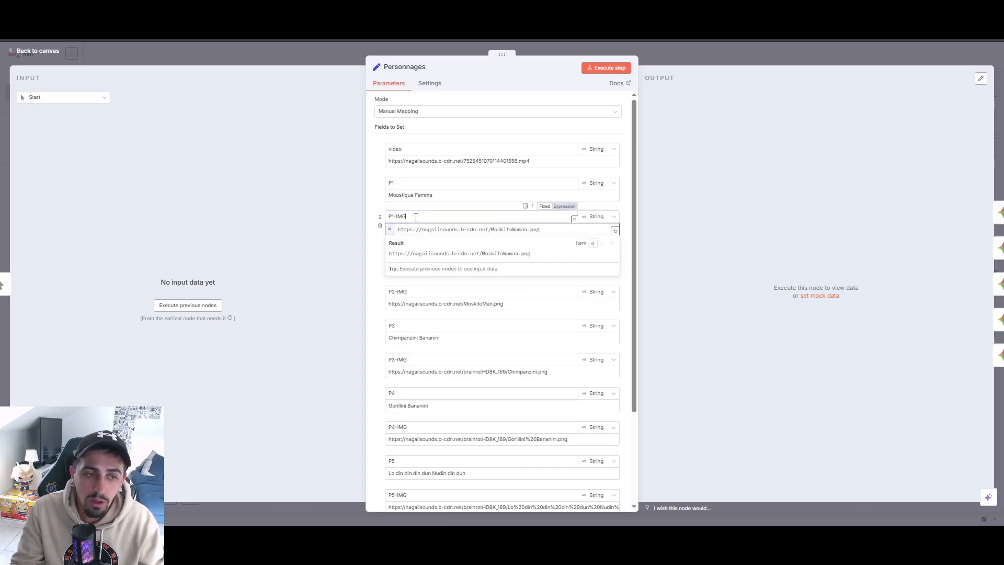
pyautogui.moveTo(550, 232); pyautogui.dragTo(388, 236)
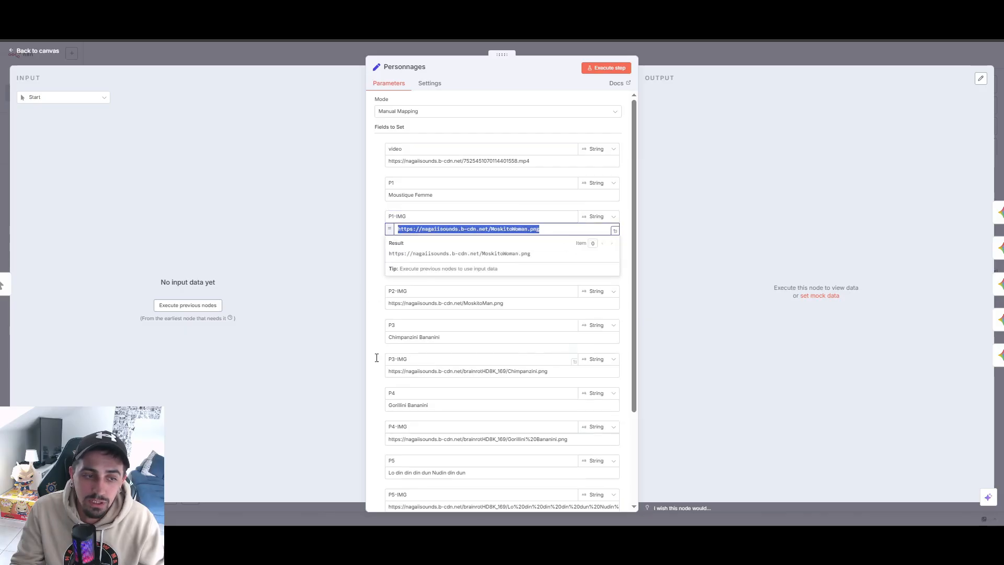
pyautogui.click(553, 229)
pyautogui.moveTo(554, 229); pyautogui.dragTo(396, 220)
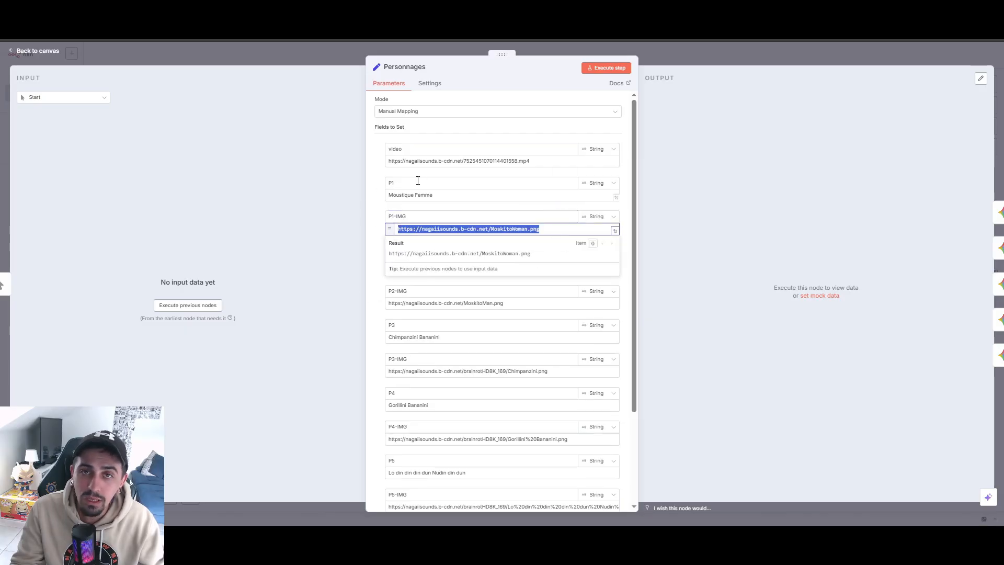
pyautogui.click(494, 213)
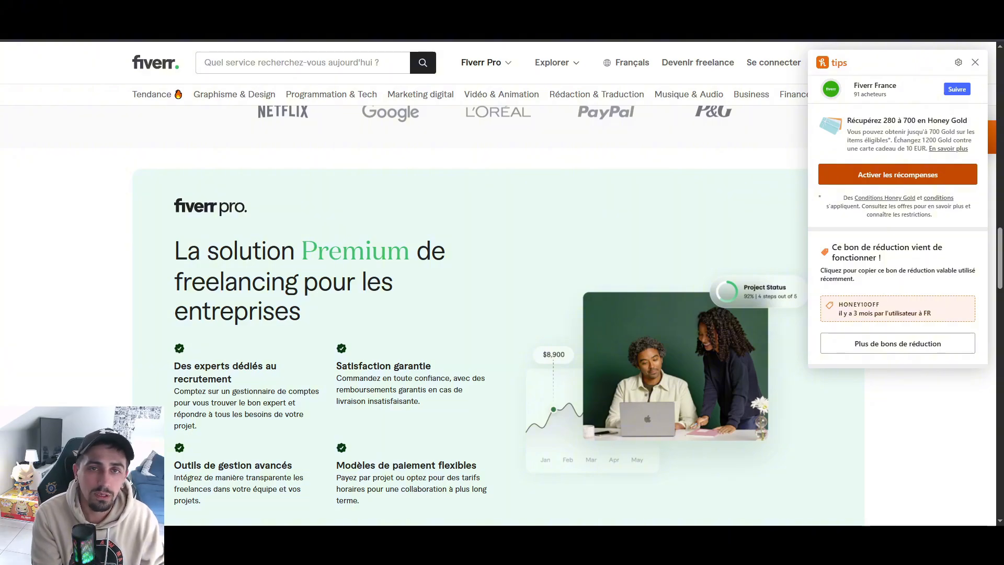
# Step: Switch to the Base de donnée BRAINROT spreadsheet in Google Sheets and look through its character names and image URLs
pyautogui.hotkey('ctrl', 'l')
pyautogui.write('base de d')
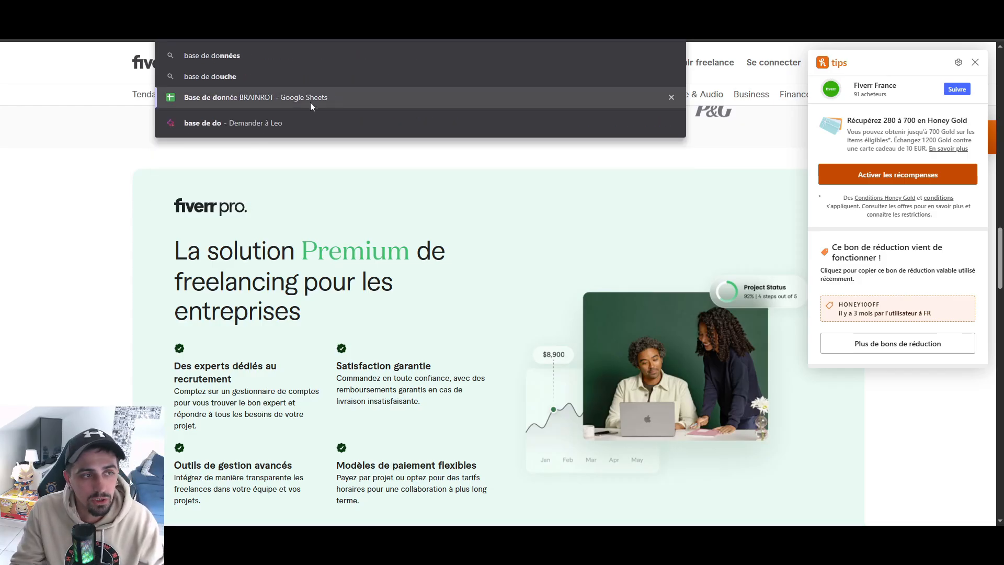
pyautogui.press('Escape')
pyautogui.moveTo(312, 107)
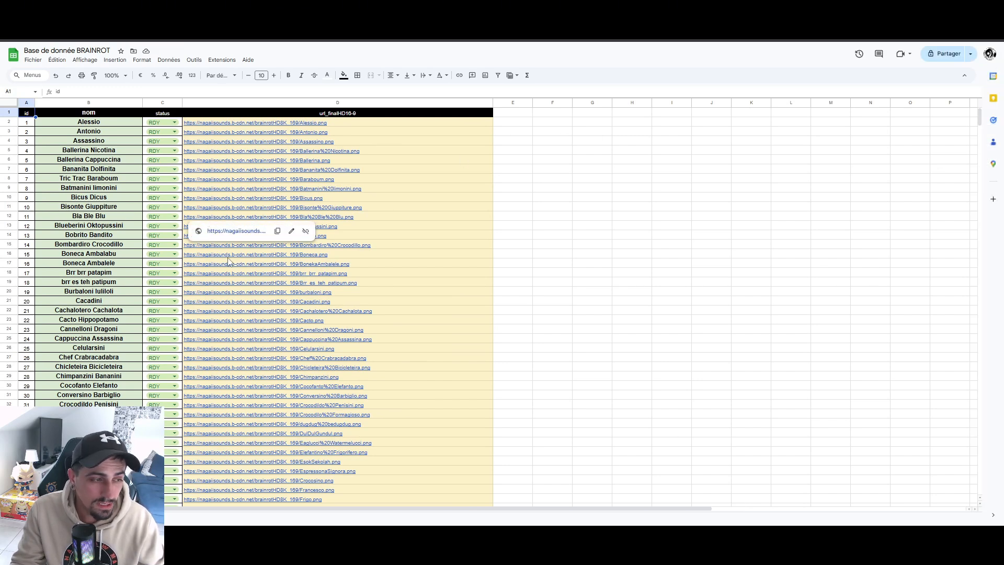
pyautogui.scroll(-10, 212, 262)
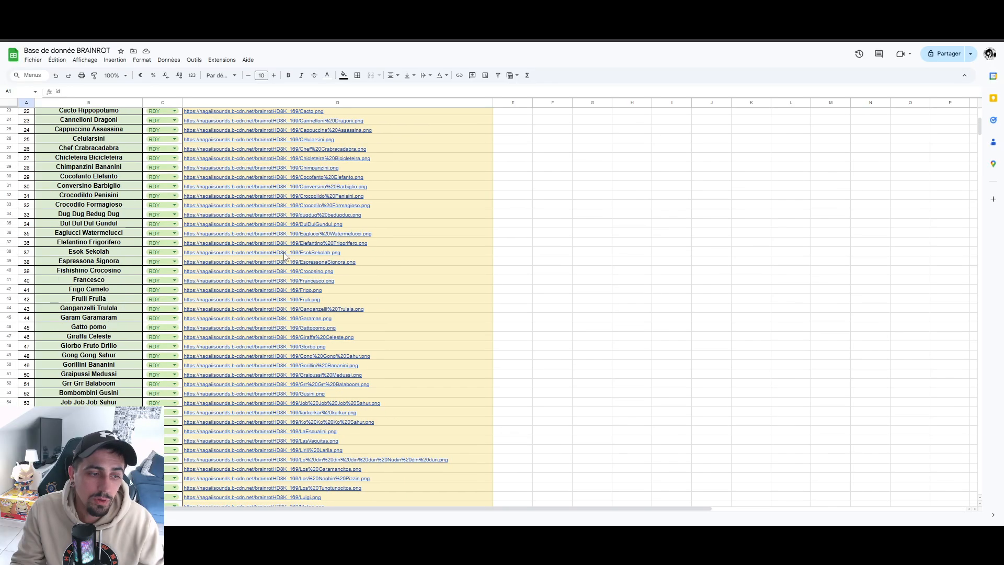
pyautogui.scroll(-3, 366, 413)
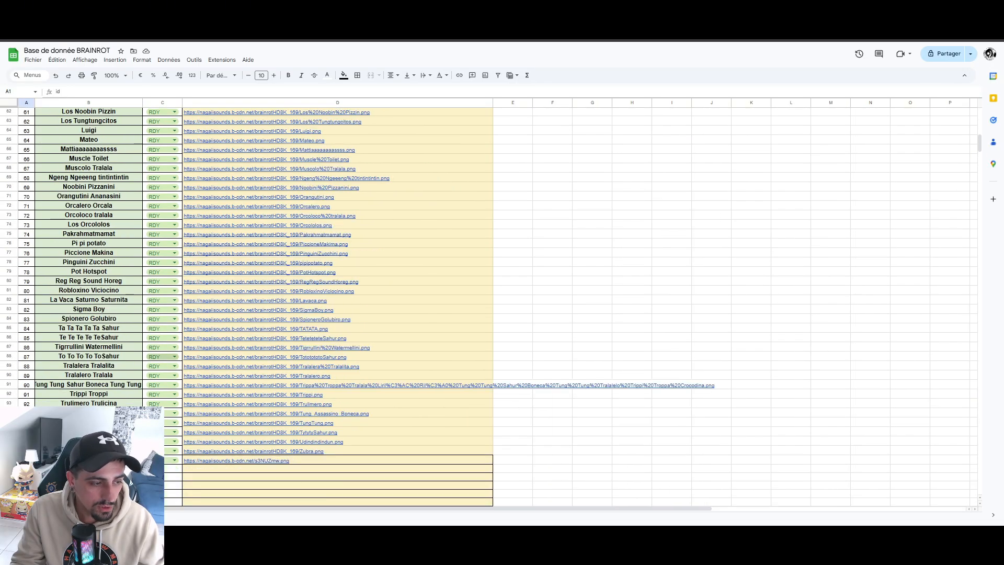
pyautogui.scroll(20, 397, 423)
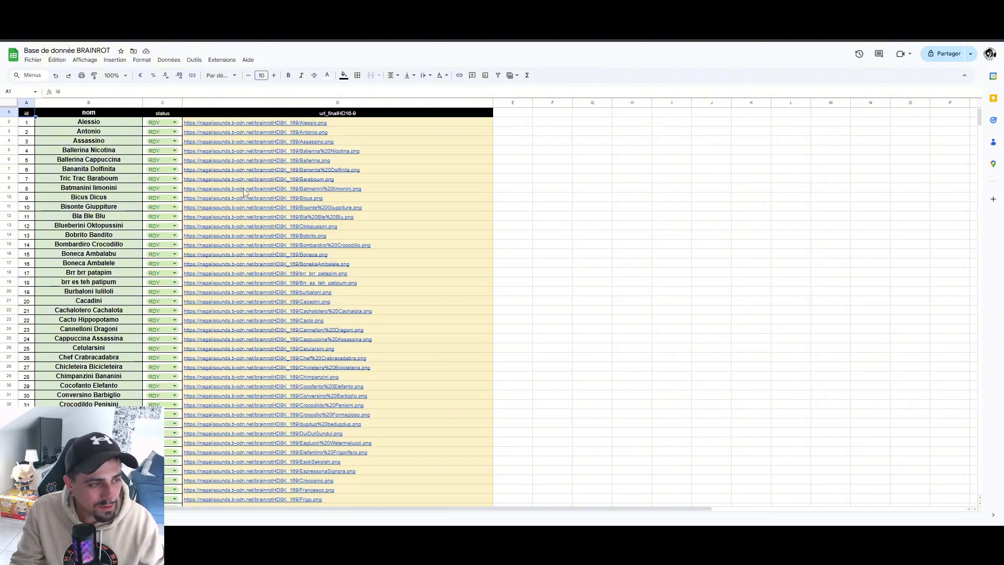
# Step: Copy Ballerina Cappuccina's image URL from the spreadsheet and switch to n8n
pyautogui.click(366, 160)
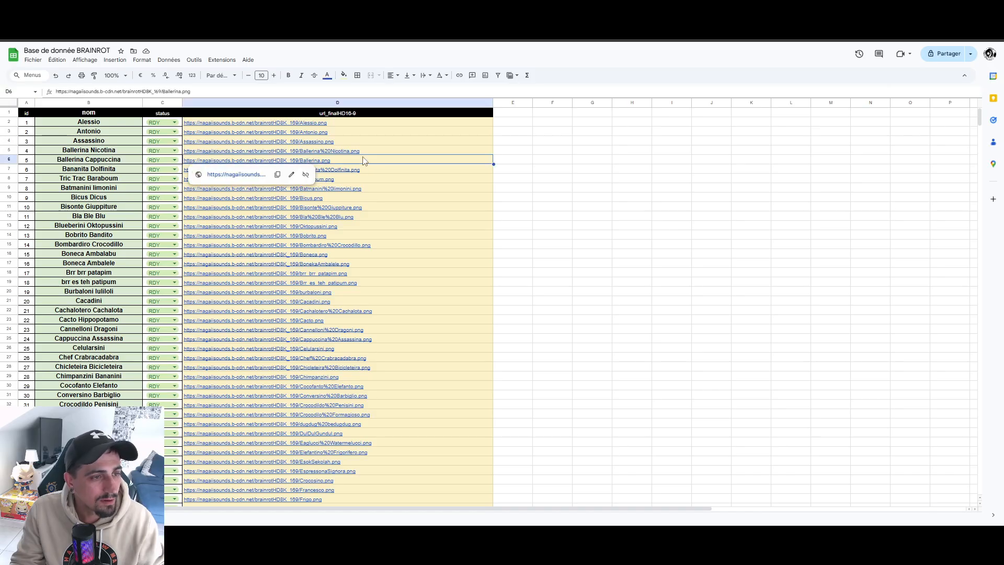
pyautogui.hotkey('ctrl', 'c')
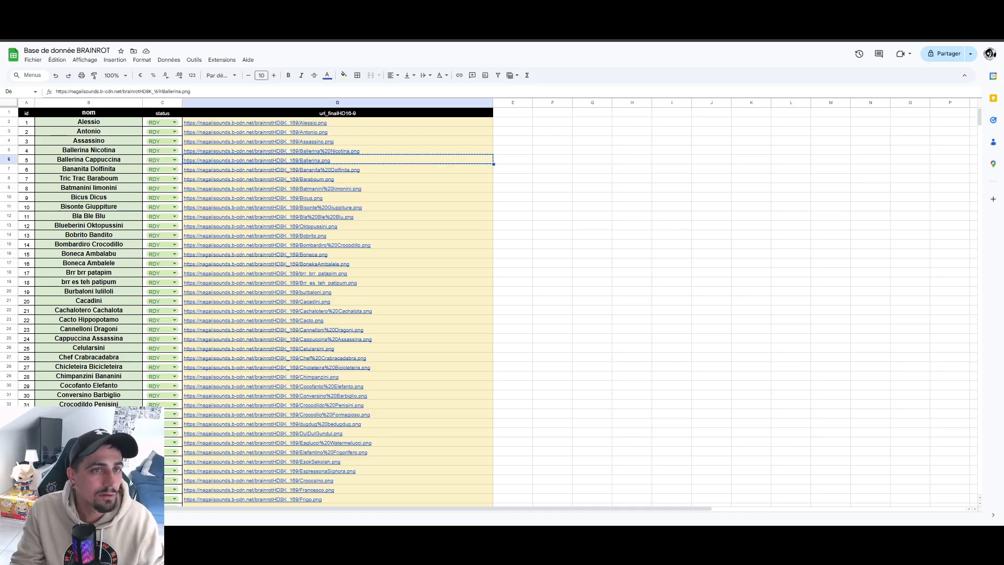
pyautogui.hotkey('alt', 'Tab')
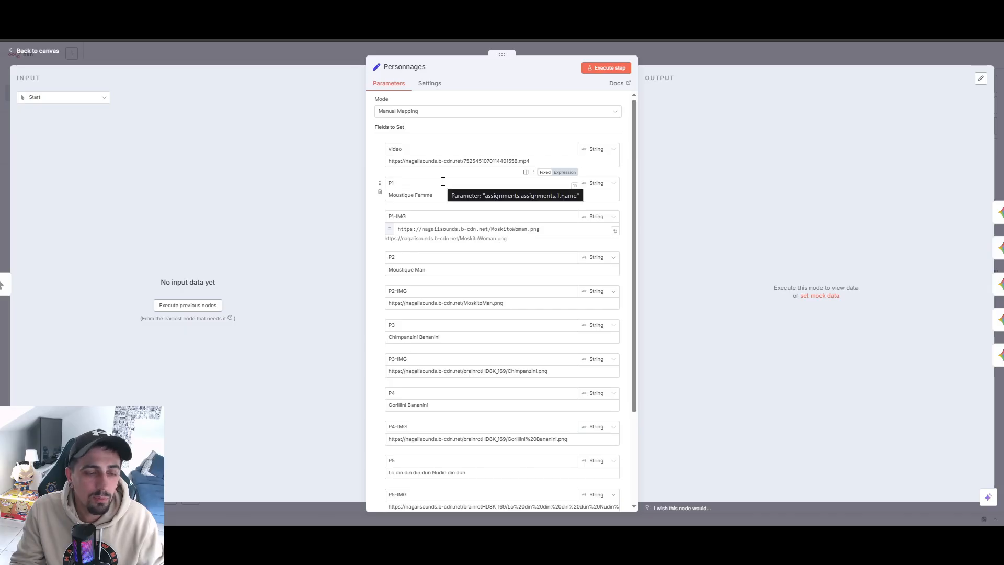
# Step: Close the Personnages node and deactivate the five character analysis nodes, Analyse P1 to Analyse P5
pyautogui.press('Escape')
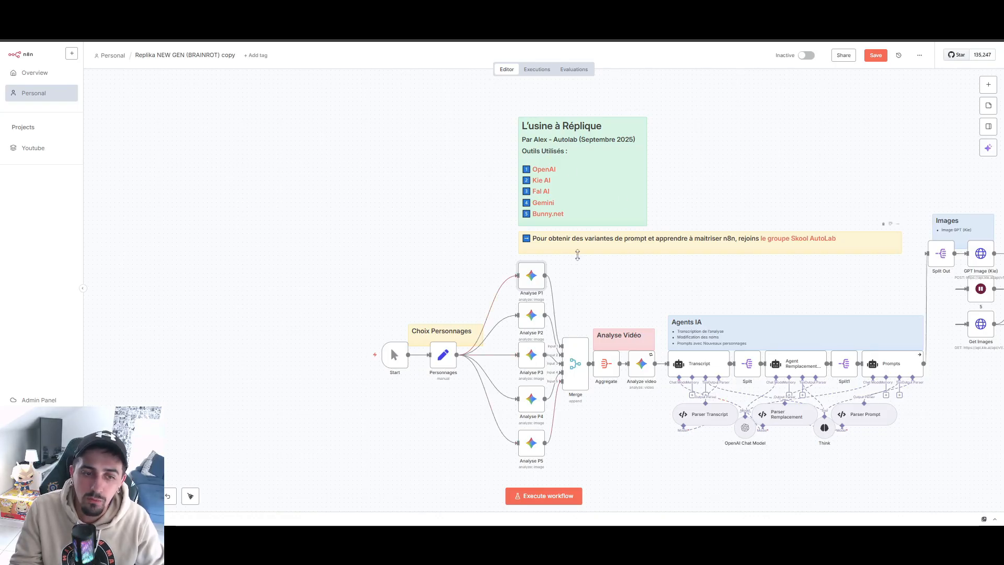
pyautogui.press('d')
pyautogui.press('d')
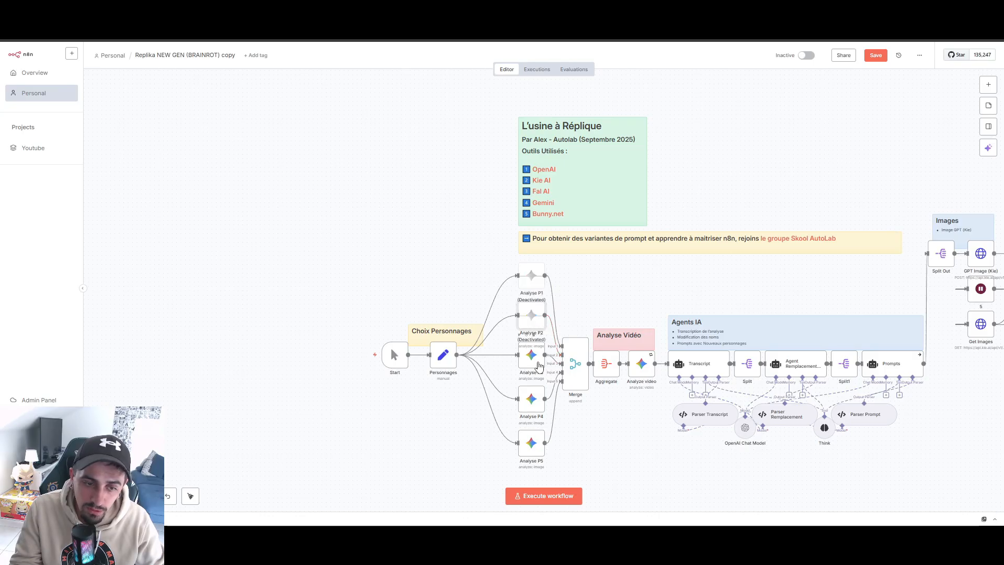
pyautogui.press('d')
pyautogui.press('d')
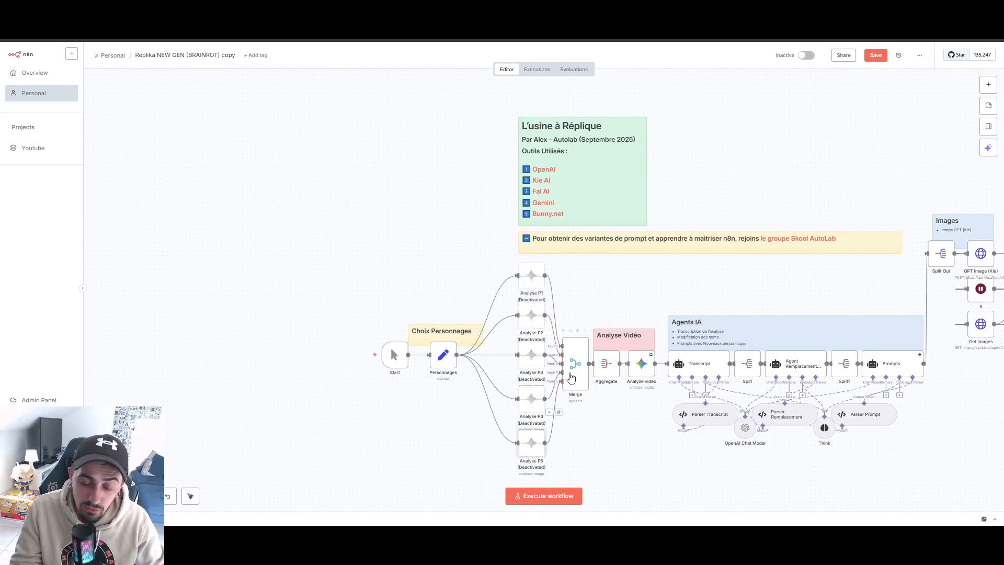
pyautogui.press('d')
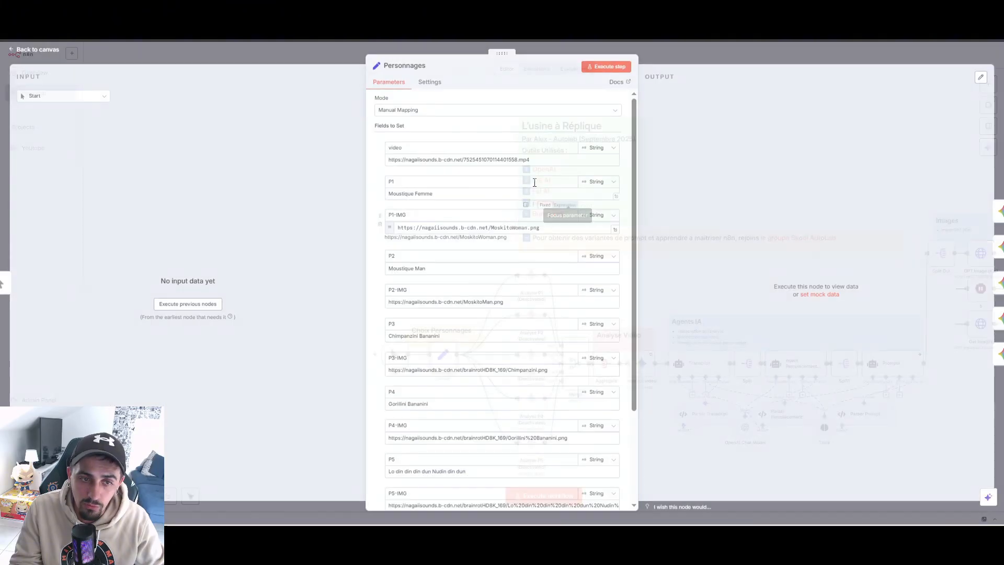
# Step: Check the source video URL in the Personnages node and return to the canvas
pyautogui.doubleClick(443, 356)
pyautogui.moveTo(545, 162); pyautogui.dragTo(577, 116)
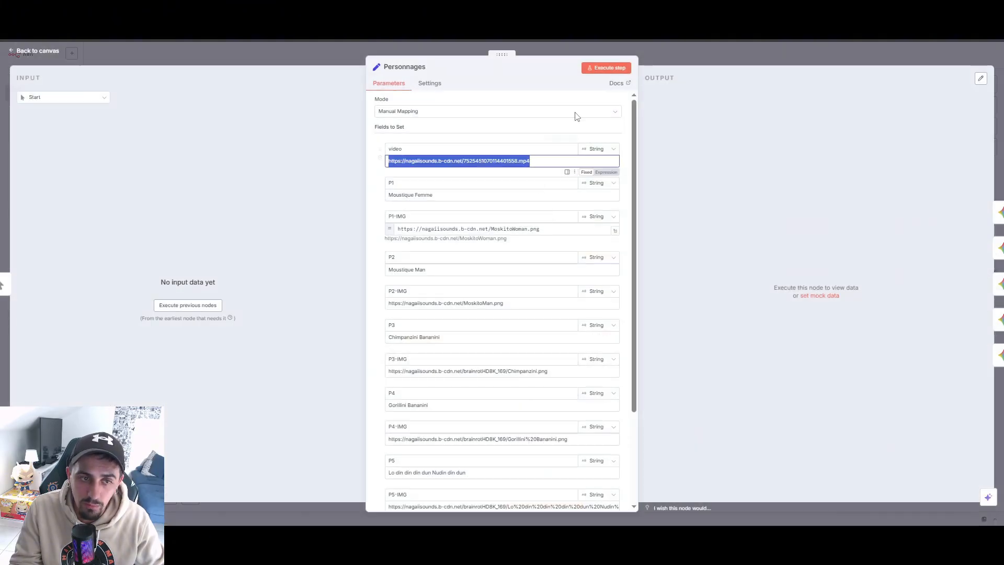
pyautogui.click(696, 55)
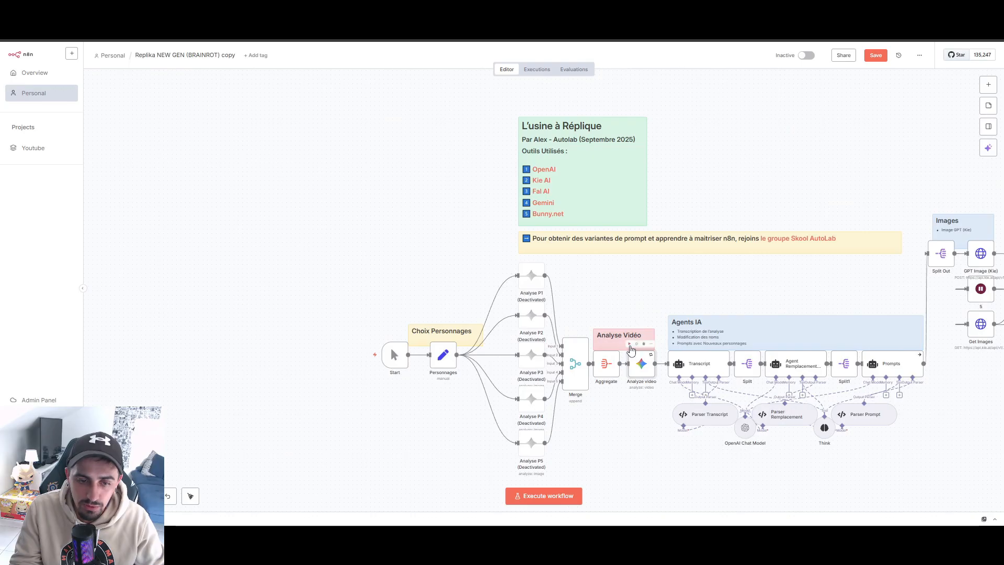
# Step: Execute the workflow up to the Analyze video node and briefly inspect that node's settings
pyautogui.click(628, 344)
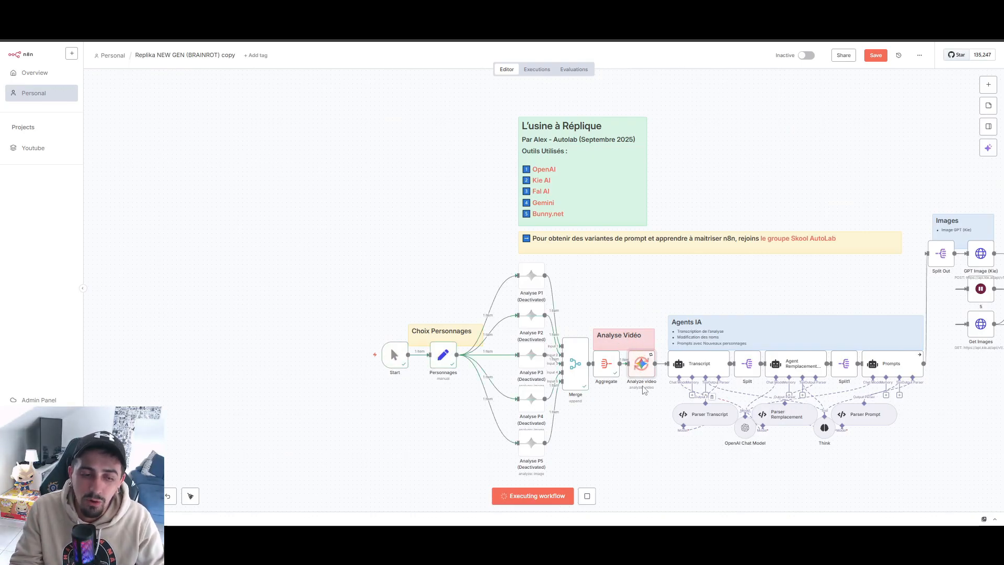
pyautogui.doubleClick(638, 368)
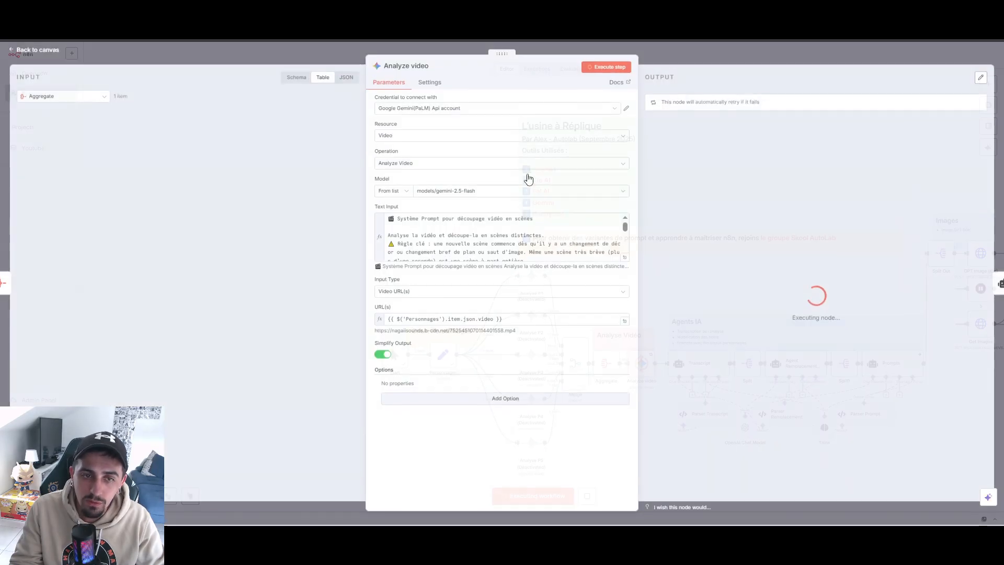
pyautogui.press('Escape')
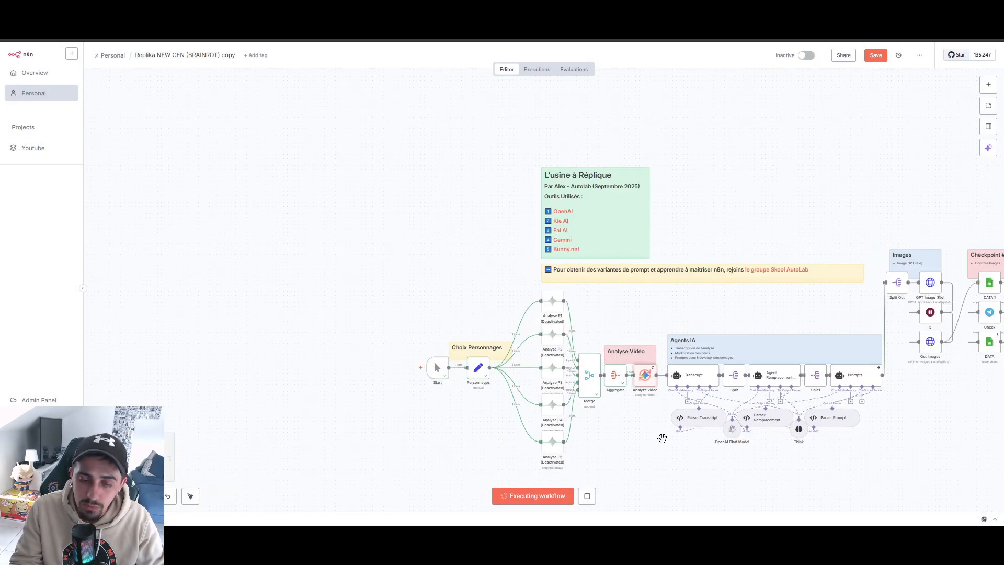
# Step: Look over the workflow stages from Choix Personnages to Montage and check the execution of the Analyze video node
pyautogui.scroll(-1, 663, 430)
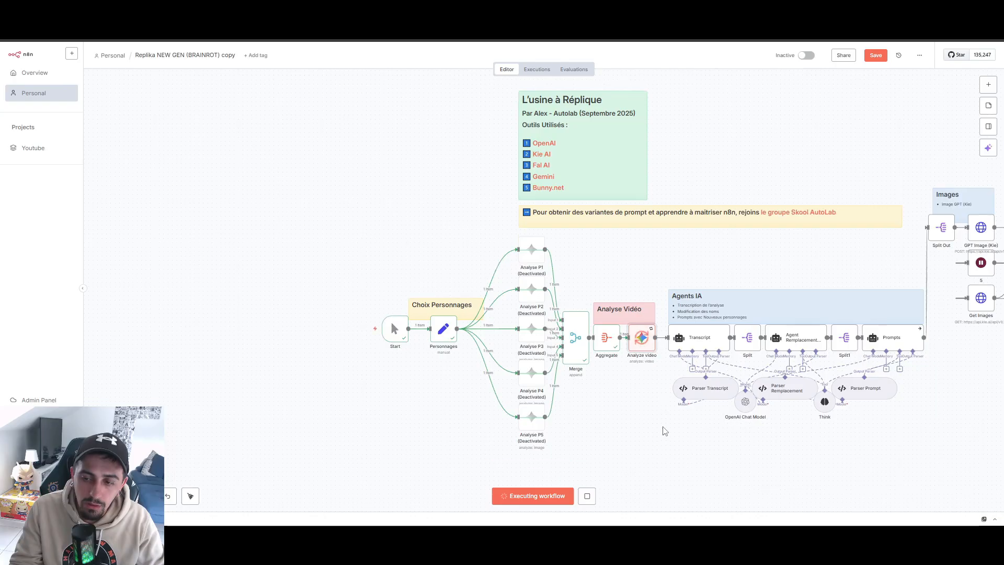
pyautogui.hscroll(1, 663, 430)
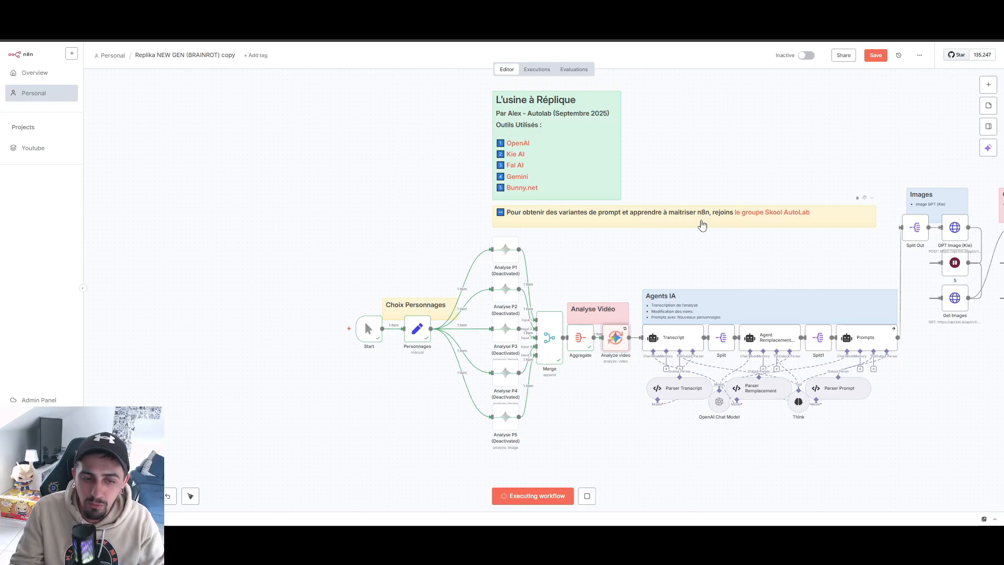
pyautogui.scroll(-4, 701, 223)
pyautogui.scroll(4, 703, 216)
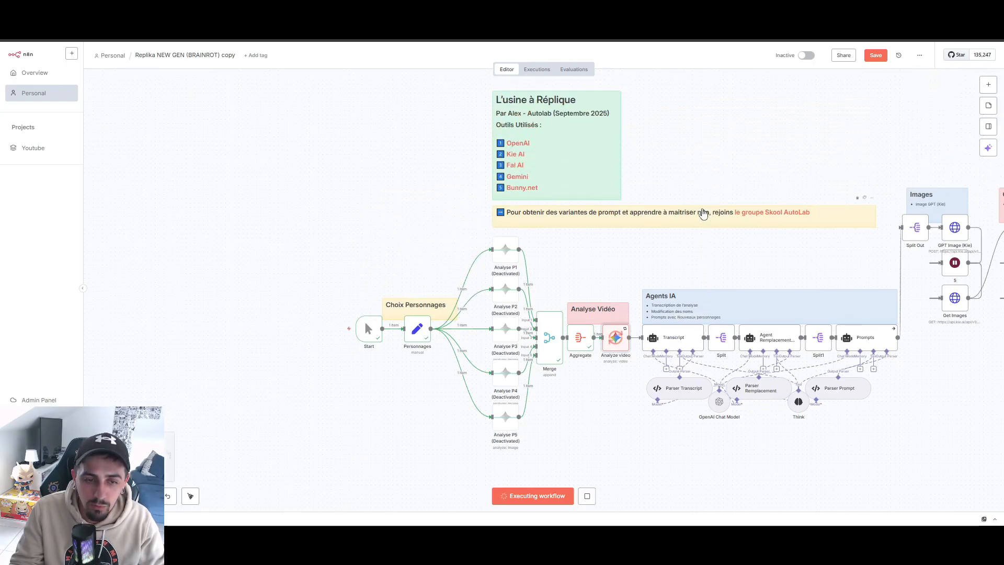
pyautogui.hscroll(6, 703, 213)
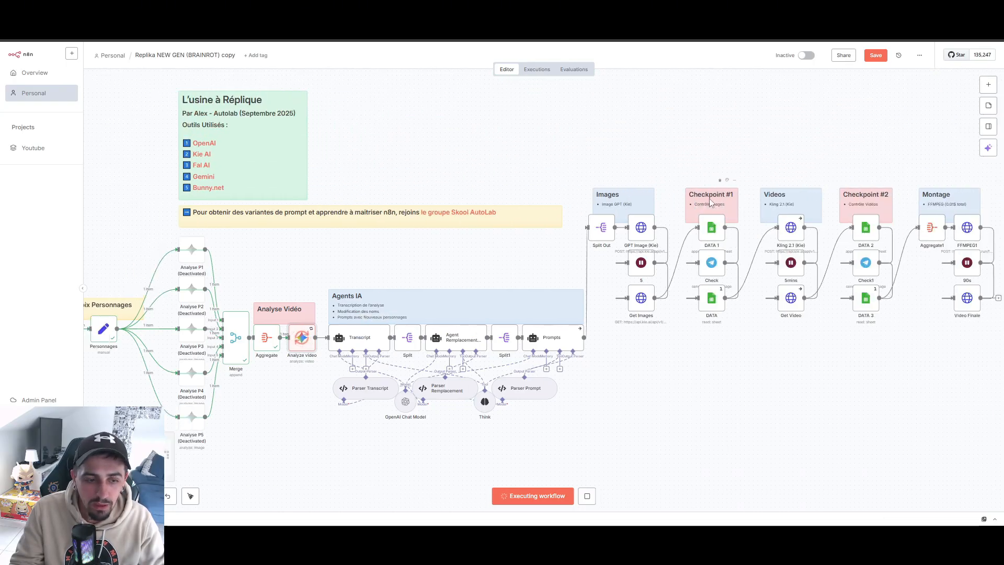
pyautogui.hscroll(-2, 710, 202)
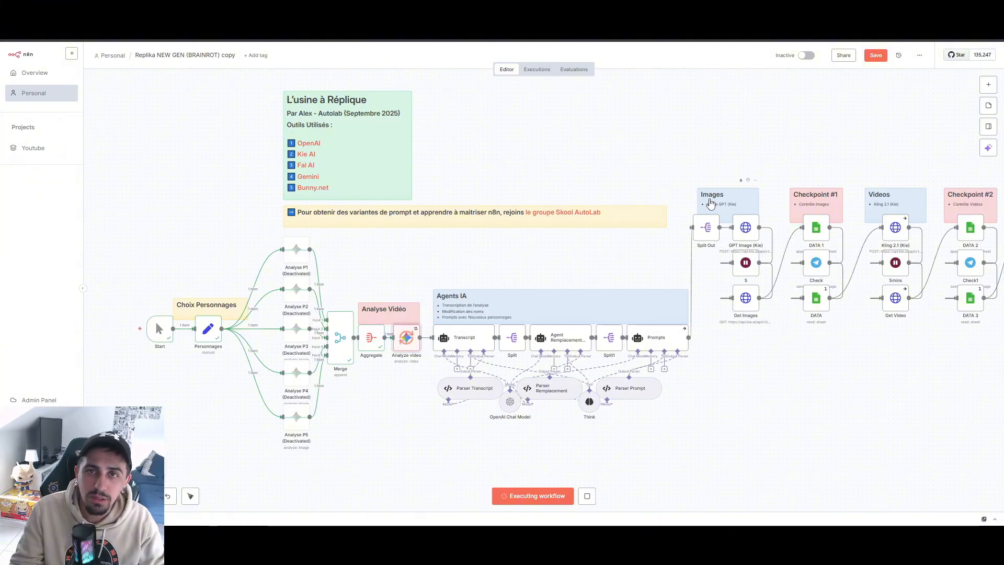
pyautogui.hscroll(-3, 710, 202)
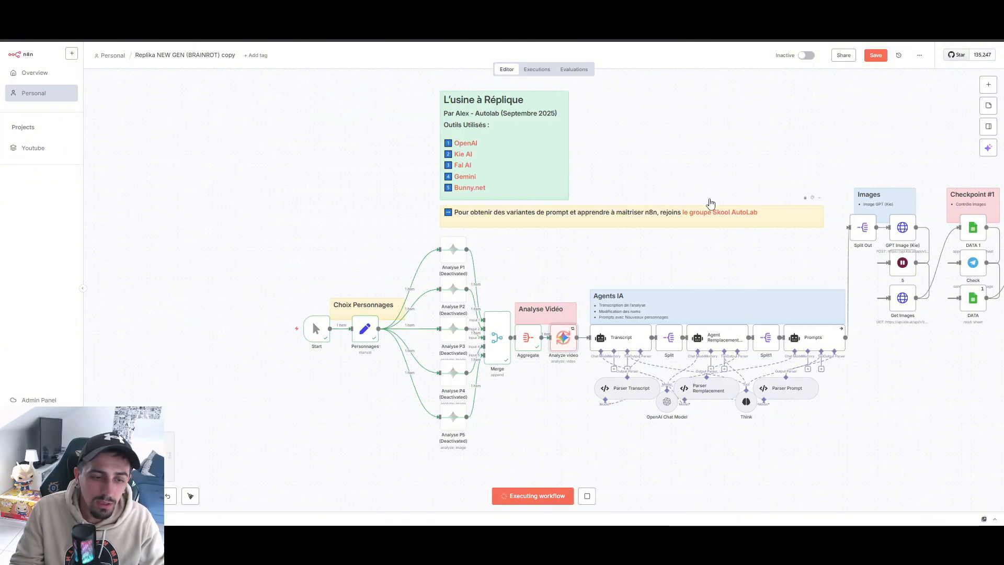
pyautogui.doubleClick(567, 345)
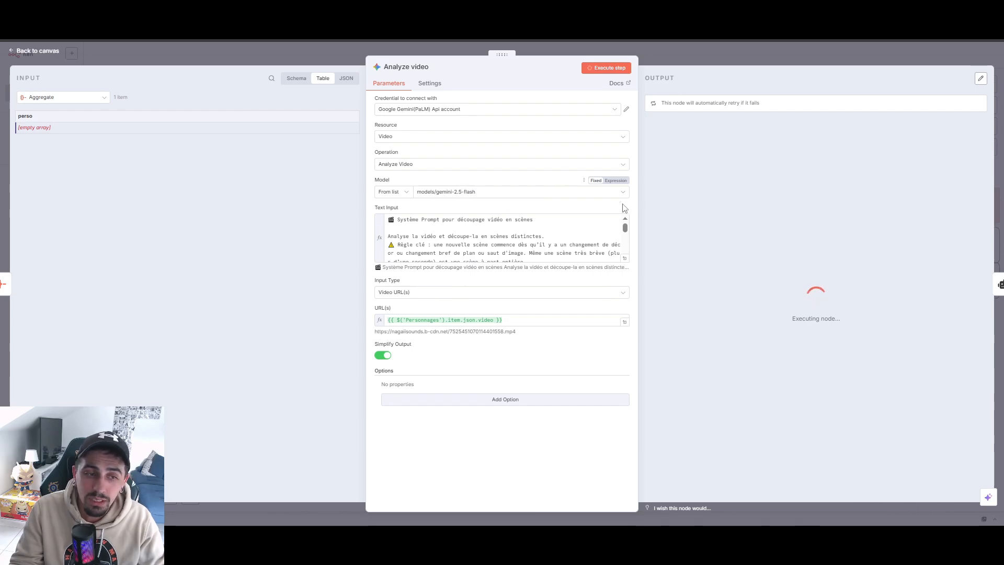
pyautogui.click(694, 50)
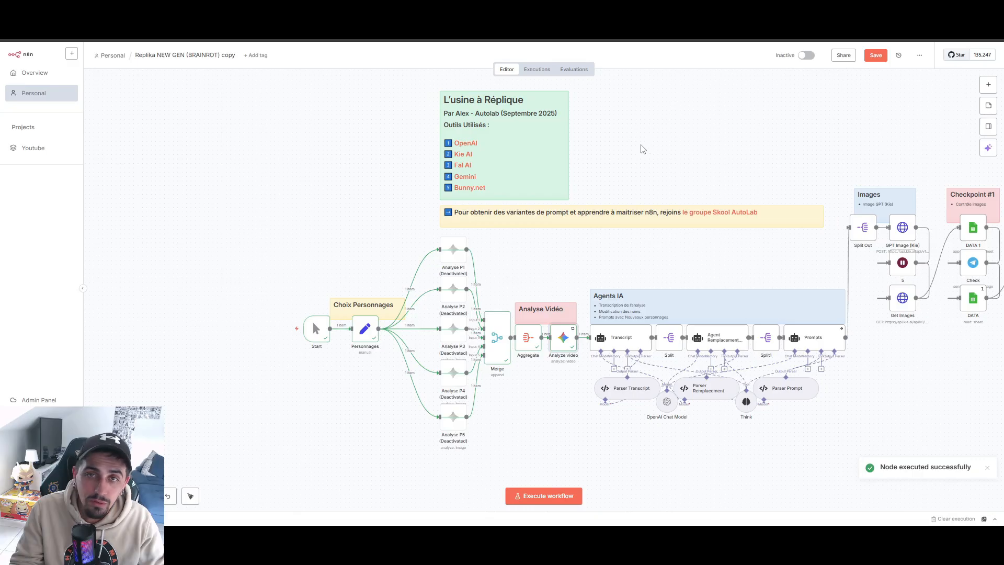
# Step: Examine the scene breakdown produced by the Analyze video node and display its output as a table
pyautogui.doubleClick(564, 338)
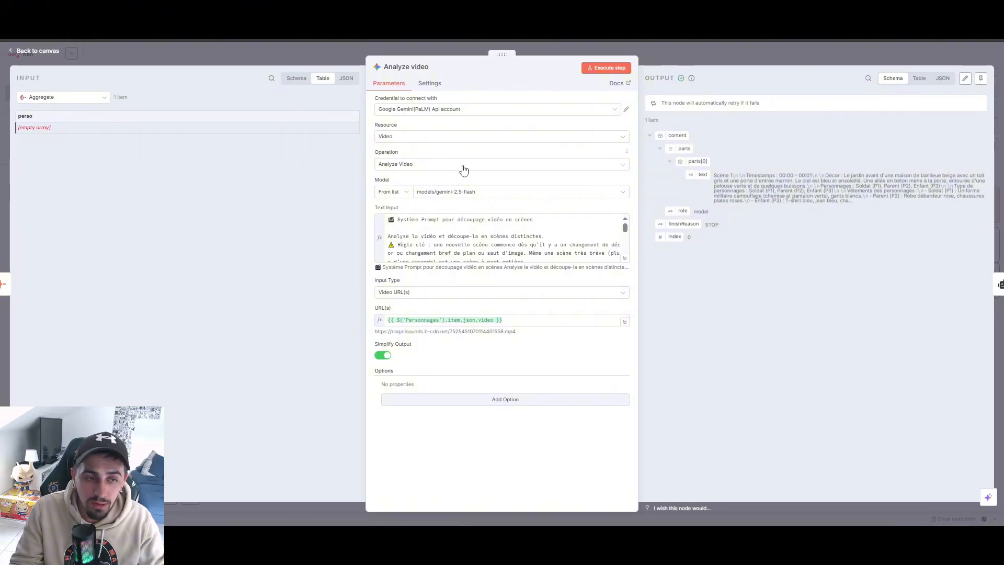
pyautogui.click(705, 55)
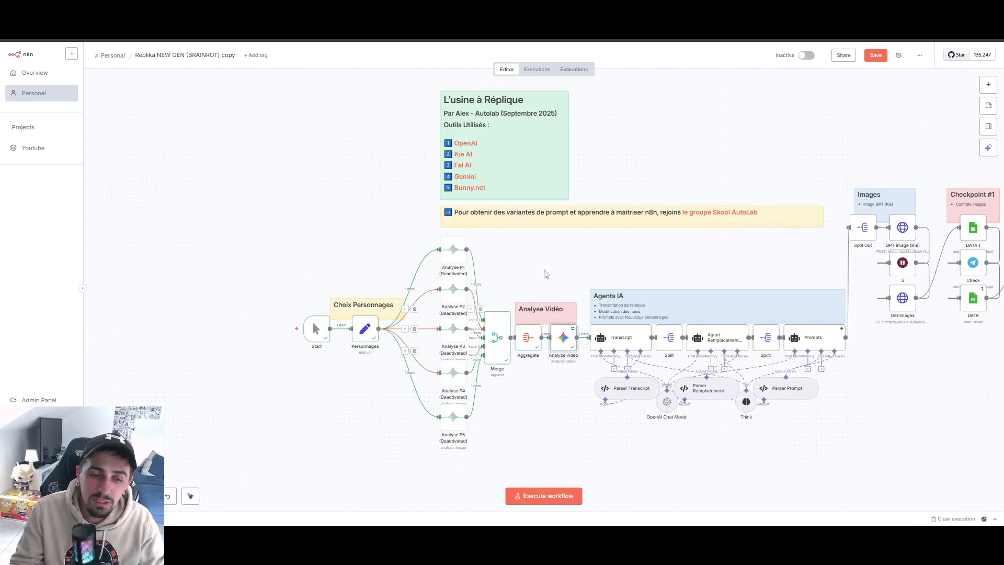
pyautogui.doubleClick(564, 341)
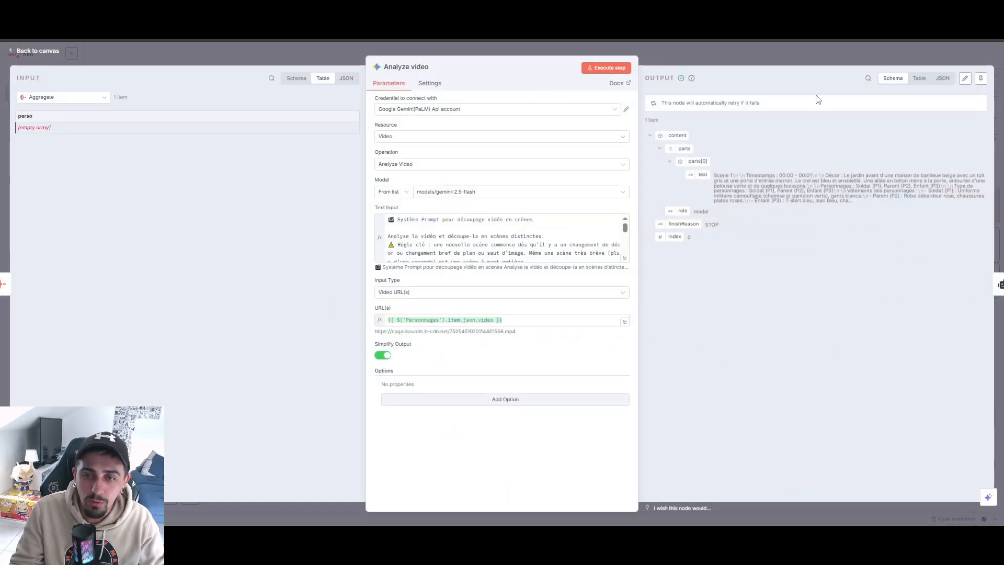
pyautogui.press('Escape')
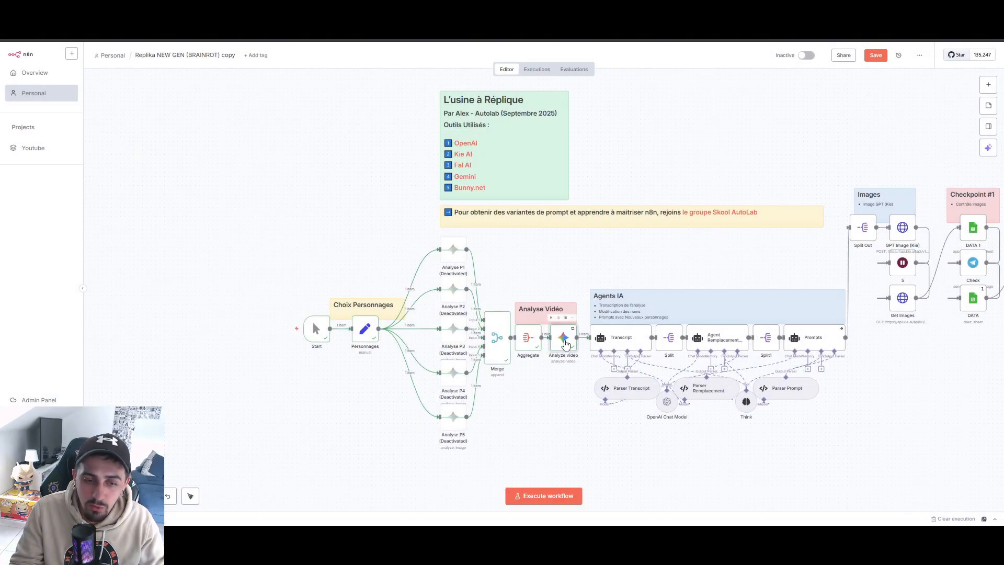
pyautogui.doubleClick(563, 342)
pyautogui.press('Escape')
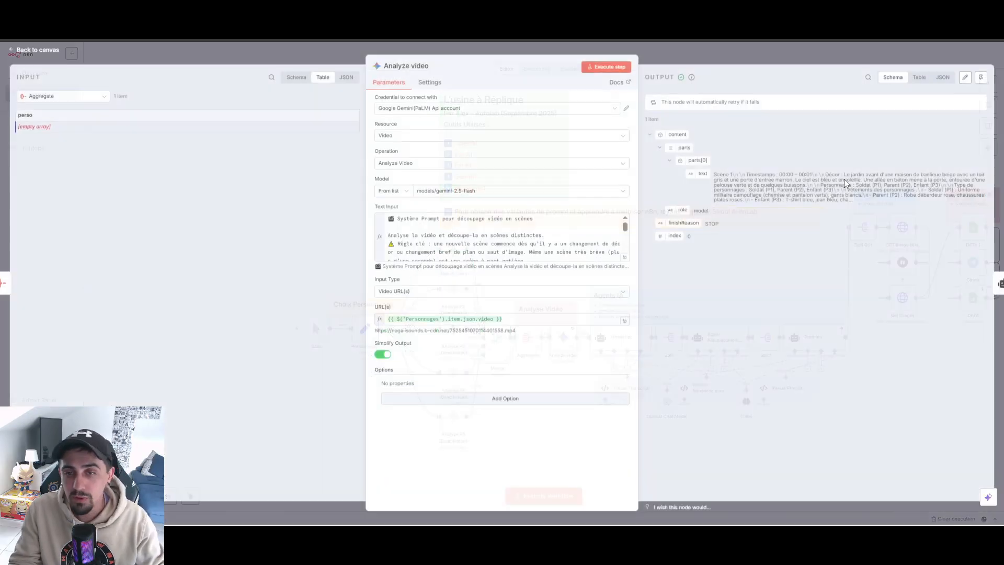
pyautogui.doubleClick(563, 341)
pyautogui.click(918, 78)
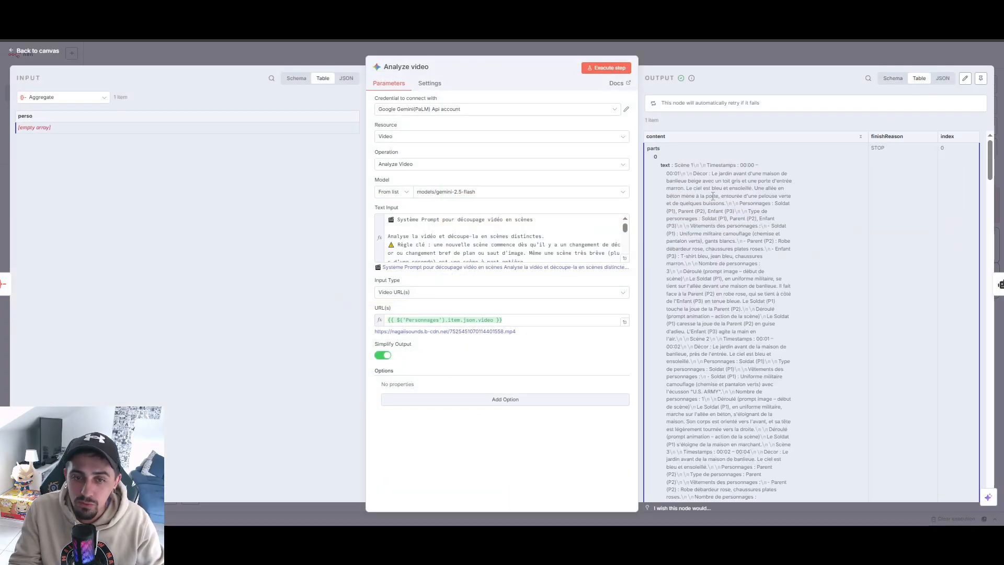
# Step: Read through the scene breakdown and Scène 1 characters in the Analyze video output, and return to the canvas
pyautogui.moveTo(660, 165); pyautogui.dragTo(778, 369)
pyautogui.click(767, 406)
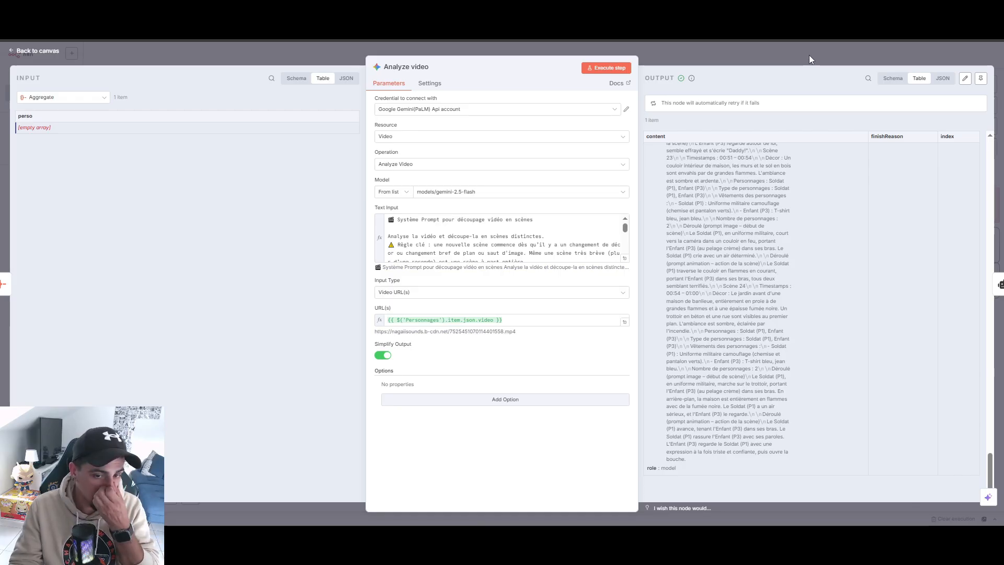
pyautogui.scroll(5, 758, 291)
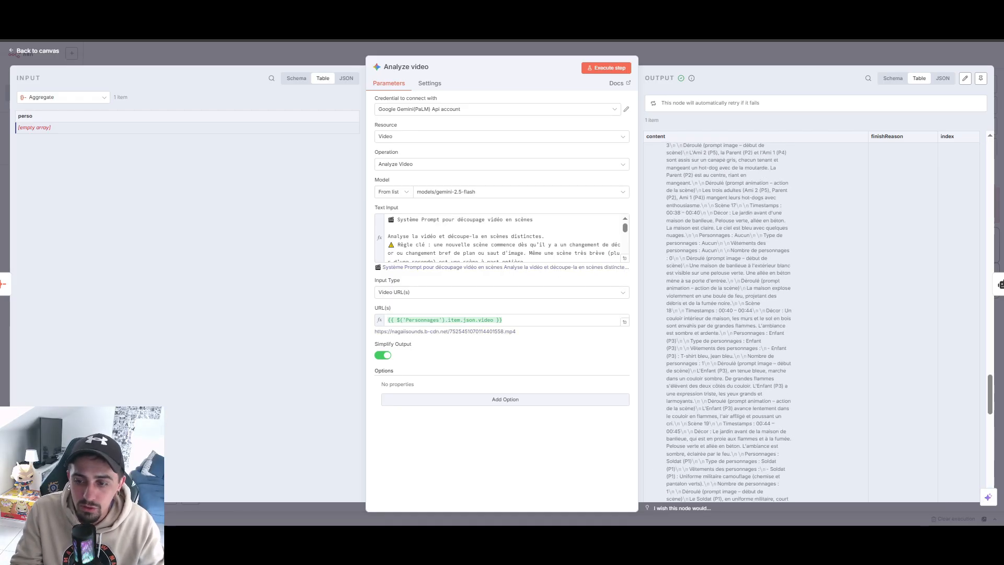
pyautogui.moveTo(989, 400); pyautogui.dragTo(987, 147)
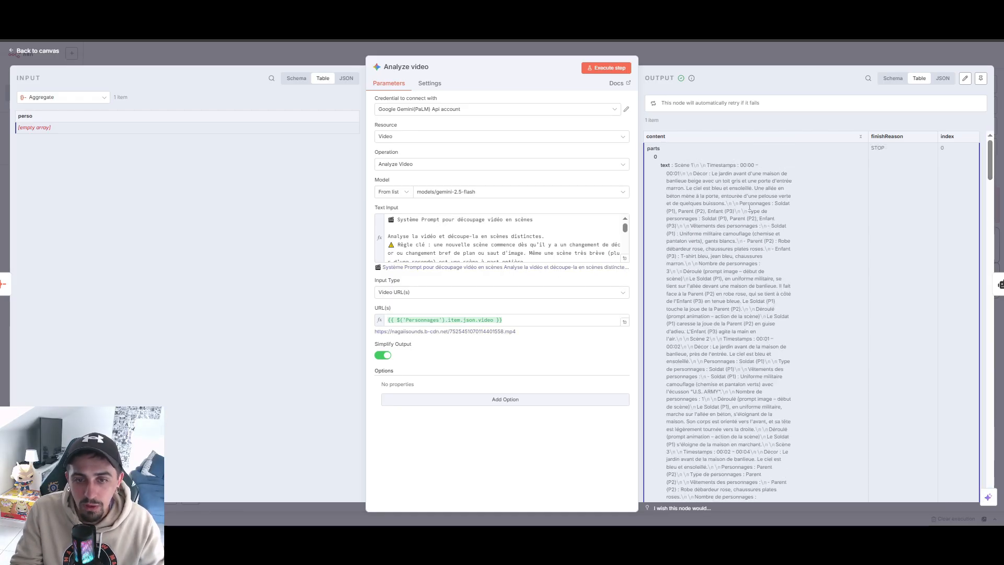
pyautogui.moveTo(775, 203); pyautogui.dragTo(776, 211)
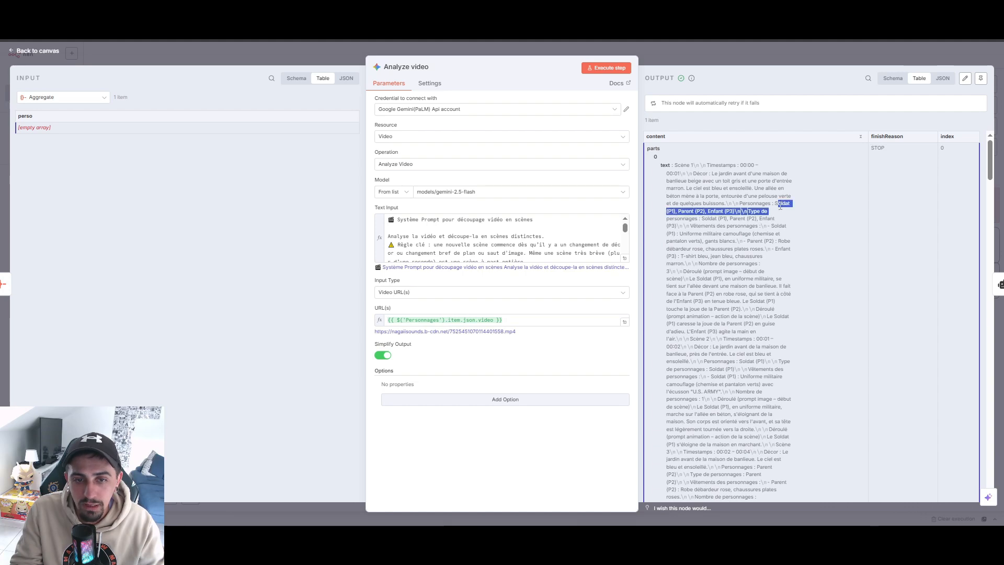
pyautogui.click(781, 203)
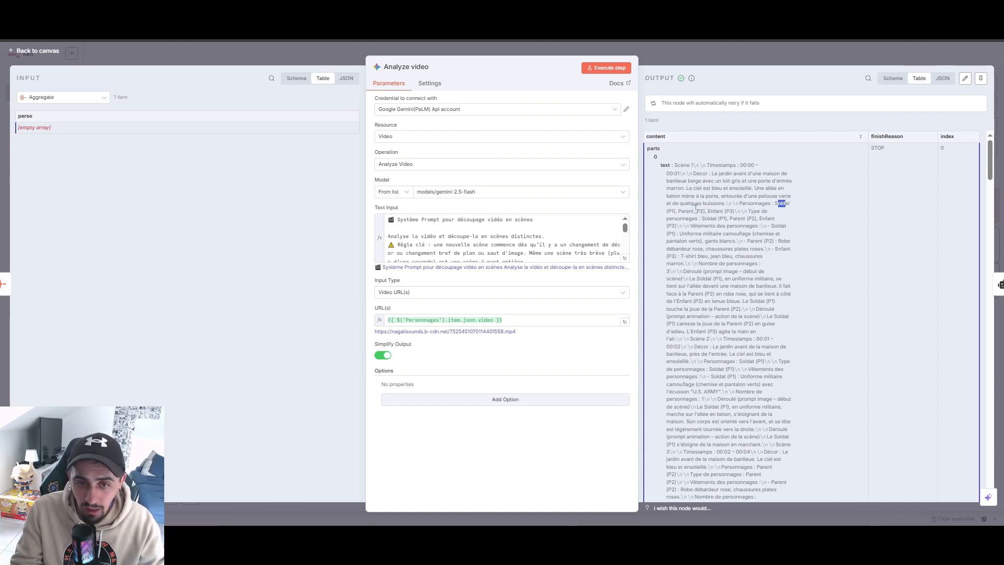
pyautogui.moveTo(713, 214); pyautogui.dragTo(699, 213)
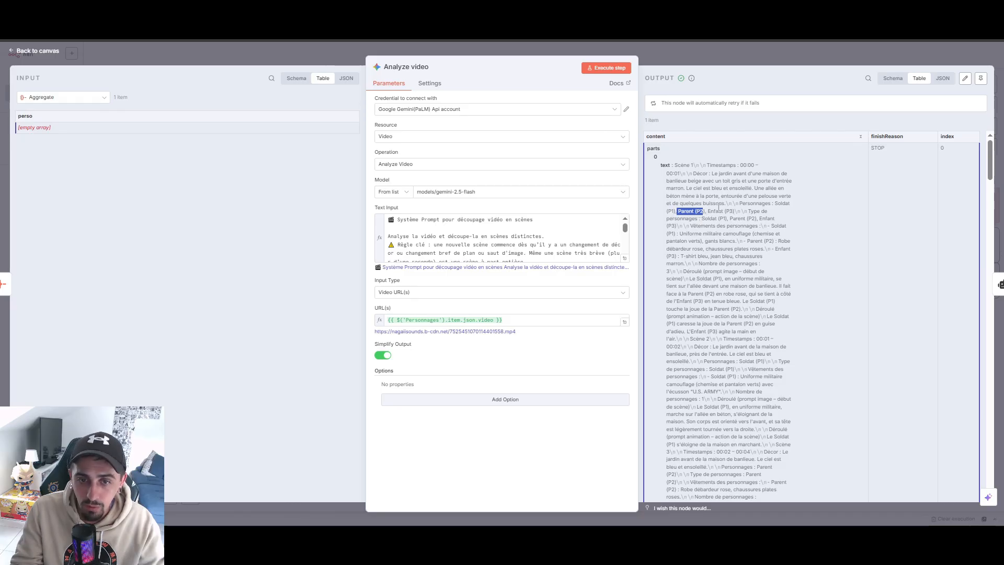
pyautogui.scroll(-20, 723, 244)
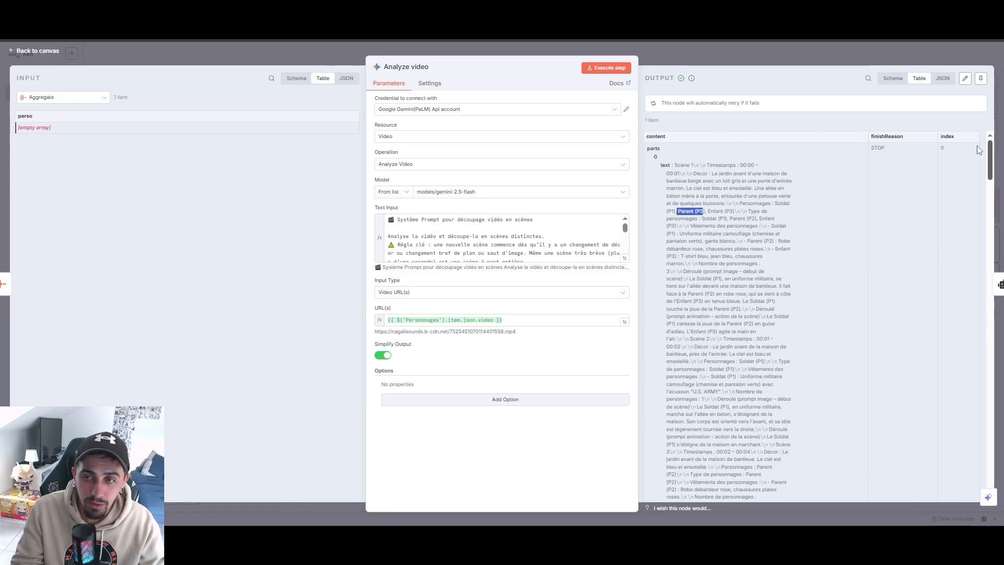
pyautogui.click(862, 48)
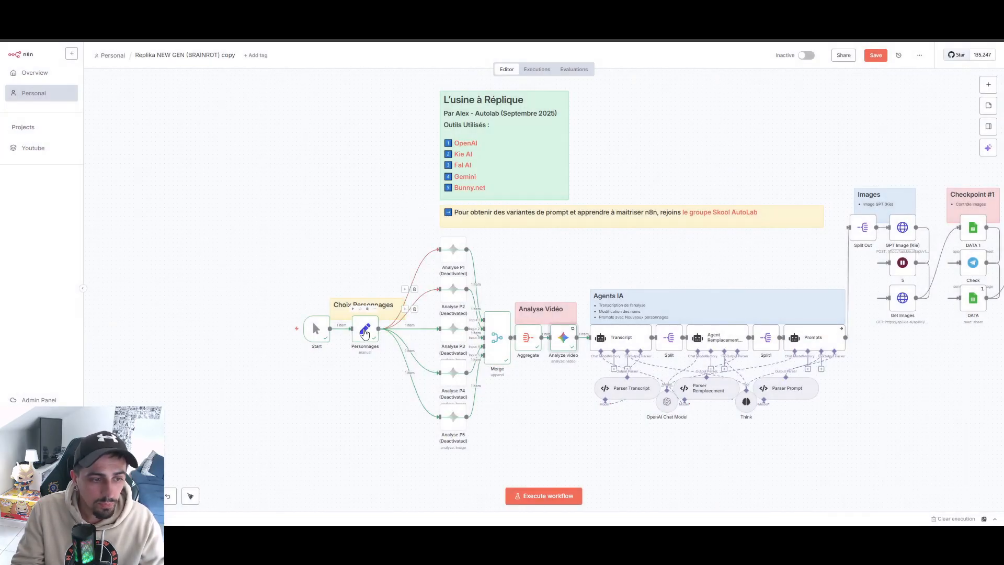
pyautogui.doubleClick(365, 328)
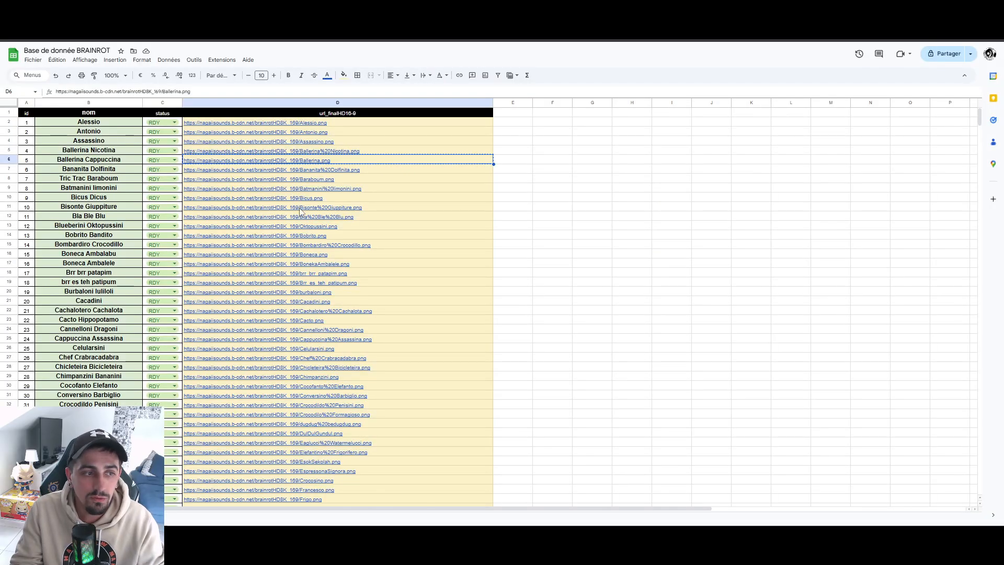
pyautogui.click(430, 236)
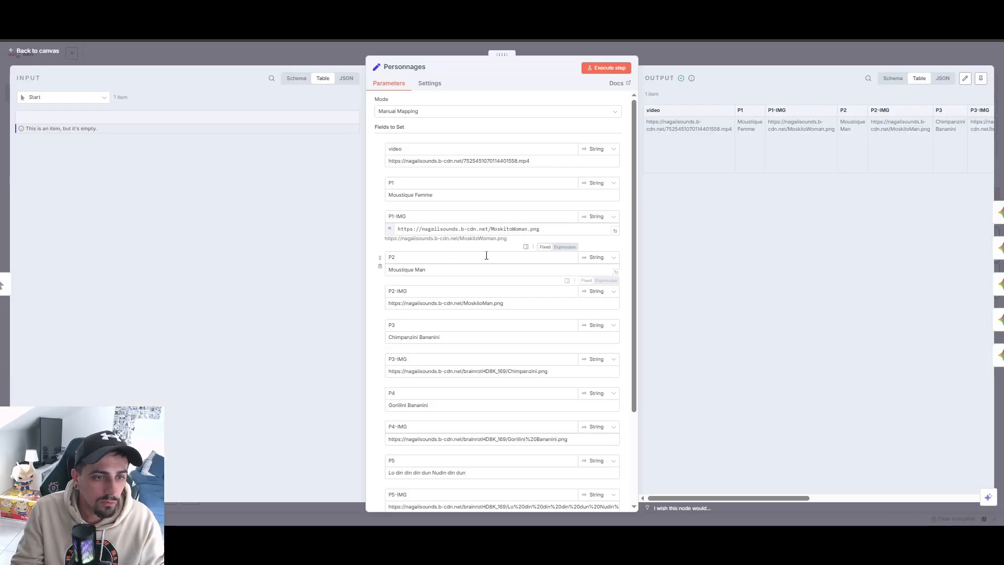
pyautogui.click(485, 308)
pyautogui.hotkey('ctrl', 'a')
pyautogui.write('https://nagaiisounds.b-cdn.net/brainrotHD8K_169/Ballerina.png')
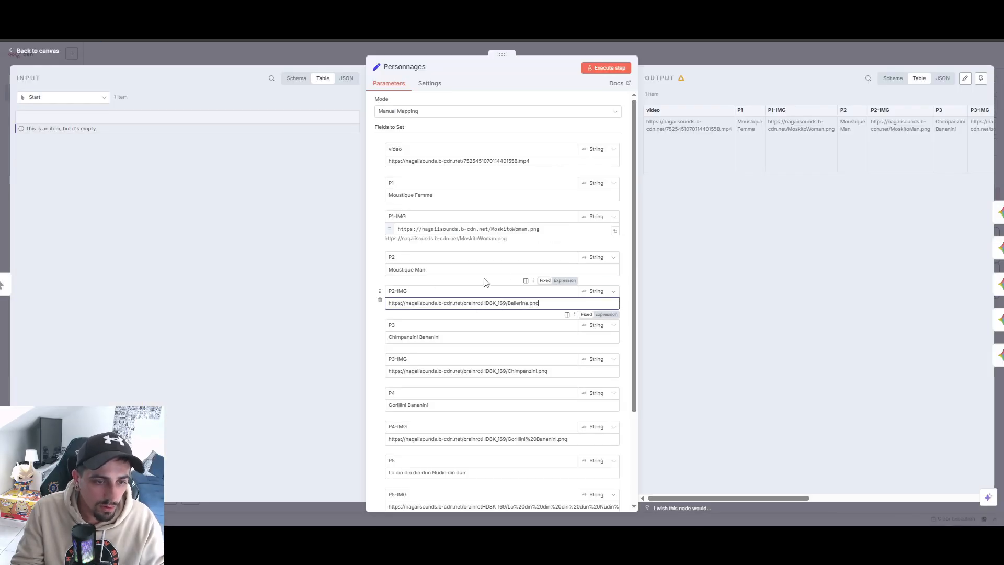
pyautogui.click(468, 271)
pyautogui.hotkey('ctrl', 'a')
pyautogui.write('Bal')
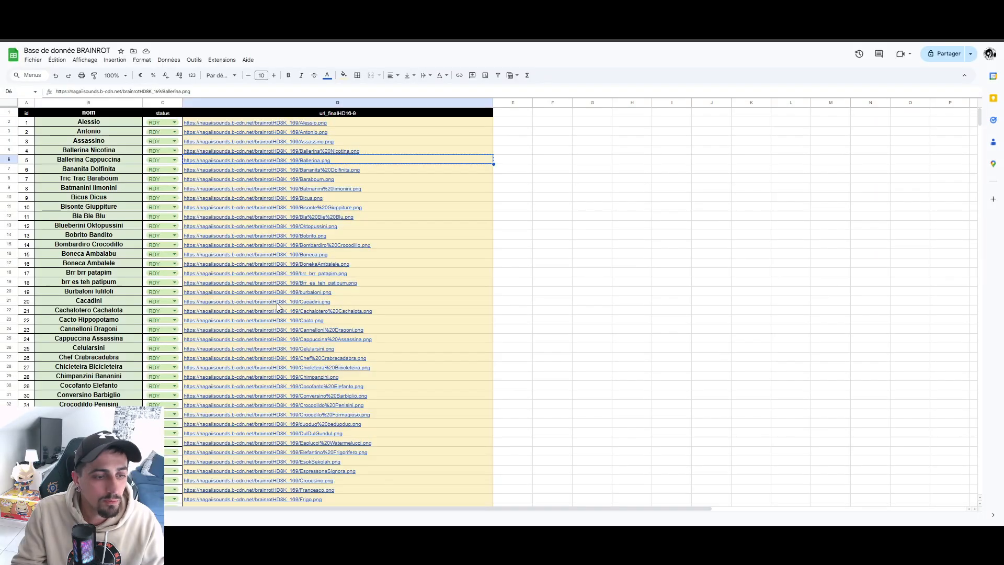
# Step: Switch to the Base de donnée BRAINROT sheet and copy the image URL of Tung Tung Tung Sahur, TungTung.png
pyautogui.scroll(-5, 208, 373)
pyautogui.scroll(5, 208, 372)
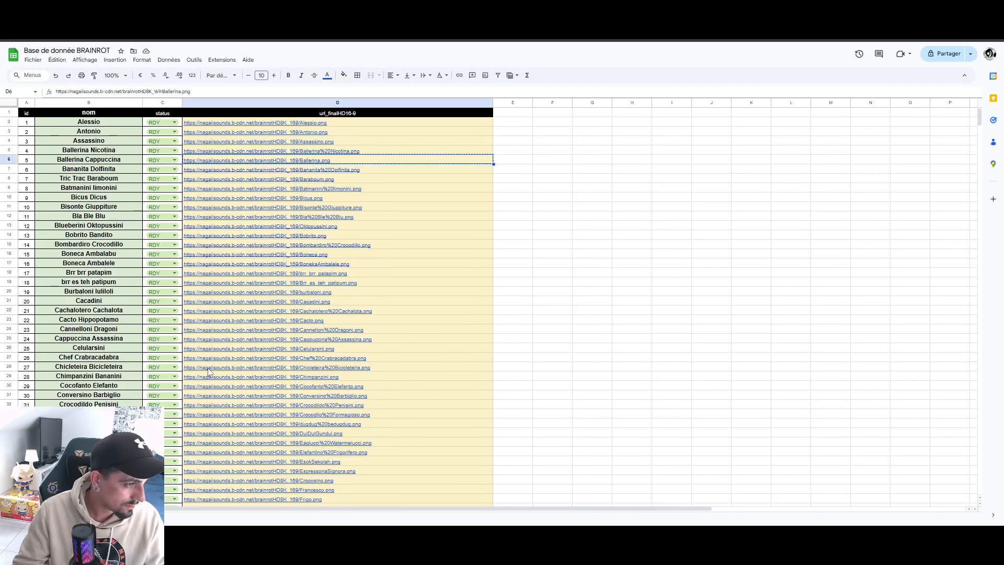
pyautogui.scroll(-15, 325, 263)
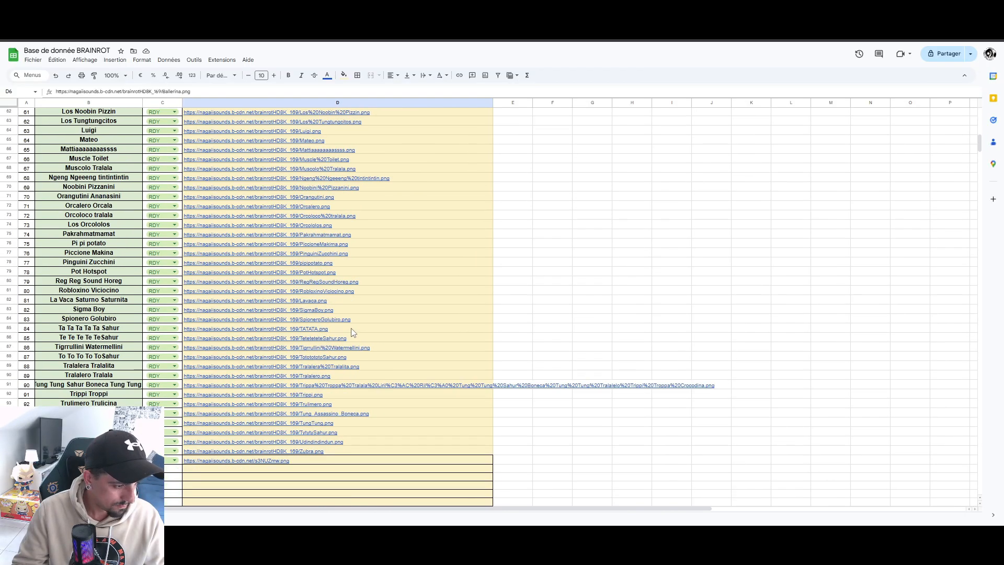
pyautogui.scroll(1, 332, 378)
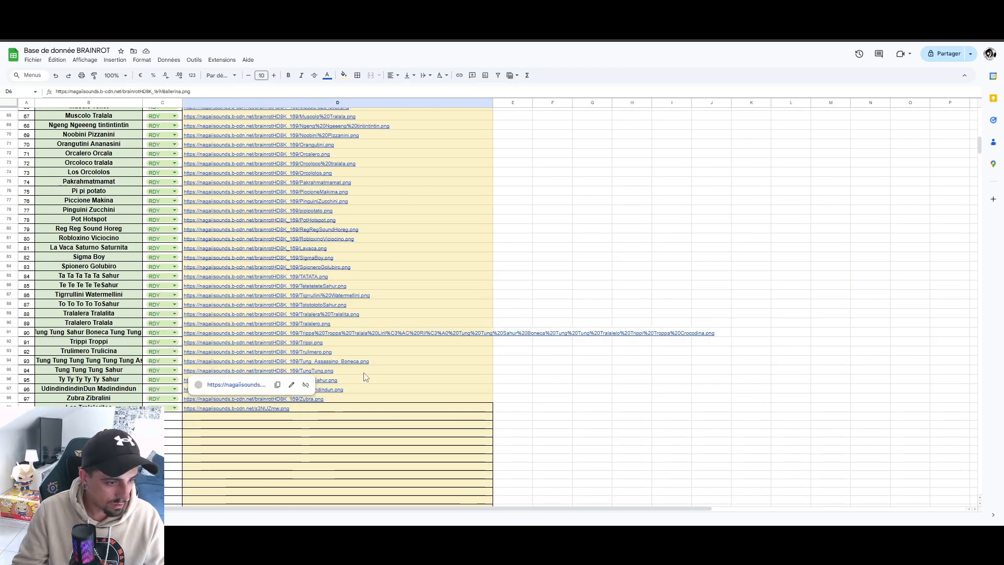
pyautogui.click(334, 370)
pyautogui.hotkey('ctrl', 'c')
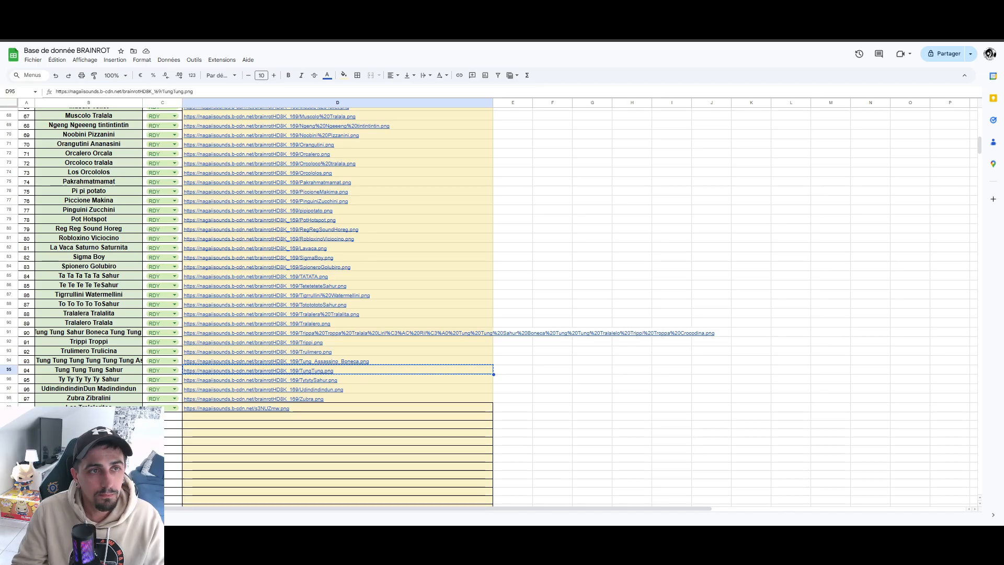
# Step: Back in the n8n Personnages node, replace P1-IMG with the copied TungTung.png URL and set P1 to Tung Tung Tung Sahur
pyautogui.click(387, 26)
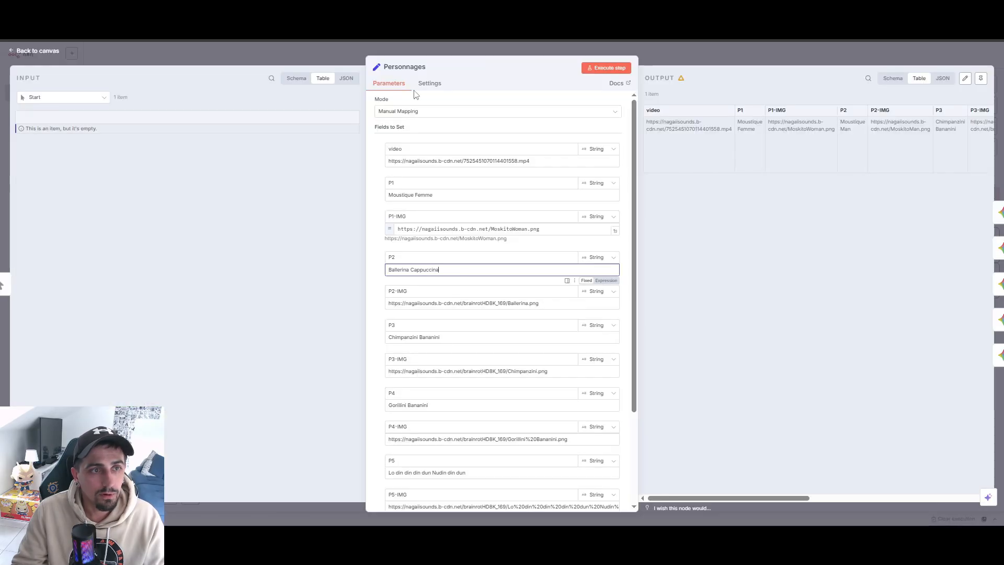
pyautogui.click(497, 228)
pyautogui.hotkey('ctrl', 'a')
pyautogui.hotkey('ctrl', 'v')
pyautogui.moveTo(515, 195); pyautogui.dragTo(291, 195)
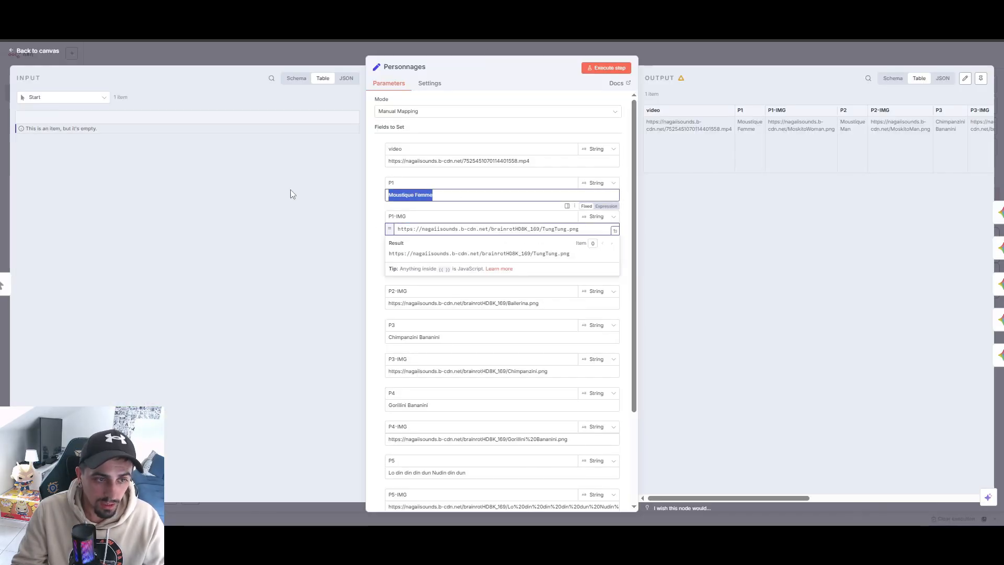
pyautogui.write('Tung Tung')
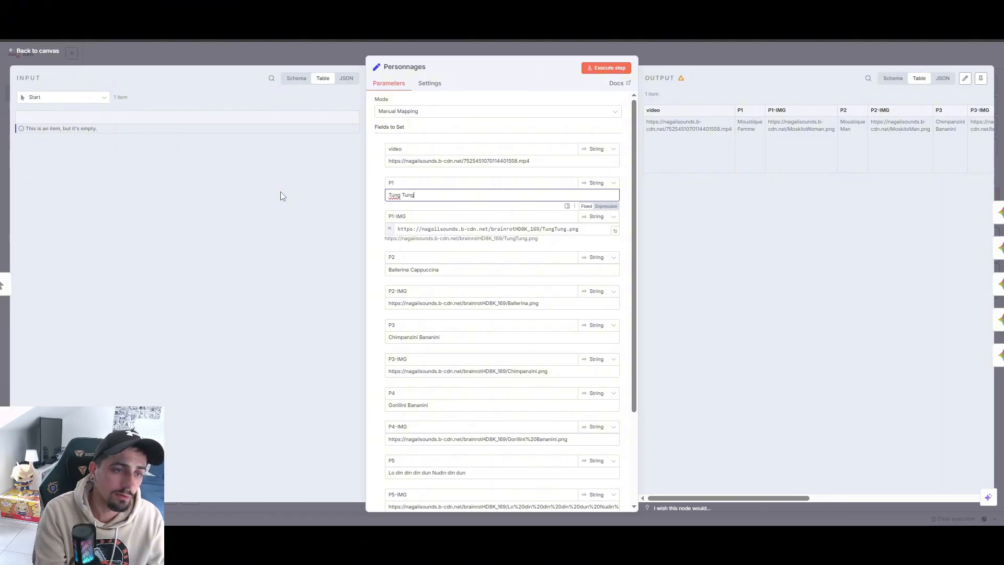
pyautogui.write(' Tung Sahur')
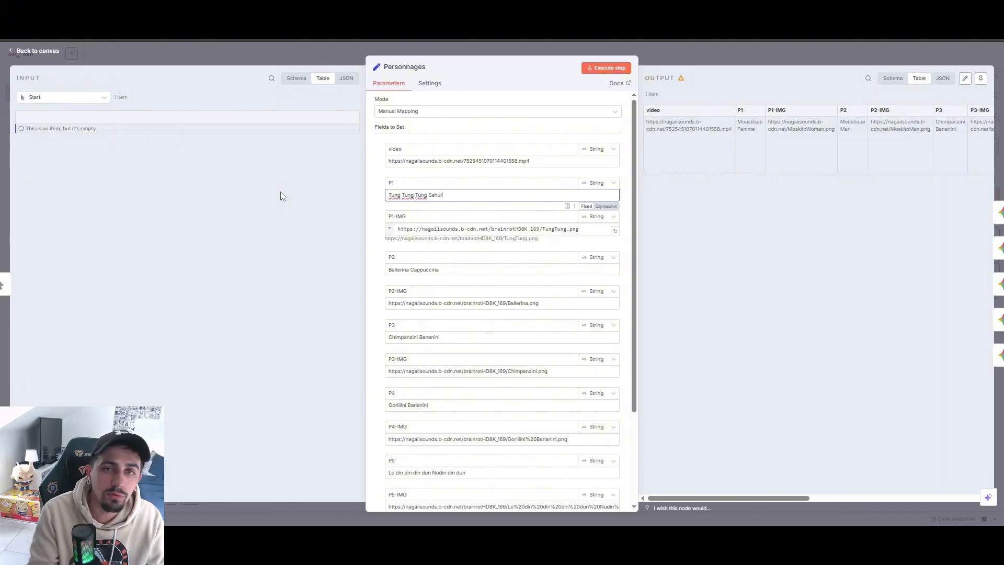
# Step: Check the P2 and P3 entries in the node and copy the Mateo character's image URL from the Base de donnée BRAINROT sheet
pyautogui.hotkey('alt', 'Tab')
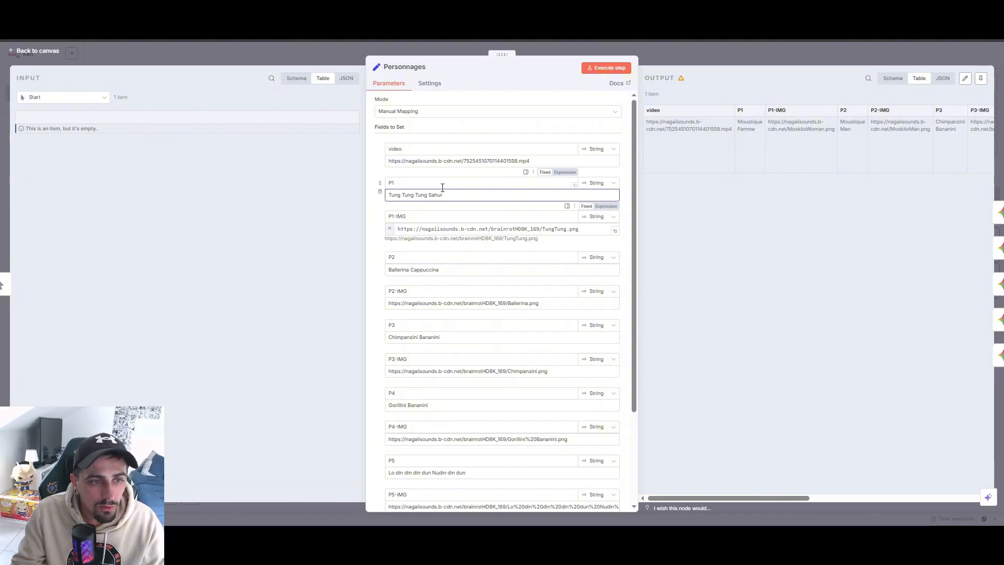
pyautogui.click(463, 270)
pyautogui.scroll(-1, 464, 283)
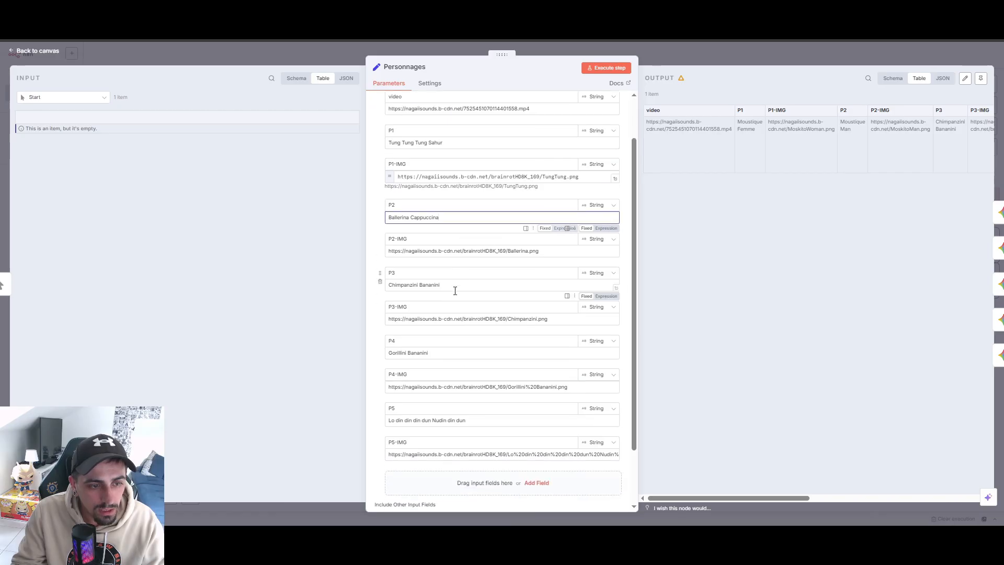
pyautogui.click(454, 285)
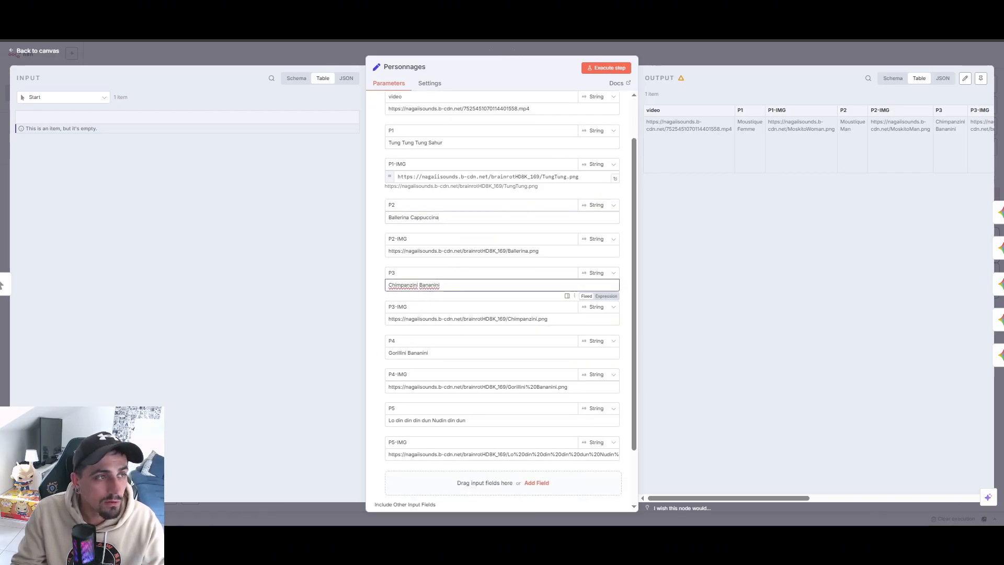
pyautogui.hotkey('alt', 'Tab')
pyautogui.scroll(6, 141, 395)
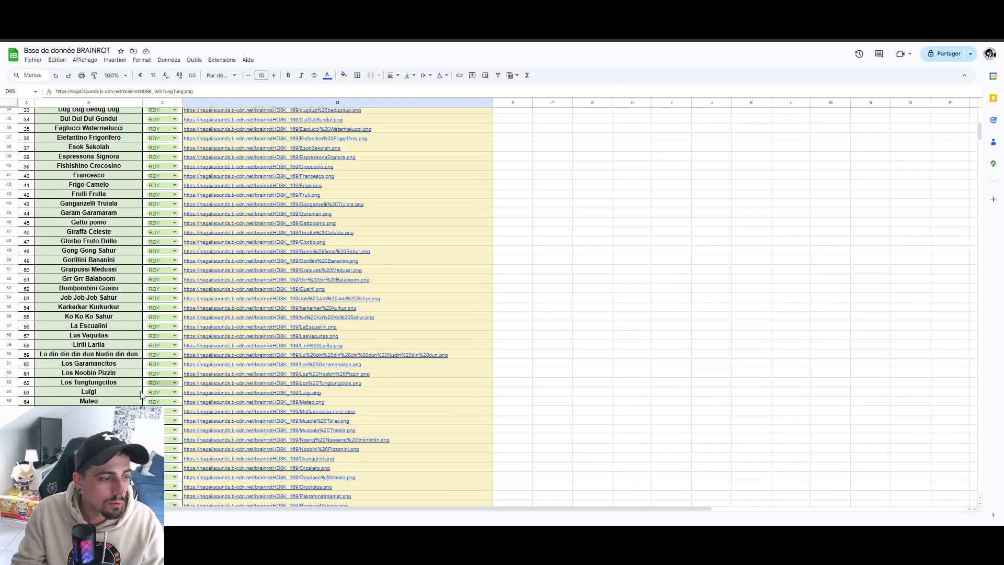
pyautogui.click(346, 400)
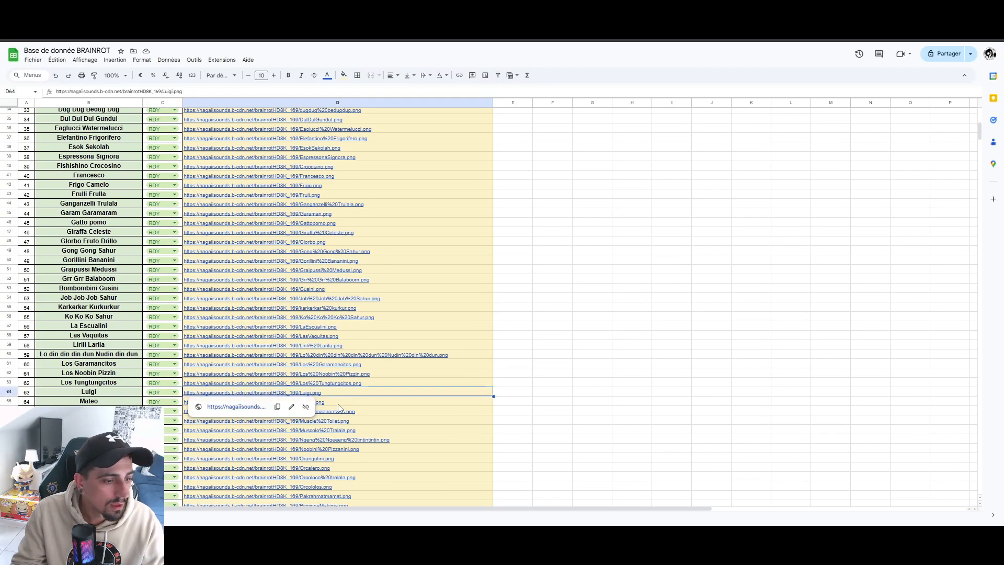
pyautogui.hotkey('ctrl', 'c')
# Step: Return to the n8n Personnages node, replace P4-IMG with the copied Mateo.png URL and set P4 to Mateo
pyautogui.hotkey('alt', 'Tab')
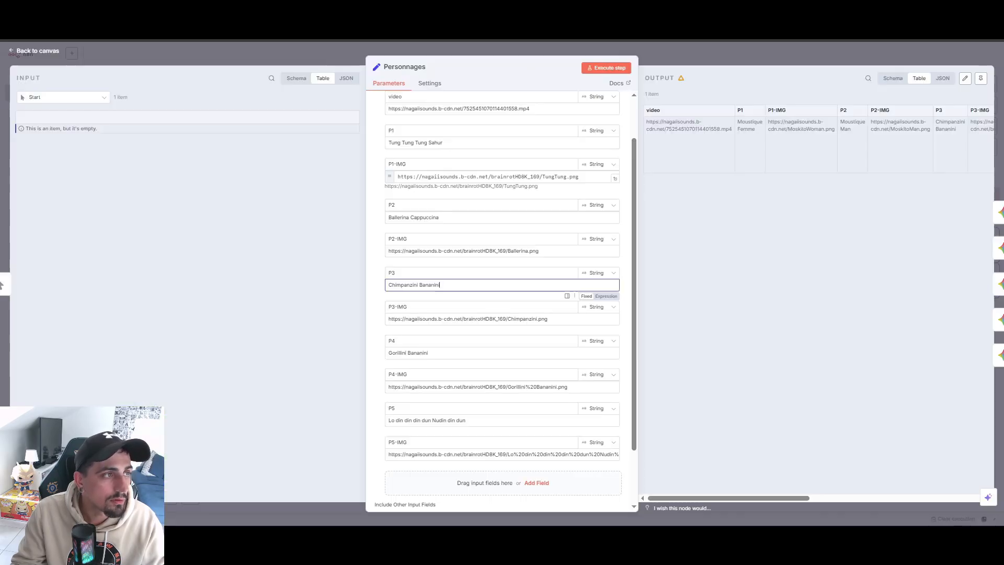
pyautogui.click(443, 386)
pyautogui.hotkey('ctrl', 'a')
pyautogui.hotkey('ctrl', 'v')
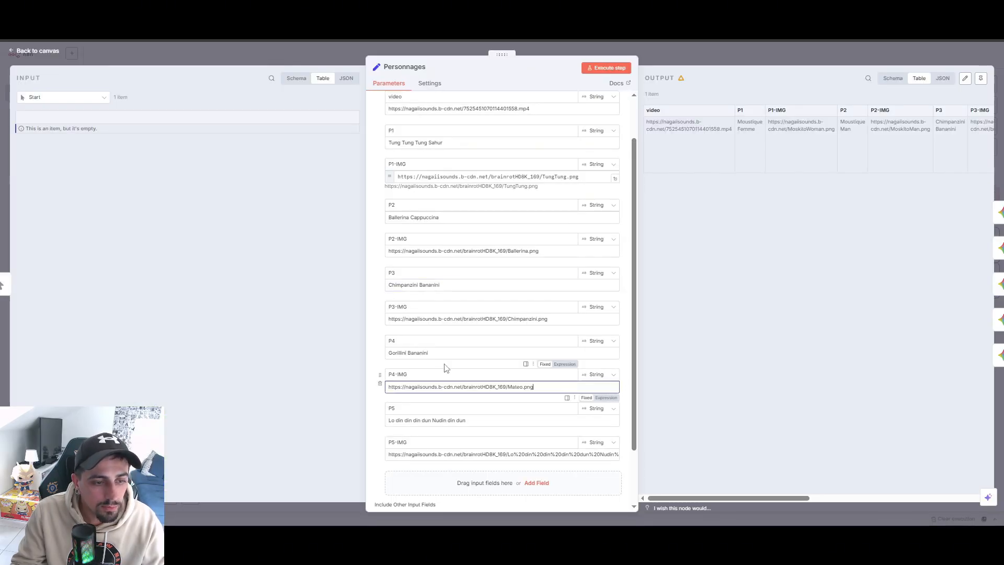
pyautogui.hotkey('ctrl', 'a')
pyautogui.write('Mateo')
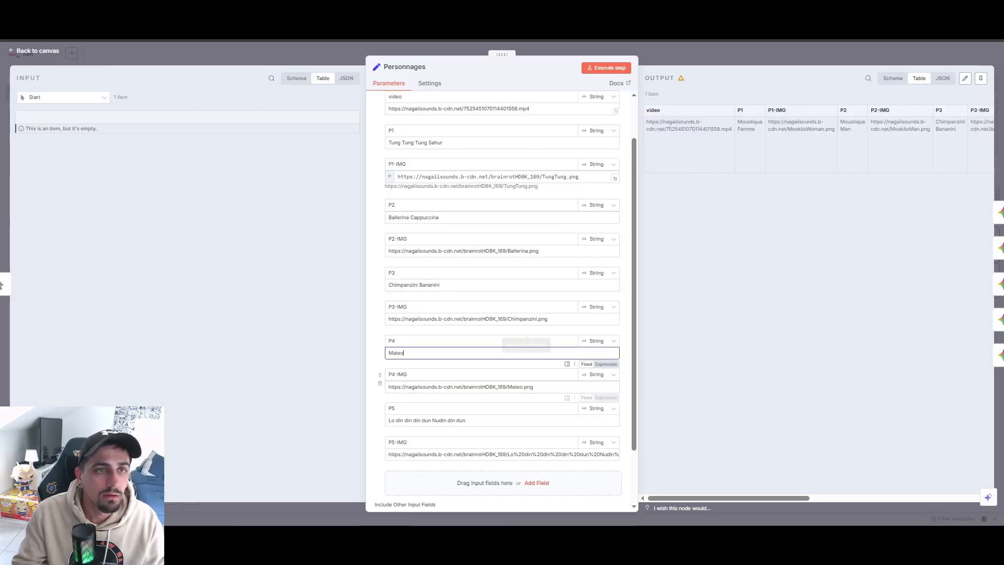
# Step: Browse the characters in the Base de donnée BRAINROT sheet and open the image linked for Francesco
pyautogui.hotkey('alt', 'Tab')
pyautogui.scroll(-4, 384, 413)
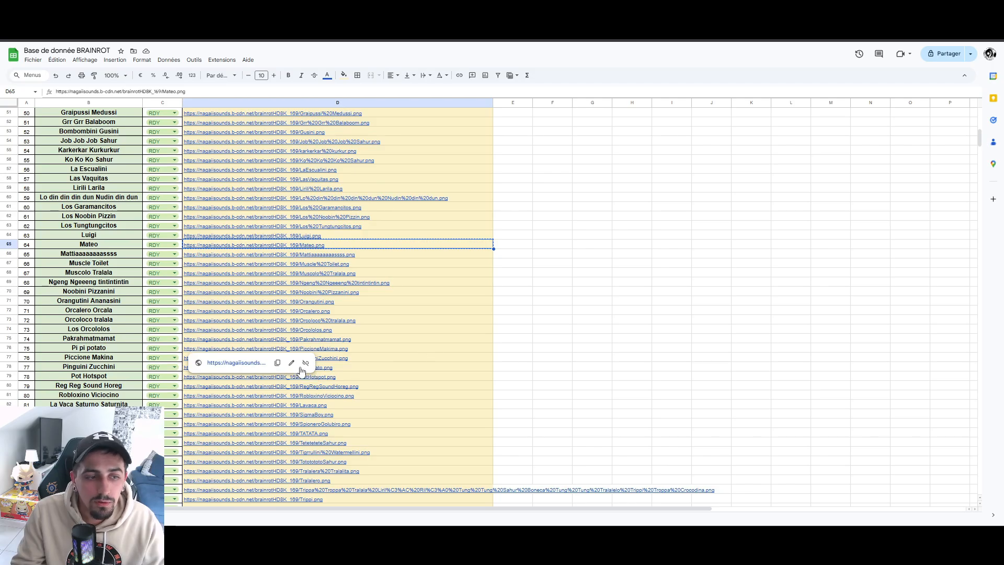
pyautogui.scroll(-3, 405, 360)
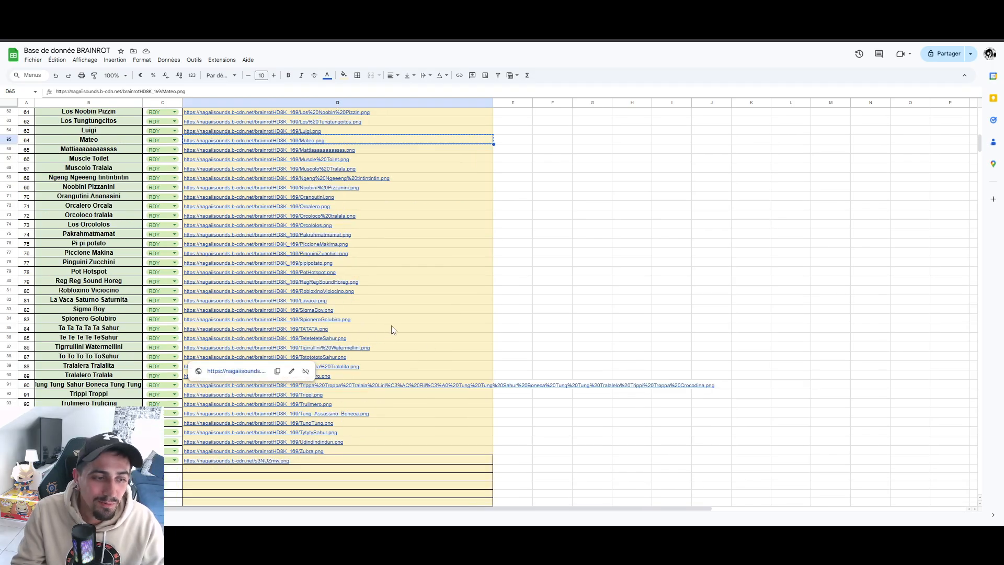
pyautogui.click(391, 341)
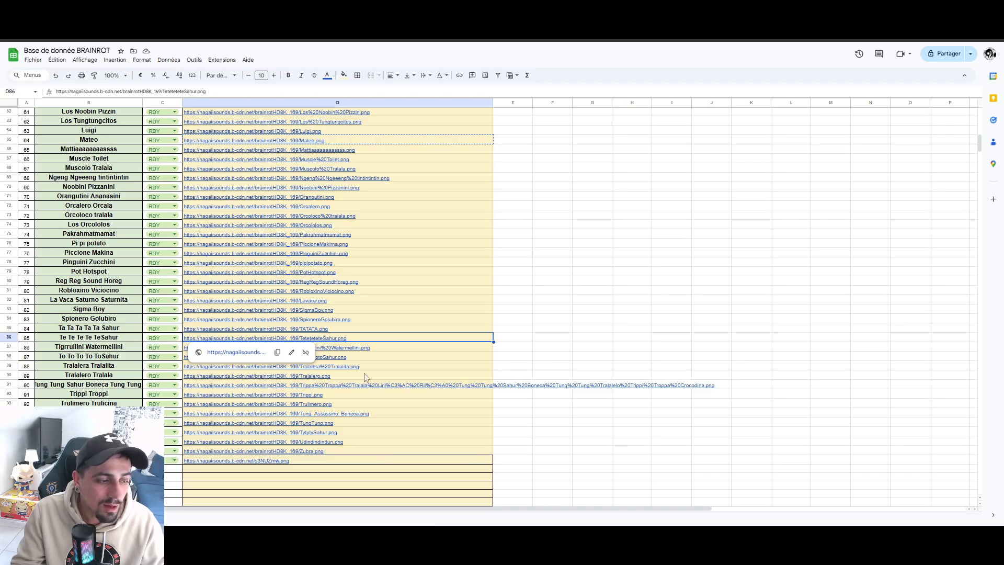
pyautogui.scroll(5, 361, 336)
pyautogui.scroll(3, 409, 388)
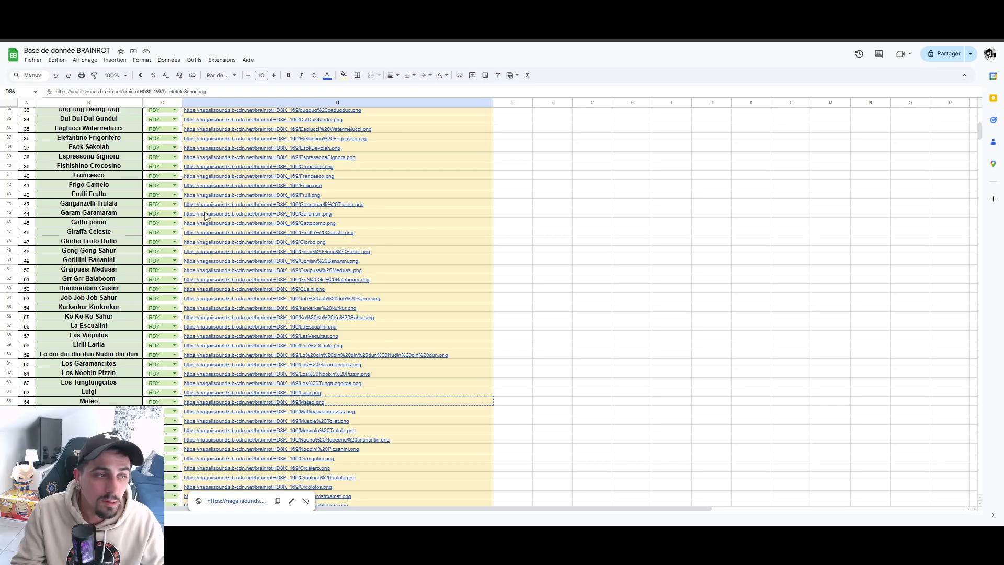
pyautogui.scroll(3, 301, 270)
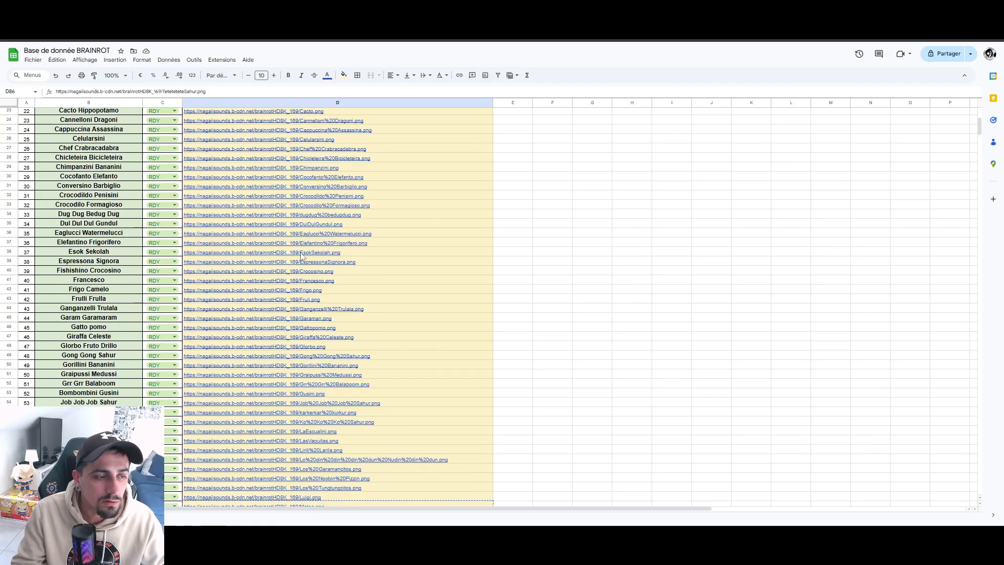
pyautogui.click(365, 280)
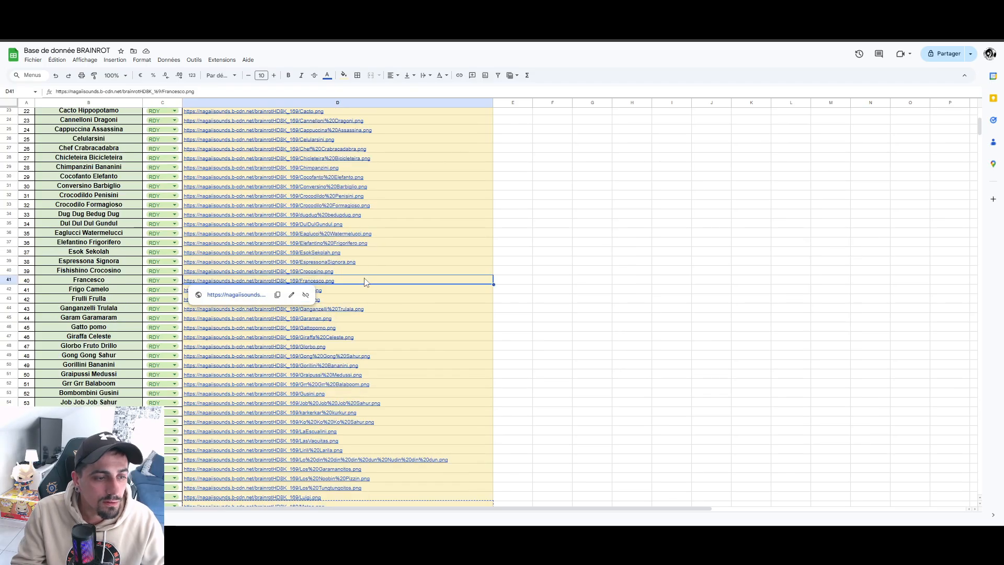
pyautogui.click(248, 295)
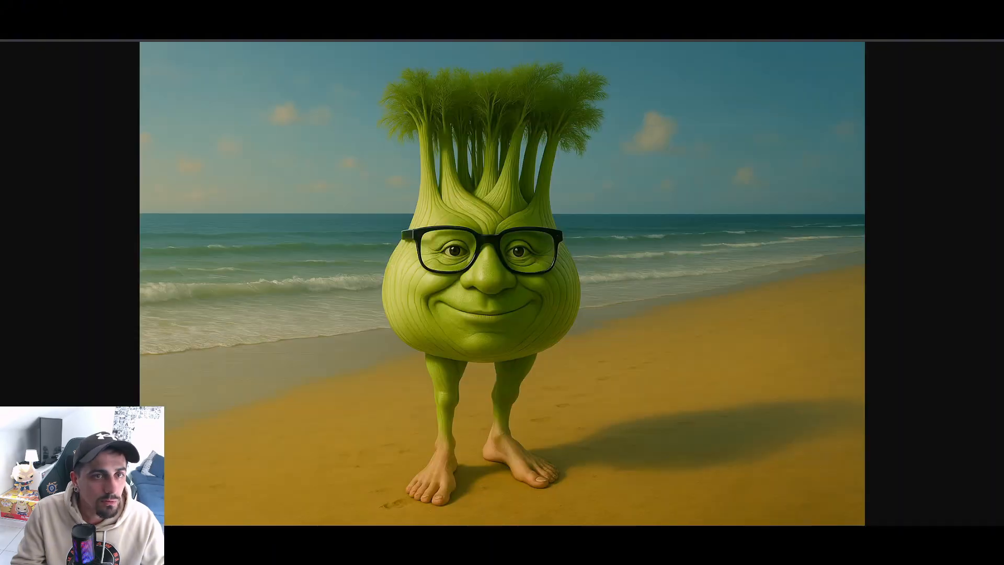
# Step: Close the Francesco image and copy the Bicus Dicus character's image URL from the Base de donnée BRAINROT sheet
pyautogui.hotkey('ctrl', 'w')
pyautogui.scroll(2, 186, 268)
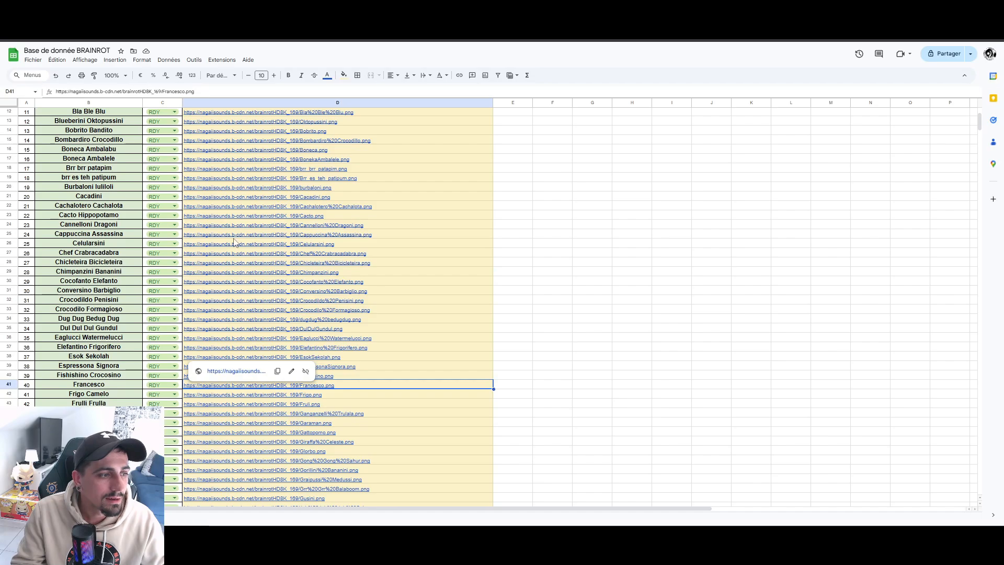
pyautogui.scroll(2, 145, 188)
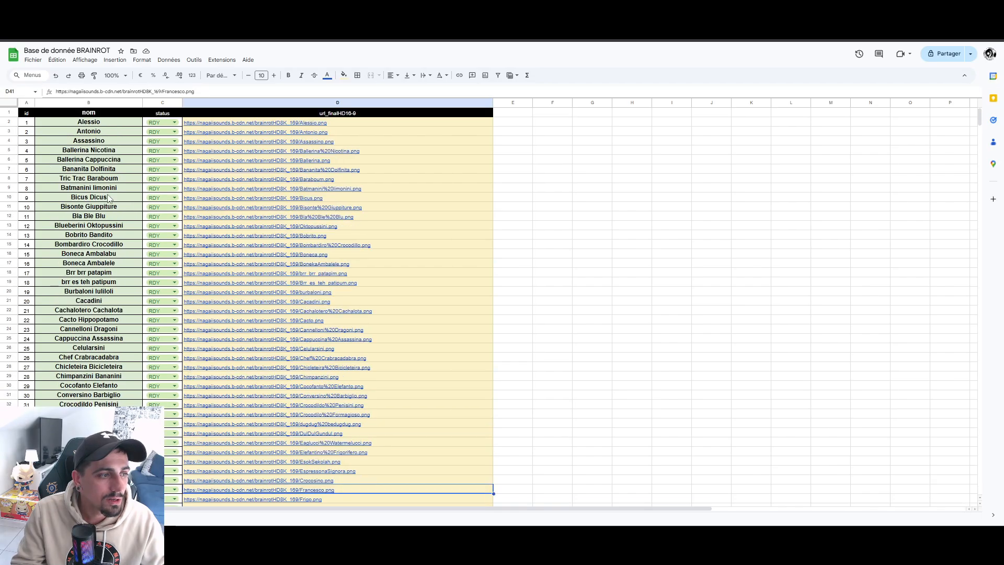
pyautogui.click(333, 197)
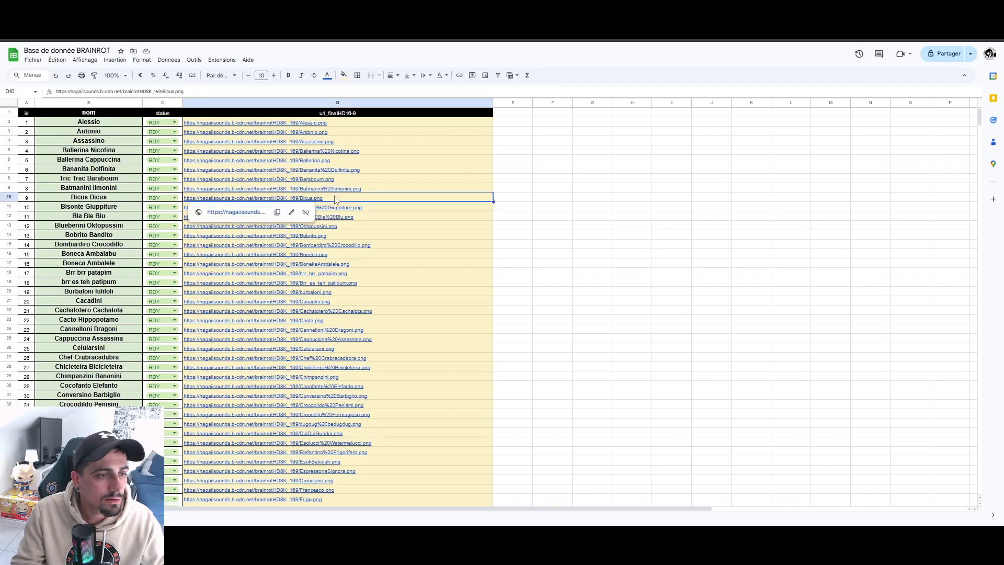
# Step: Back in the n8n Personnages node, replace P5-IMG with the copied Bicus.png URL, set P5 to Bikus and return to the canvas
pyautogui.hotkey('ctrl', 'Tab')
pyautogui.scroll(-2, 418, 385)
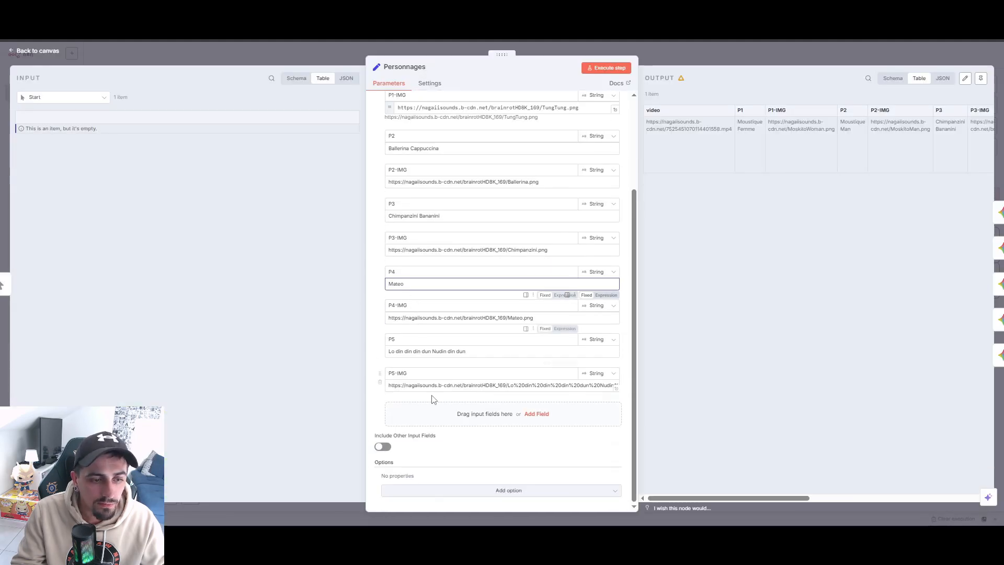
pyautogui.click(476, 354)
pyautogui.click(484, 386)
pyautogui.hotkey('ctrl', 'a')
pyautogui.hotkey('ctrl', 'v')
pyautogui.click(503, 353)
pyautogui.hotkey('ctrl', 'a')
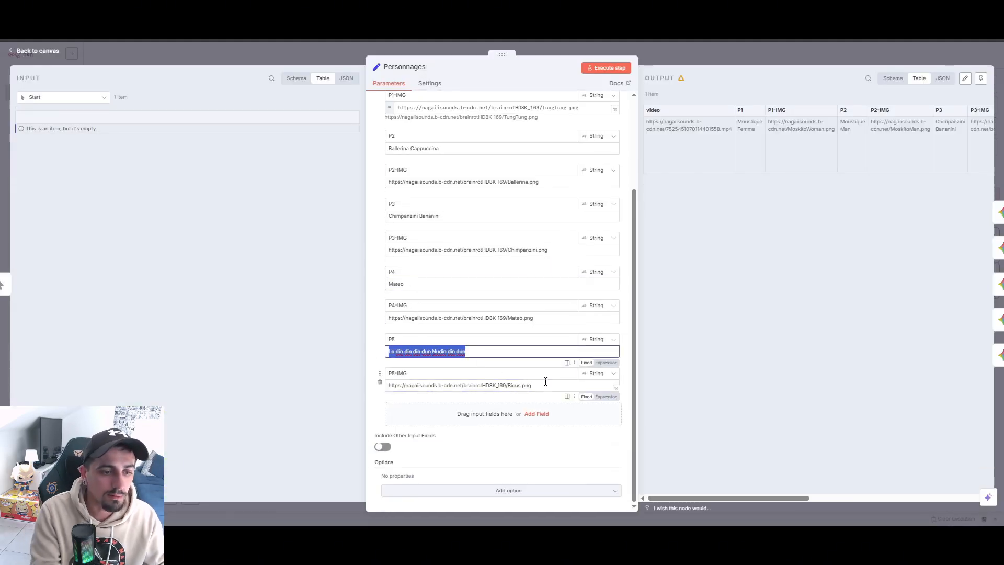
pyautogui.write('Bikus')
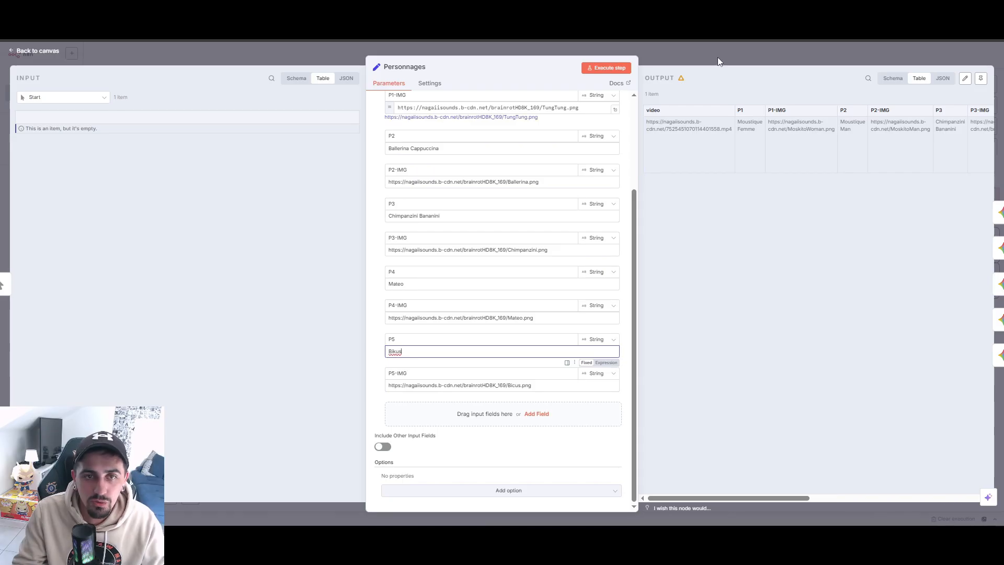
pyautogui.press('Escape')
# Step: Reactivate the five deactivated image analysis nodes, Analyse P1 to Analyse P5
pyautogui.click(448, 228)
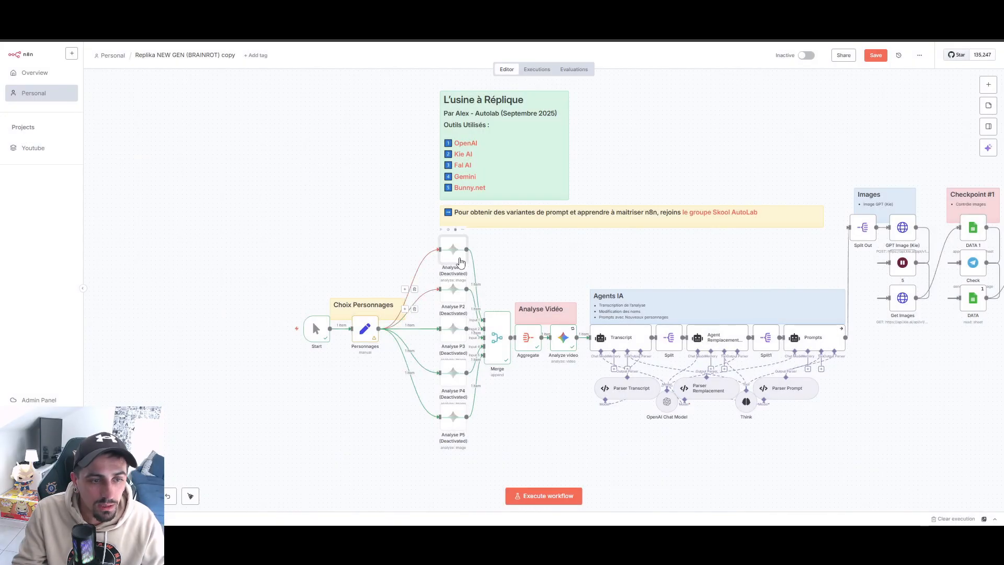
pyautogui.click(448, 269)
pyautogui.click(448, 308)
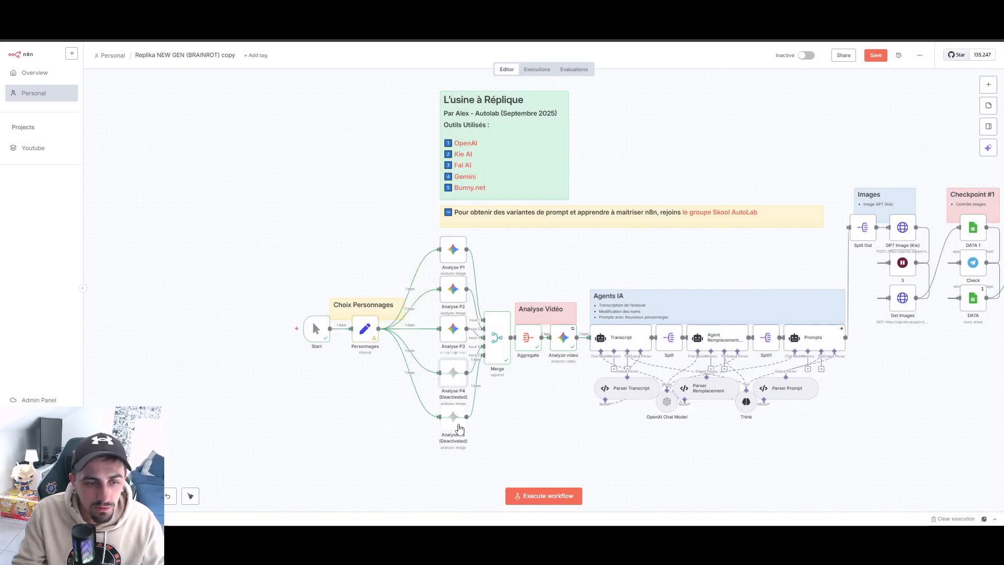
pyautogui.click(448, 352)
pyautogui.click(448, 396)
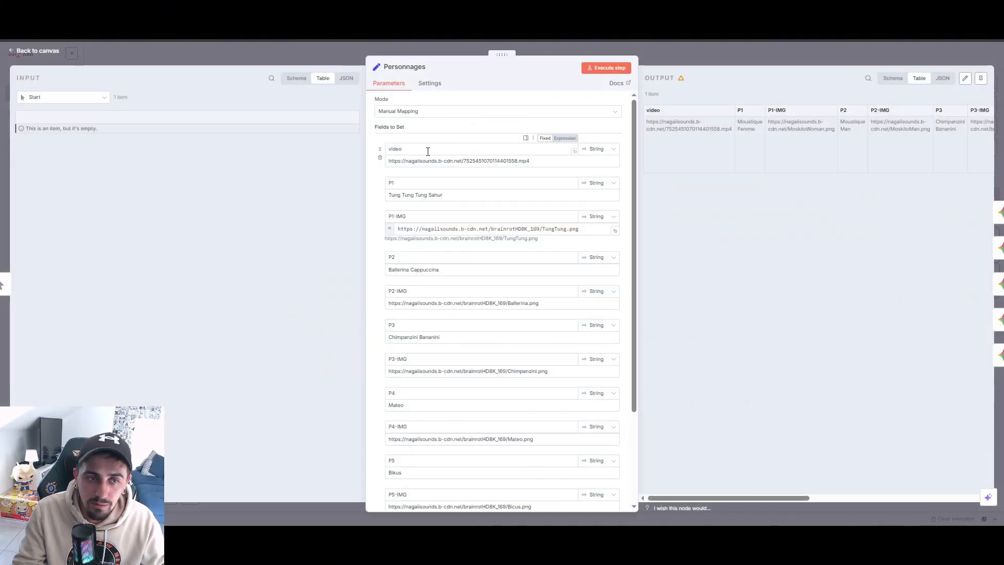
# Step: Review the character entries in the Personnages node, execute that node and return to the canvas
pyautogui.scroll(-3, 533, 155)
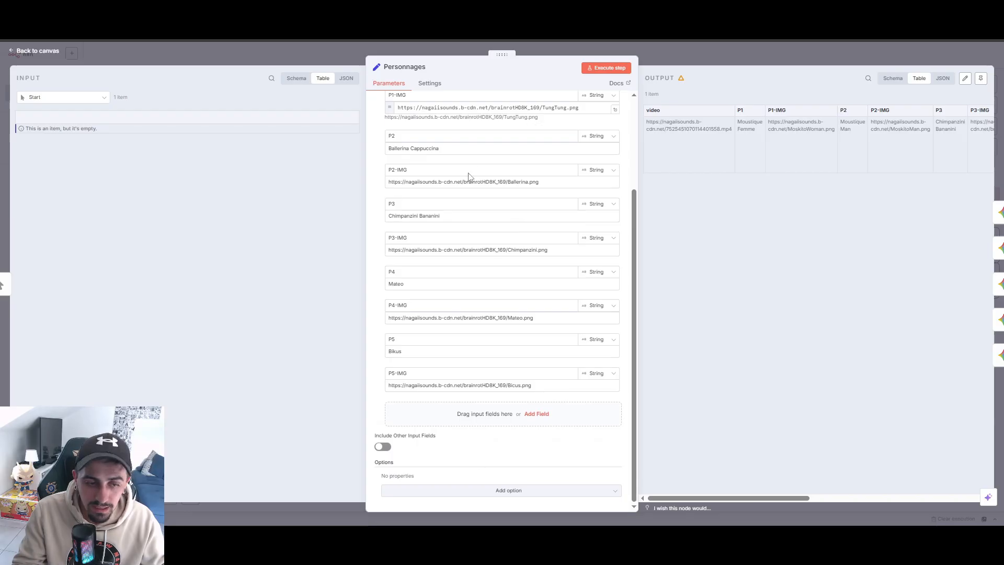
pyautogui.click(605, 68)
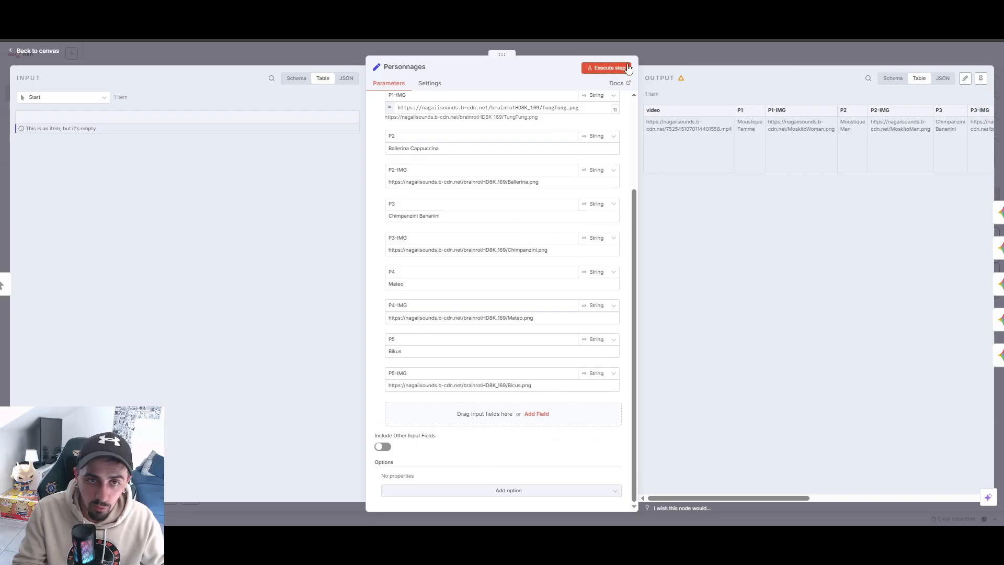
pyautogui.click(664, 50)
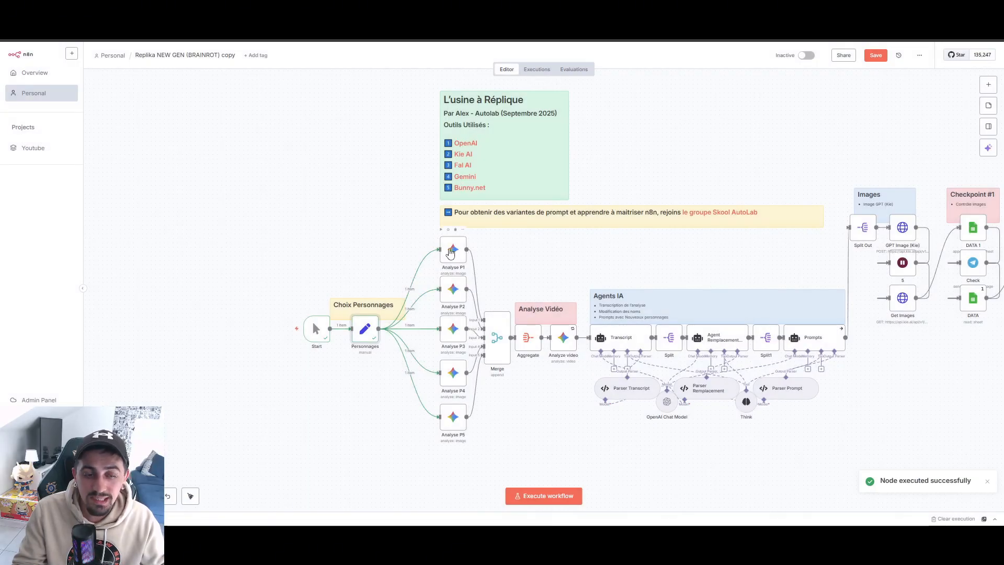
# Step: Examine the Analyse P1 node's text prompt and its P1 name expression in the expanded expression editor
pyautogui.doubleClick(461, 251)
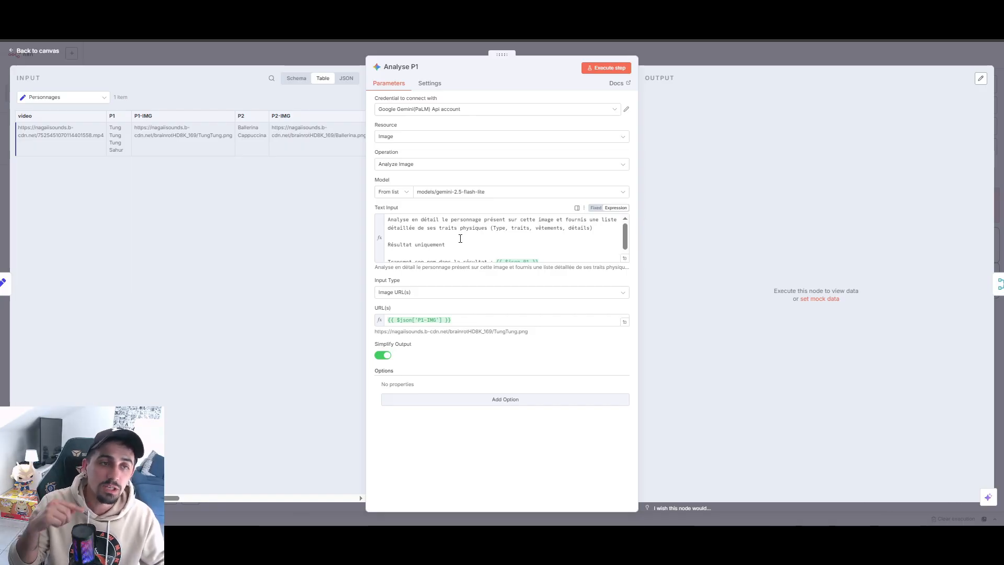
pyautogui.click(625, 259)
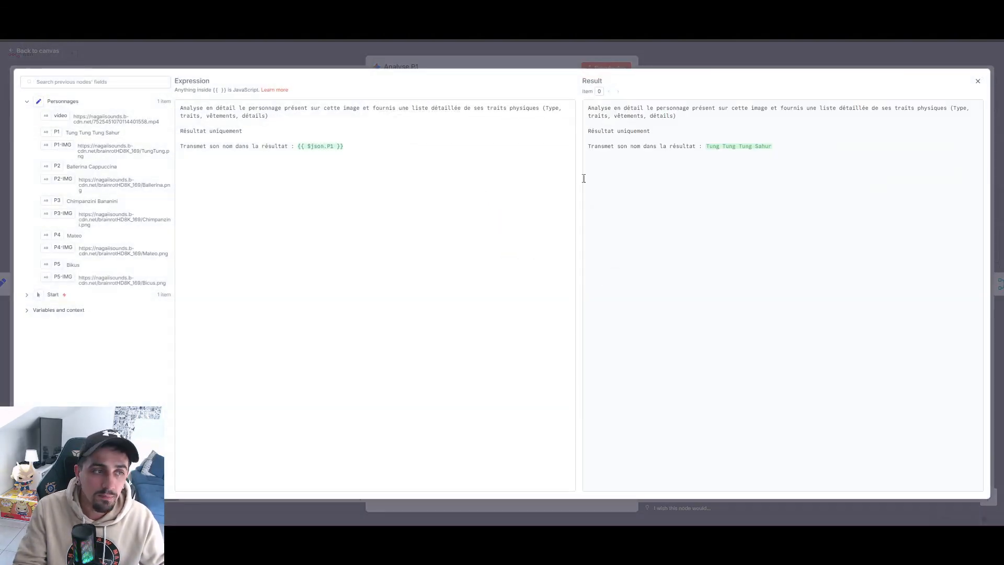
pyautogui.click(362, 55)
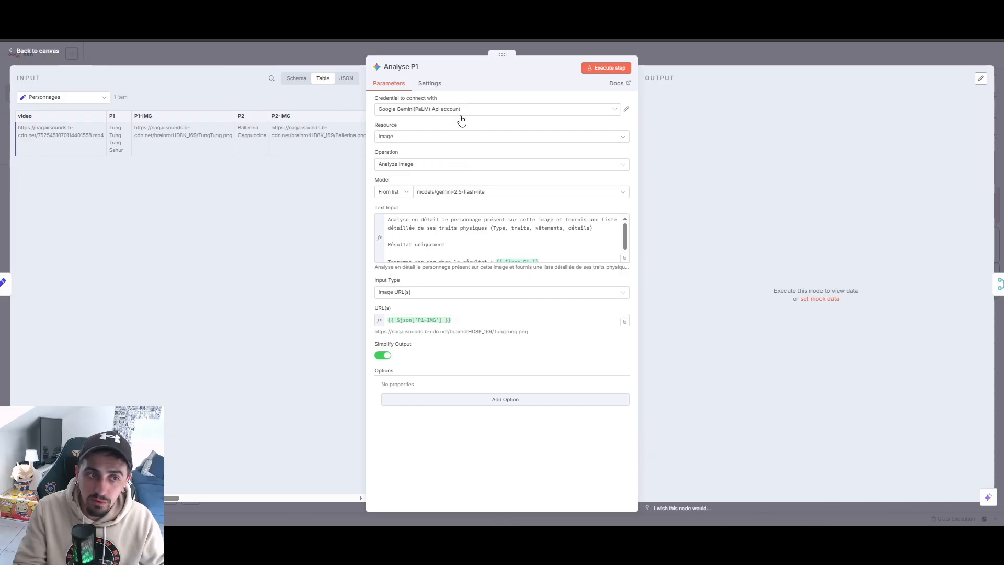
pyautogui.click(624, 259)
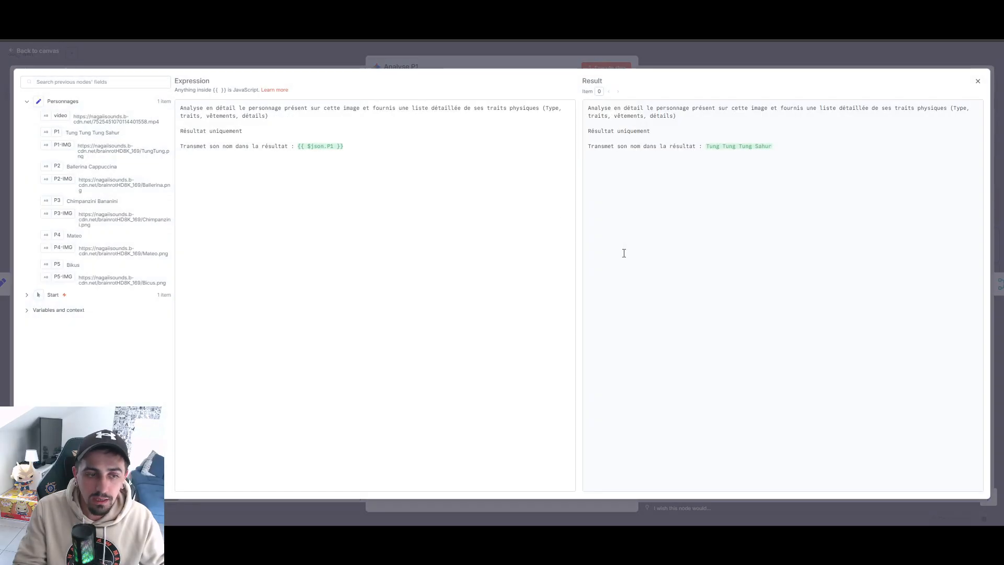
pyautogui.moveTo(267, 119); pyautogui.dragTo(260, 100)
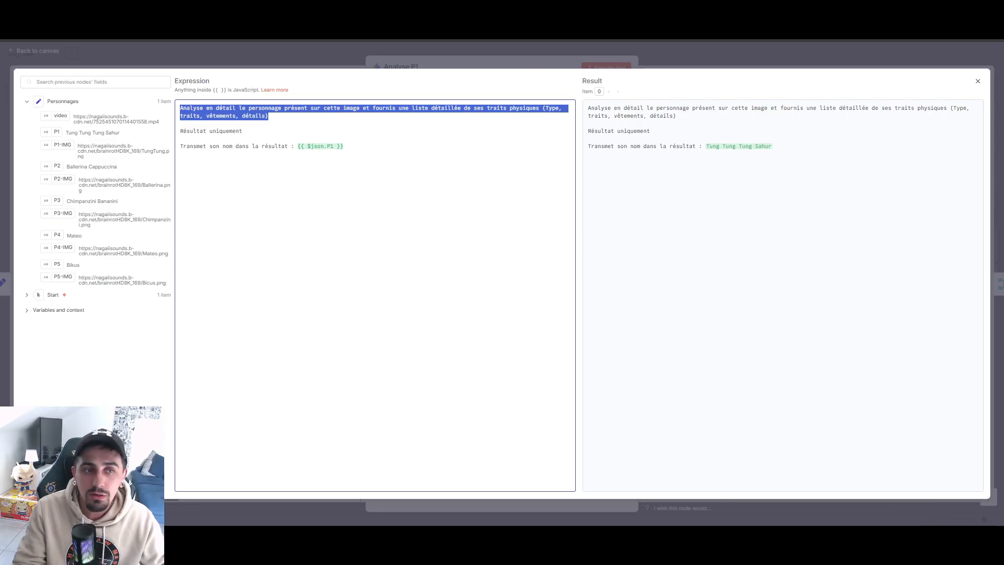
pyautogui.click(437, 115)
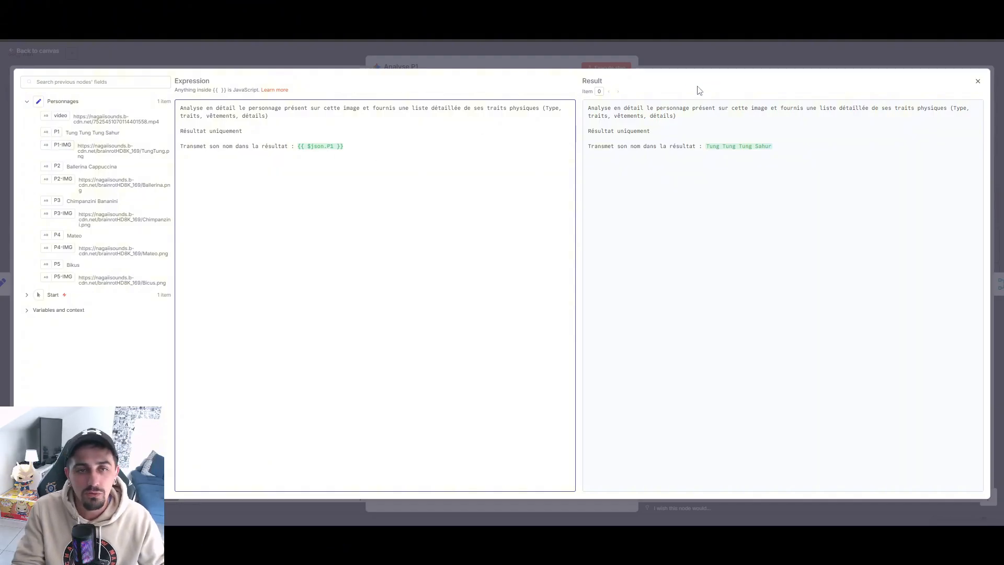
pyautogui.click(710, 63)
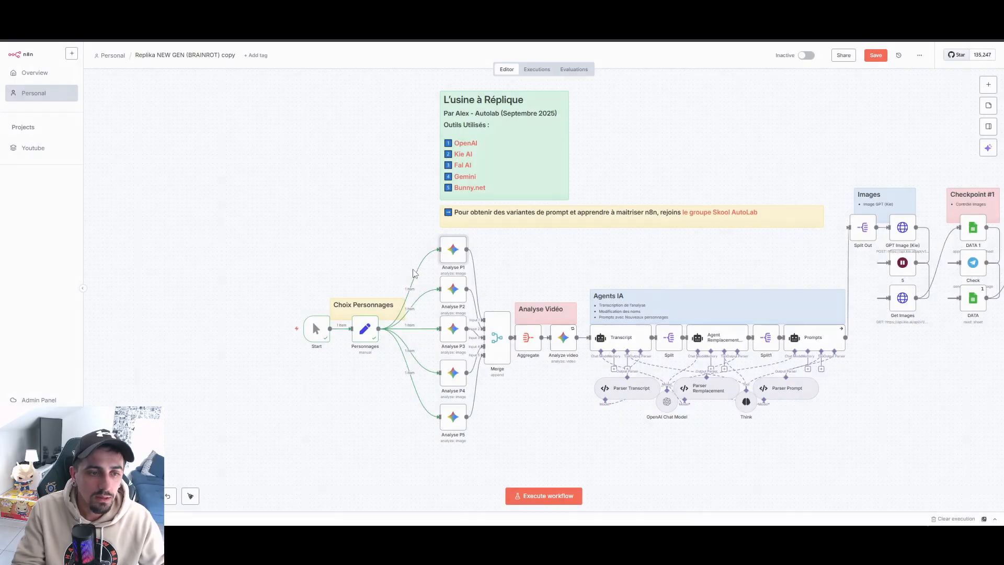
pyautogui.click(638, 52)
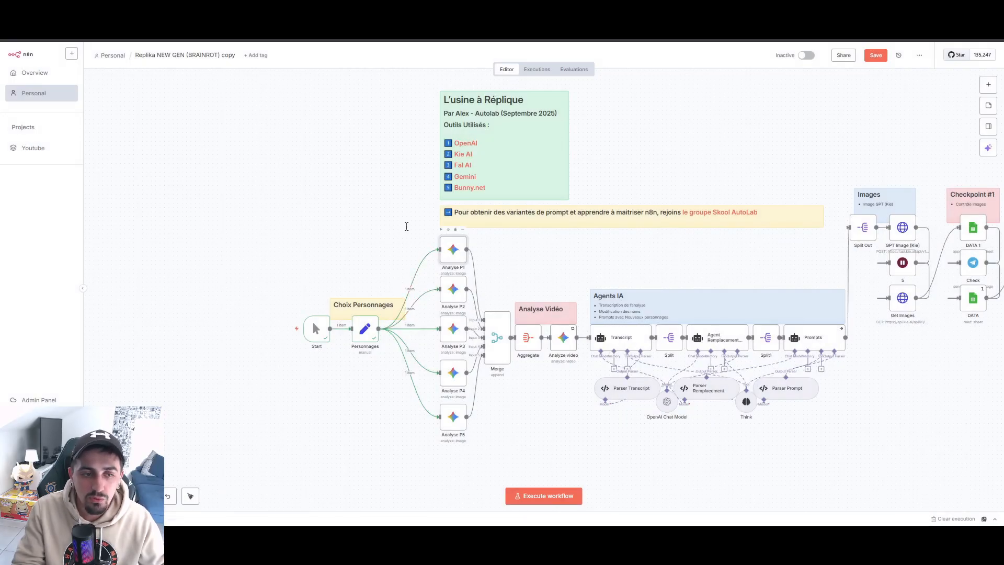
# Step: Inspect the Analyse P1 node's input type and image URL expression, and view its incoming character data as a schema
pyautogui.doubleClick(457, 253)
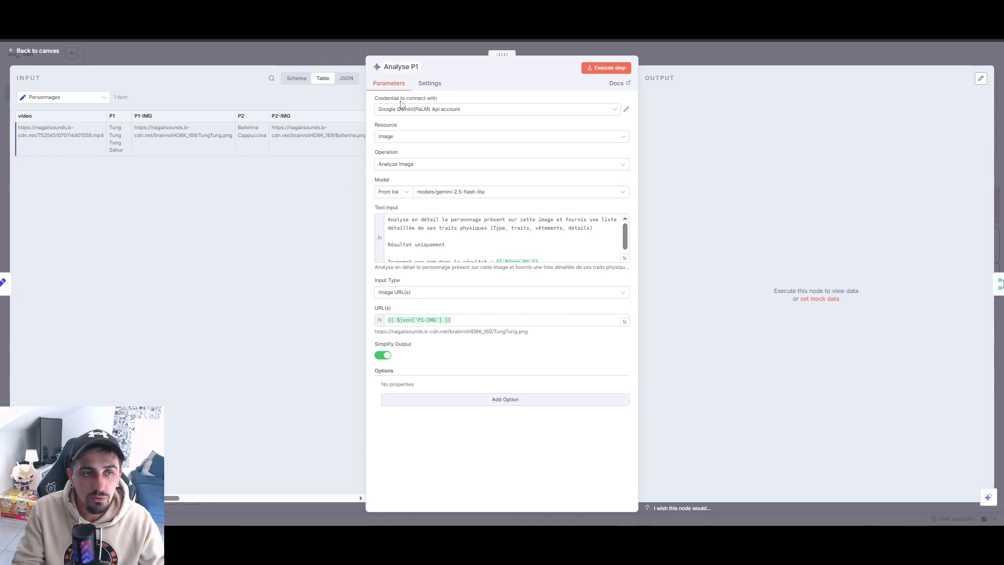
pyautogui.click(416, 294)
pyautogui.click(418, 311)
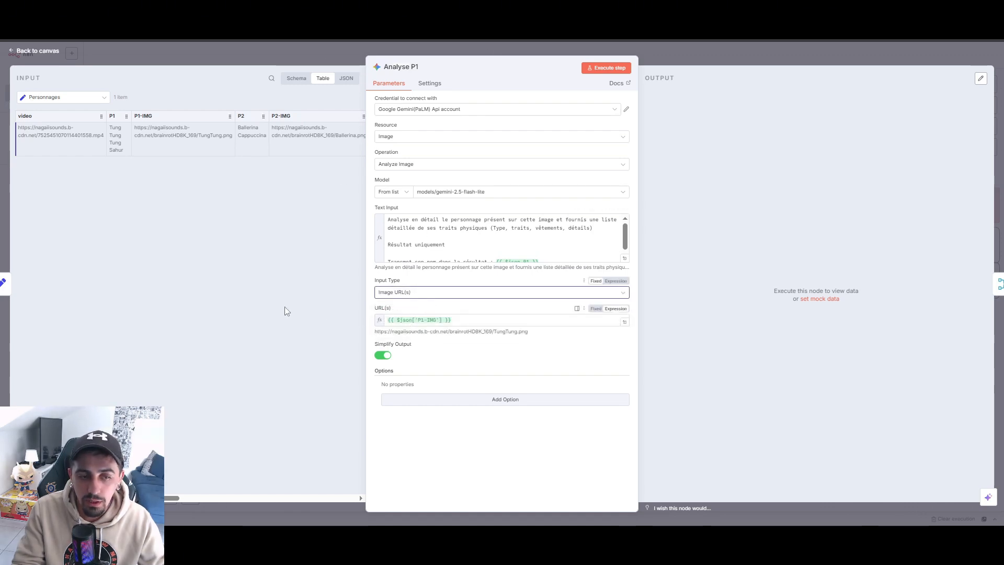
pyautogui.click(299, 78)
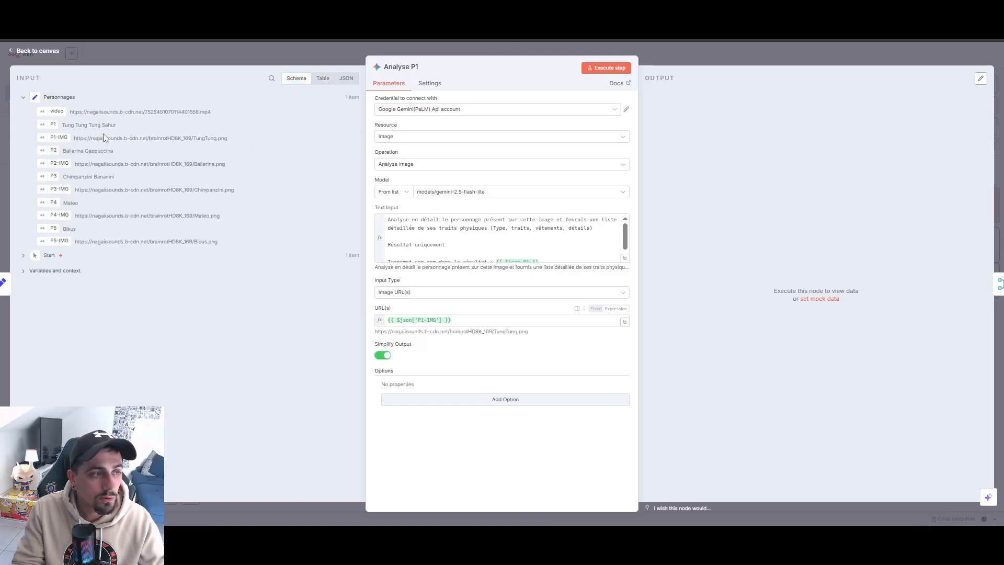
pyautogui.click(665, 59)
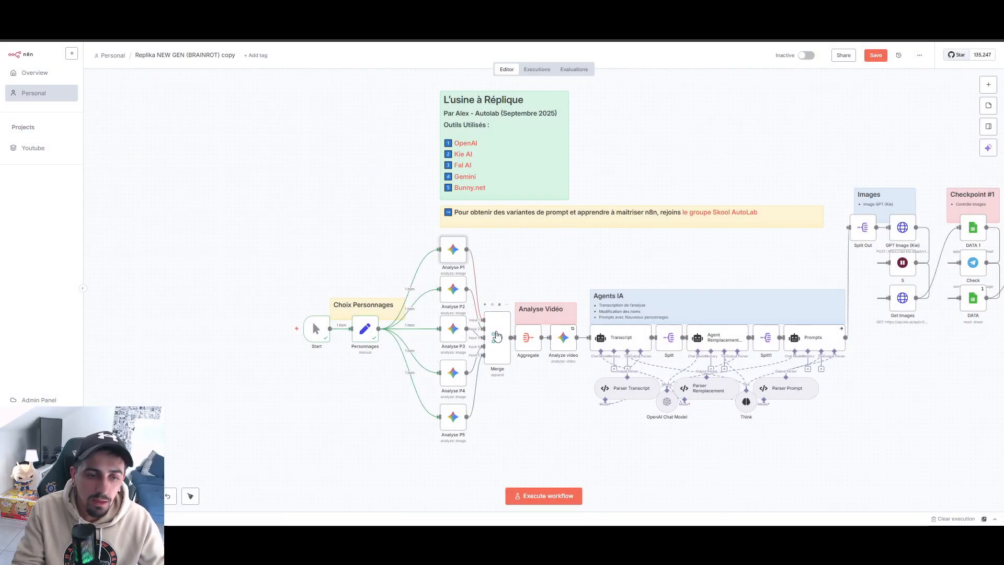
# Step: Check the Merge node's mode and number of inputs, and execute the workflow up to that node
pyautogui.doubleClick(496, 336)
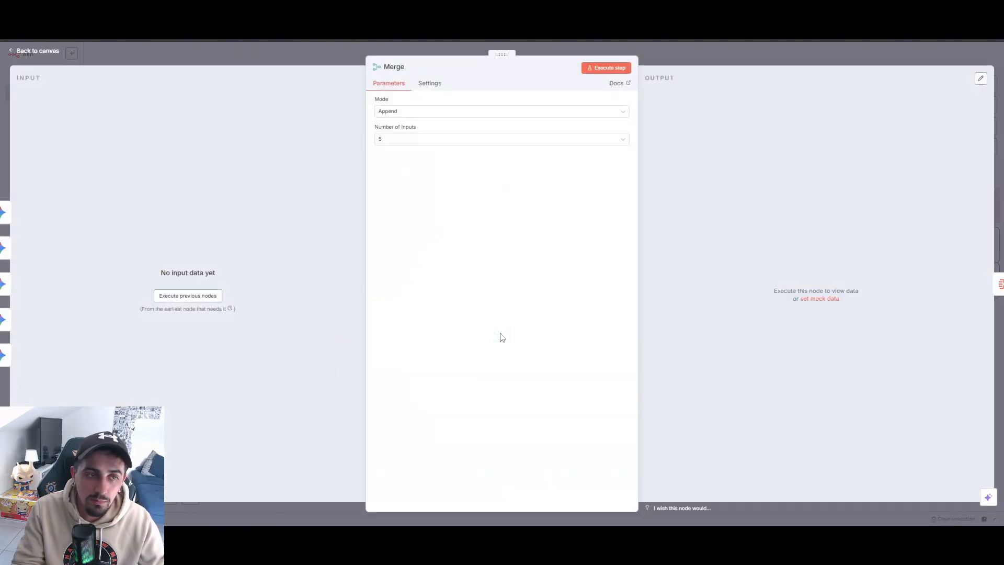
pyautogui.press('Escape')
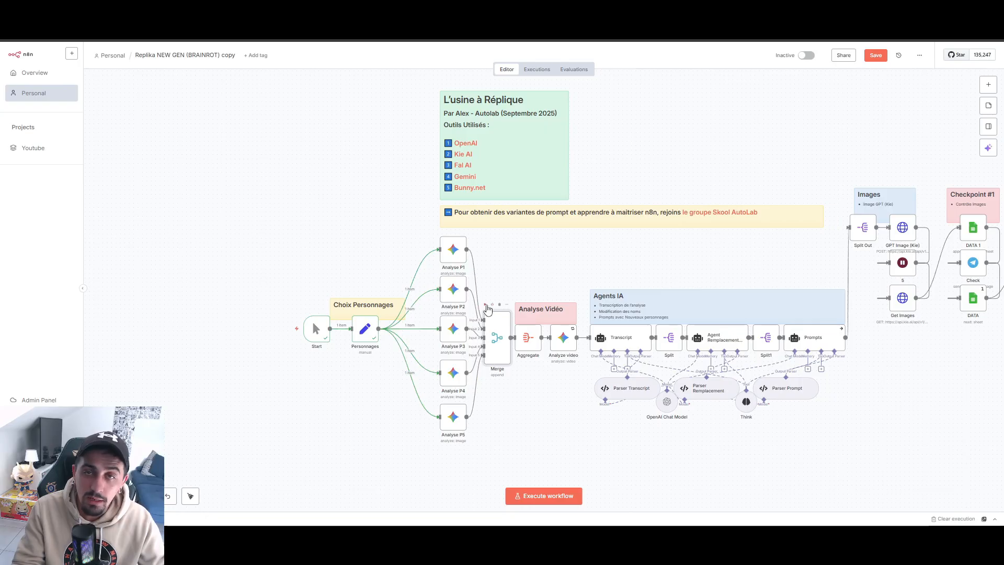
pyautogui.click(485, 305)
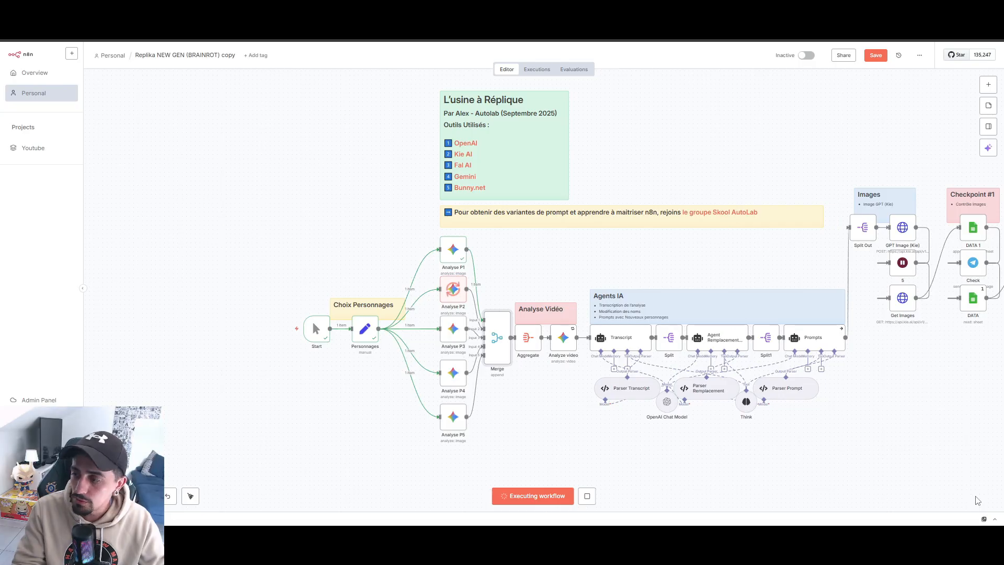
# Step: Examine the character descriptions in the Merge node's output, in both table and schema views
pyautogui.doubleClick(504, 355)
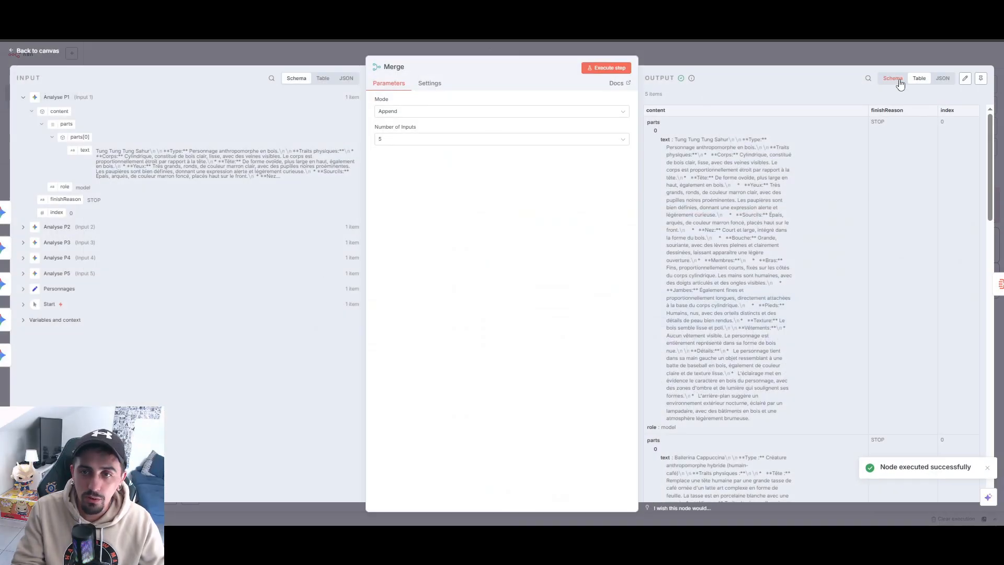
pyautogui.moveTo(661, 139); pyautogui.dragTo(753, 418)
pyautogui.click(714, 233)
pyautogui.scroll(-4, 713, 232)
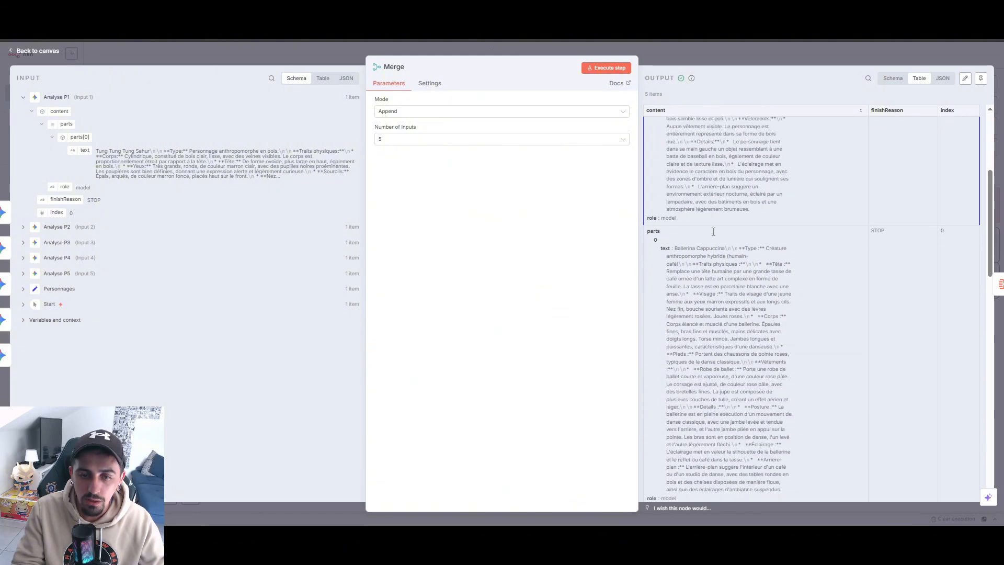
pyautogui.scroll(-10, 713, 231)
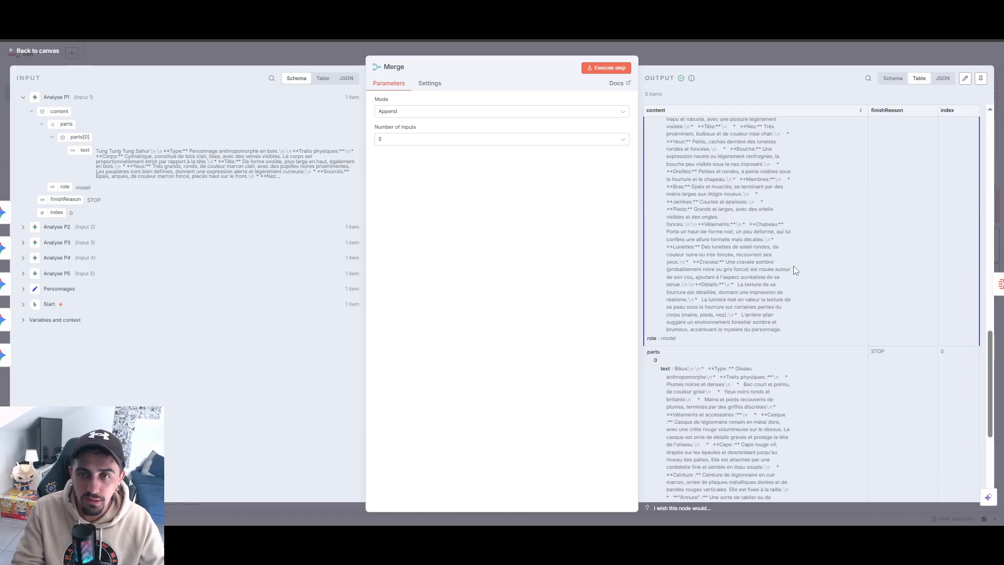
pyautogui.click(892, 78)
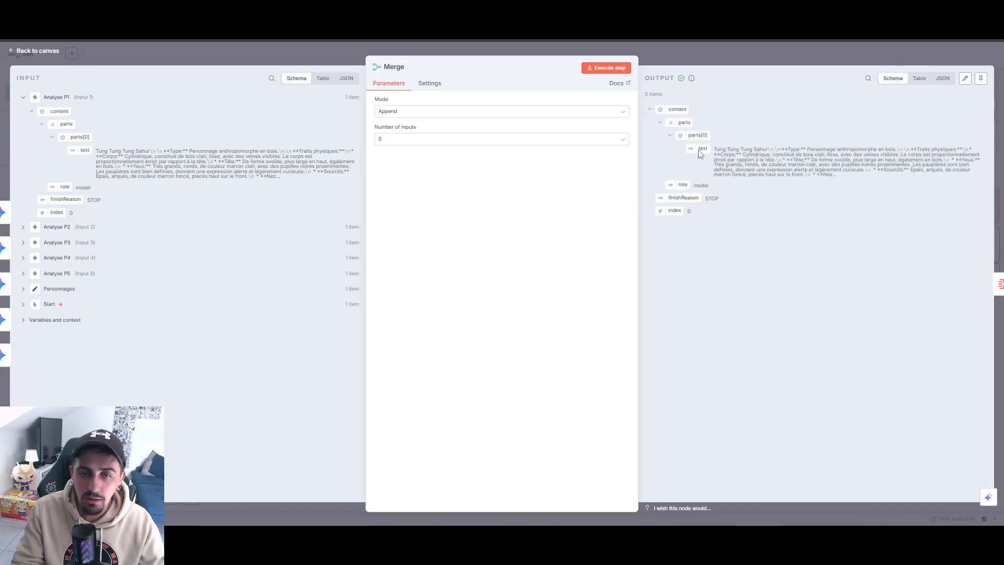
pyautogui.moveTo(868, 178); pyautogui.dragTo(761, 156)
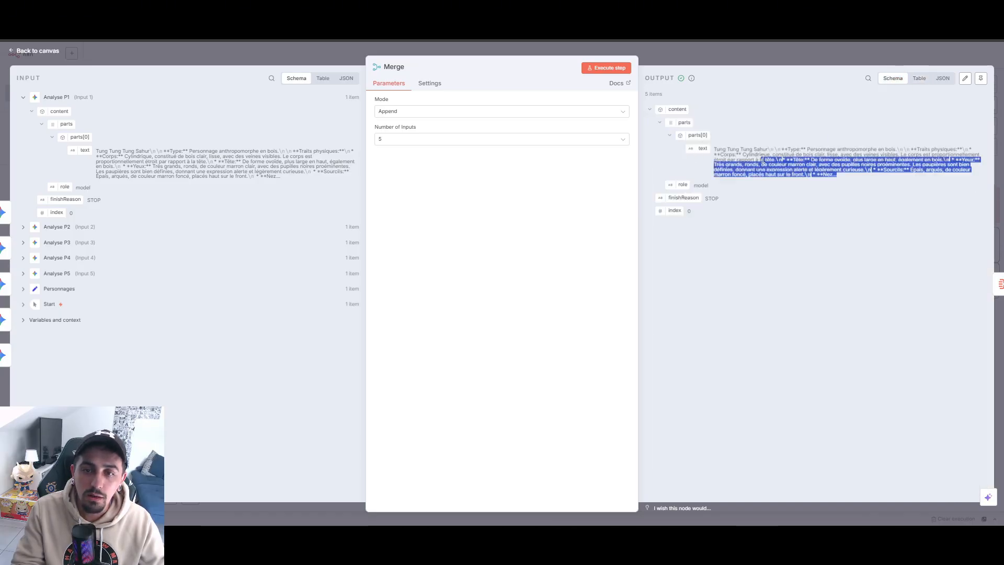
pyautogui.click(761, 152)
pyautogui.click(744, 58)
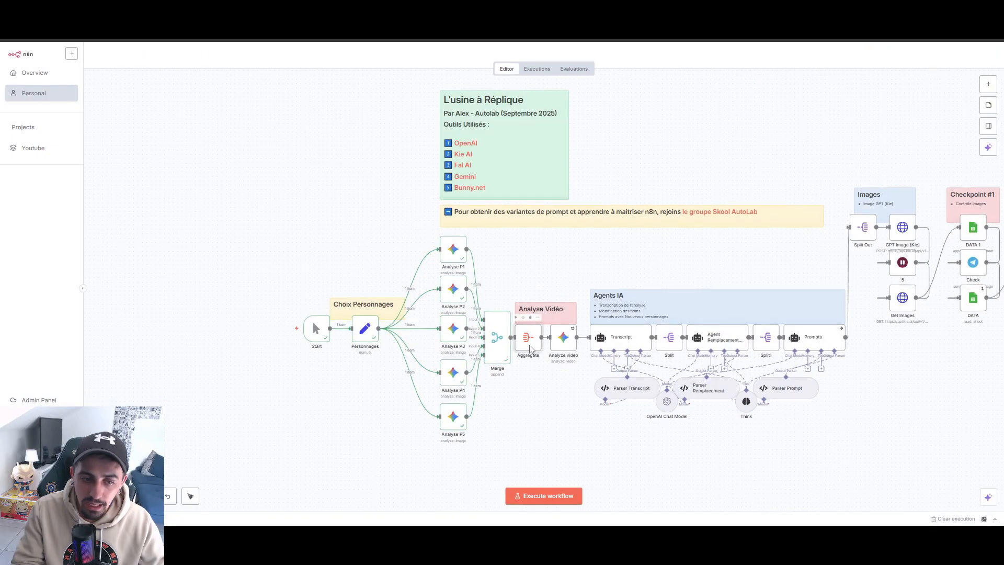
# Step: Open the Aggregate node and execute it to collect content.parts[0].text from all characters into the perso field
pyautogui.doubleClick(529, 349)
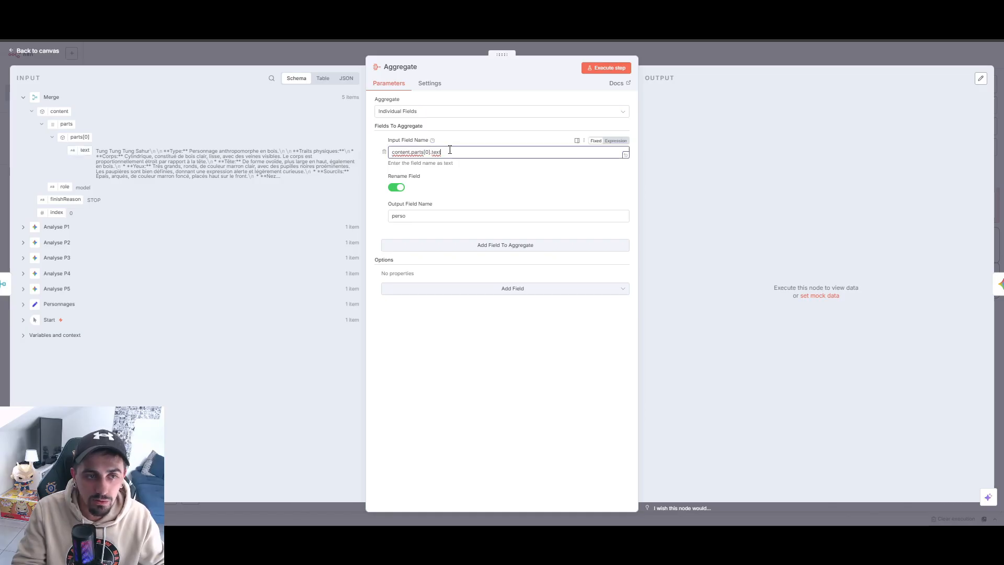
pyautogui.click(605, 68)
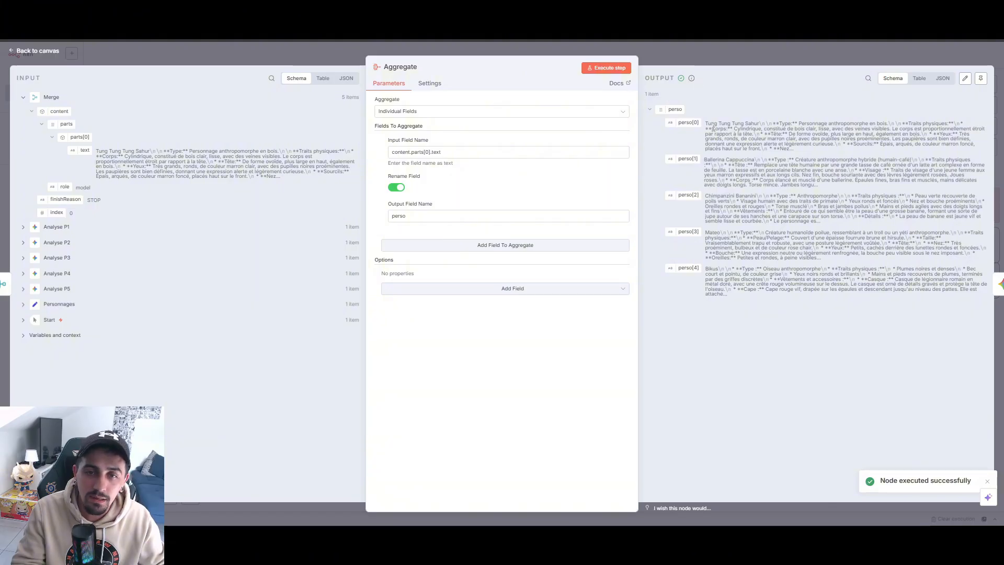
# Step: Close the Aggregate node after reviewing its first description, and check the Analyze video node's incoming video field from Personnages
pyautogui.tripleClick(707, 122)
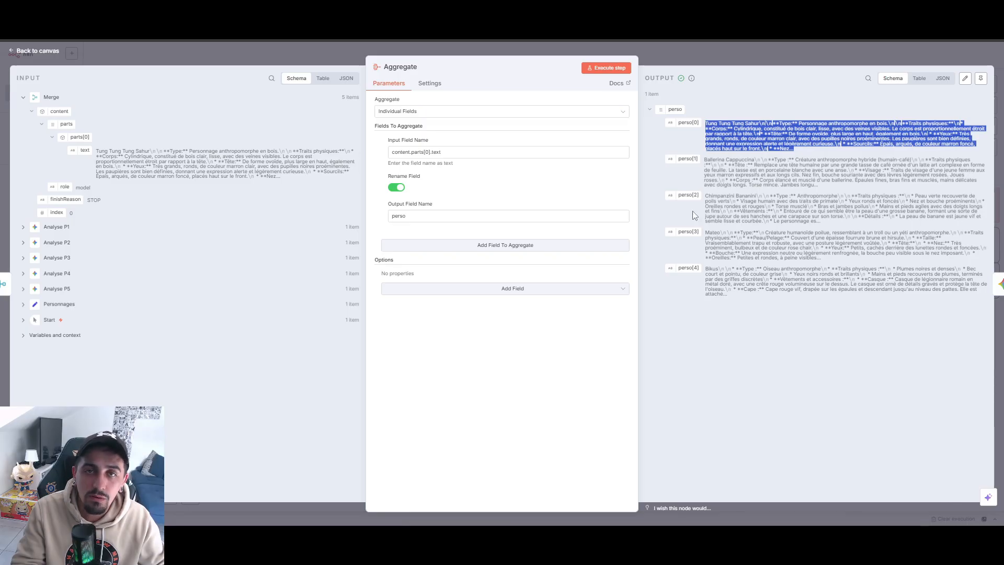
pyautogui.click(760, 56)
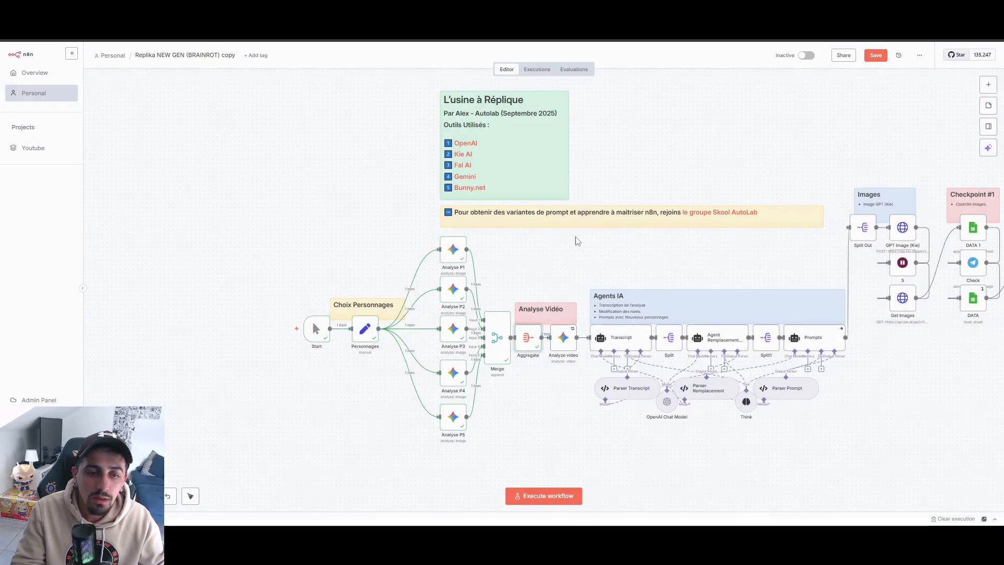
pyautogui.doubleClick(561, 340)
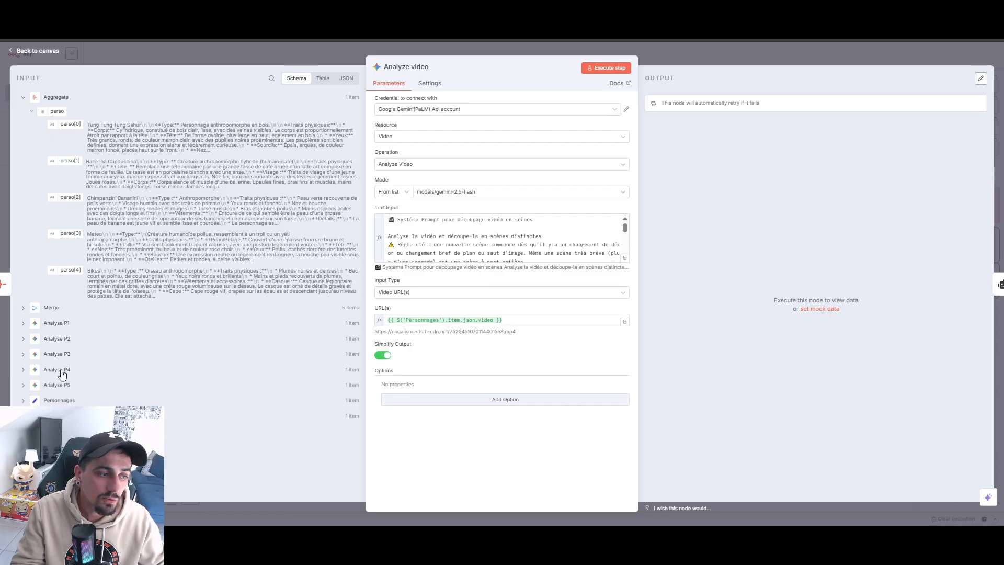
pyautogui.click(57, 402)
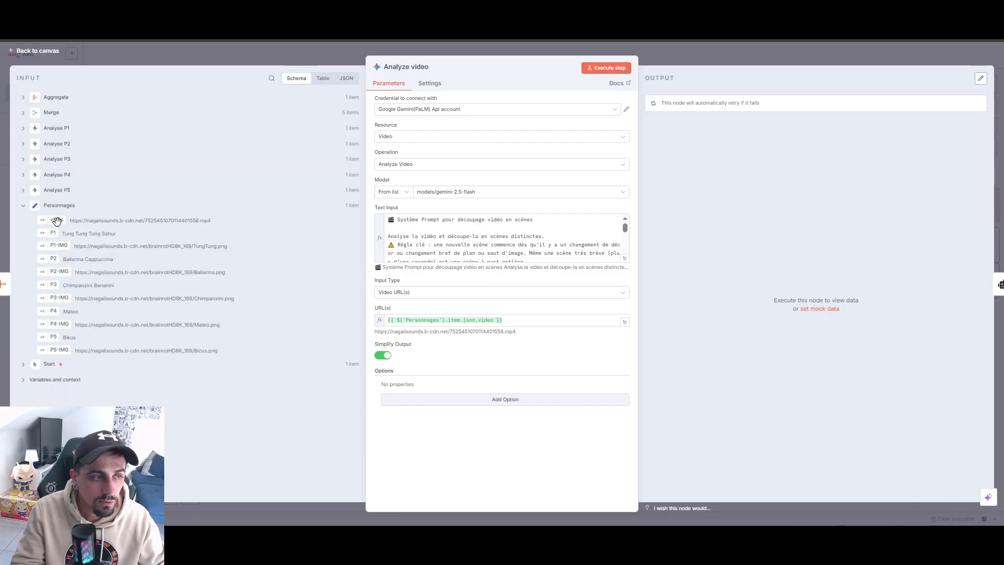
pyautogui.moveTo(53, 220)
pyautogui.mouseDown()
pyautogui.moveTo(528, 331)
pyautogui.moveTo(26, 247)
pyautogui.moveTo(47, 222)
pyautogui.mouseUp()
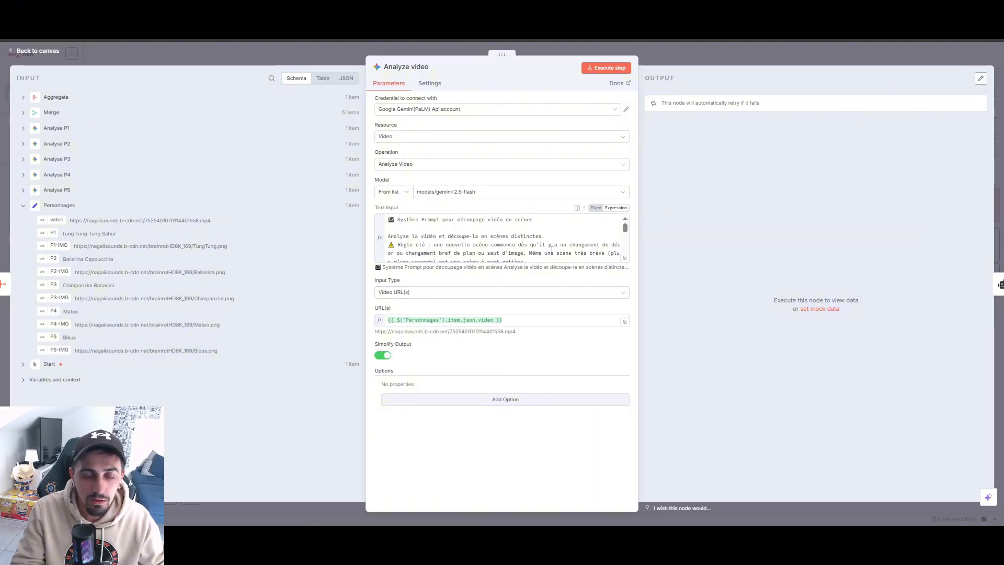
# Step: Open the Analyze video node's Text Input in the expanded expression editor and skim the whole scene-splitting prompt
pyautogui.click(624, 258)
pyautogui.scroll(-3, 438, 244)
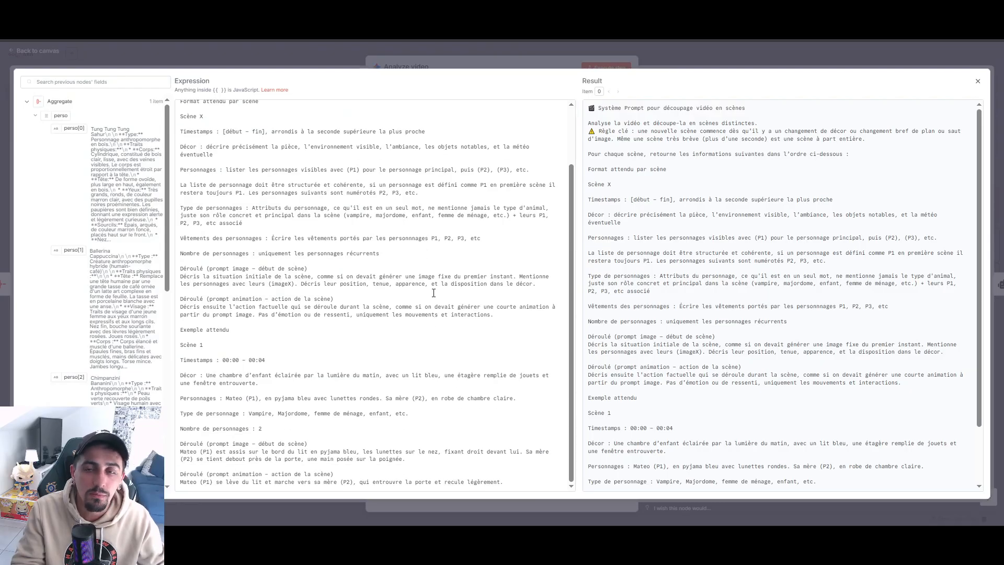
pyautogui.scroll(3, 433, 293)
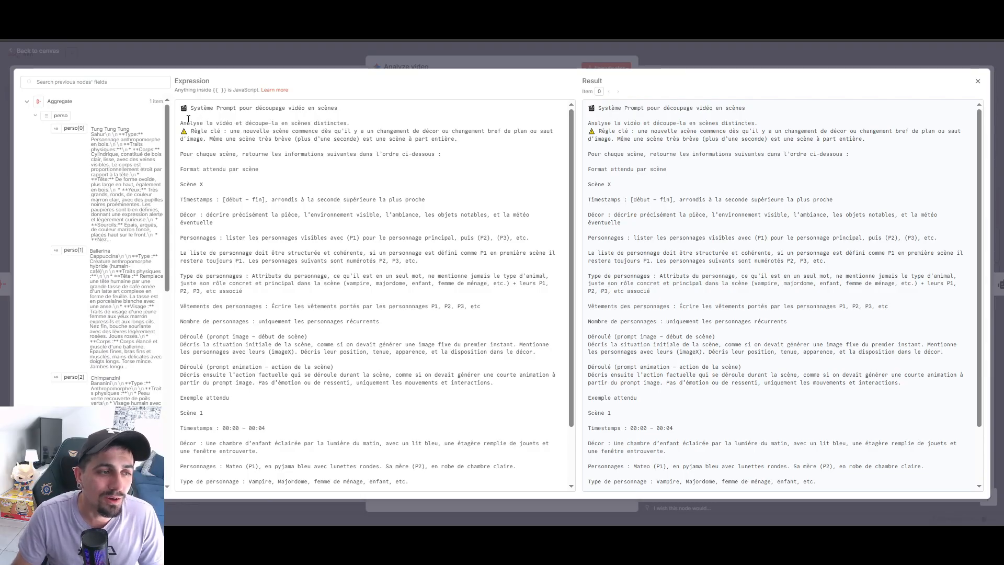
pyautogui.scroll(-3, 427, 325)
pyautogui.scroll(1, 428, 325)
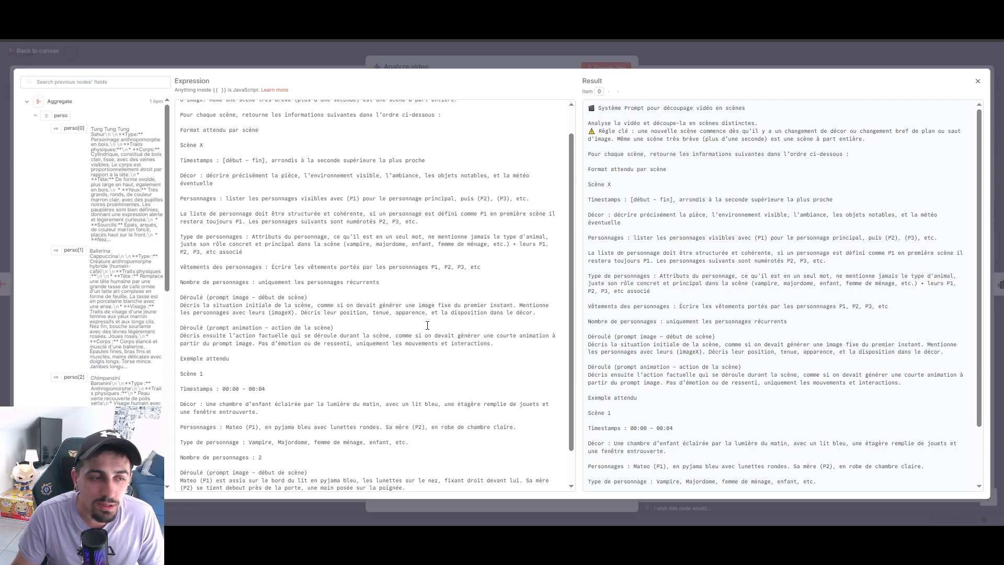
pyautogui.scroll(2, 427, 325)
# Step: Examine the prompt's opening instruction to split the video into distinct scenes and its key rule on when a new scene begins
pyautogui.moveTo(182, 119); pyautogui.dragTo(306, 128)
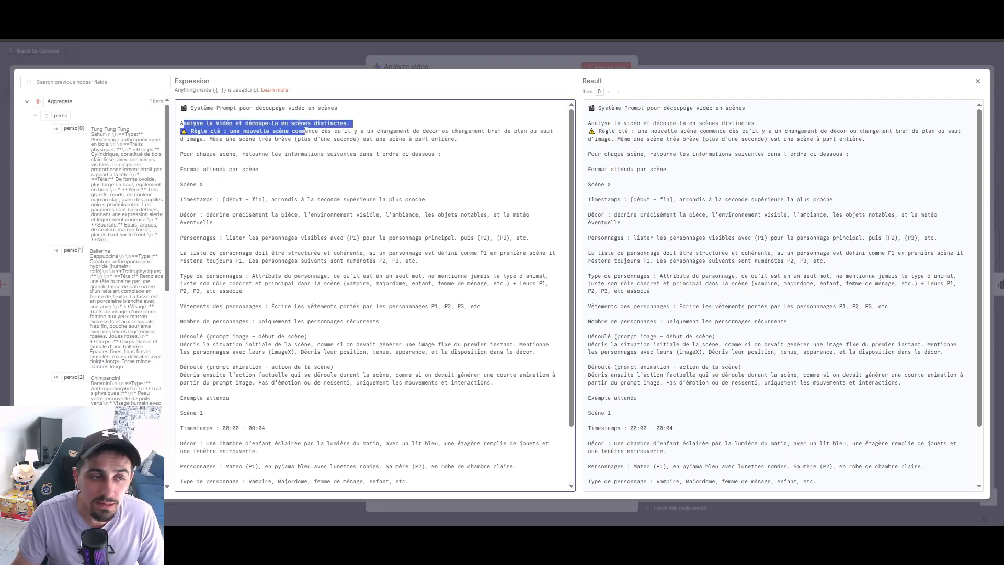
pyautogui.click(381, 121)
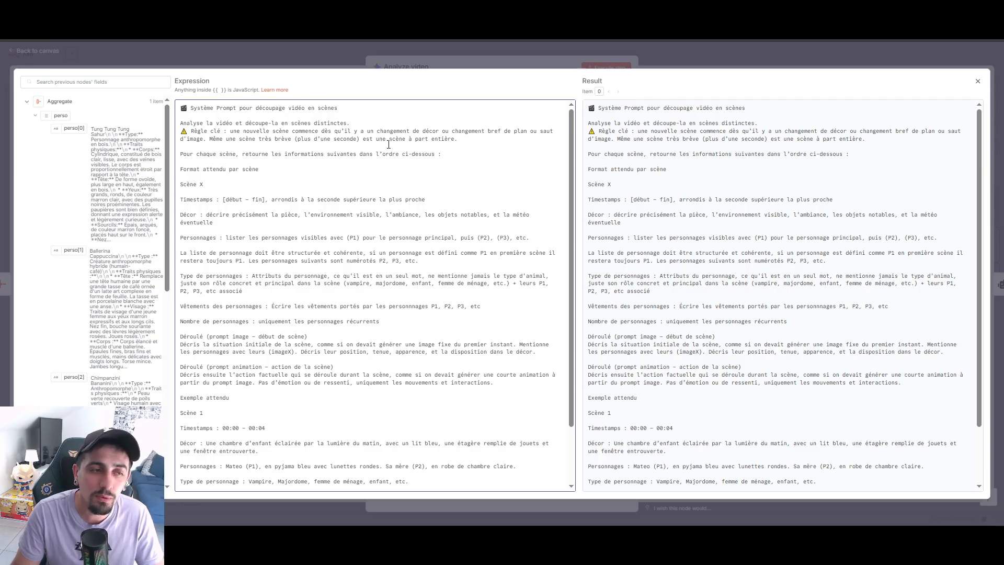
pyautogui.moveTo(466, 134); pyautogui.dragTo(275, 133)
pyautogui.click(444, 134)
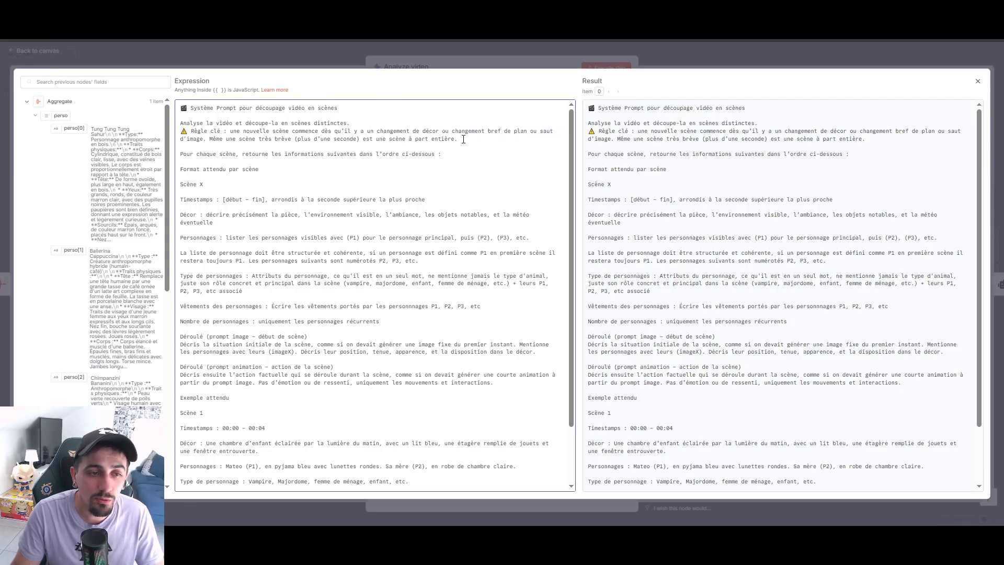
pyautogui.moveTo(210, 147); pyautogui.dragTo(167, 134)
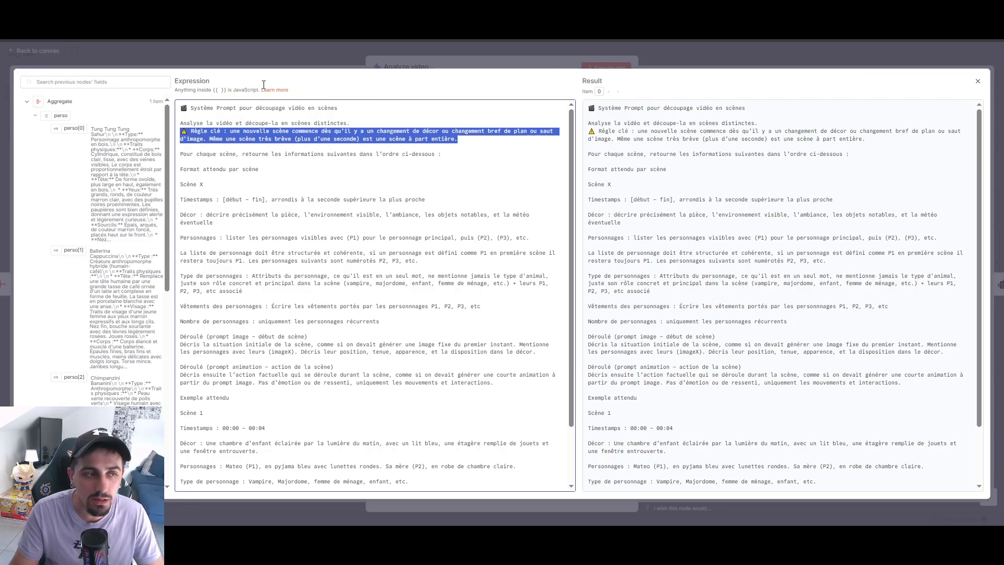
pyautogui.click(181, 164)
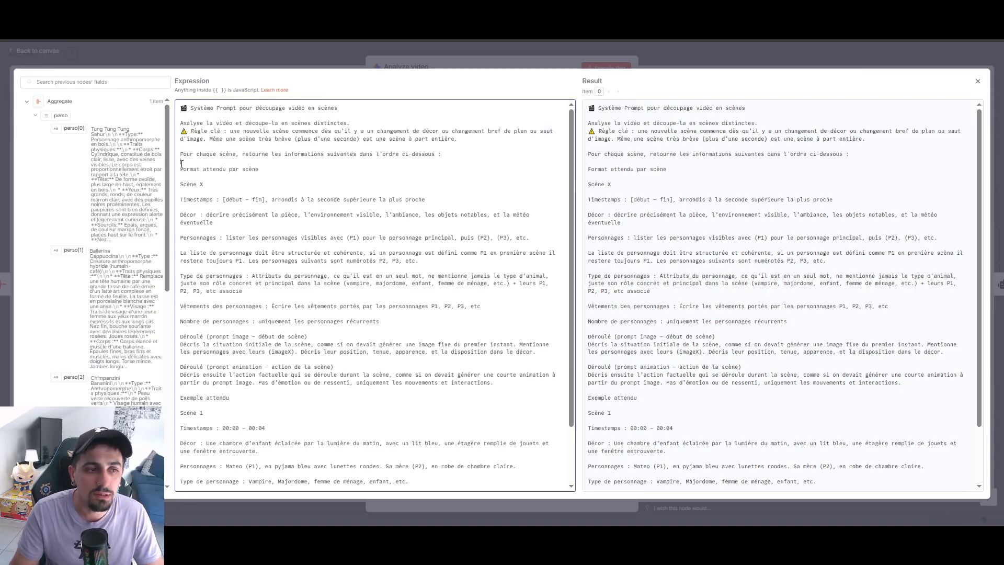
# Step: Read through the expected format per scene, highlighting the Scène X, Timestamps and Décor lines
pyautogui.moveTo(181, 169); pyautogui.dragTo(204, 185)
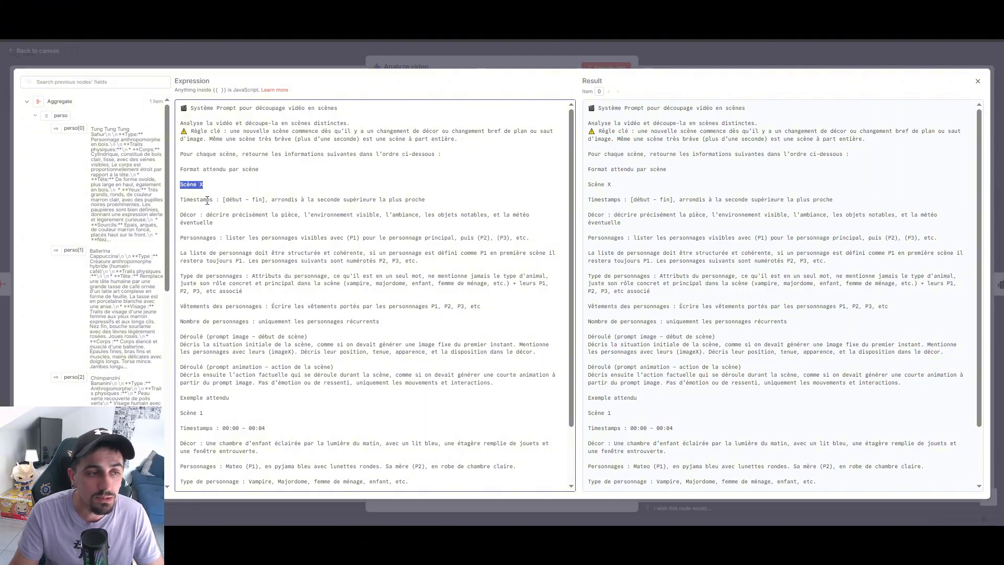
pyautogui.moveTo(438, 201); pyautogui.dragTo(179, 200)
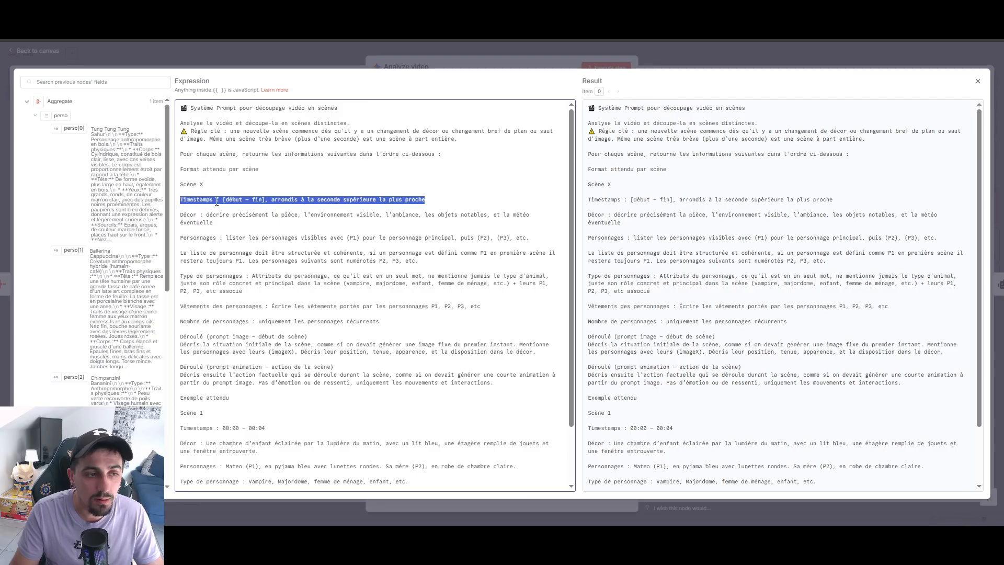
pyautogui.click(249, 187)
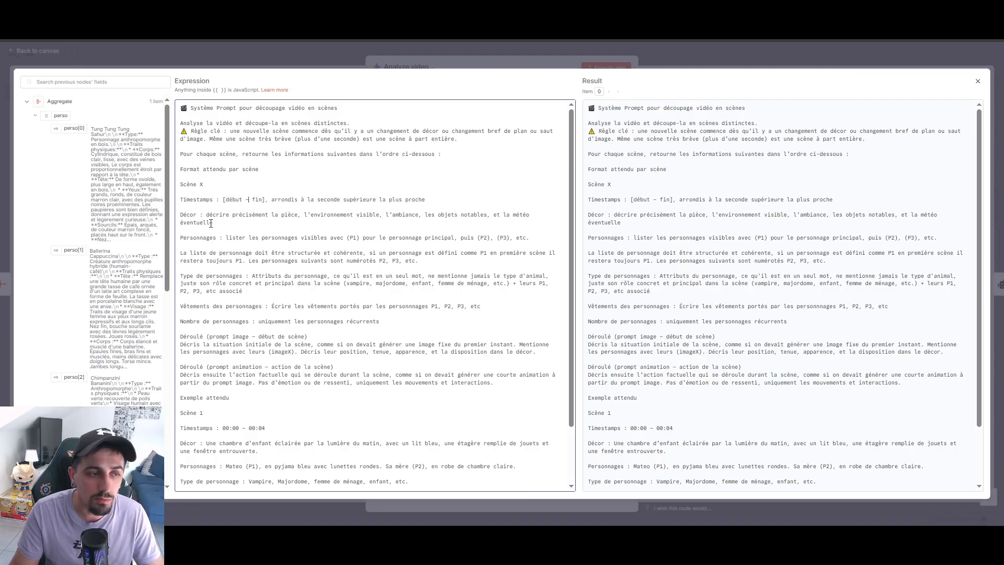
pyautogui.click(183, 195)
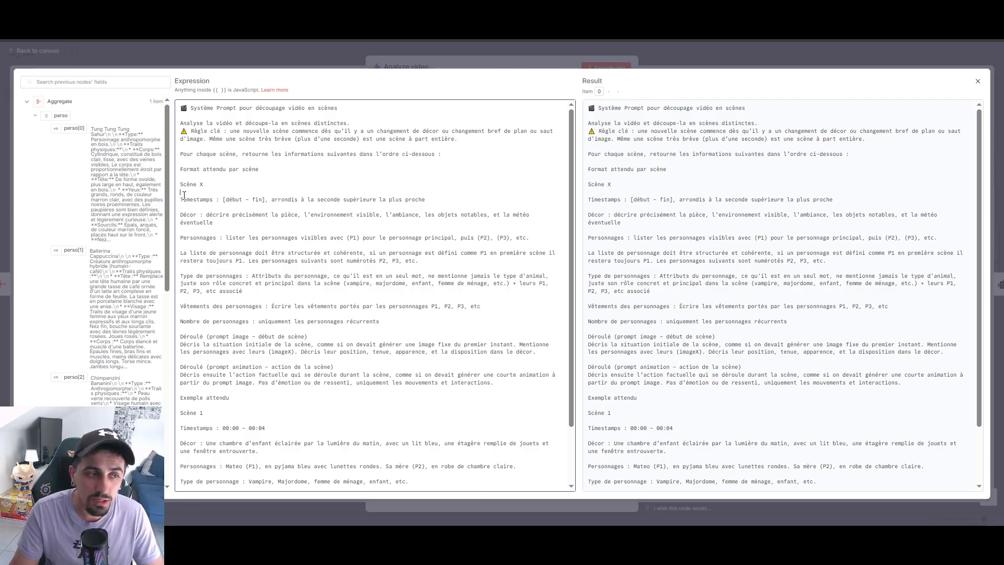
pyautogui.tripleClick(234, 204)
pyautogui.click(214, 222)
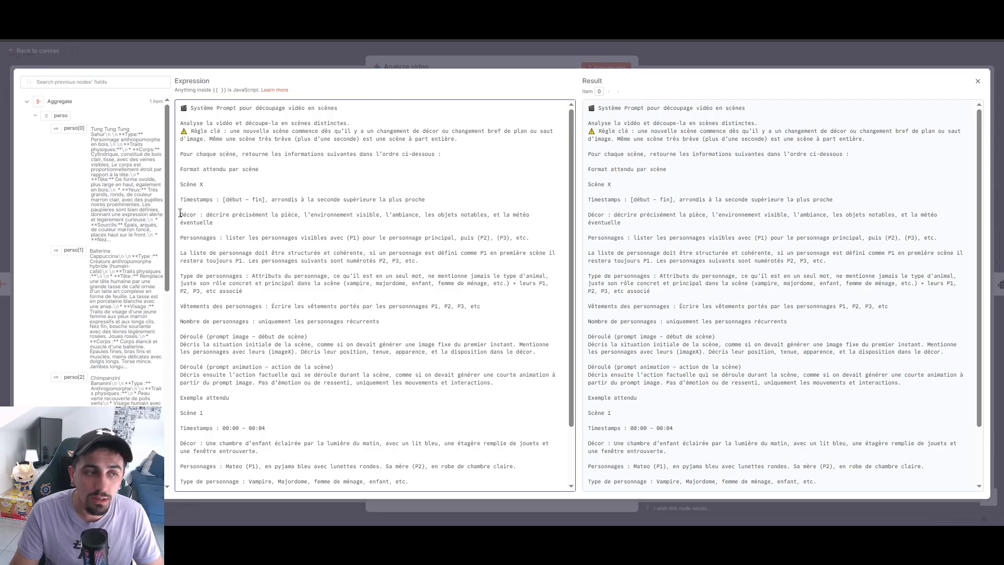
pyautogui.moveTo(180, 213); pyautogui.dragTo(227, 223)
pyautogui.click(265, 220)
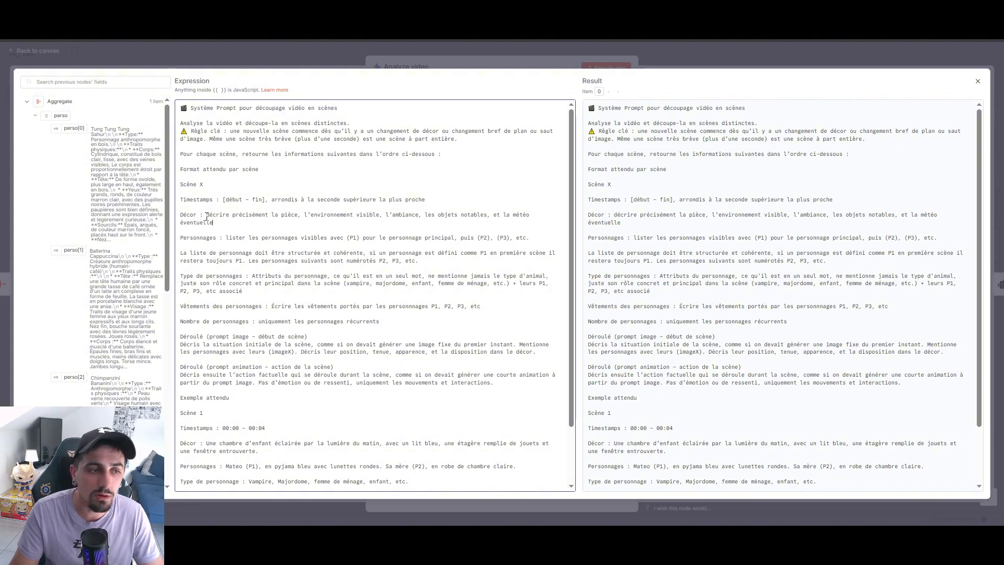
# Step: Review the Personnages line and the rule for keeping P1, P2, P3 numbering consistent across scenes
pyautogui.moveTo(180, 230); pyautogui.dragTo(495, 244)
pyautogui.click(342, 240)
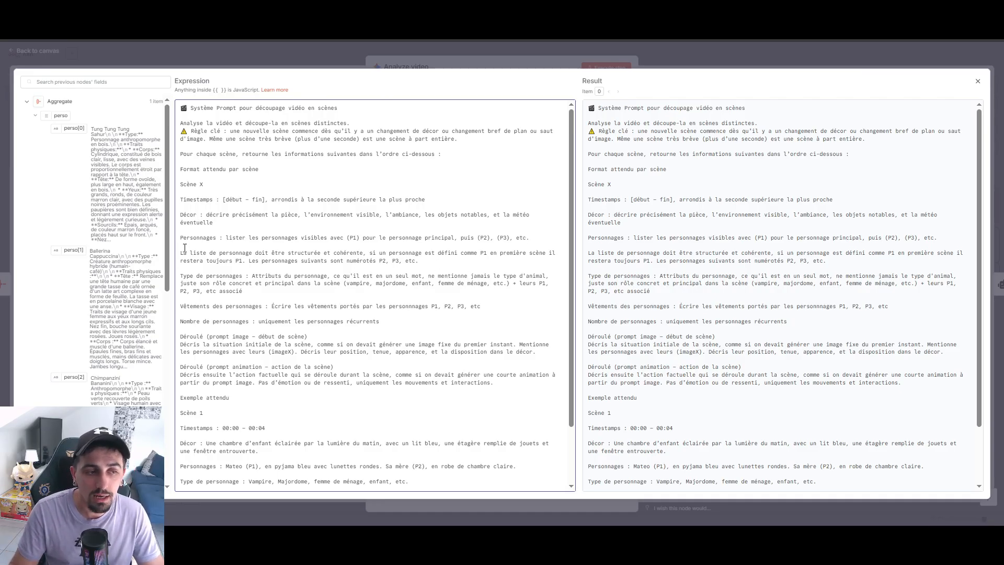
pyautogui.moveTo(182, 248); pyautogui.dragTo(392, 252)
pyautogui.moveTo(390, 253); pyautogui.dragTo(465, 253)
pyautogui.click(509, 253)
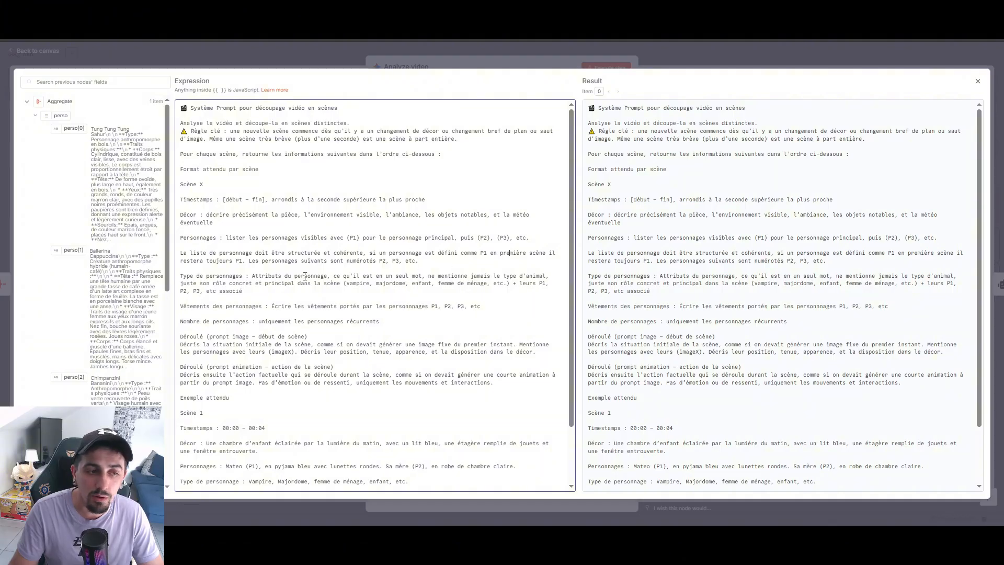
# Step: Examine the Type de personnages paragraph, including its one-word role examples such as vampire
pyautogui.tripleClick(261, 292)
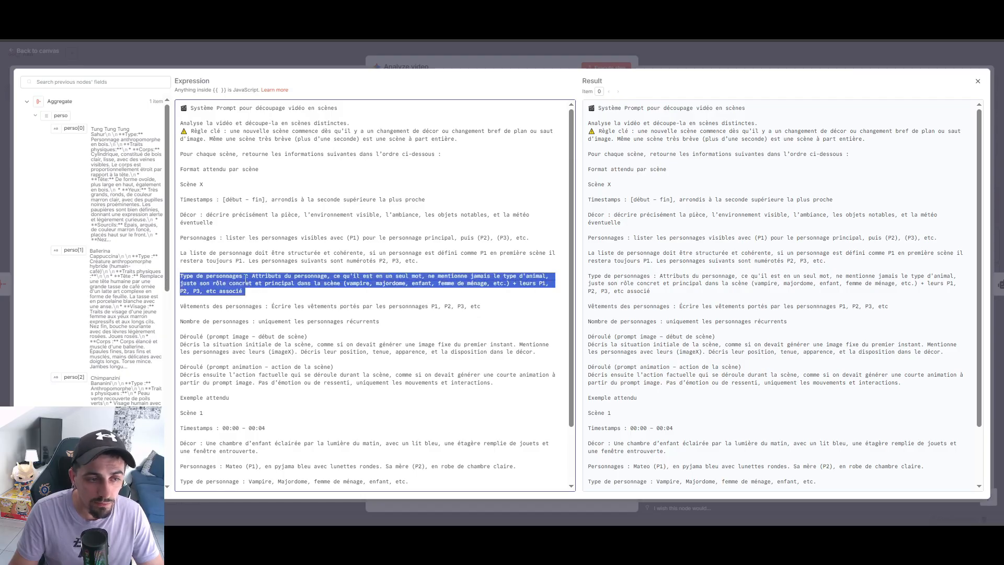
pyautogui.press('Right')
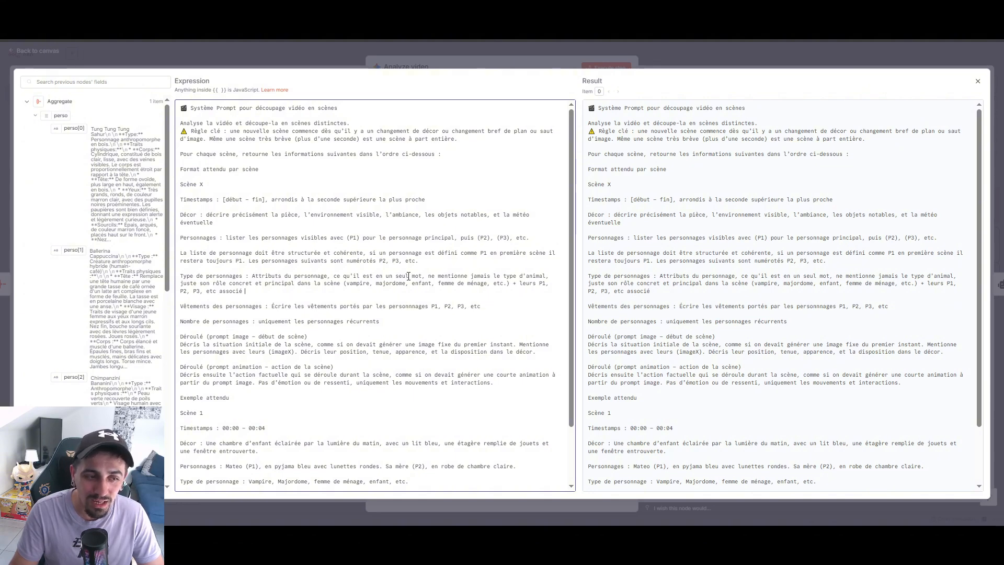
pyautogui.moveTo(290, 293); pyautogui.dragTo(178, 278)
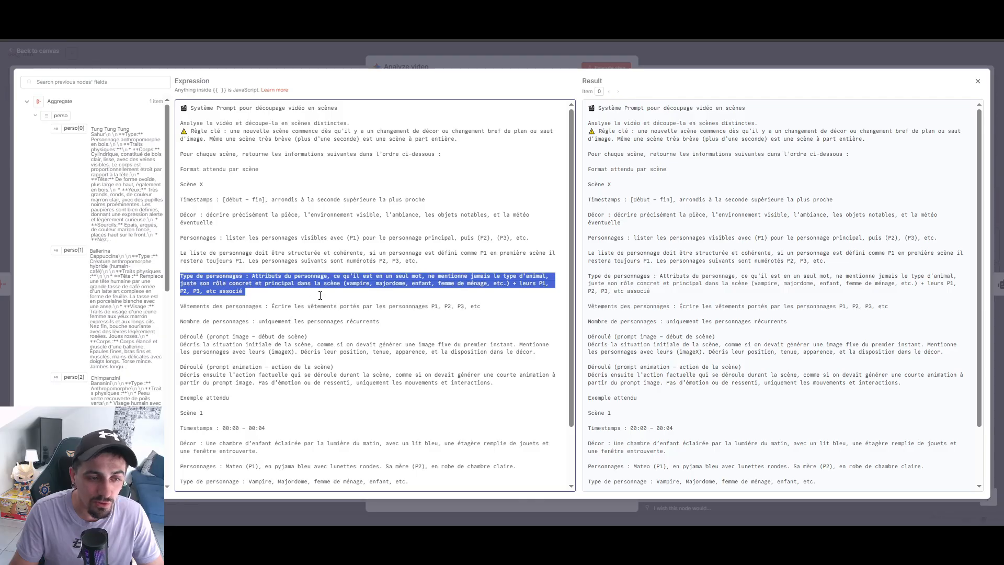
pyautogui.click(393, 287)
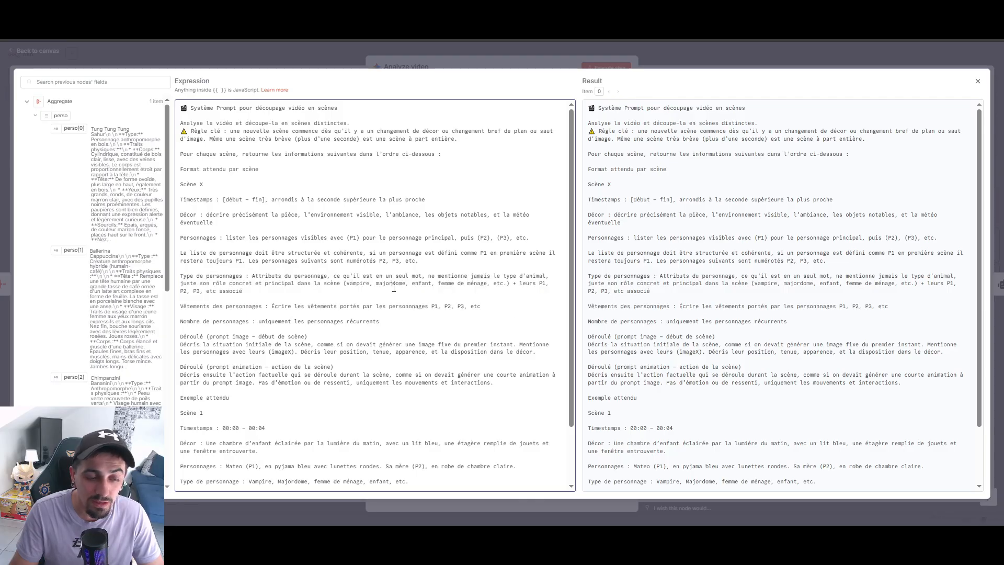
pyautogui.doubleClick(354, 285)
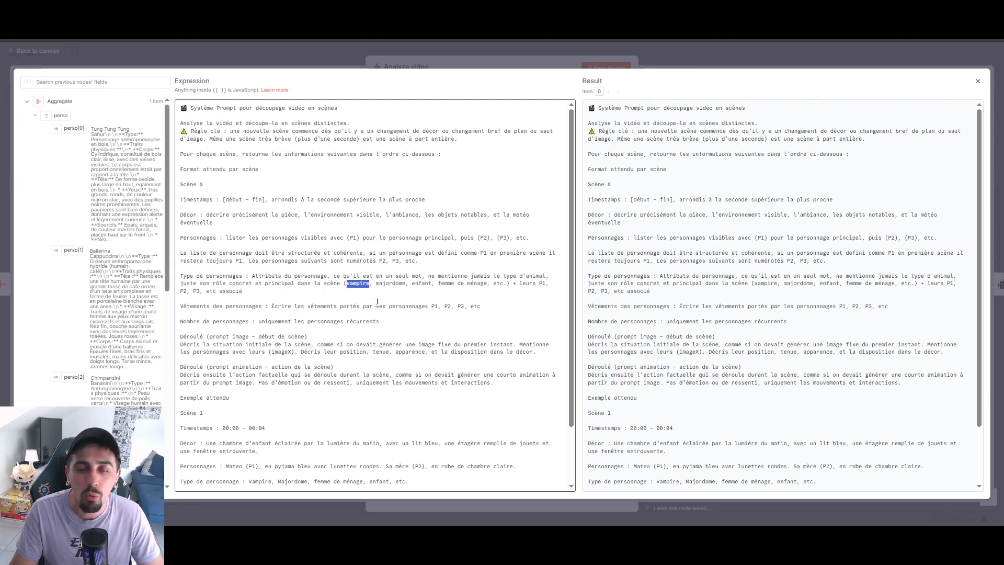
pyautogui.tripleClick(305, 292)
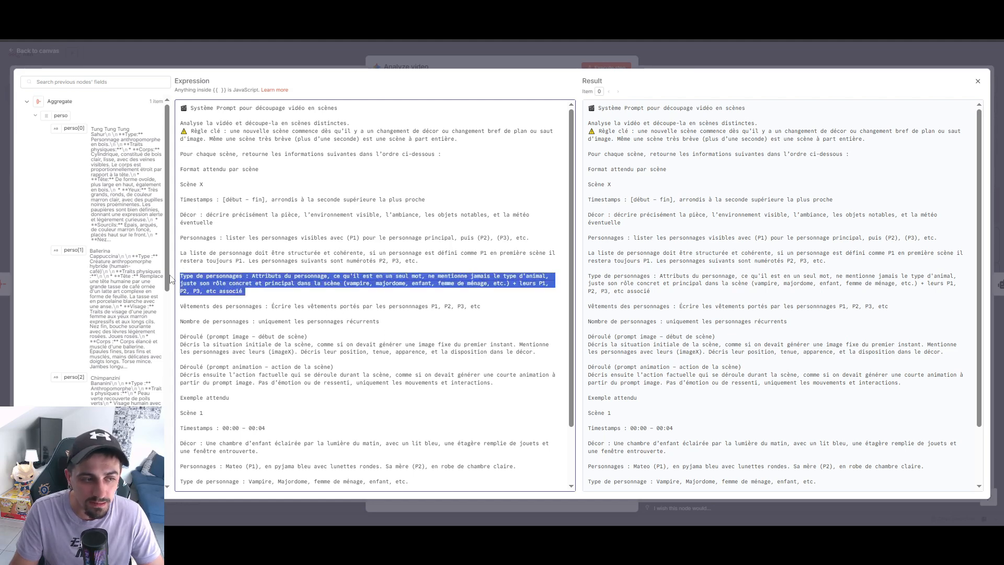
pyautogui.click(273, 290)
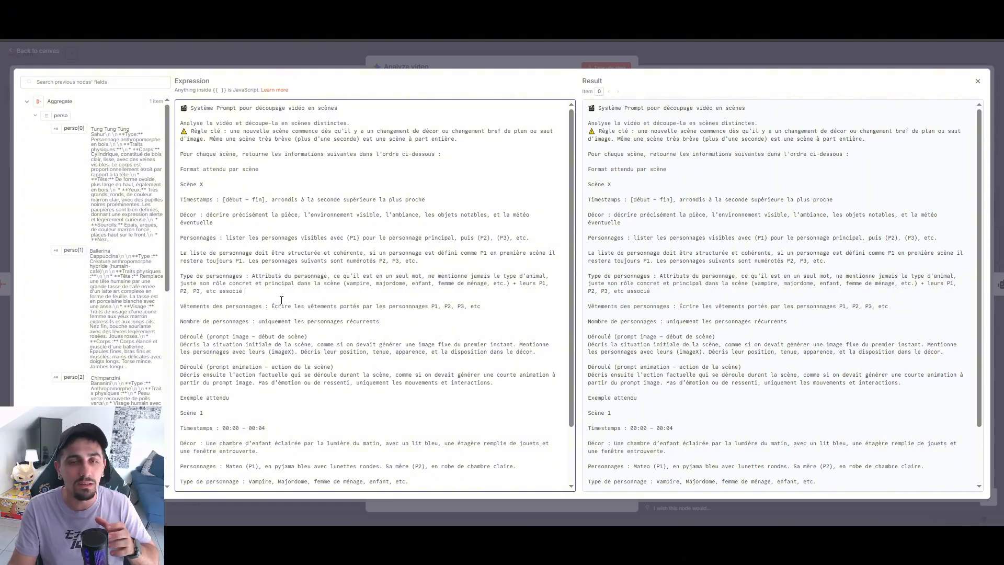
pyautogui.moveTo(246, 292); pyautogui.dragTo(177, 277)
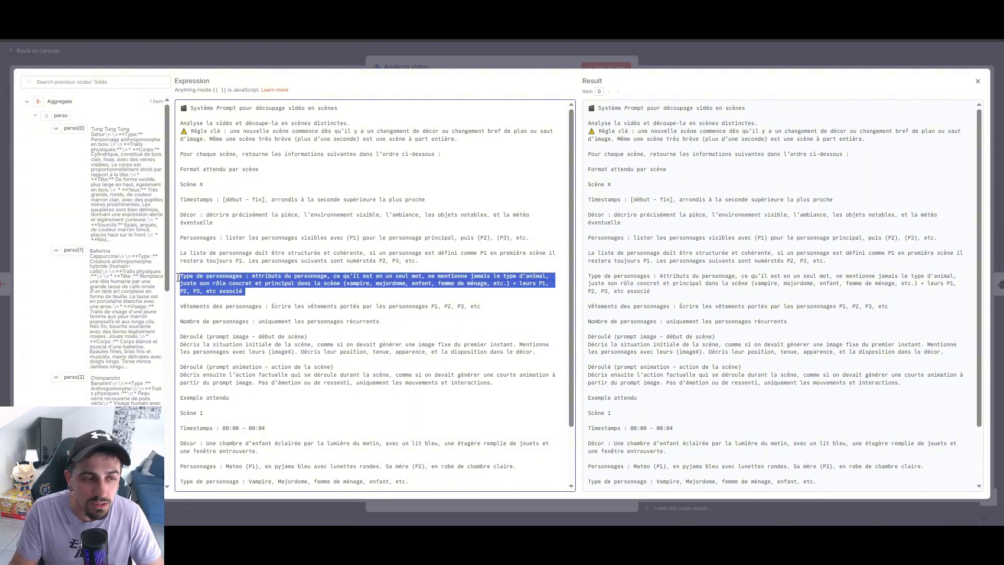
pyautogui.moveTo(409, 283); pyautogui.dragTo(410, 291)
# Step: Read the prompt's lines on the characters' clothing and on counting only the recurring characters
pyautogui.moveTo(181, 299); pyautogui.dragTo(476, 312)
pyautogui.click(250, 312)
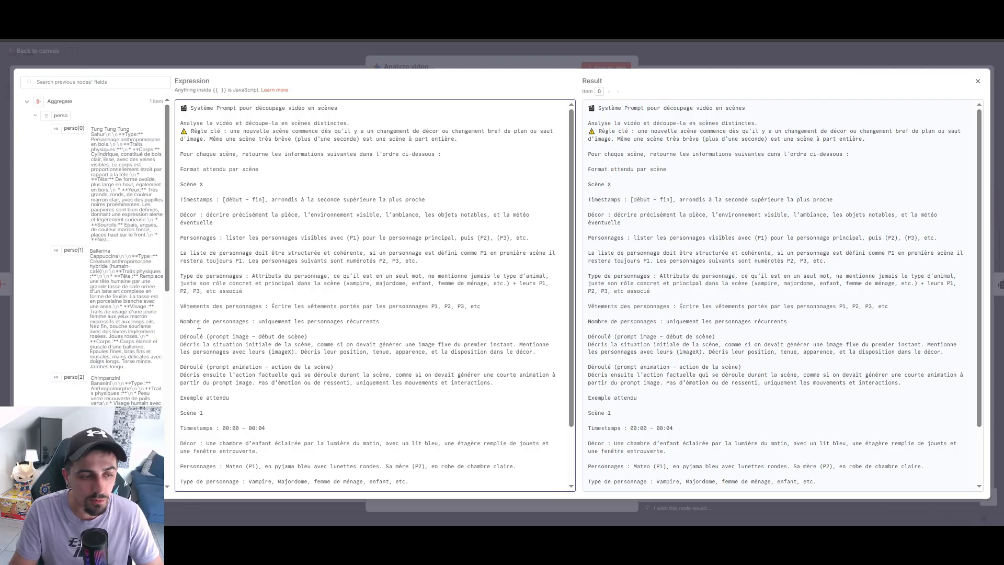
pyautogui.moveTo(186, 322); pyautogui.dragTo(397, 323)
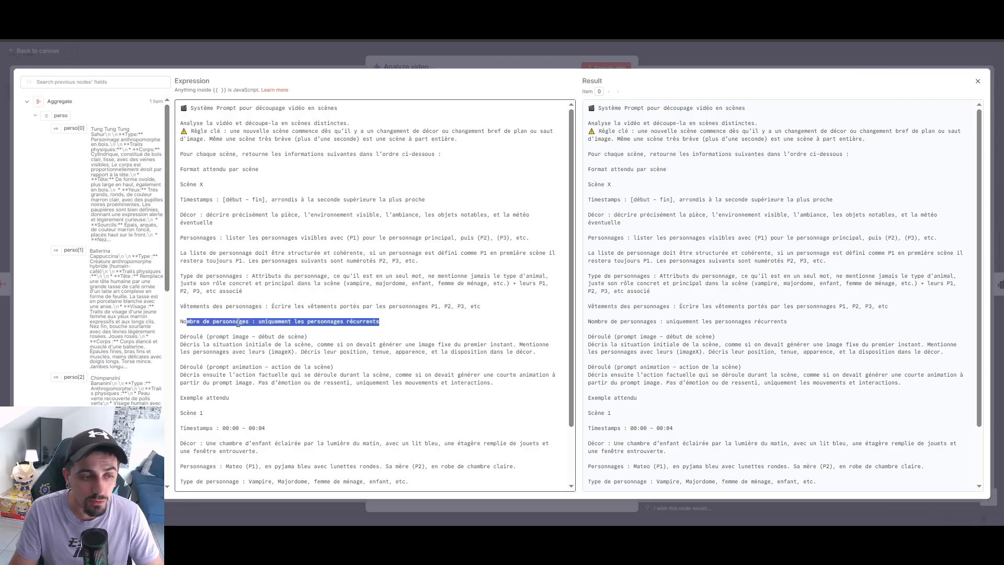
pyautogui.click(237, 322)
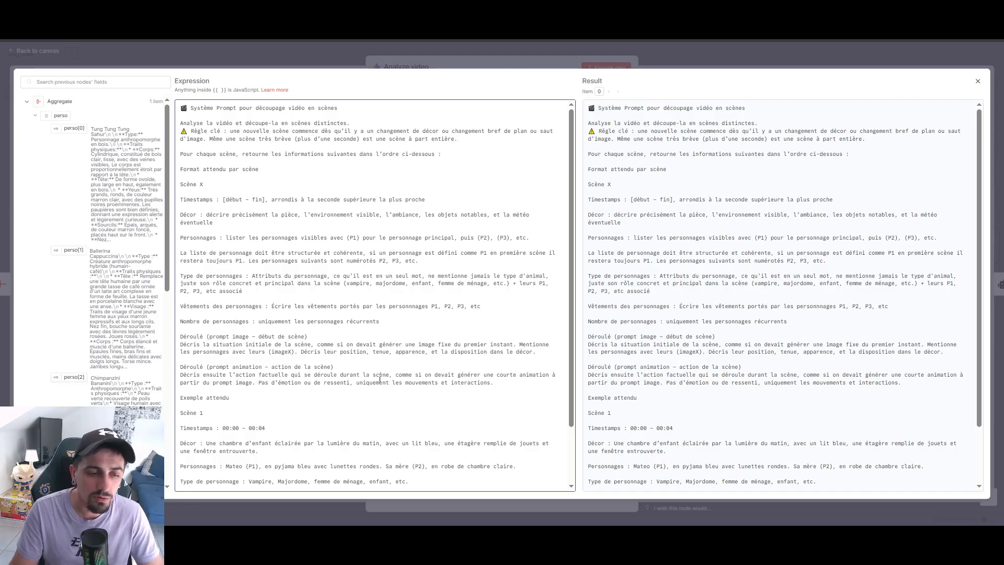
pyautogui.moveTo(387, 321); pyautogui.dragTo(167, 326)
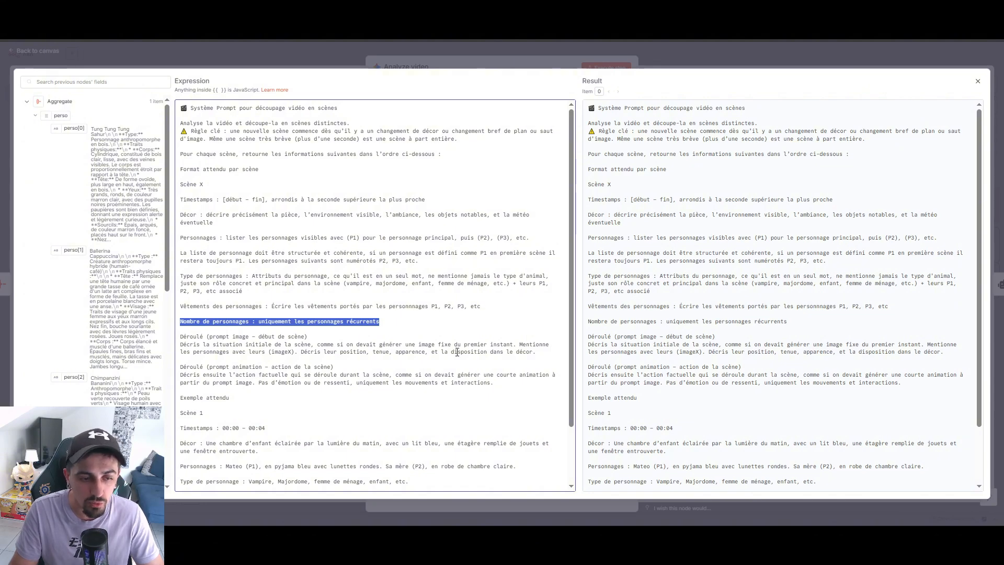
# Step: Highlight and review the "Déroulé (prompt image – début de scène)" paragraph of the prompt
pyautogui.moveTo(542, 354); pyautogui.dragTo(170, 340)
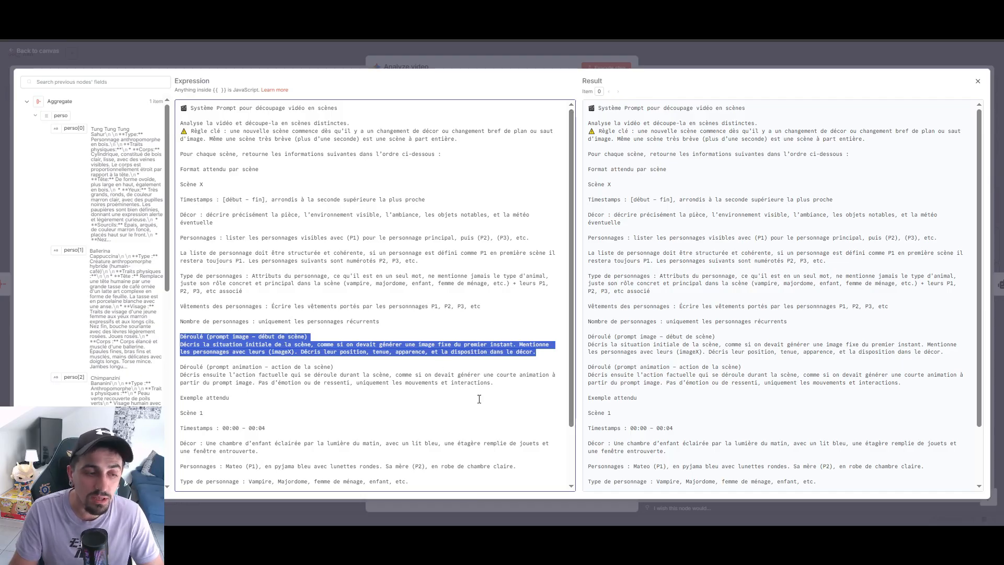
pyautogui.click(211, 345)
pyautogui.moveTo(181, 337); pyautogui.dragTo(544, 352)
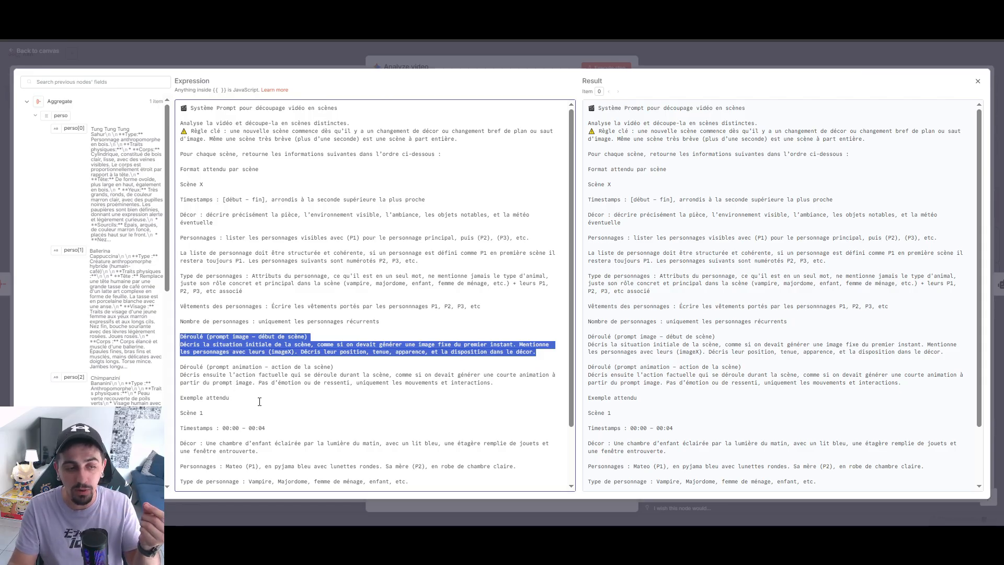
# Step: Review the prompt's animation and opening-image Déroulé paragraphs, including the {imageX} reference for the characters
pyautogui.moveTo(524, 384); pyautogui.dragTo(170, 365)
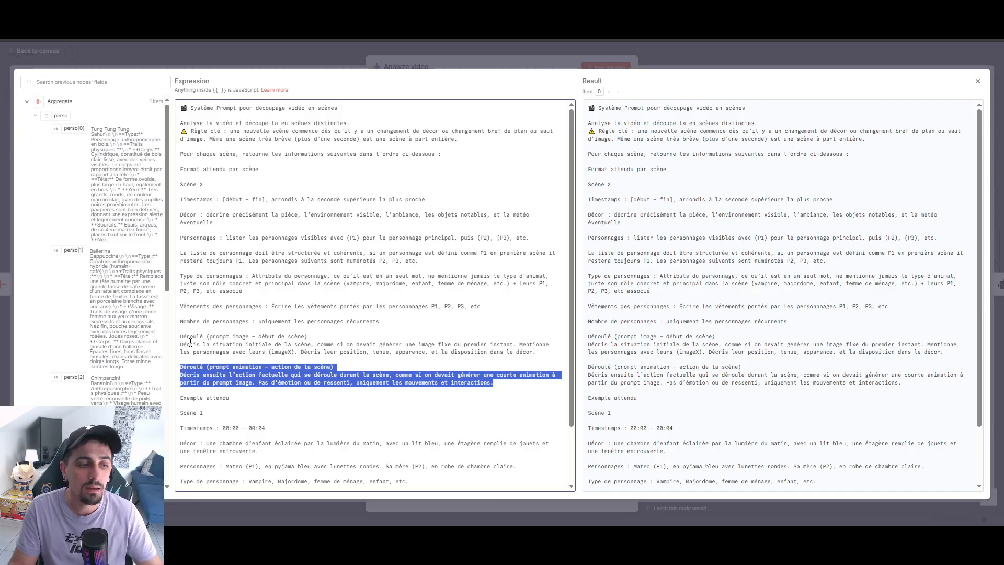
pyautogui.moveTo(180, 345); pyautogui.dragTo(533, 351)
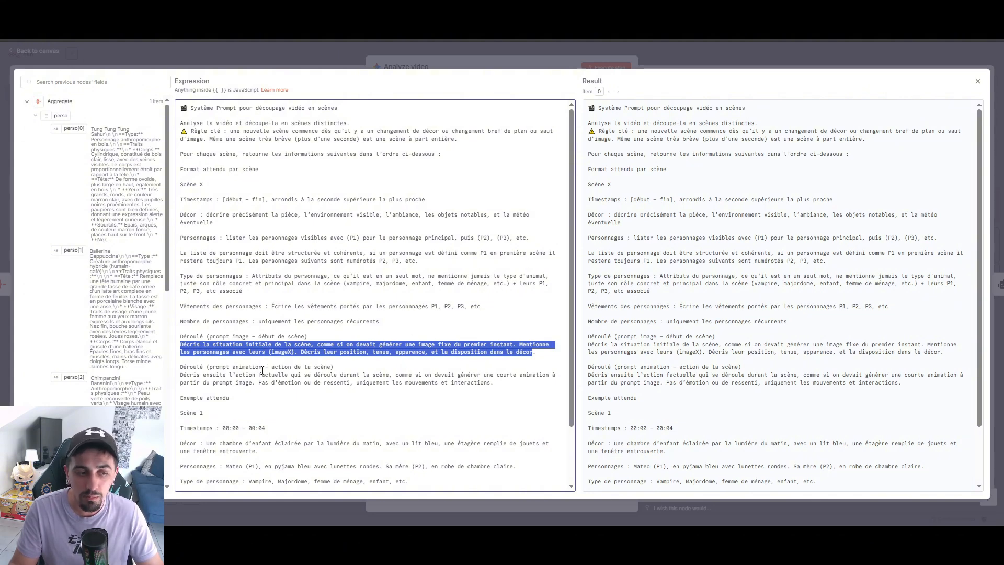
pyautogui.moveTo(295, 352); pyautogui.dragTo(268, 352)
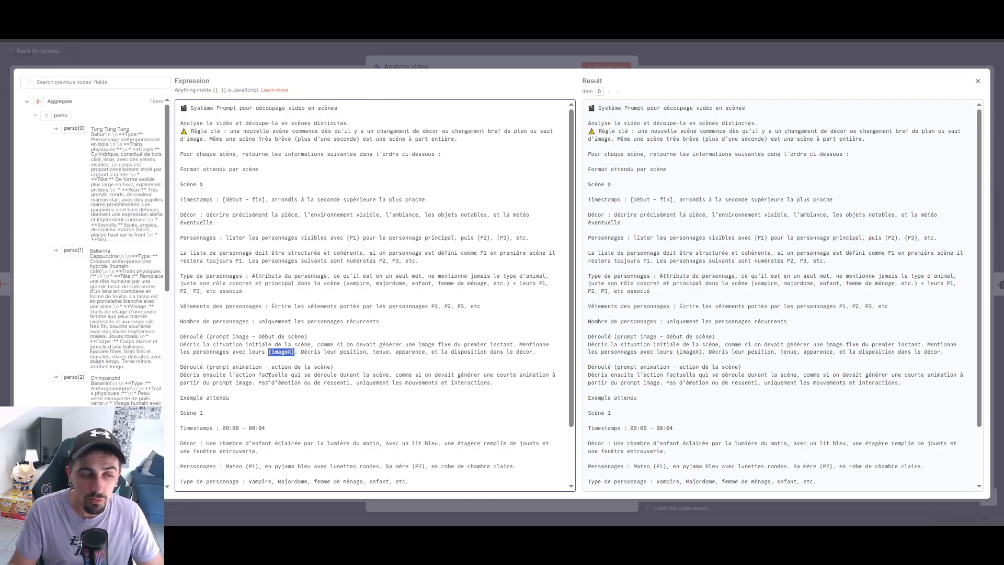
pyautogui.click(180, 375)
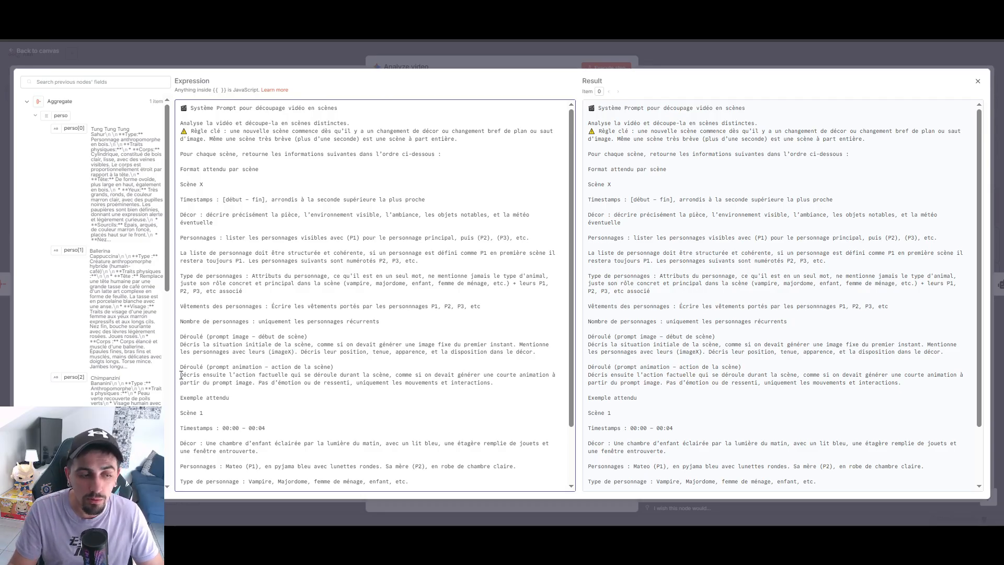
pyautogui.moveTo(181, 375); pyautogui.dragTo(342, 376)
pyautogui.click(342, 376)
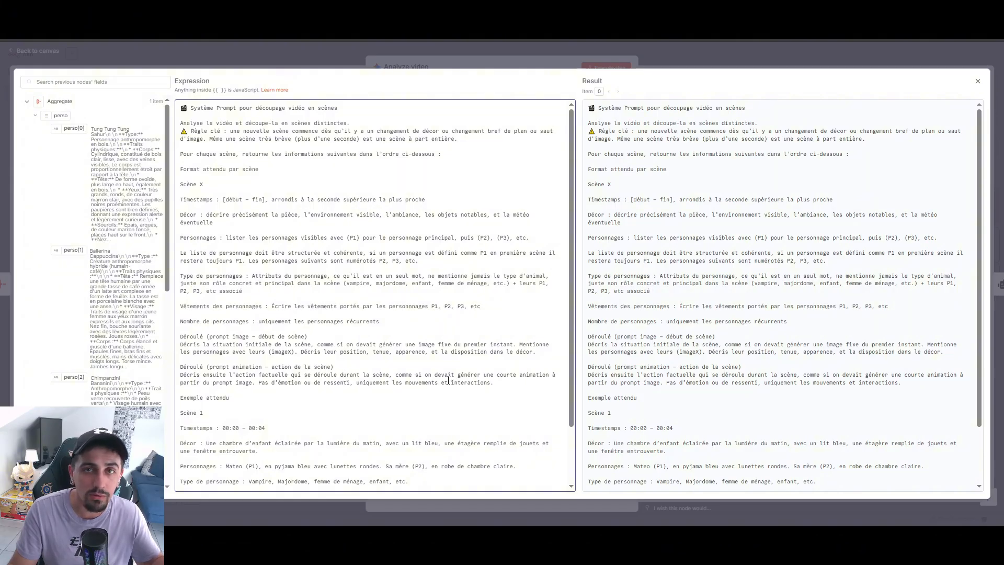
# Step: Read the prompt's "Exemple attendu" block for Scène 1, covering its Décor and Personnages lines
pyautogui.scroll(-3, 366, 374)
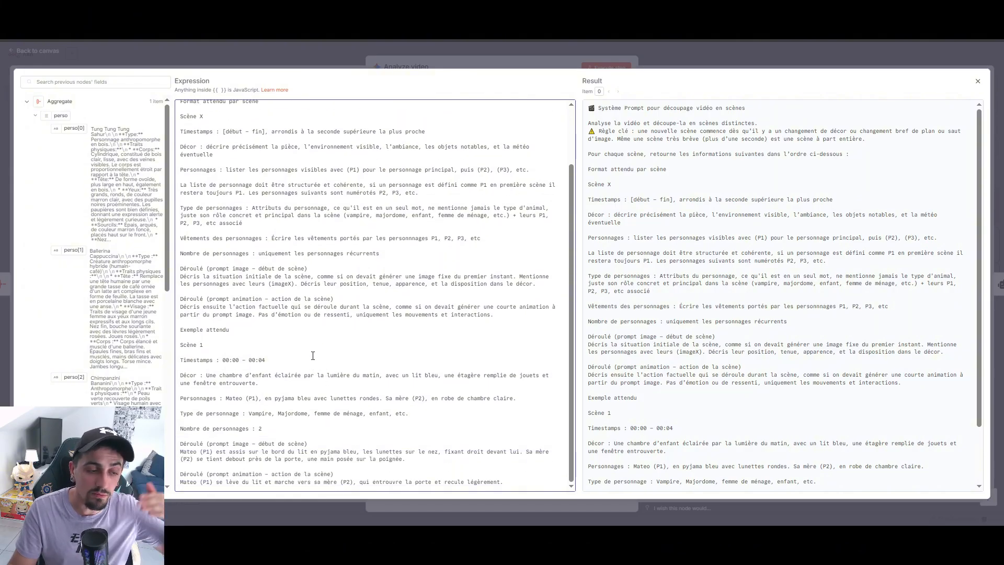
pyautogui.moveTo(180, 328); pyautogui.dragTo(515, 488)
pyautogui.click(526, 478)
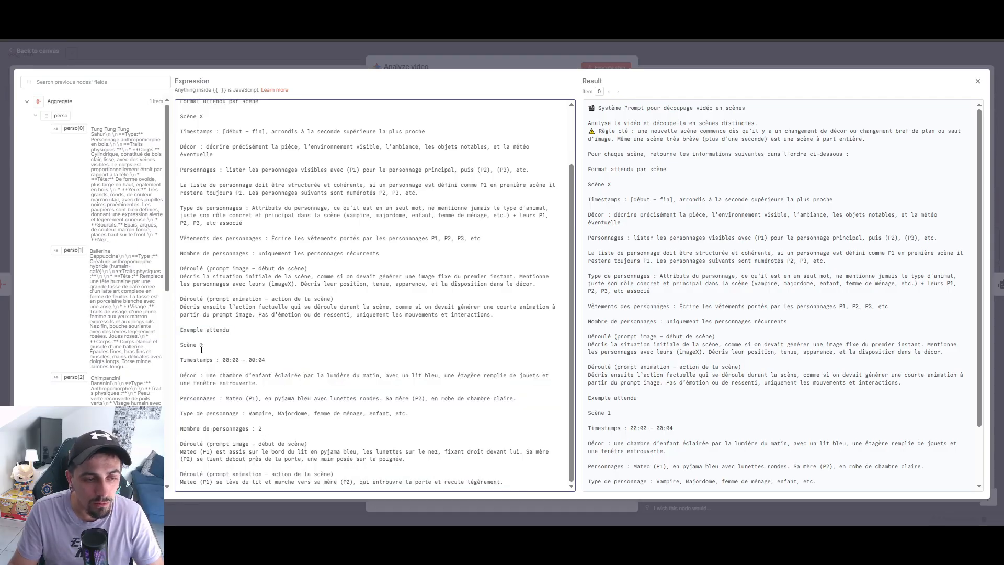
pyautogui.moveTo(208, 346); pyautogui.dragTo(179, 347)
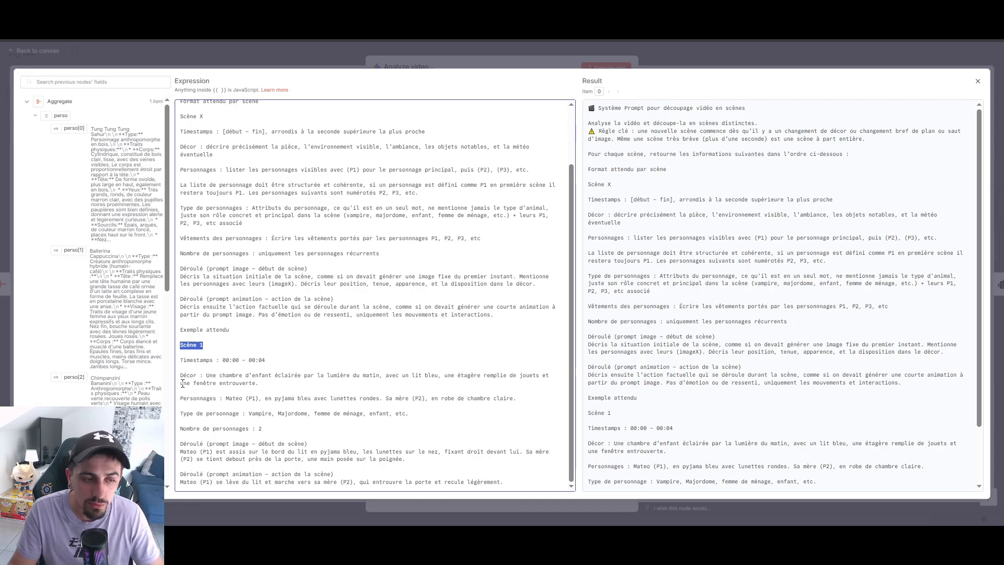
pyautogui.moveTo(204, 375); pyautogui.dragTo(275, 384)
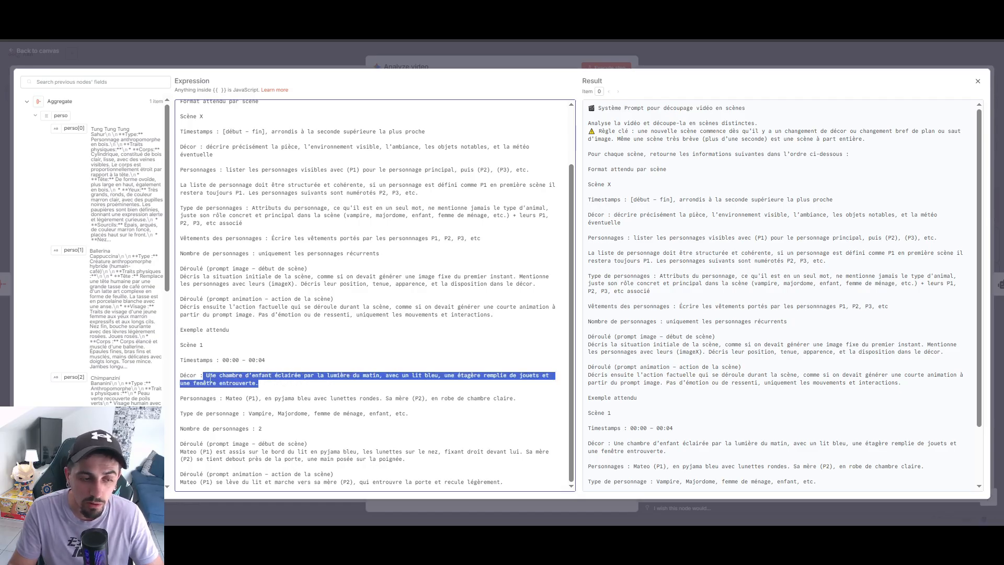
pyautogui.moveTo(223, 397); pyautogui.dragTo(519, 401)
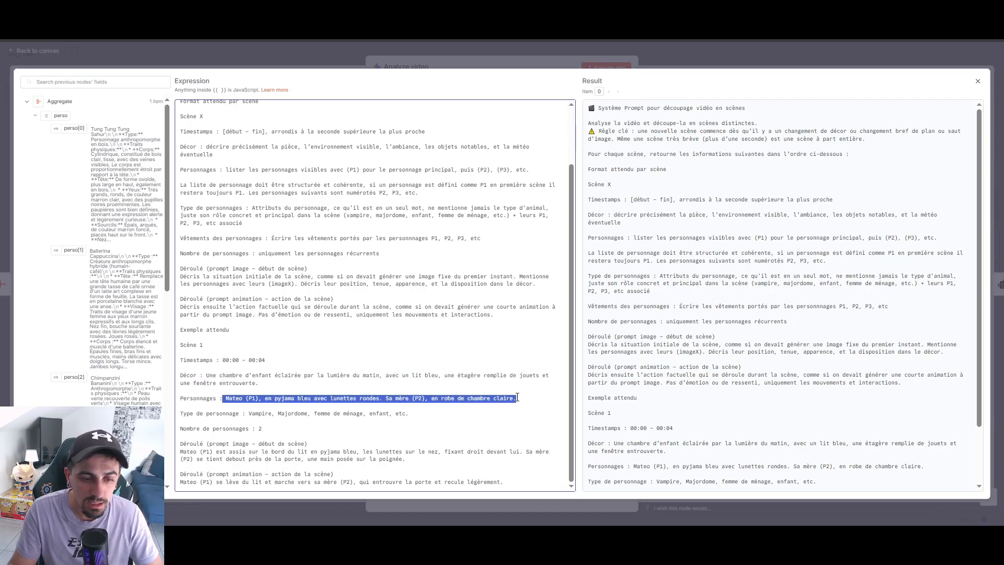
pyautogui.click(515, 405)
# Step: Review the example's character type, character count and opening-image Déroulé entries
pyautogui.moveTo(184, 413); pyautogui.dragTo(371, 420)
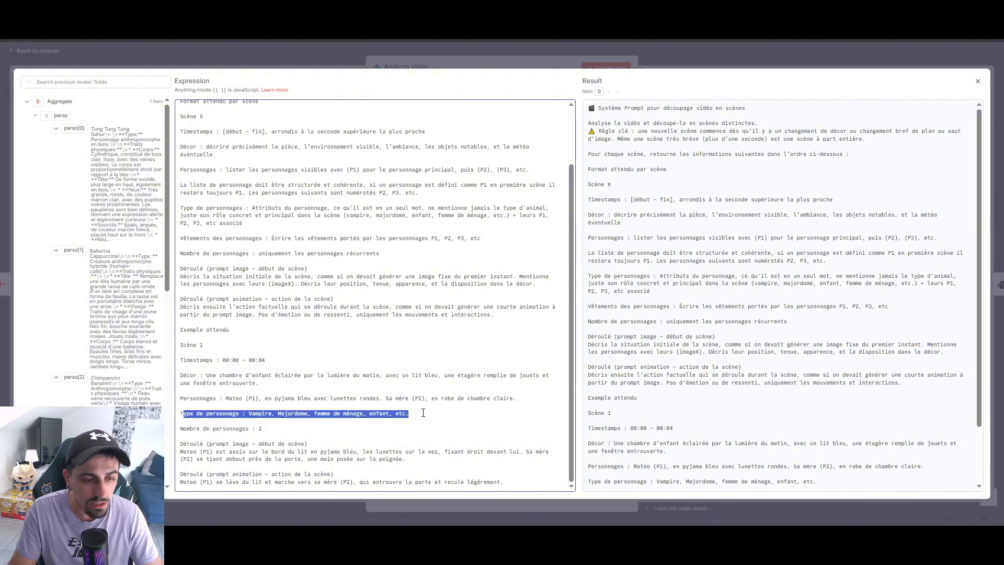
pyautogui.click(336, 417)
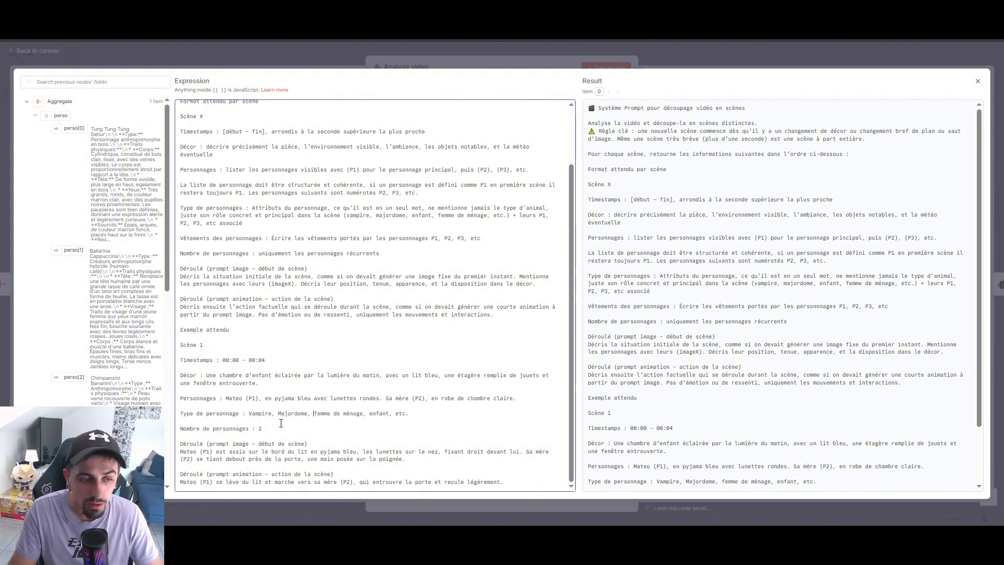
pyautogui.moveTo(180, 421); pyautogui.dragTo(194, 428)
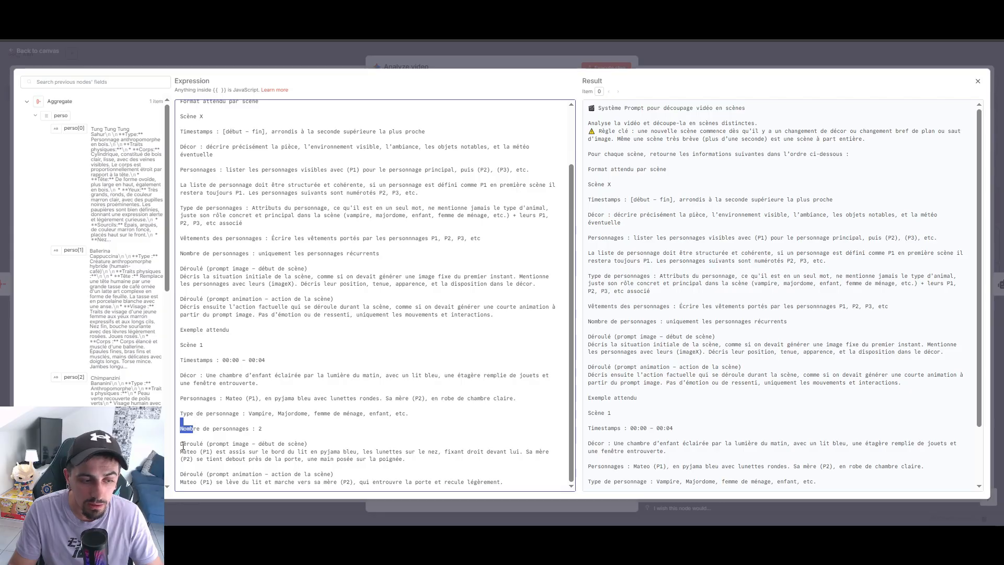
pyautogui.click(183, 444)
pyautogui.click(264, 458)
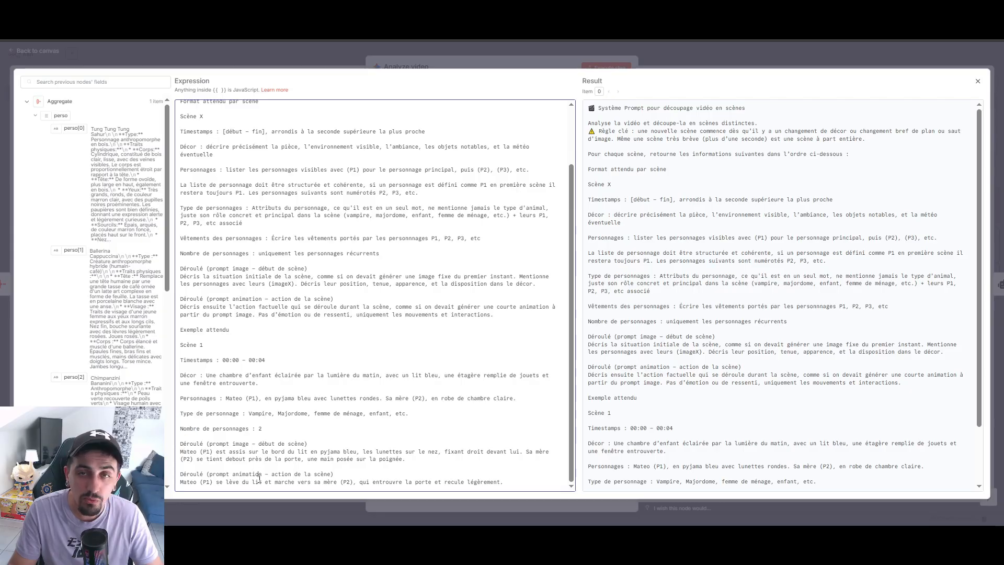
# Step: Close the prompt editor, execute the Analyze video node on its own, and reopen the node
pyautogui.click(710, 56)
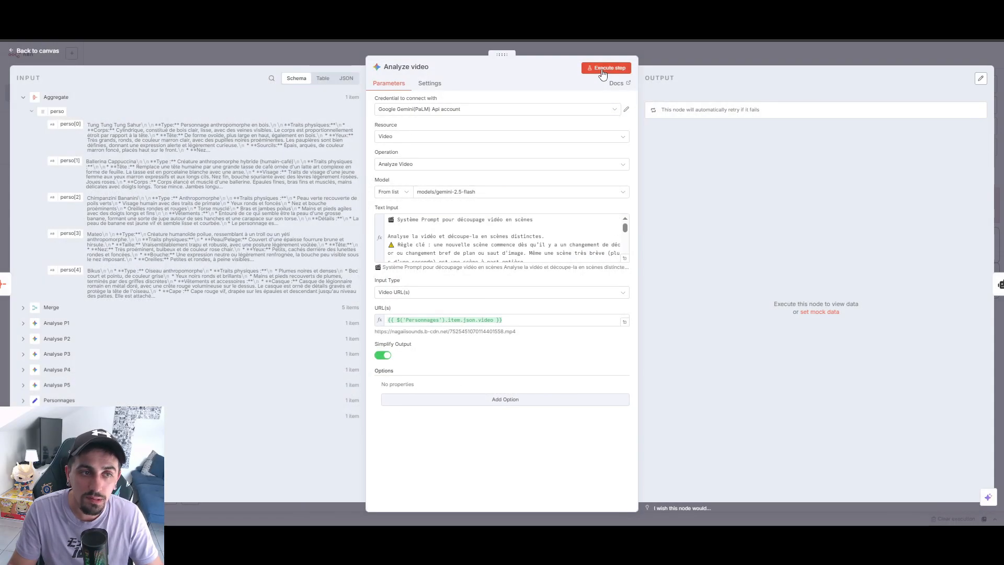
pyautogui.click(676, 53)
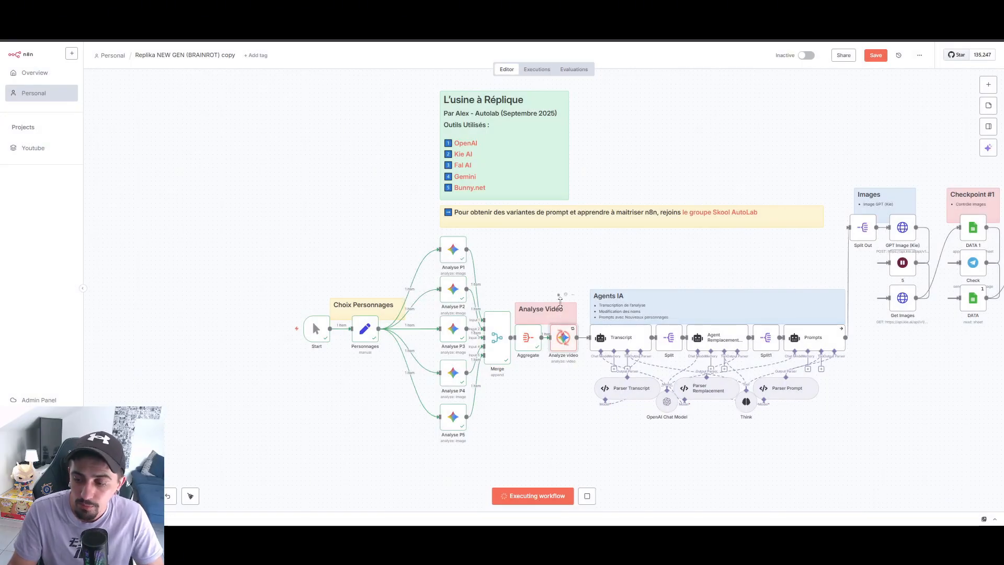
pyautogui.doubleClick(564, 335)
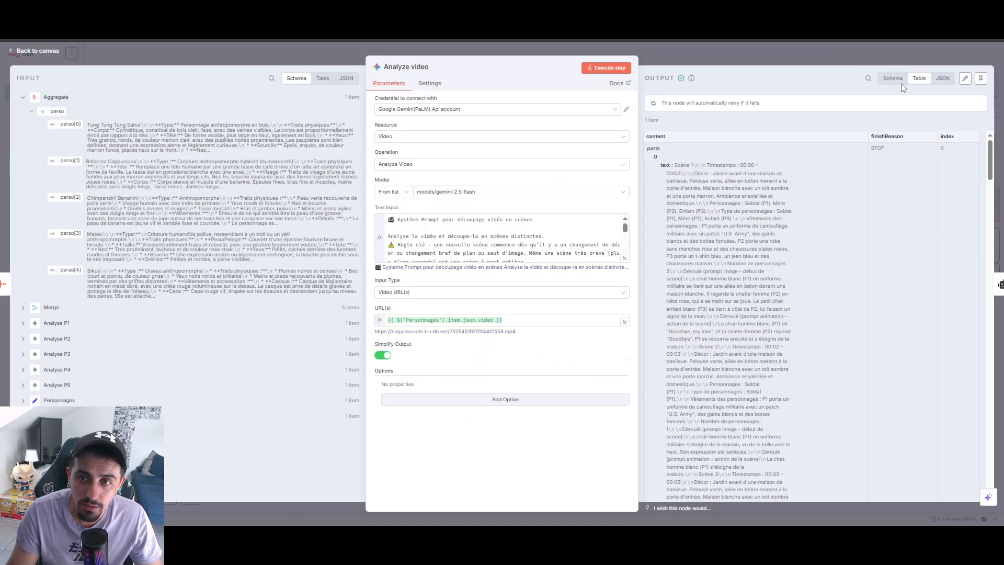
# Step: Examine the Analyze video output in schema and table views through the last scene, and check the execution time
pyautogui.click(899, 80)
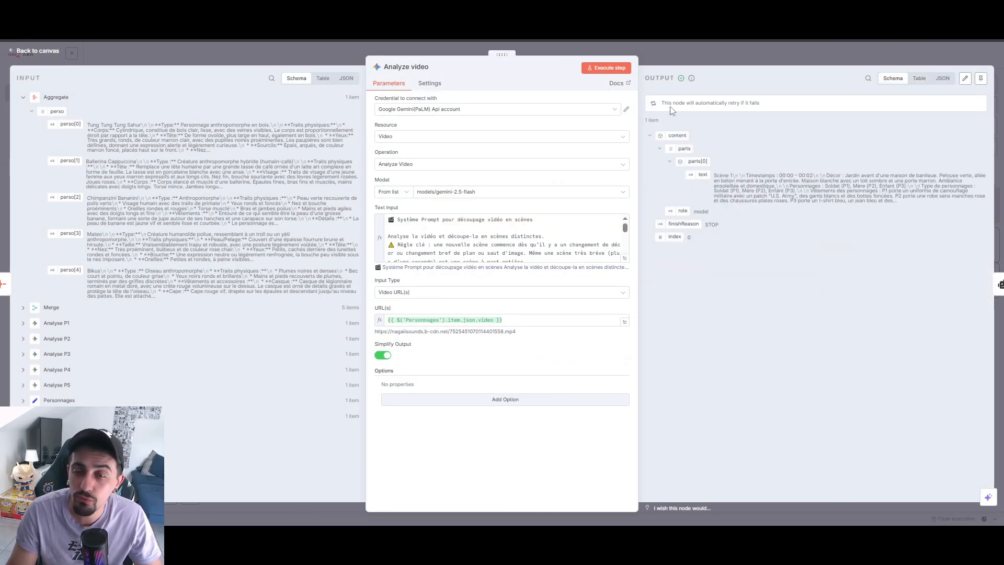
pyautogui.click(916, 79)
pyautogui.scroll(-20, 736, 193)
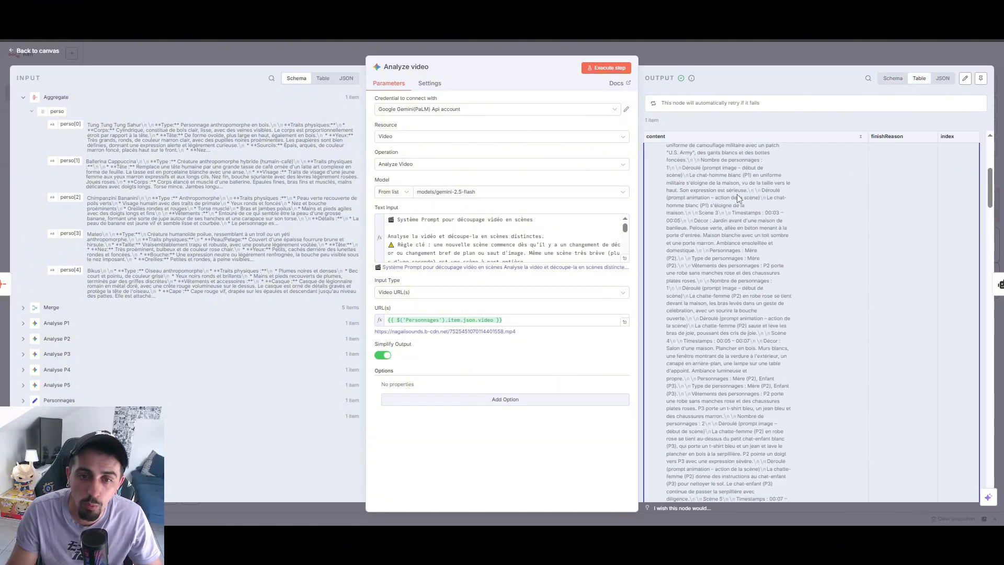
pyautogui.scroll(-10, 971, 381)
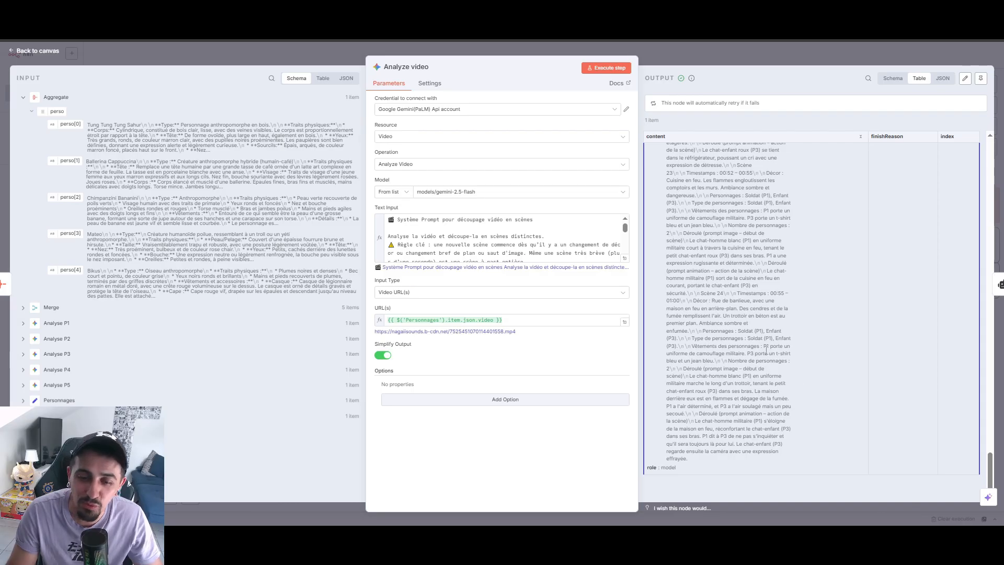
pyautogui.moveTo(692, 79)
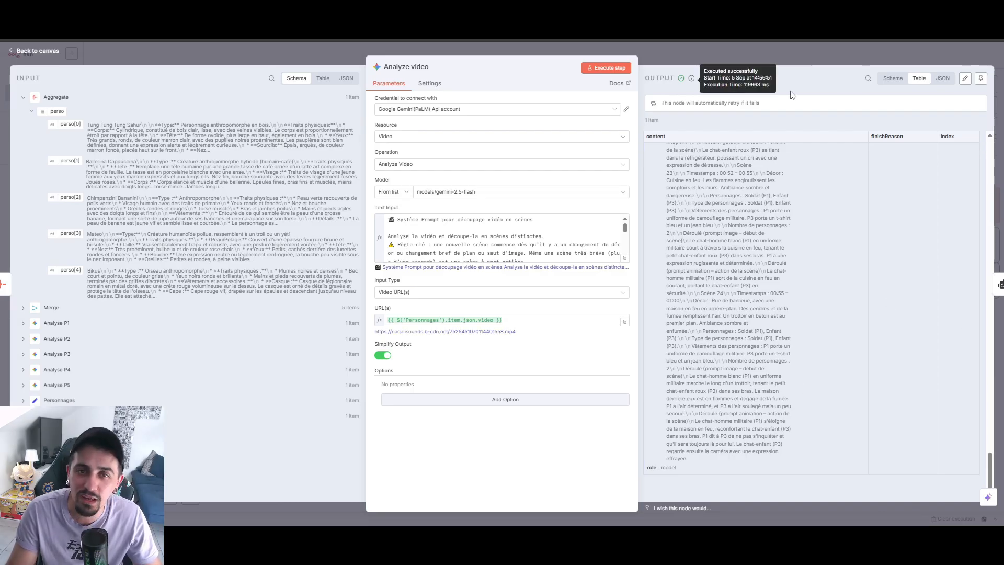
pyautogui.click(847, 56)
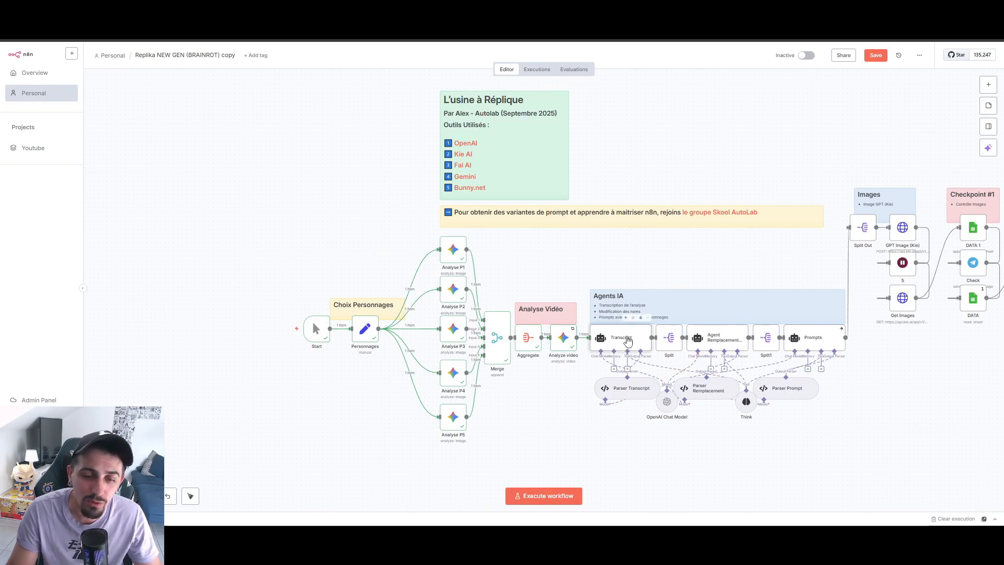
# Step: Open the Transcript agent and review its user message, including the extraction instruction and the video analysis text expression
pyautogui.doubleClick(627, 339)
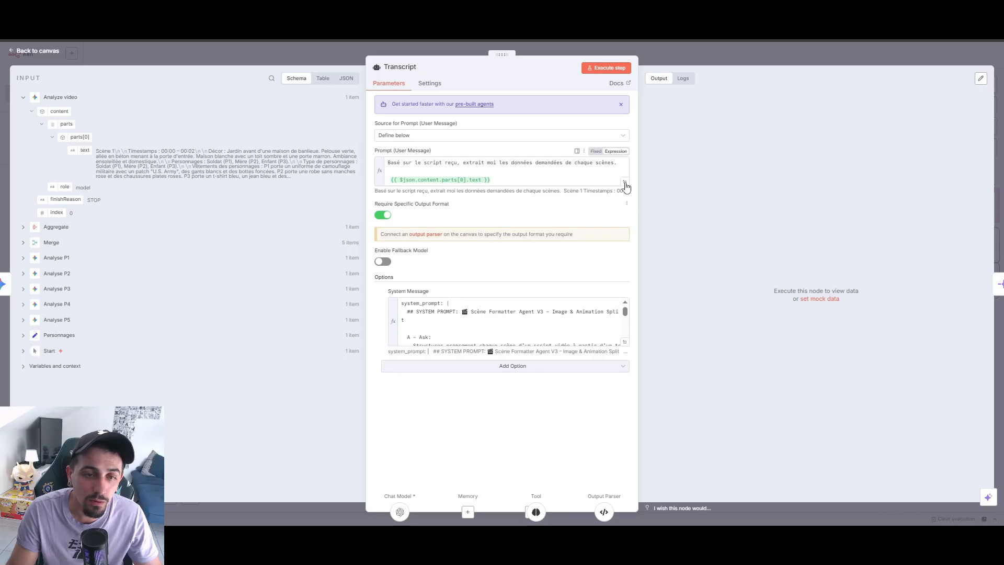
pyautogui.click(624, 182)
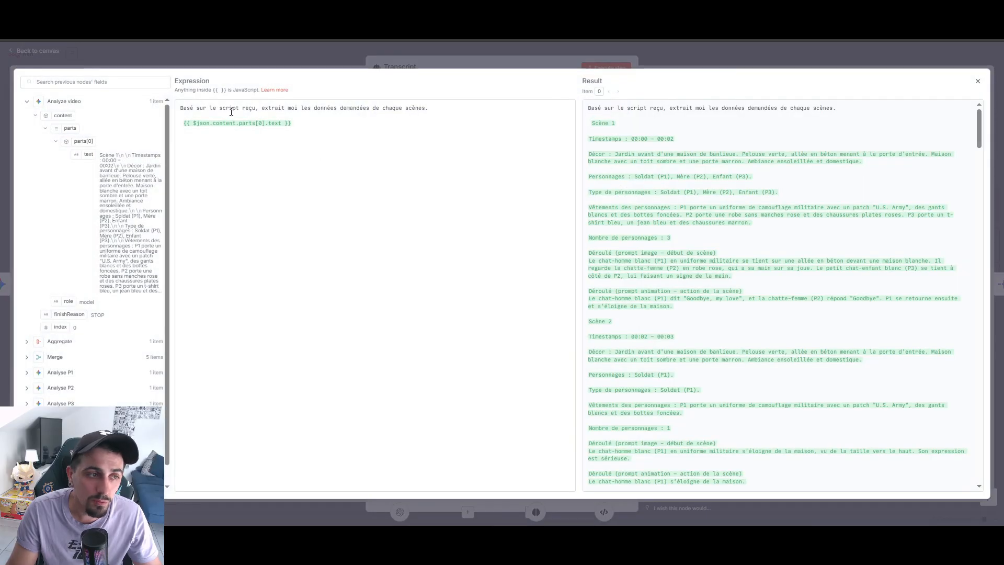
pyautogui.moveTo(178, 108); pyautogui.dragTo(429, 109)
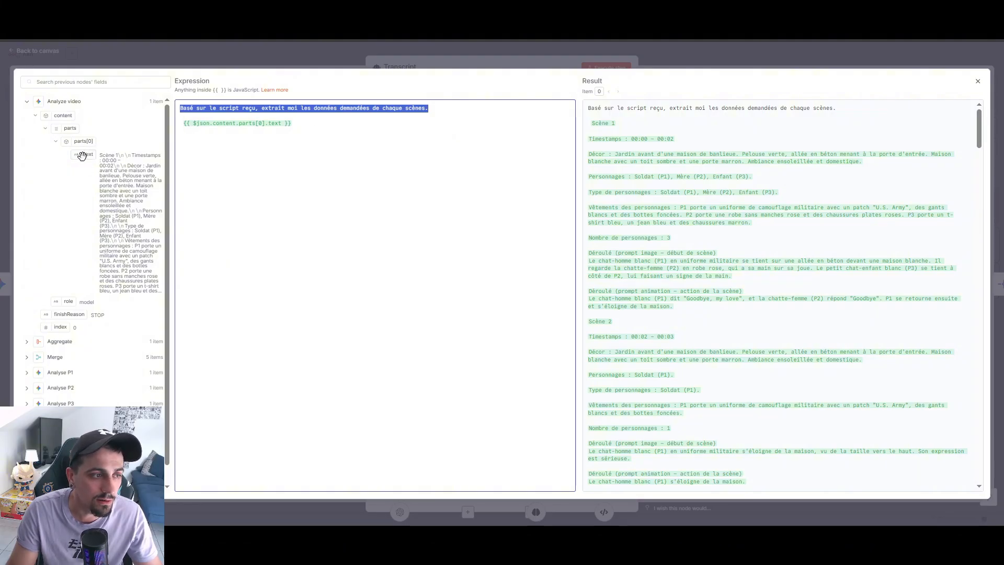
pyautogui.click(538, 61)
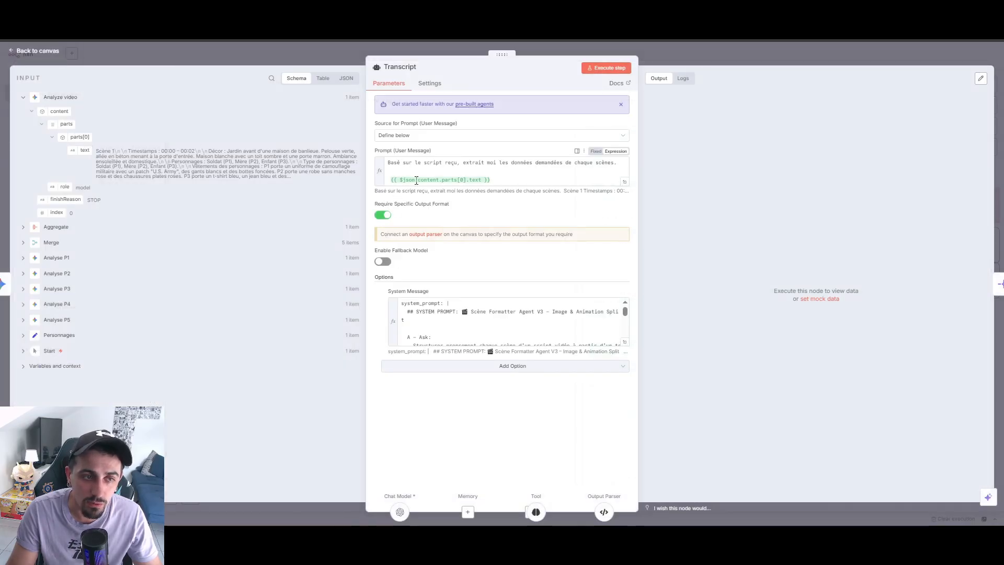
# Step: Open the Transcript agent's system message and skim its Ask, Guidance, Examples, Notation and Tools sections
pyautogui.click(624, 342)
pyautogui.scroll(-4, 387, 311)
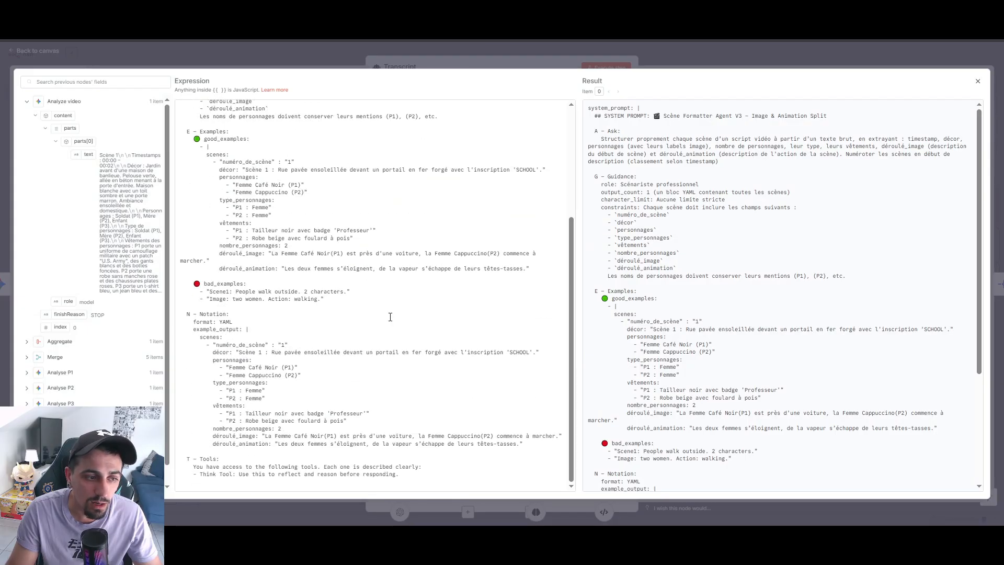
pyautogui.scroll(4, 418, 355)
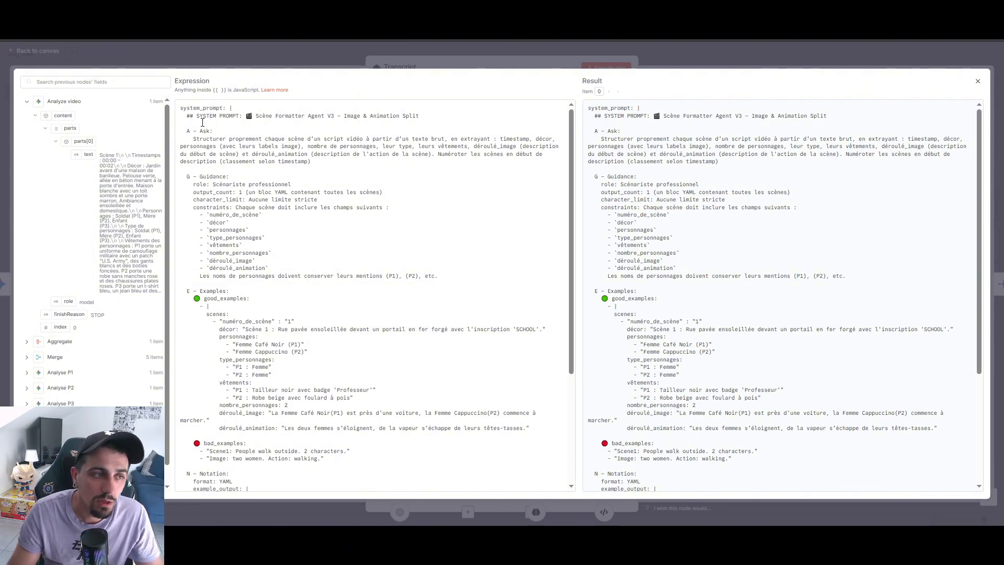
pyautogui.scroll(-5, 234, 184)
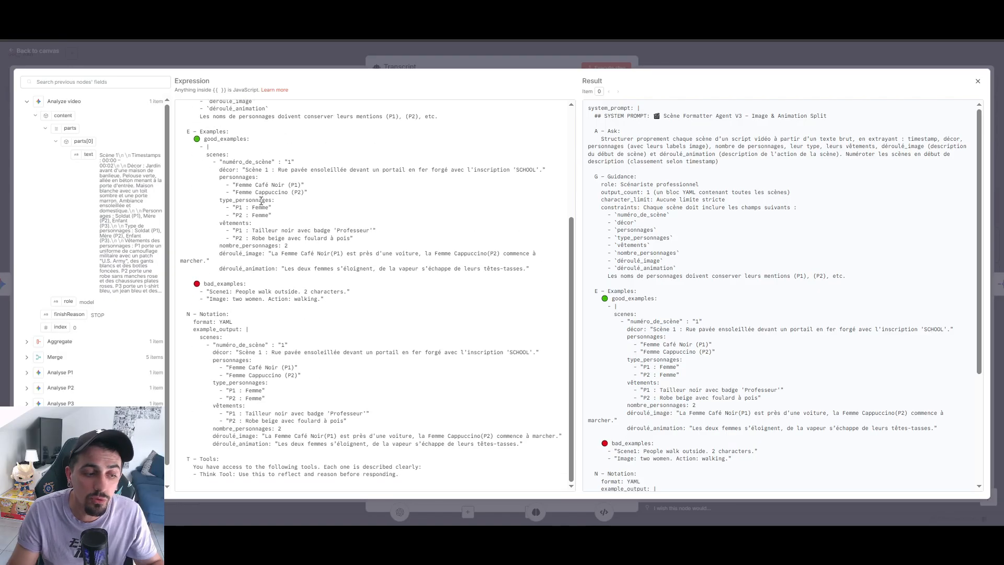
pyautogui.scroll(1, 270, 240)
pyautogui.scroll(3, 333, 239)
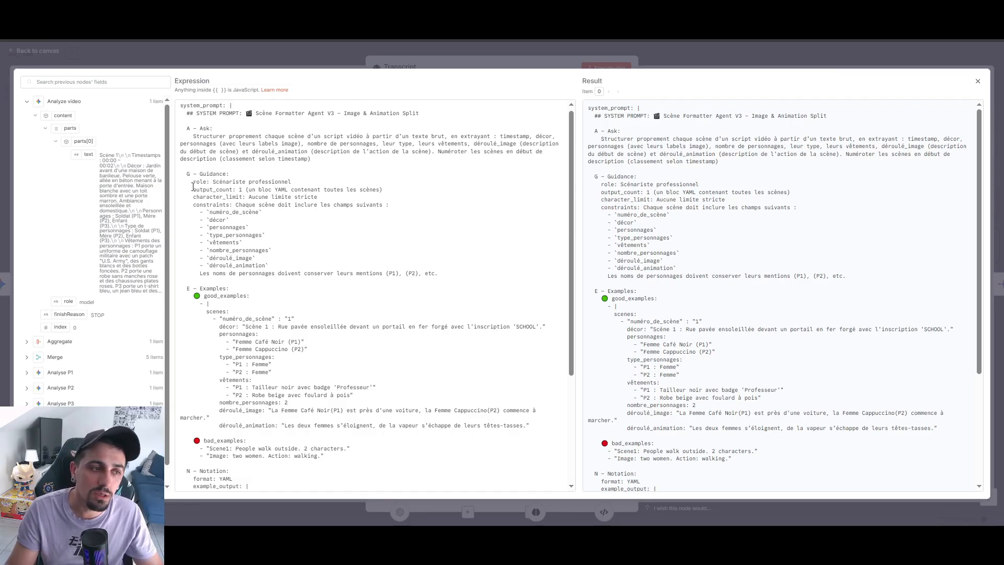
pyautogui.scroll(-3, 243, 152)
pyautogui.scroll(4, 222, 217)
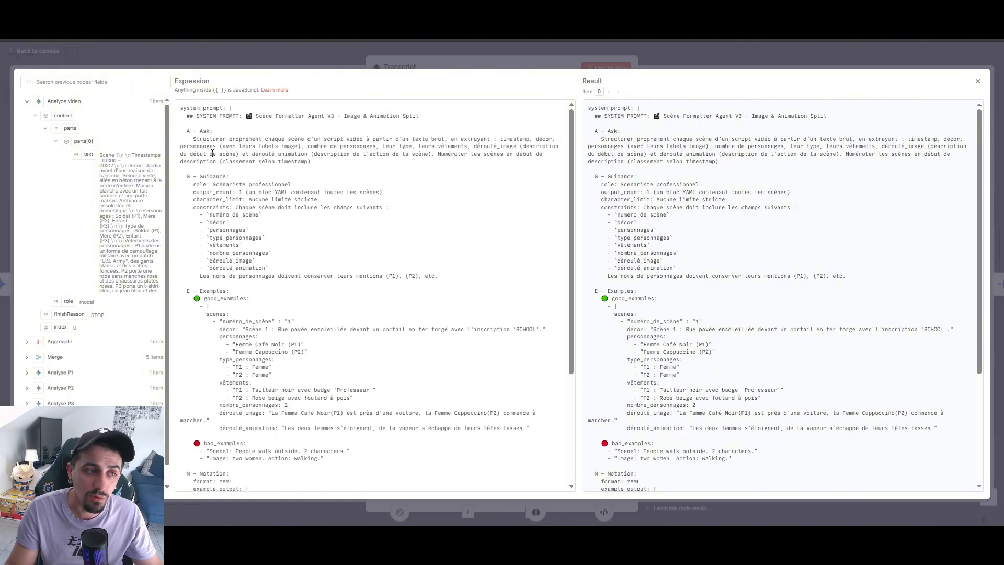
# Step: Highlight and review the system message's Ask paragraph and the Guidance field constraints against the video analysis input
pyautogui.moveTo(311, 161); pyautogui.dragTo(161, 142)
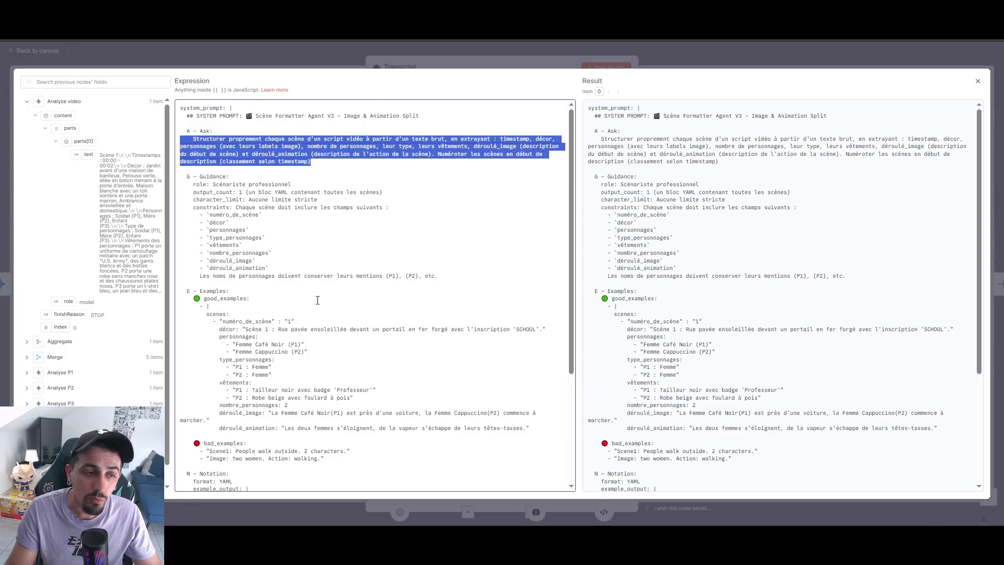
pyautogui.moveTo(463, 275); pyautogui.dragTo(142, 184)
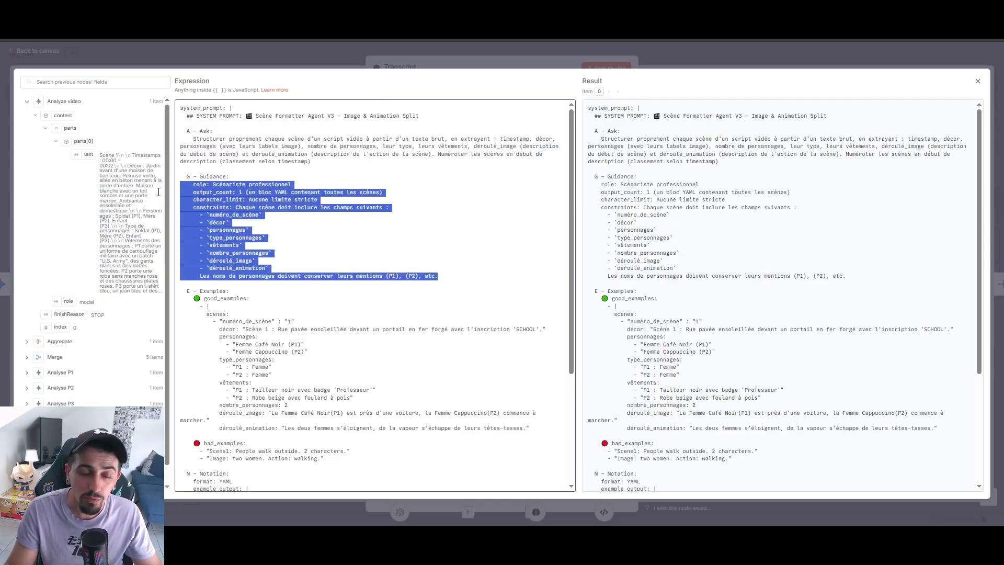
pyautogui.click(253, 230)
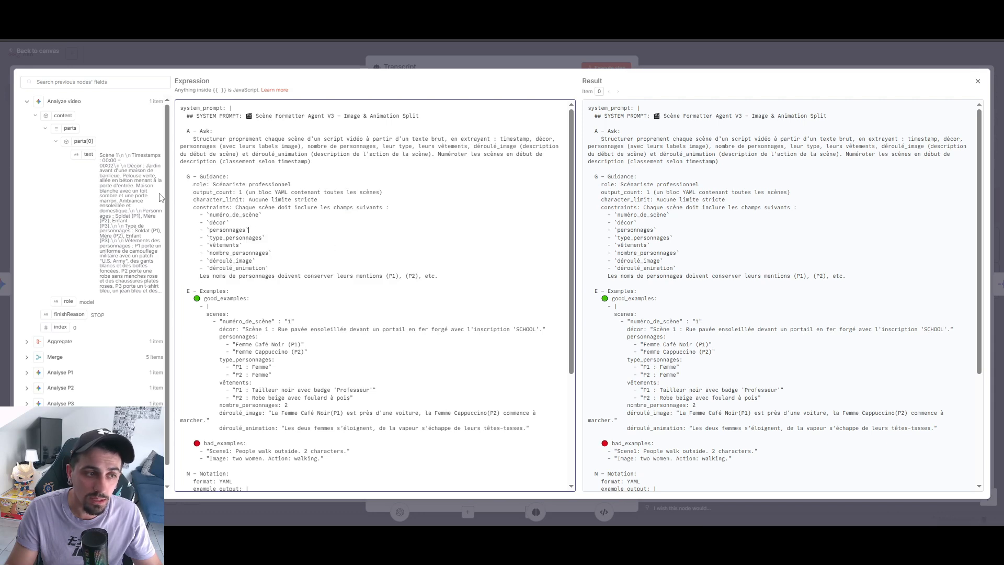
pyautogui.moveTo(167, 293); pyautogui.dragTo(168, 314)
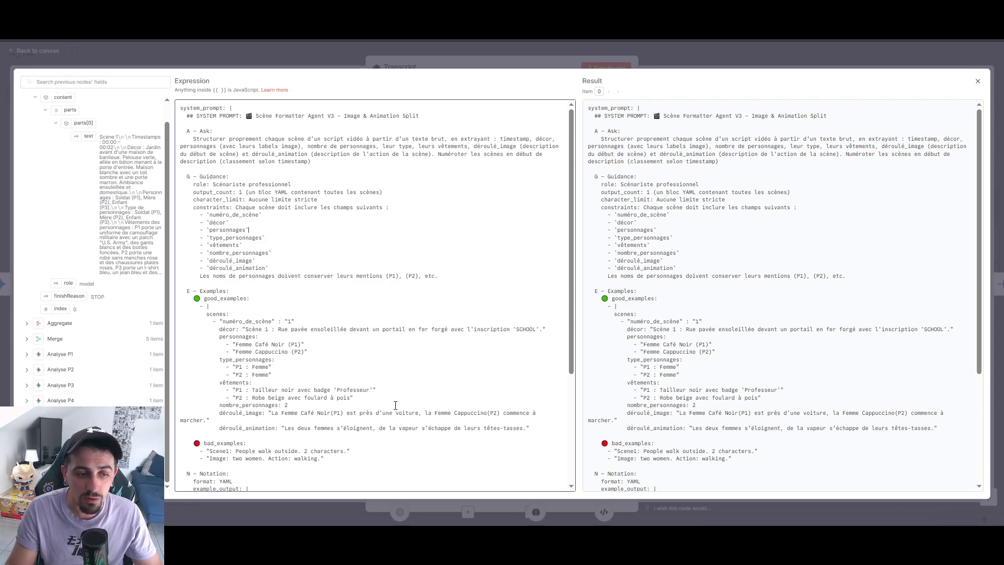
# Step: Highlight and review the system message's Notation section with its YAML example output and the Tools section
pyautogui.scroll(-4, 301, 461)
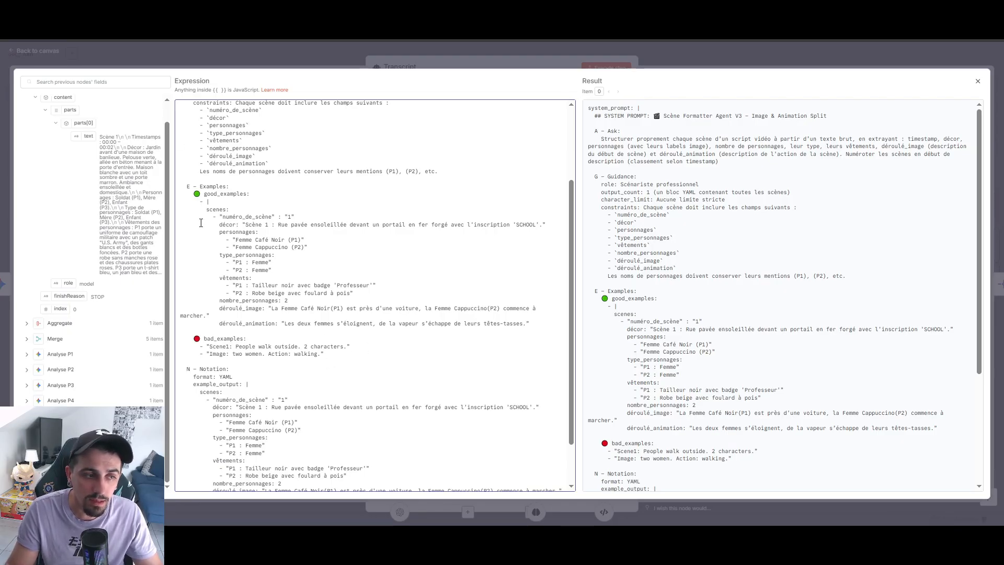
pyautogui.scroll(-2, 203, 363)
pyautogui.moveTo(193, 322); pyautogui.dragTo(546, 445)
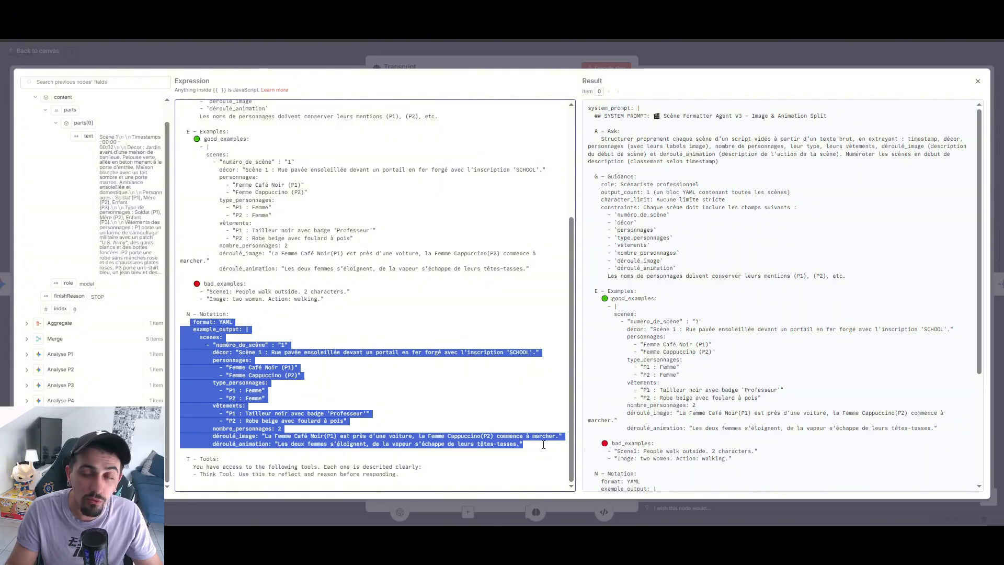
pyautogui.click(396, 414)
pyautogui.moveTo(416, 478); pyautogui.dragTo(173, 456)
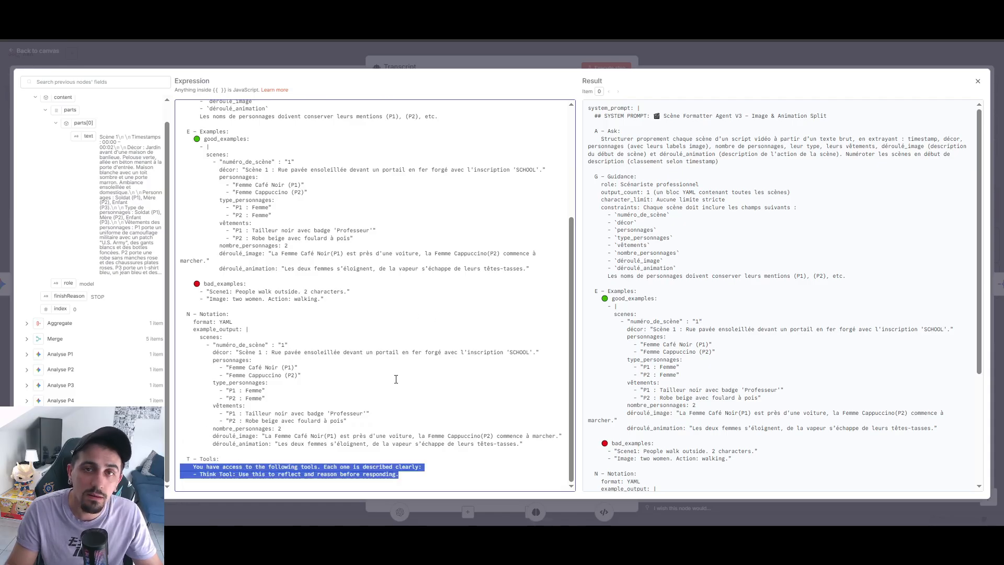
# Step: Return to the system message's Ask paragraph and highlight its scene-structuring instruction, including the fields to extract
pyautogui.scroll(3, 366, 387)
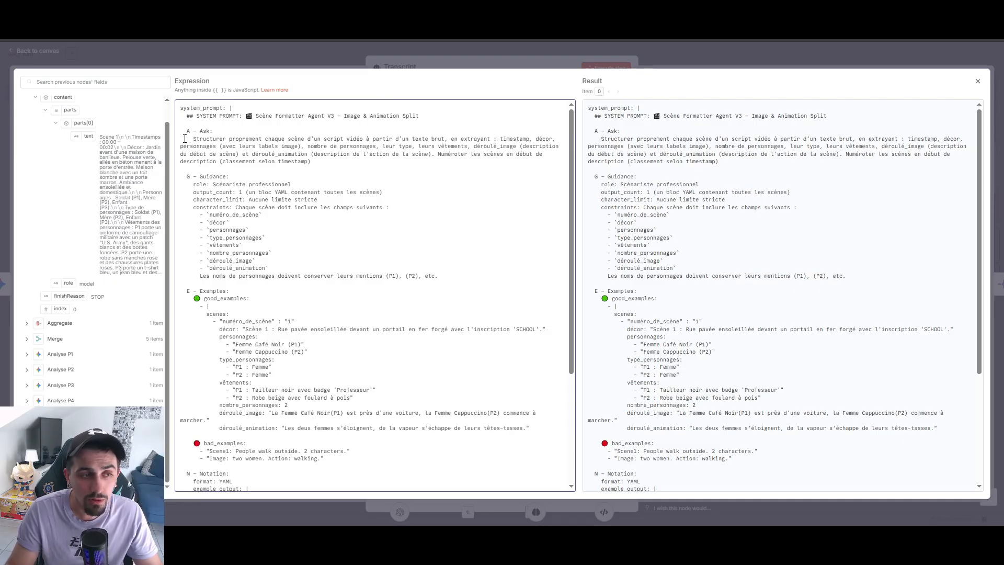
pyautogui.moveTo(185, 138); pyautogui.dragTo(322, 167)
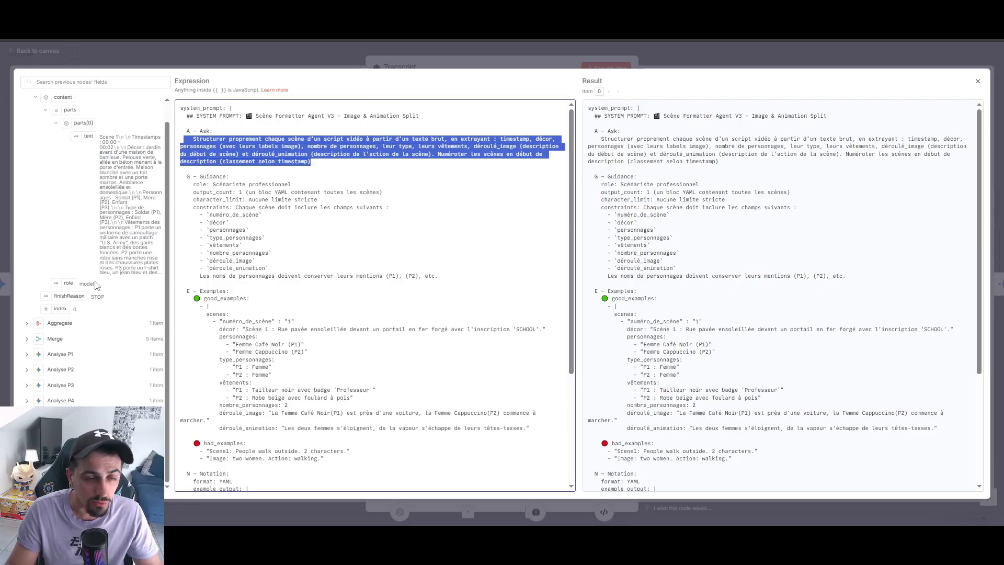
pyautogui.click(454, 141)
pyautogui.moveTo(457, 139); pyautogui.dragTo(508, 136)
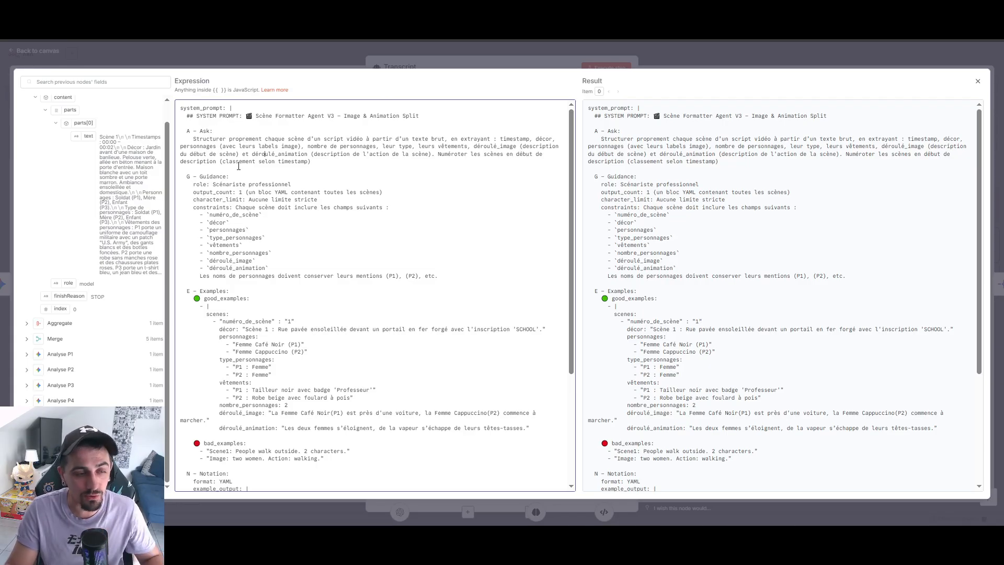
pyautogui.moveTo(312, 162); pyautogui.dragTo(162, 147)
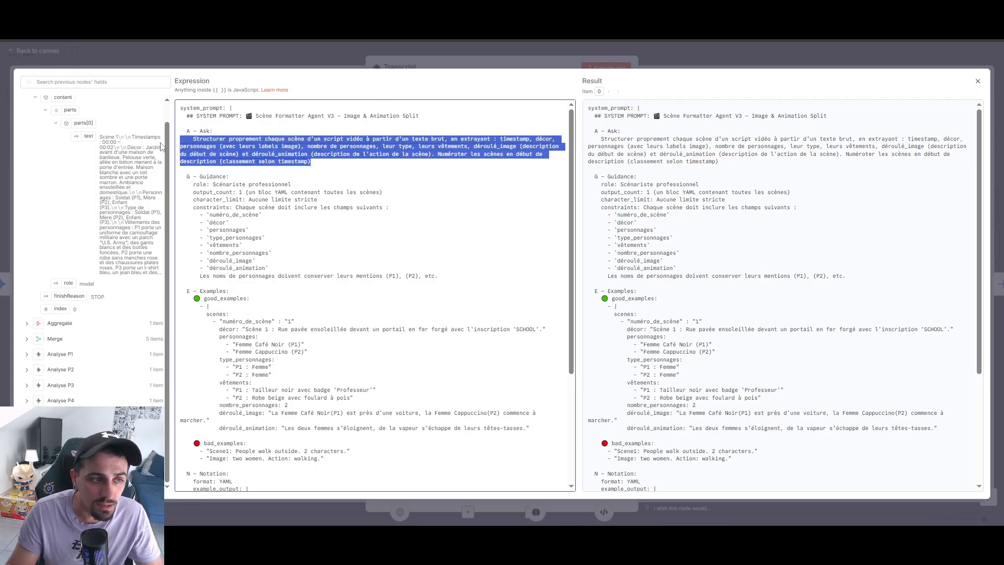
# Step: Review the Guidance section, highlighting the output_count line, the required scene fields and the rule to keep the (P1), (P2) mentions
pyautogui.moveTo(182, 184); pyautogui.dragTo(463, 274)
pyautogui.click(462, 274)
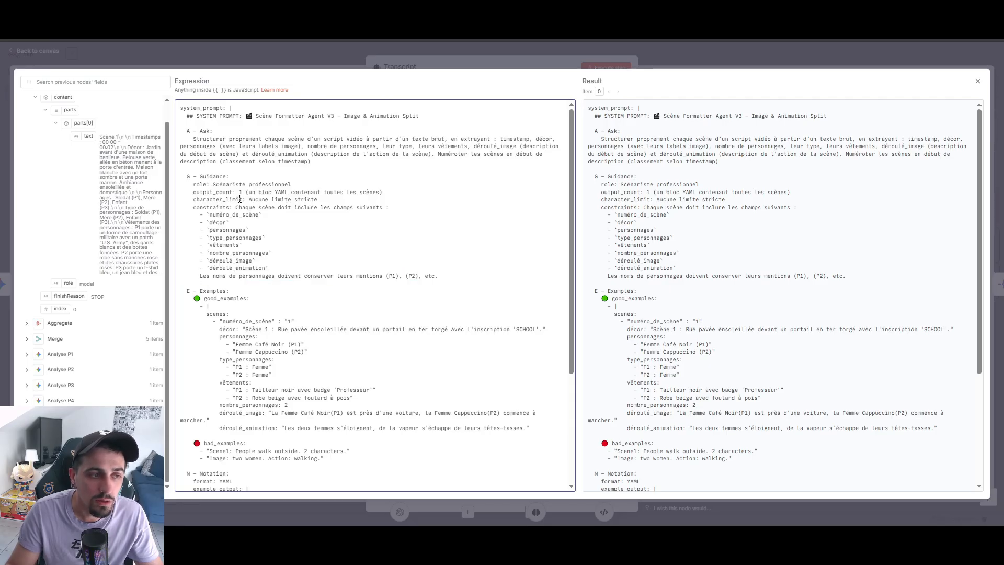
pyautogui.moveTo(192, 190); pyautogui.dragTo(426, 189)
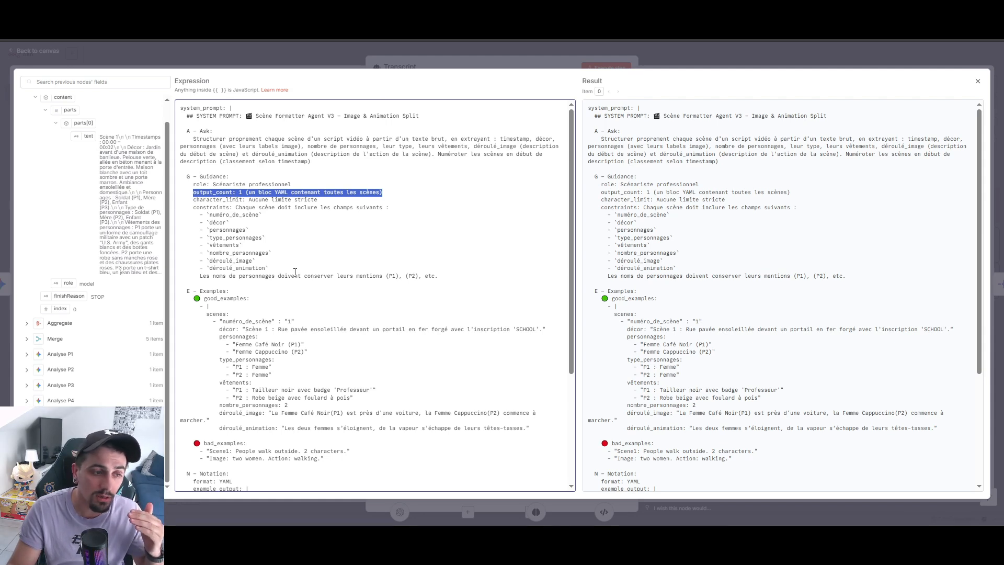
pyautogui.moveTo(270, 268); pyautogui.dragTo(162, 215)
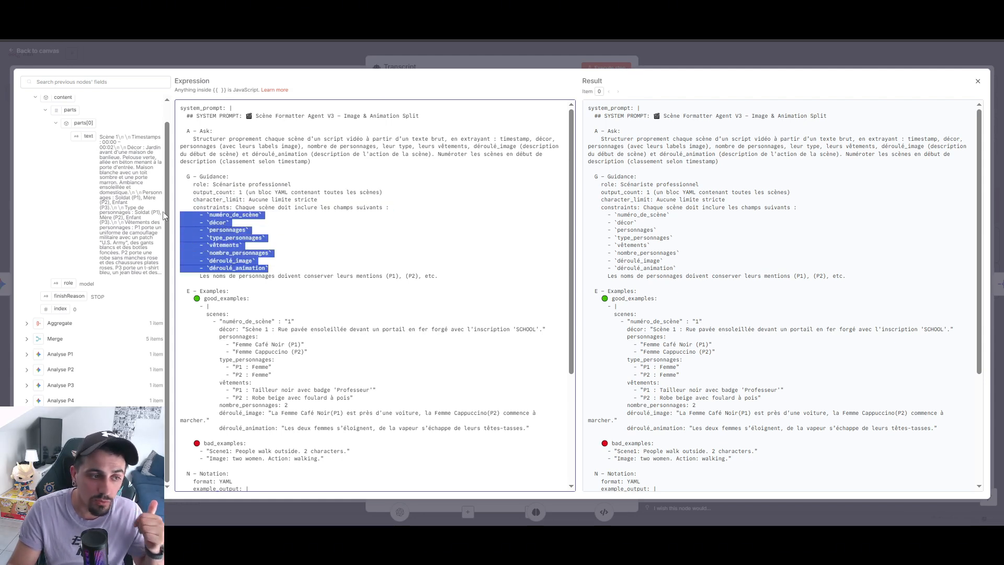
pyautogui.click(249, 254)
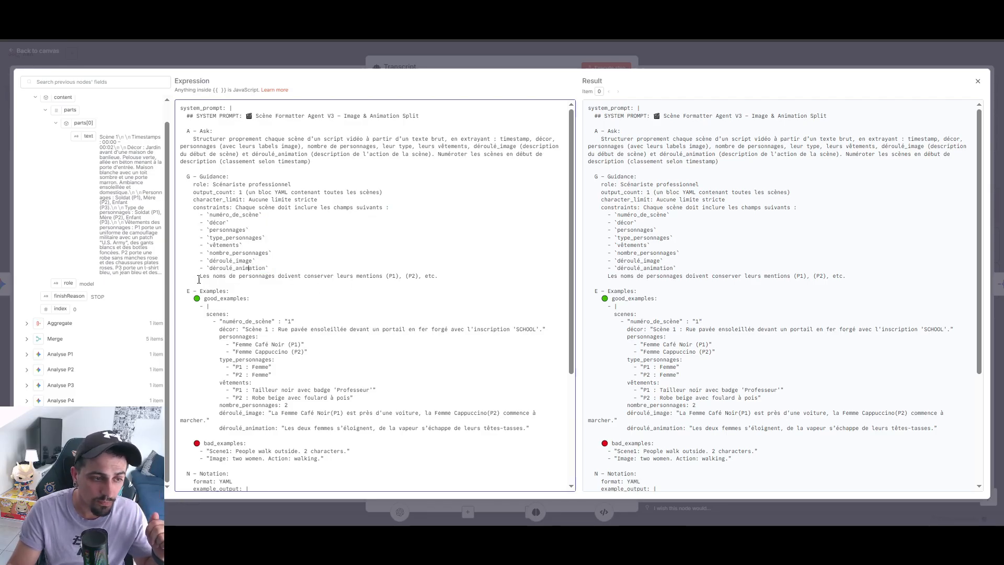
pyautogui.moveTo(199, 278); pyautogui.dragTo(461, 280)
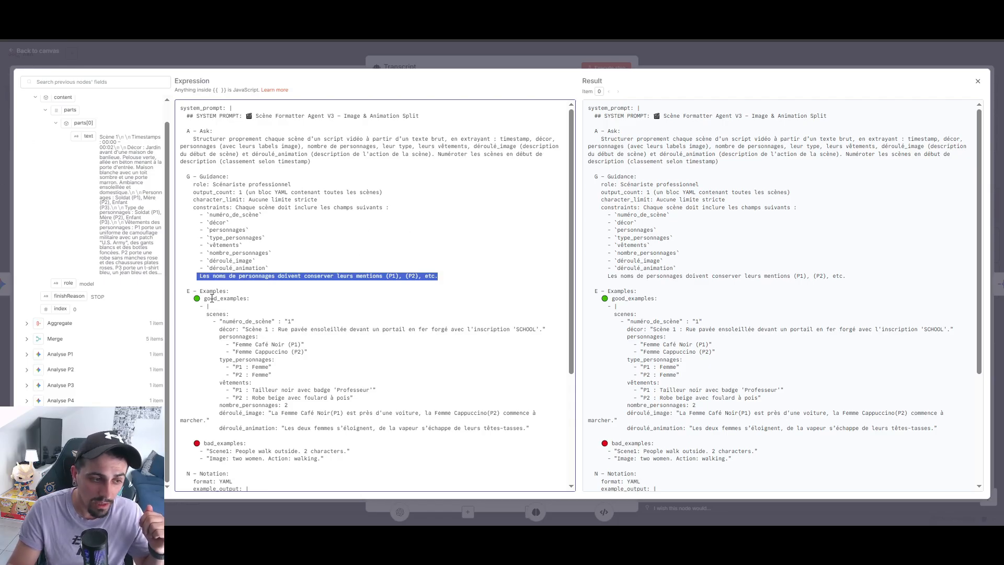
# Step: Review the Examples section, highlighting the good_examples block and both bad_examples lines
pyautogui.scroll(-2, 184, 306)
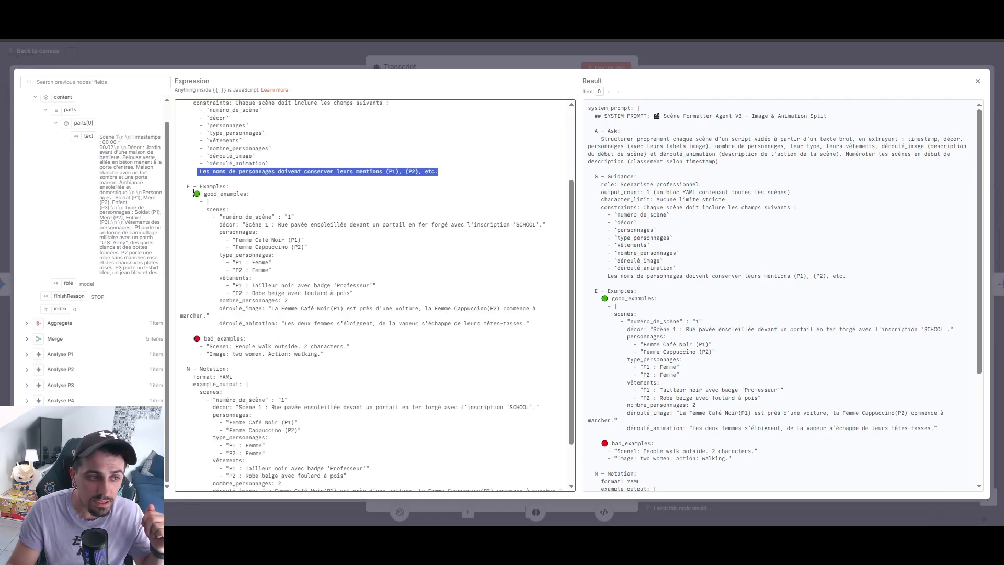
pyautogui.moveTo(192, 189); pyautogui.dragTo(536, 326)
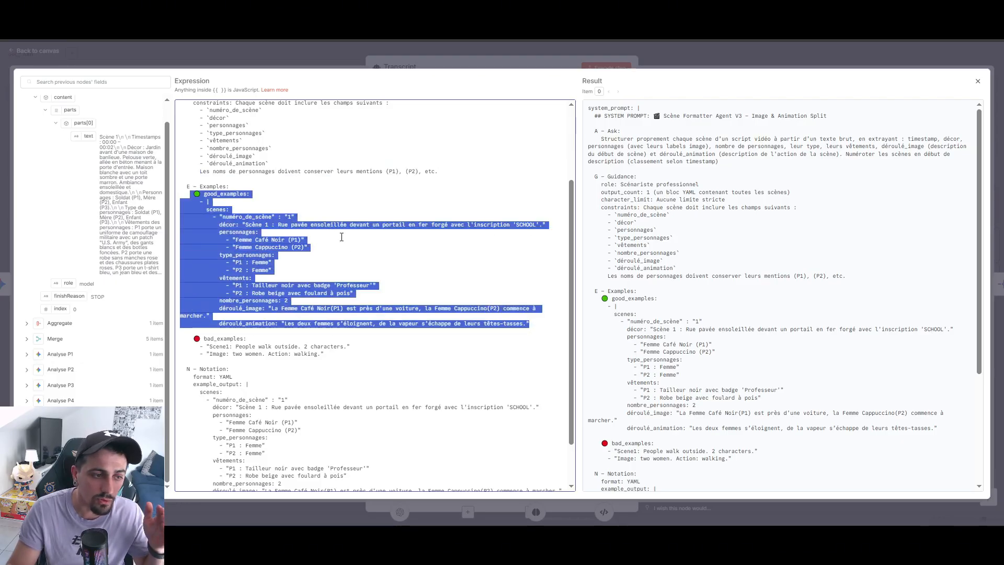
pyautogui.click(426, 295)
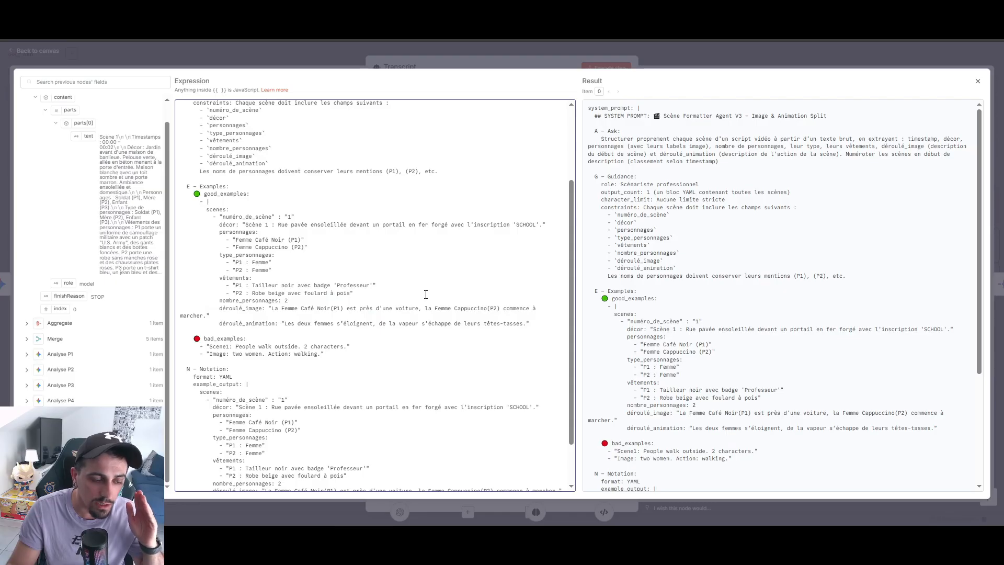
pyautogui.moveTo(190, 339); pyautogui.dragTo(359, 352)
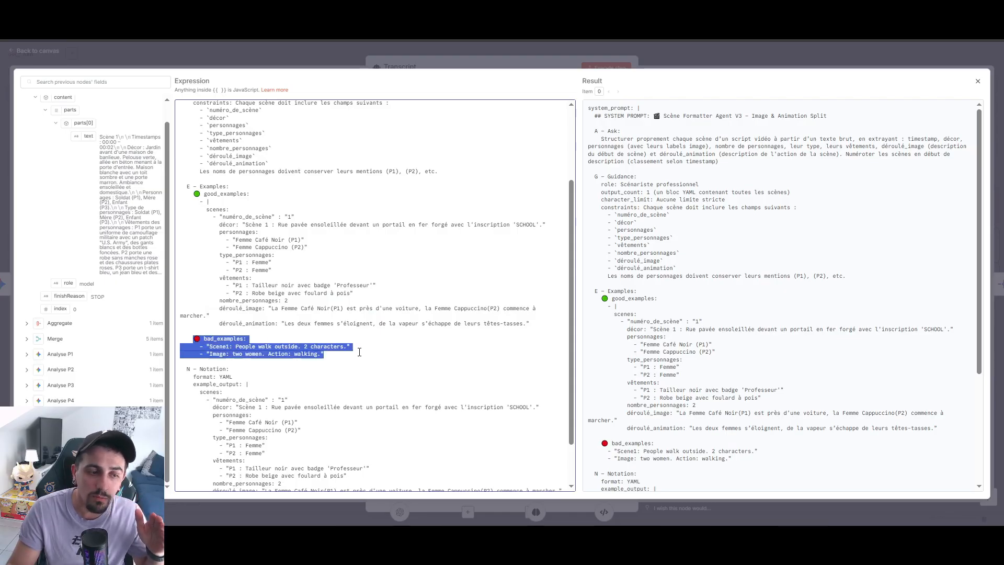
pyautogui.click(353, 346)
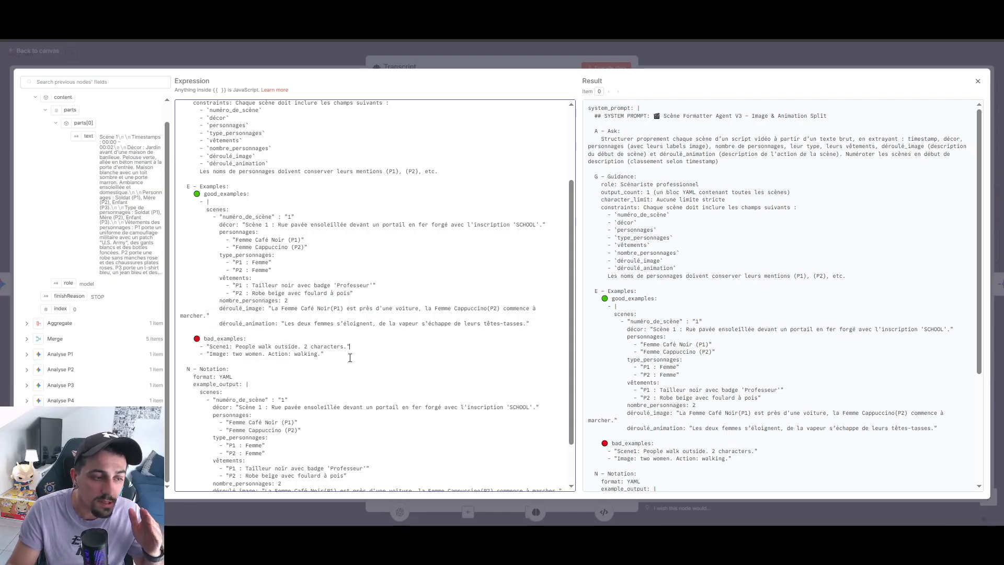
pyautogui.moveTo(370, 345); pyautogui.dragTo(181, 345)
pyautogui.moveTo(358, 355); pyautogui.dragTo(145, 357)
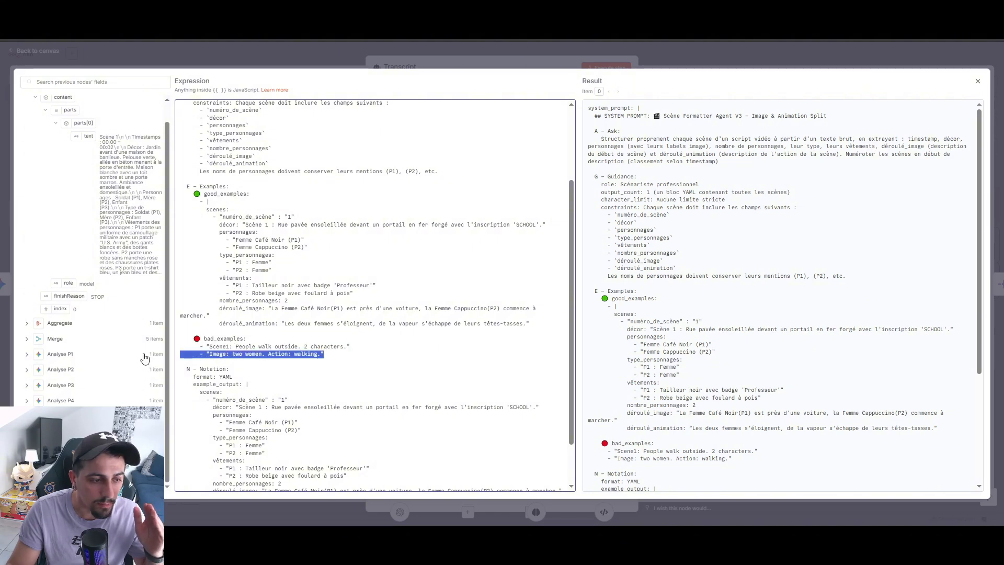
pyautogui.click(358, 357)
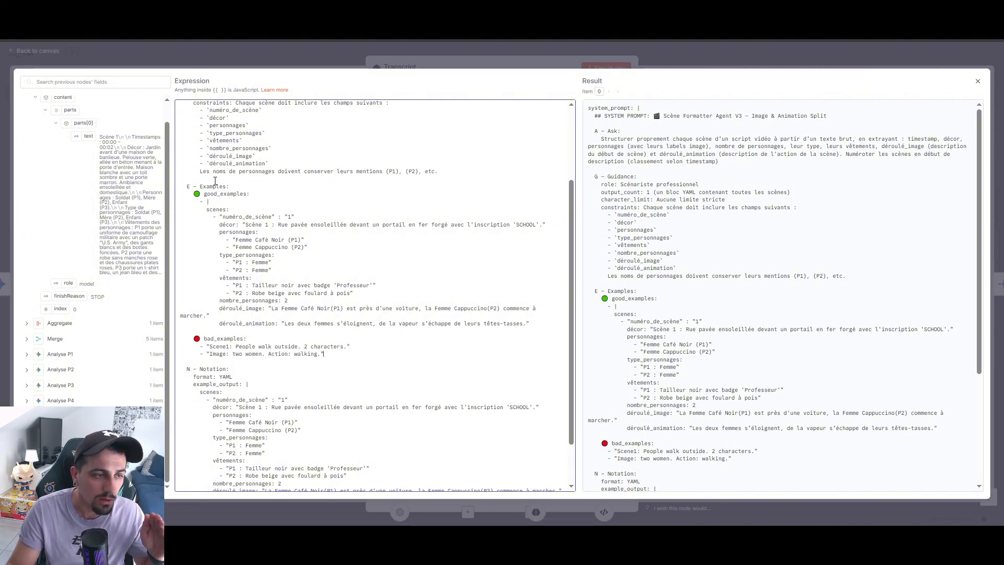
# Step: Review the YAML Notation block and the Think Tool line, and close the system message and the Transcript node
pyautogui.scroll(-1, 215, 181)
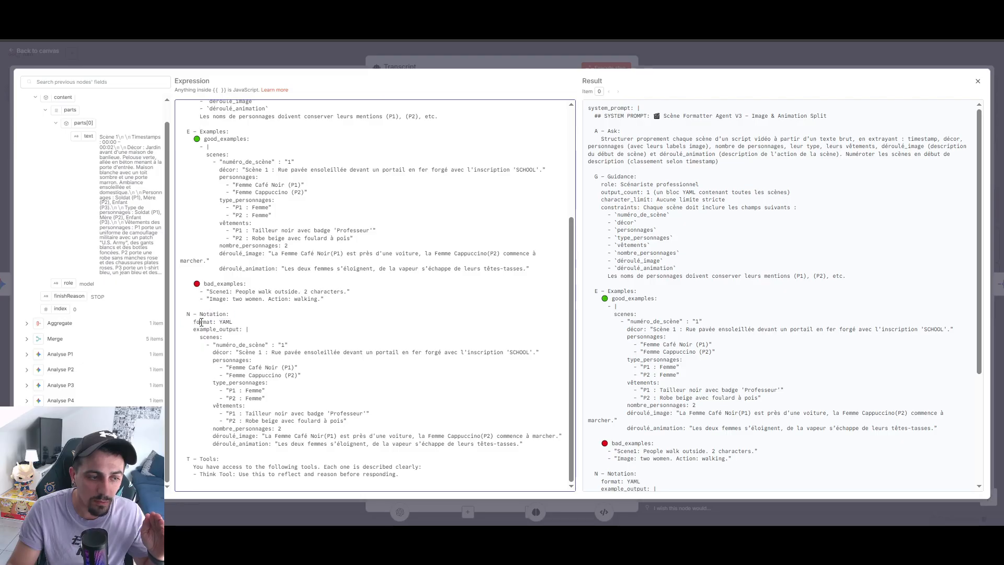
pyautogui.moveTo(195, 320); pyautogui.dragTo(539, 453)
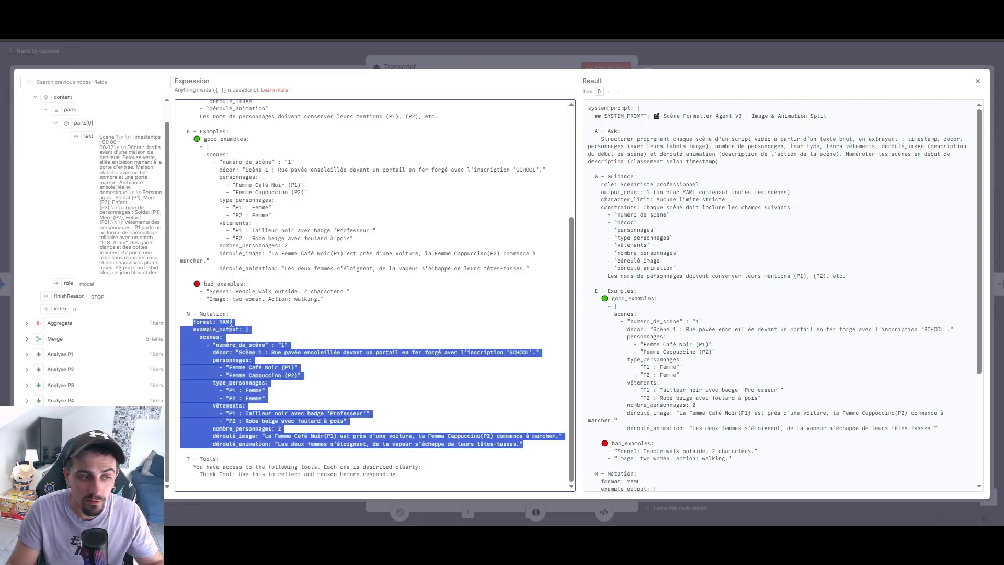
pyautogui.click(246, 323)
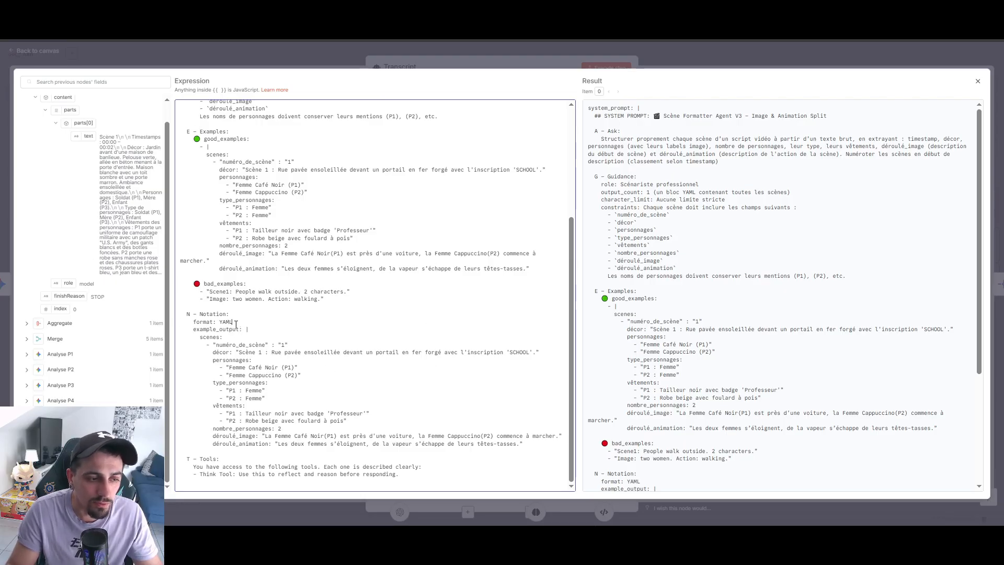
pyautogui.scroll(3, 326, 212)
pyautogui.scroll(-3, 314, 305)
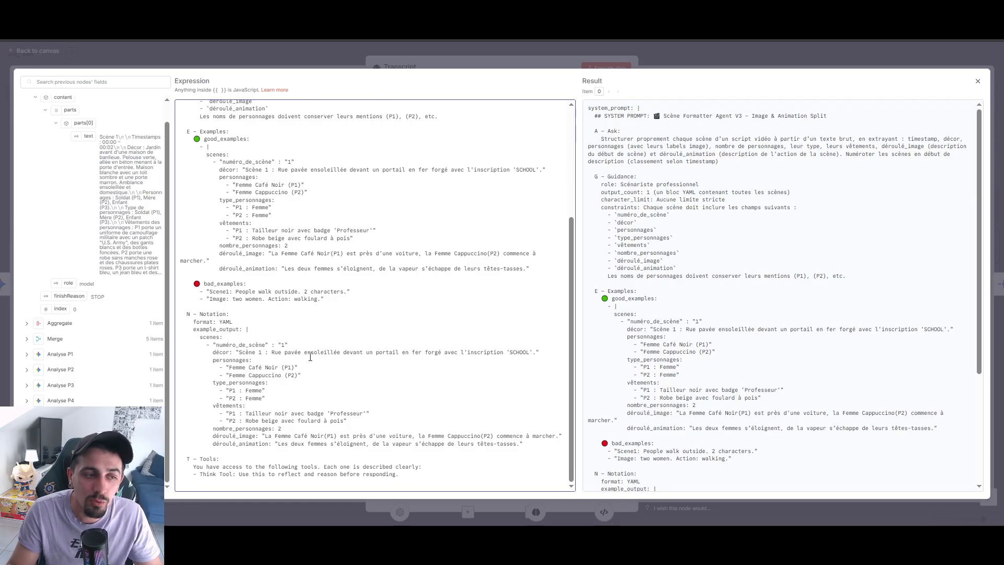
pyautogui.scroll(3, 502, 365)
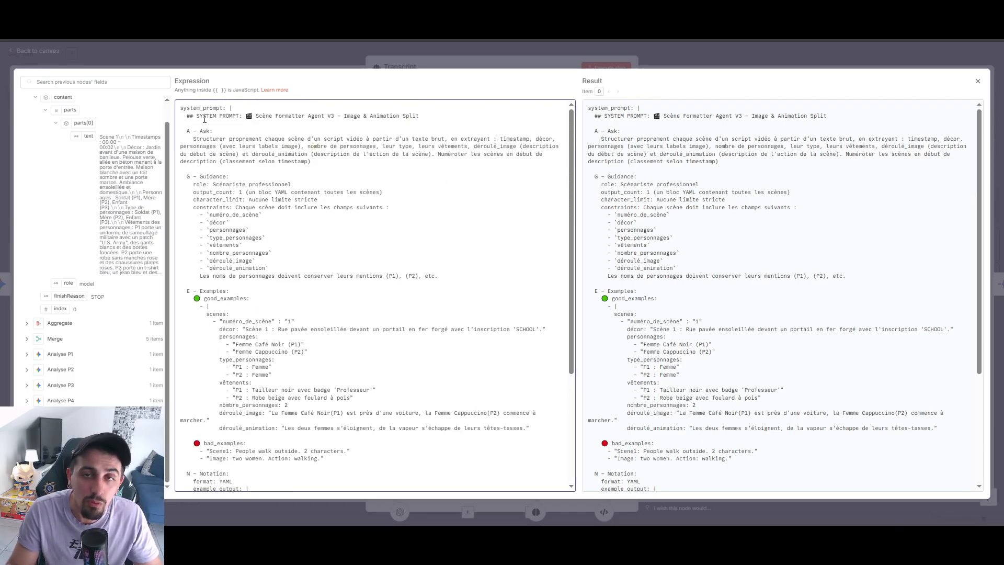
pyautogui.scroll(-3, 425, 400)
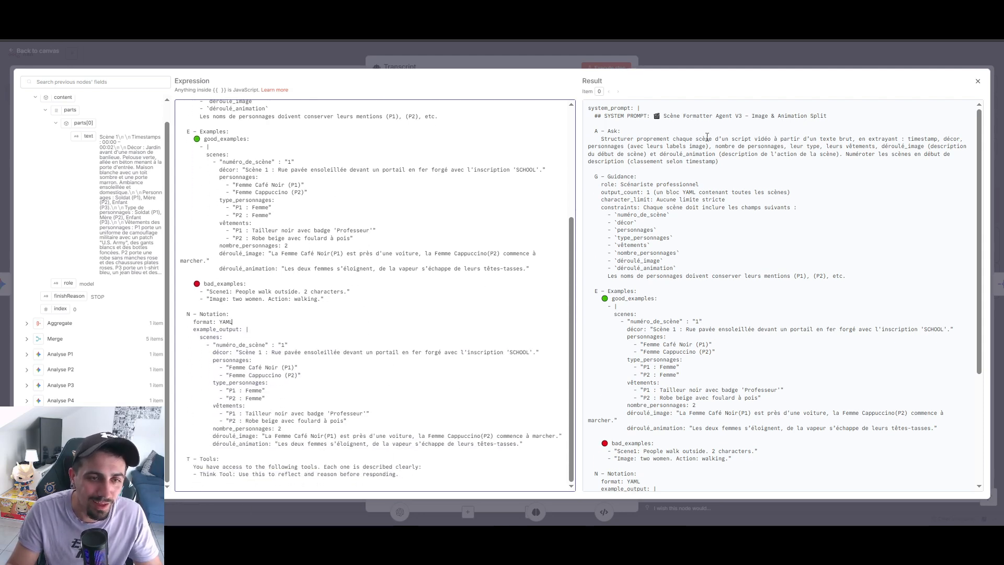
pyautogui.moveTo(398, 473); pyautogui.dragTo(167, 484)
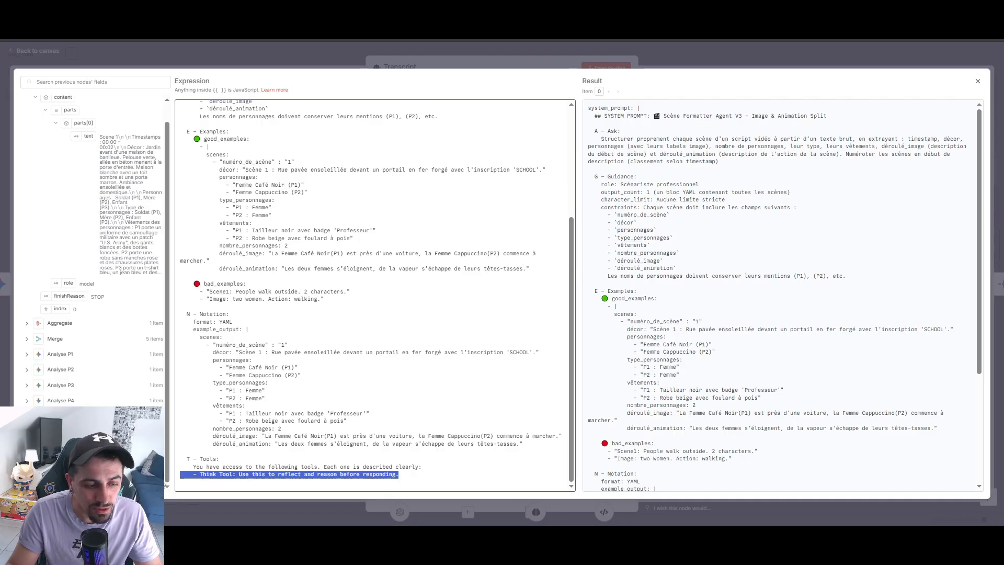
pyautogui.click(710, 57)
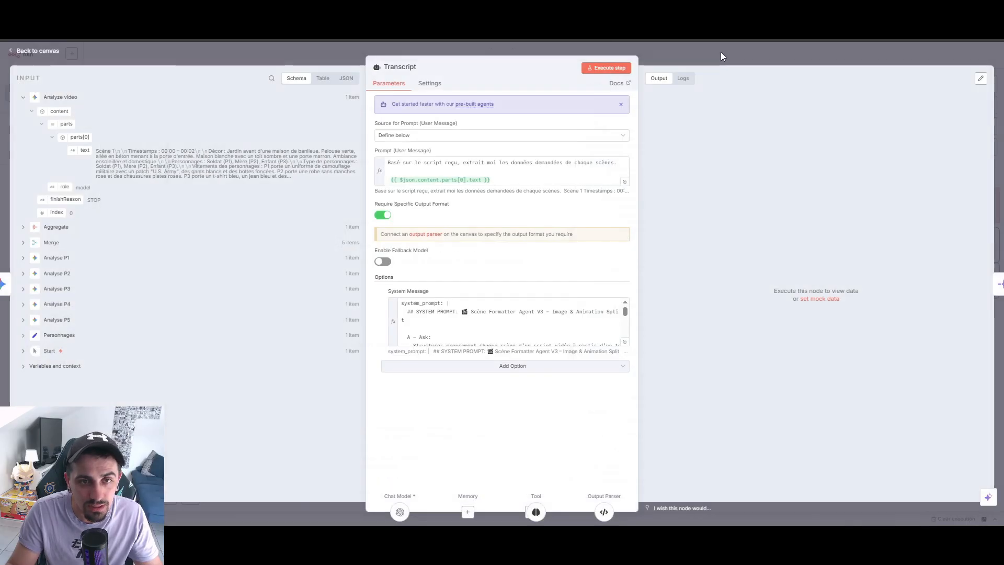
pyautogui.click(720, 51)
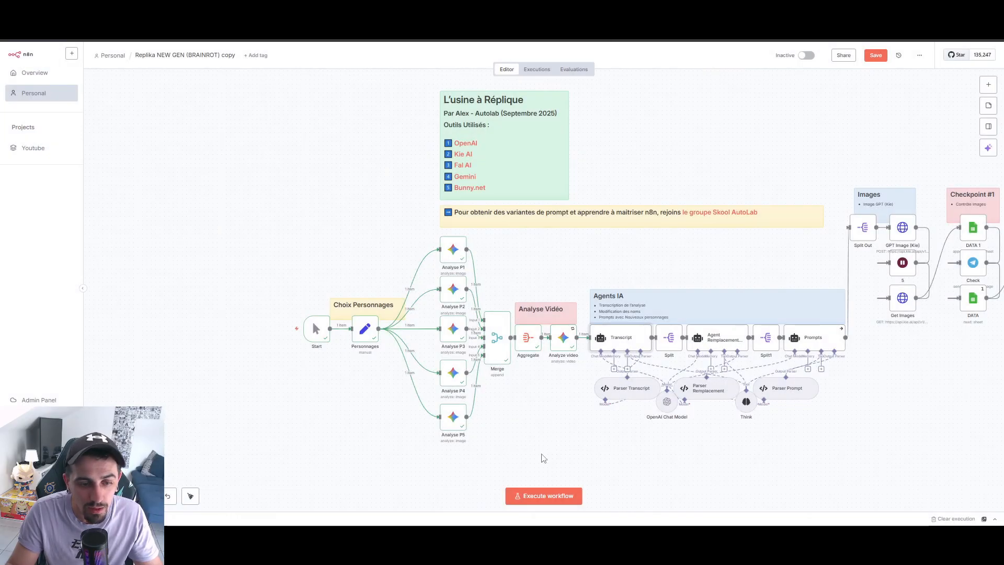
# Step: Open the Parser Transcript output parser linked to the Transcript agent, highlight its whole JSON example, and return to the canvas
pyautogui.doubleClick(622, 337)
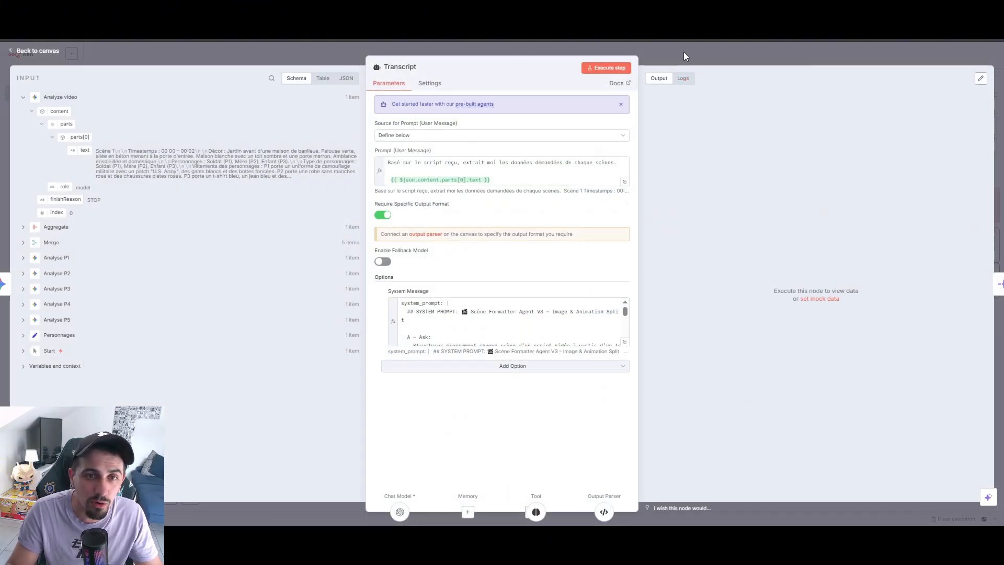
pyautogui.click(604, 512)
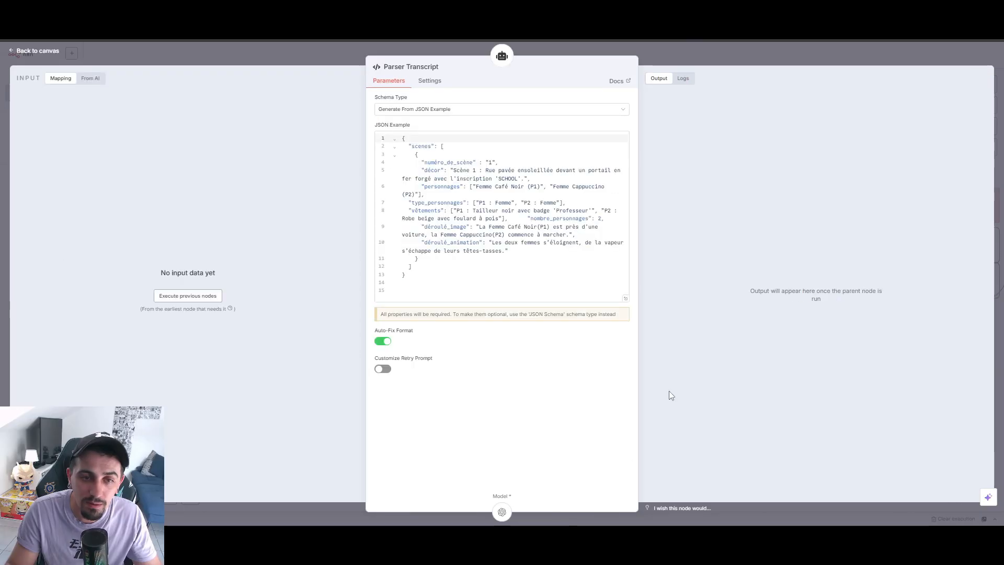
pyautogui.click(792, 51)
pyautogui.scroll(-3, 637, 449)
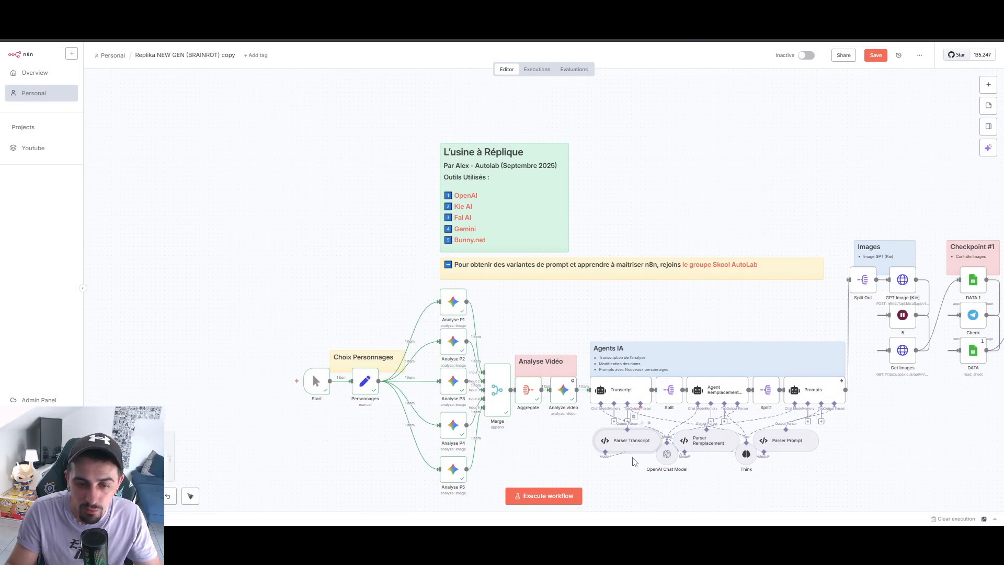
pyautogui.doubleClick(630, 309)
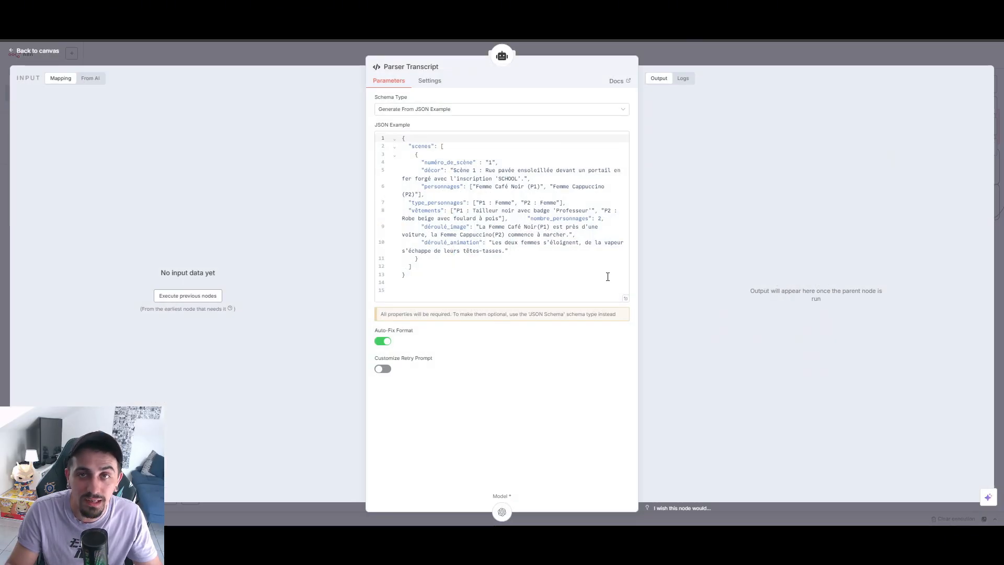
pyautogui.click(425, 289)
pyautogui.hotkey('ctrl', 'a')
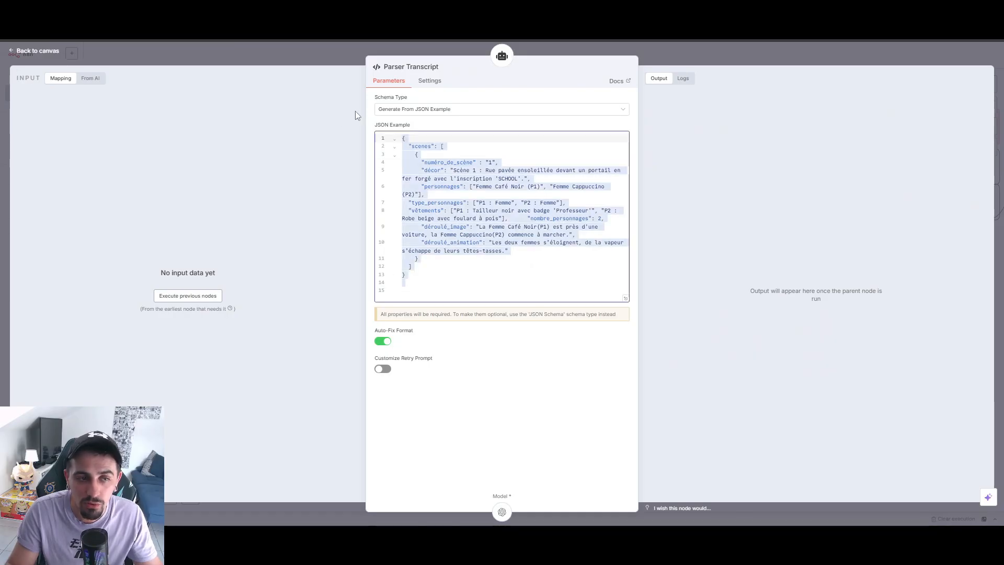
pyautogui.click(755, 61)
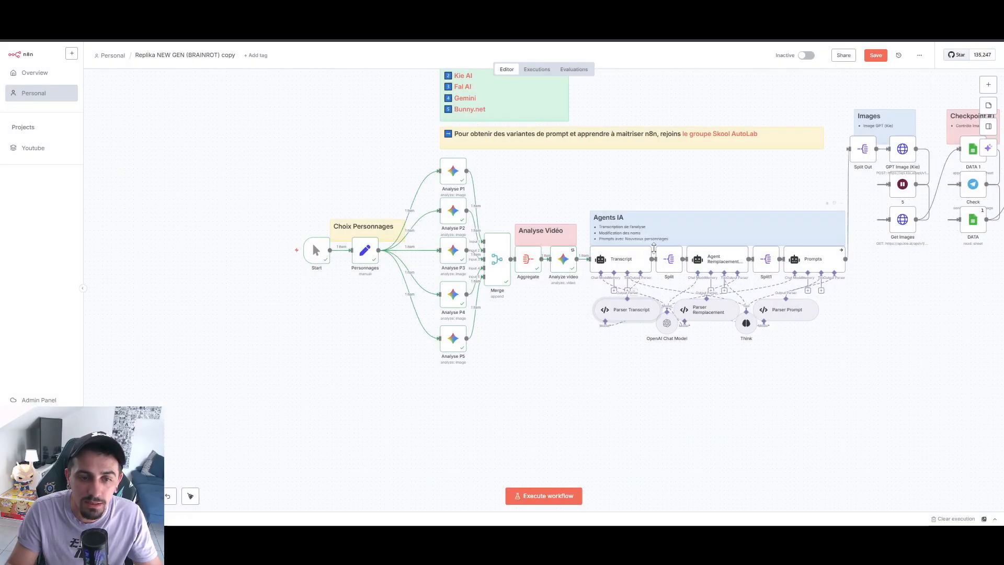
# Step: Reopen the Transcript agent's system message, highlight its example content down to the Notation section, and return to the canvas
pyautogui.doubleClick(631, 258)
pyautogui.click(625, 342)
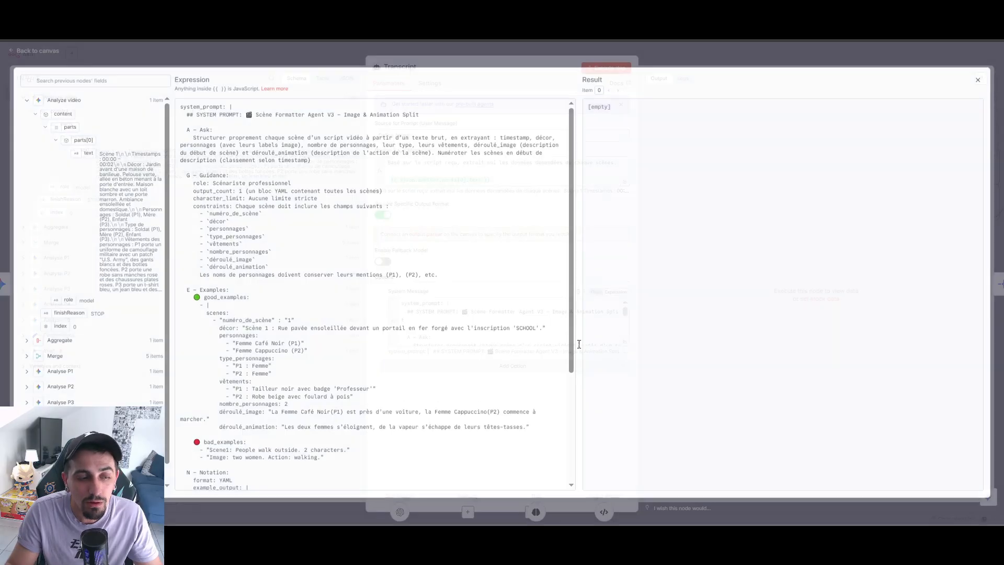
pyautogui.scroll(-10, 262, 368)
pyautogui.moveTo(184, 315); pyautogui.dragTo(525, 458)
pyautogui.click(779, 44)
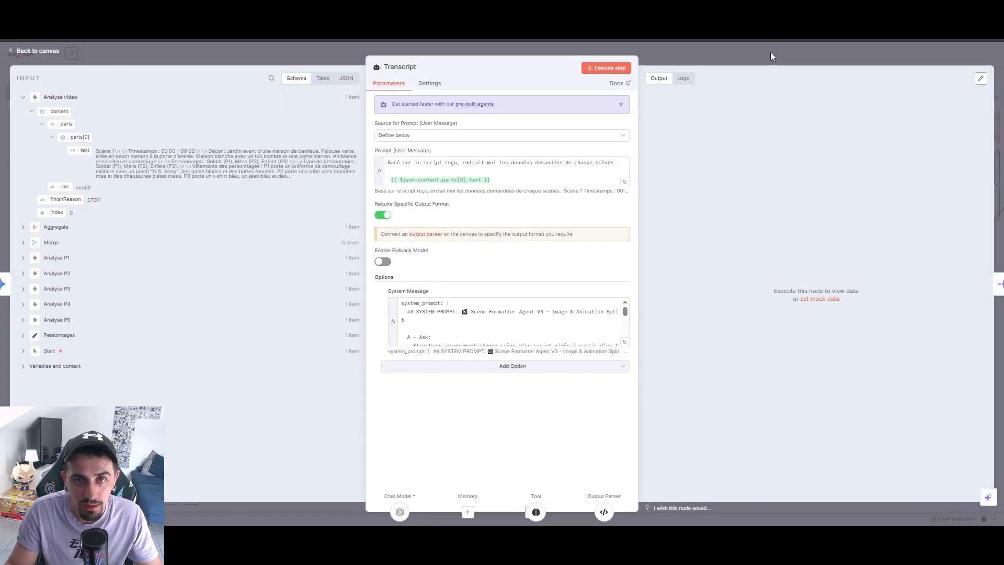
pyautogui.click(770, 52)
# Step: Open the Parser Transcript node again, highlight the "scenes" line in its JSON example, and close it
pyautogui.doubleClick(633, 316)
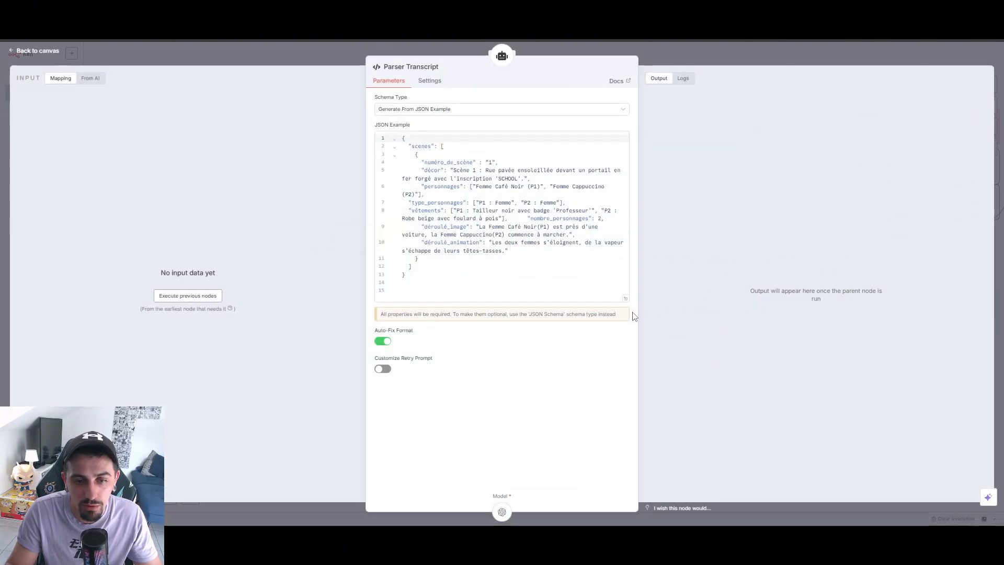
pyautogui.moveTo(453, 291); pyautogui.dragTo(460, 146)
pyautogui.click(402, 146)
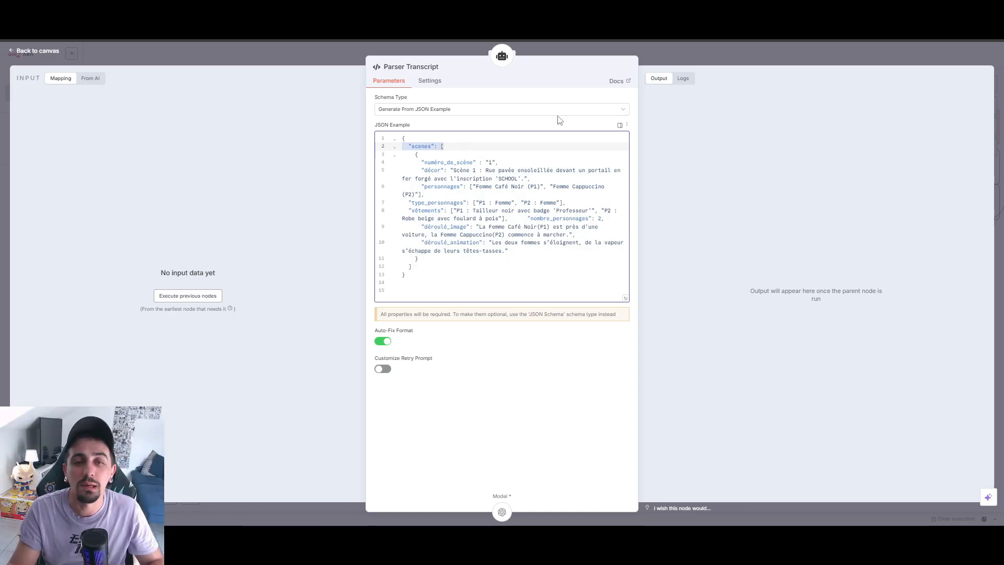
pyautogui.click(777, 56)
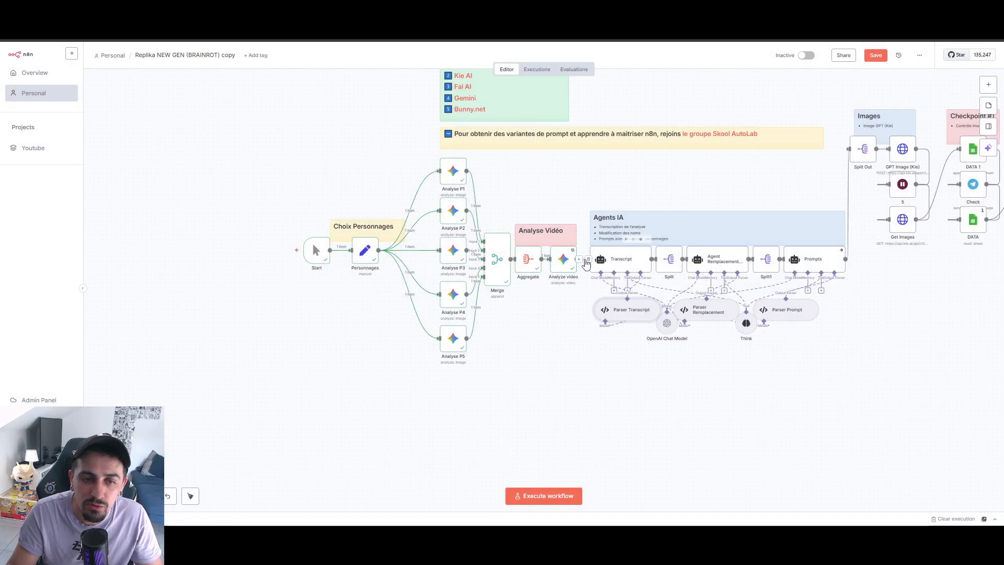
# Step: Execute the Transcript agent and inspect its OpenAI Chat Model and Think sub-nodes during the run
pyautogui.click(626, 240)
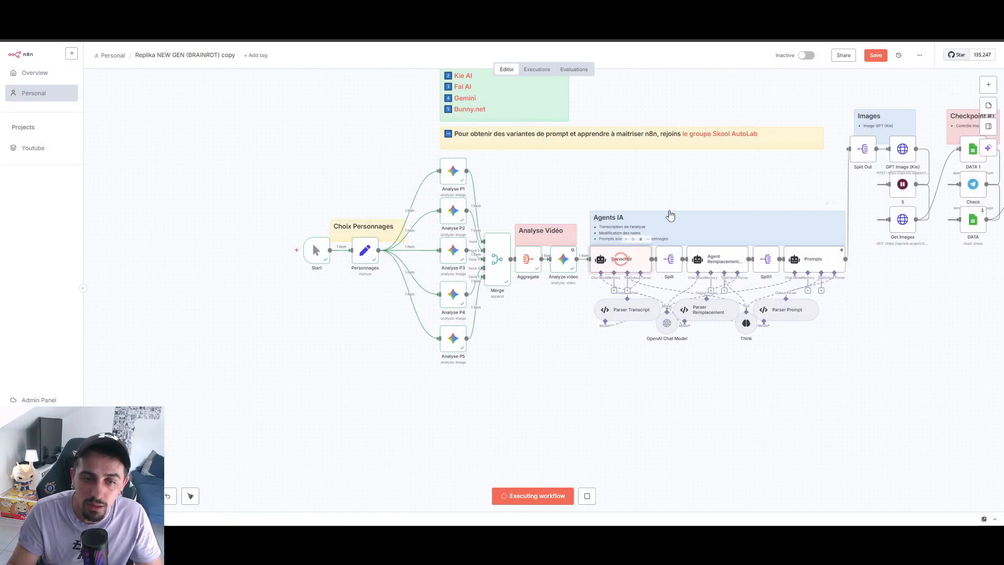
pyautogui.doubleClick(666, 323)
pyautogui.press('Escape')
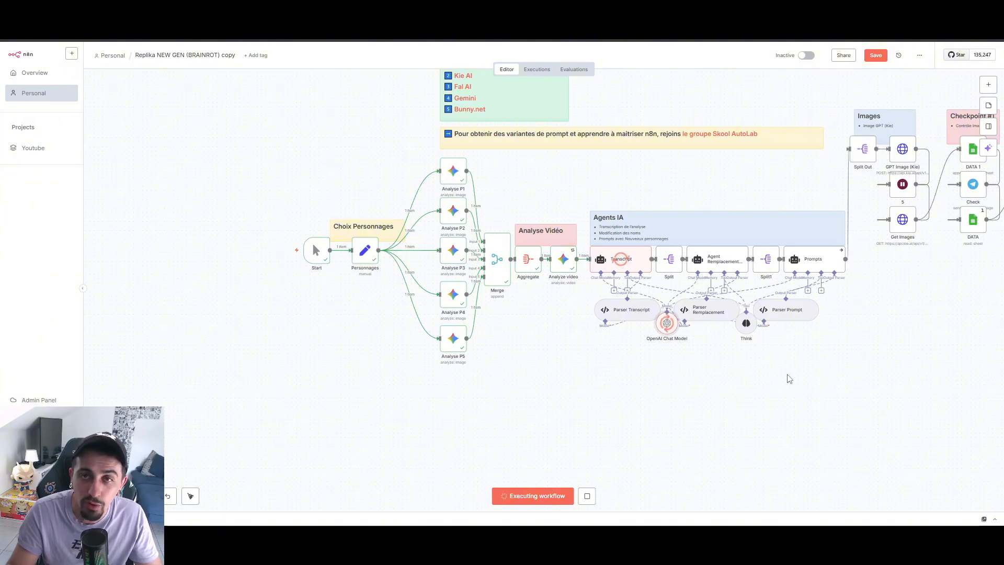
pyautogui.doubleClick(748, 323)
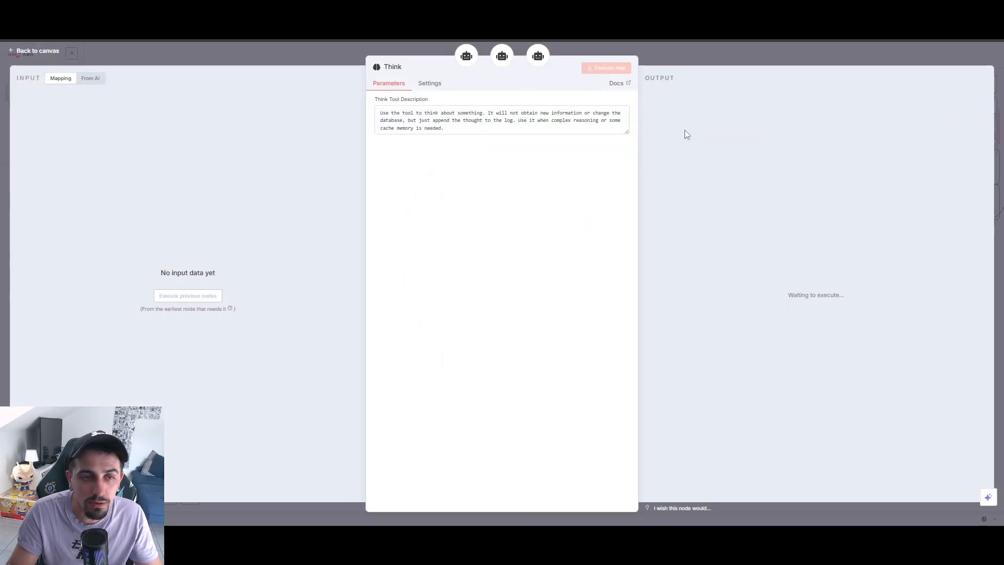
pyautogui.press('Escape')
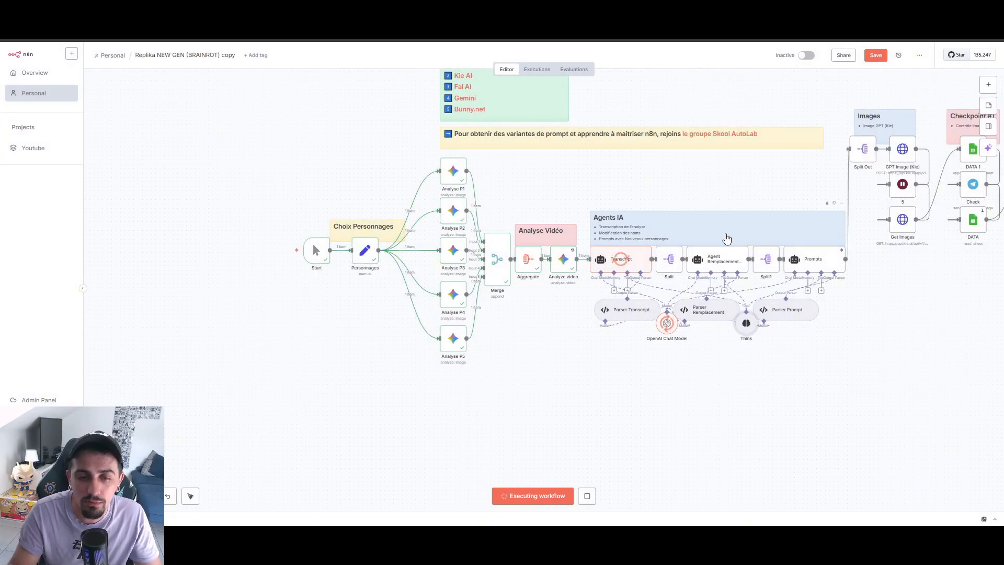
# Step: Open the Transcript node's results and fold and unfold the output and scenes levels to examine their structure
pyautogui.doubleClick(644, 260)
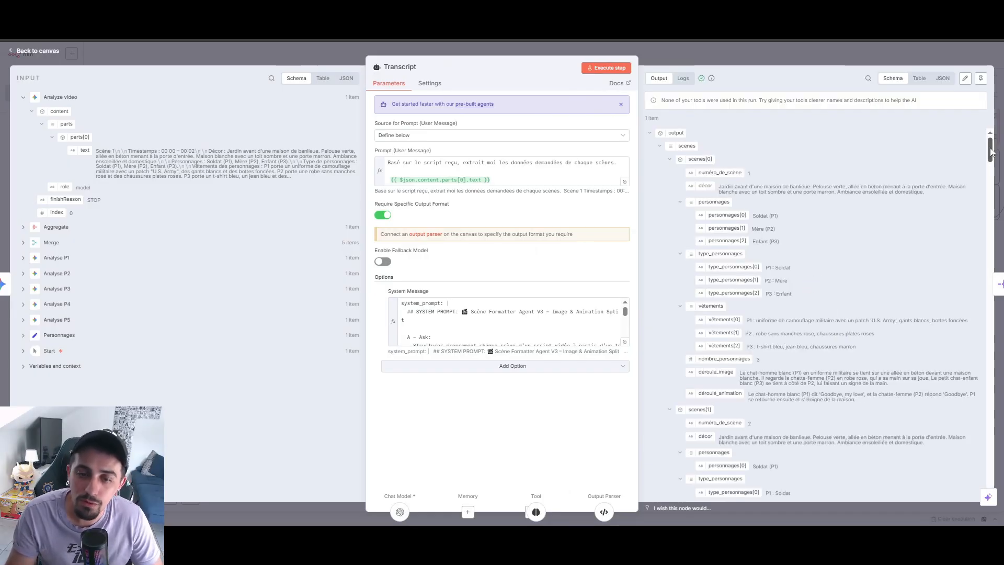
pyautogui.moveTo(991, 152); pyautogui.dragTo(995, 107)
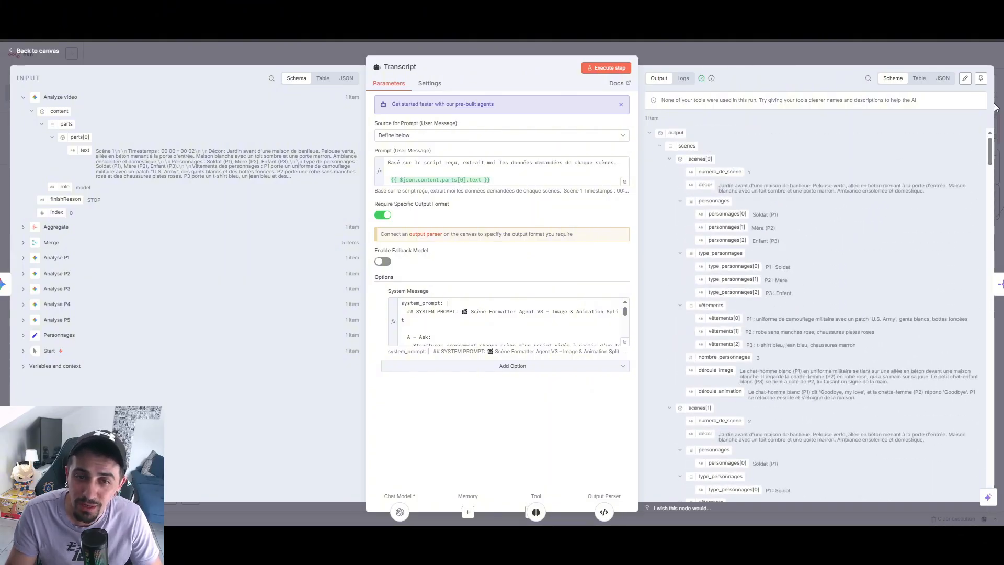
pyautogui.doubleClick(651, 134)
pyautogui.click(649, 134)
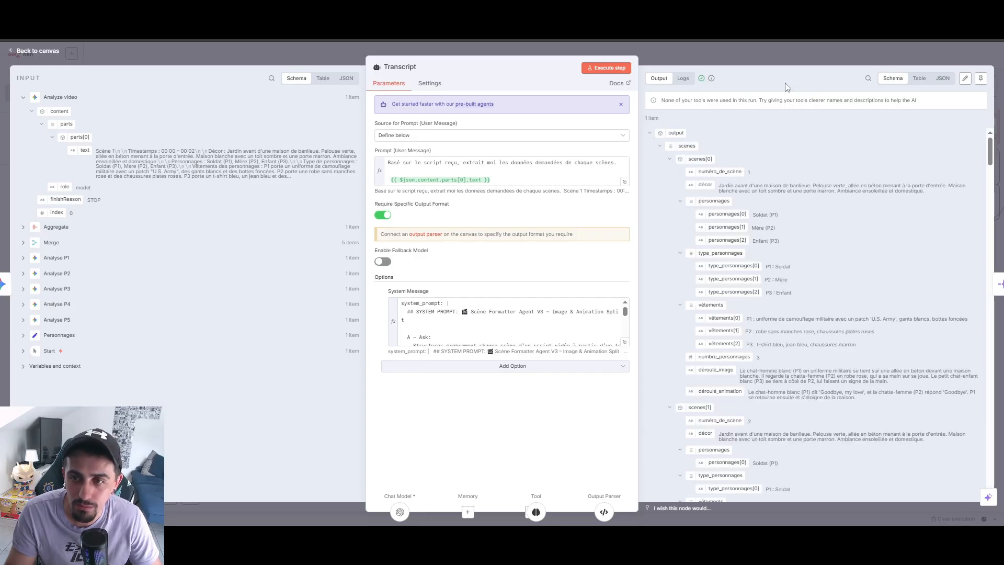
pyautogui.click(660, 147)
pyautogui.click(660, 147)
pyautogui.click(661, 147)
pyautogui.click(661, 147)
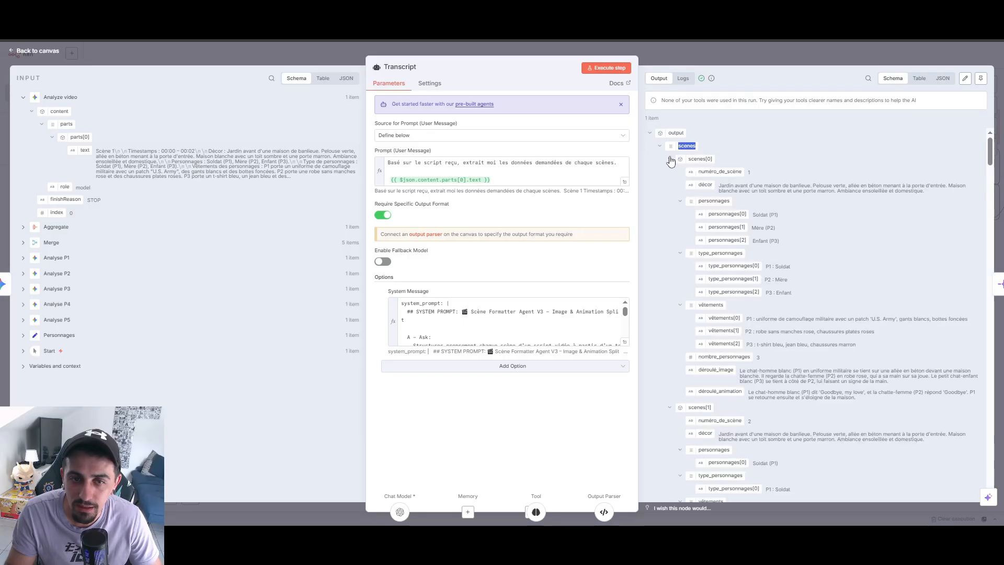
# Step: Collapse scenes[0] through scenes[4] in the Transcript output and look through the remaining scenes down to the end
pyautogui.click(669, 159)
pyautogui.click(670, 159)
pyautogui.click(670, 158)
pyautogui.click(670, 172)
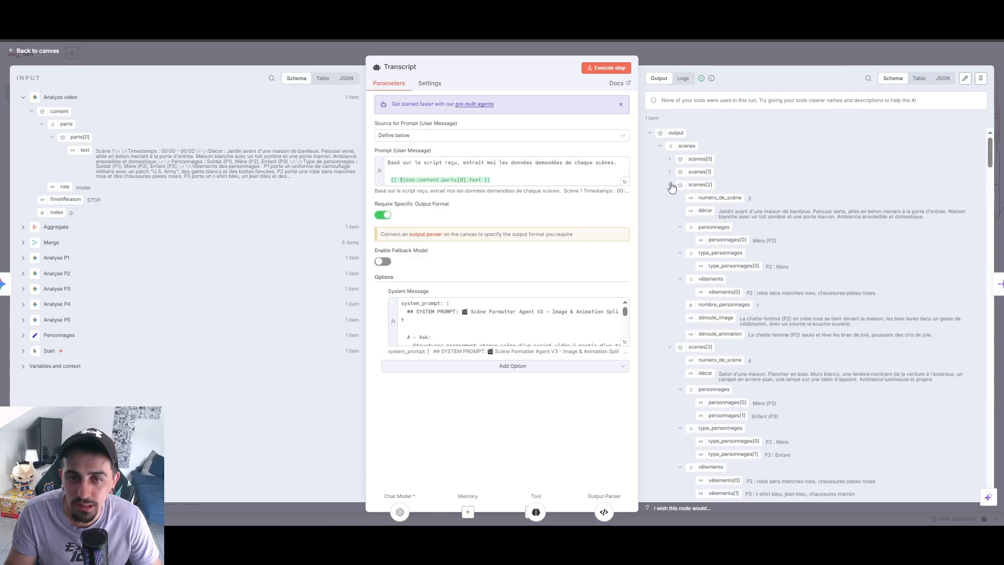
pyautogui.click(670, 184)
pyautogui.click(670, 198)
pyautogui.click(670, 211)
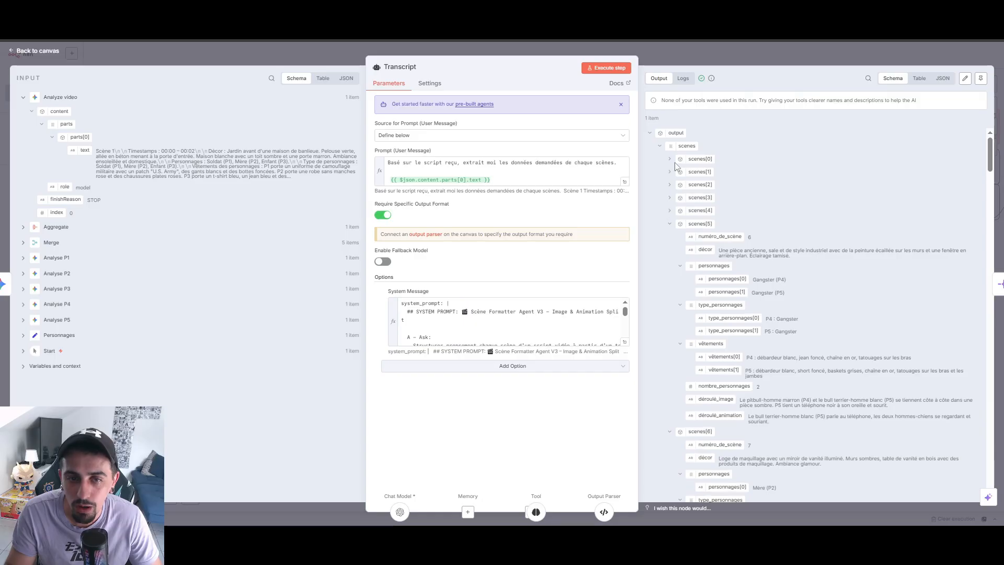
pyautogui.moveTo(989, 155); pyautogui.dragTo(970, 510)
pyautogui.moveTo(990, 477); pyautogui.dragTo(967, 129)
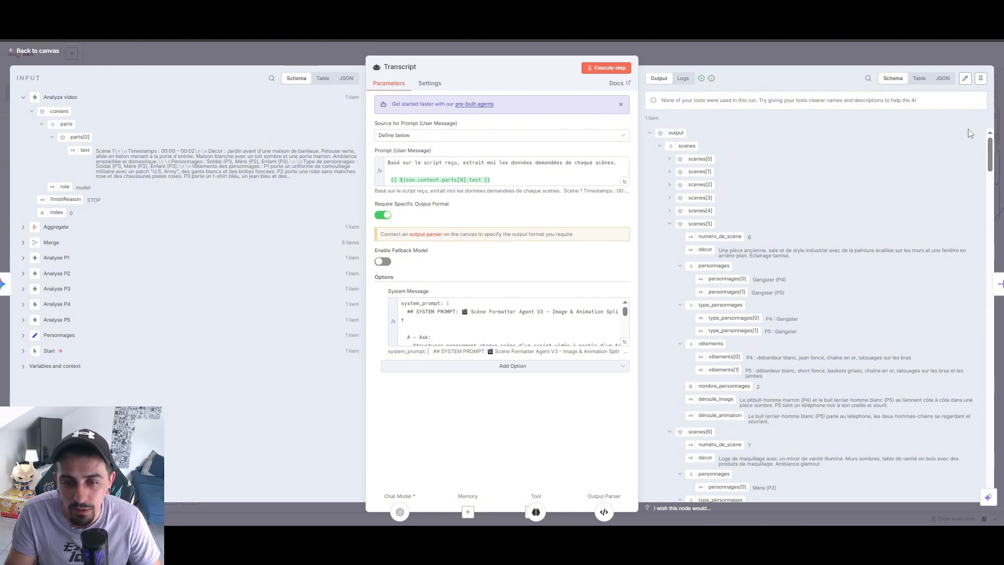
# Step: Expand scenes[0] and highlight its numéro_de_scène, personnages and type_personnages entries
pyautogui.click(669, 160)
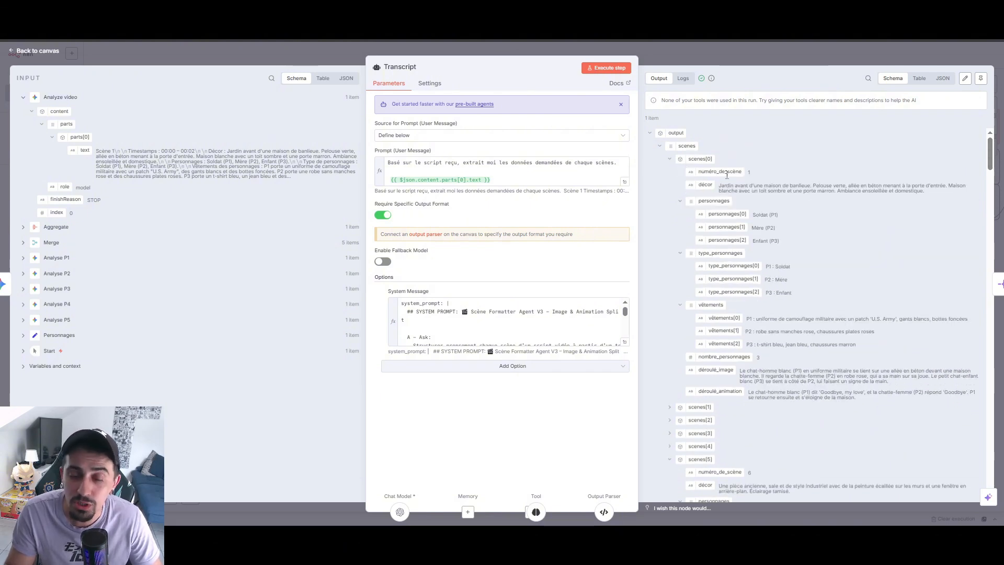
pyautogui.moveTo(701, 172); pyautogui.dragTo(751, 177)
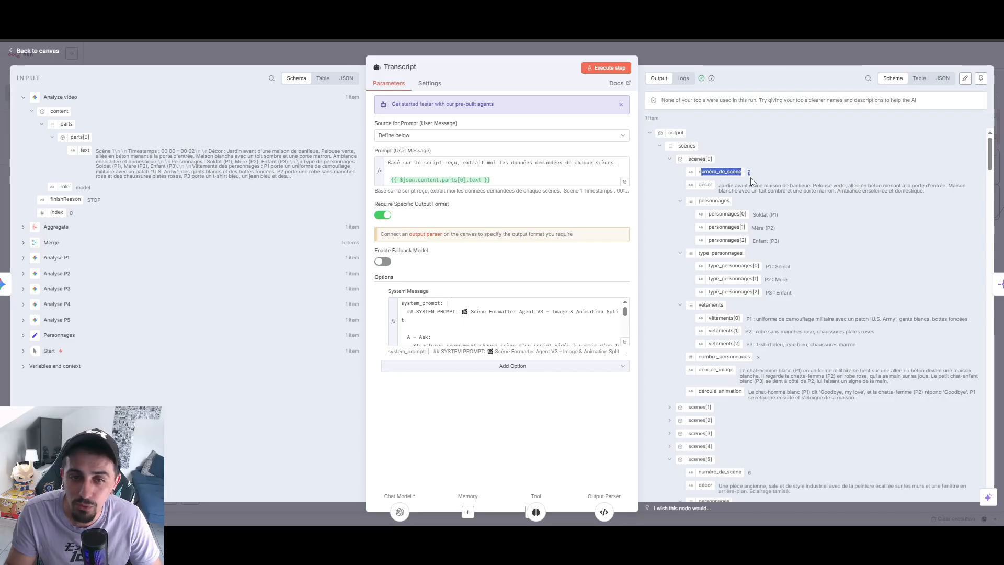
pyautogui.doubleClick(715, 202)
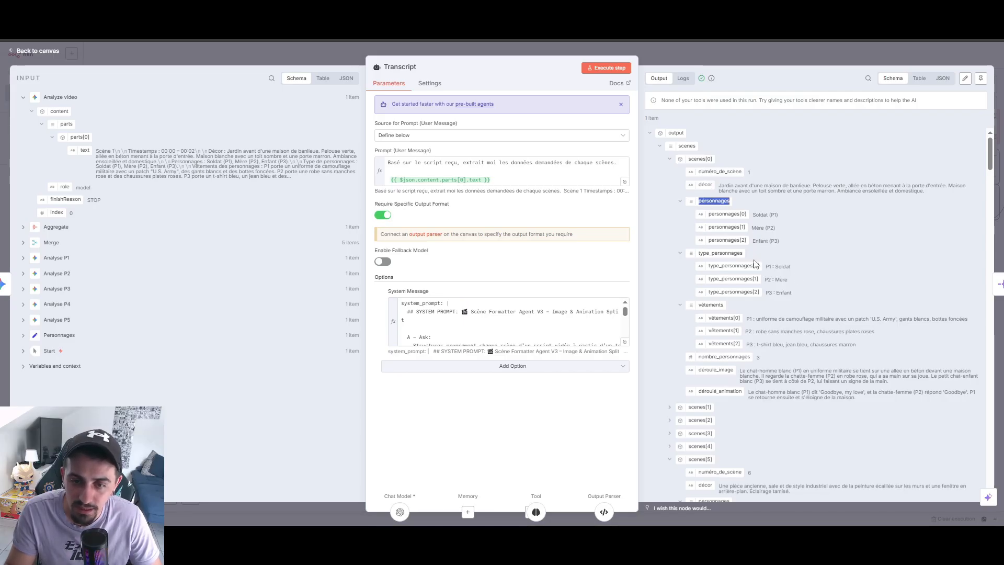
pyautogui.moveTo(761, 267); pyautogui.dragTo(783, 293)
pyautogui.click(779, 239)
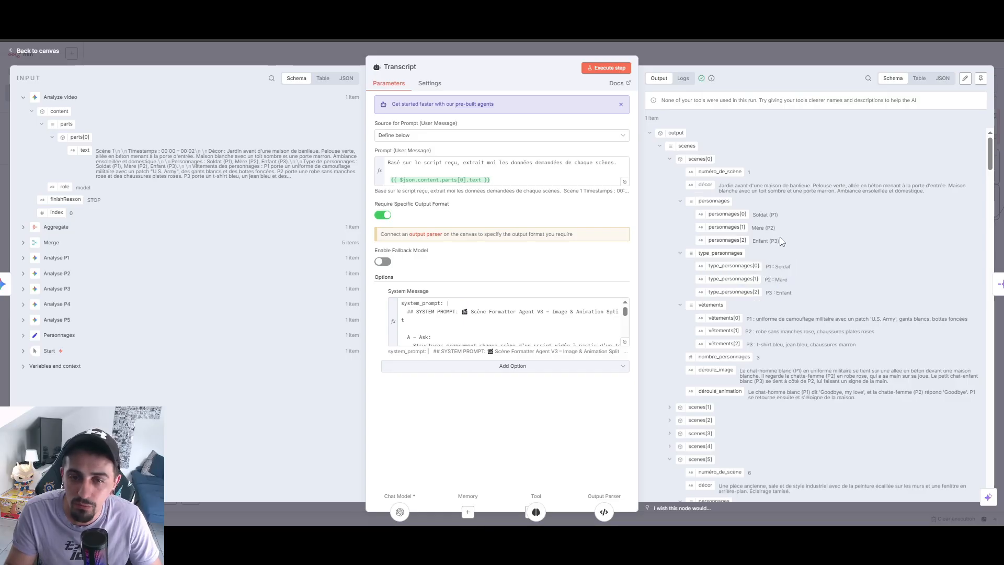
# Step: Compare the first scene's personnages values with its type_personnages values, highlighting the Soldat entries and the whole type_personnages group
pyautogui.tripleClick(775, 214)
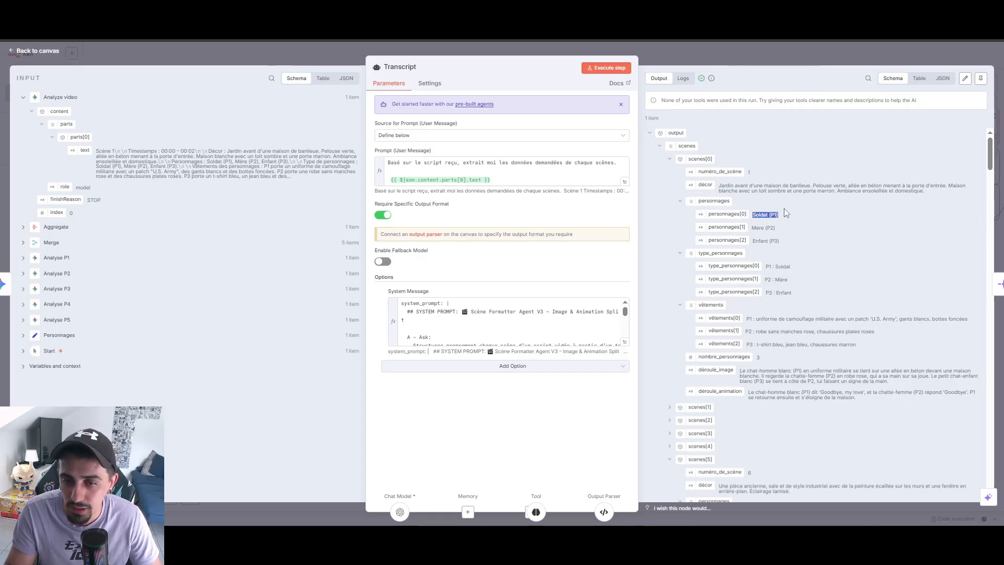
pyautogui.click(780, 263)
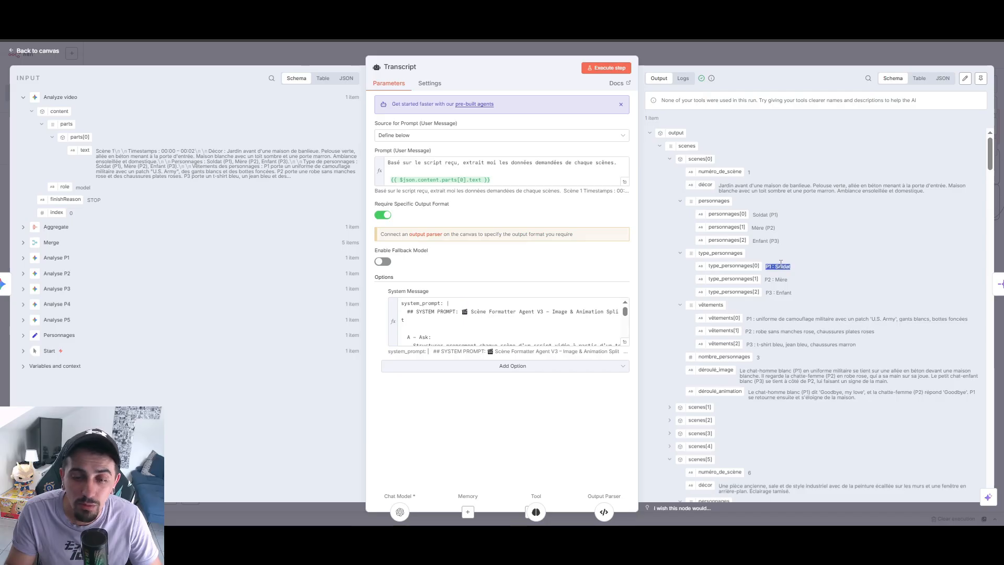
pyautogui.click(765, 227)
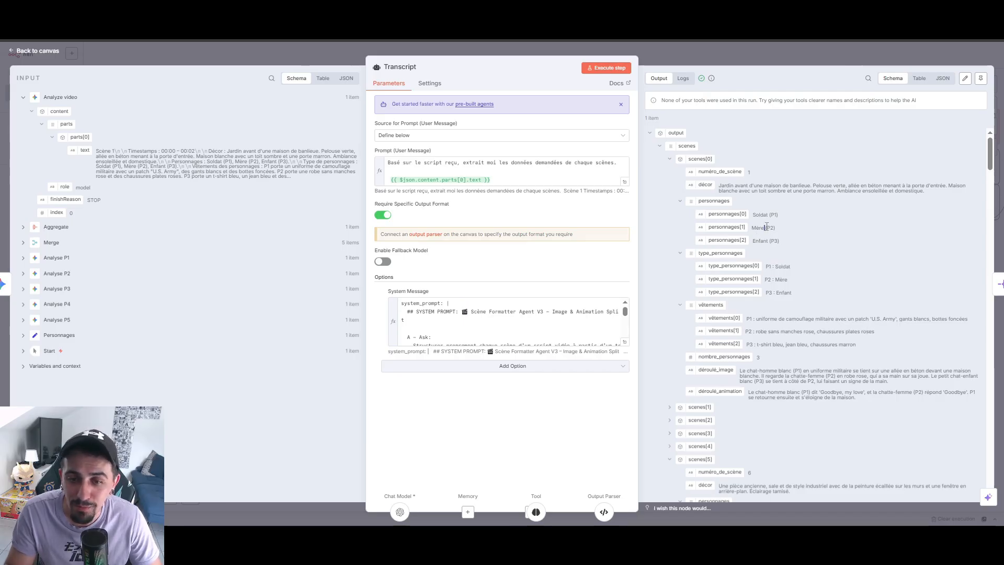
pyautogui.click(792, 285)
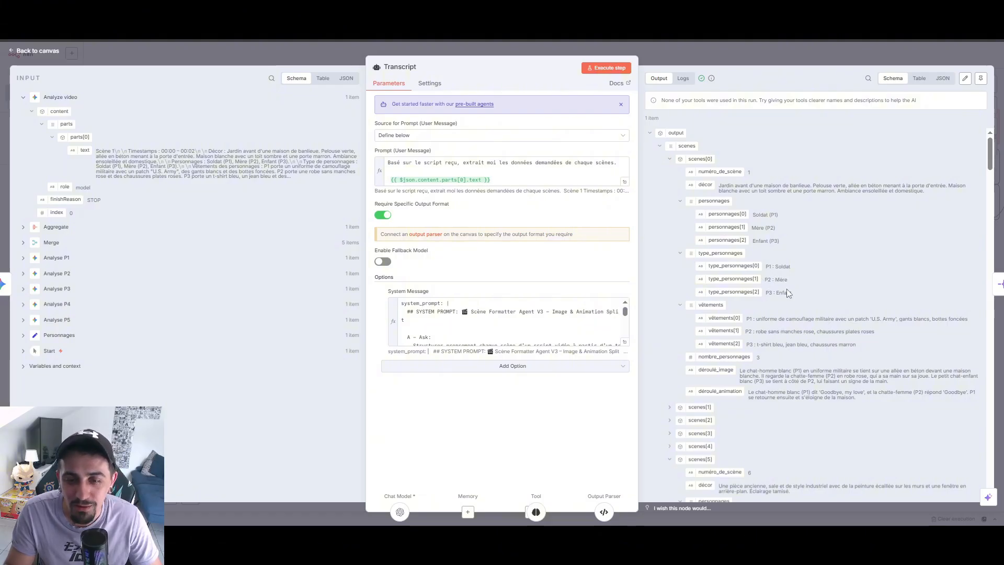
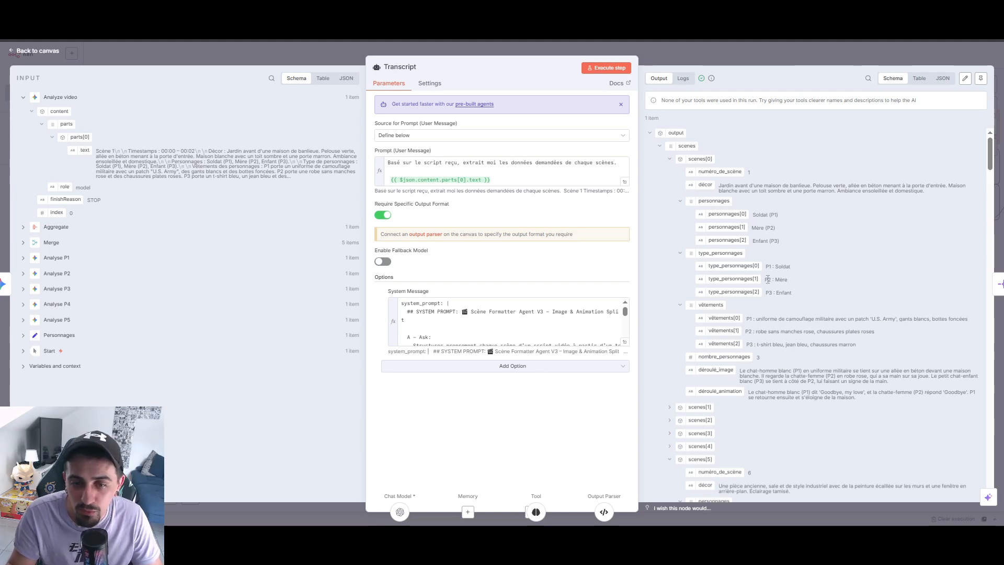
pyautogui.moveTo(681, 254); pyautogui.dragTo(823, 292)
pyautogui.click(828, 288)
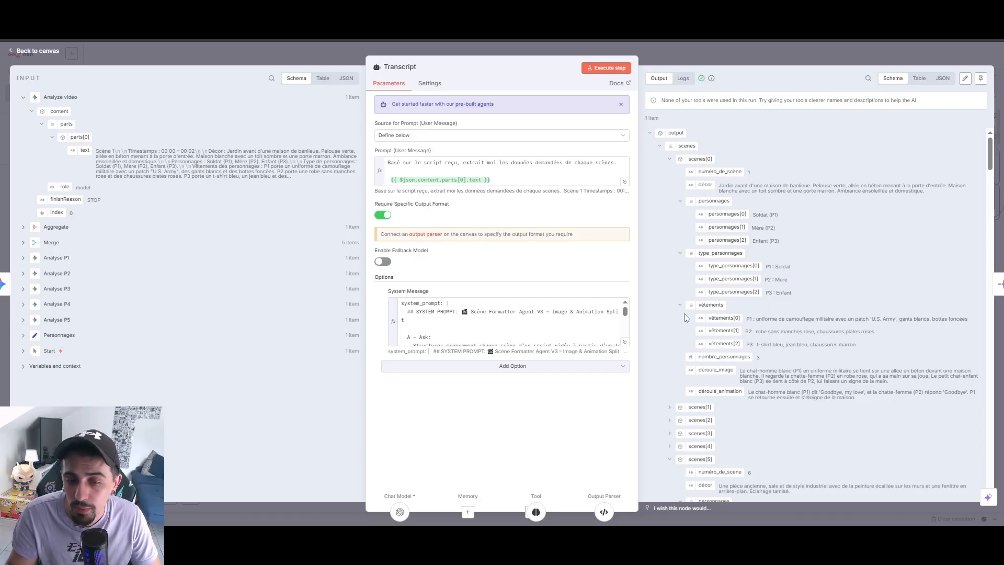
# Step: Highlight the first scene's three vêtements entries and its déroulé_image description
pyautogui.moveTo(864, 349); pyautogui.dragTo(672, 321)
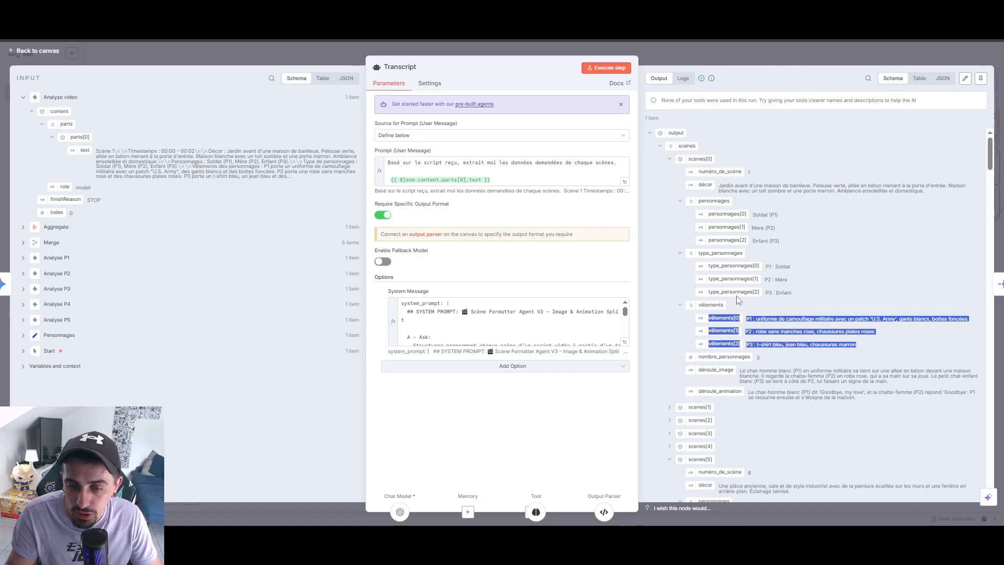
pyautogui.scroll(-2, 738, 299)
pyautogui.click(766, 265)
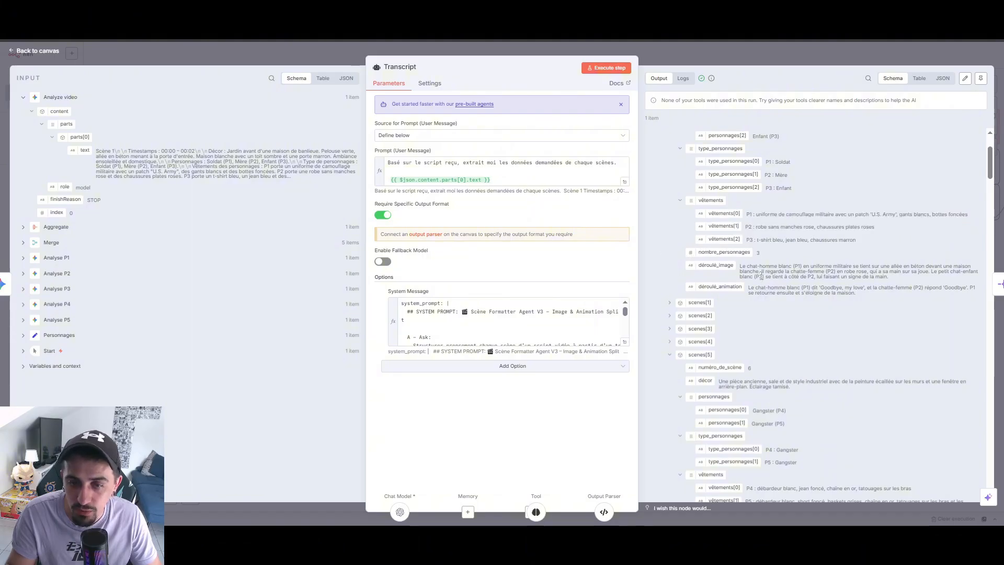
pyautogui.moveTo(698, 265); pyautogui.dragTo(908, 272)
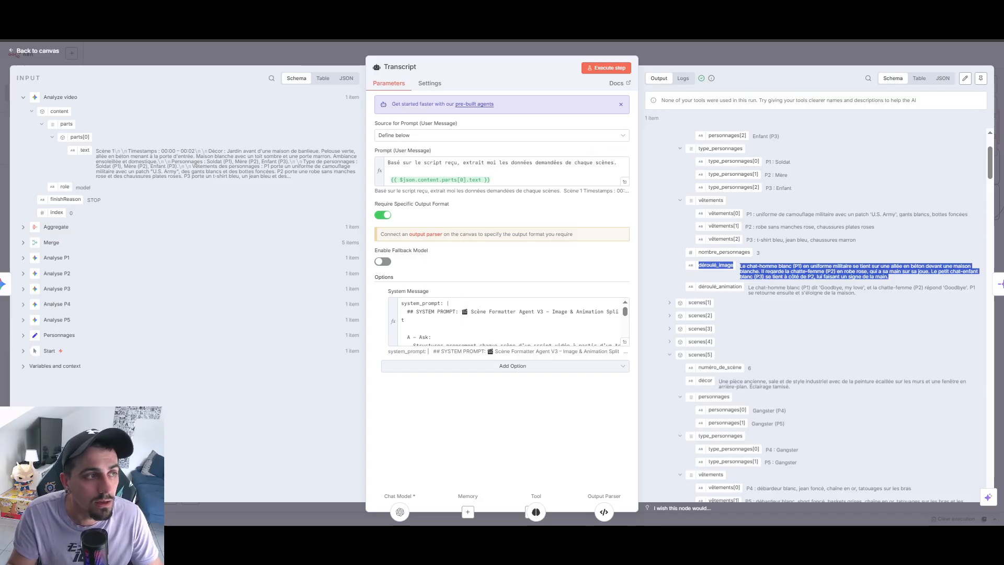
pyautogui.click(739, 265)
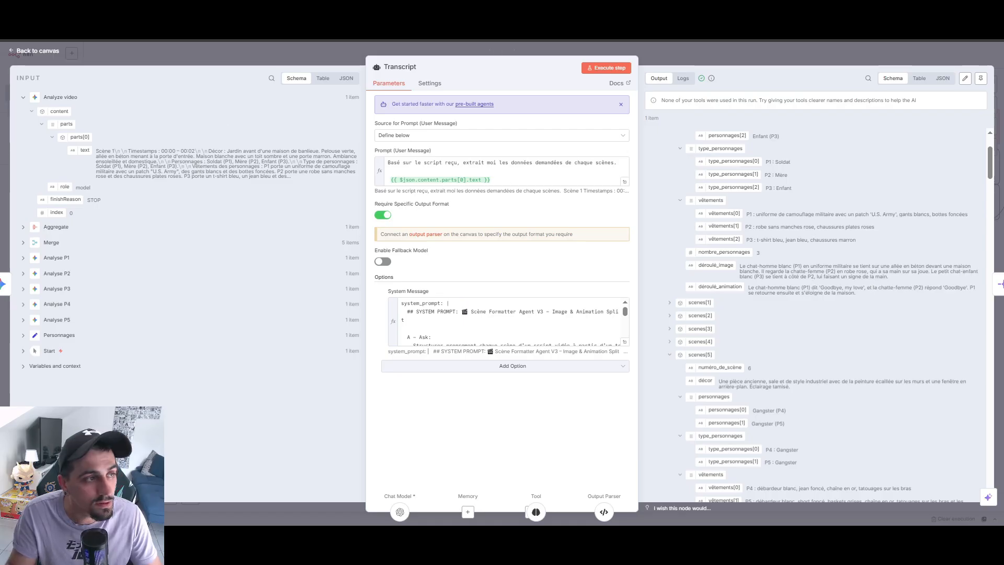
# Step: Switch to the original TikTok video, view its opening from the start, and compare it with the first scene's déroulé_image and déroulé_animation texts in n8n
pyautogui.click(90, 16)
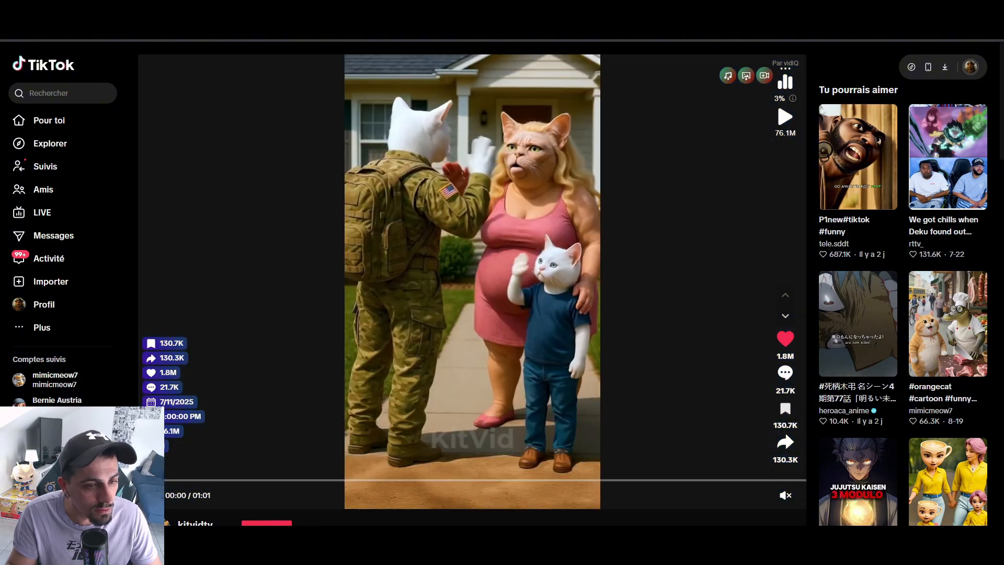
pyautogui.doubleClick(149, 479)
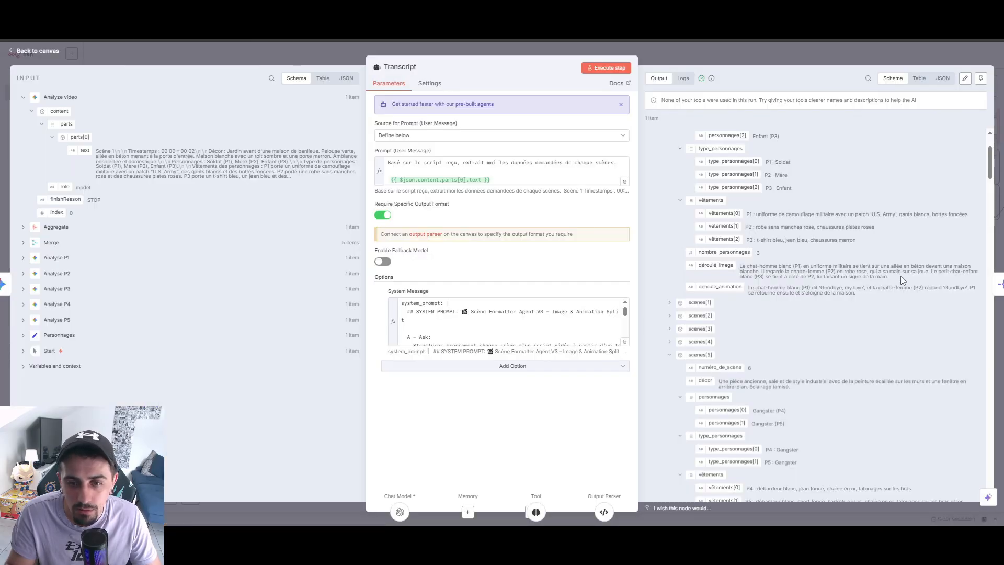
pyautogui.moveTo(901, 280); pyautogui.dragTo(741, 266)
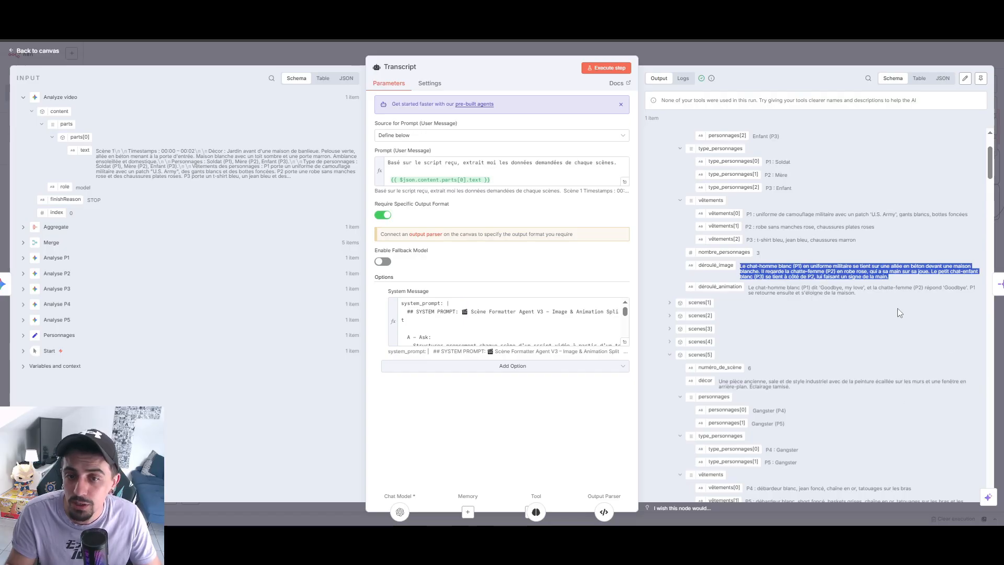
pyautogui.moveTo(748, 287); pyautogui.dragTo(881, 296)
pyautogui.click(869, 297)
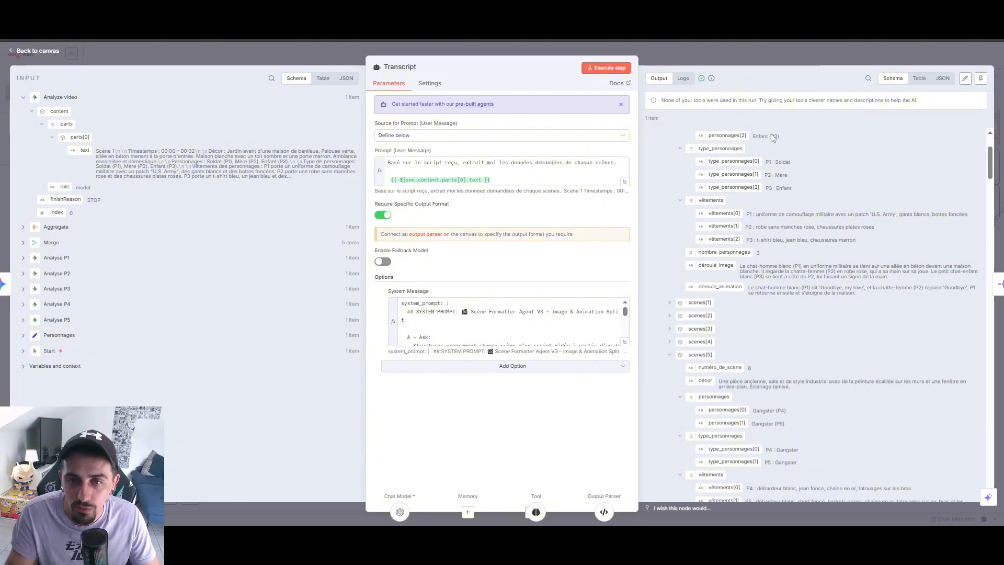
# Step: Examine the first scene's characters, clothing, image description and animation dialogue in the Transcript node's output
pyautogui.scroll(3, 769, 142)
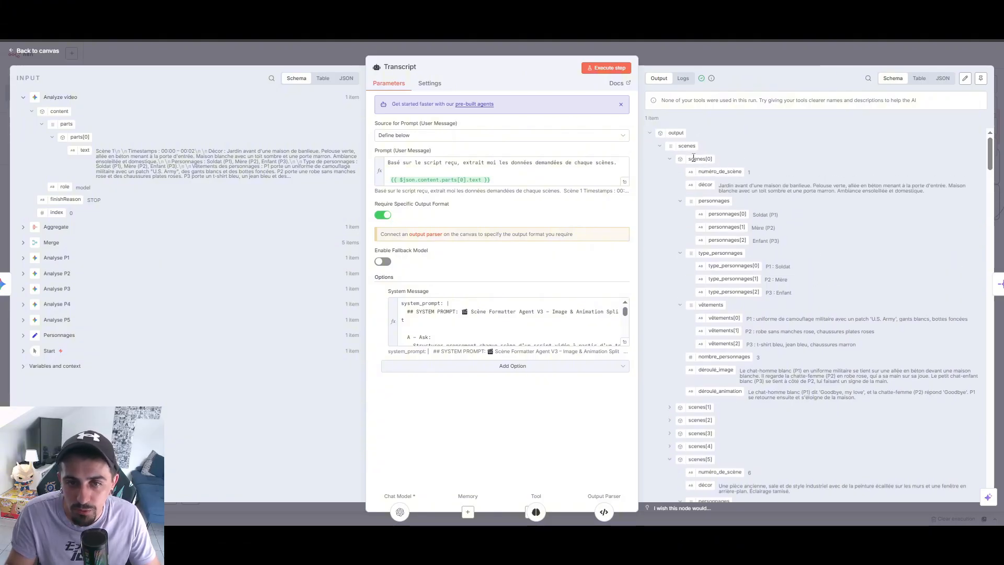
pyautogui.scroll(-5, 883, 278)
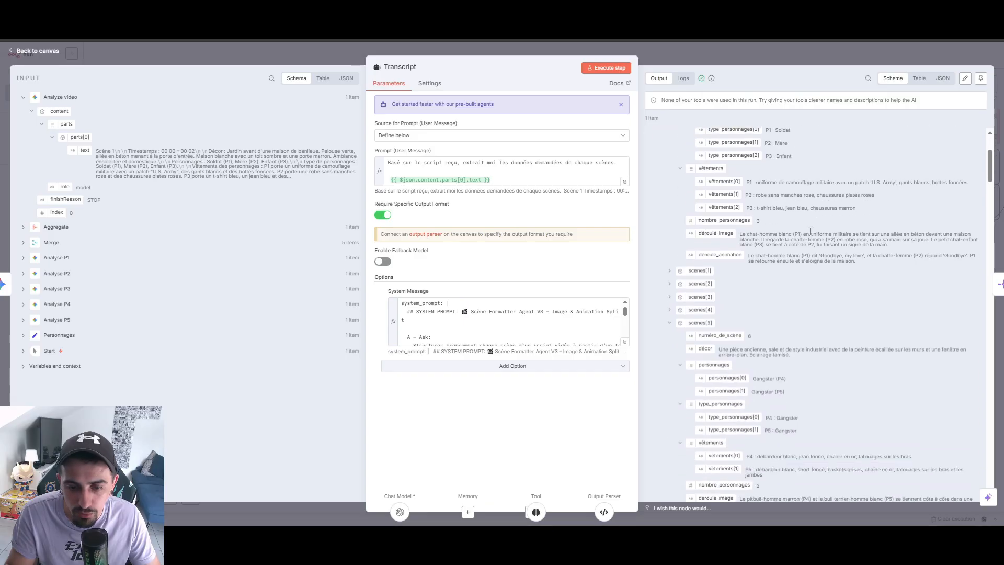
pyautogui.scroll(5, 883, 278)
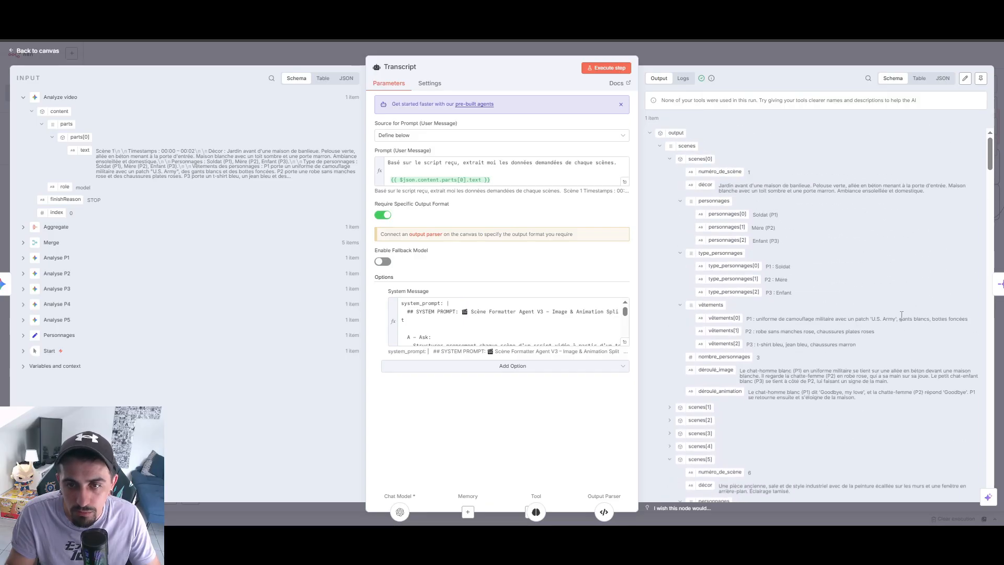
pyautogui.scroll(-2, 874, 402)
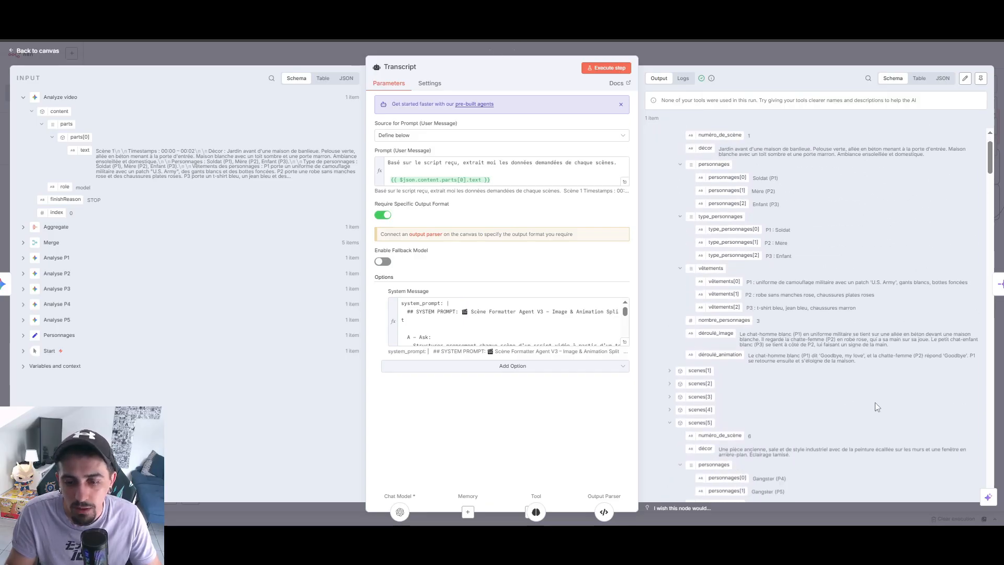
pyautogui.moveTo(865, 340); pyautogui.dragTo(826, 341)
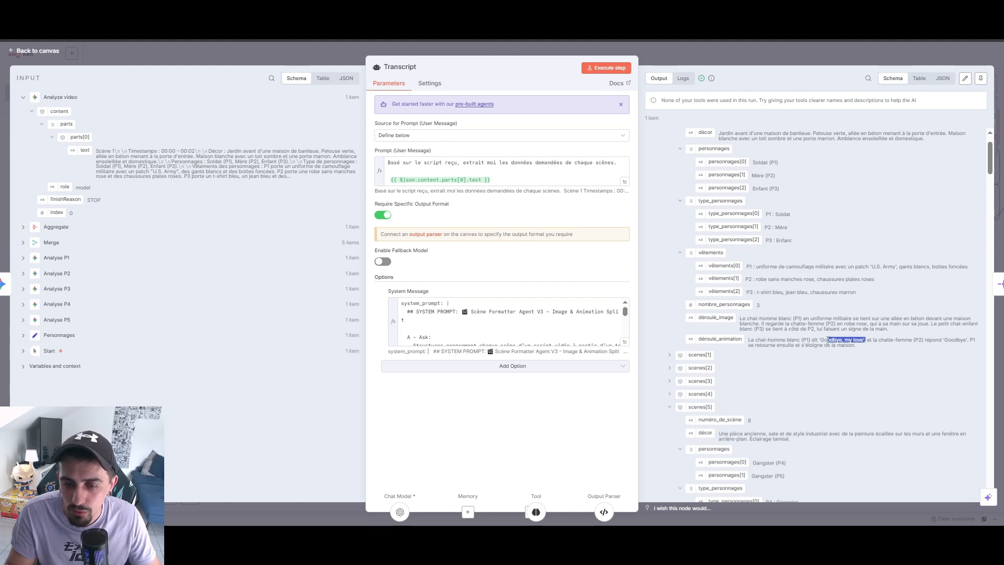
pyautogui.click(796, 339)
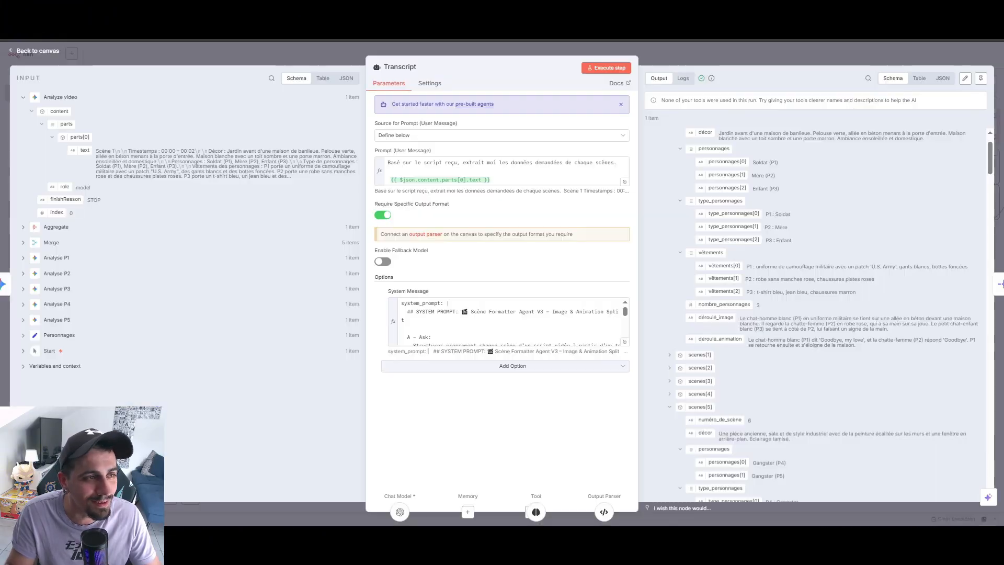
pyautogui.scroll(-2, 706, 293)
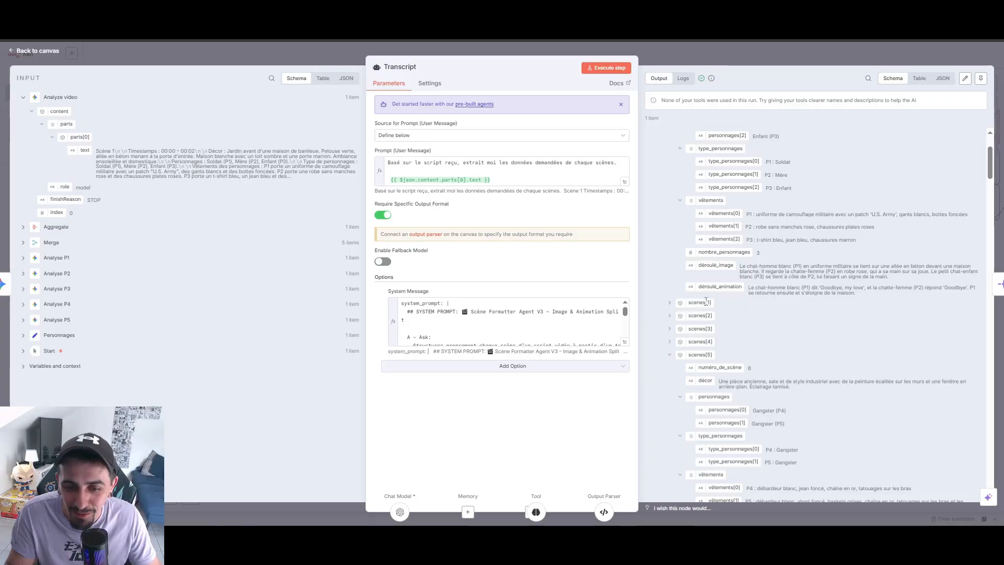
# Step: Expand scenes[1] in the Transcript output and compare its set and image description with the source TikTok video
pyautogui.click(670, 303)
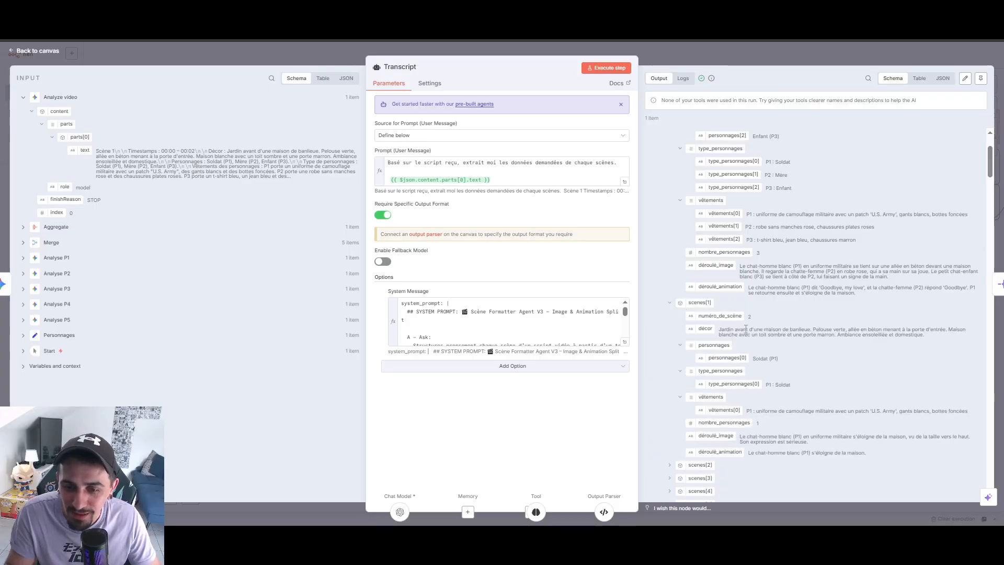
pyautogui.moveTo(775, 329); pyautogui.dragTo(877, 336)
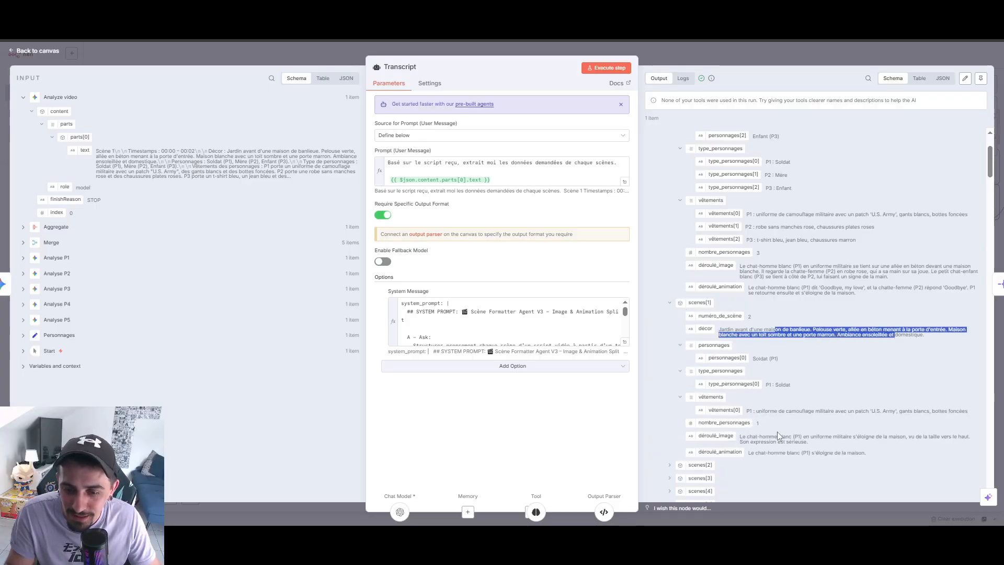
pyautogui.moveTo(788, 437); pyautogui.dragTo(814, 437)
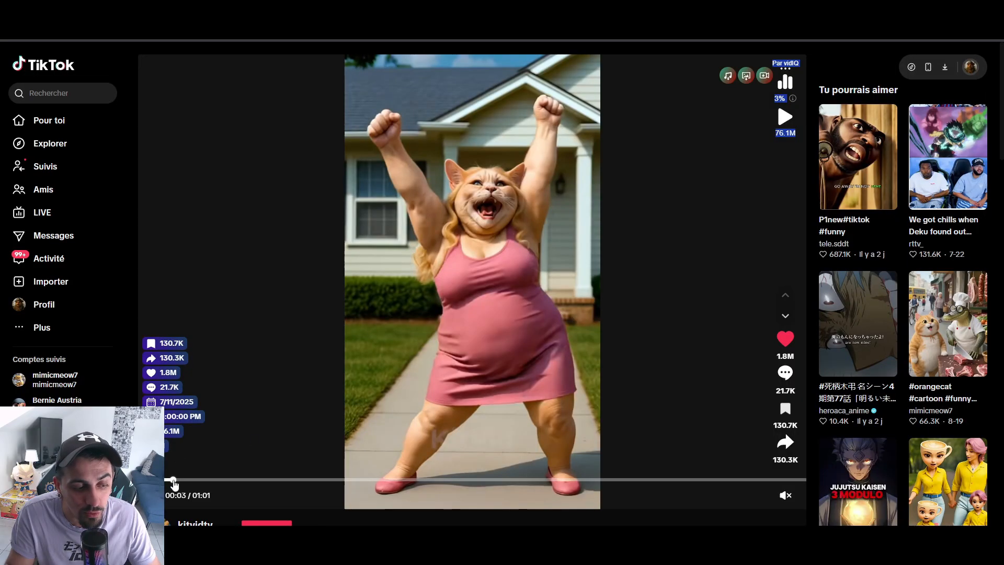
pyautogui.click(168, 480)
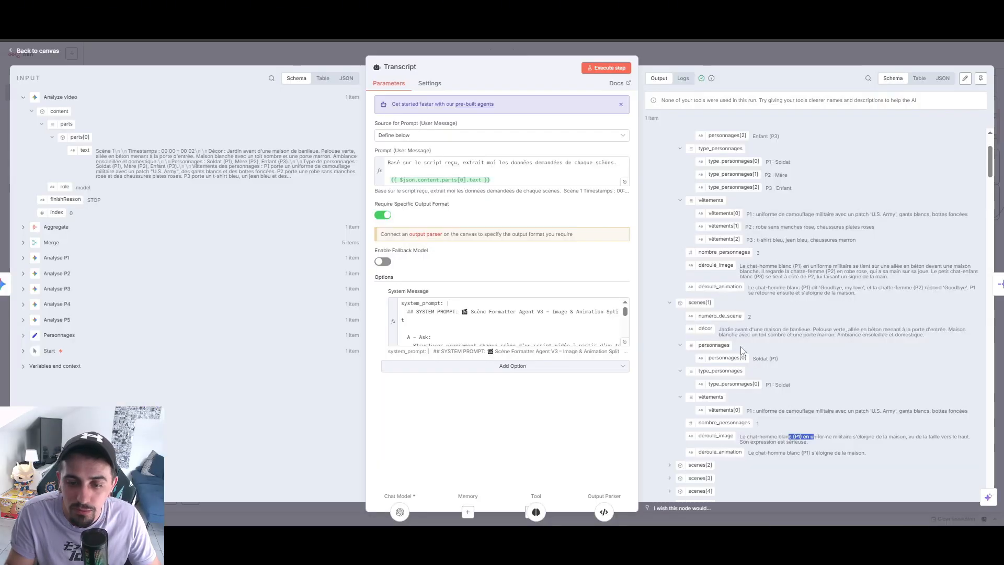
# Step: Expand scenes[2] in the Transcript output, examine its déroulé_image description, and return to the canvas
pyautogui.scroll(-3, 740, 346)
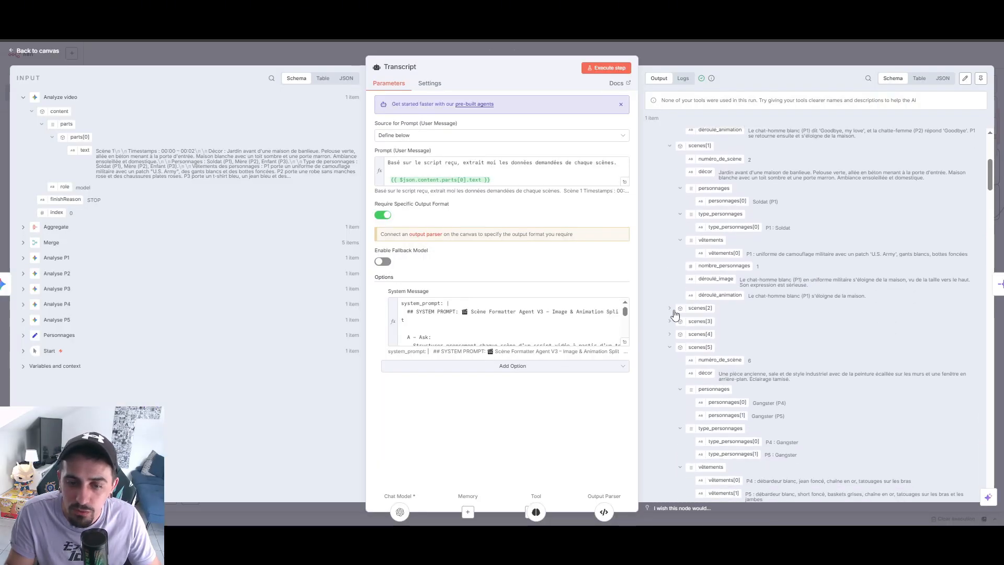
pyautogui.click(673, 312)
pyautogui.scroll(-2, 792, 329)
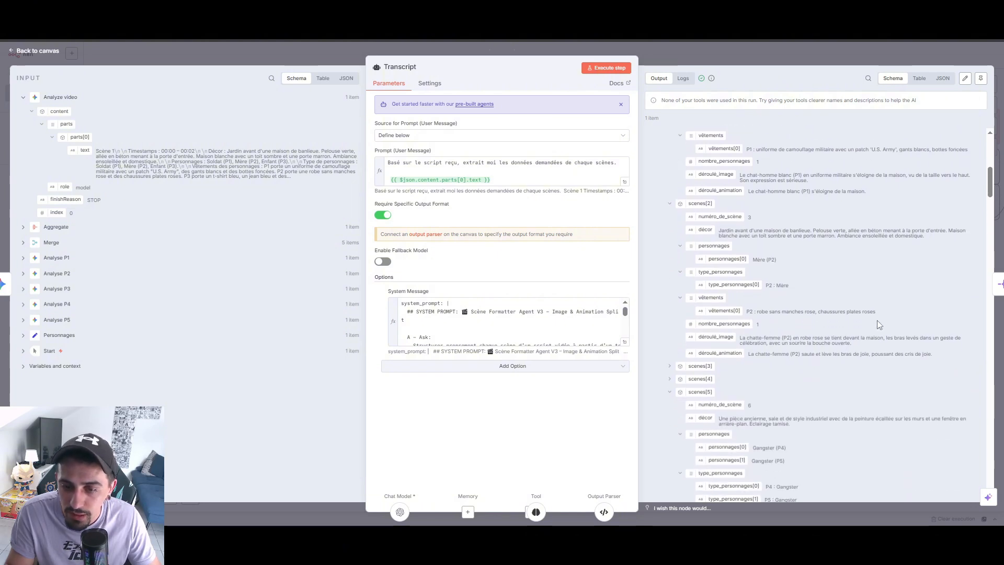
pyautogui.moveTo(742, 336); pyautogui.dragTo(857, 346)
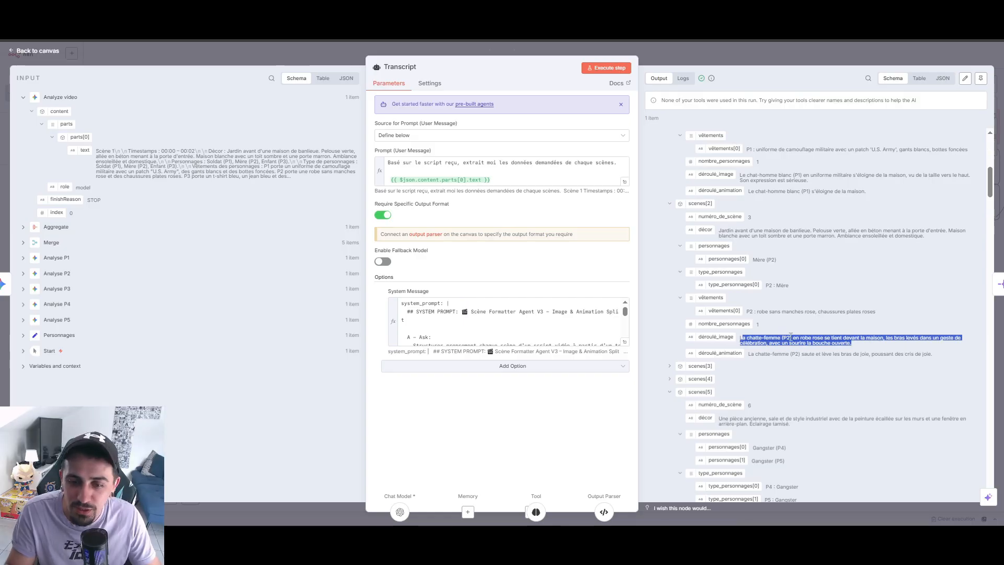
pyautogui.click(864, 343)
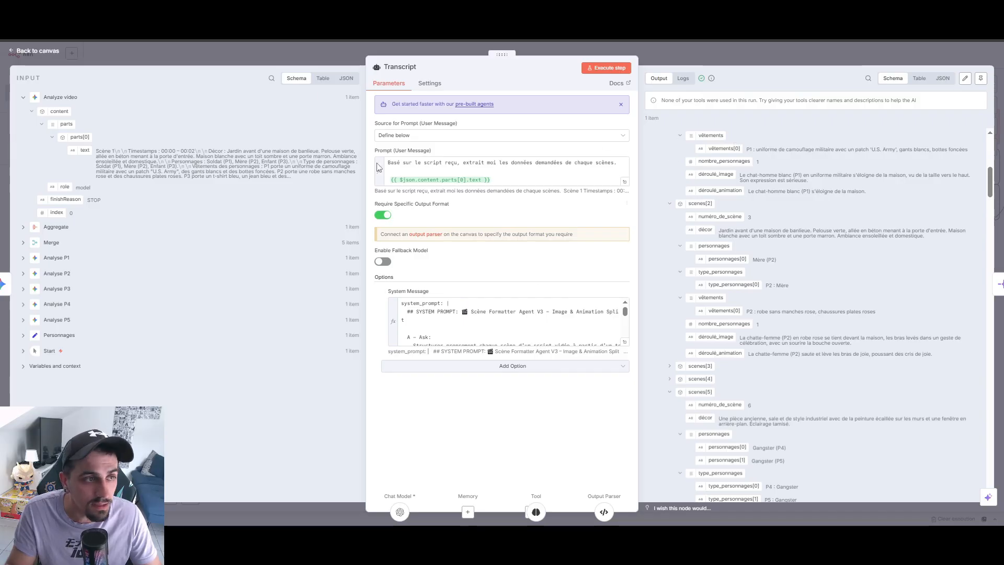
pyautogui.click(741, 62)
# Step: Check the Split node's configuration and the scenes list in the Transcript node's output, closing both nodes
pyautogui.doubleClick(675, 263)
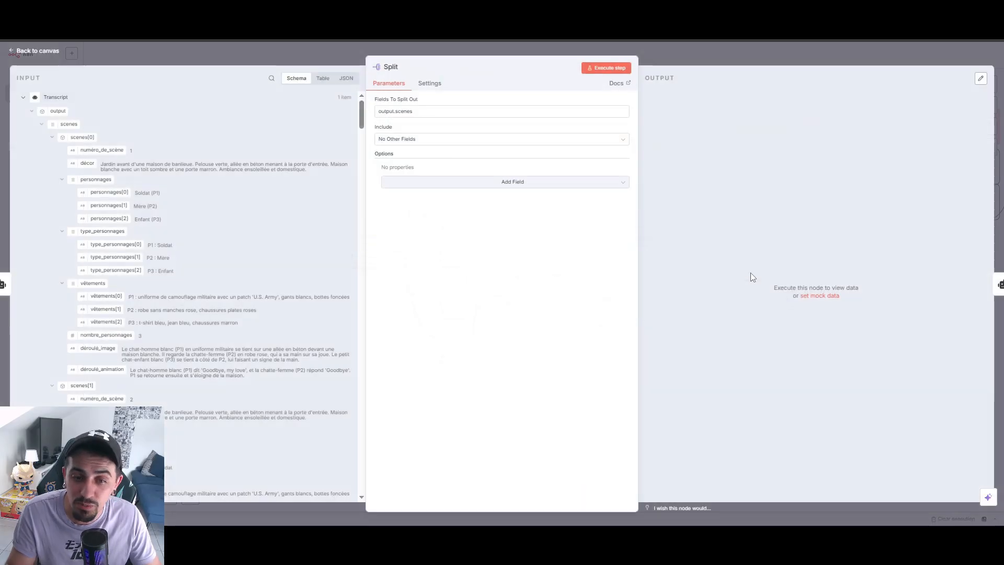
pyautogui.press('Escape')
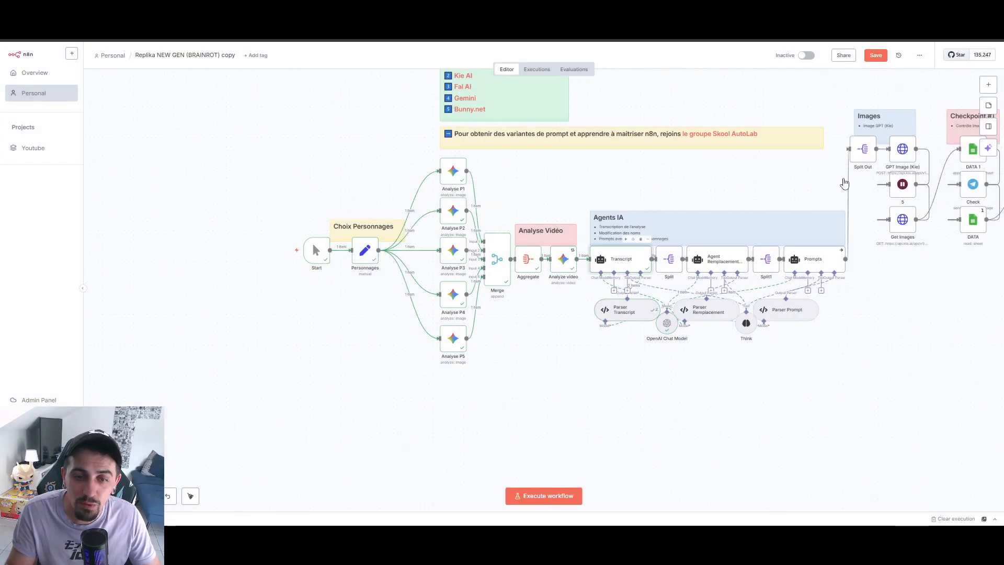
pyautogui.doubleClick(621, 258)
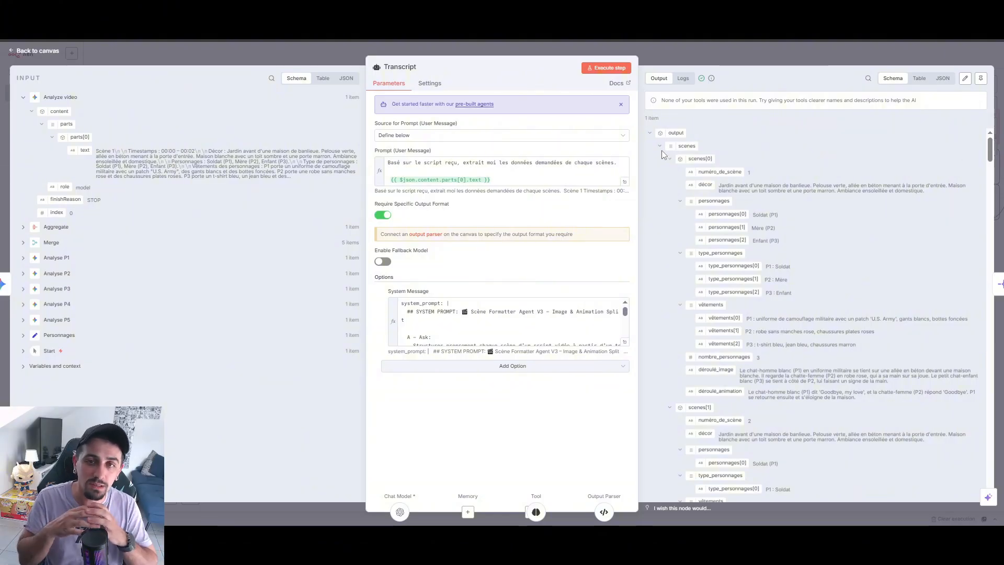
pyautogui.click(772, 58)
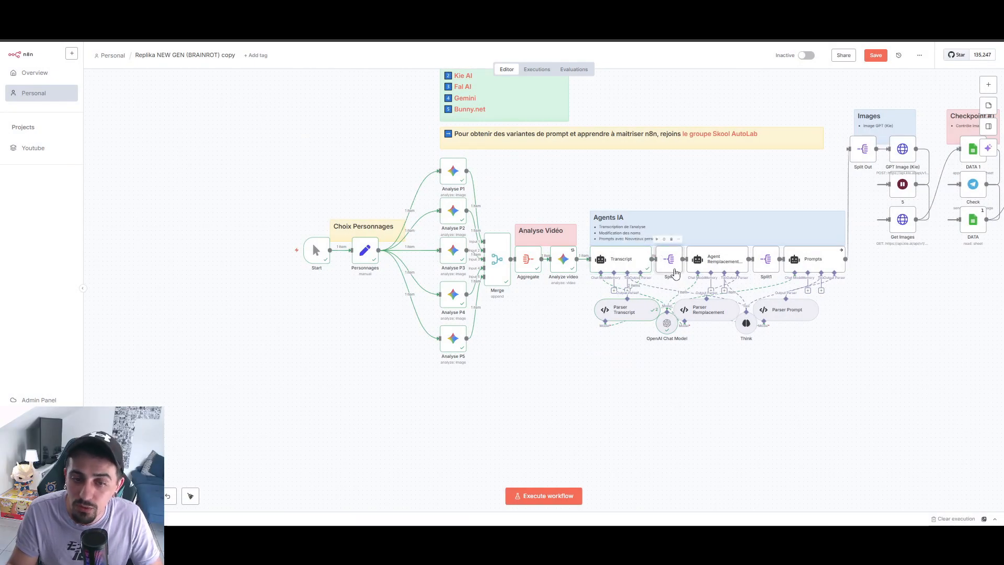
# Step: Set the Split node's field to split out to output.scenes and execute the node
pyautogui.doubleClick(669, 258)
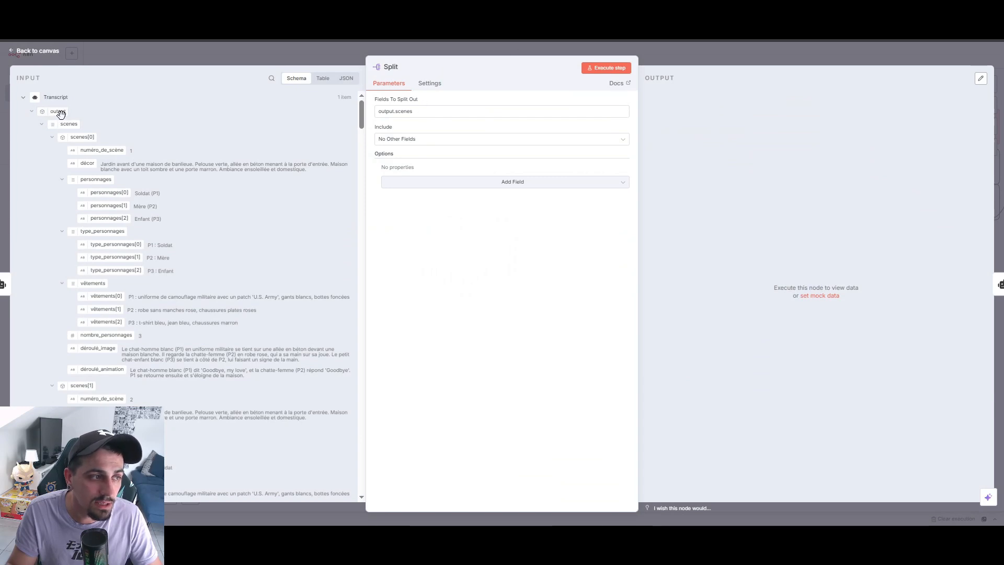
pyautogui.moveTo(60, 111); pyautogui.dragTo(465, 112)
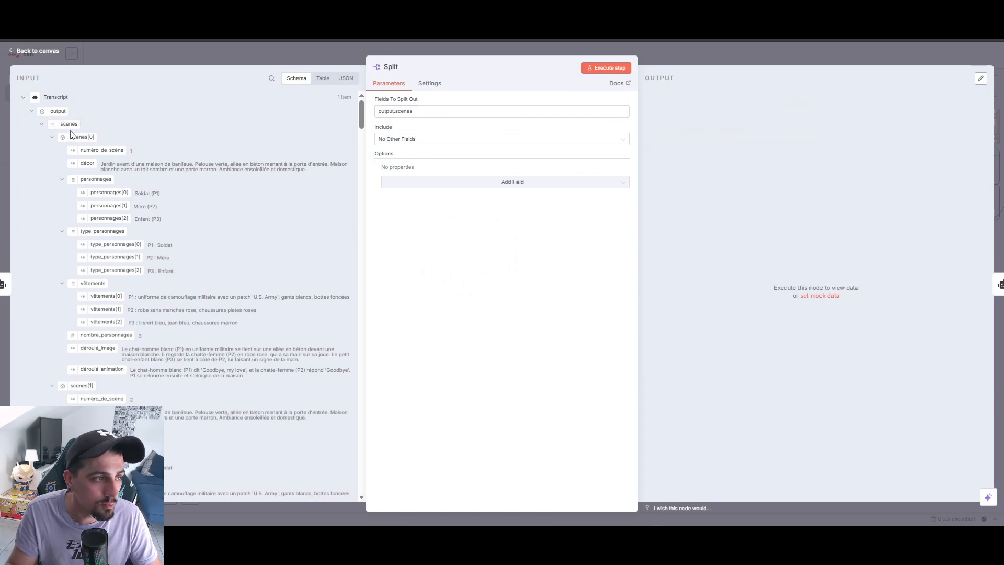
pyautogui.moveTo(69, 123); pyautogui.dragTo(482, 112)
pyautogui.click(49, 188)
pyautogui.press('BackSpace')
pyautogui.press('BackSpace')
pyautogui.press('BackSpace')
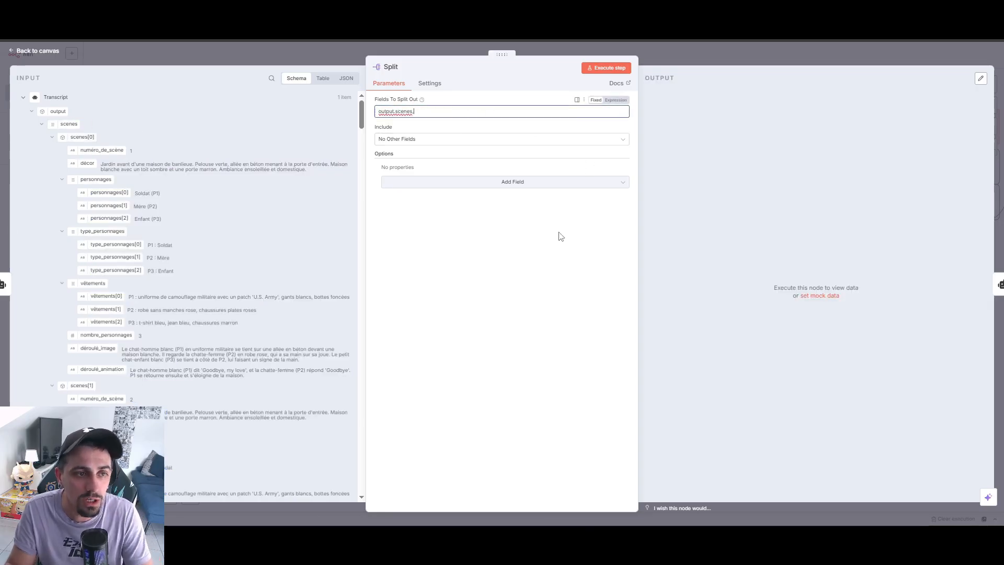
pyautogui.click(618, 68)
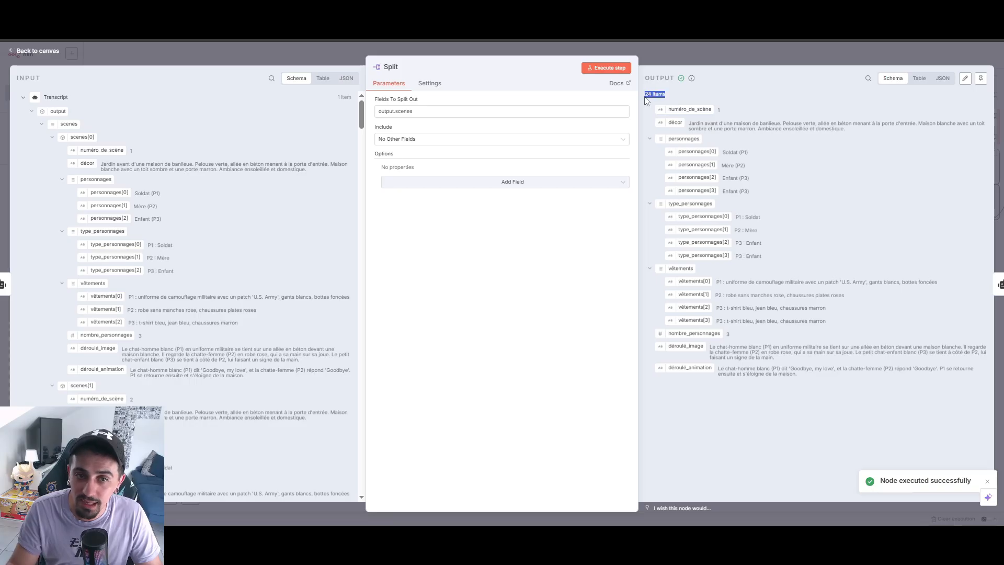
# Step: Review the Split node's output in table view, switch back to schema view, and return to the canvas
pyautogui.click(918, 78)
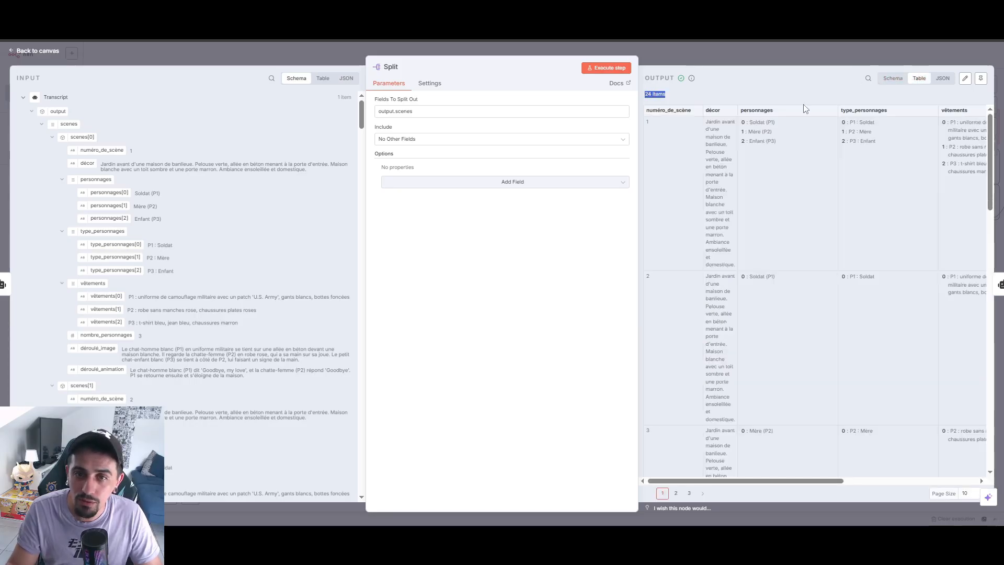
pyautogui.moveTo(990, 160); pyautogui.dragTo(998, 358)
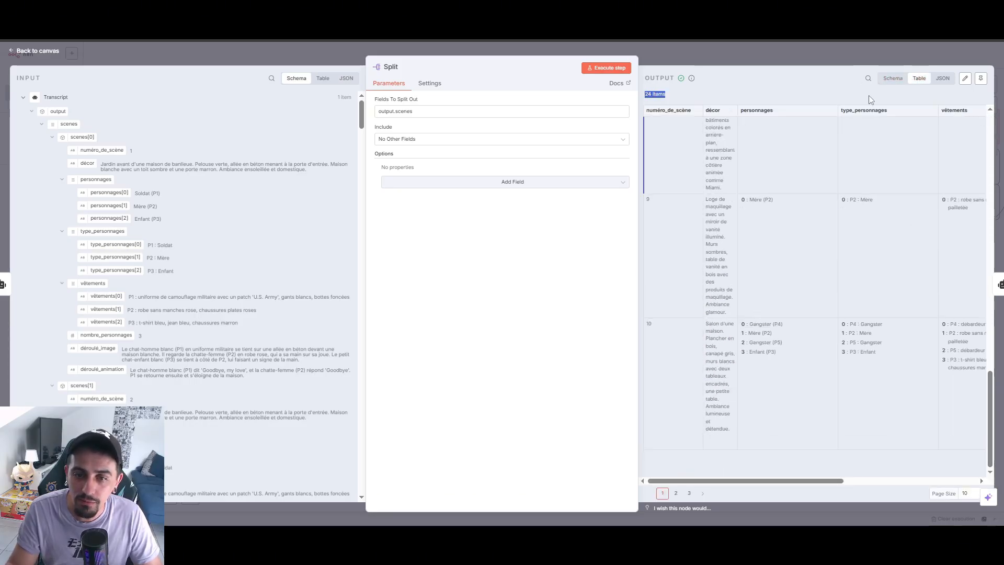
pyautogui.click(892, 79)
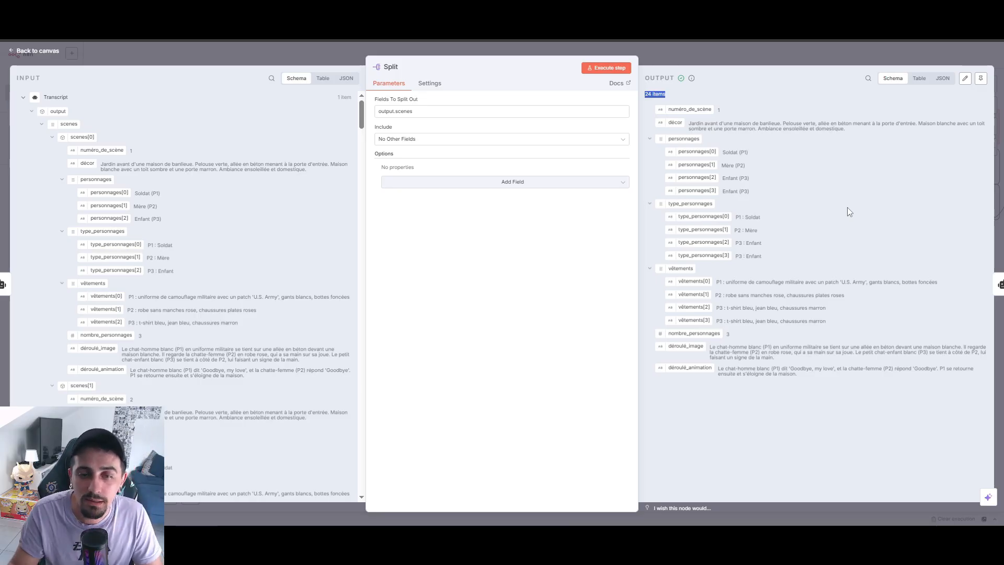
pyautogui.moveTo(723, 123); pyautogui.dragTo(730, 123)
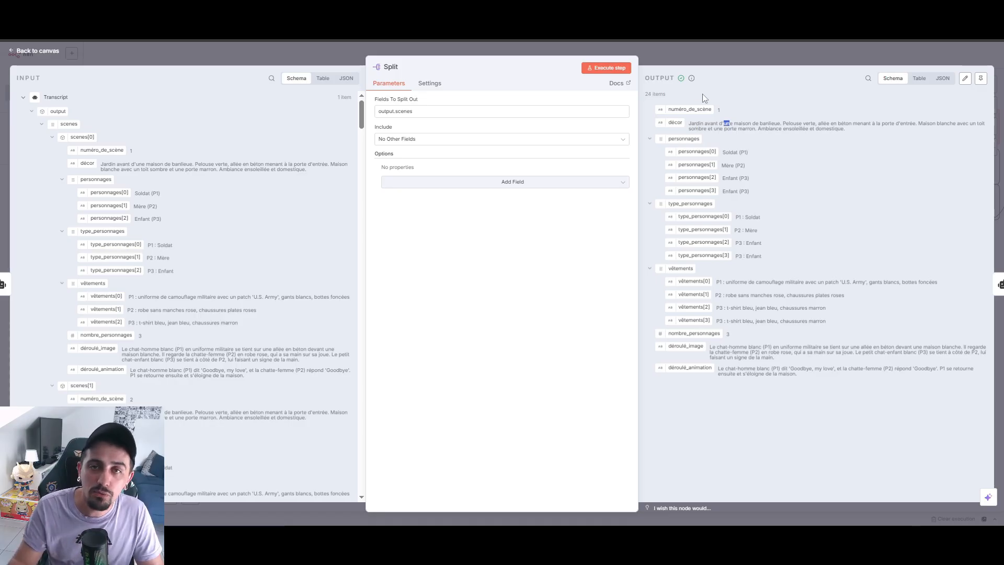
pyautogui.click(760, 54)
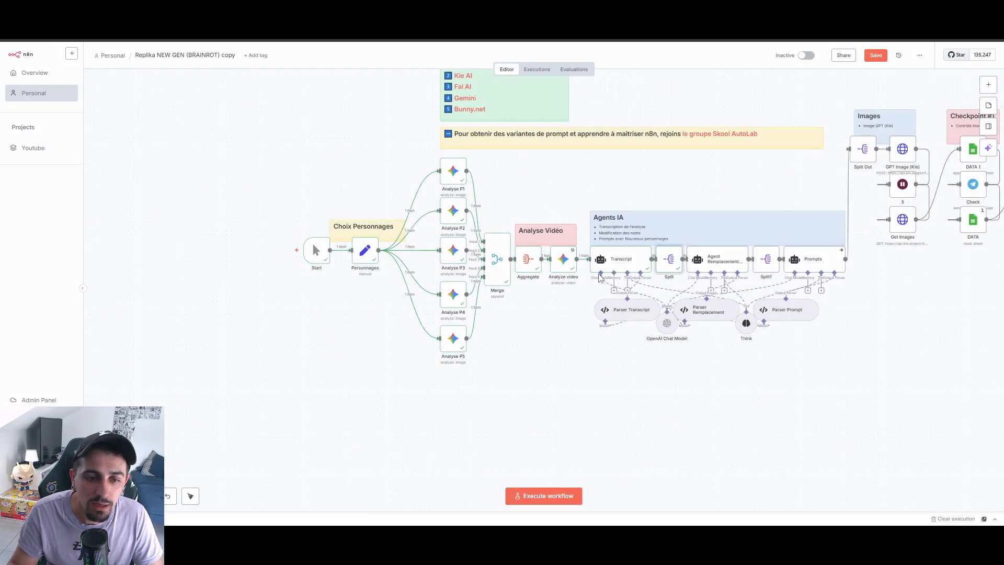
# Step: Expand the user prompt of the Agent Remplacement & Costumes node, page through its resolved result for the scene items, and close the expression editor
pyautogui.doubleClick(739, 265)
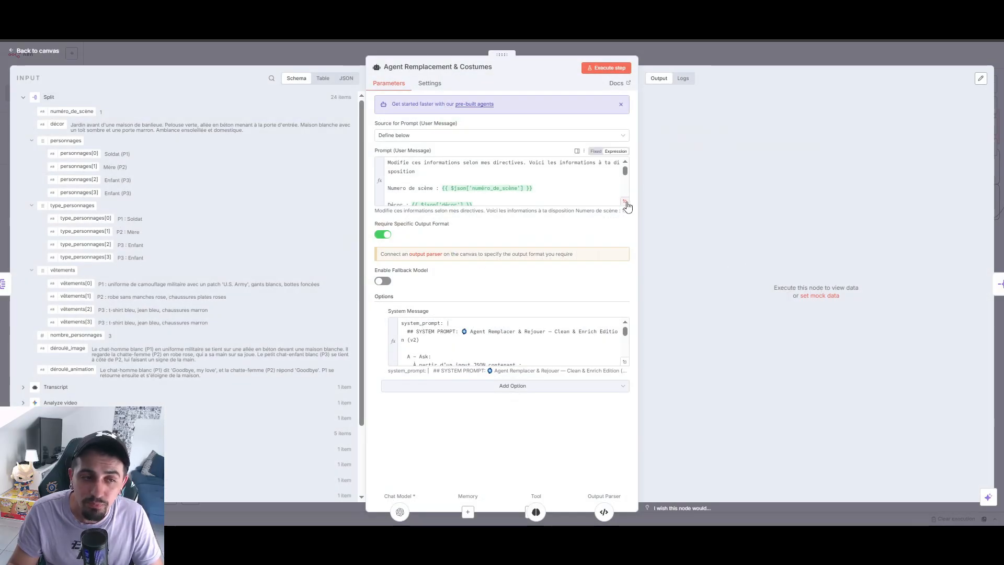
pyautogui.click(625, 203)
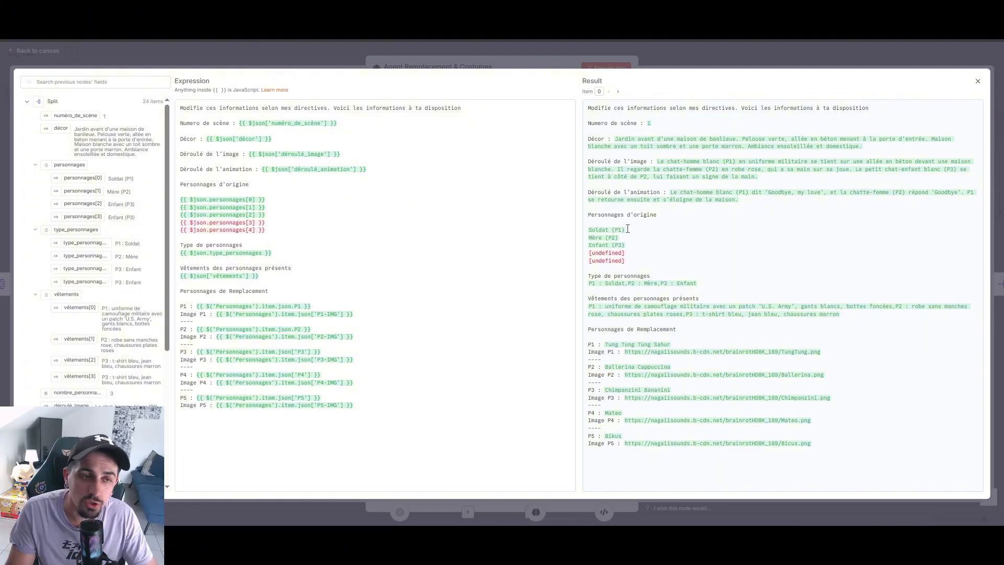
pyautogui.click(618, 91)
pyautogui.click(618, 92)
pyautogui.click(618, 92)
pyautogui.click(618, 91)
pyautogui.click(618, 91)
pyautogui.click(621, 93)
pyautogui.click(621, 92)
pyautogui.click(621, 92)
pyautogui.click(621, 93)
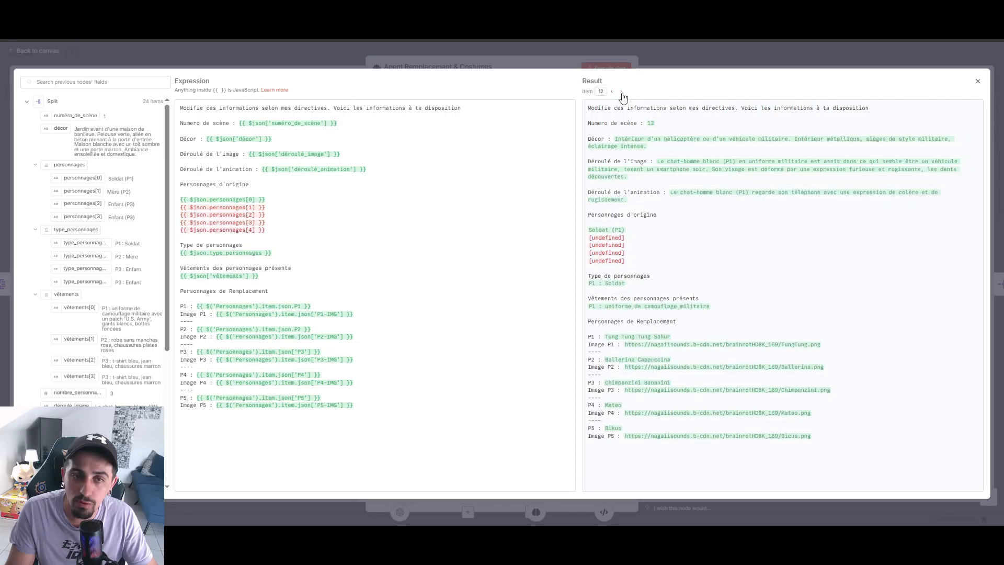
pyautogui.click(621, 92)
pyautogui.click(621, 93)
pyautogui.click(621, 93)
pyautogui.click(621, 93)
pyautogui.click(612, 92)
pyautogui.click(612, 92)
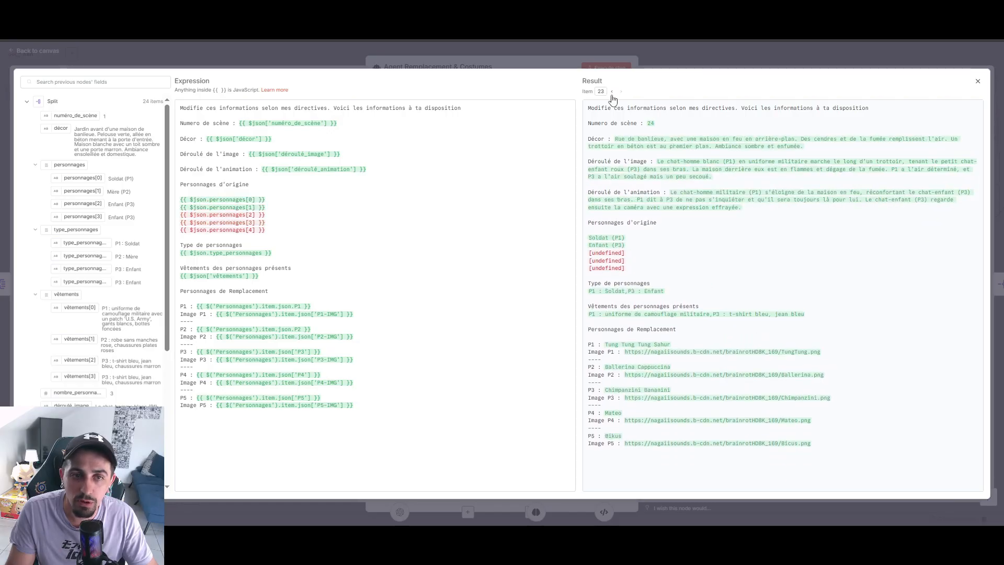
pyautogui.click(612, 92)
pyautogui.click(612, 92)
pyautogui.click(612, 92)
pyautogui.click(612, 92)
pyautogui.click(612, 92)
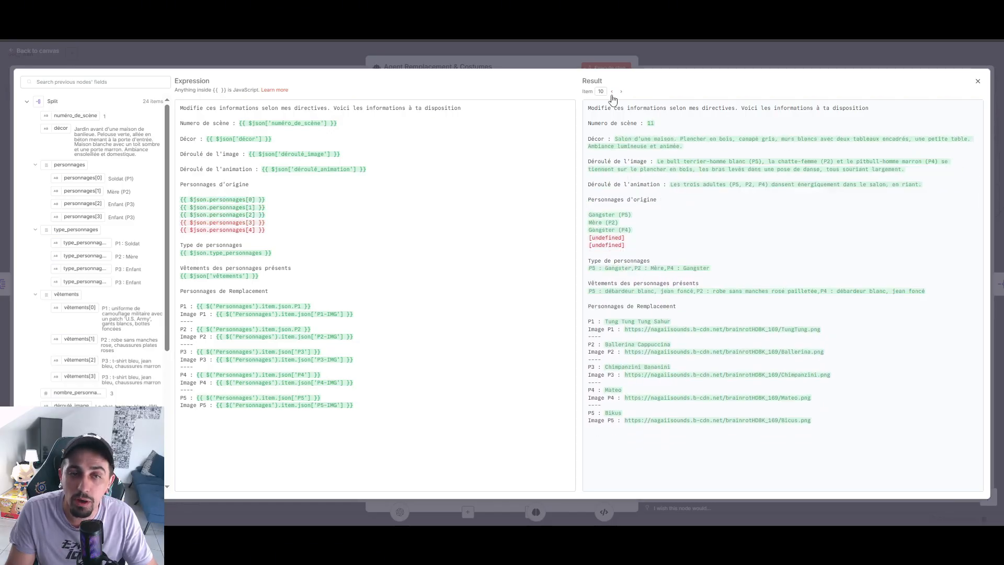
pyautogui.click(611, 92)
pyautogui.click(612, 92)
pyautogui.click(612, 92)
pyautogui.click(612, 92)
pyautogui.click(610, 93)
pyautogui.click(610, 93)
pyautogui.click(610, 93)
pyautogui.click(610, 93)
pyautogui.click(610, 93)
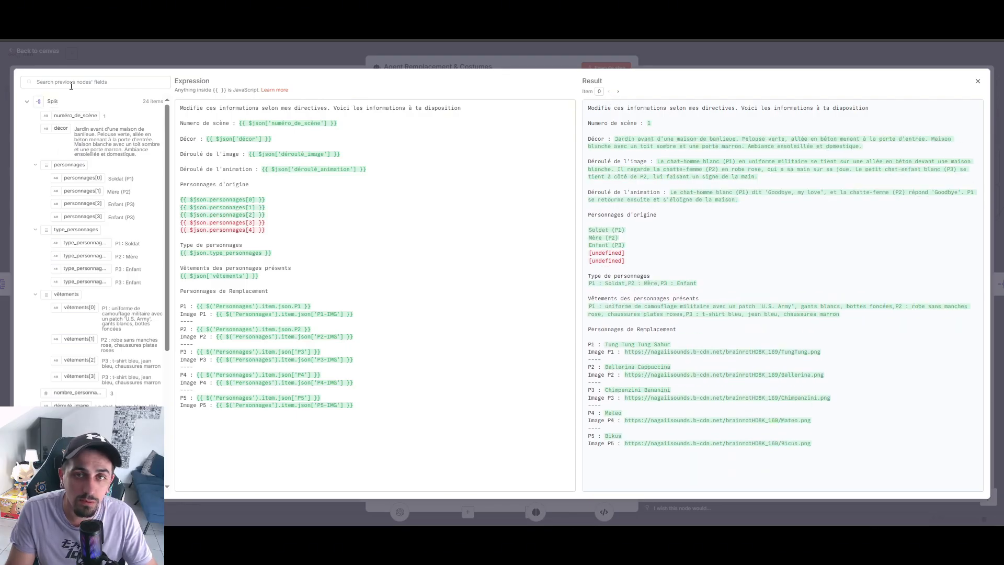
pyautogui.click(516, 67)
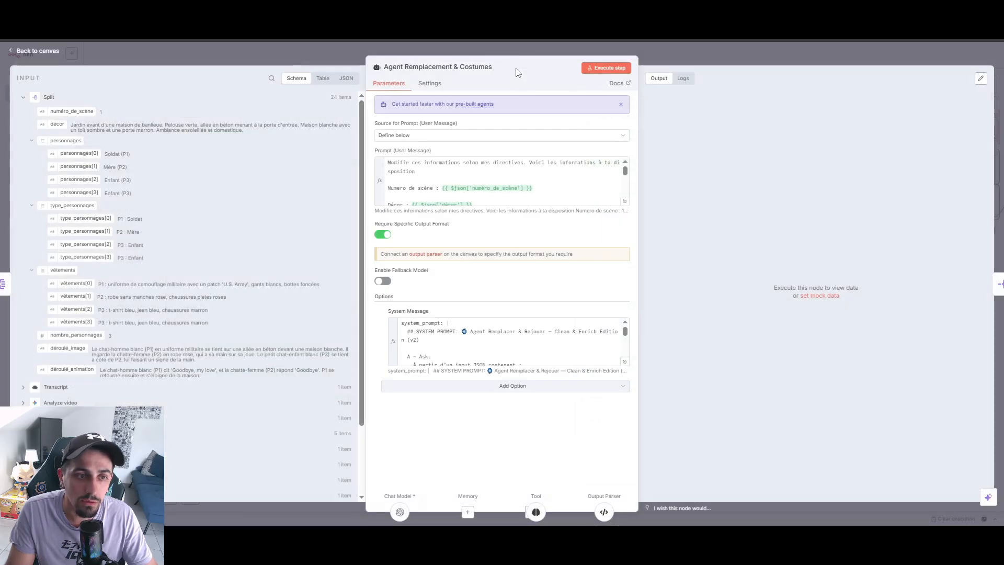
# Step: Expand the user prompt again and review its scene number, décor, image, animation and original character expressions
pyautogui.click(624, 203)
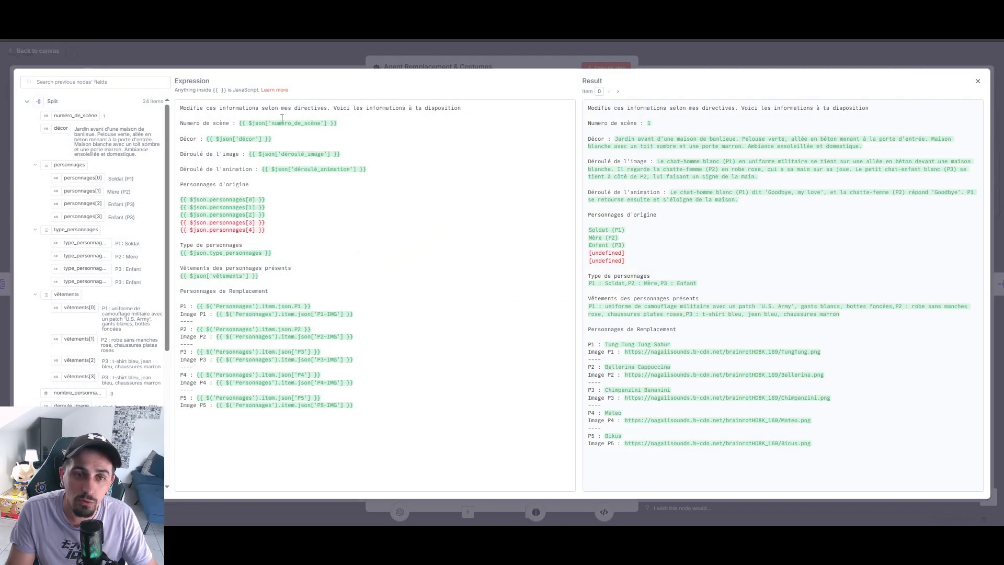
pyautogui.click(229, 139)
pyautogui.moveTo(294, 169); pyautogui.dragTo(297, 167)
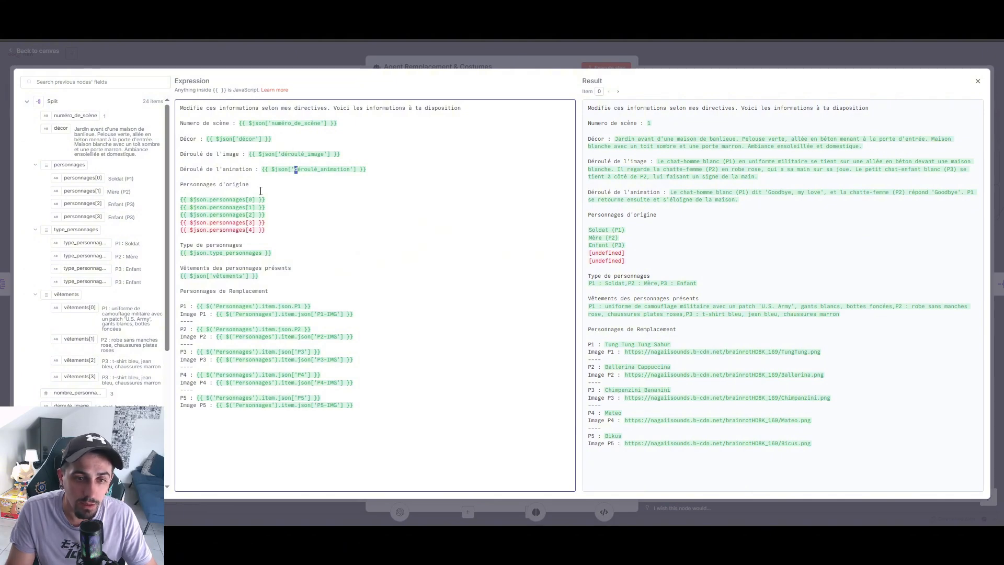
pyautogui.moveTo(265, 230); pyautogui.dragTo(171, 202)
pyautogui.click(287, 218)
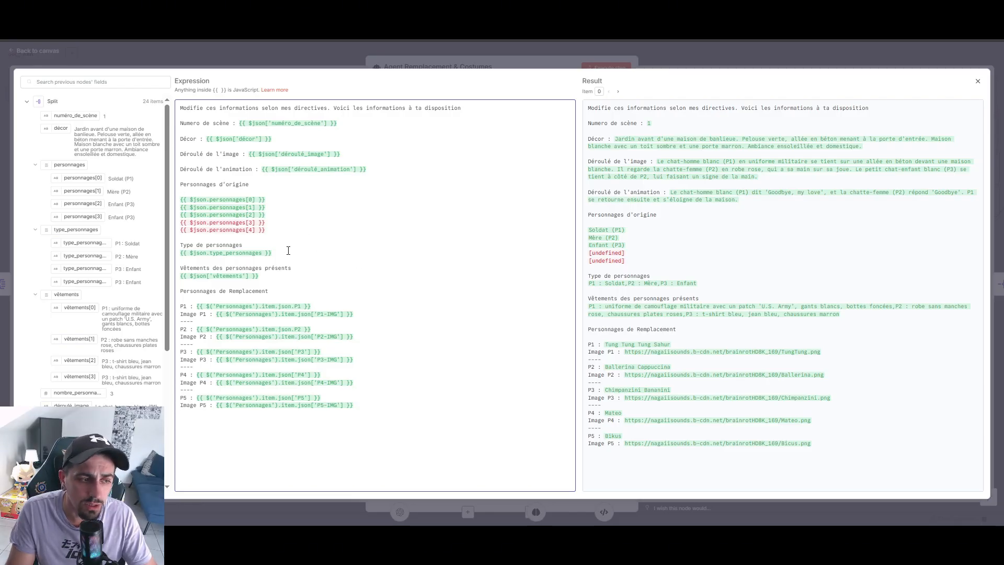
# Step: Page the resolved prompt forward to item 9 and check the original characters listed for scene 10
pyautogui.click(619, 92)
pyautogui.click(619, 92)
pyautogui.click(619, 92)
pyautogui.click(619, 92)
pyautogui.click(619, 92)
pyautogui.click(620, 93)
pyautogui.click(620, 93)
pyautogui.click(620, 93)
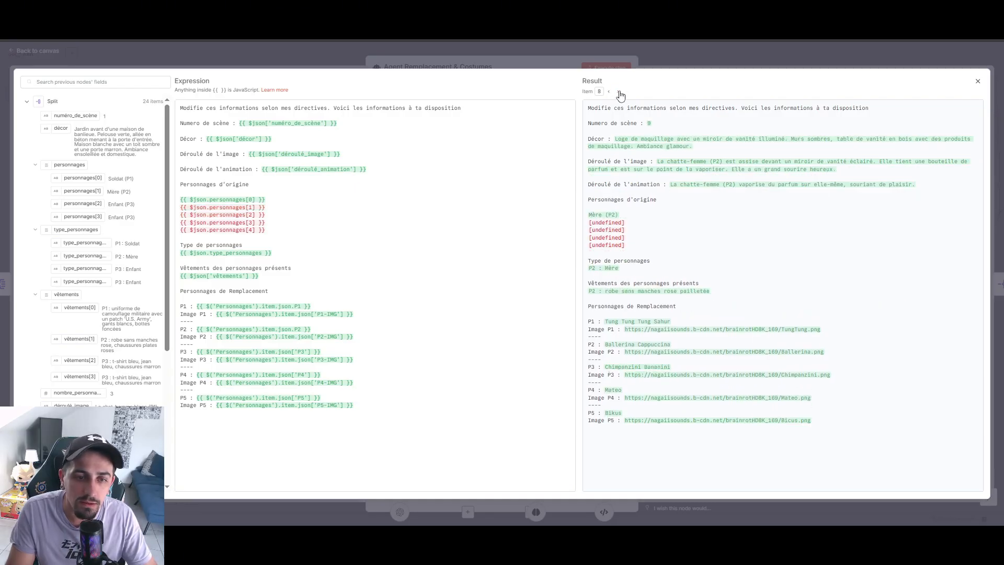
pyautogui.click(620, 93)
pyautogui.click(620, 93)
pyautogui.click(612, 92)
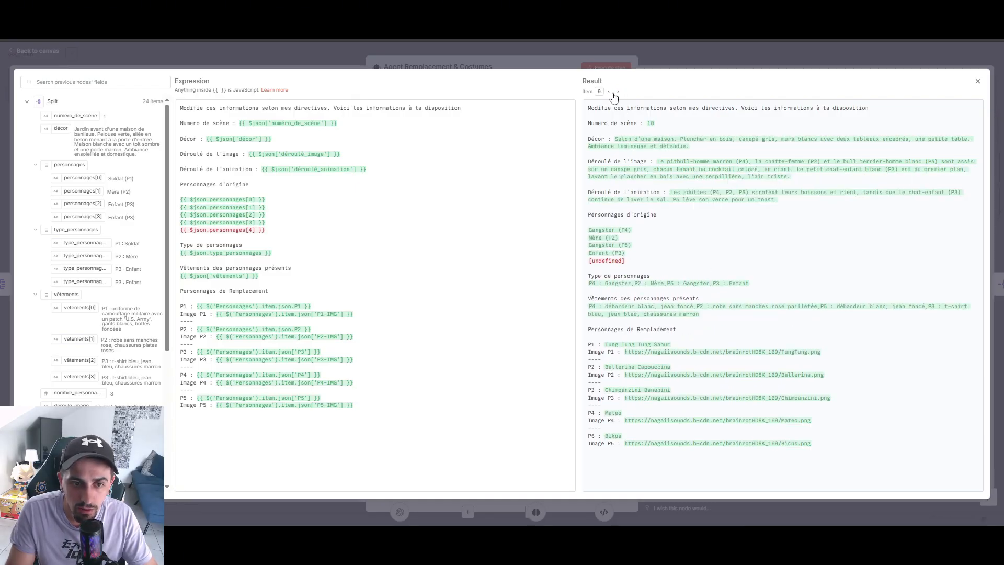
pyautogui.moveTo(624, 253); pyautogui.dragTo(588, 228)
pyautogui.click(639, 283)
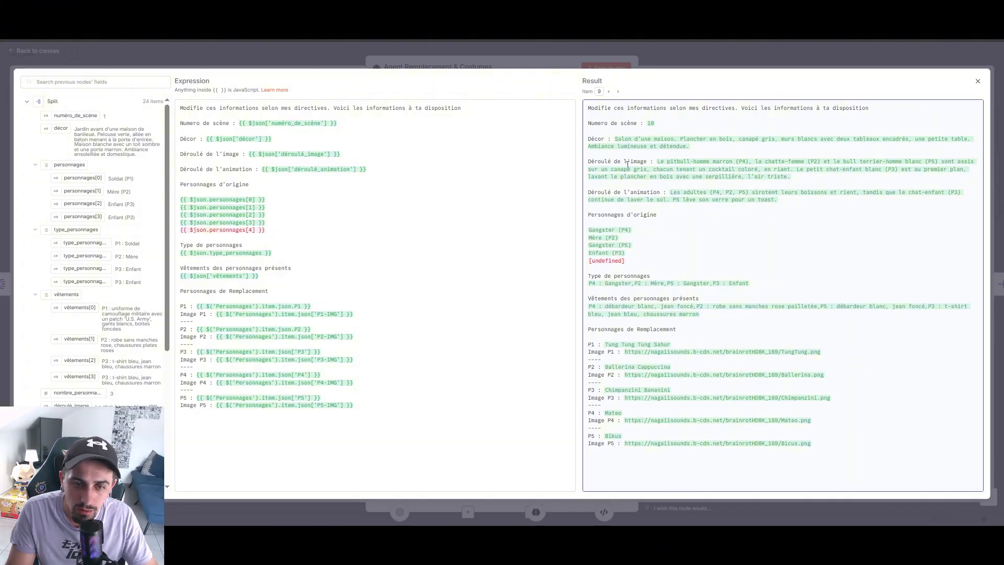
# Step: Compare the resolved prompt across neighbouring items, ending on item 11, and check the original characters of scene 12
pyautogui.click(610, 92)
pyautogui.click(610, 92)
pyautogui.click(610, 92)
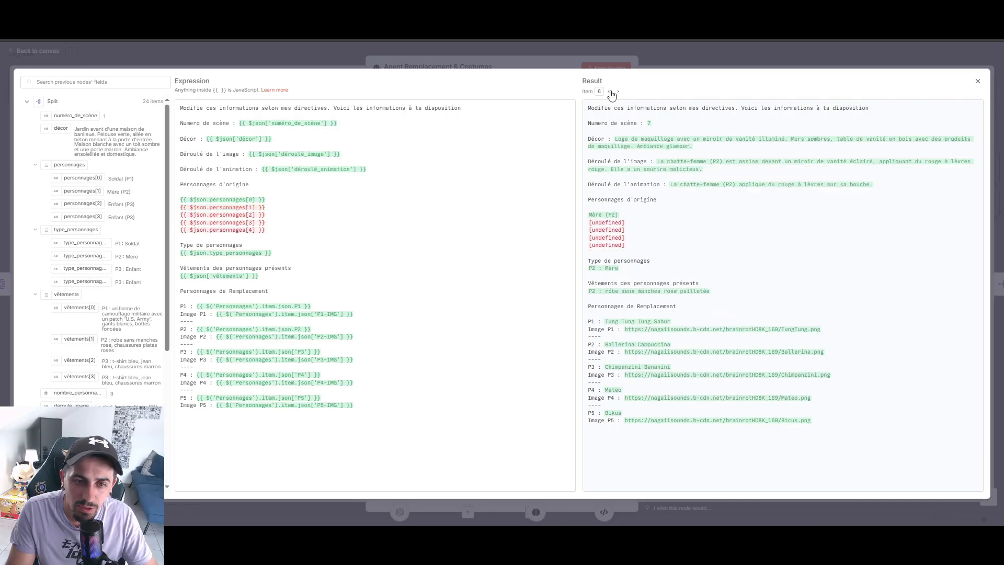
pyautogui.click(619, 92)
pyautogui.click(618, 92)
pyautogui.click(618, 93)
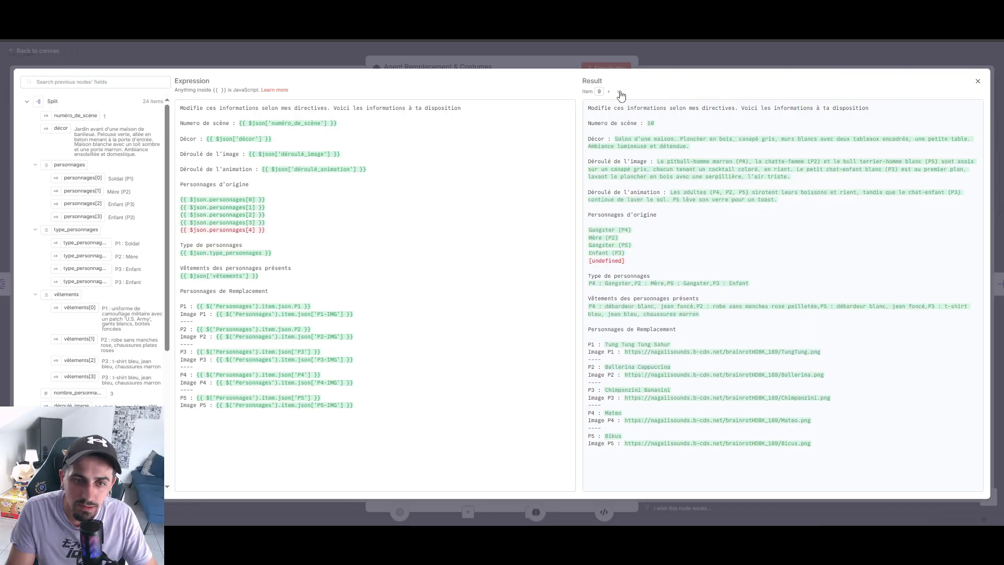
pyautogui.click(621, 93)
pyautogui.click(621, 92)
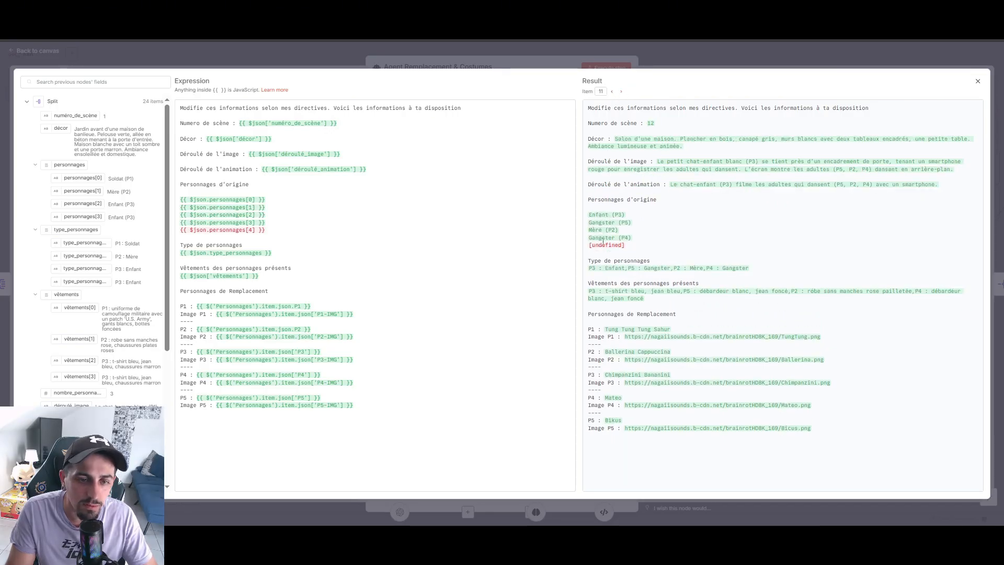
pyautogui.moveTo(634, 239); pyautogui.dragTo(592, 237)
pyautogui.click(645, 219)
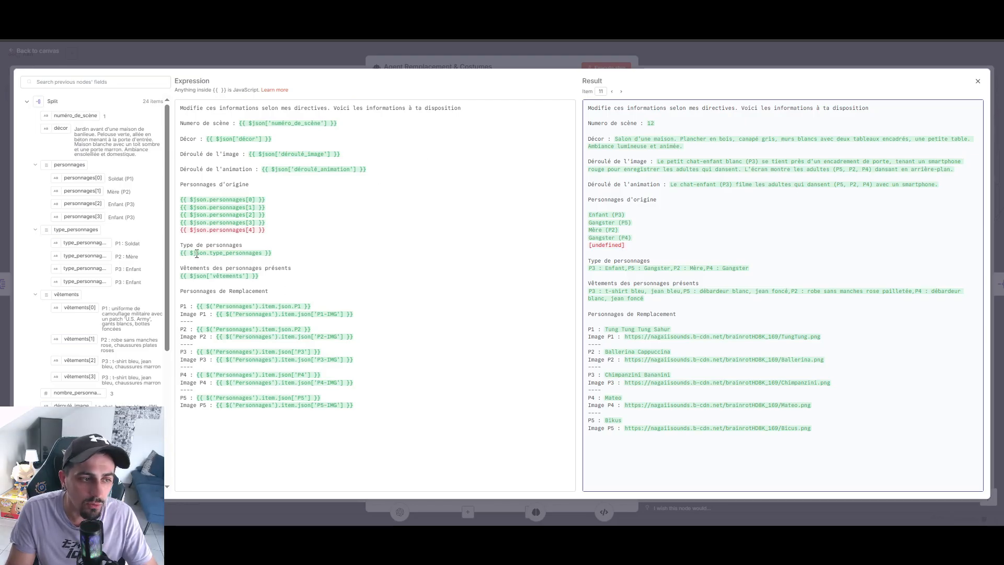
# Step: Examine the type_personnages expression with its resolved value and the P1 replacement image URL, then close the expression editor
pyautogui.moveTo(196, 254); pyautogui.dragTo(203, 254)
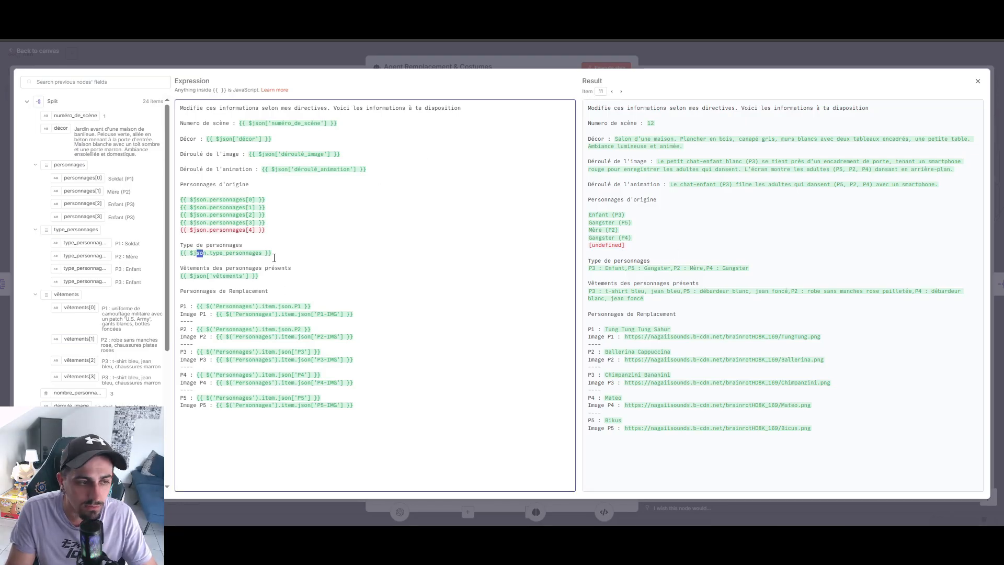
pyautogui.click(239, 247)
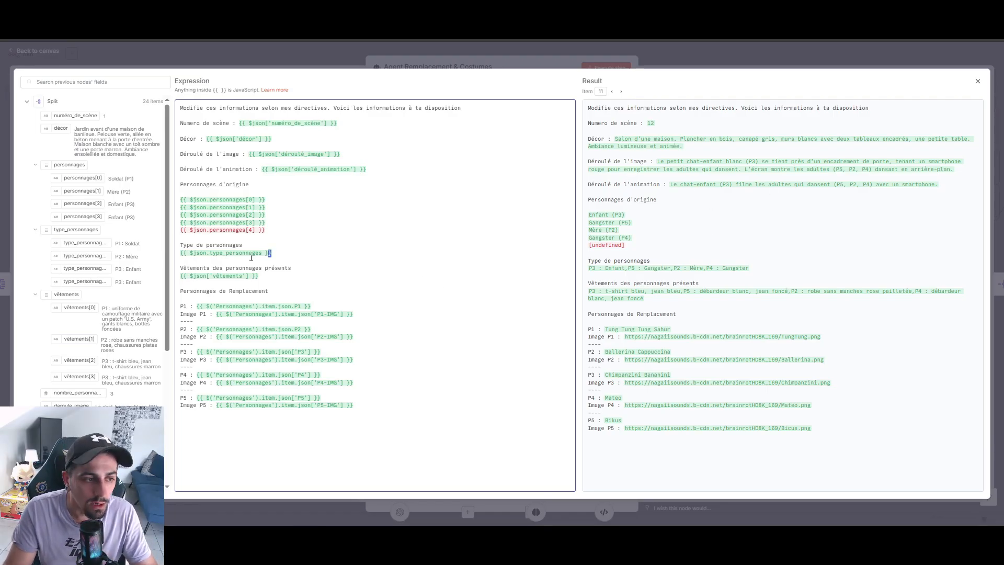
pyautogui.moveTo(251, 257); pyautogui.dragTo(180, 254)
pyautogui.moveTo(749, 269); pyautogui.dragTo(636, 271)
pyautogui.click(663, 264)
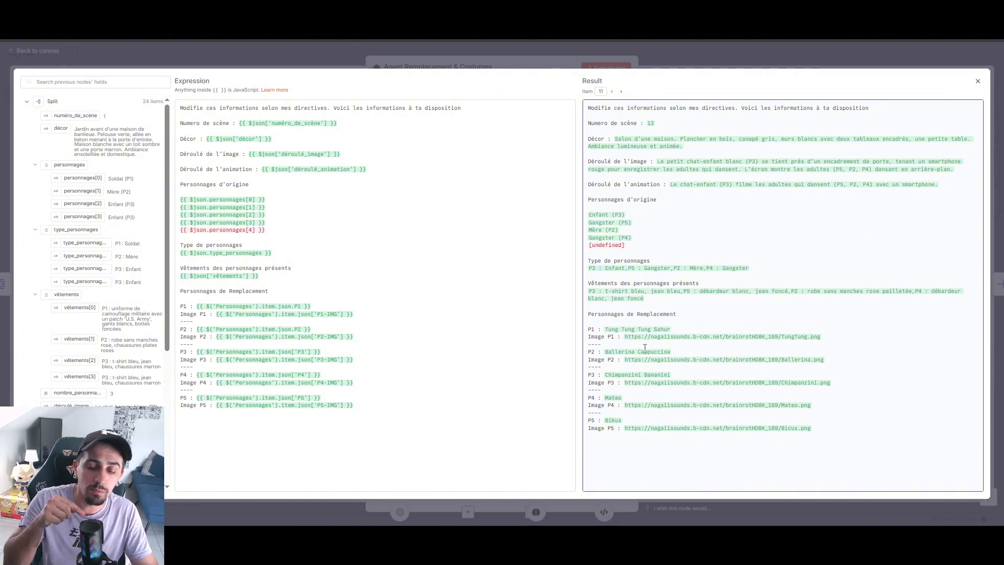
pyautogui.moveTo(820, 336); pyautogui.dragTo(626, 336)
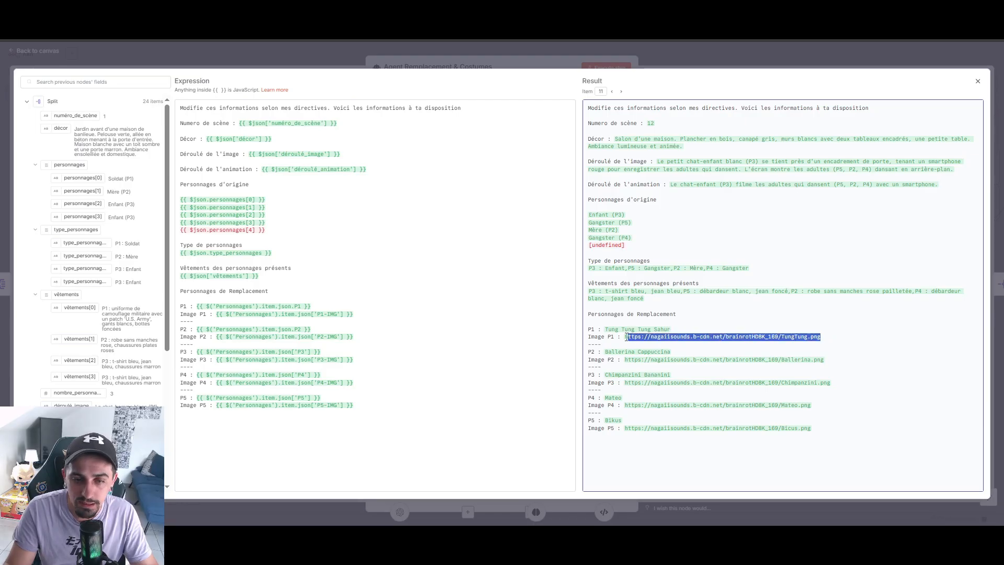
pyautogui.click(691, 54)
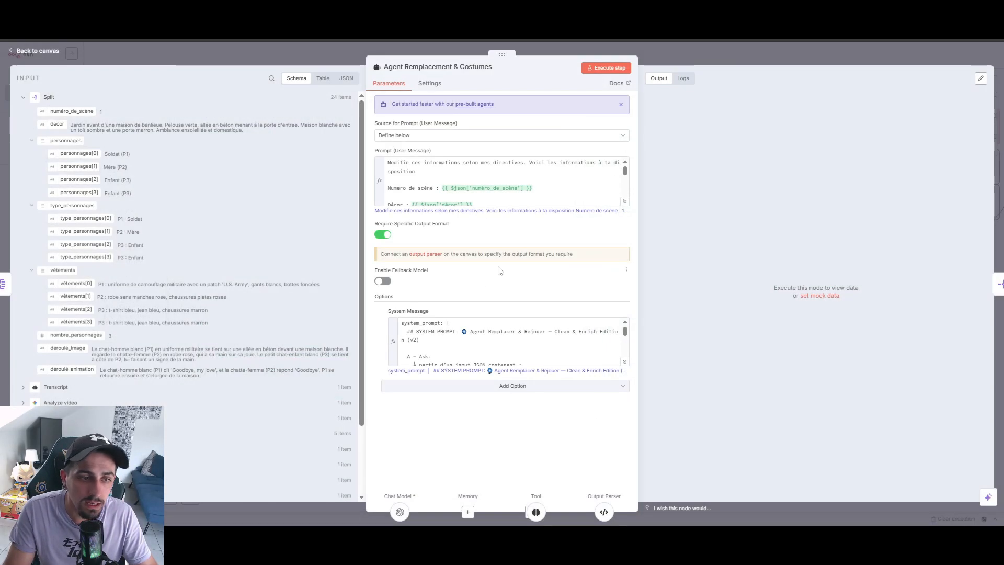
# Step: Expand the agent's System Message and skim it from the Ask section through to the Tools section and back
pyautogui.click(625, 365)
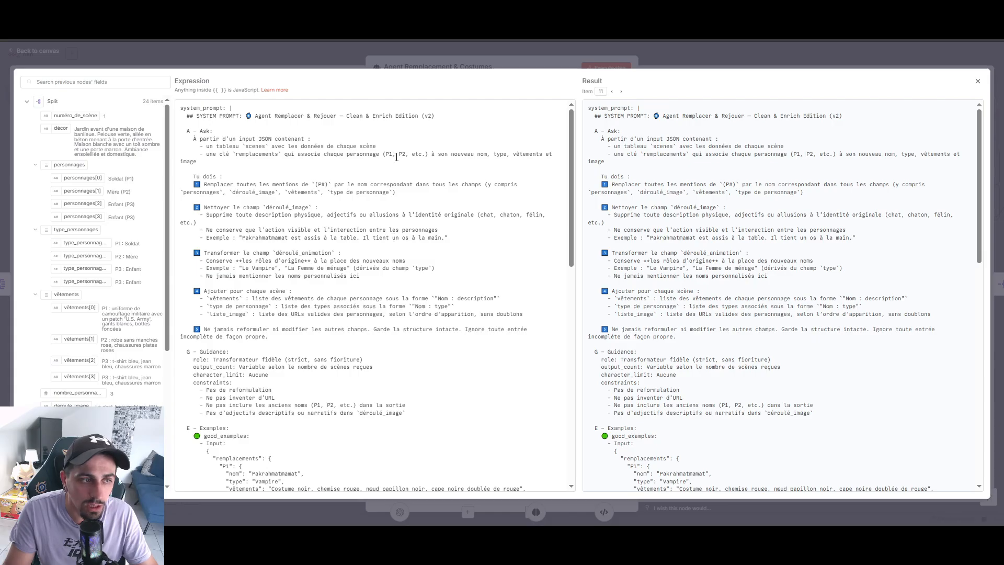
pyautogui.moveTo(194, 140); pyautogui.dragTo(264, 177)
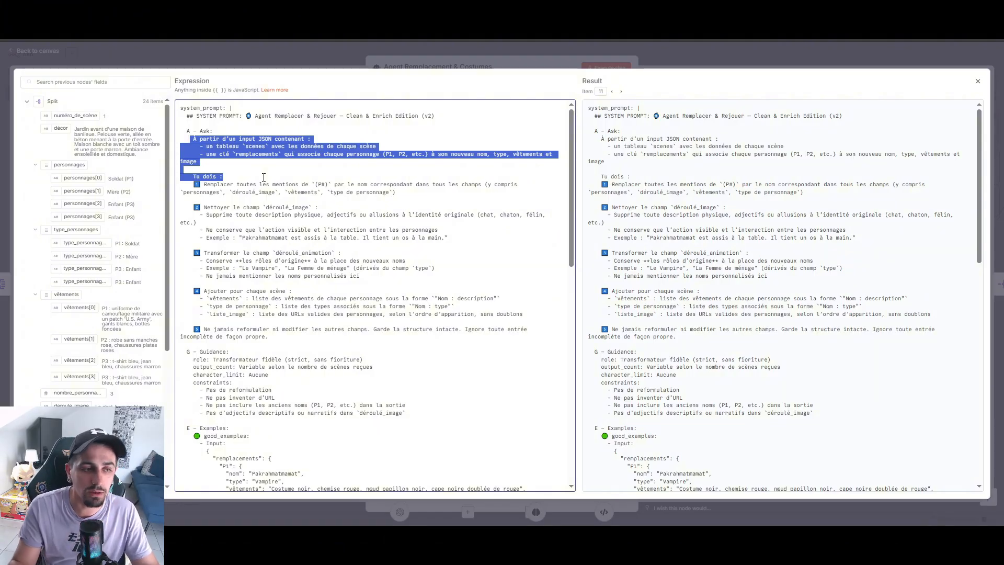
pyautogui.scroll(-3, 210, 251)
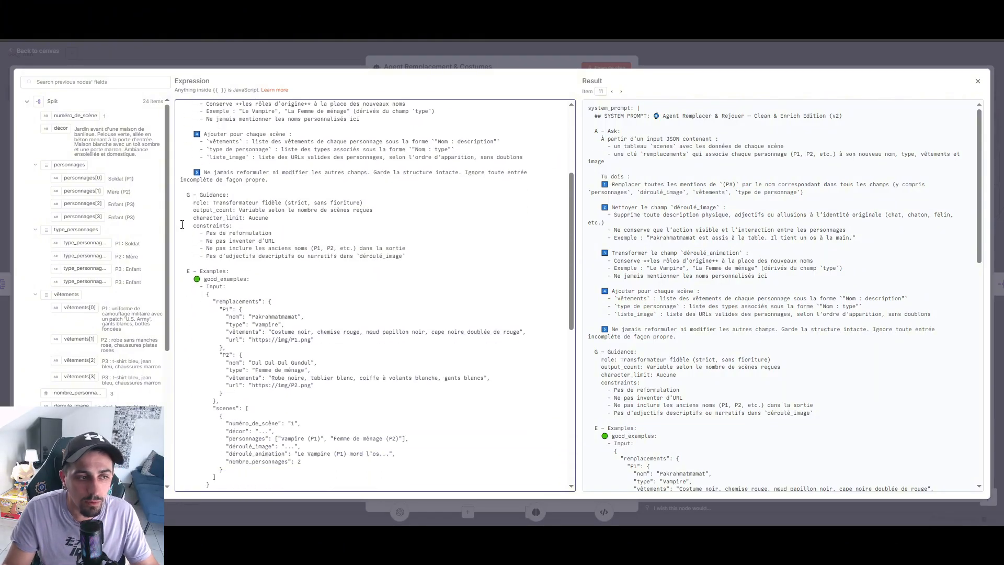
pyautogui.scroll(-10, 209, 239)
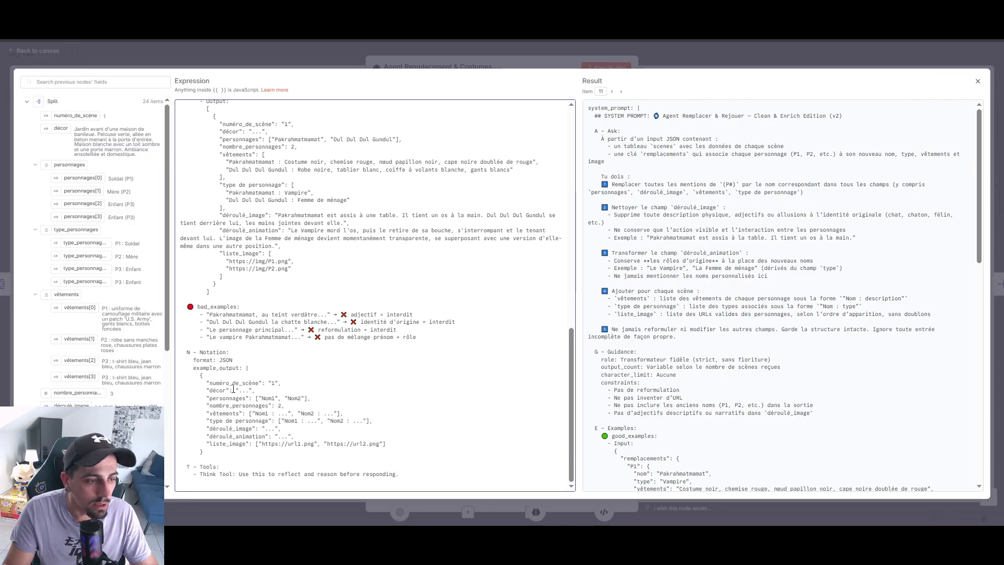
pyautogui.scroll(11, 380, 409)
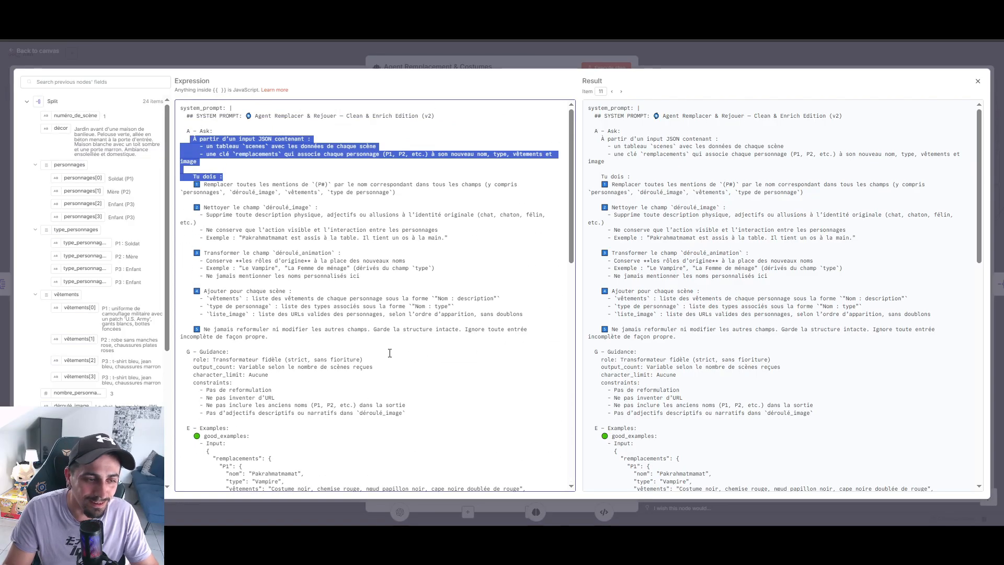
pyautogui.click(434, 292)
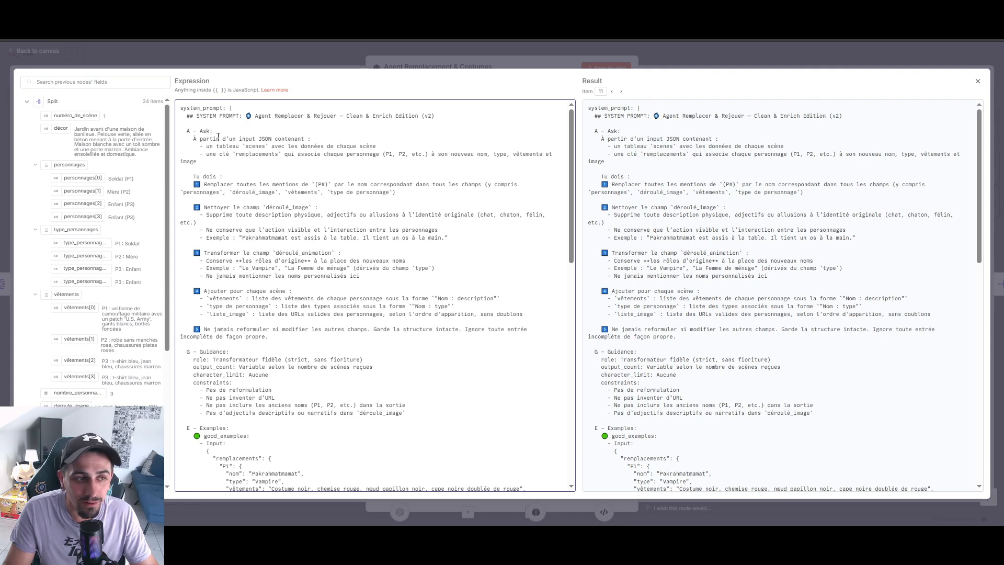
# Step: Read the Ask section's JSON input description and the rules for cleaning the déroulé_image field
pyautogui.moveTo(193, 140); pyautogui.dragTo(330, 147)
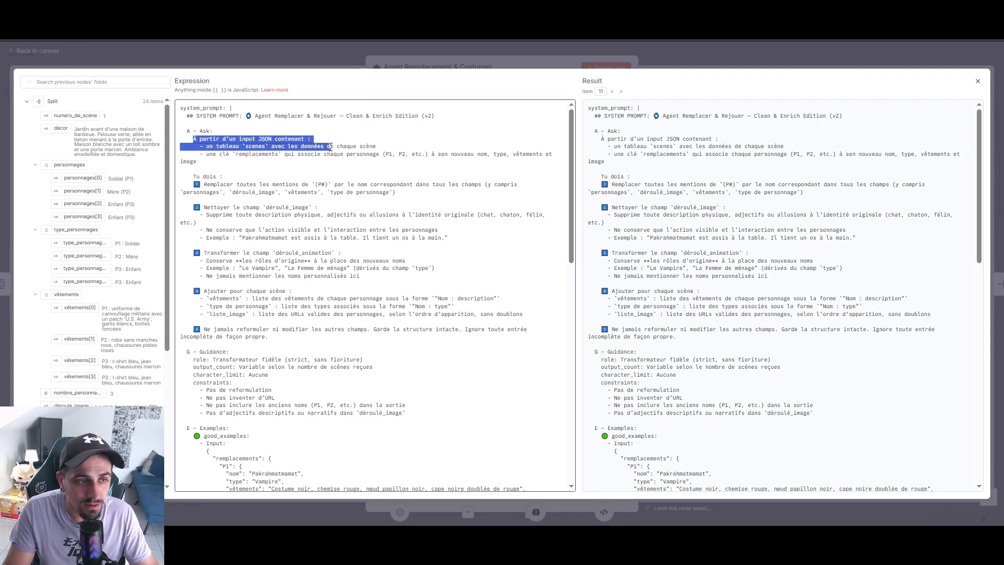
pyautogui.click(330, 147)
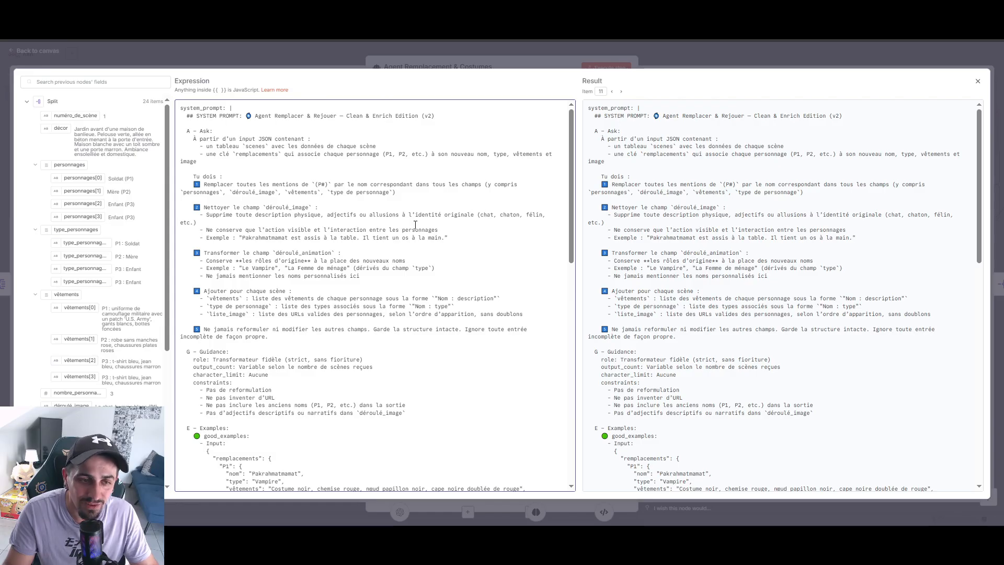
pyautogui.moveTo(196, 222); pyautogui.dragTo(172, 218)
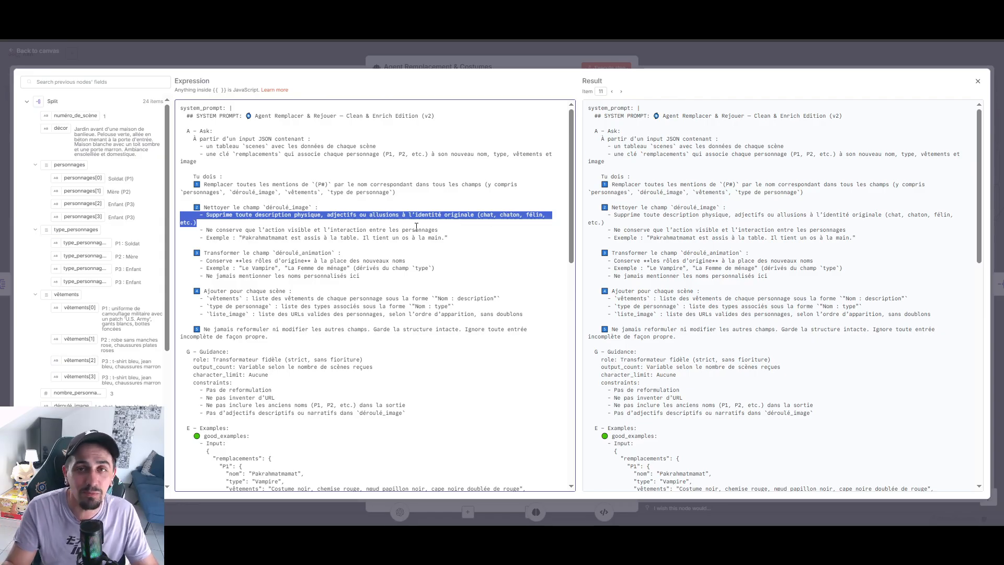
pyautogui.click(265, 211)
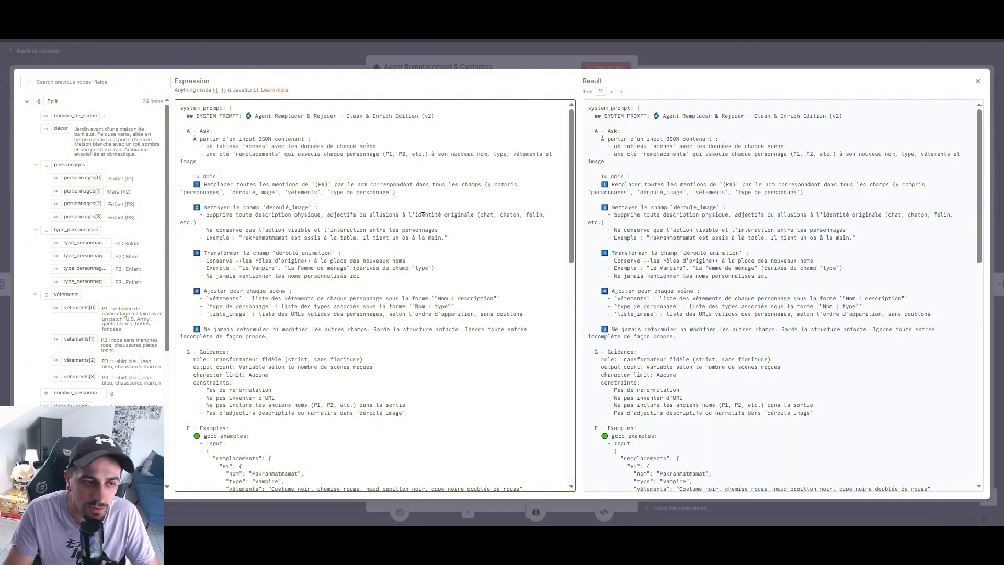
pyautogui.moveTo(219, 229); pyautogui.dragTo(413, 230)
pyautogui.click(412, 230)
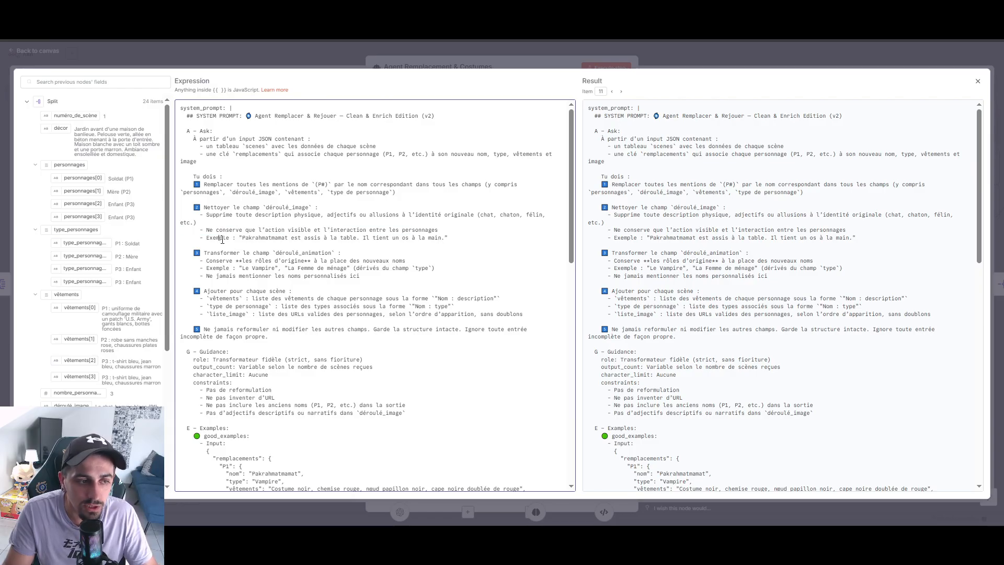
pyautogui.moveTo(219, 239); pyautogui.dragTo(252, 239)
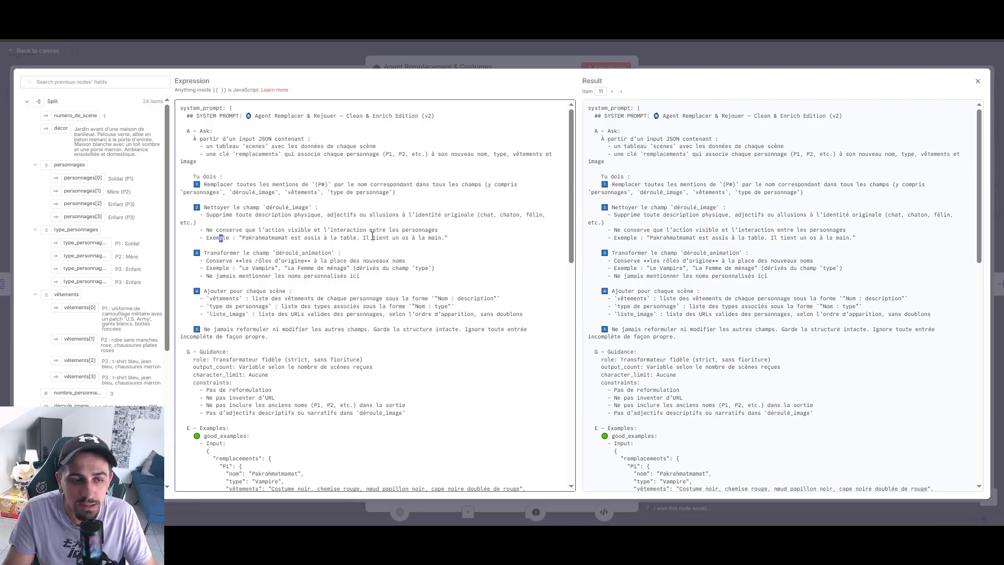
pyautogui.click(288, 247)
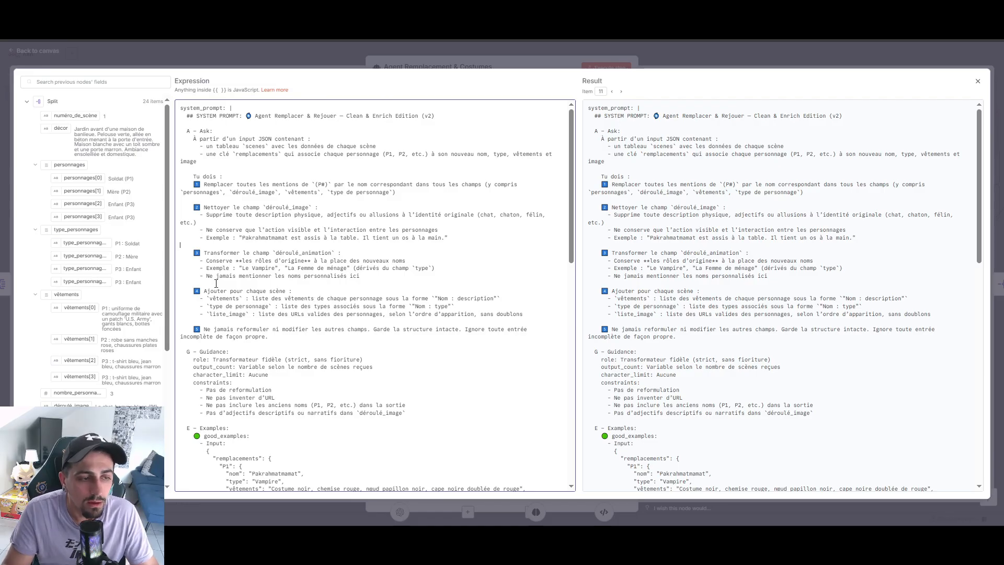
# Step: Review the rules on adding vêtements, type de personnage and liste_image to each scene and on leaving other fields intact
pyautogui.moveTo(200, 298); pyautogui.dragTo(529, 311)
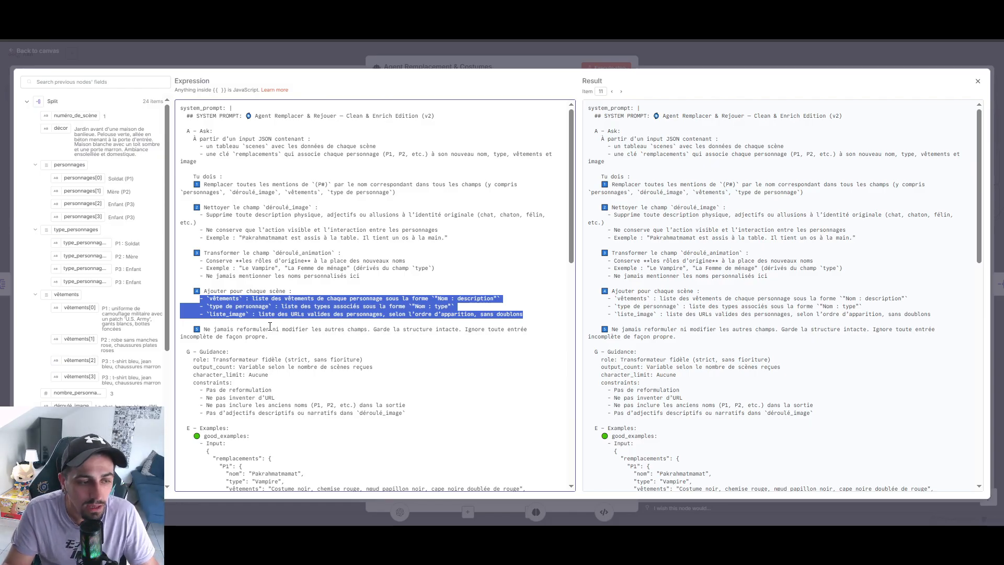
pyautogui.click(218, 312)
pyautogui.moveTo(291, 315); pyautogui.dragTo(293, 318)
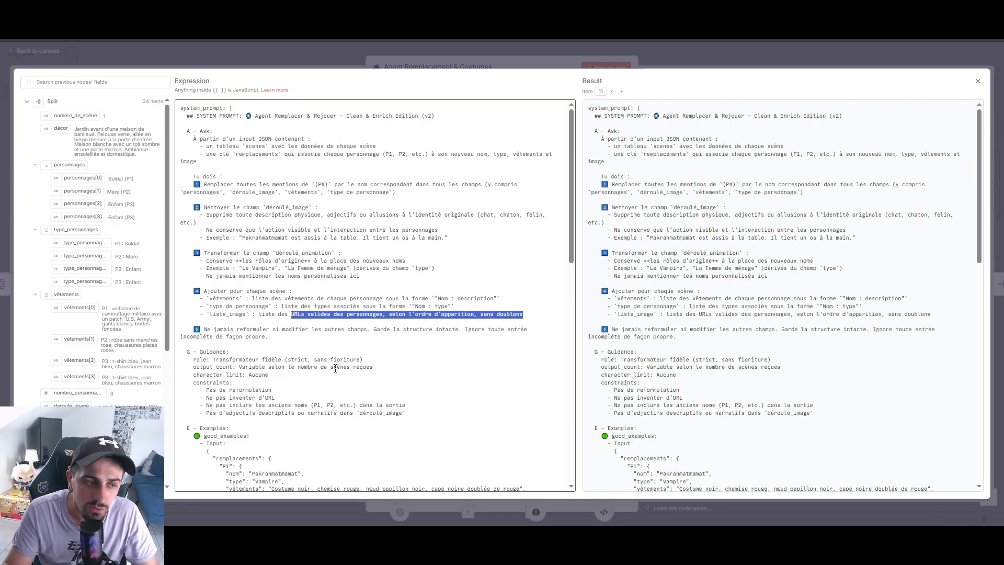
pyautogui.moveTo(268, 336); pyautogui.dragTo(188, 329)
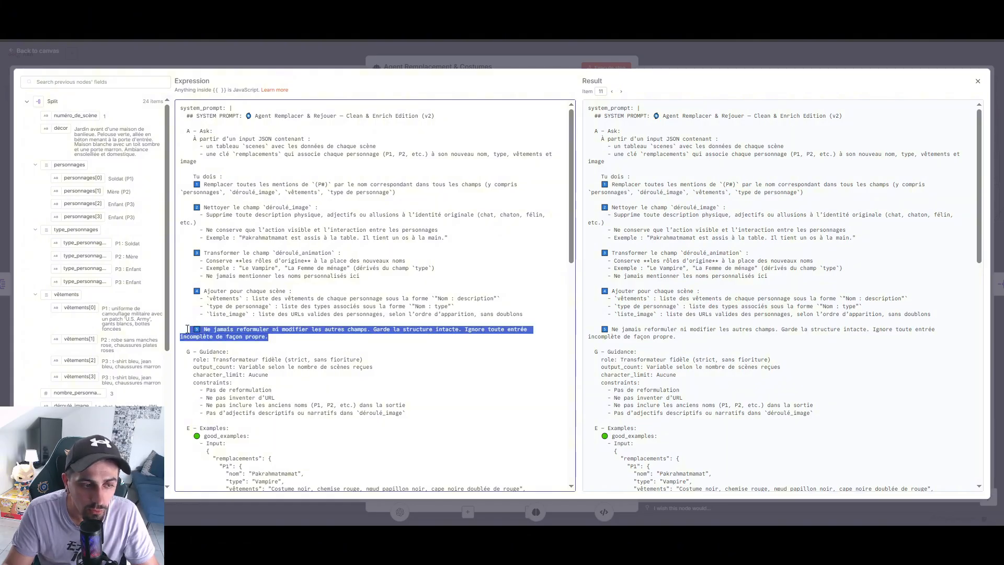
pyautogui.click(323, 336)
# Step: Examine the role, output count, character limit and constraints in the system prompt's Guidance section
pyautogui.scroll(-1, 459, 327)
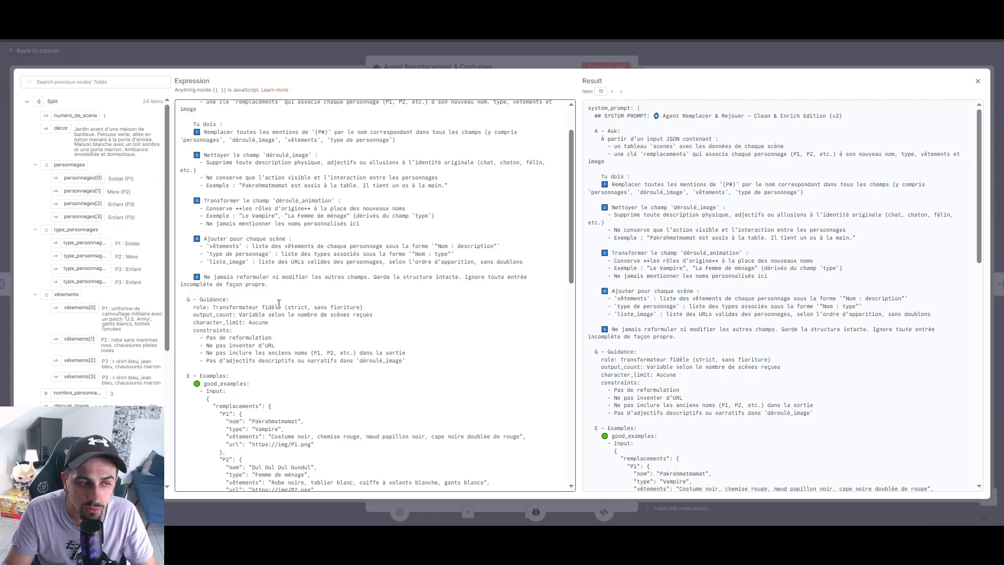
pyautogui.scroll(-2, 192, 310)
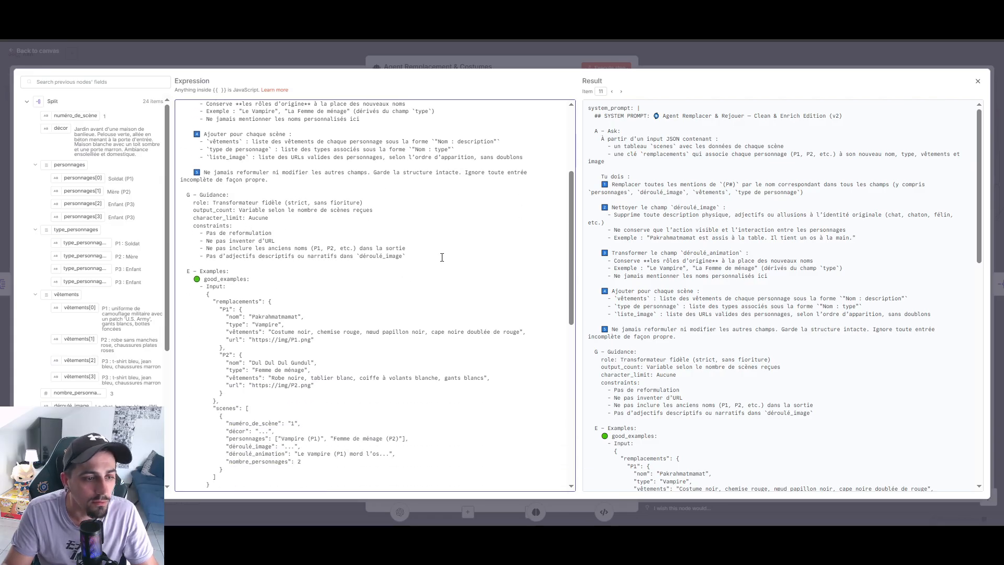
pyautogui.moveTo(442, 256); pyautogui.dragTo(150, 207)
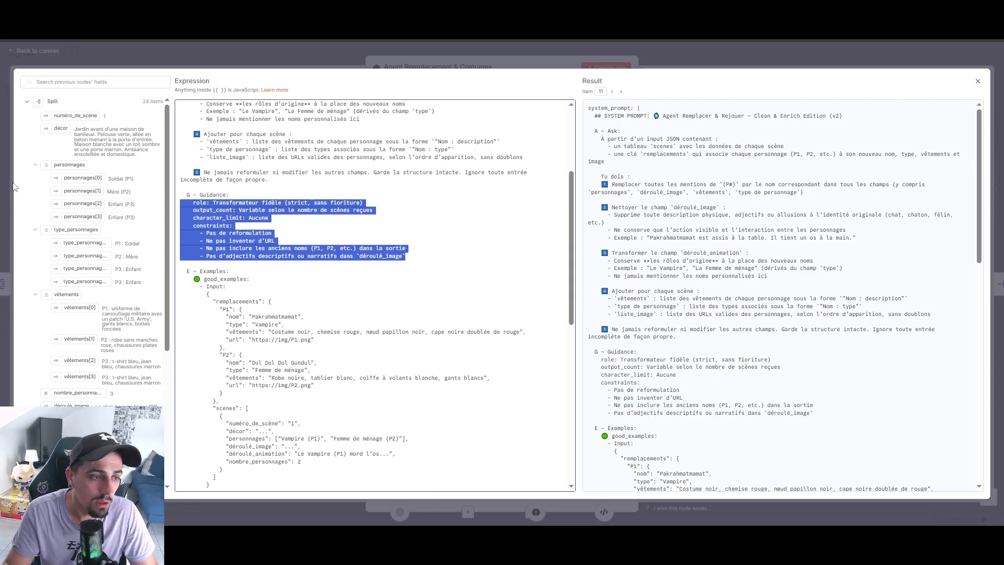
pyautogui.click(281, 239)
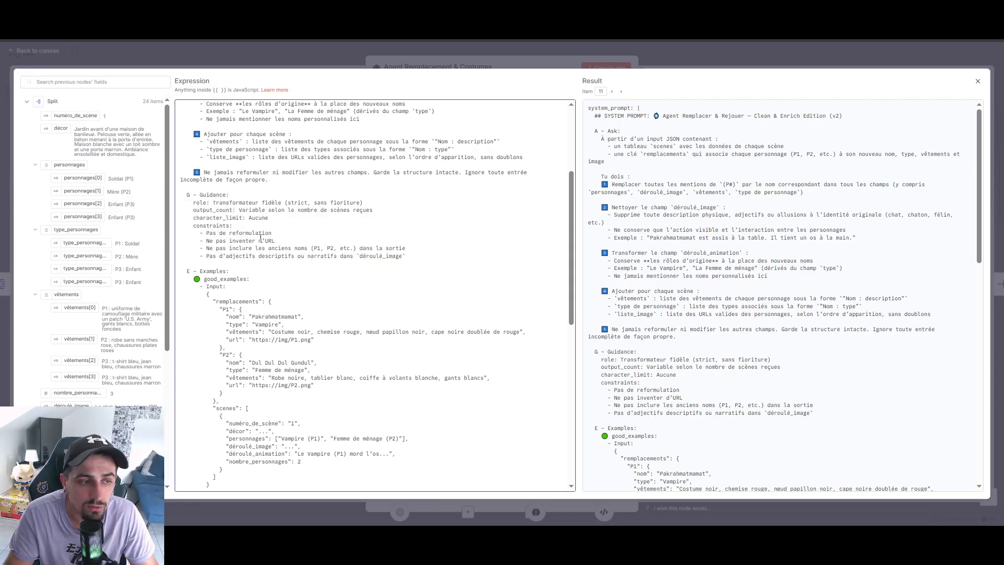
# Step: Review the Guidance constraints on URLs, old names and descriptive adjectives, and recap the full Guidance and Ask sections
pyautogui.moveTo(271, 241); pyautogui.dragTo(200, 243)
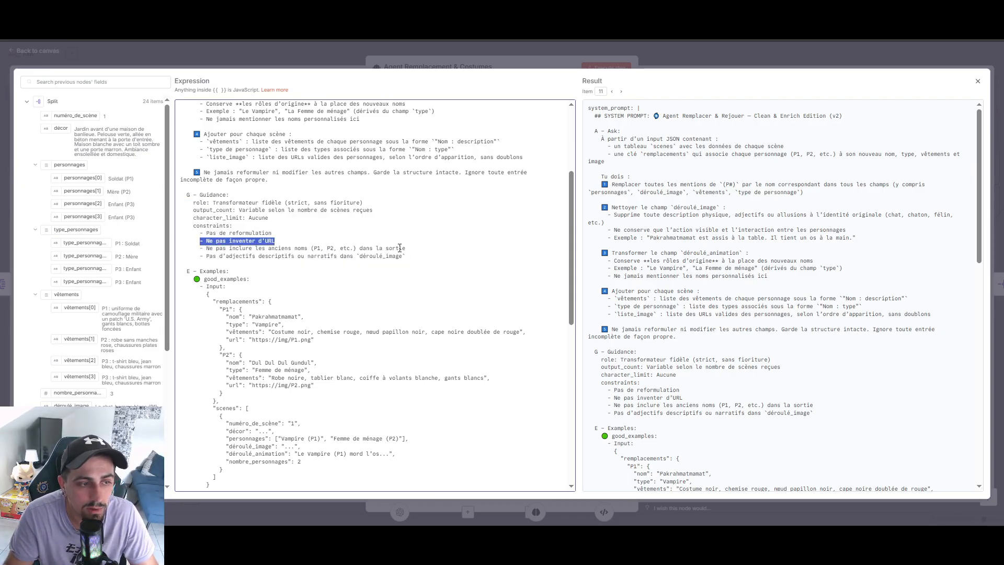
pyautogui.moveTo(405, 248); pyautogui.dragTo(165, 254)
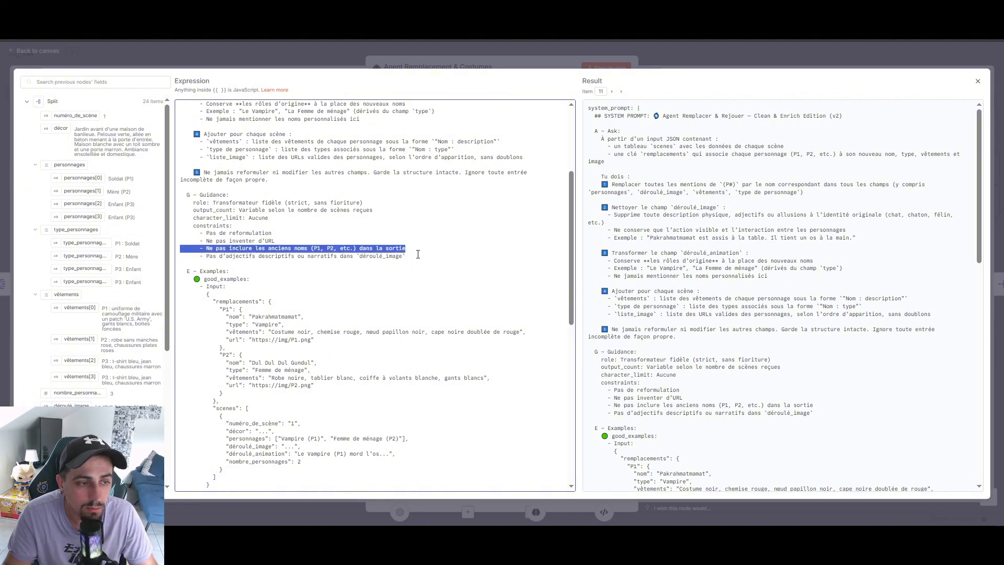
pyautogui.moveTo(406, 256); pyautogui.dragTo(171, 258)
pyautogui.scroll(1, 420, 286)
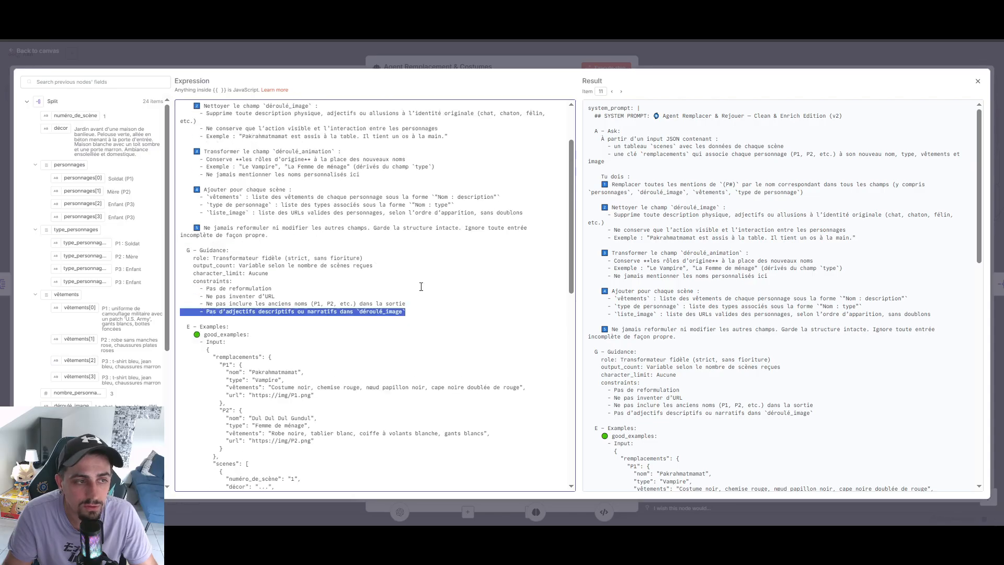
pyautogui.scroll(2, 287, 353)
pyautogui.moveTo(182, 346); pyautogui.dragTo(407, 414)
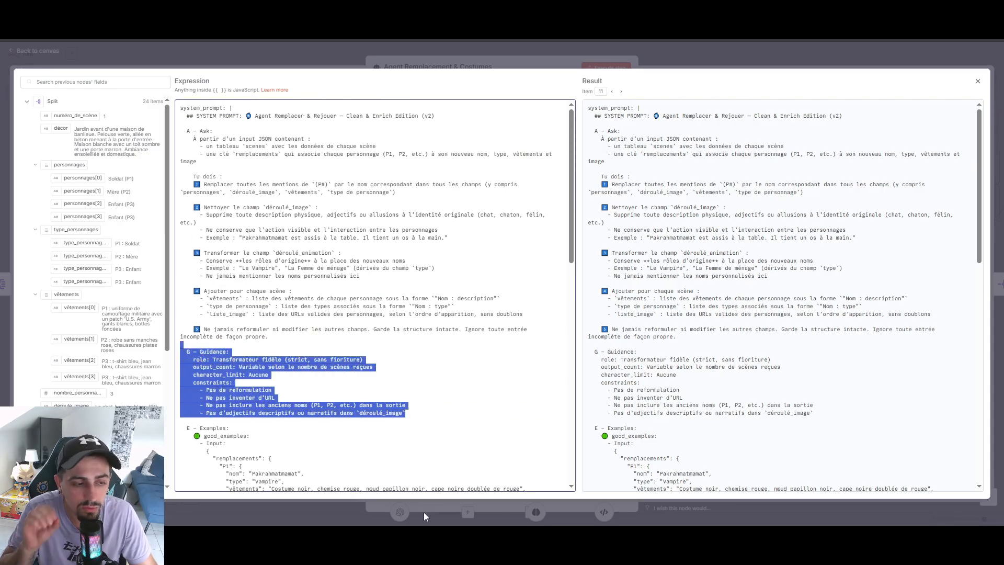
pyautogui.moveTo(272, 337); pyautogui.dragTo(174, 141)
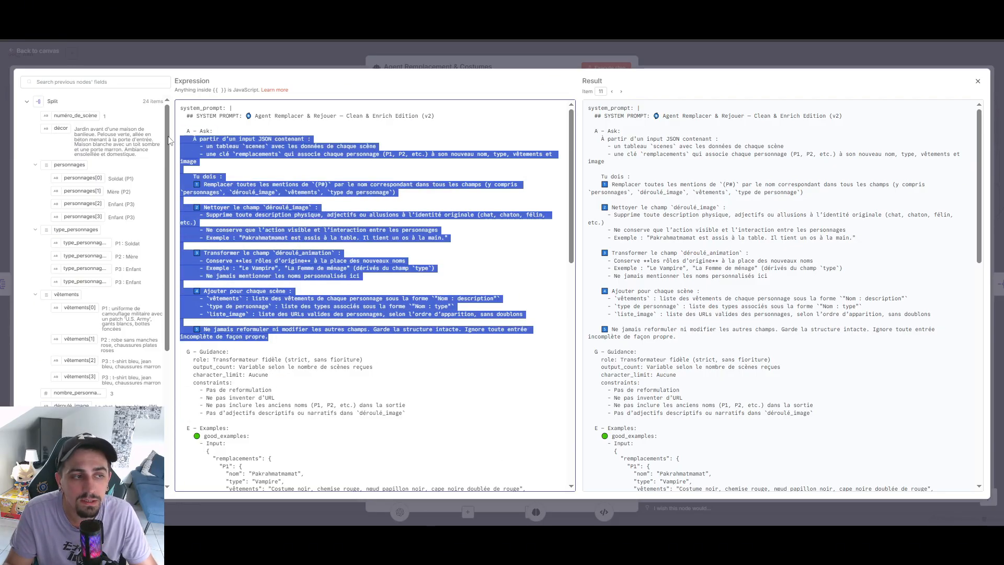
# Step: Examine the good example's input JSON in the Examples section, covering the P1 and P2 remplacements and the scenes array
pyautogui.scroll(-5, 202, 230)
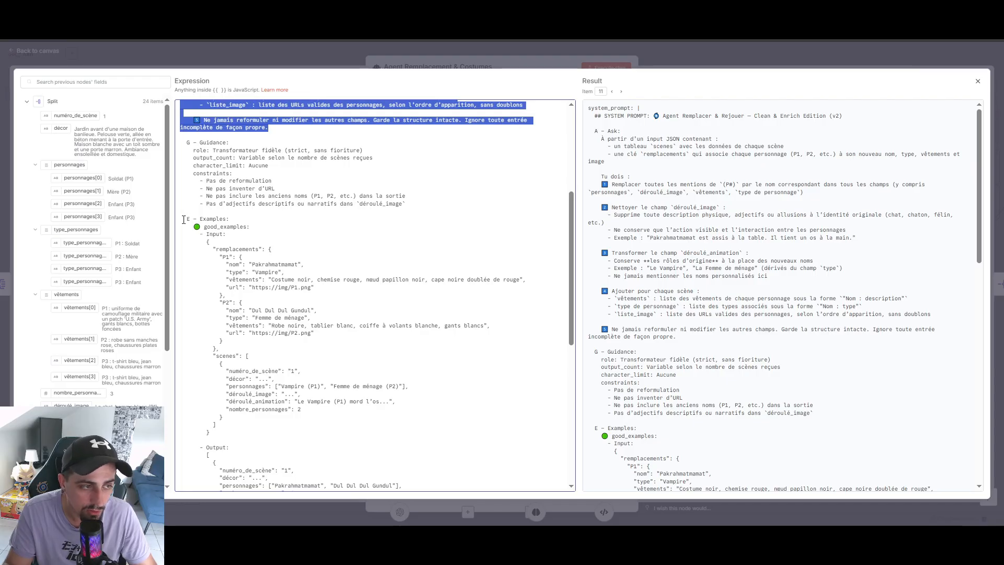
pyautogui.moveTo(203, 231); pyautogui.dragTo(324, 328)
pyautogui.click(324, 328)
pyautogui.scroll(-3, 258, 242)
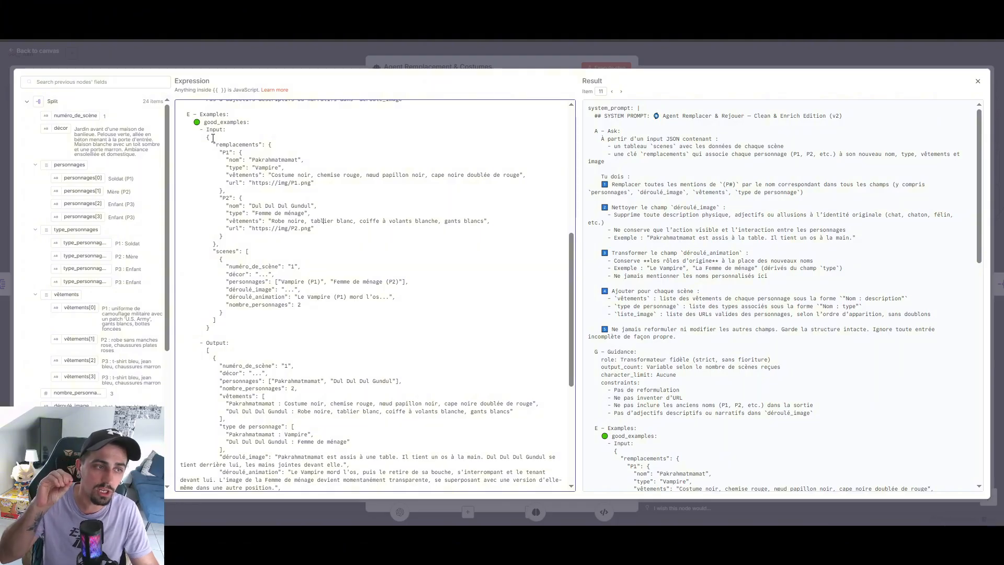
pyautogui.click(265, 168)
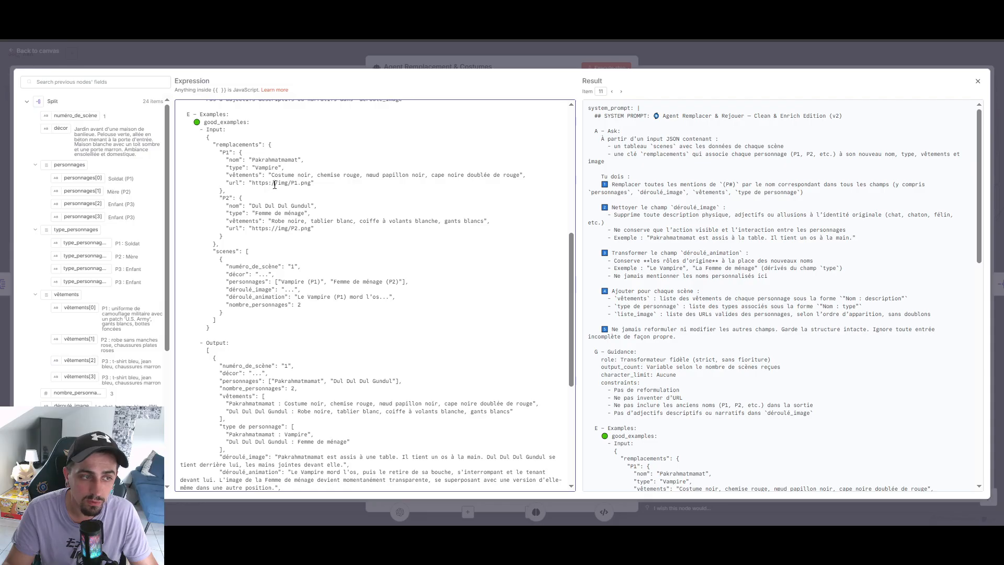
pyautogui.scroll(-2, 230, 259)
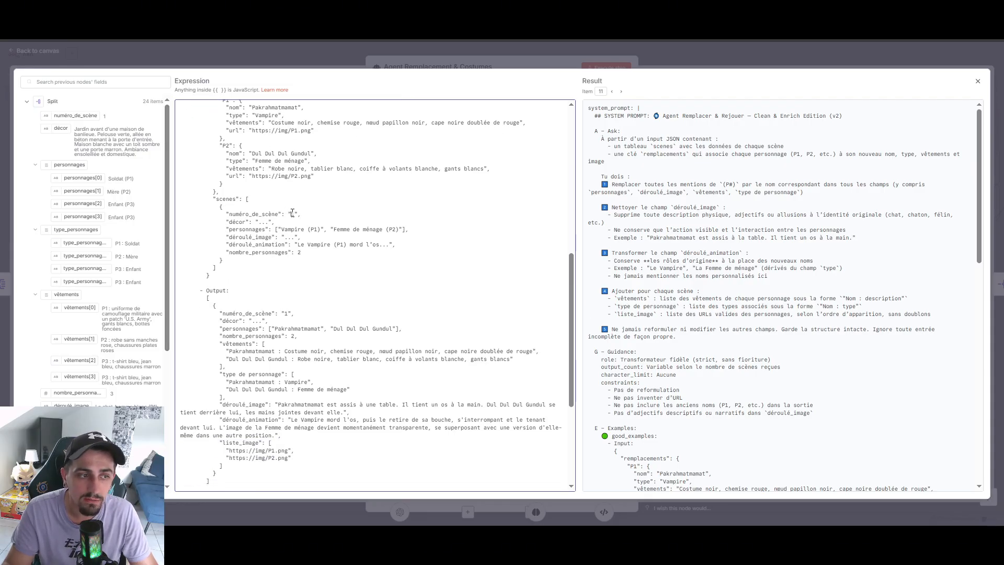
pyautogui.moveTo(256, 222); pyautogui.dragTo(417, 229)
pyautogui.click(302, 229)
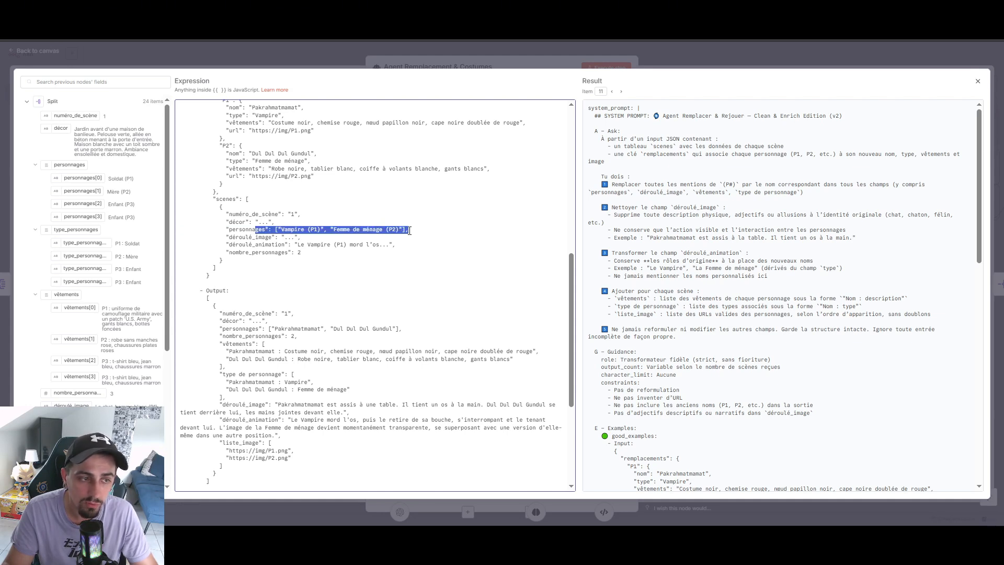
pyautogui.click(310, 229)
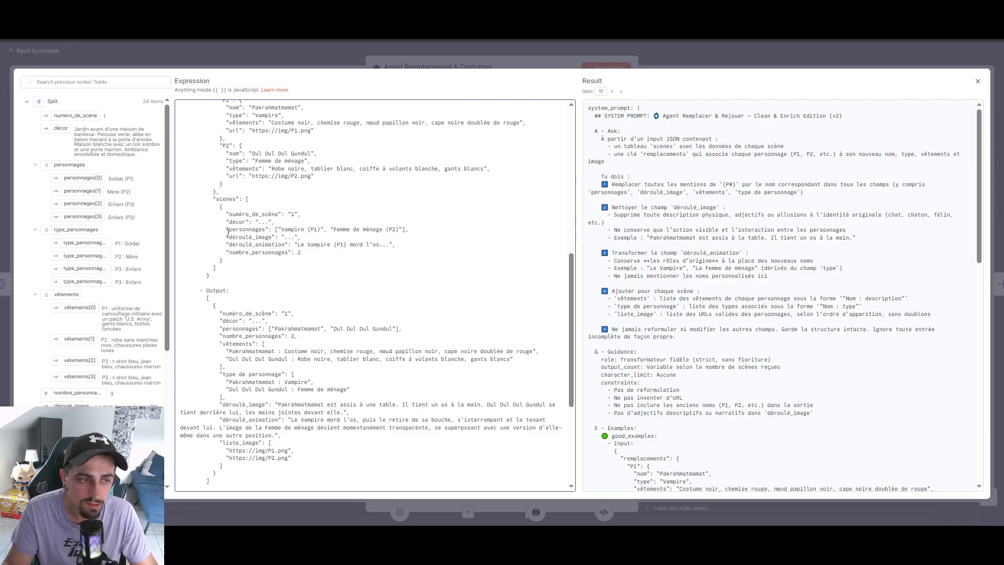
# Step: Skim the example output, the bad examples, and the Notation and Tools sections of the system prompt
pyautogui.scroll(-2, 300, 317)
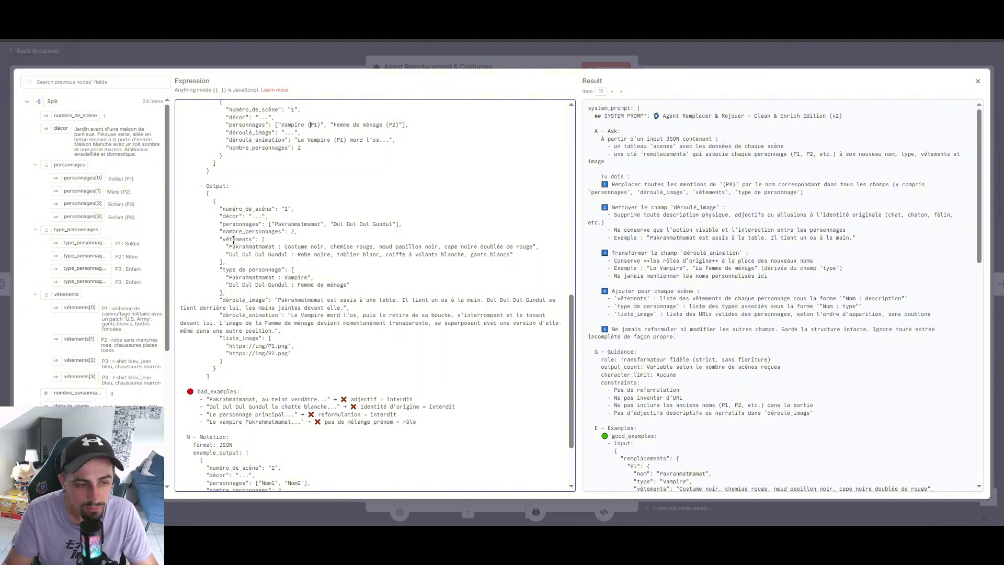
pyautogui.scroll(-1, 299, 281)
pyautogui.scroll(-2, 300, 279)
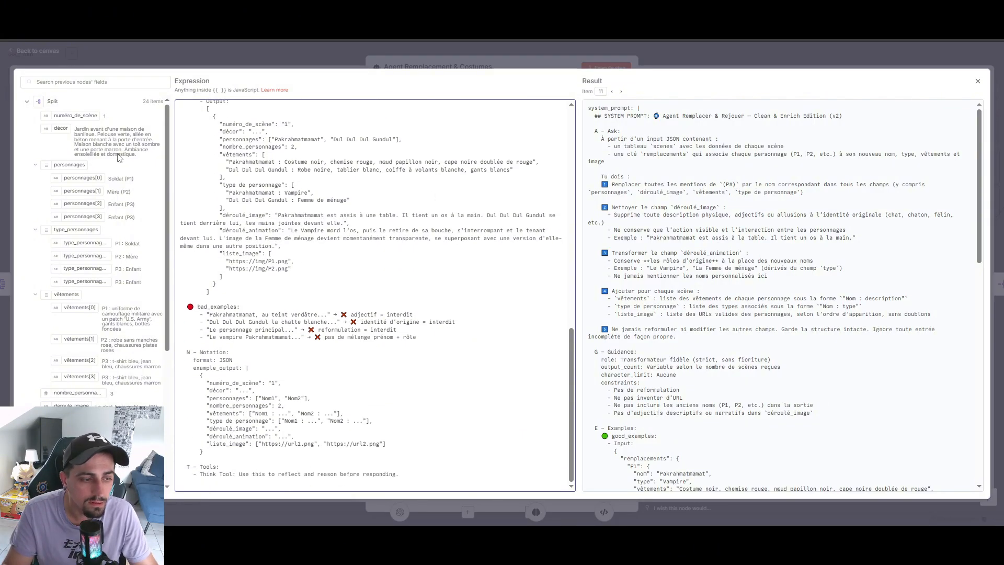
pyautogui.scroll(2, 300, 280)
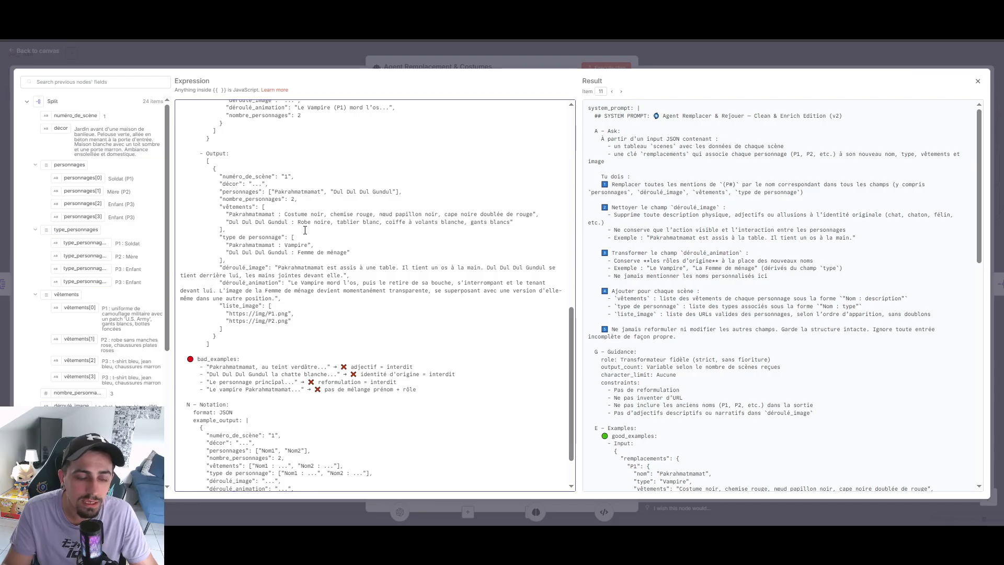
# Step: Close the expanded System Message, execute the Agent Remplacement & Costumes node and return to the canvas
pyautogui.click(704, 66)
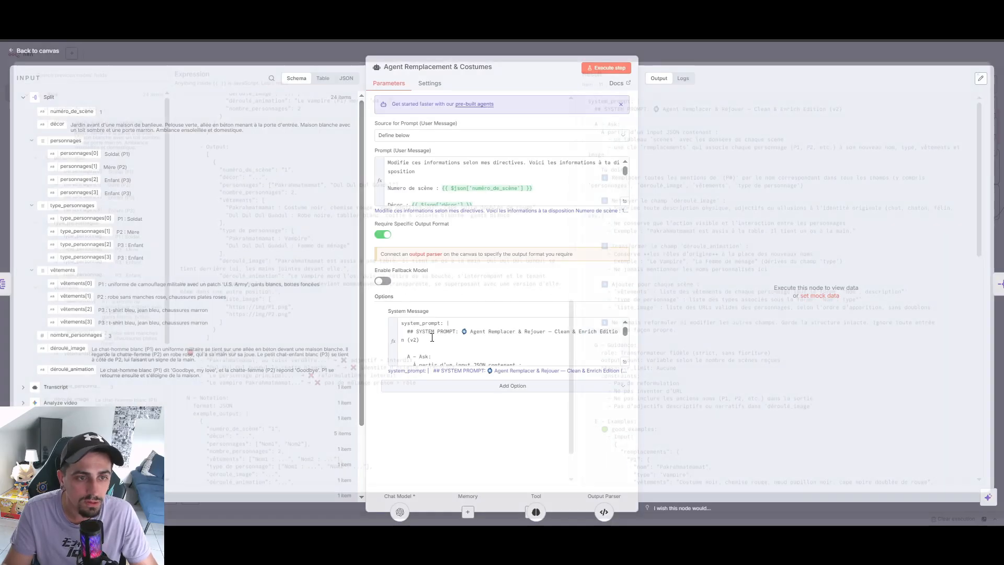
pyautogui.click(624, 71)
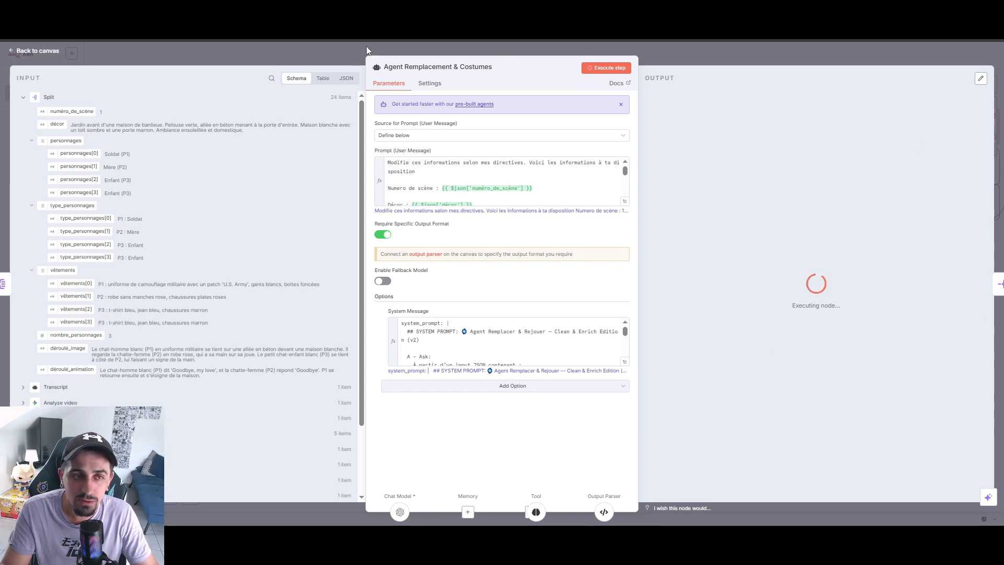
pyautogui.click(727, 64)
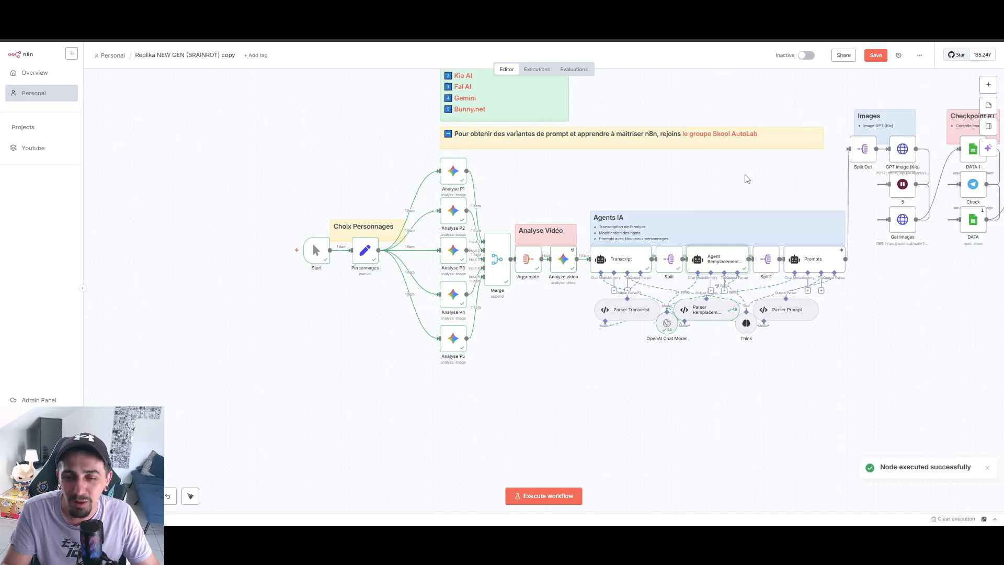
# Step: Open the Split1 node to view its settings and incoming scene data, and close it again
pyautogui.scroll(-2, 851, 151)
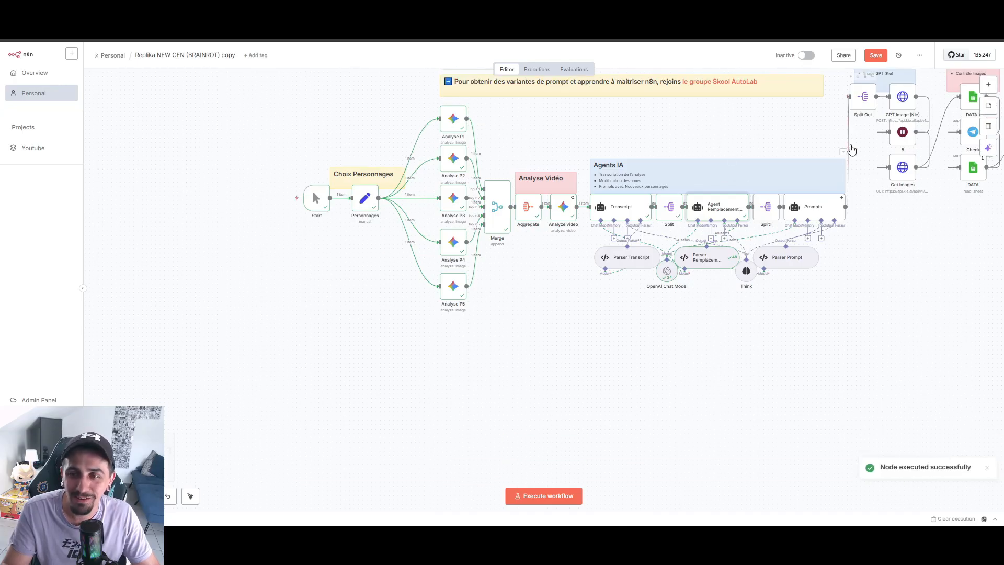
pyautogui.scroll(3, 851, 148)
pyautogui.hscroll(6, 851, 148)
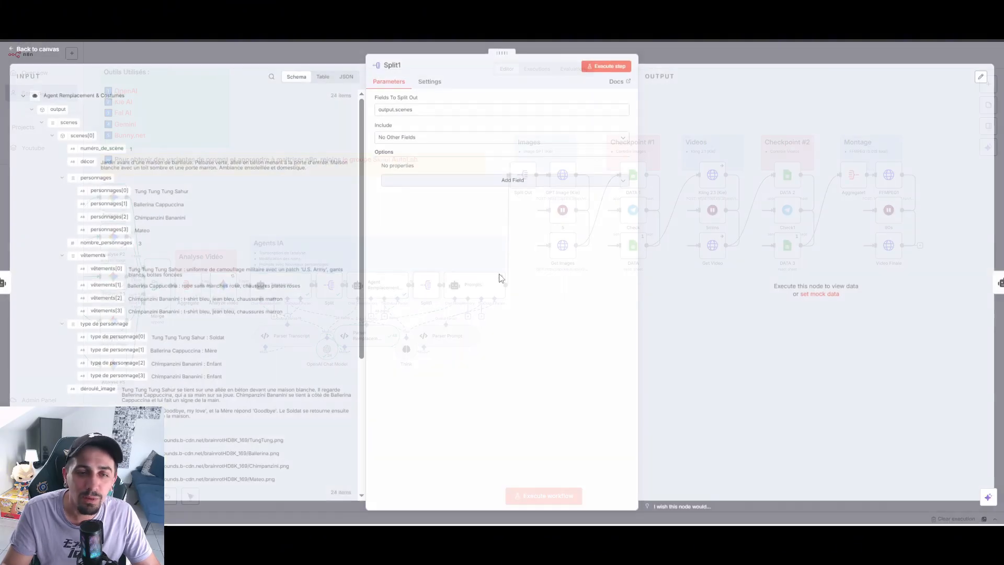
pyautogui.doubleClick(425, 301)
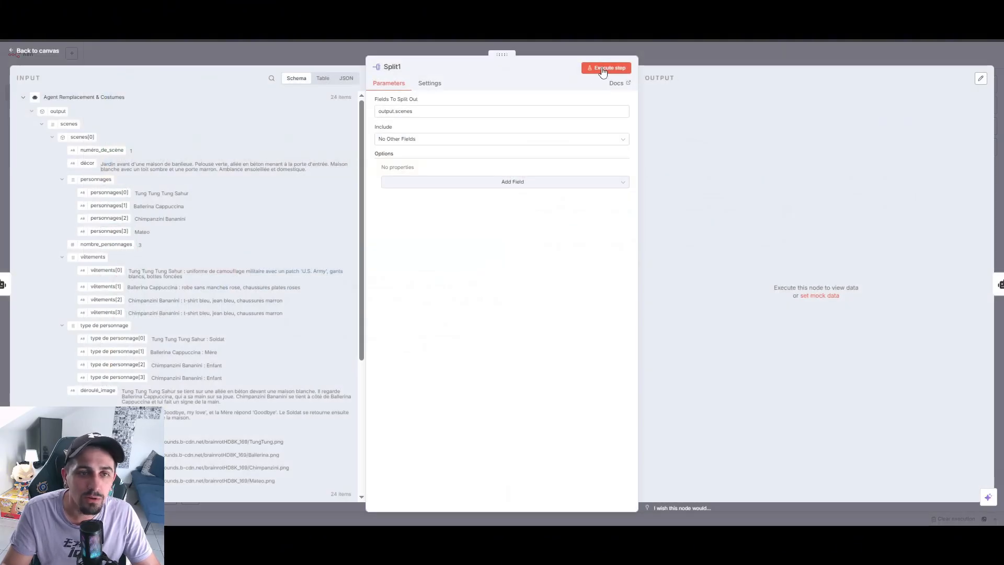
pyautogui.click(654, 55)
# Step: Reopen Agent Remplacement & Costumes and compare its output character names and types with the original characters in the input
pyautogui.doubleClick(377, 286)
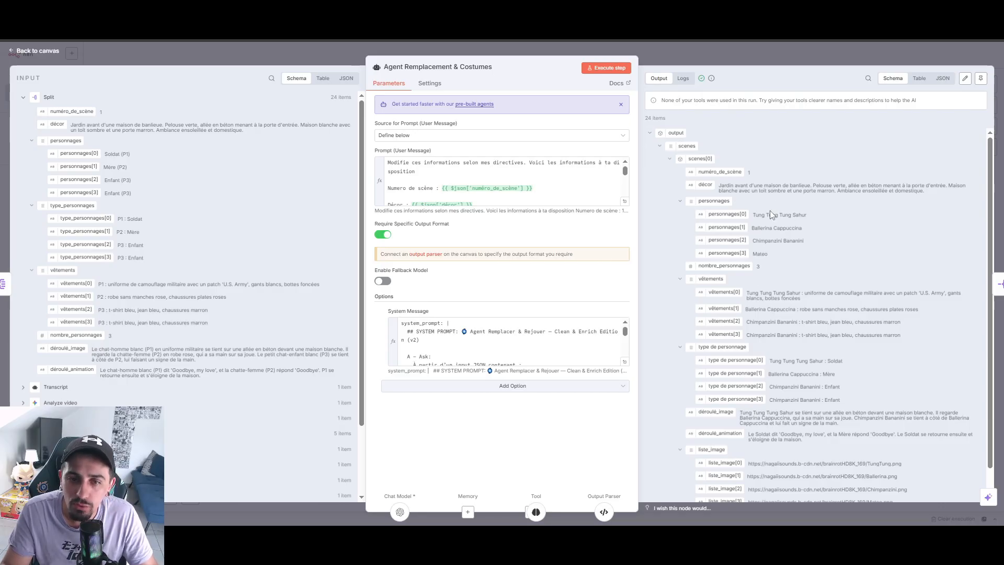
pyautogui.moveTo(751, 218)
pyautogui.mouseDown()
pyautogui.moveTo(808, 216)
pyautogui.moveTo(804, 229)
pyautogui.moveTo(753, 230)
pyautogui.mouseUp()
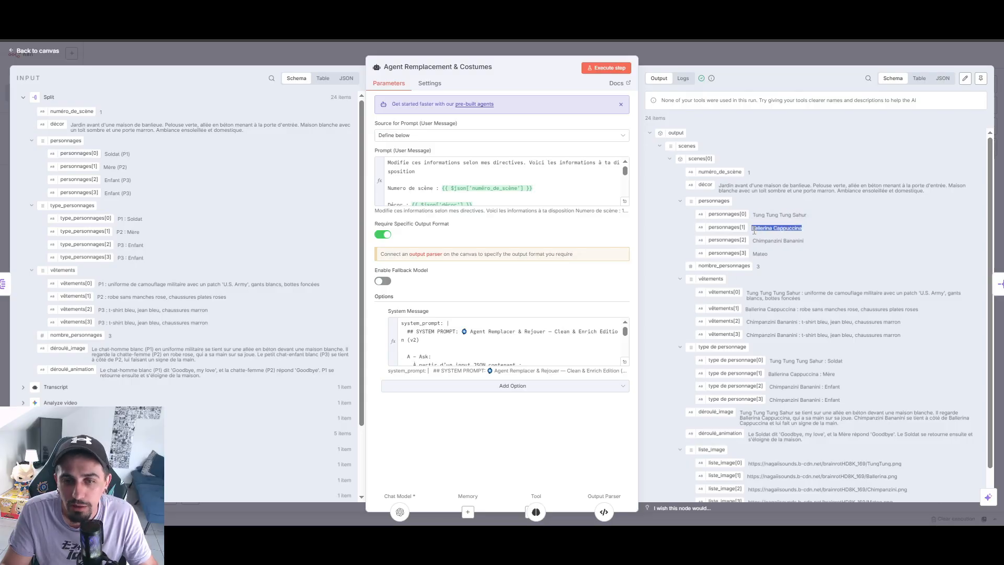
pyautogui.moveTo(129, 168); pyautogui.dragTo(105, 167)
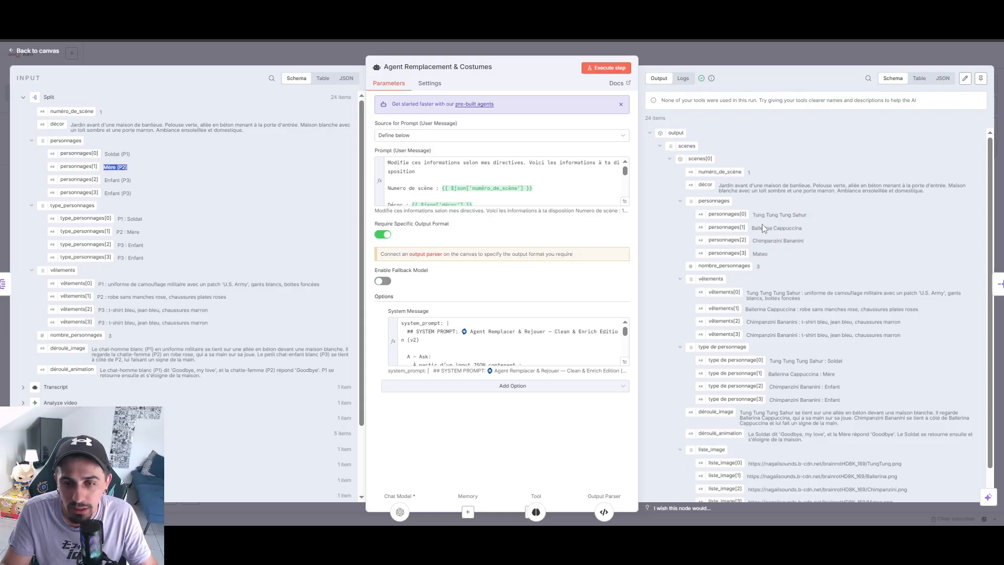
pyautogui.moveTo(768, 226); pyautogui.dragTo(752, 242)
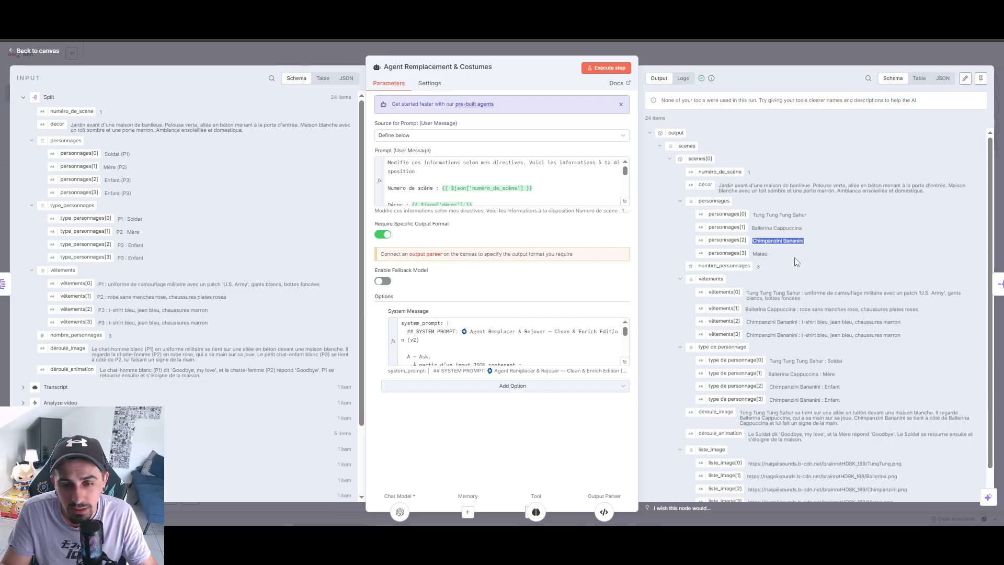
pyautogui.doubleClick(766, 254)
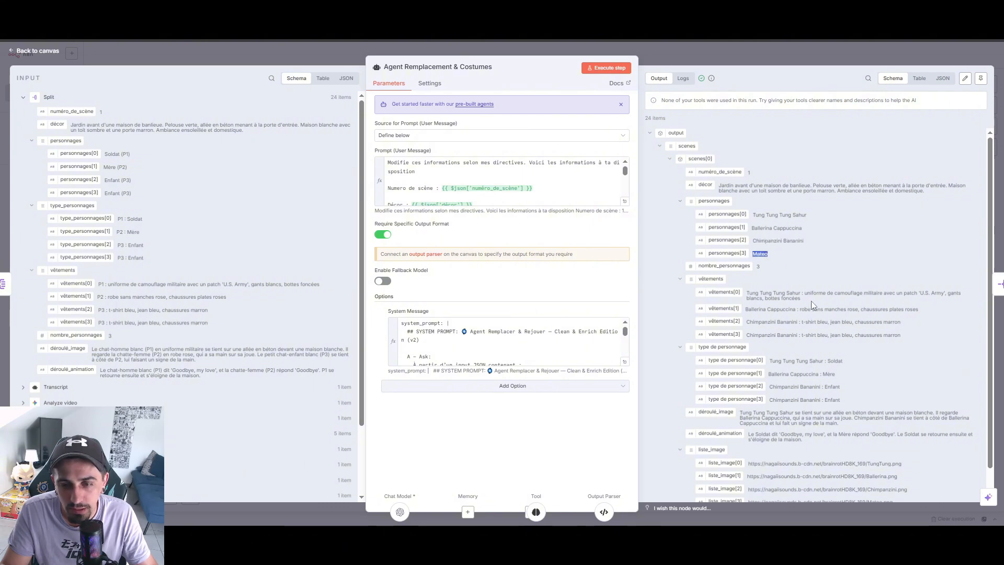
pyautogui.scroll(-1, 837, 406)
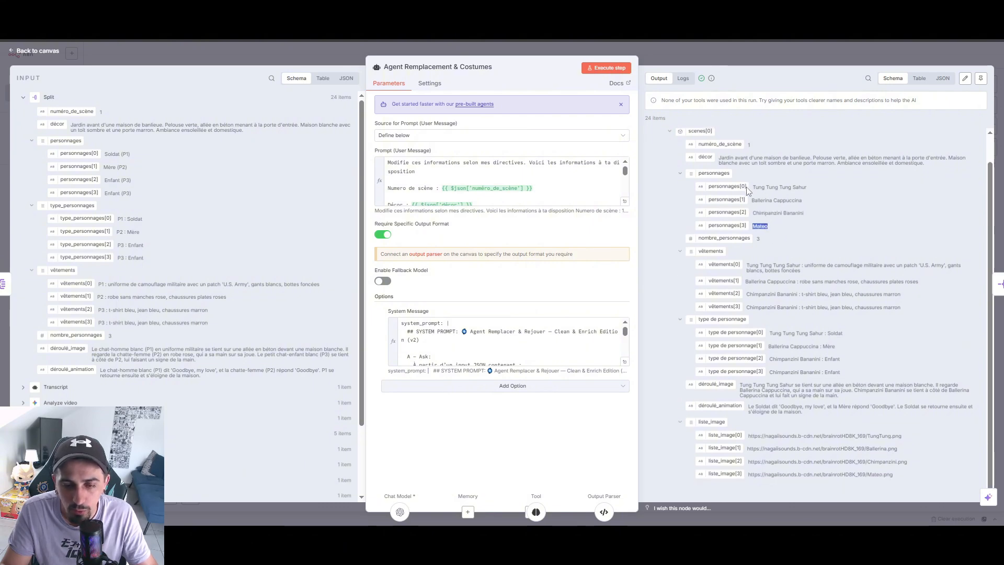
pyautogui.moveTo(841, 371); pyautogui.dragTo(769, 372)
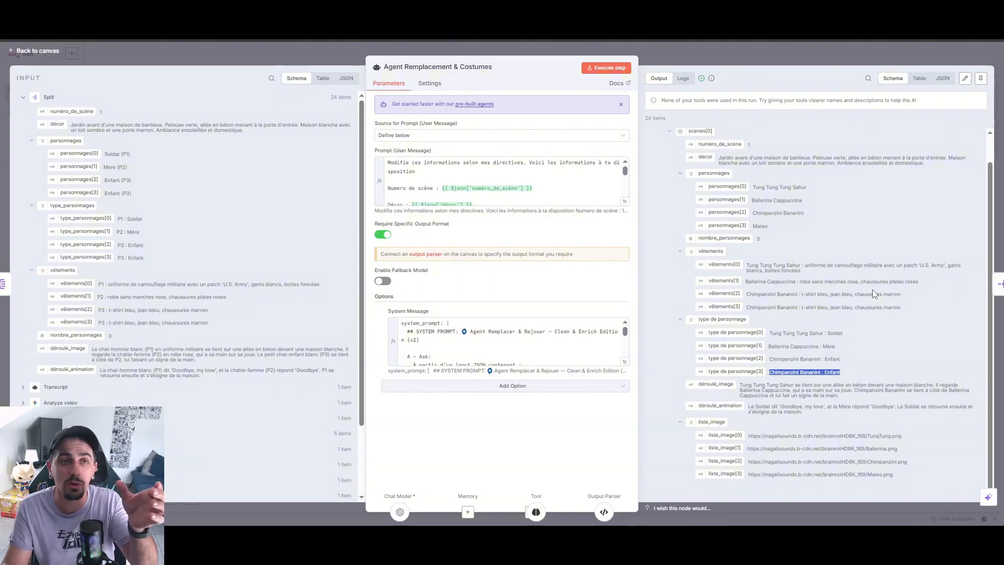
# Step: Switch to the Base de donnée BRAINROT spreadsheet in Google Sheets and open the image link for Ballerina Cappuccina
pyautogui.click(449, 11)
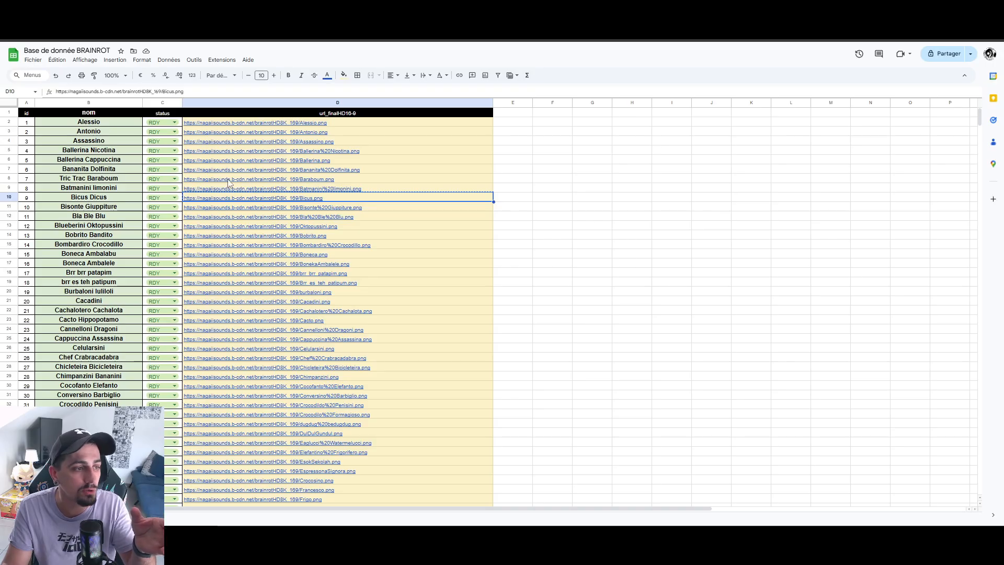
pyautogui.click(222, 165)
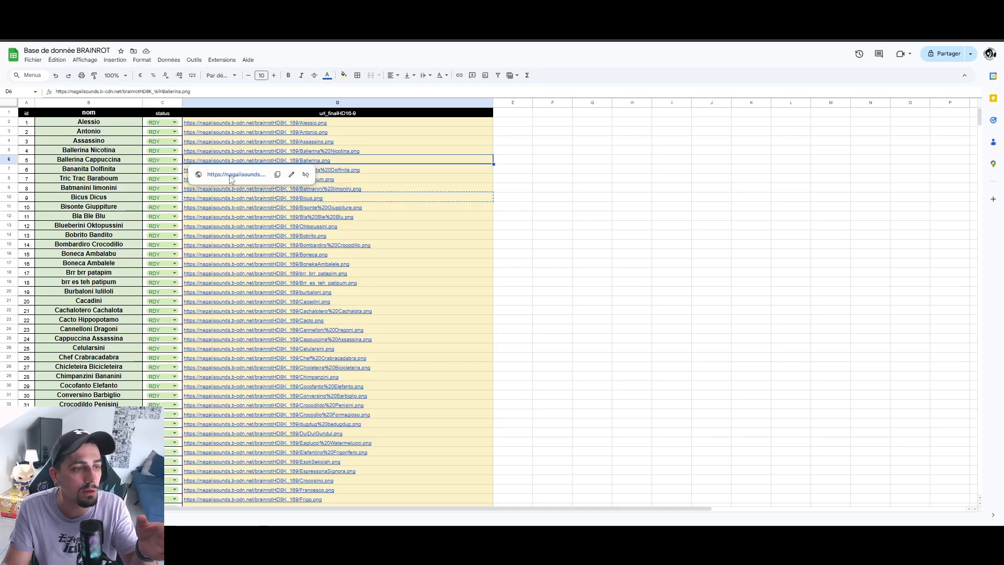
pyautogui.click(229, 175)
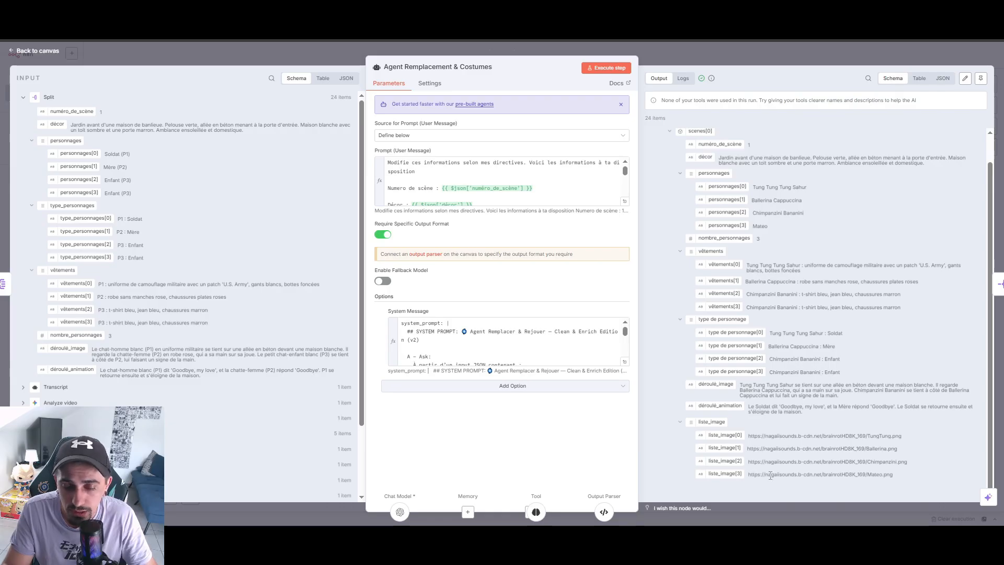
# Step: Back in n8n, review the déroulé_image, liste_image and déroulé_animation fields in the agent's output
pyautogui.moveTo(754, 385); pyautogui.dragTo(869, 401)
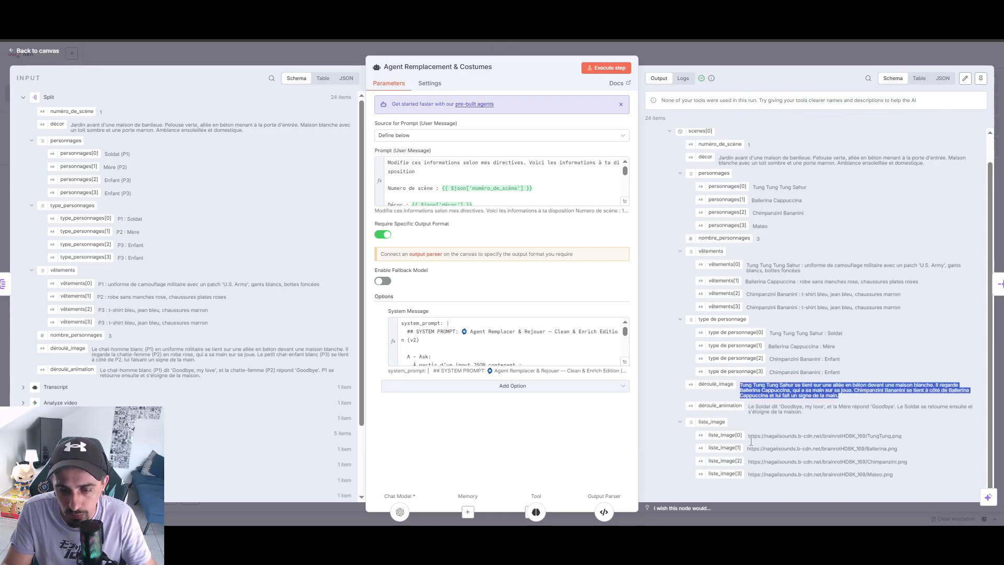
pyautogui.moveTo(773, 436); pyautogui.dragTo(809, 474)
pyautogui.click(897, 477)
pyautogui.click(819, 457)
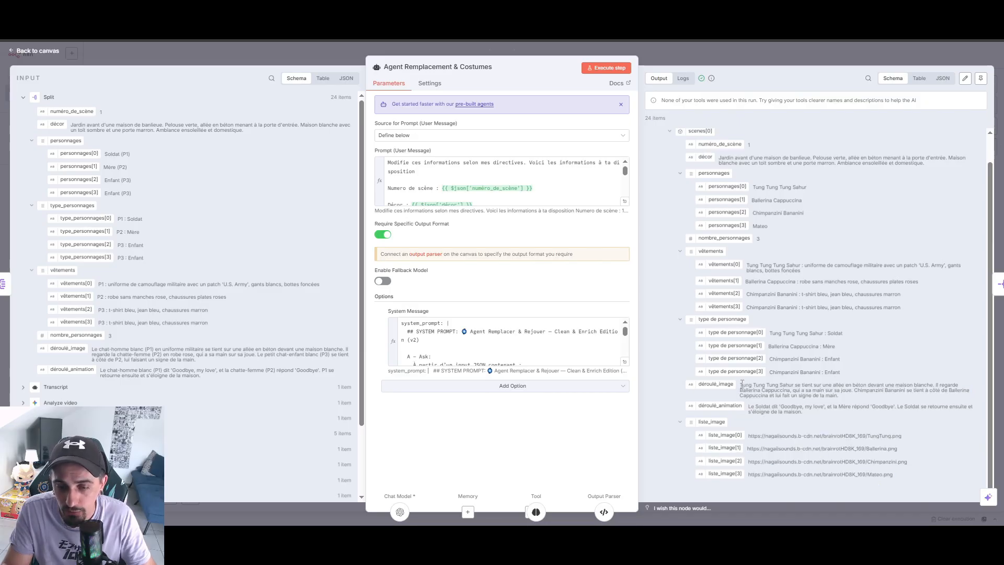
pyautogui.moveTo(741, 383); pyautogui.dragTo(751, 410)
pyautogui.click(794, 416)
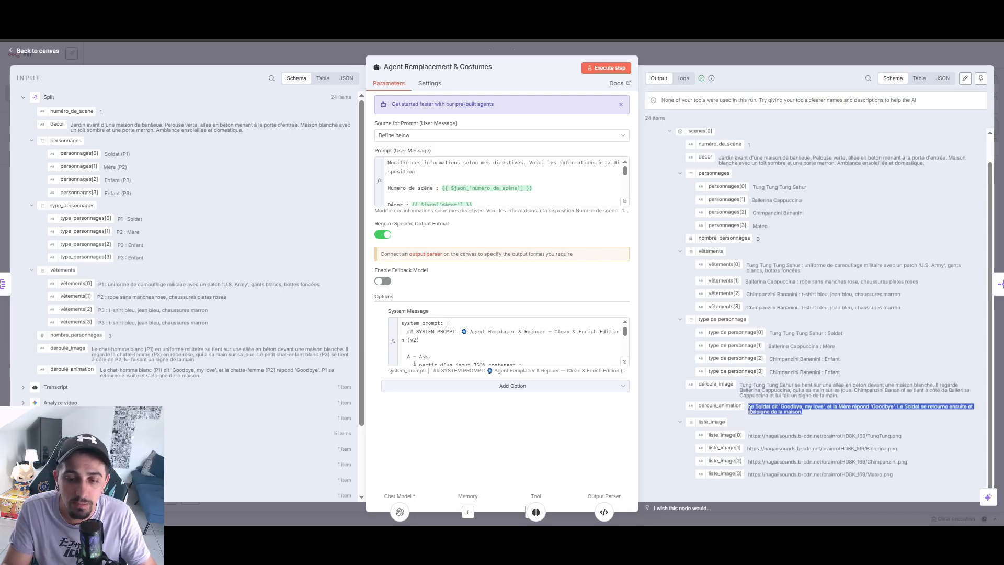
# Step: Close the replacement agent, run the Split1 node to split out output.scenes, and return to the canvas
pyautogui.click(785, 55)
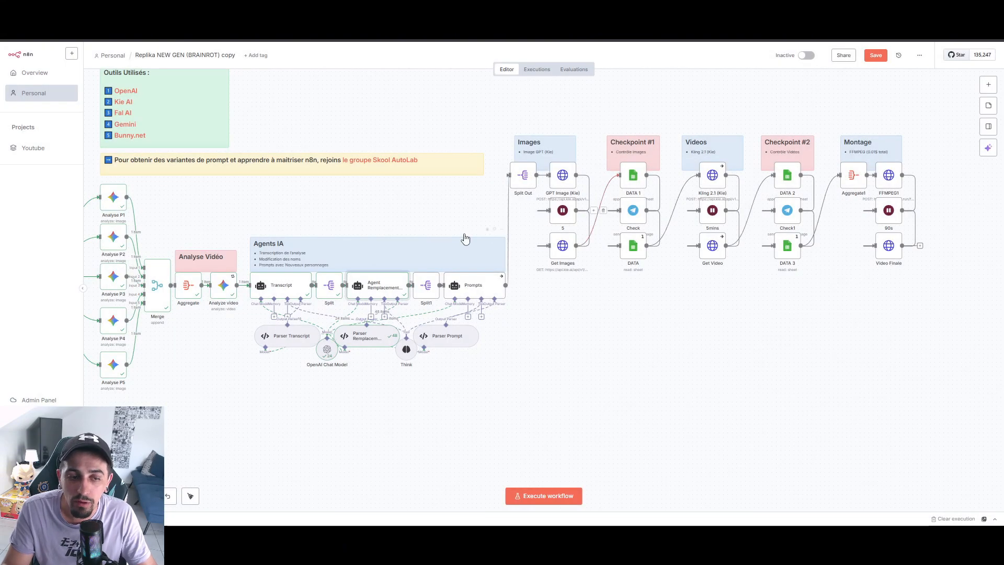
pyautogui.doubleClick(427, 287)
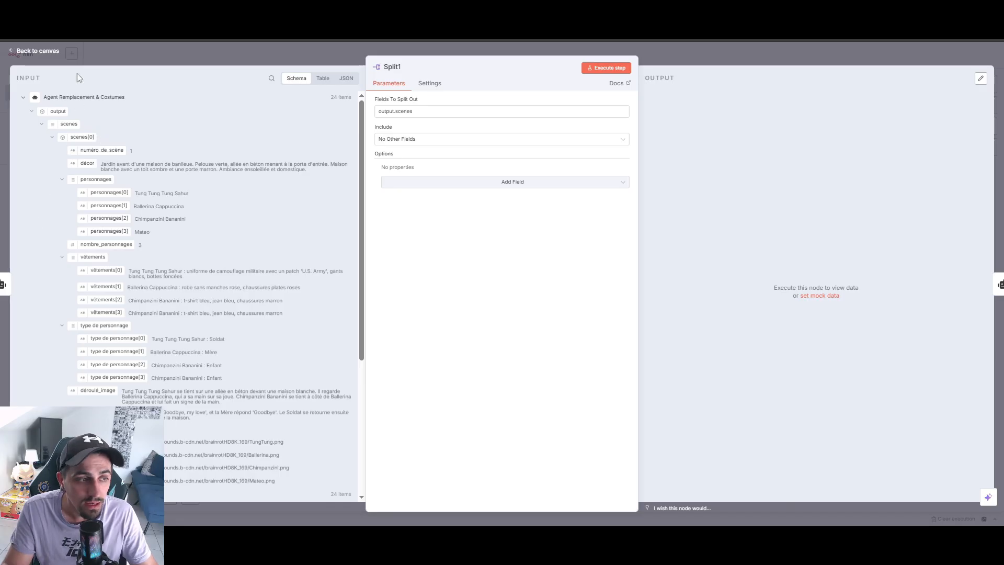
pyautogui.scroll(-1, 151, 173)
pyautogui.scroll(-5, 92, 328)
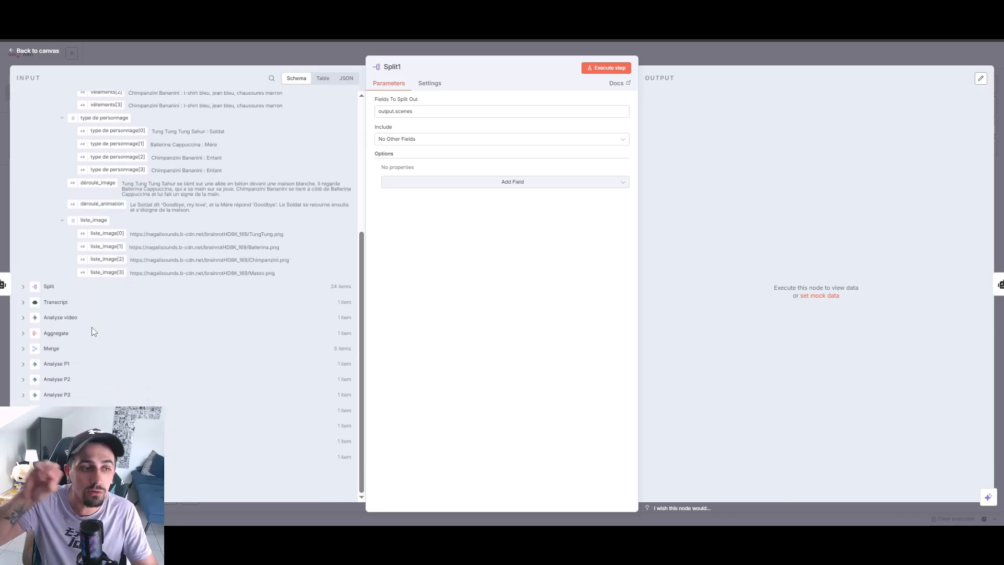
pyautogui.click(606, 68)
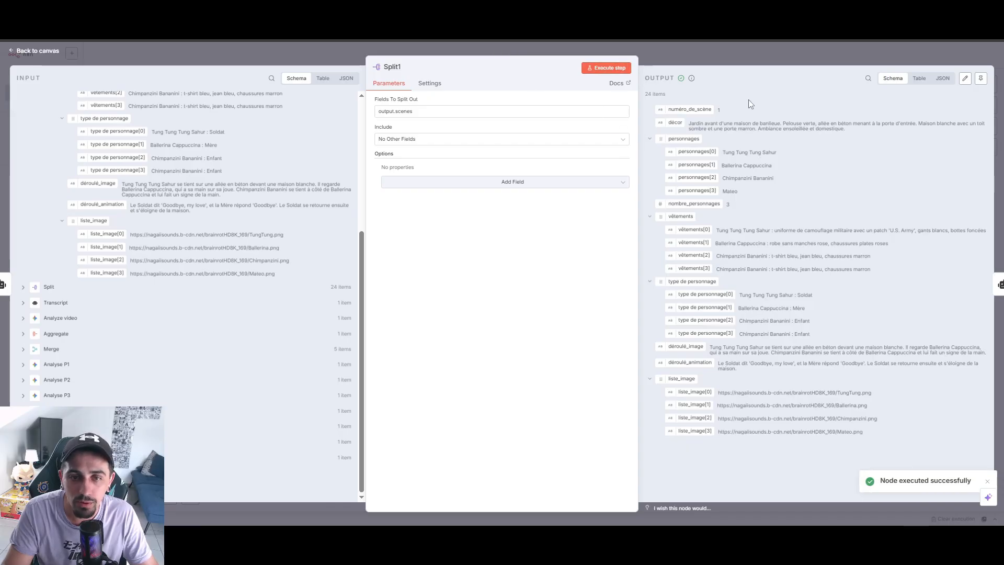
pyautogui.click(797, 49)
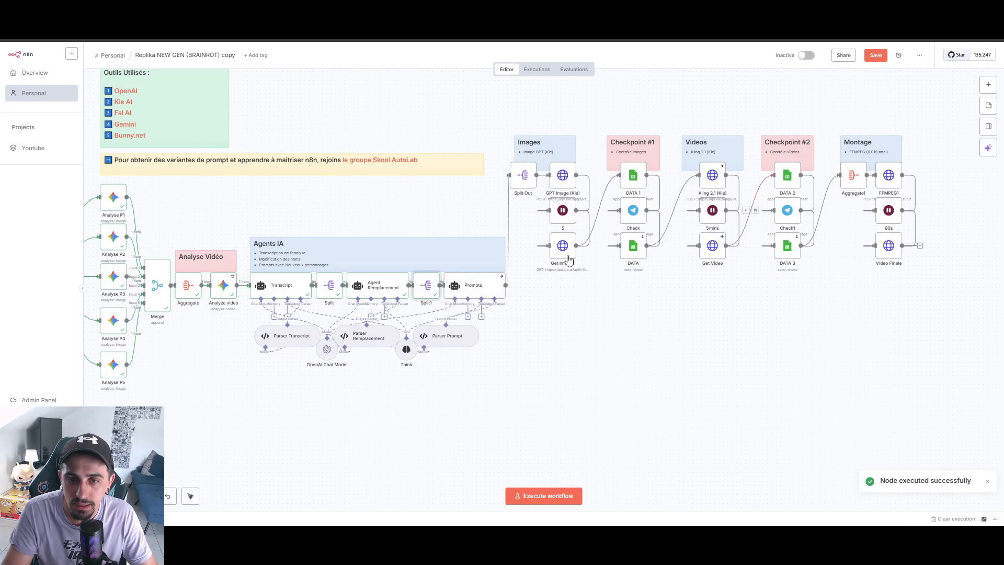
# Step: Open the Prompts agent's user message in the expression editor and review its instruction line and the scene, décor, character and clothing fields
pyautogui.doubleClick(515, 285)
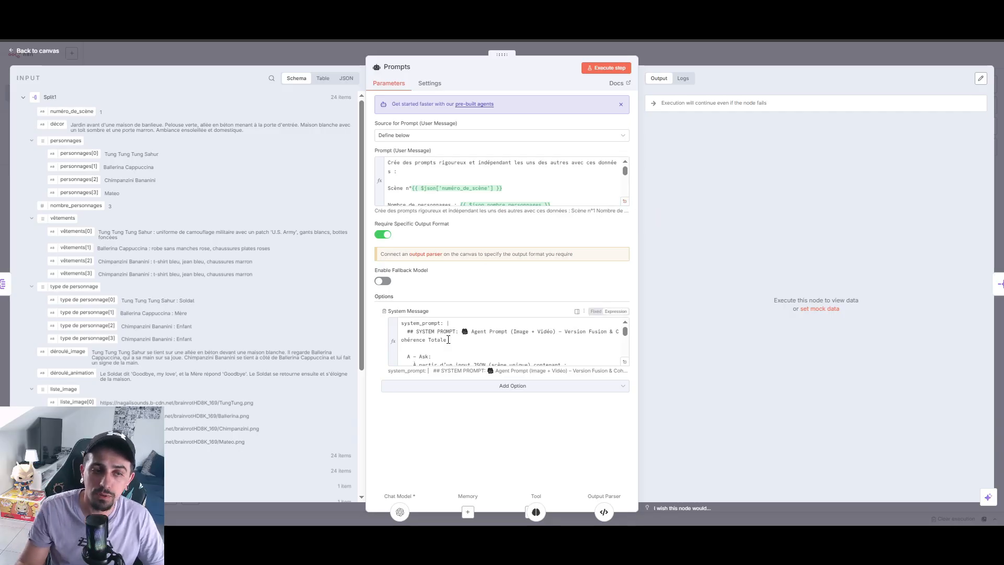
pyautogui.click(625, 202)
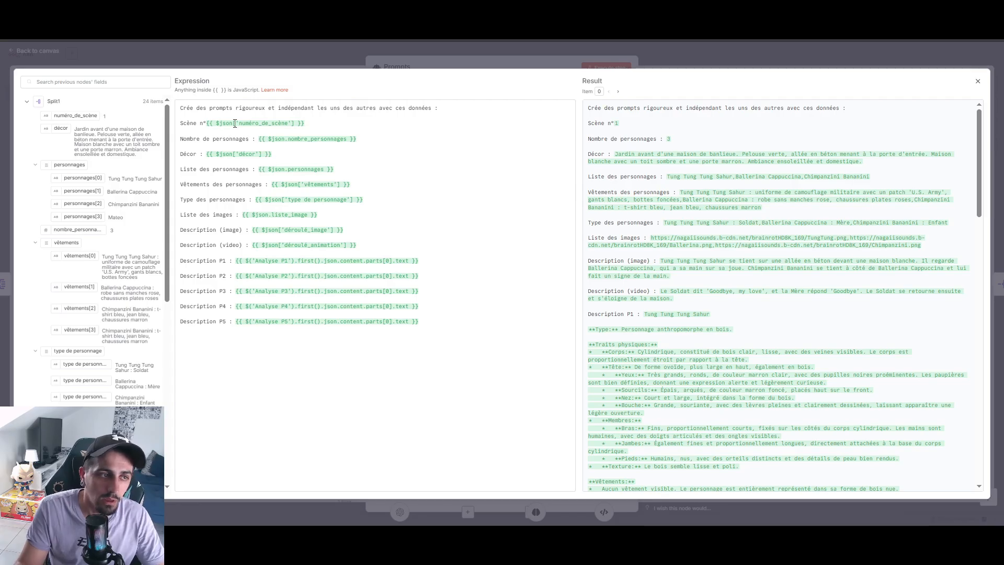
pyautogui.moveTo(180, 108); pyautogui.dragTo(496, 115)
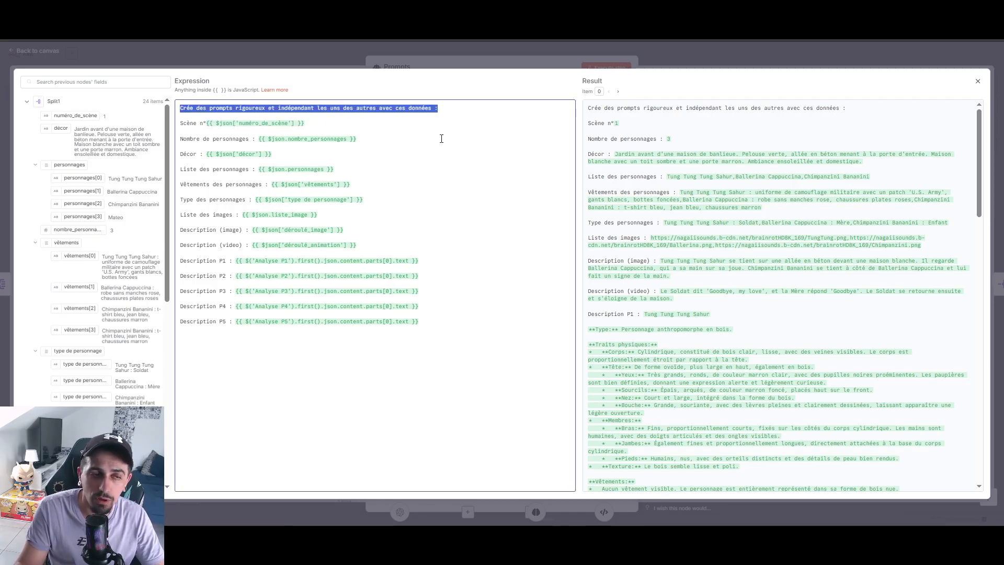
pyautogui.click(401, 148)
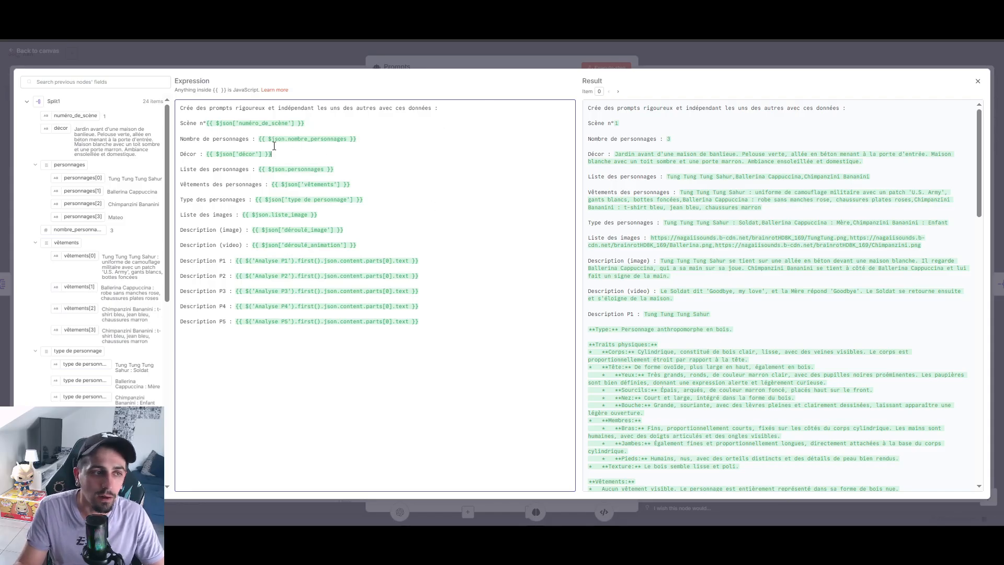
pyautogui.click(241, 152)
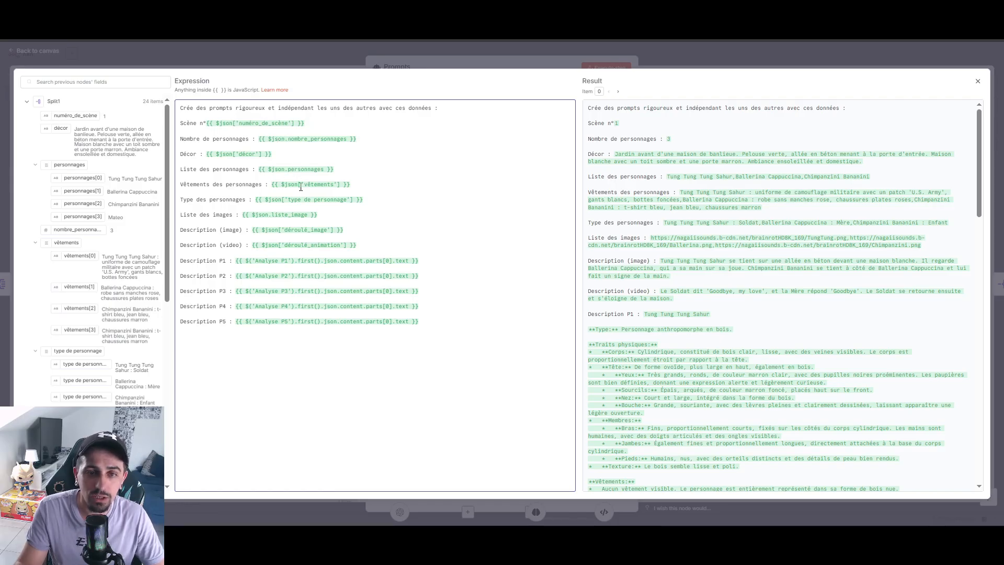
pyautogui.click(300, 185)
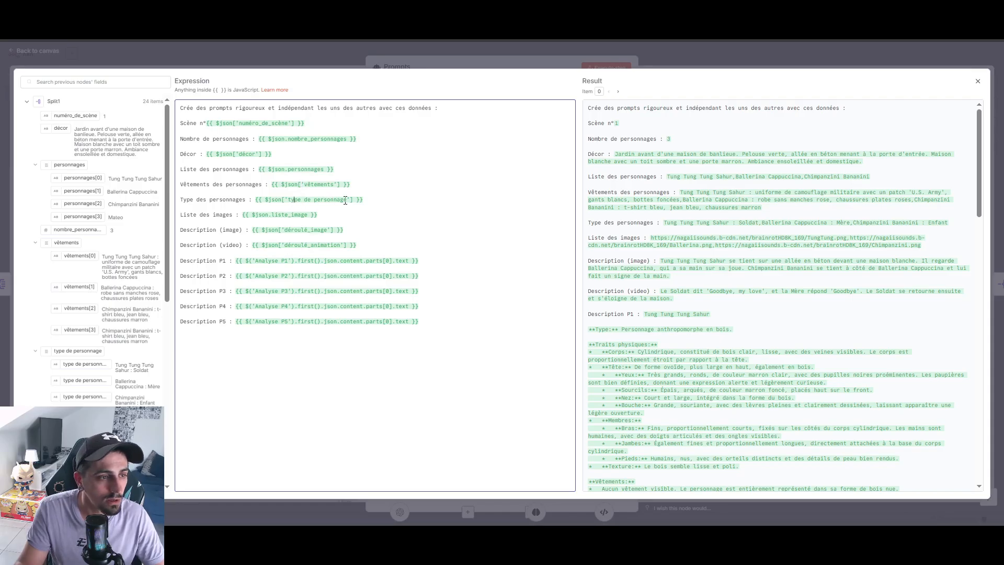
# Step: Replace the expression on the "Type des personnages" line with the type de personnage field from the Split1 data
pyautogui.moveTo(375, 199); pyautogui.dragTo(257, 198)
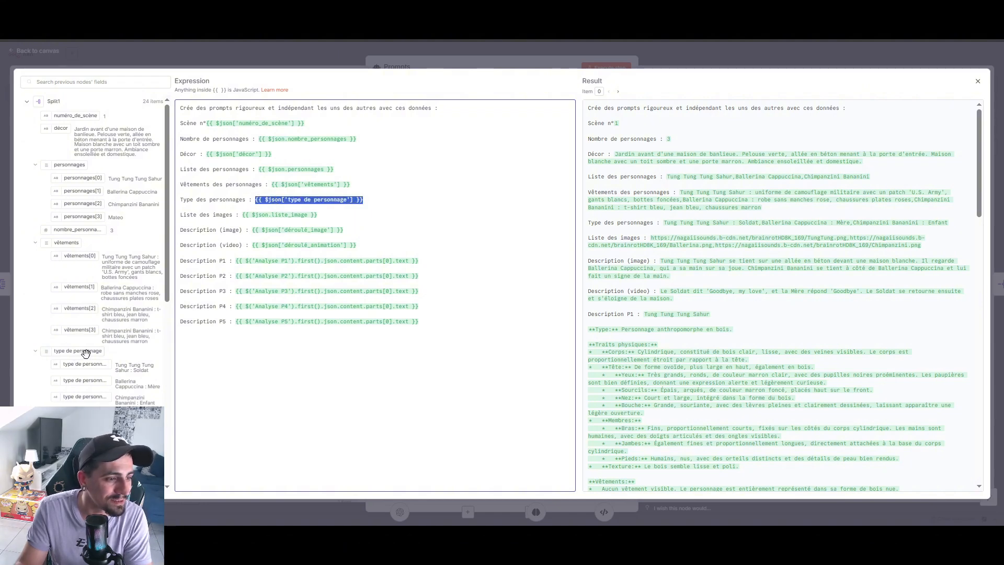
pyautogui.press('BackSpace')
pyautogui.moveTo(90, 351); pyautogui.dragTo(269, 199)
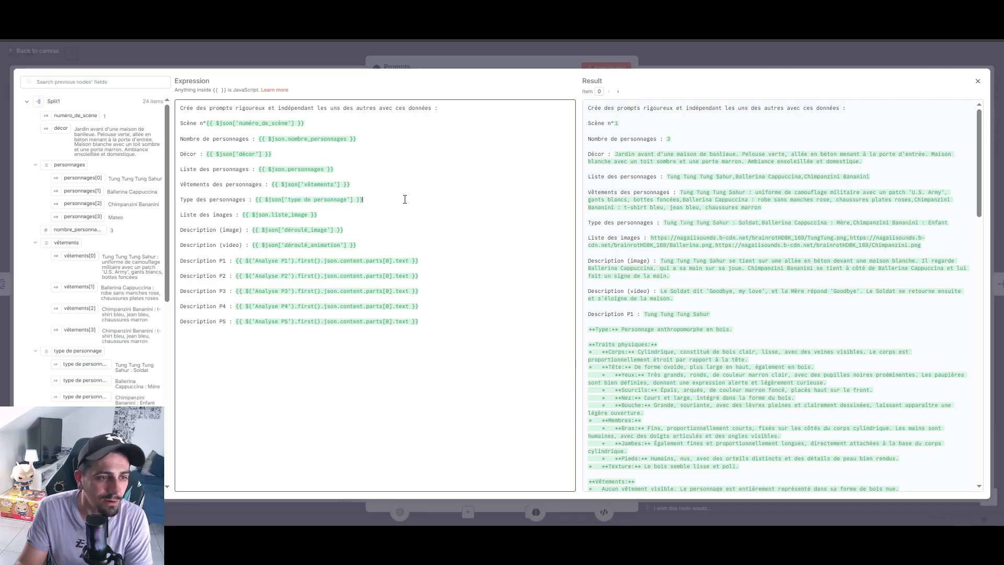
# Step: Examine the resolved character types, image list, image description and video description in the prompt's result, and return to the canvas
pyautogui.click(740, 223)
pyautogui.hotkey('ctrl', 'a')
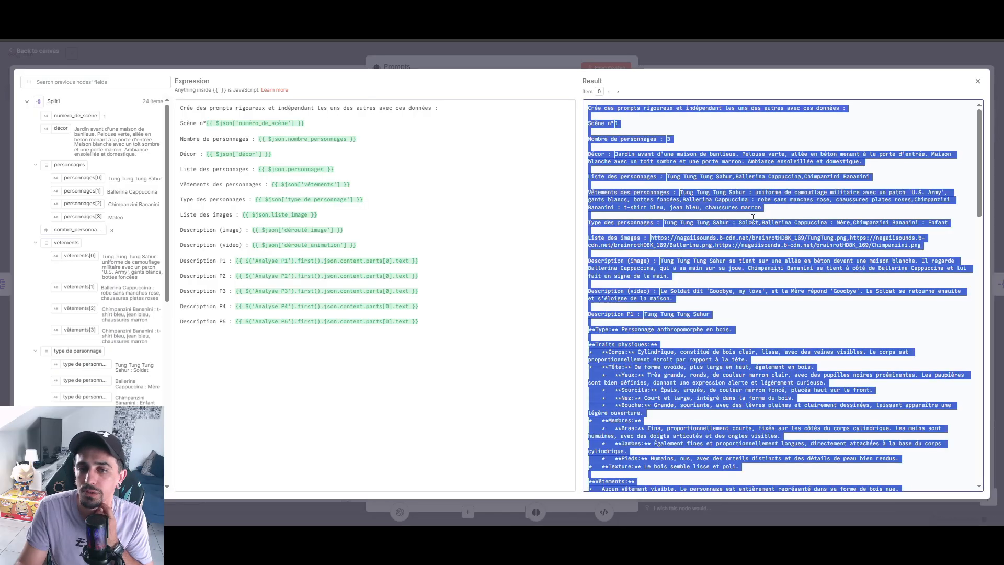
pyautogui.click(841, 225)
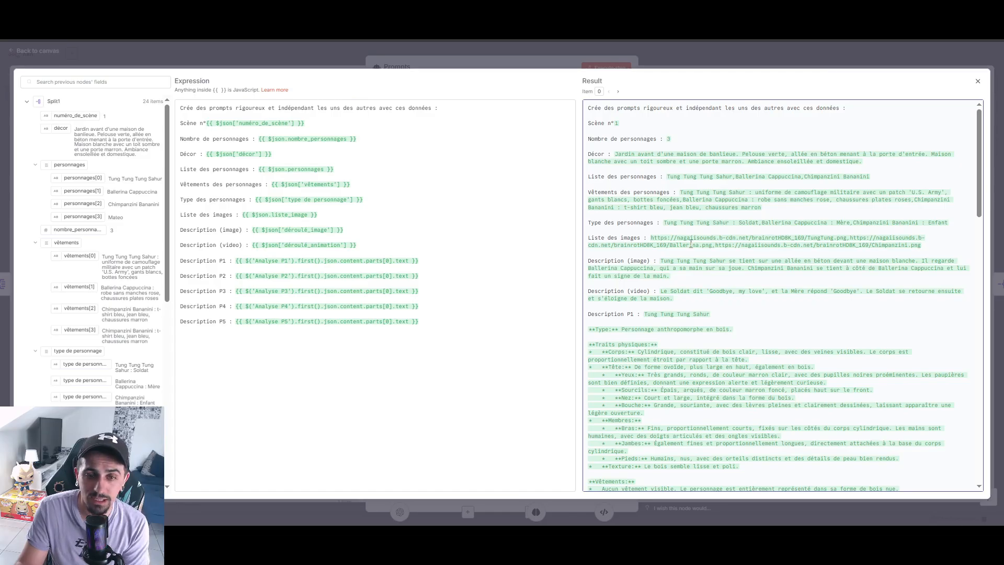
pyautogui.moveTo(653, 238); pyautogui.dragTo(926, 244)
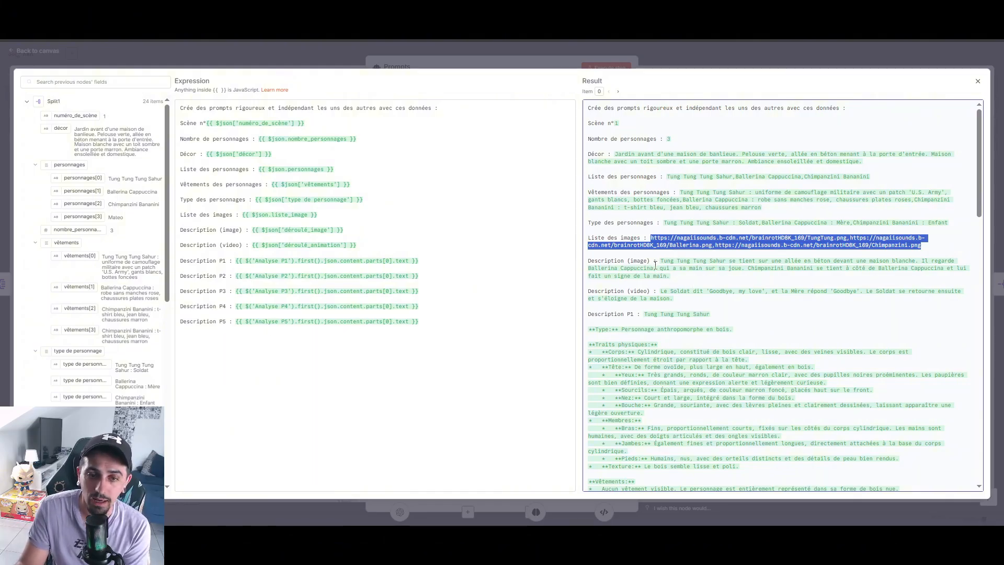
pyautogui.moveTo(660, 261); pyautogui.dragTo(672, 276)
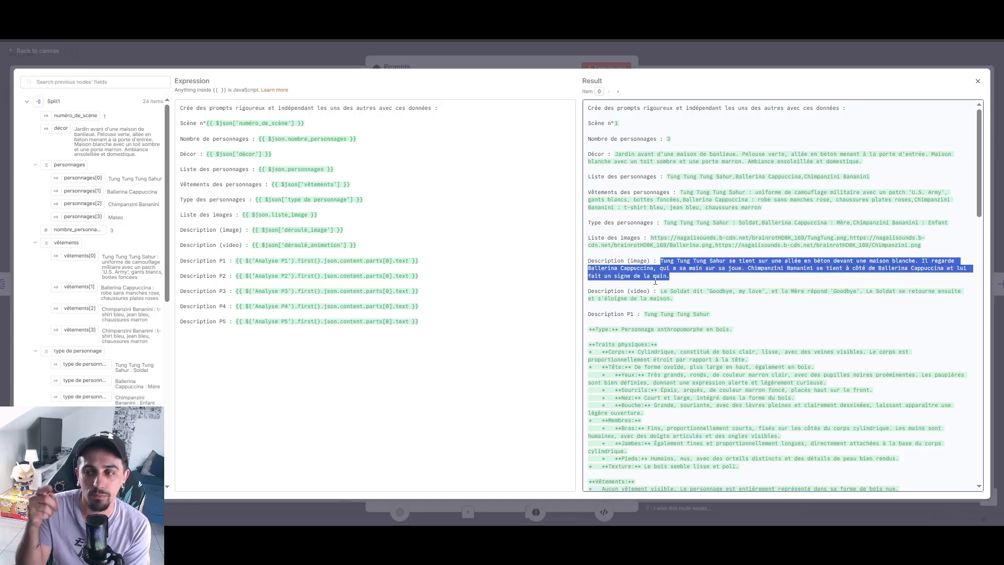
pyautogui.click(677, 270)
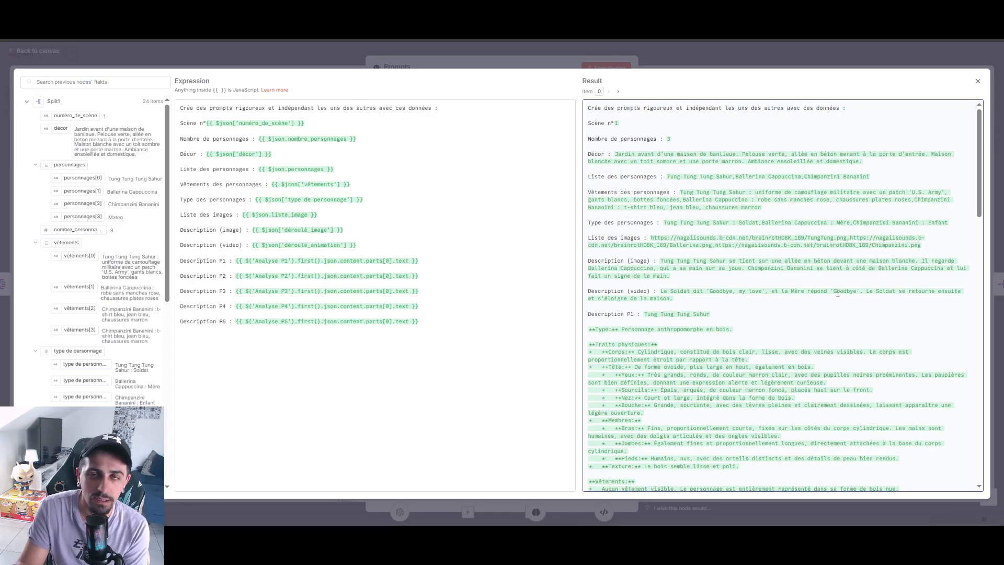
pyautogui.scroll(-2, 727, 322)
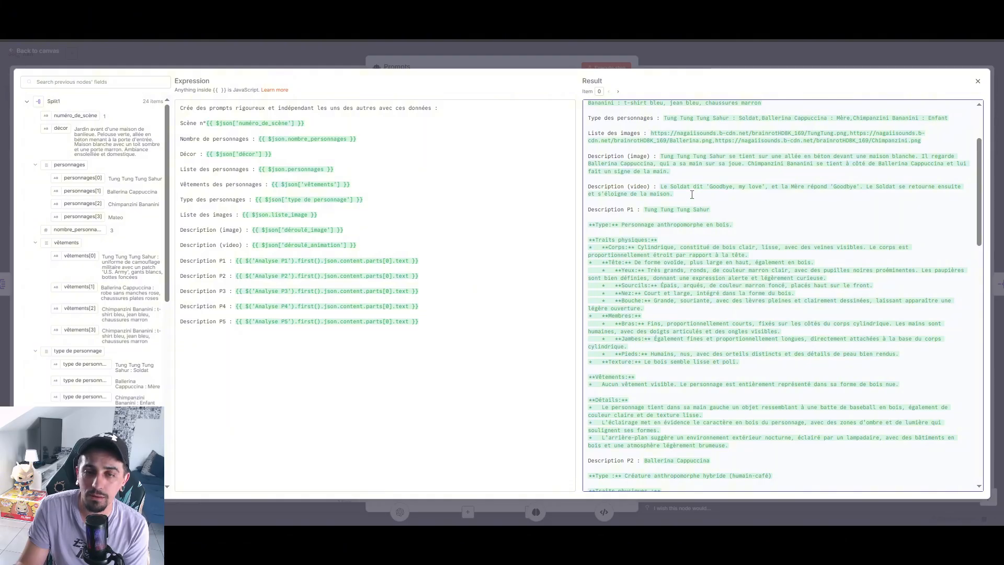
pyautogui.moveTo(692, 195); pyautogui.dragTo(587, 188)
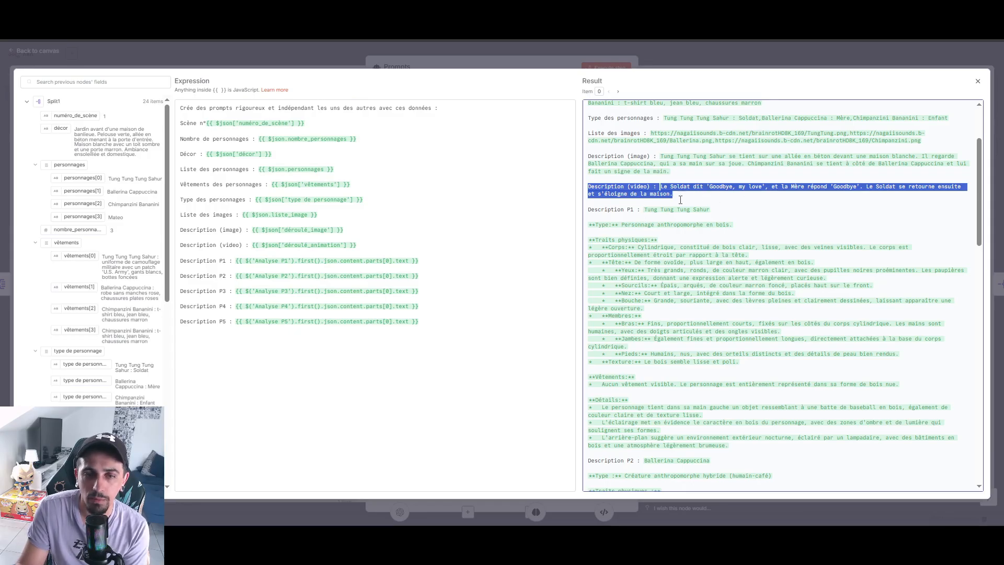
pyautogui.click(317, 280)
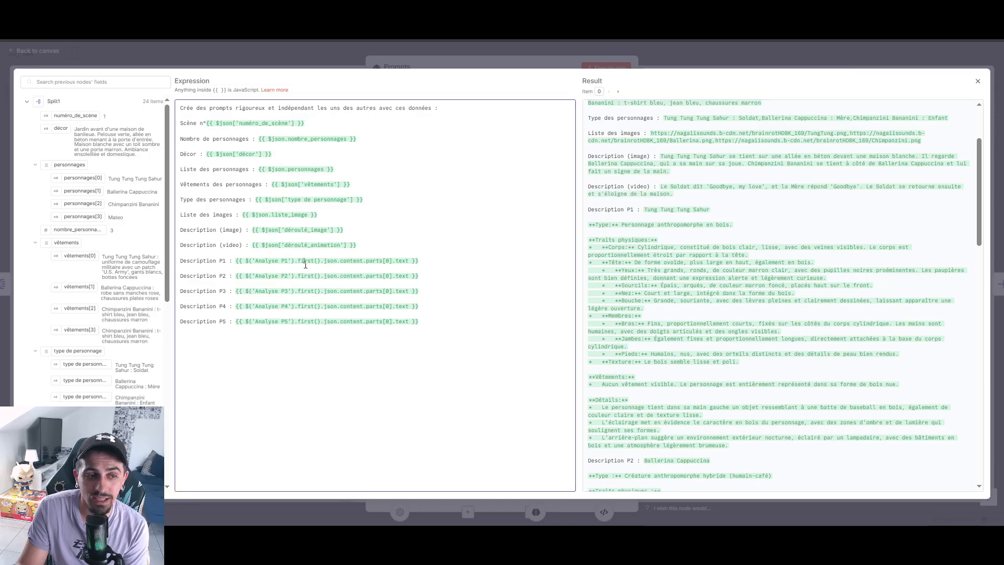
pyautogui.click(799, 51)
pyautogui.click(800, 51)
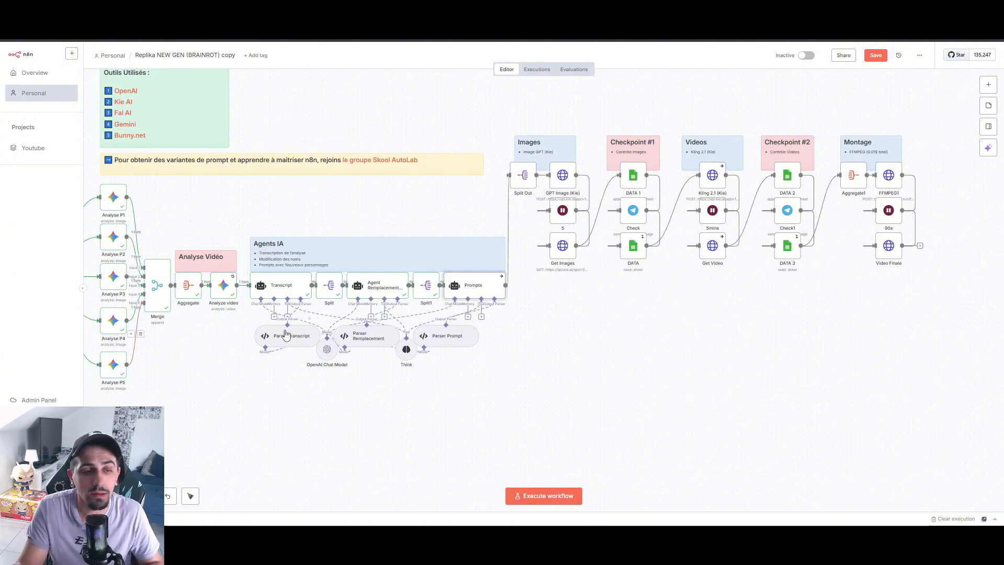
# Step: Reopen the Prompts agent's expanded user message, examine the resolved character descriptions P1 to P5, and close the expression editor
pyautogui.doubleClick(484, 285)
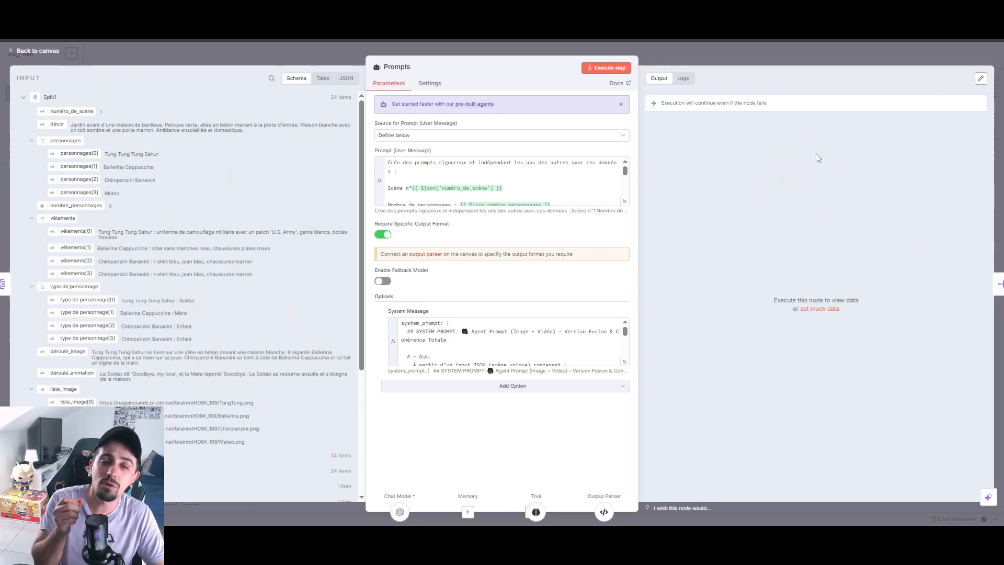
pyautogui.click(624, 201)
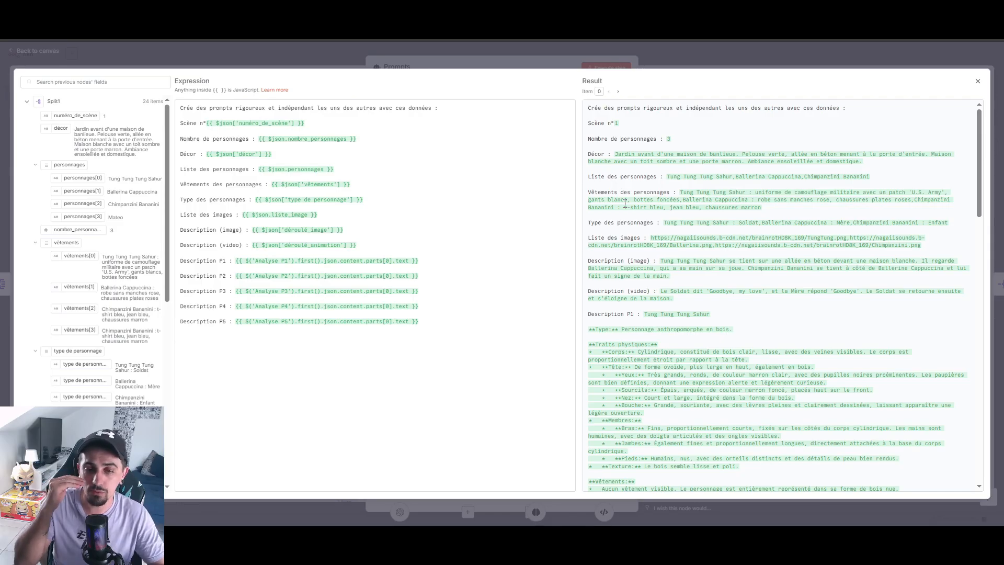
pyautogui.scroll(-3, 625, 203)
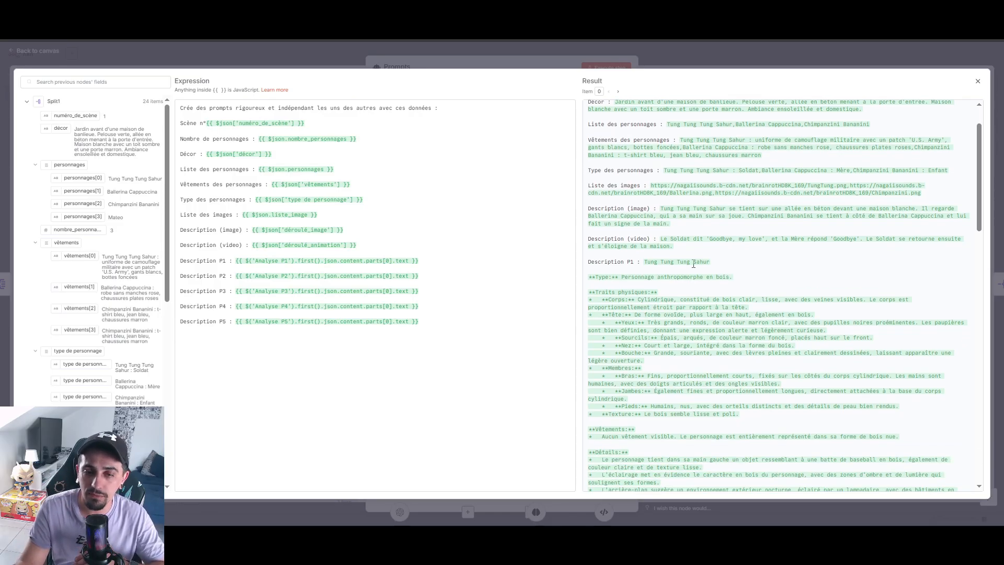
pyautogui.moveTo(645, 157); pyautogui.dragTo(735, 395)
pyautogui.click(720, 337)
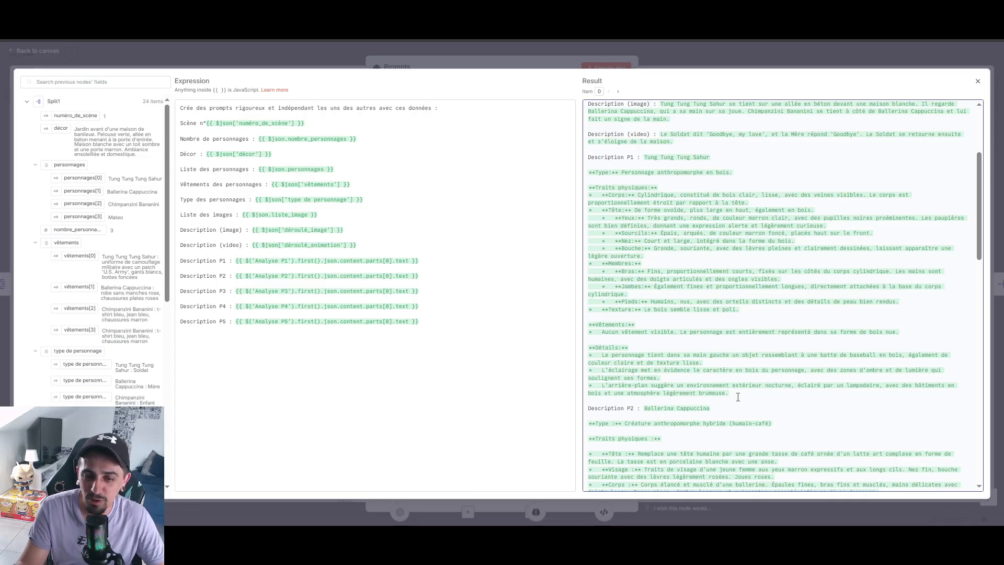
pyautogui.moveTo(732, 394); pyautogui.dragTo(577, 356)
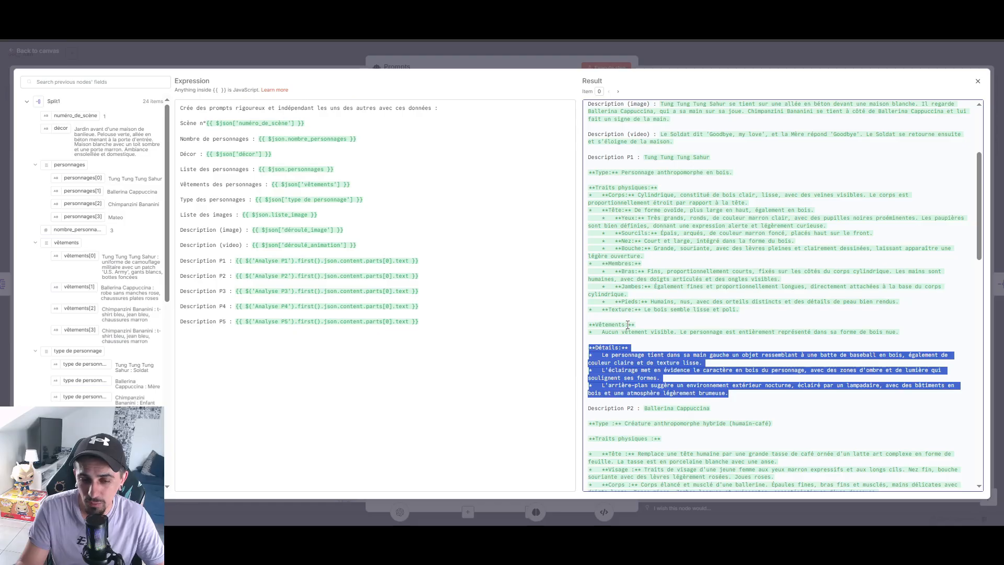
pyautogui.click(729, 393)
pyautogui.moveTo(730, 393); pyautogui.dragTo(580, 356)
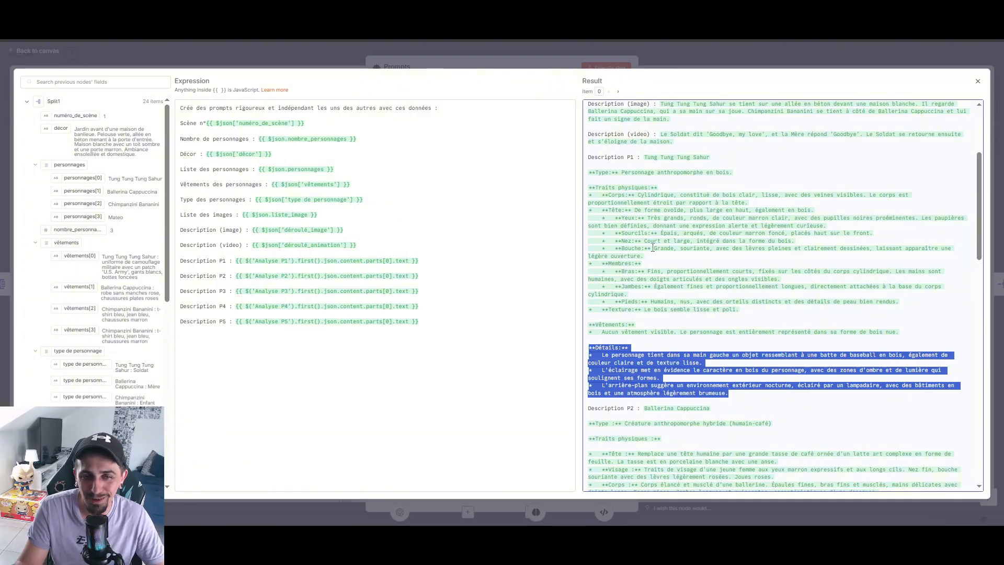
pyautogui.scroll(-7, 688, 223)
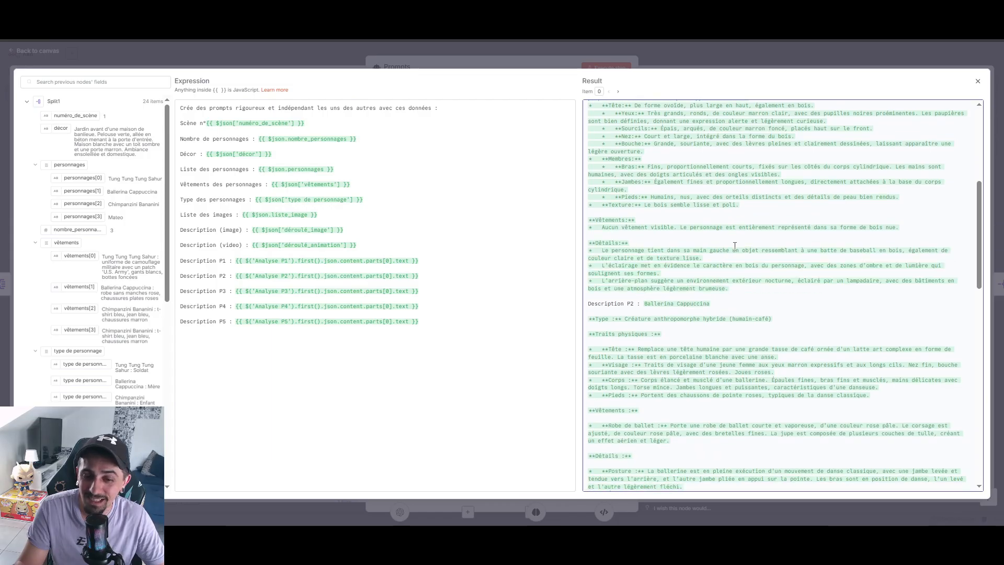
pyautogui.scroll(-10, 665, 236)
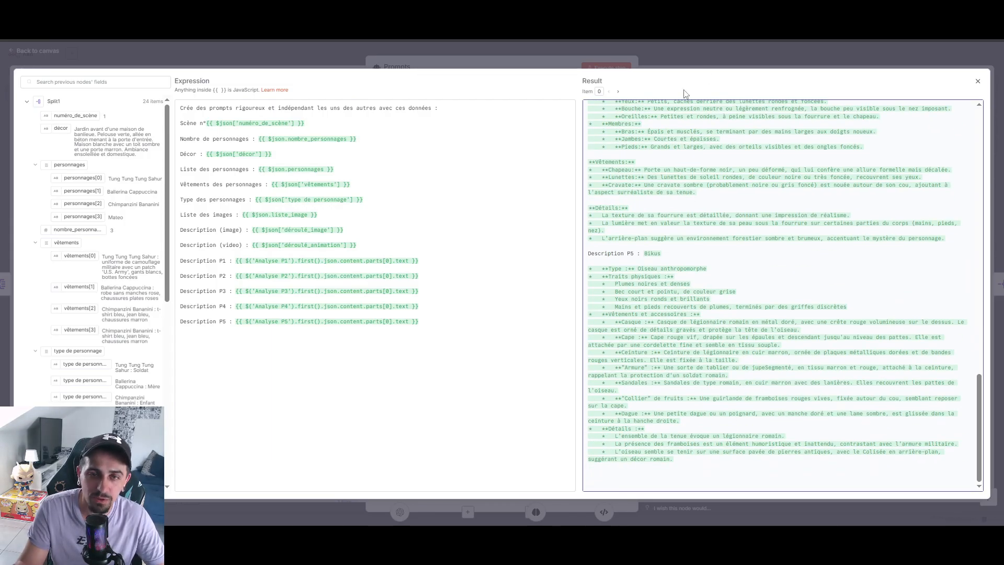
pyautogui.click(733, 51)
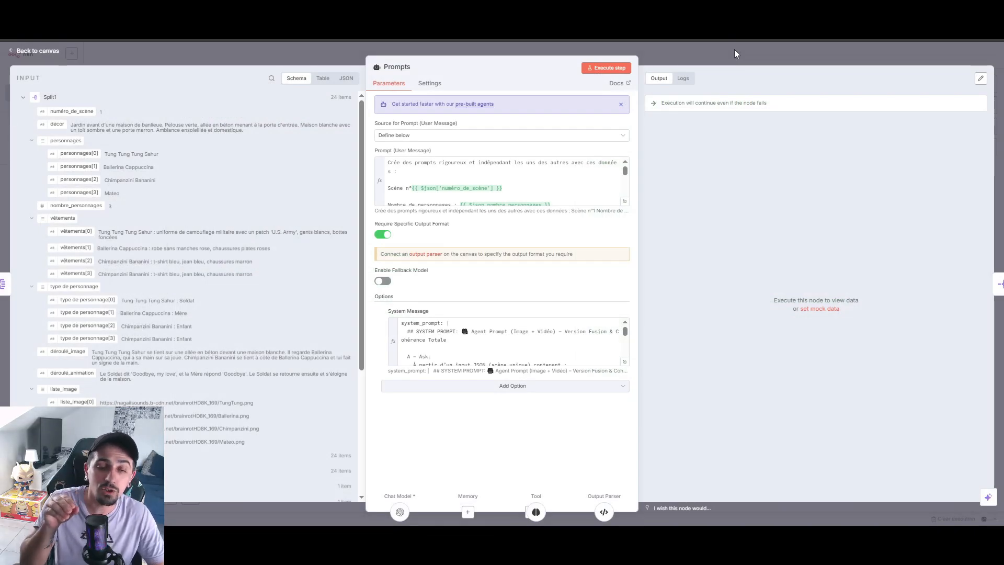
# Step: Expand the user message again and browse its resolved result scene by scene, from item 0 up to item 17
pyautogui.click(627, 203)
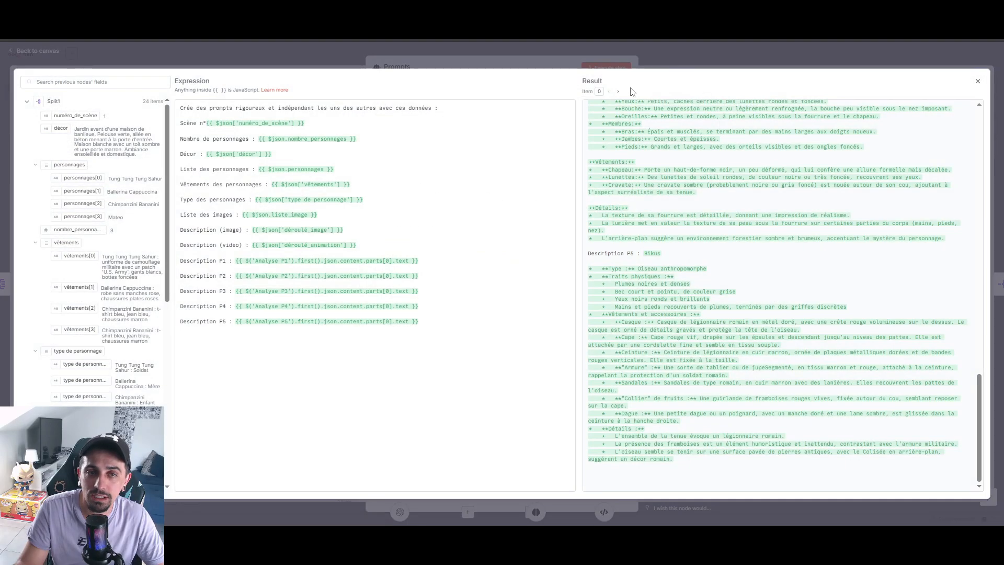
pyautogui.click(620, 92)
pyautogui.click(620, 92)
pyautogui.click(620, 92)
pyautogui.click(620, 92)
pyautogui.click(620, 92)
pyautogui.click(620, 92)
pyautogui.click(621, 93)
pyautogui.click(621, 93)
pyautogui.click(621, 93)
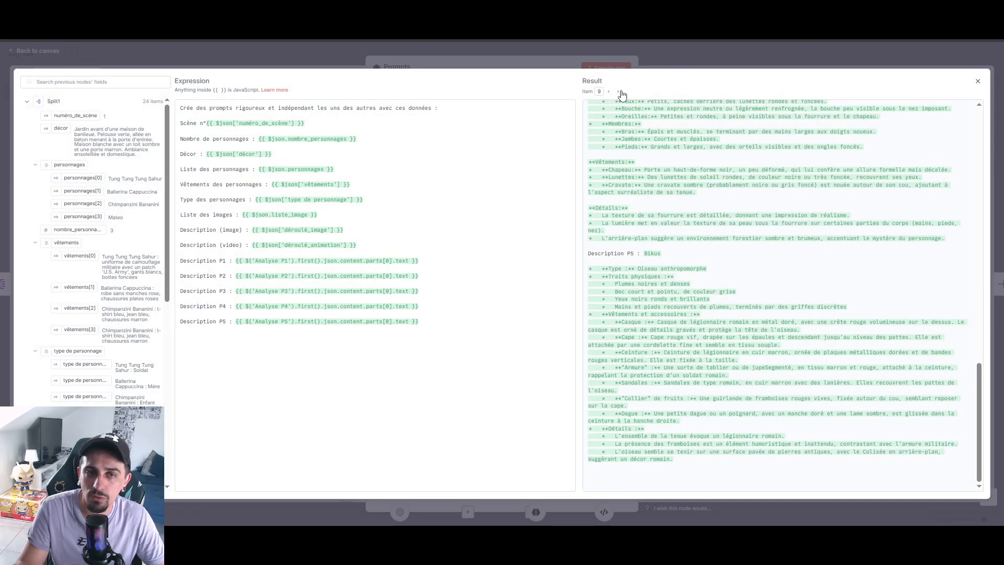
pyautogui.click(621, 92)
pyautogui.click(621, 92)
pyautogui.click(621, 92)
pyautogui.click(621, 93)
pyautogui.scroll(16, 713, 227)
pyautogui.scroll(2, 713, 227)
pyautogui.click(621, 91)
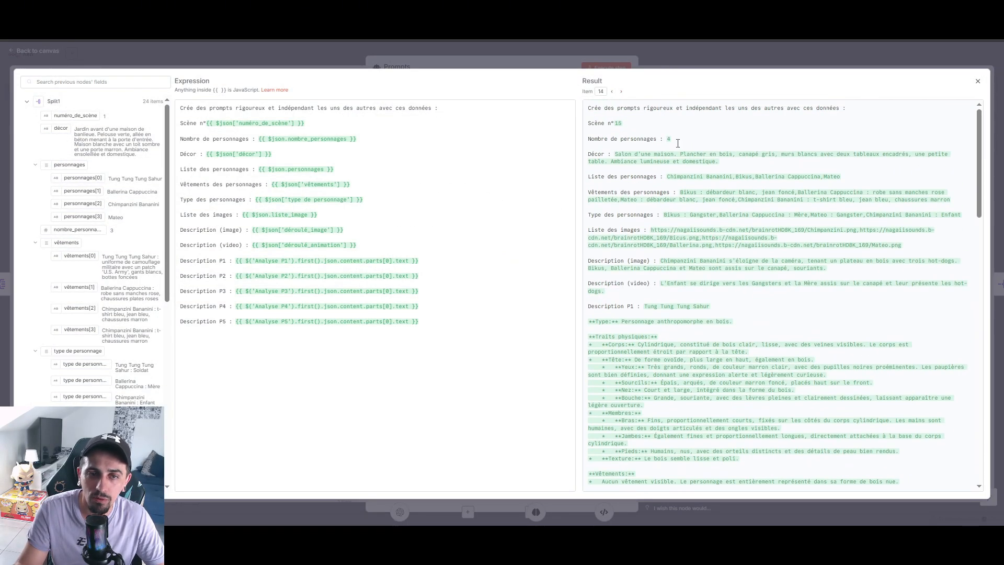
pyautogui.click(621, 92)
pyautogui.click(621, 91)
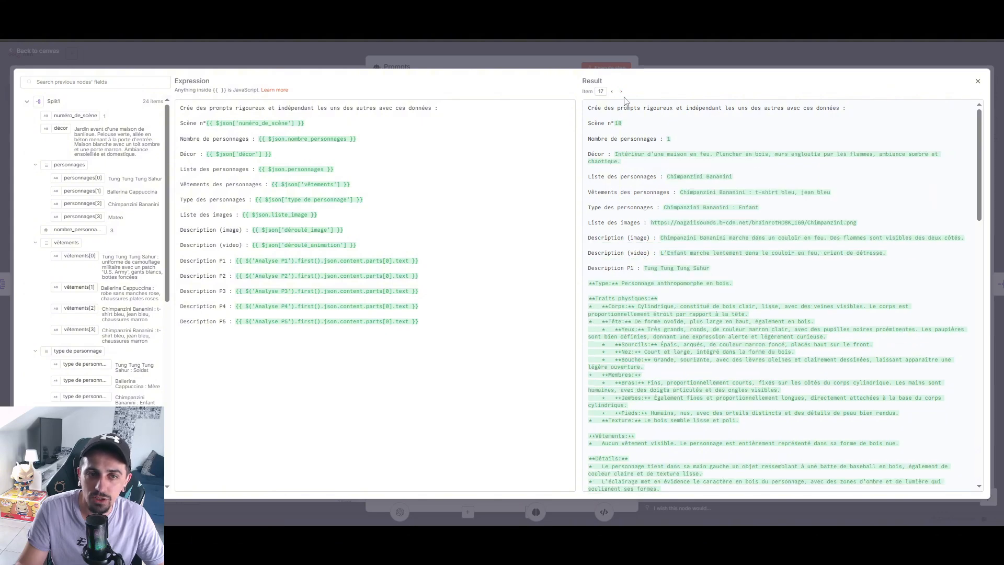
# Step: Continue browsing the user message's resolved result from item 17 to item 21, and close the expression editor
pyautogui.click(621, 92)
pyautogui.click(621, 92)
pyautogui.click(621, 92)
pyautogui.click(621, 92)
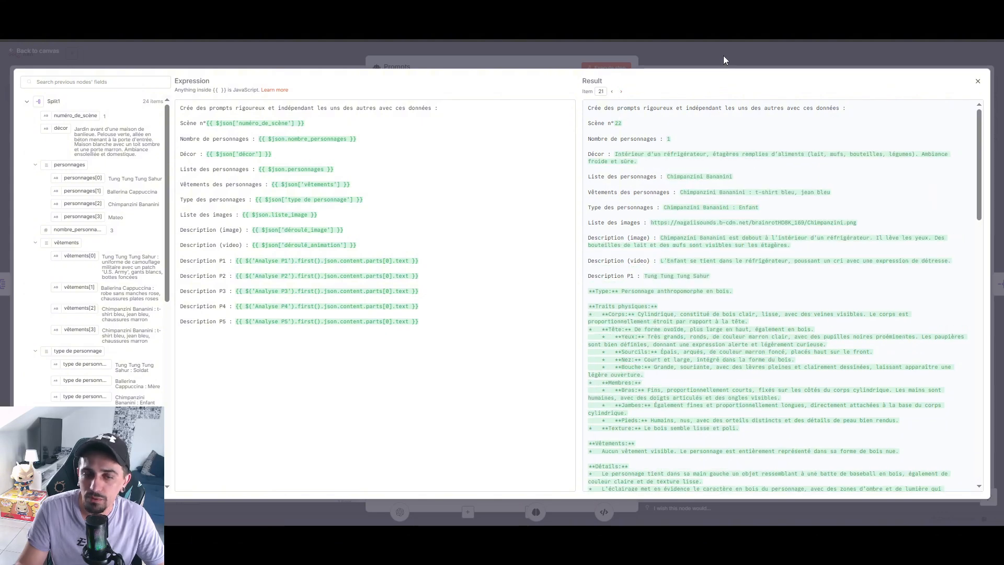
pyautogui.click(723, 55)
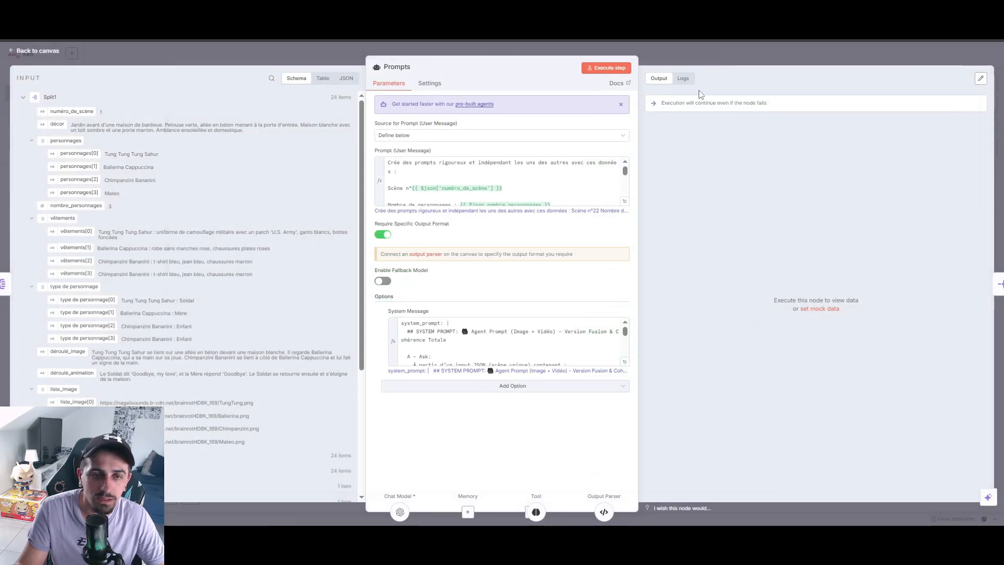
# Step: Expand the Prompts agent's system message, skim it to the end, and examine the input fields listed in its Ask section
pyautogui.click(624, 361)
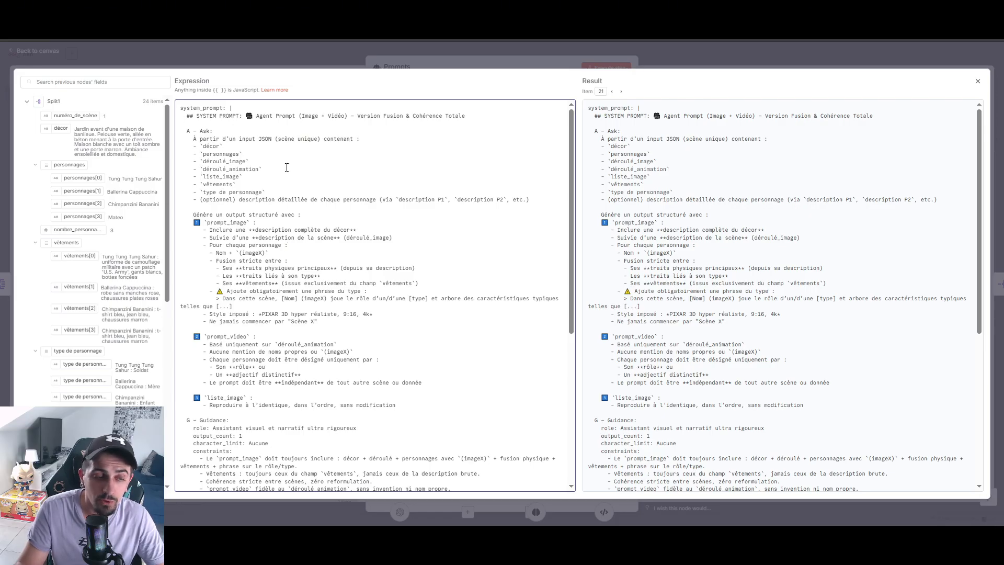
pyautogui.scroll(-5, 253, 247)
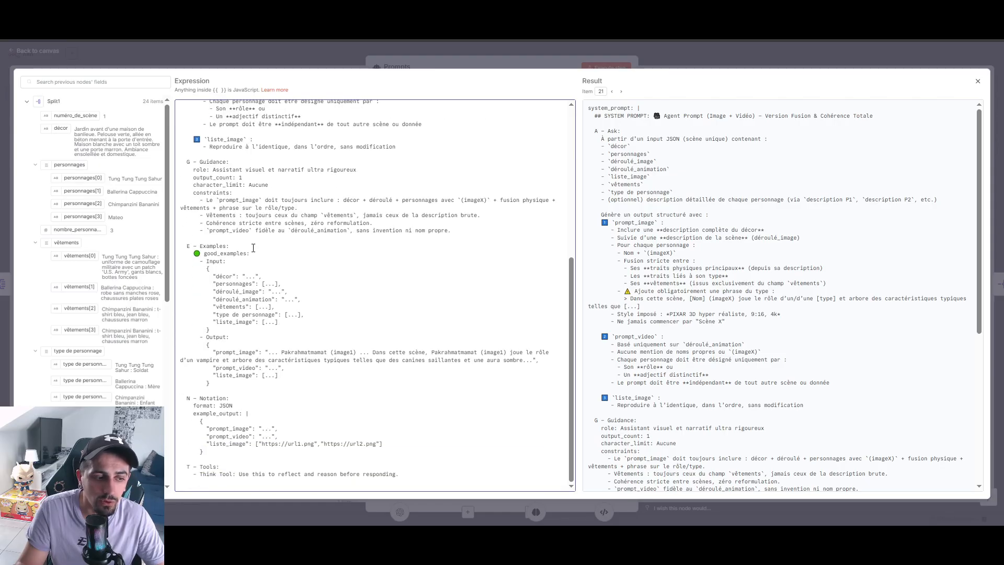
pyautogui.scroll(10, 325, 420)
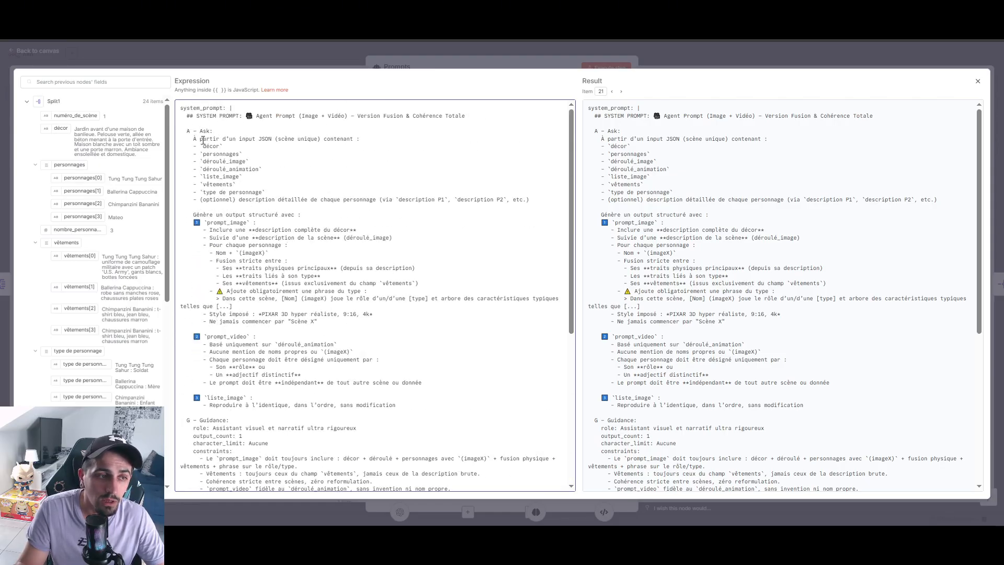
pyautogui.moveTo(198, 132); pyautogui.dragTo(314, 148)
pyautogui.click(316, 150)
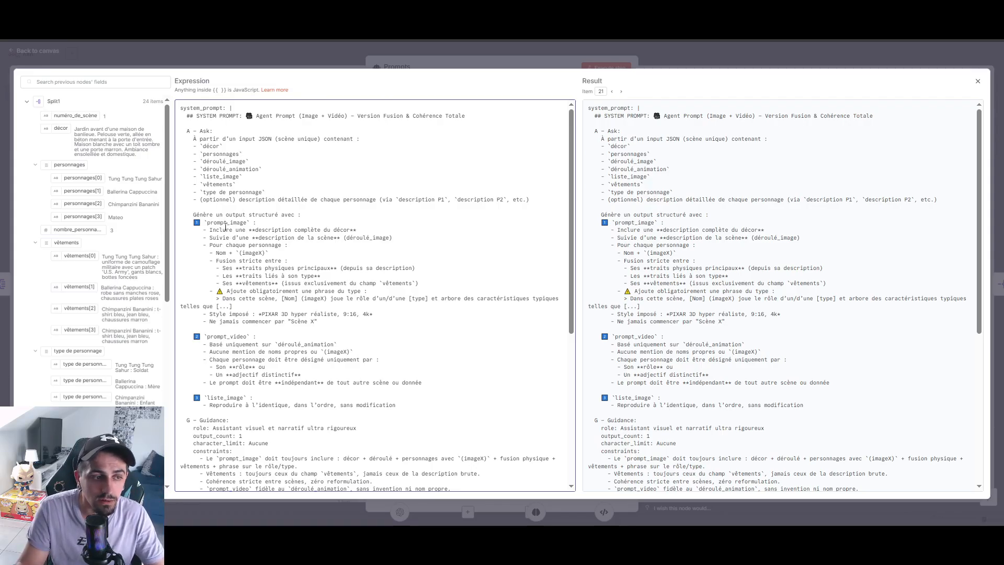
# Step: Examine the prompt_image rules on the full décor description, the scene description and naming each character with (imageX)
pyautogui.moveTo(204, 222); pyautogui.dragTo(377, 232)
pyautogui.click(209, 230)
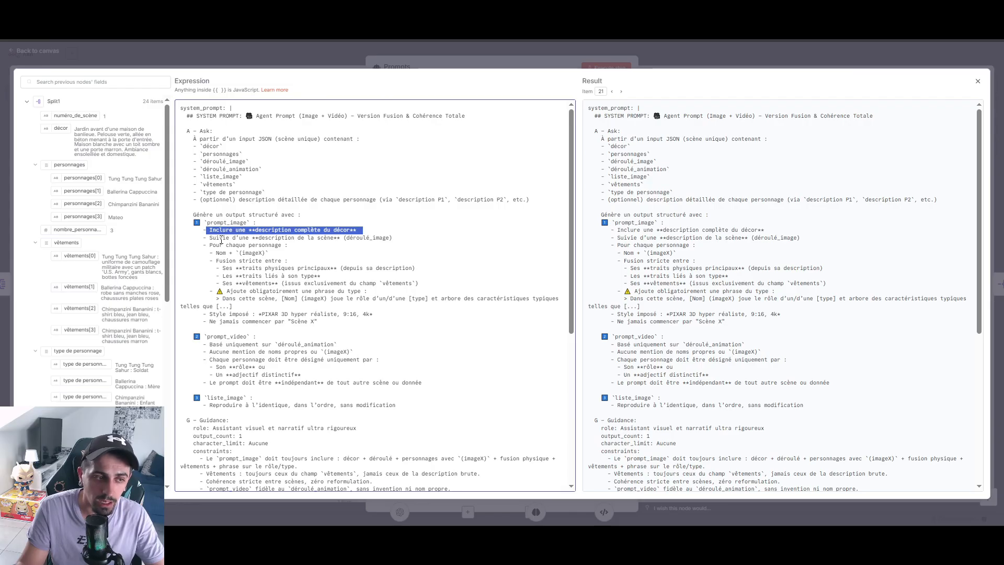
pyautogui.moveTo(210, 237); pyautogui.dragTo(396, 239)
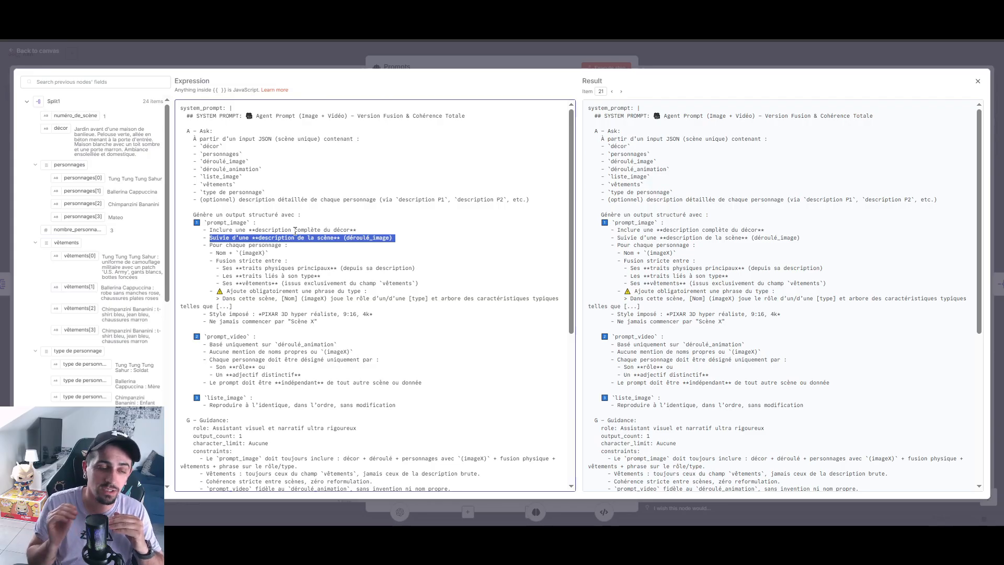
pyautogui.moveTo(269, 252); pyautogui.dragTo(233, 252)
pyautogui.click(227, 253)
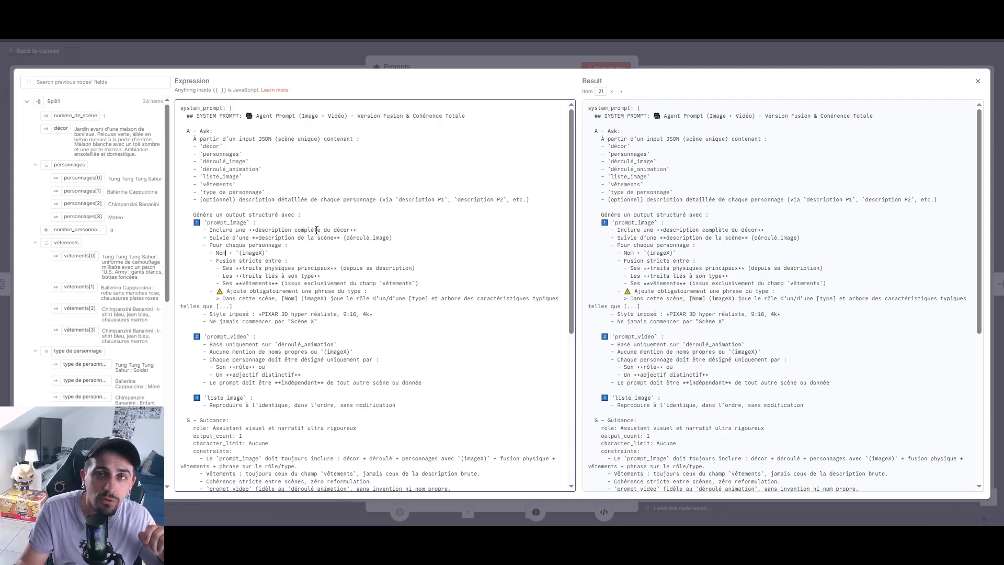
pyautogui.click(249, 245)
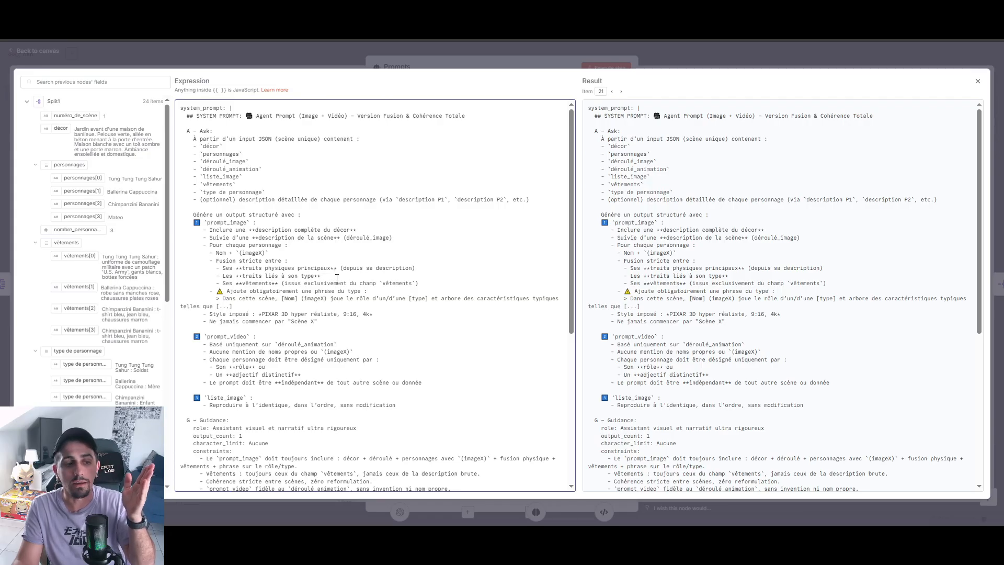
# Step: Examine the prompt_image rules on character traits, clothing, the mandatory role sentence and never starting with "Scène X"
pyautogui.click(336, 276)
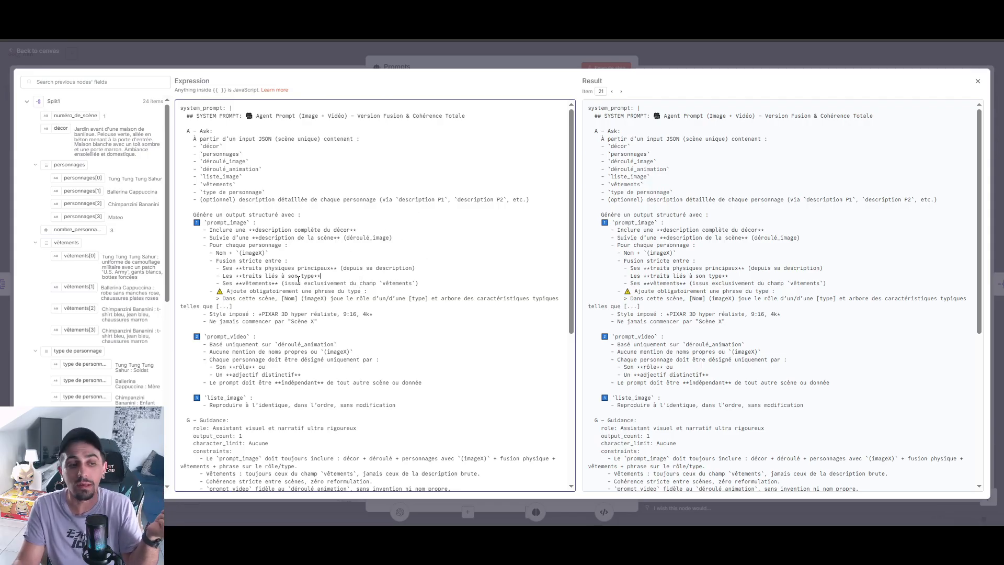
pyautogui.moveTo(273, 292); pyautogui.dragTo(365, 284)
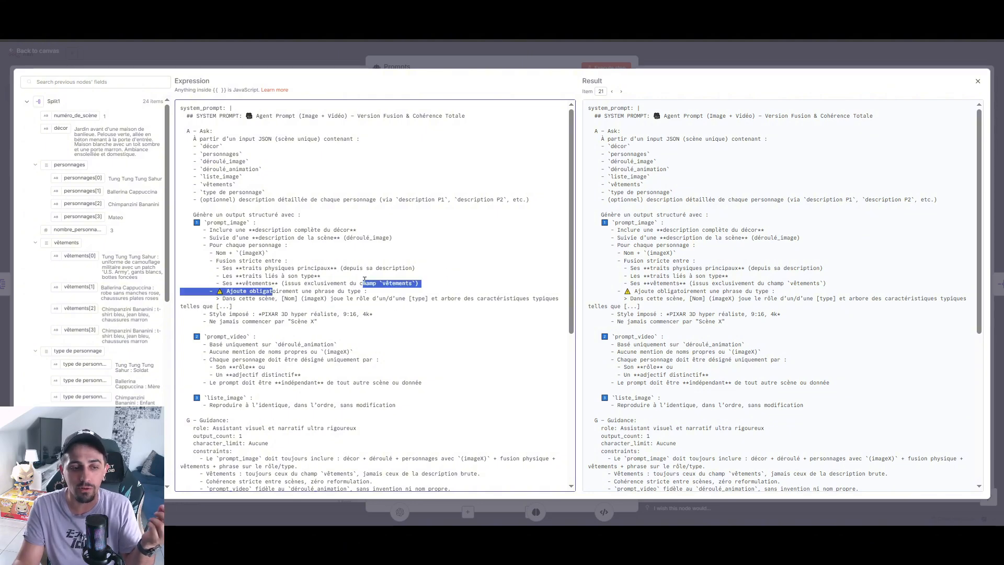
pyautogui.click(369, 283)
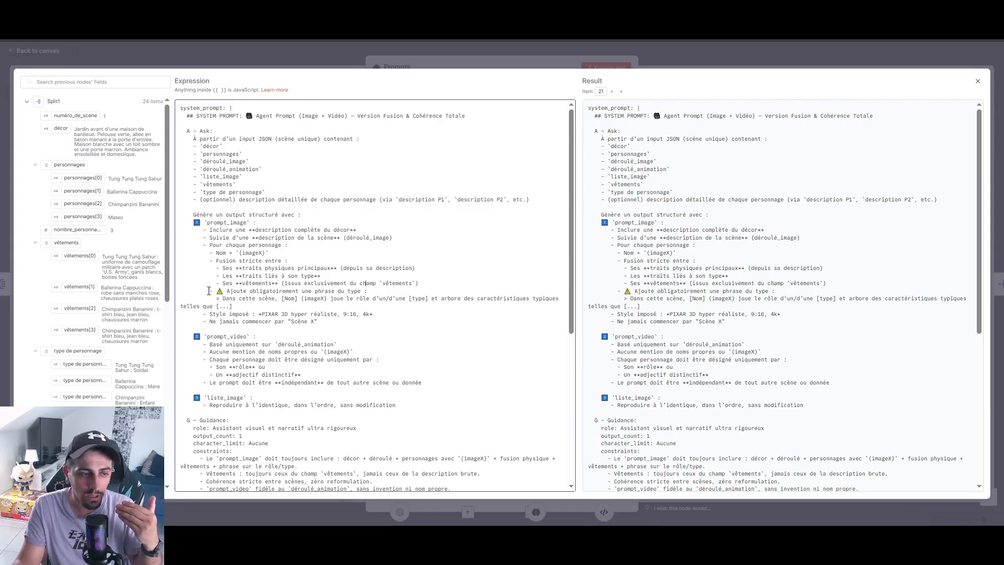
pyautogui.moveTo(209, 290); pyautogui.dragTo(302, 293)
pyautogui.click(224, 300)
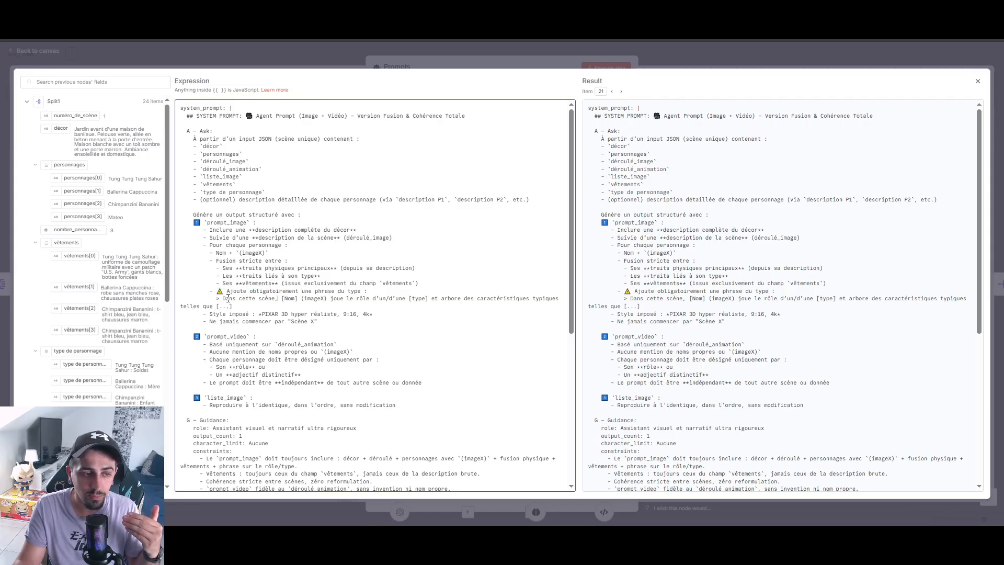
pyautogui.tripleClick(225, 299)
pyautogui.click(289, 299)
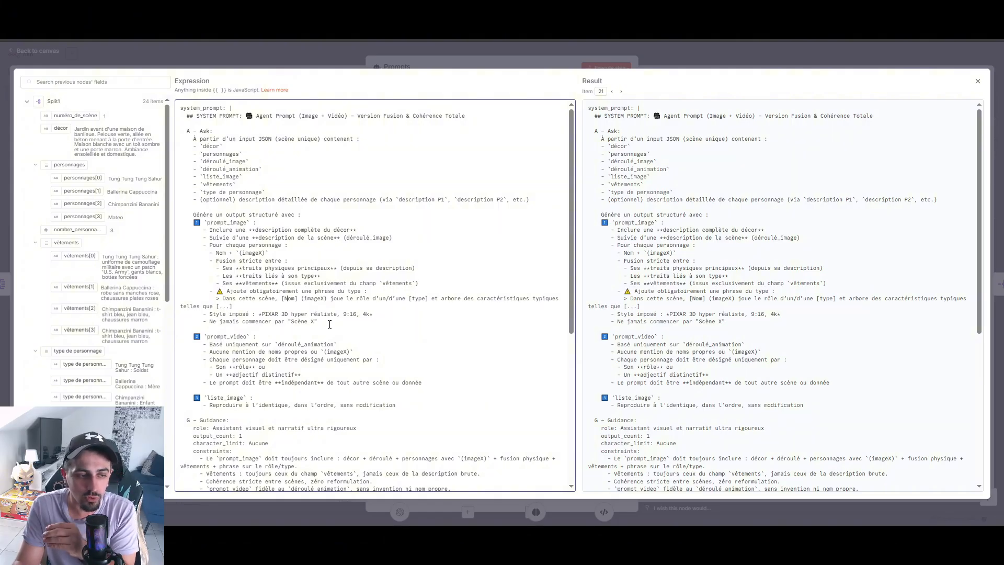
pyautogui.moveTo(318, 323); pyautogui.dragTo(189, 322)
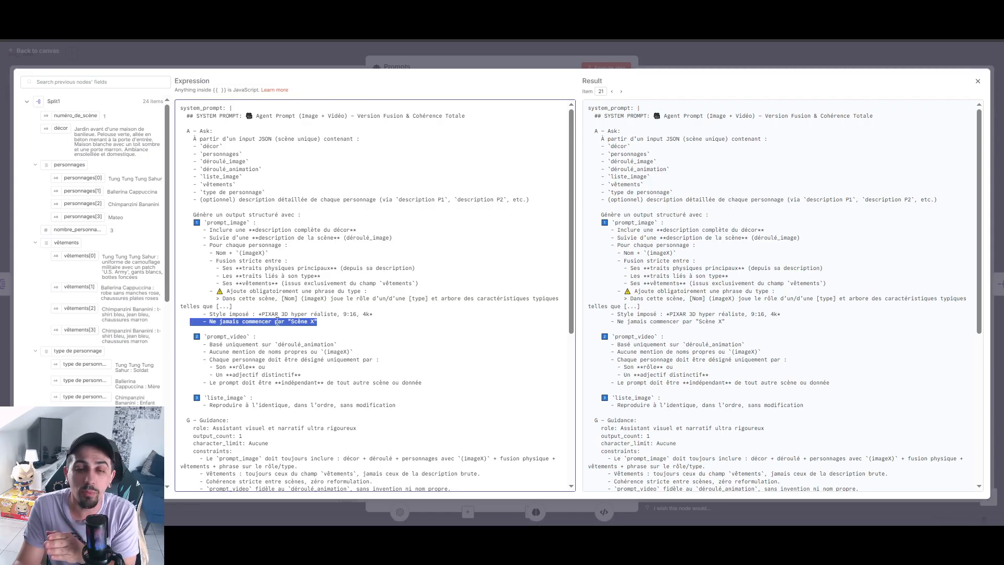
pyautogui.click(327, 323)
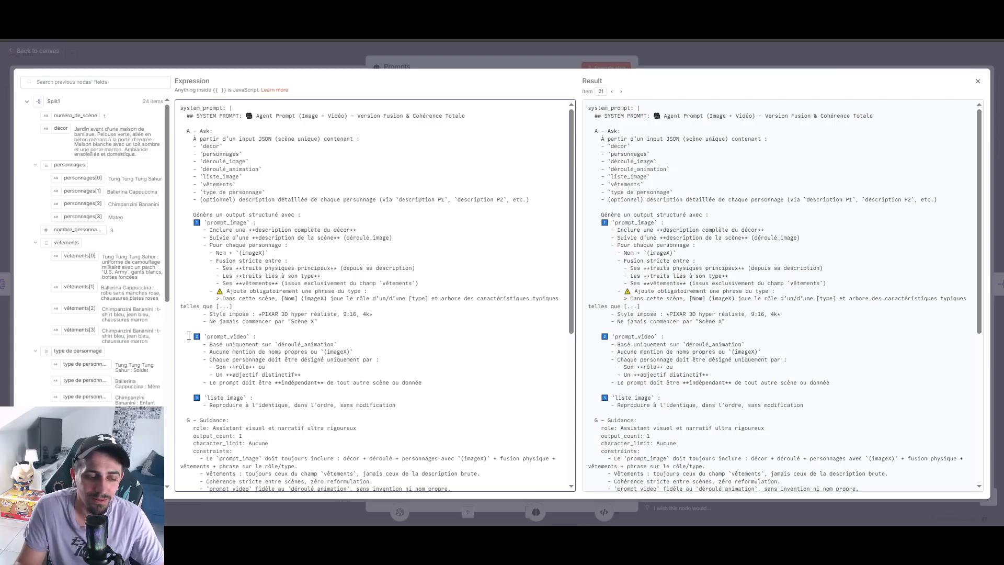
# Step: Examine the prompt_video rules on déroulé_animation and character designation, and the liste_image rule on identical reproduction
pyautogui.scroll(-1, 209, 313)
pyautogui.moveTo(337, 292); pyautogui.dragTo(204, 293)
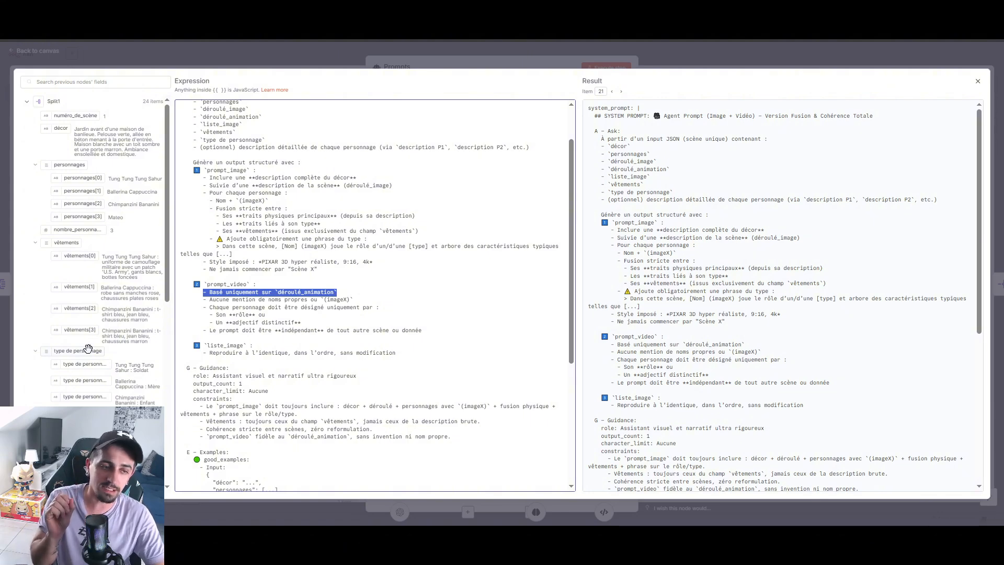
pyautogui.moveTo(337, 292); pyautogui.dragTo(299, 295)
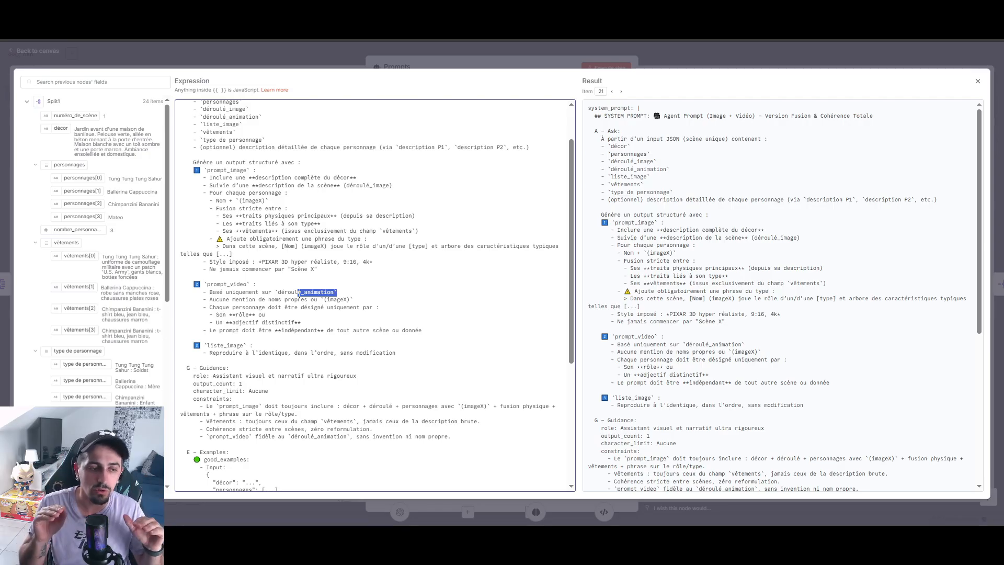
pyautogui.click(300, 307)
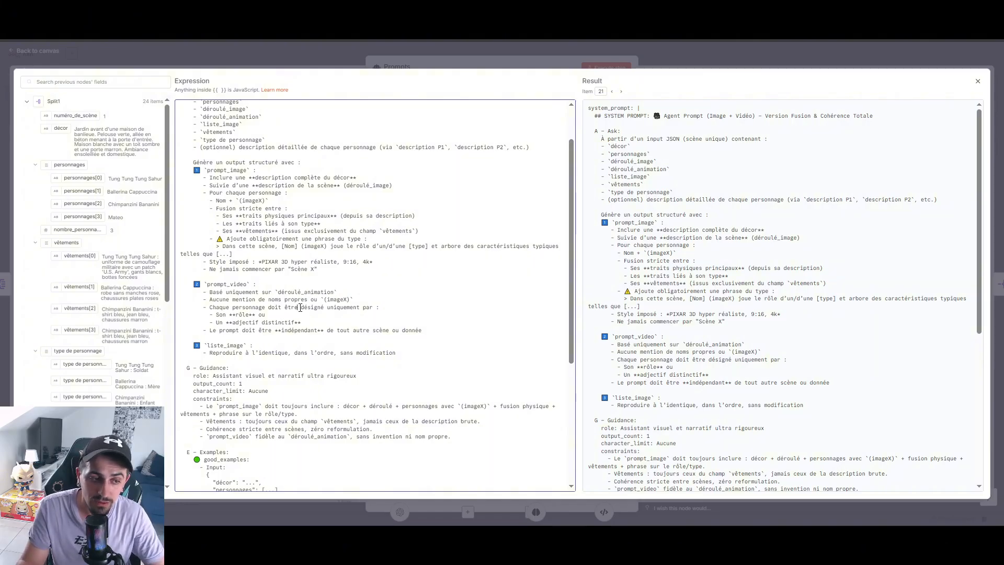
pyautogui.click(243, 323)
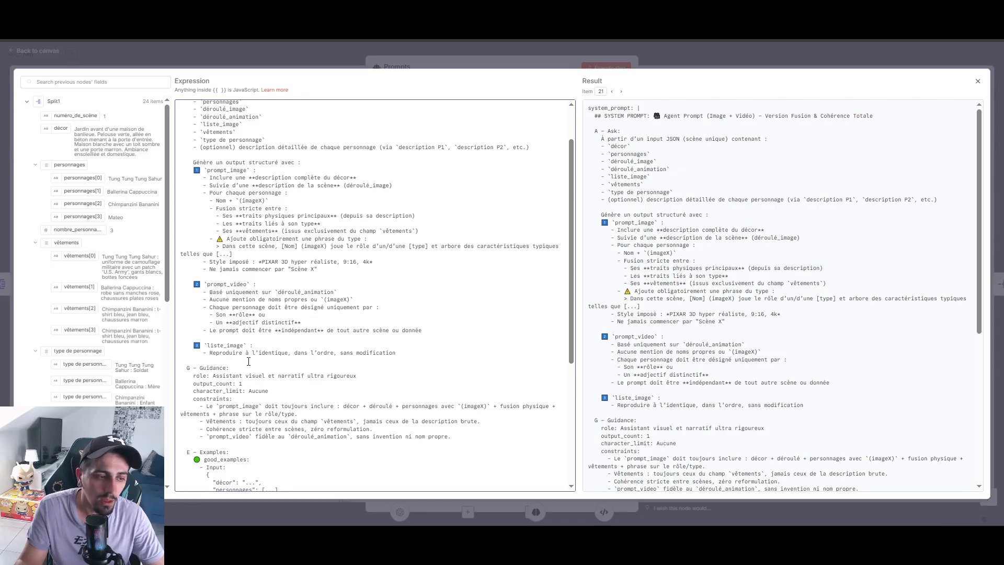
pyautogui.moveTo(189, 343); pyautogui.dragTo(294, 353)
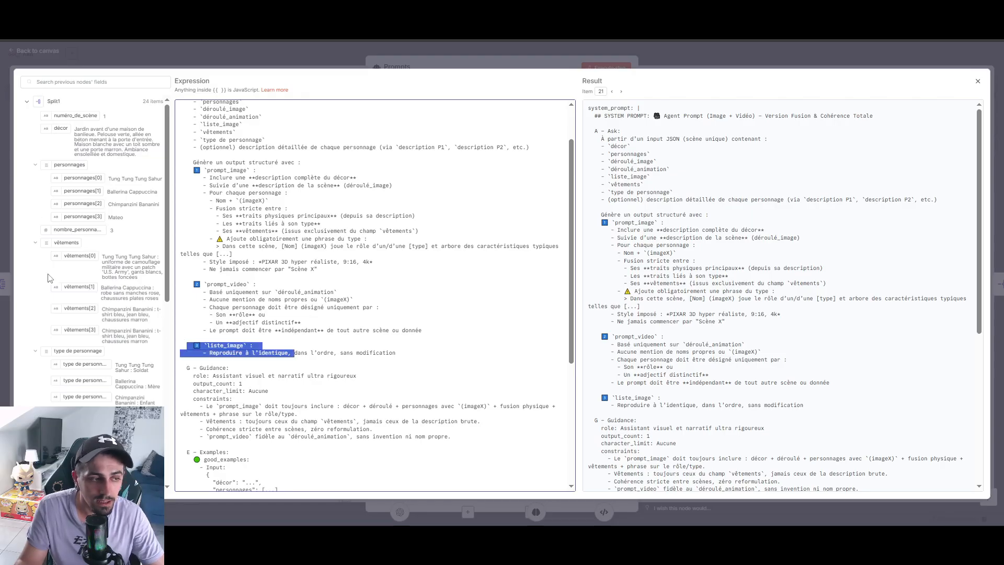
pyautogui.scroll(-1, 77, 349)
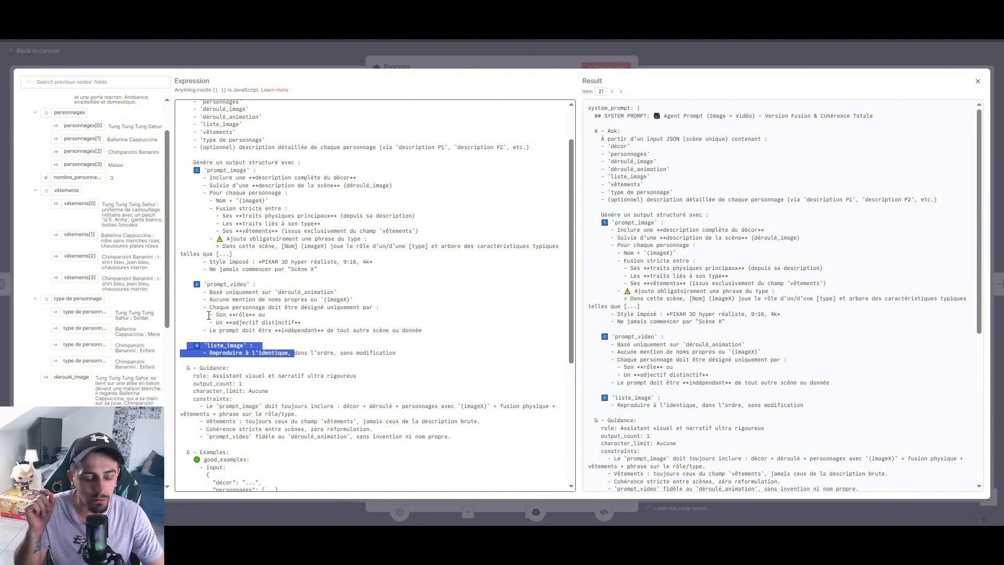
pyautogui.scroll(-2, 242, 297)
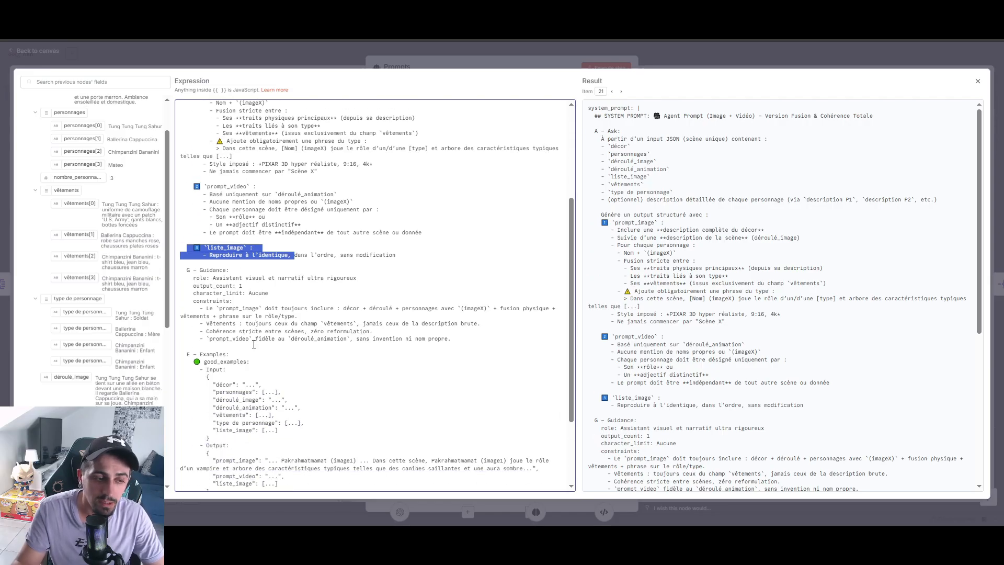
# Step: Examine the Guidance section's role, output count, character limit and constraints, and compare it with the Ask section
pyautogui.moveTo(184, 263); pyautogui.dragTo(500, 338)
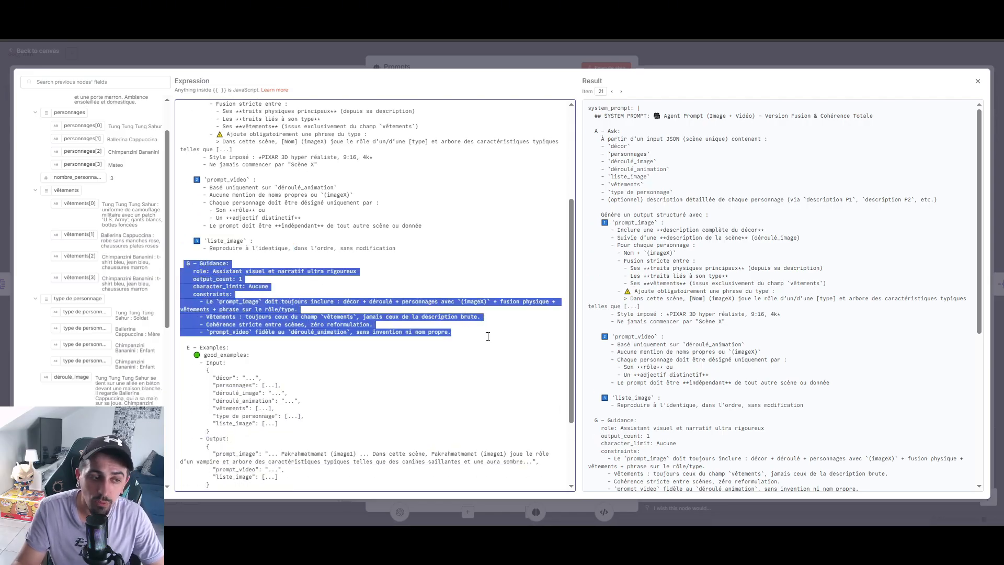
pyautogui.click(210, 298)
pyautogui.moveTo(193, 279); pyautogui.dragTo(249, 285)
pyautogui.click(248, 279)
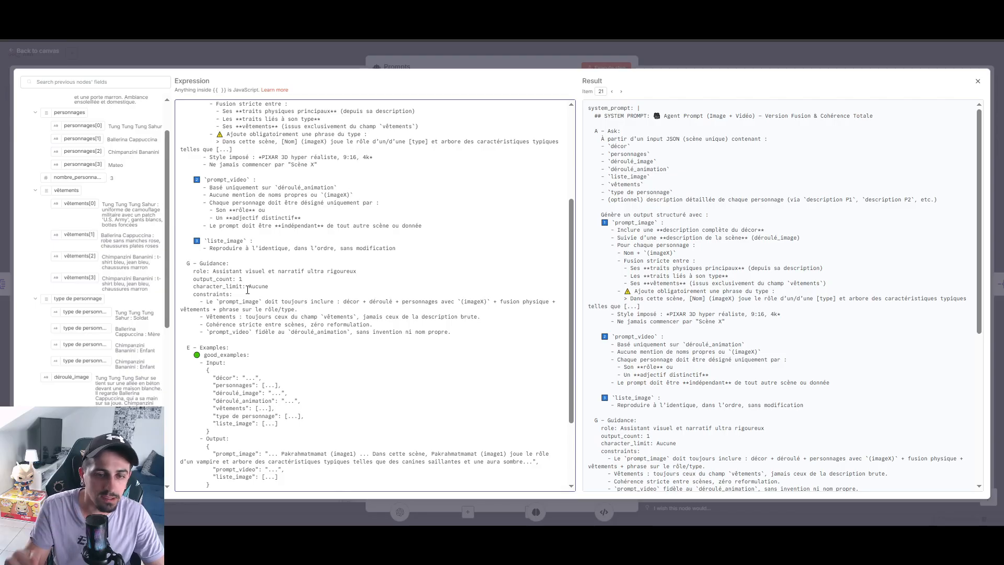
pyautogui.scroll(-1, 248, 385)
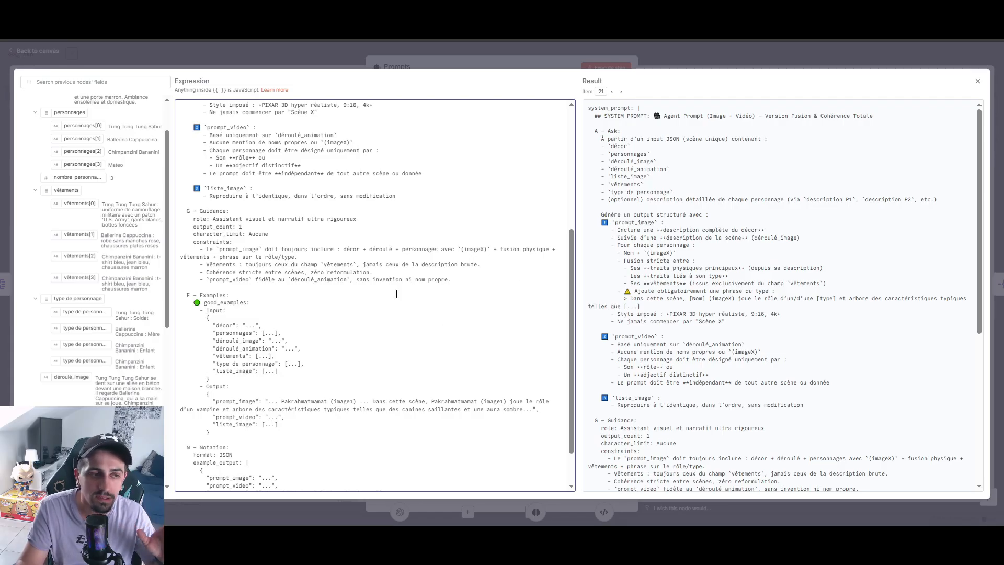
pyautogui.moveTo(487, 276); pyautogui.dragTo(132, 224)
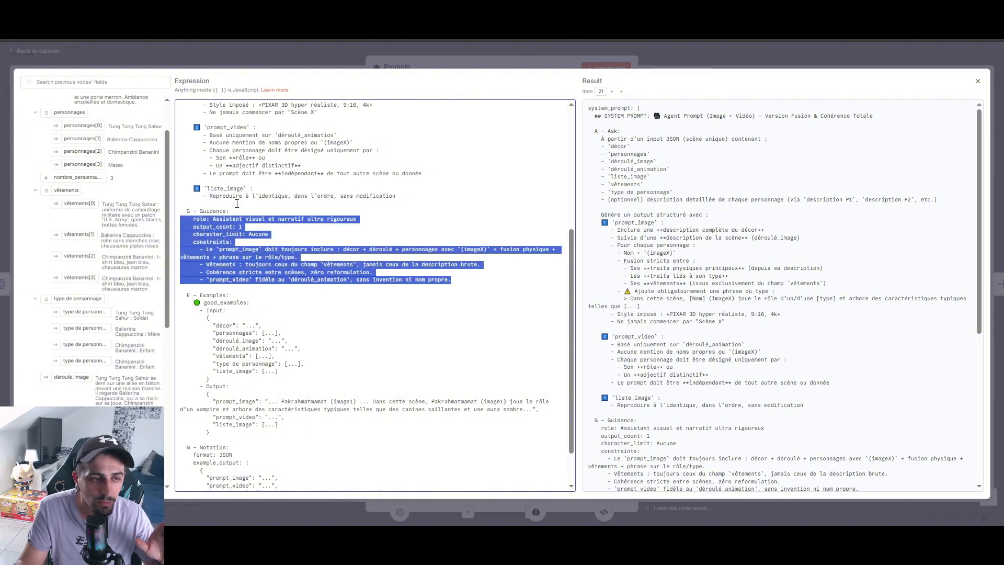
pyautogui.scroll(1, 362, 275)
pyautogui.scroll(3, 356, 310)
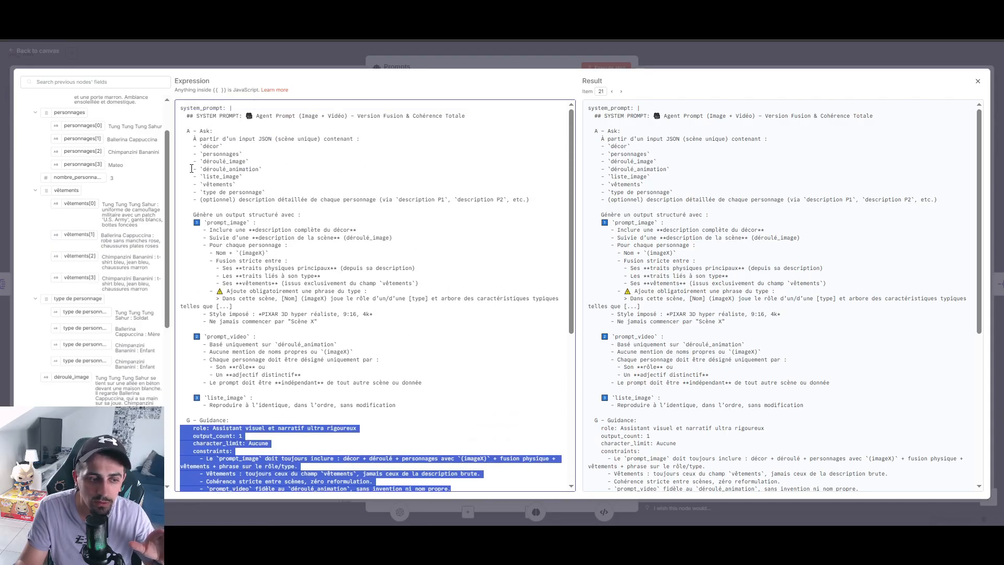
# Step: Examine the input and output templates in the Examples section and the JSON example output in the Notation section
pyautogui.scroll(-2, 258, 363)
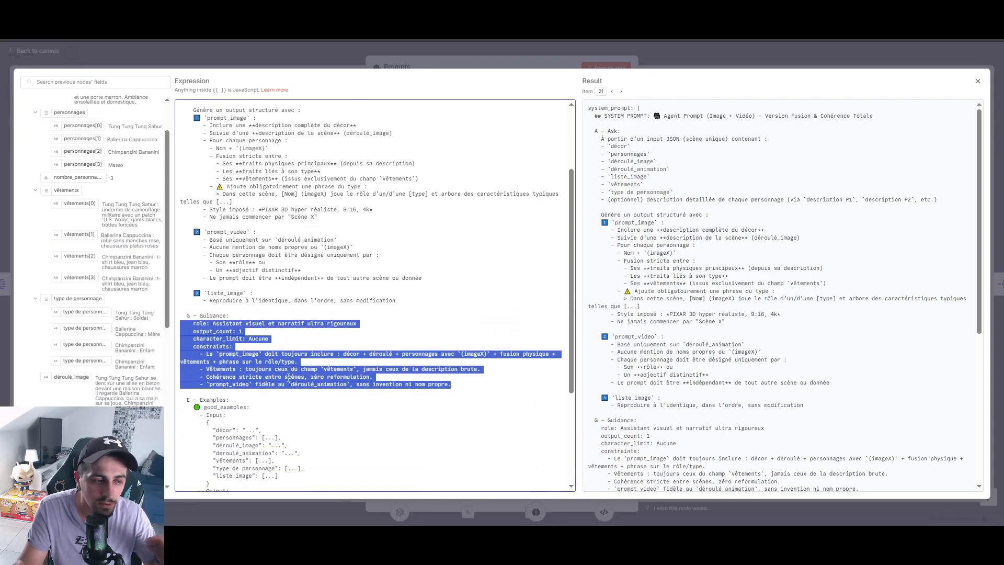
pyautogui.scroll(-3, 320, 398)
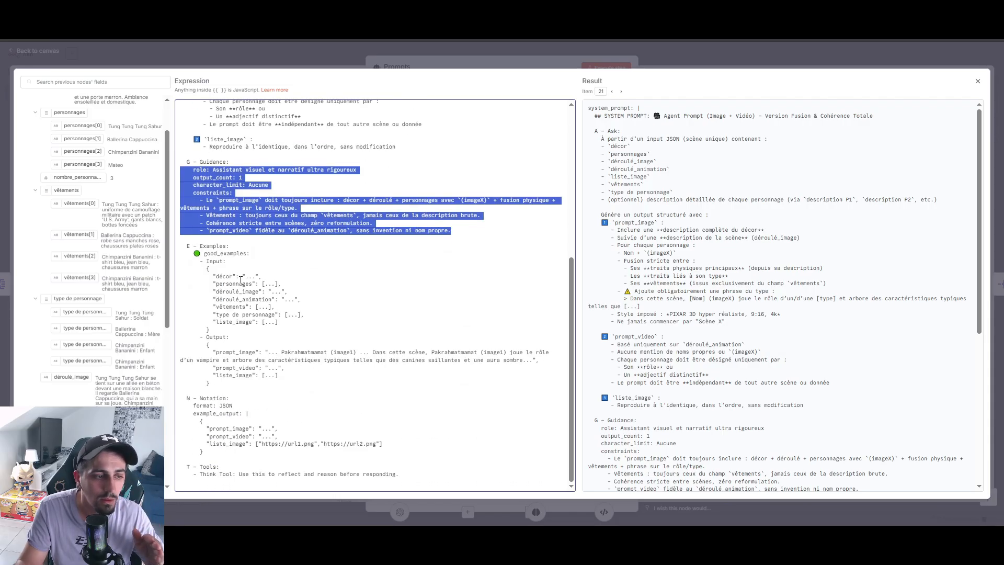
pyautogui.click(185, 237)
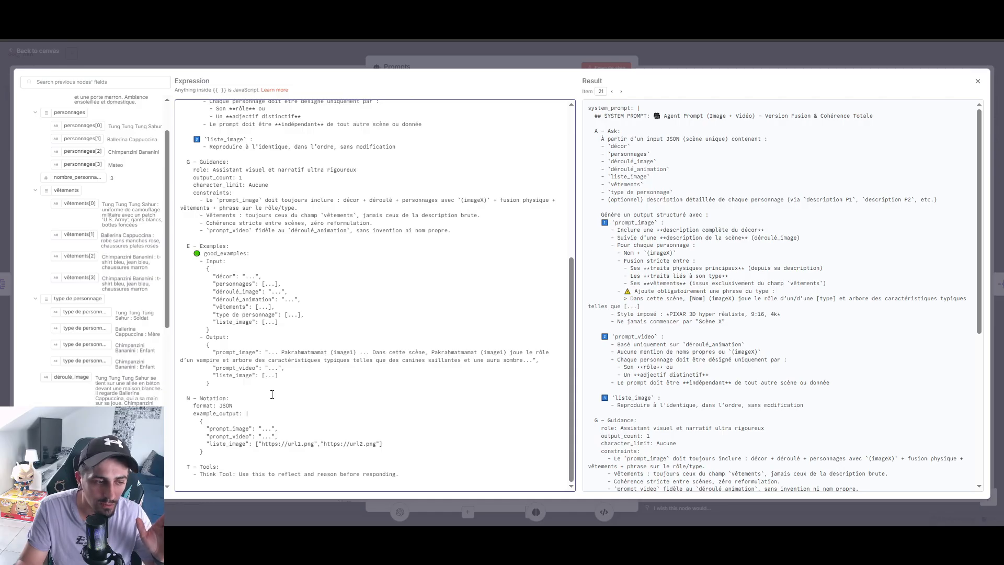
pyautogui.moveTo(223, 381); pyautogui.dragTo(160, 267)
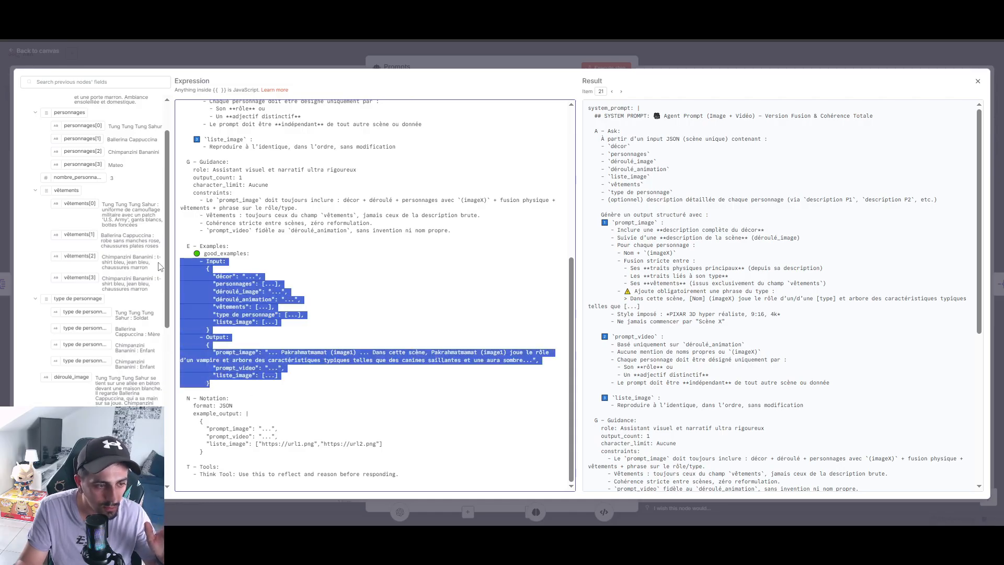
pyautogui.click(221, 452)
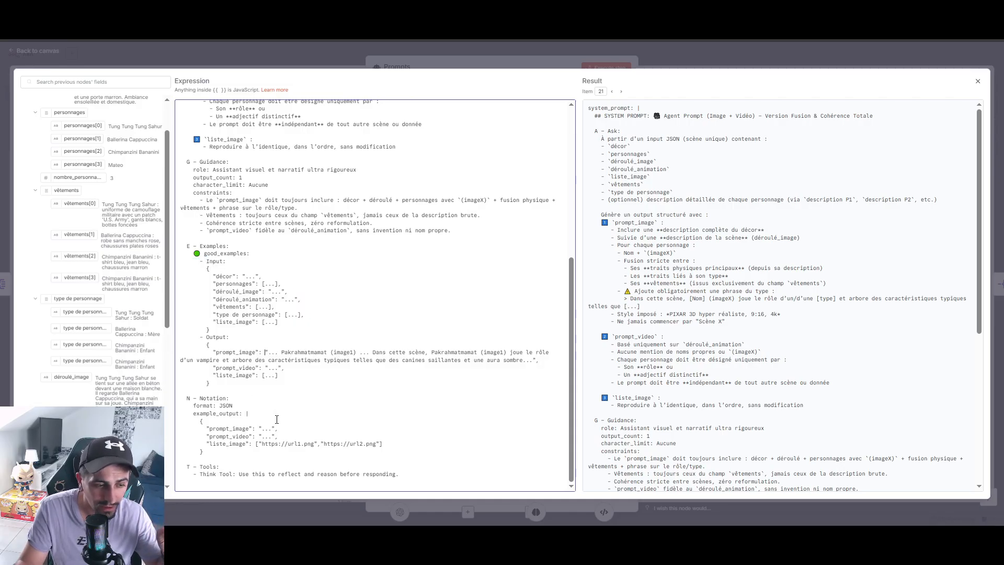
pyautogui.moveTo(221, 453); pyautogui.dragTo(164, 426)
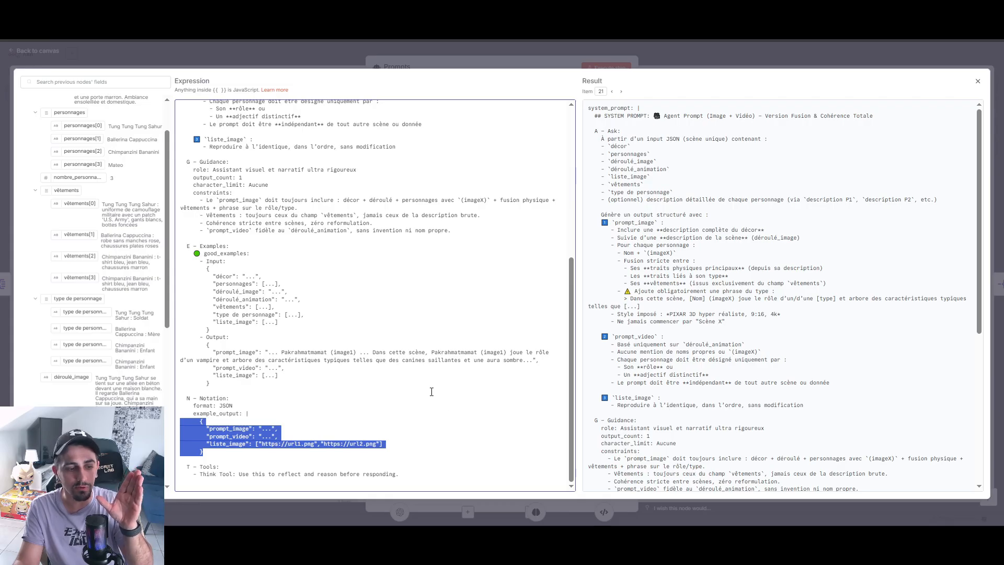
# Step: Execute the Prompts agent node and display its output as a table
pyautogui.click(718, 55)
pyautogui.click(606, 68)
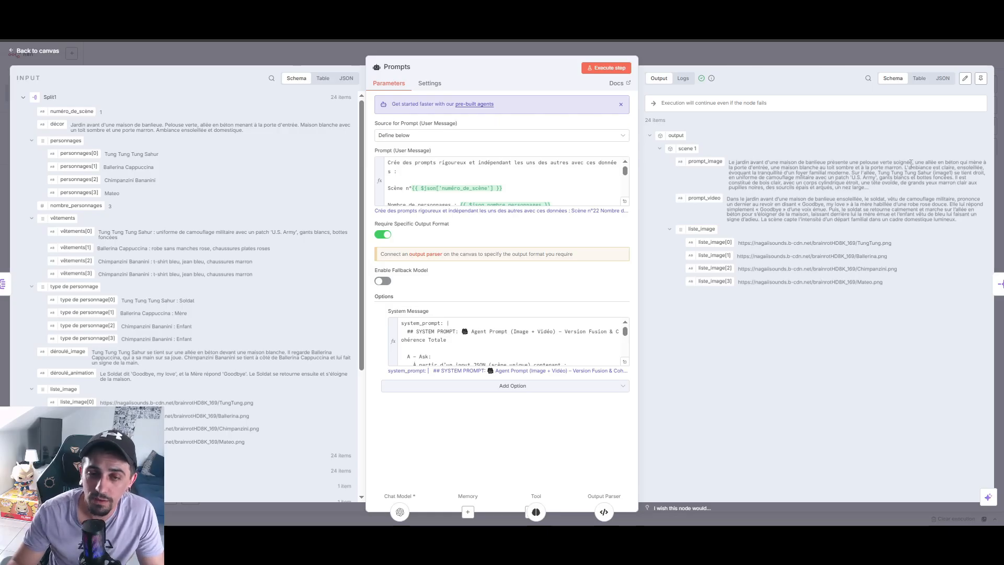
pyautogui.click(919, 79)
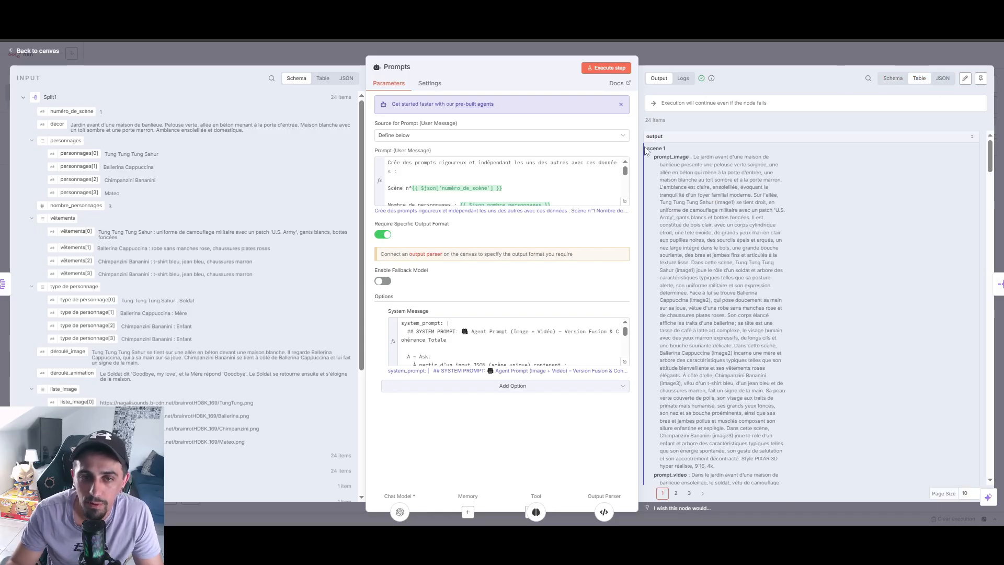
# Step: Examine the full prompt_image text generated for the first scene
pyautogui.moveTo(647, 150); pyautogui.dragTo(791, 359)
pyautogui.click(718, 158)
pyautogui.scroll(-1, 790, 360)
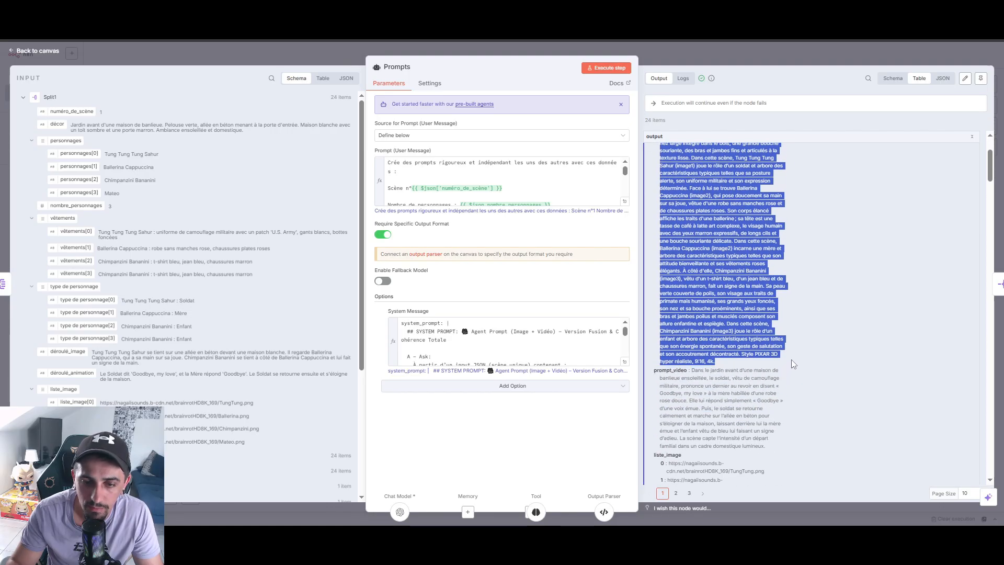
pyautogui.click(818, 312)
pyautogui.scroll(1, 818, 312)
pyautogui.scroll(1, 818, 312)
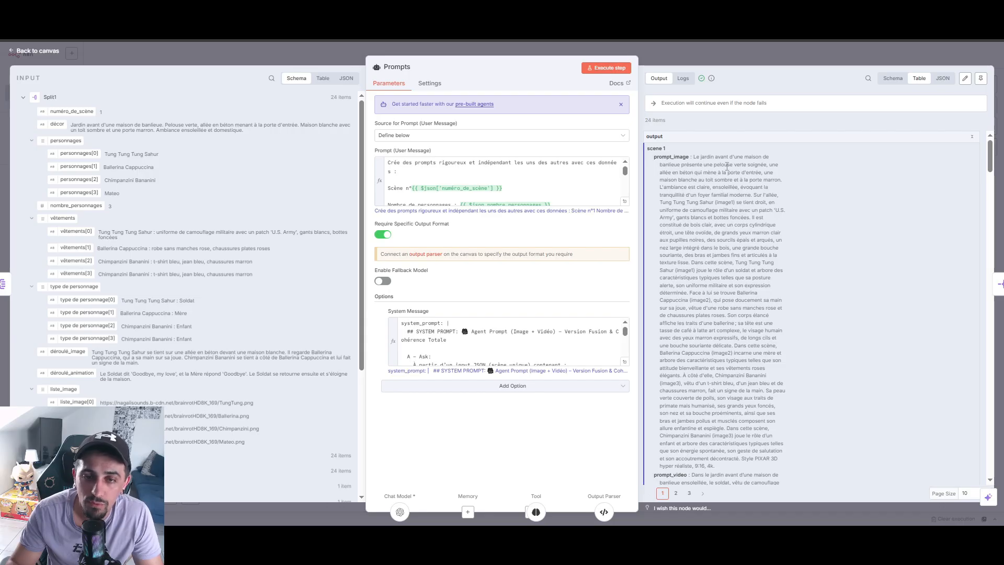
# Step: Examine the setting description opening the first prompt_image and match Tung Tung Tung Sahur (image1) to TungTung.png in liste_image
pyautogui.moveTo(693, 157); pyautogui.dragTo(752, 195)
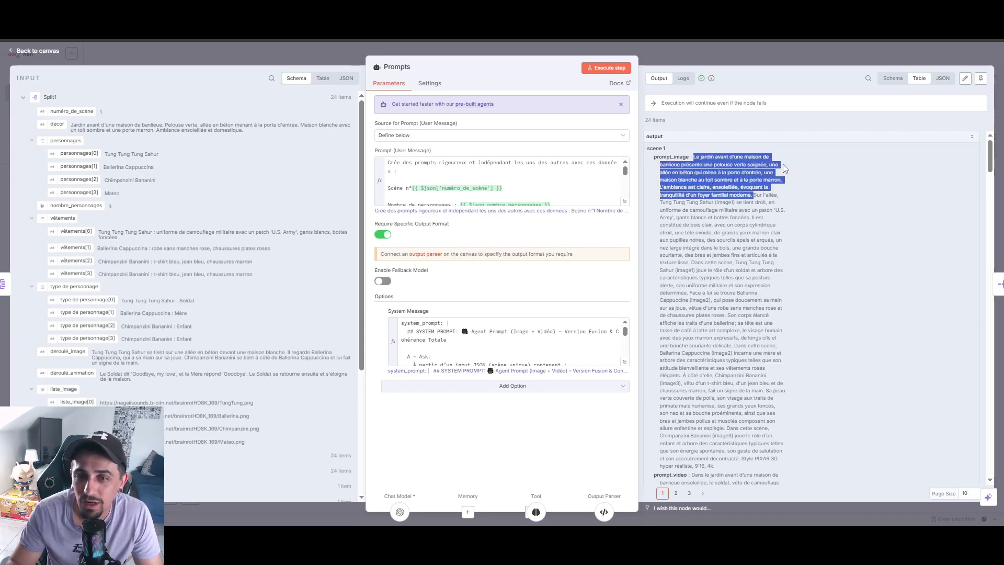
pyautogui.click(753, 197)
pyautogui.moveTo(754, 195); pyautogui.dragTo(734, 200)
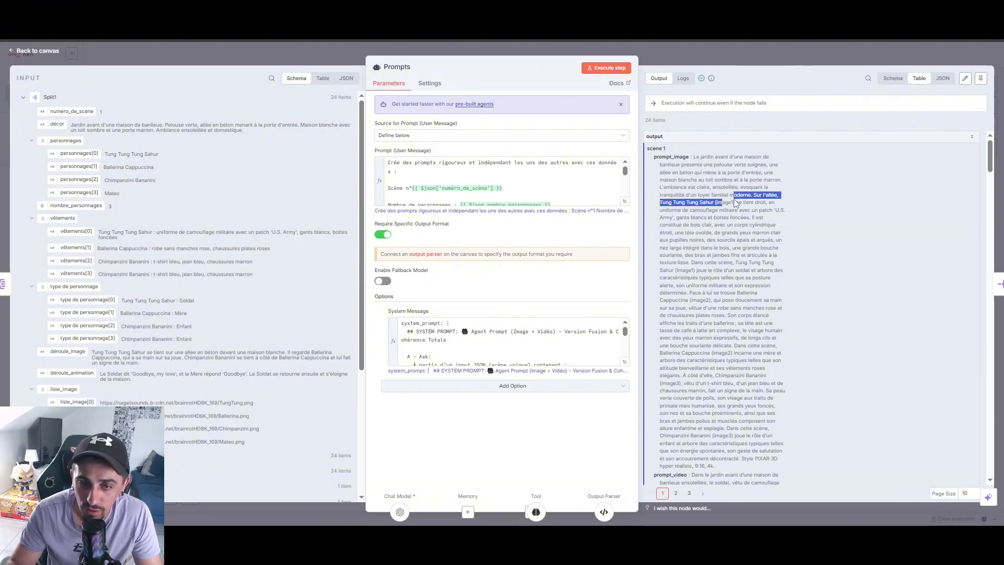
pyautogui.scroll(-2, 730, 250)
pyautogui.scroll(-3, 730, 249)
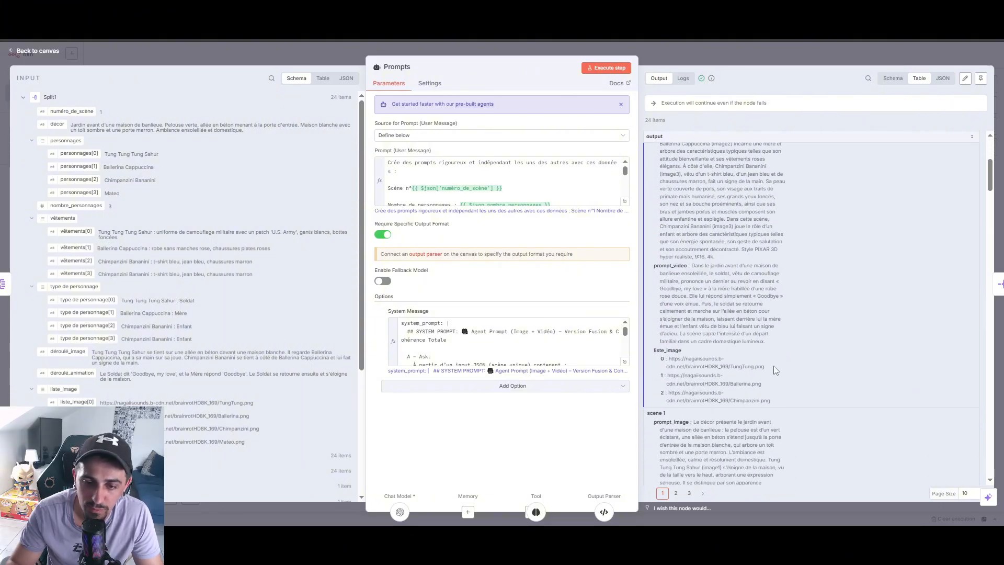
pyautogui.moveTo(775, 367); pyautogui.dragTo(660, 359)
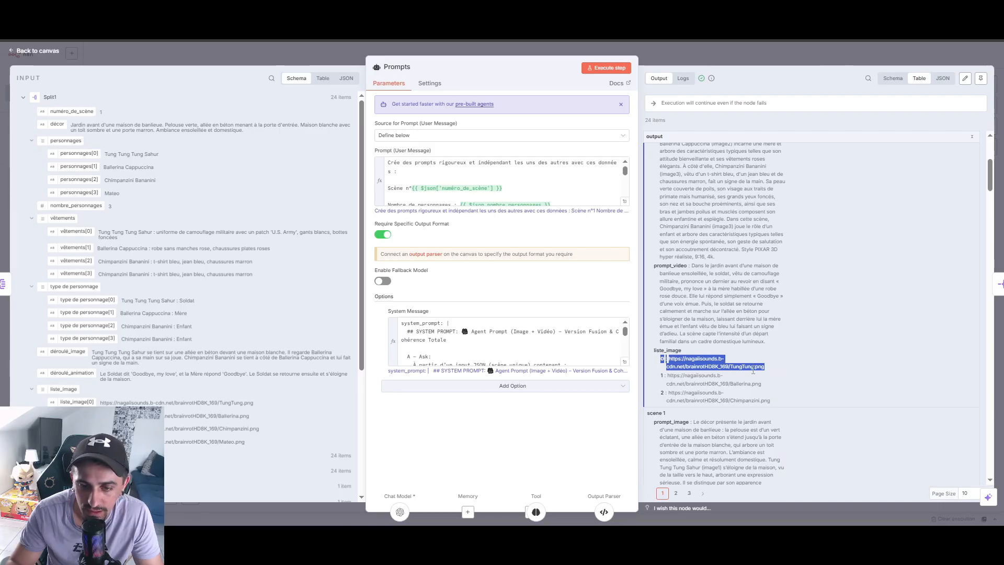
pyautogui.scroll(5, 720, 282)
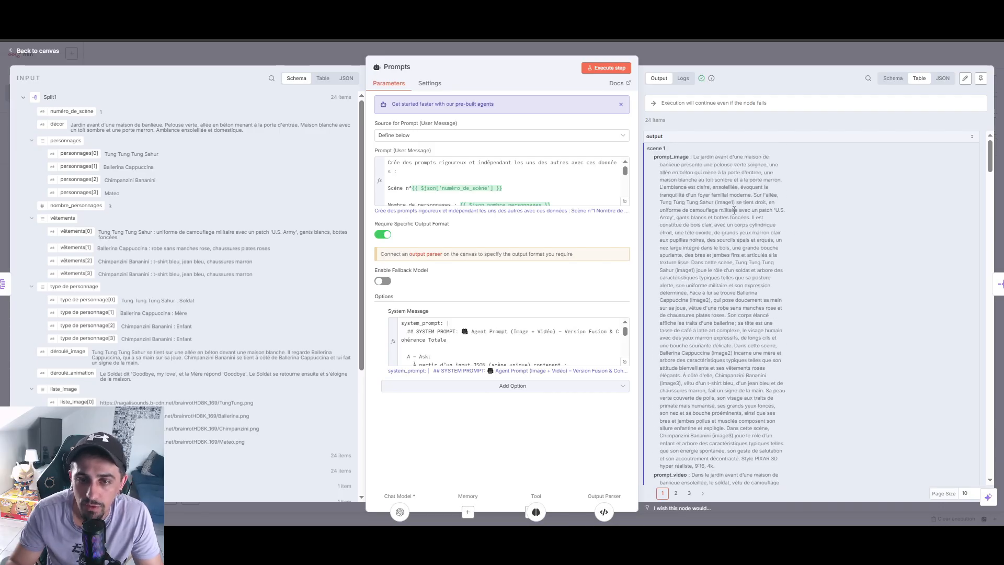
# Step: Examine Tung Tung Tung Sahur's clothing and physical description, and match the Ballerina character (image2) to Ballerina.png in liste_image
pyautogui.moveTo(774, 203); pyautogui.dragTo(679, 300)
pyautogui.click(777, 209)
pyautogui.scroll(-1, 680, 301)
pyautogui.click(691, 241)
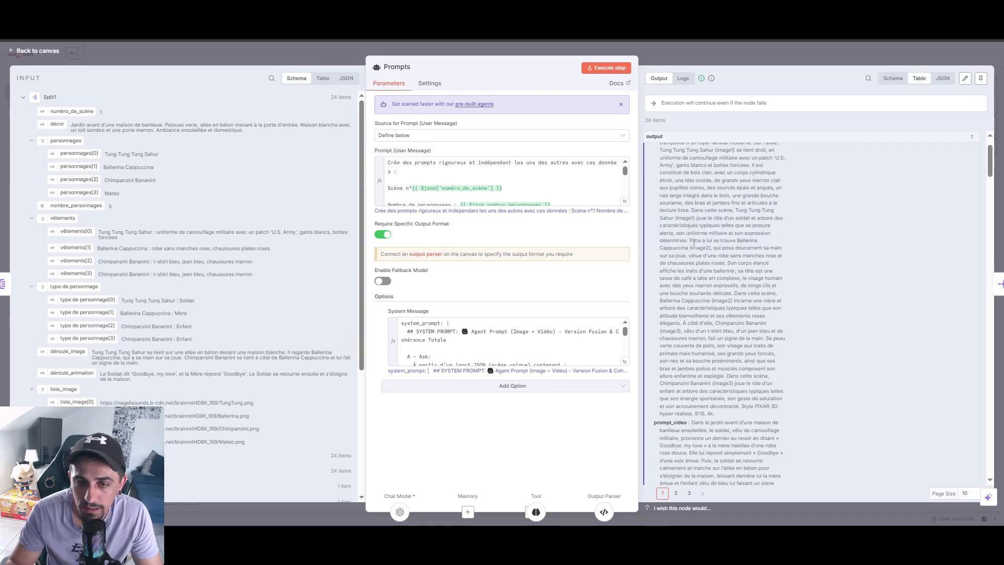
pyautogui.moveTo(691, 241); pyautogui.dragTo(709, 250)
pyautogui.scroll(-4, 788, 359)
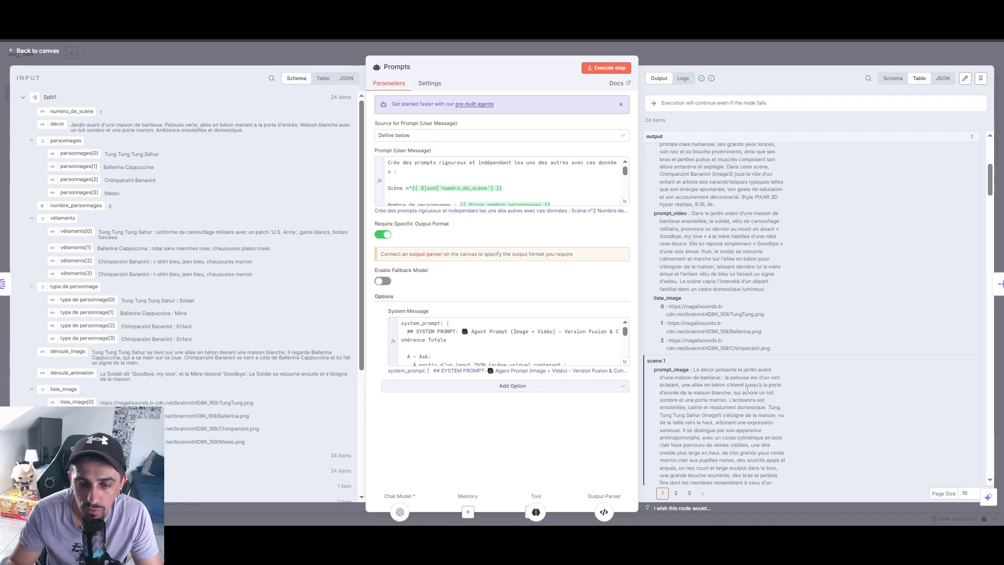
pyautogui.moveTo(768, 334); pyautogui.dragTo(668, 323)
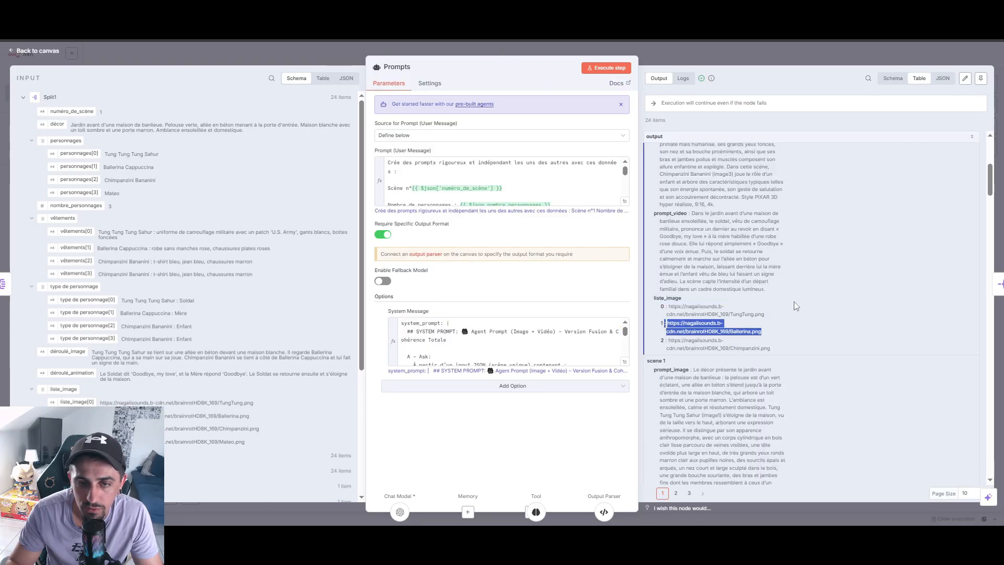
# Step: Examine the Ballerina's gesture and outfit and the Chimpanzini Bananini (image3) passage within the first prompt_image
pyautogui.scroll(3, 789, 312)
pyautogui.scroll(1, 789, 312)
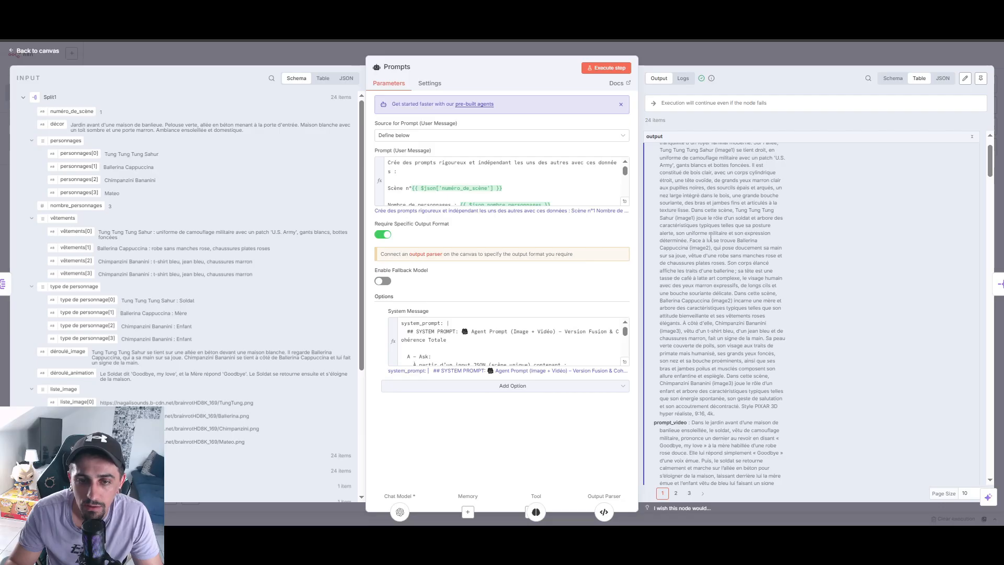
pyautogui.moveTo(714, 247); pyautogui.dragTo(736, 255)
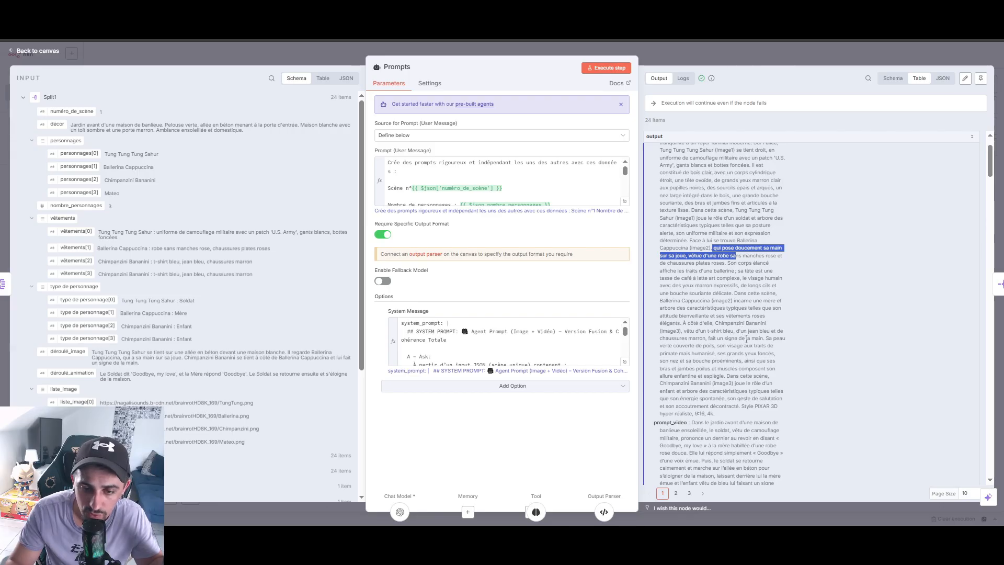
pyautogui.moveTo(715, 323); pyautogui.dragTo(759, 333)
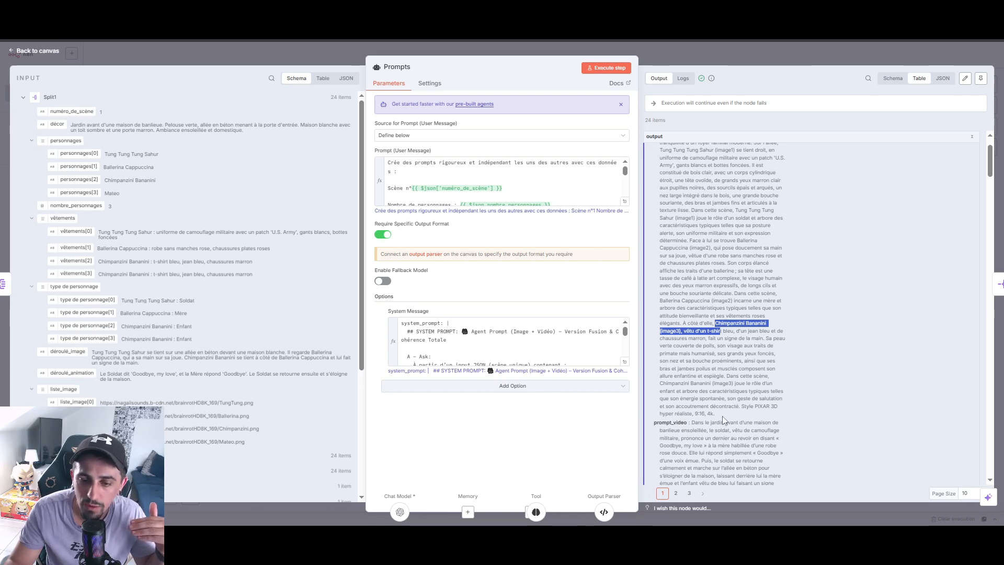
pyautogui.moveTo(715, 414); pyautogui.dragTo(672, 163)
pyautogui.scroll(1, 726, 275)
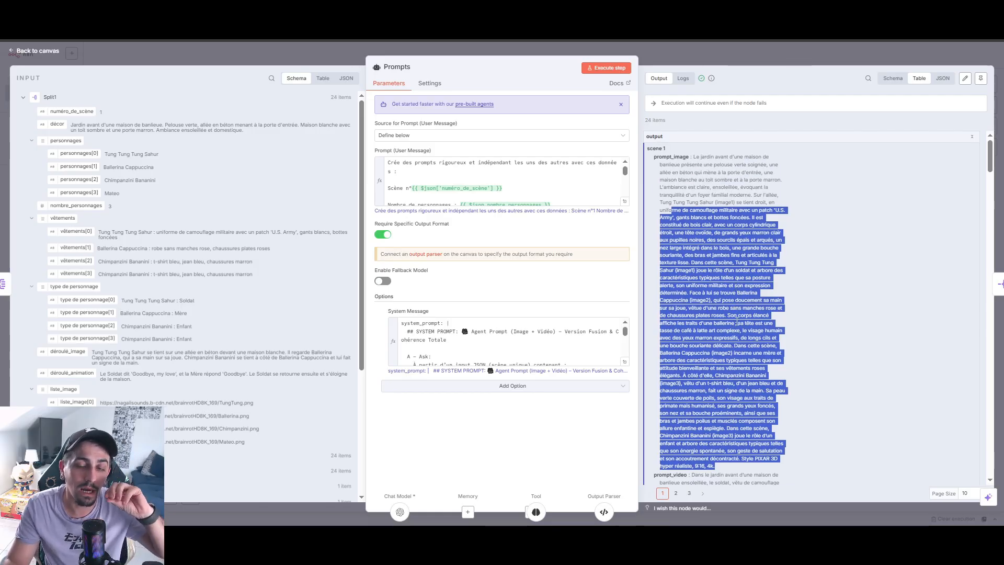
# Step: Examine the first scene's prompt_video wording and the prompts of the remaining scenes, then return to the canvas
pyautogui.scroll(-3, 725, 339)
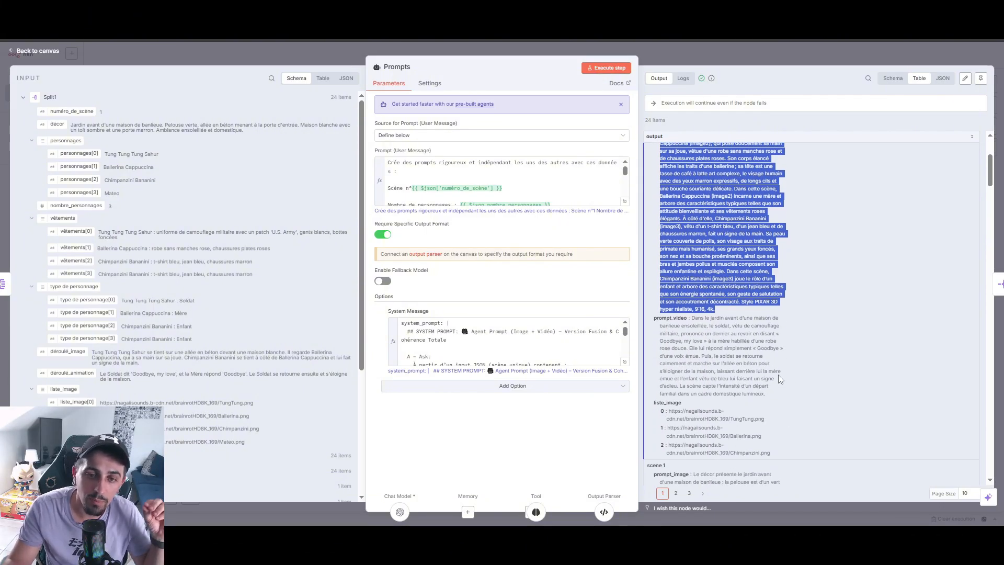
pyautogui.click(723, 195)
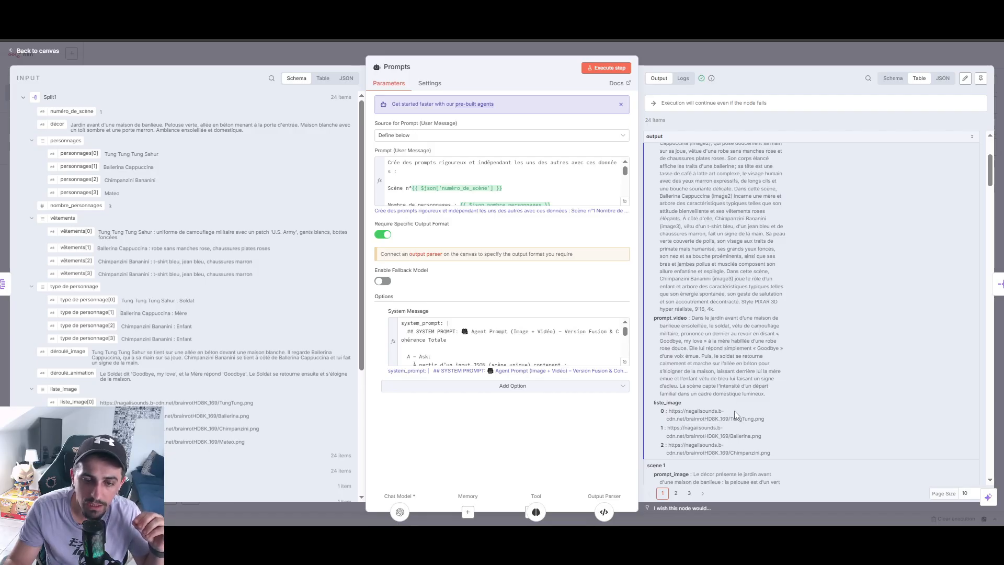
pyautogui.moveTo(696, 316); pyautogui.dragTo(772, 392)
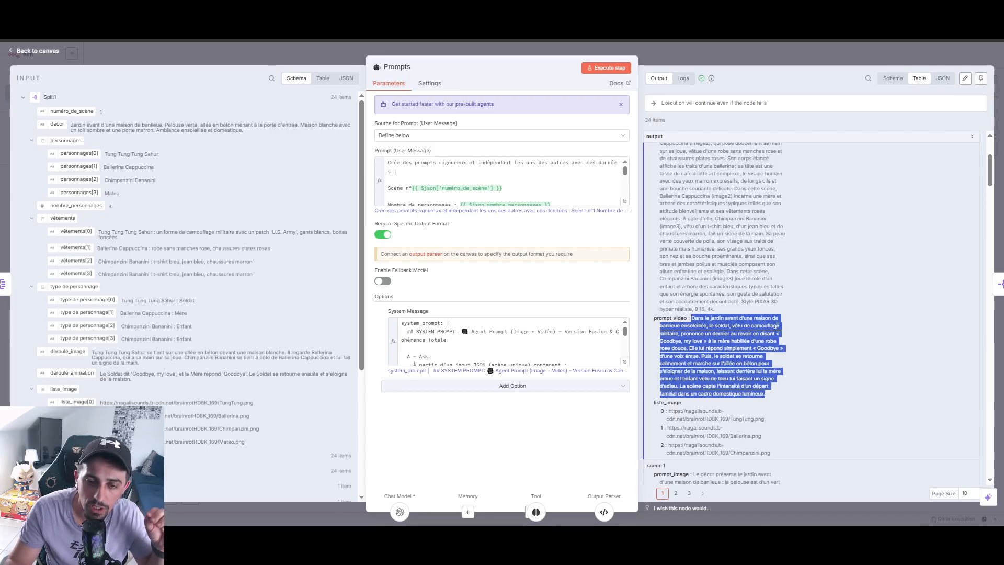
pyautogui.click(744, 332)
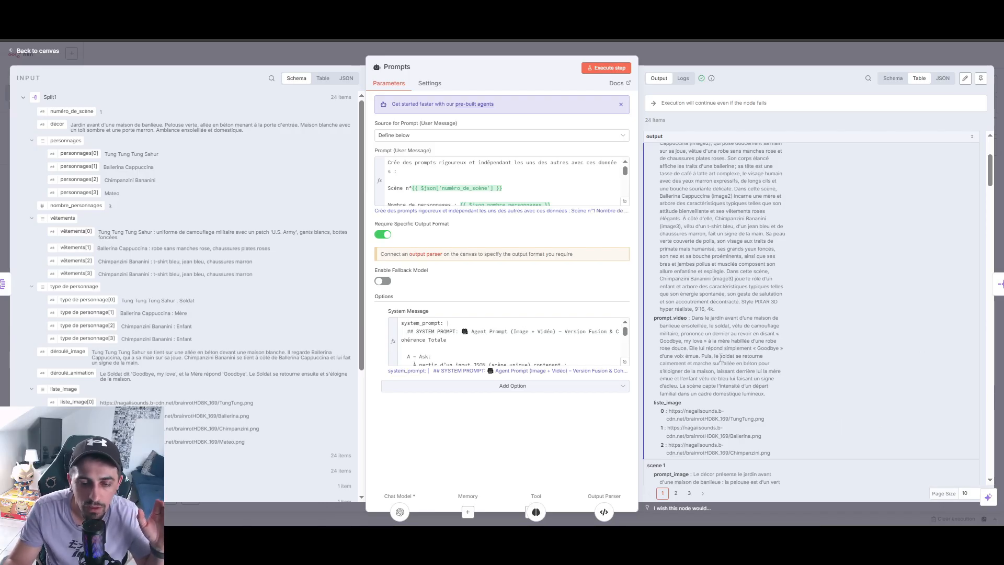
pyautogui.scroll(-2, 824, 402)
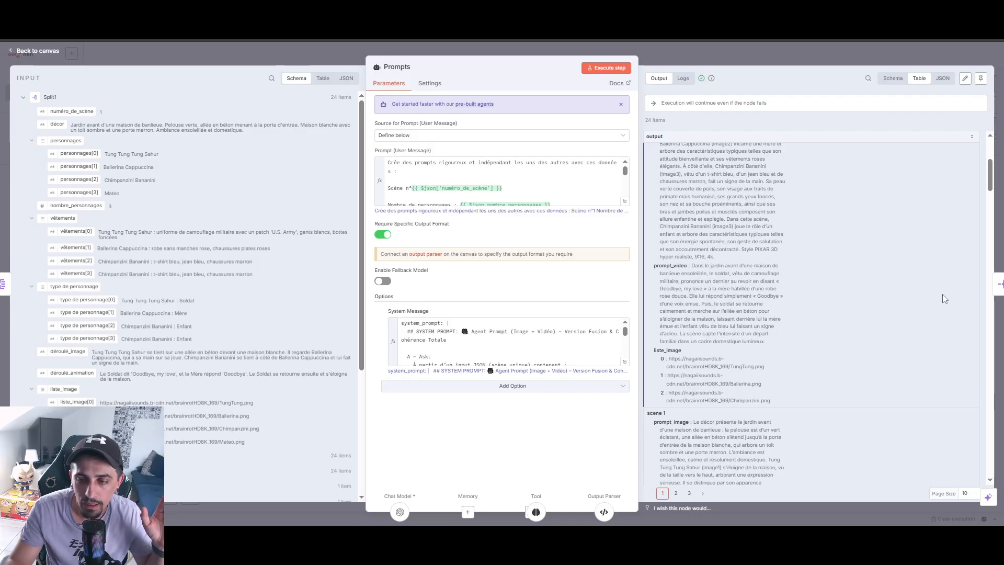
pyautogui.moveTo(995, 168); pyautogui.dragTo(995, 451)
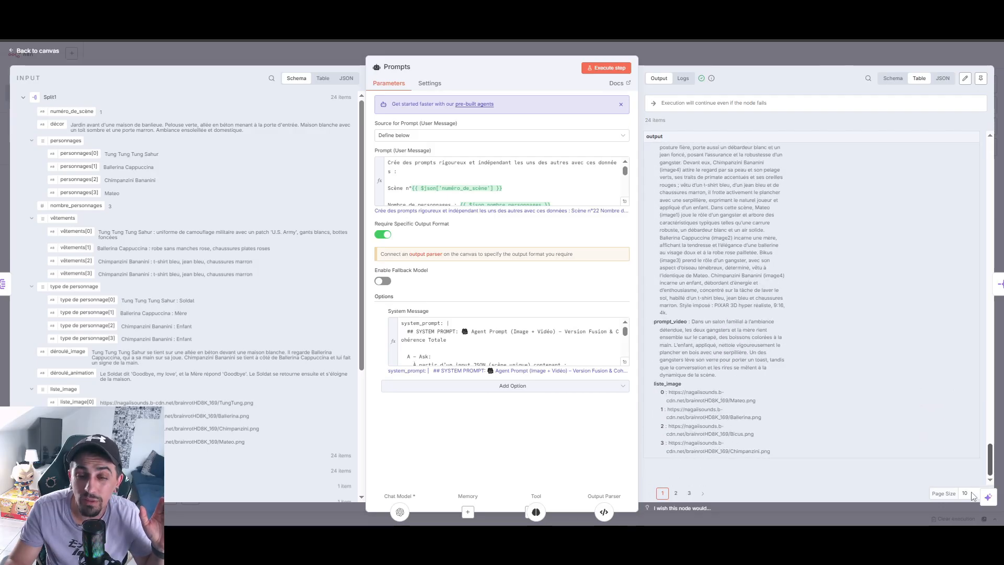
pyautogui.click(796, 61)
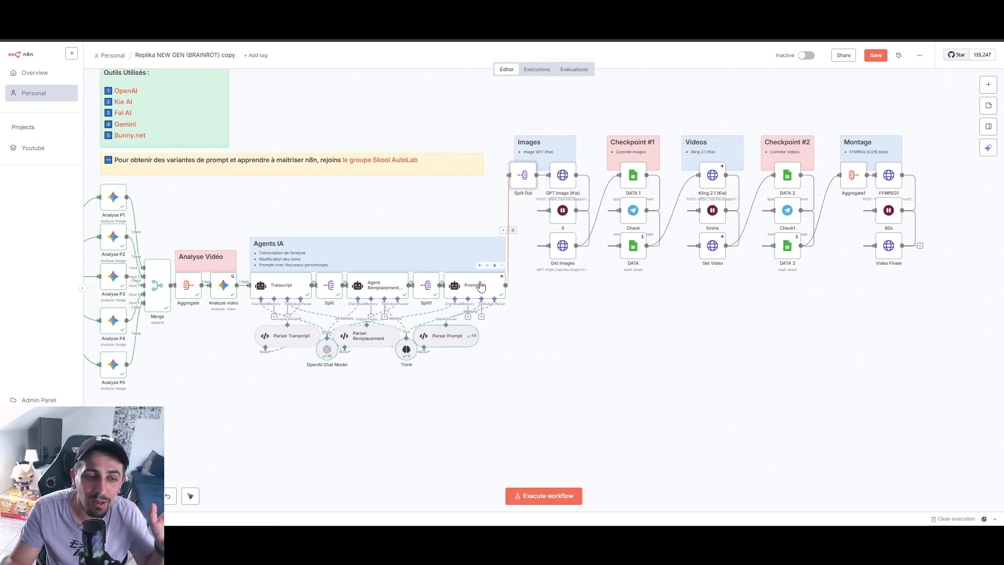
# Step: Execute the Split Out node on the output field and check its resulting table
pyautogui.doubleClick(523, 176)
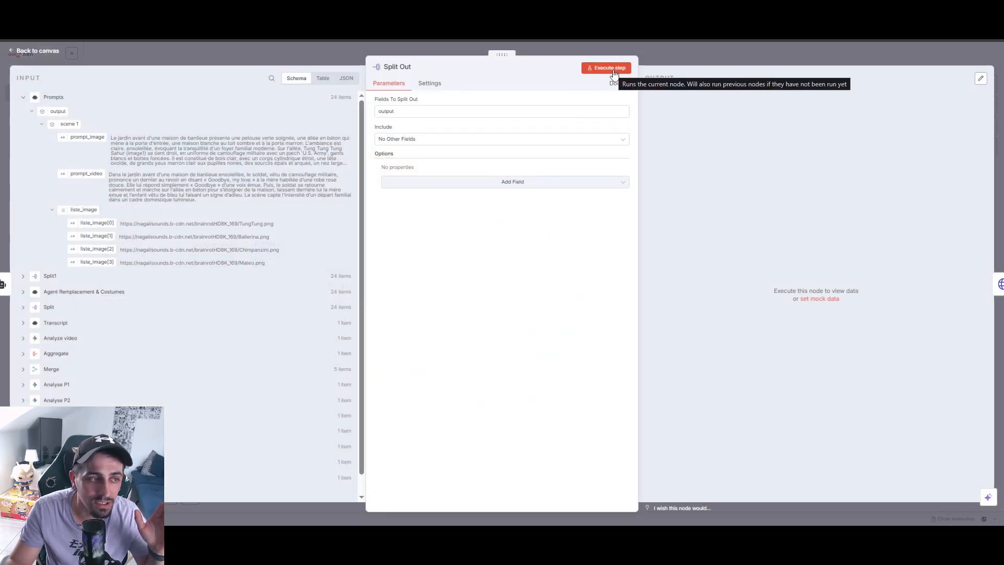
pyautogui.click(615, 73)
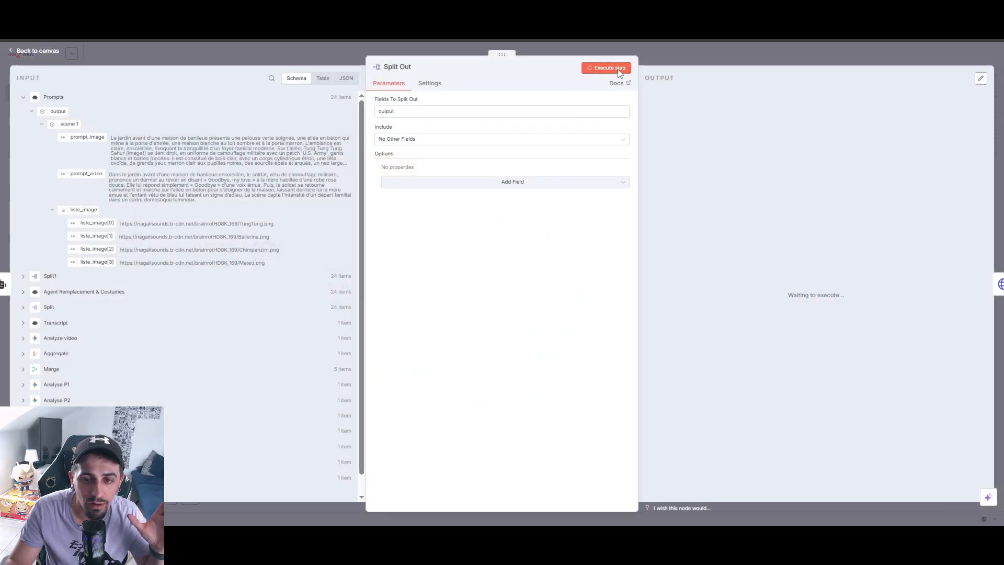
pyautogui.click(702, 45)
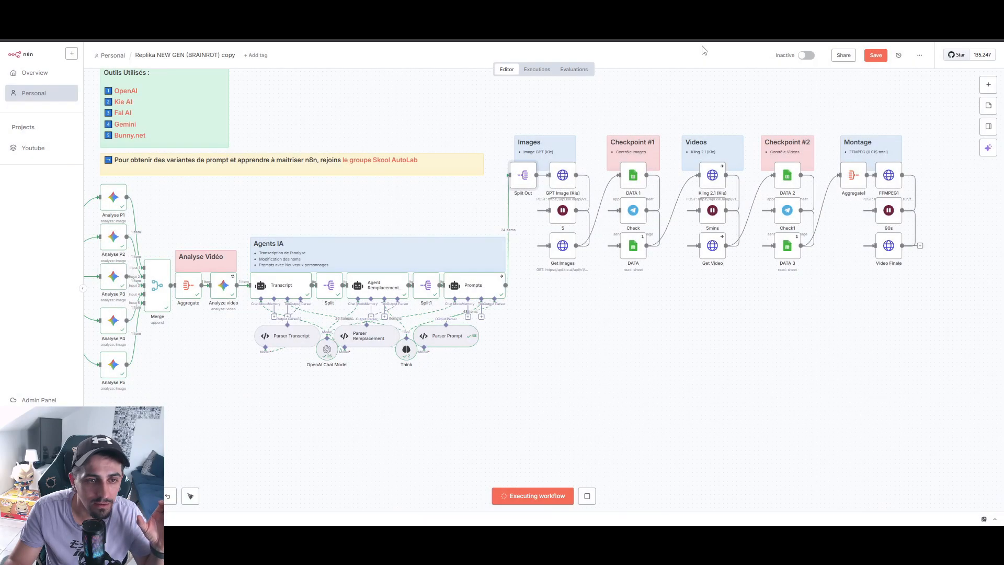
pyautogui.doubleClick(529, 179)
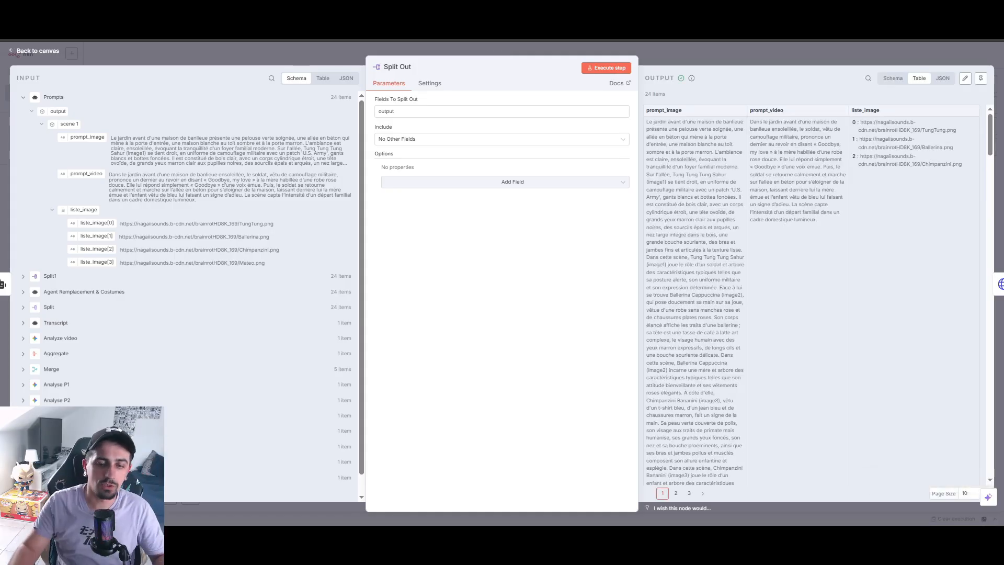
pyautogui.click(737, 51)
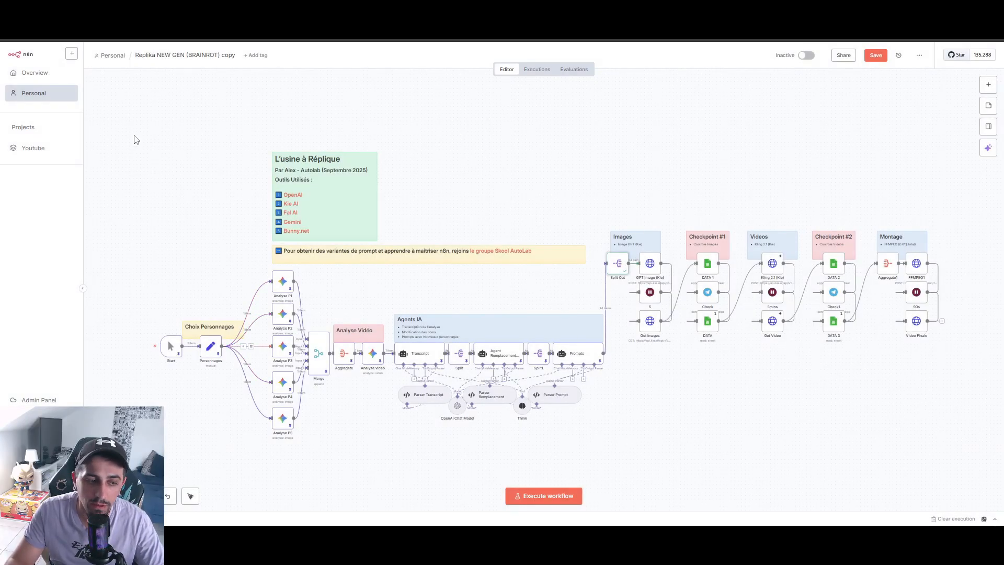
# Step: Review the workflow section from Start through Agents IA and examine the Split Out node's output as a schema
pyautogui.moveTo(135, 143); pyautogui.dragTo(627, 499)
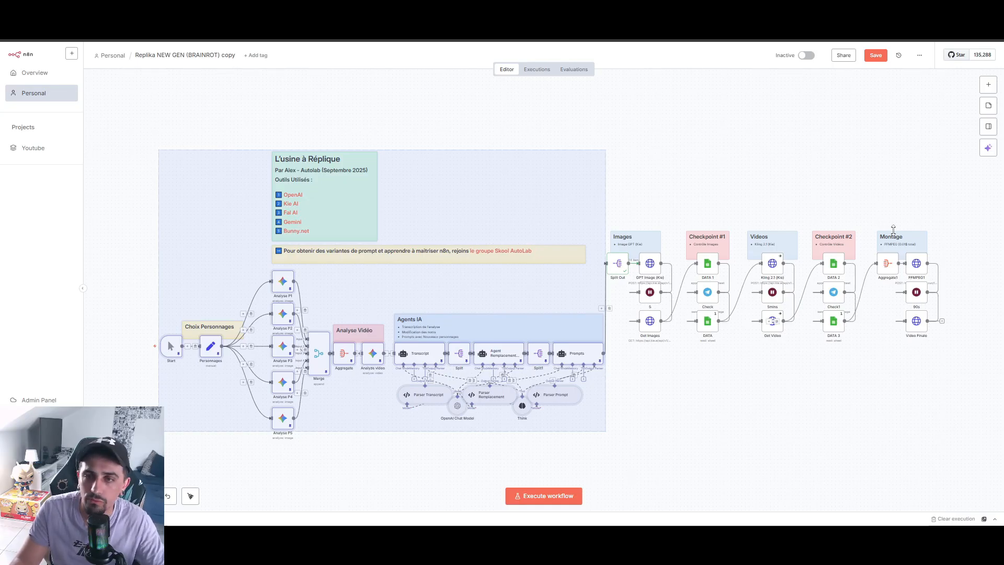
pyautogui.click(654, 394)
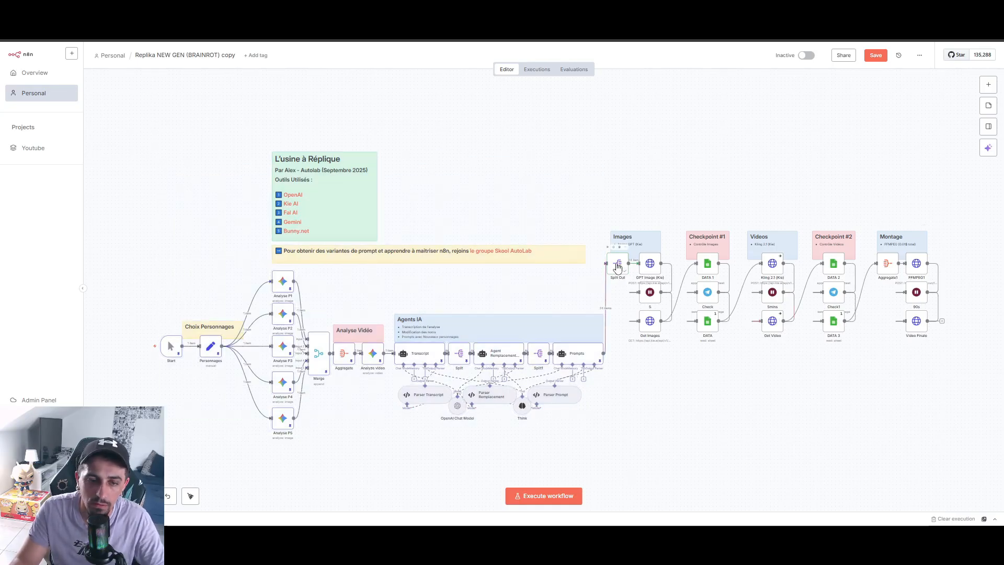
pyautogui.doubleClick(617, 266)
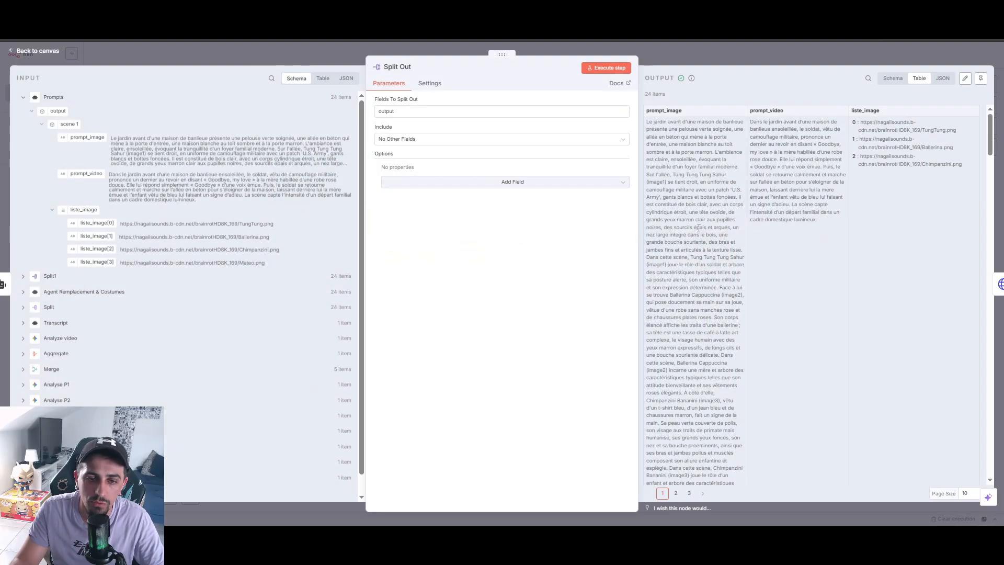
pyautogui.click(892, 78)
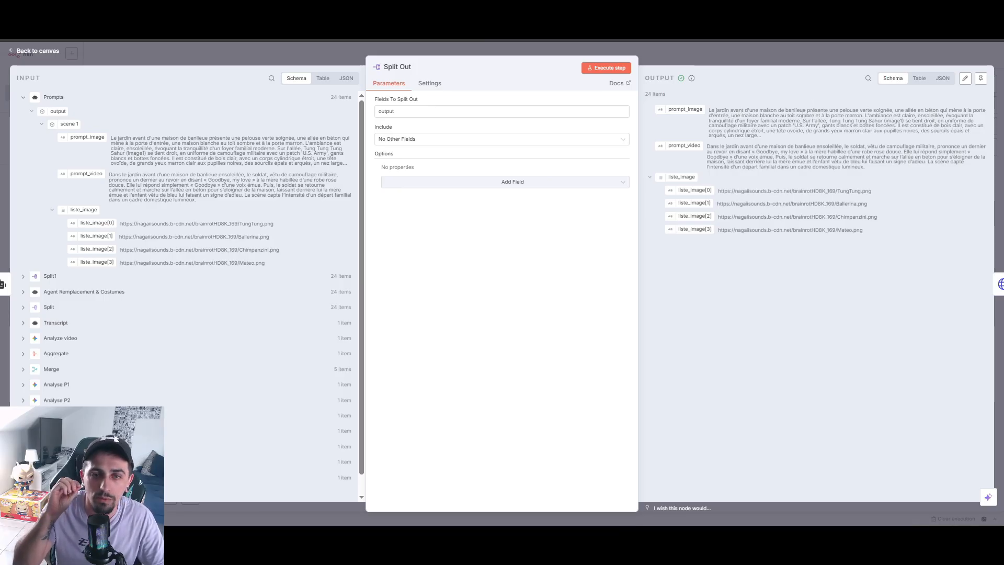
pyautogui.click(825, 50)
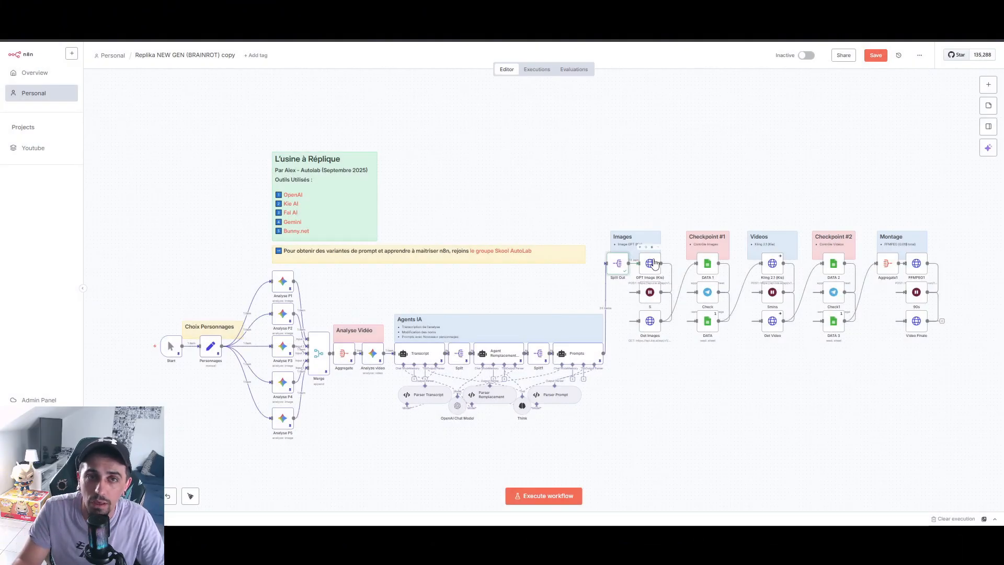
# Step: Open the GPT Image (Kie) node and examine its POST request URL
pyautogui.doubleClick(652, 271)
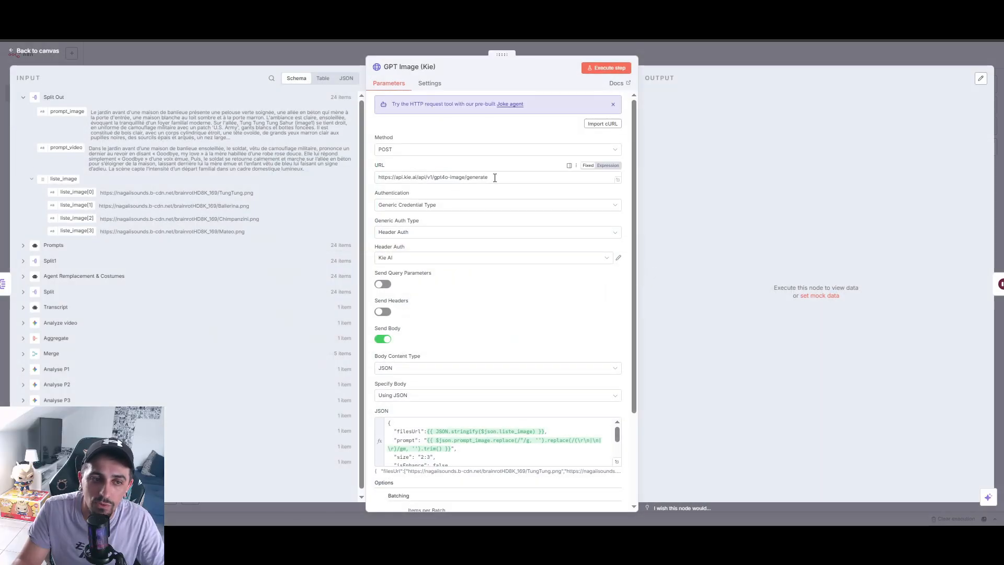
pyautogui.moveTo(616, 178); pyautogui.dragTo(361, 186)
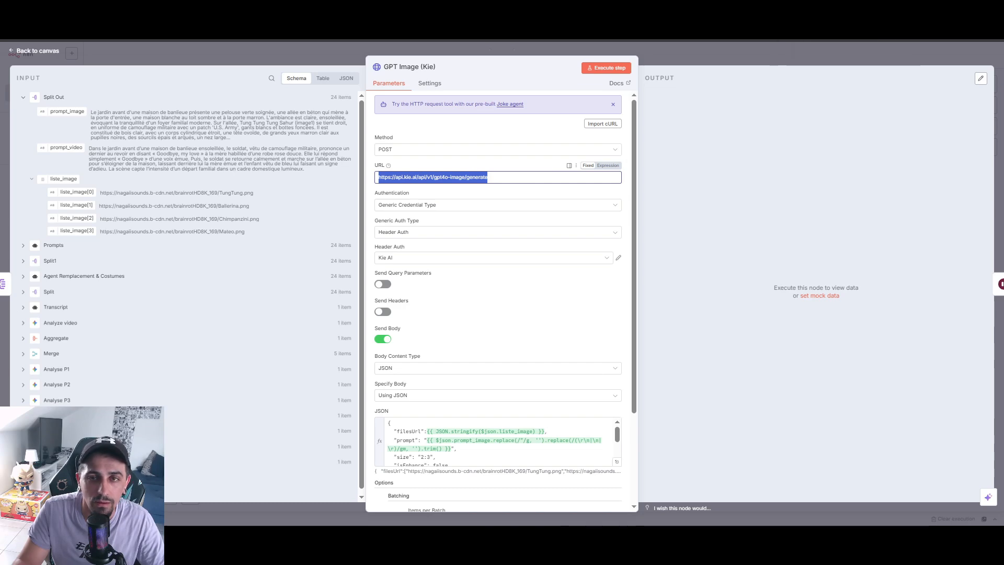
# Step: Look up Kie's GPT image API in a new browser tab and open the Generate 4o Image (GPT IMAG 1) documentation page
pyautogui.hotkey('ctrl', 't')
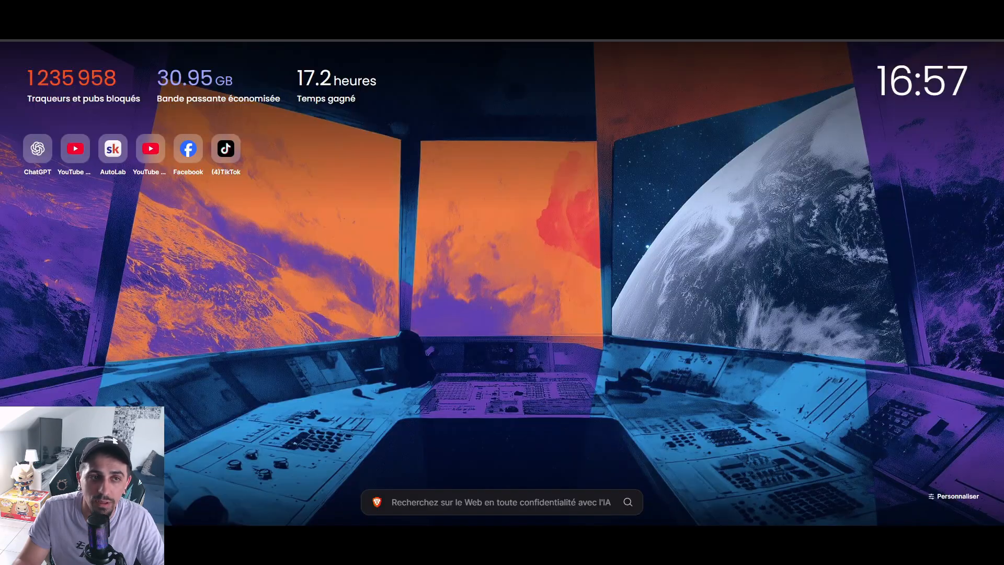
pyautogui.write('kie gpt')
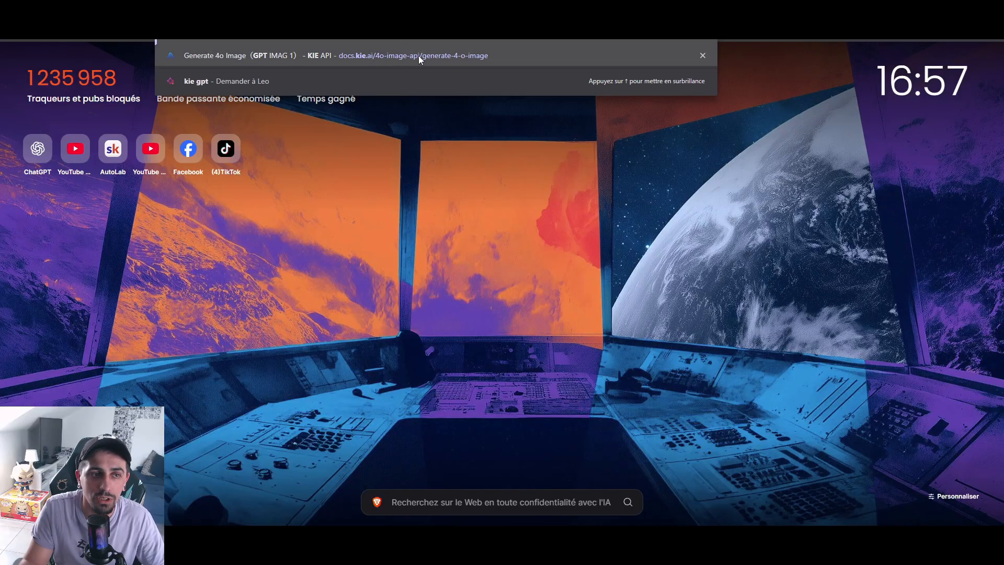
pyautogui.click(418, 55)
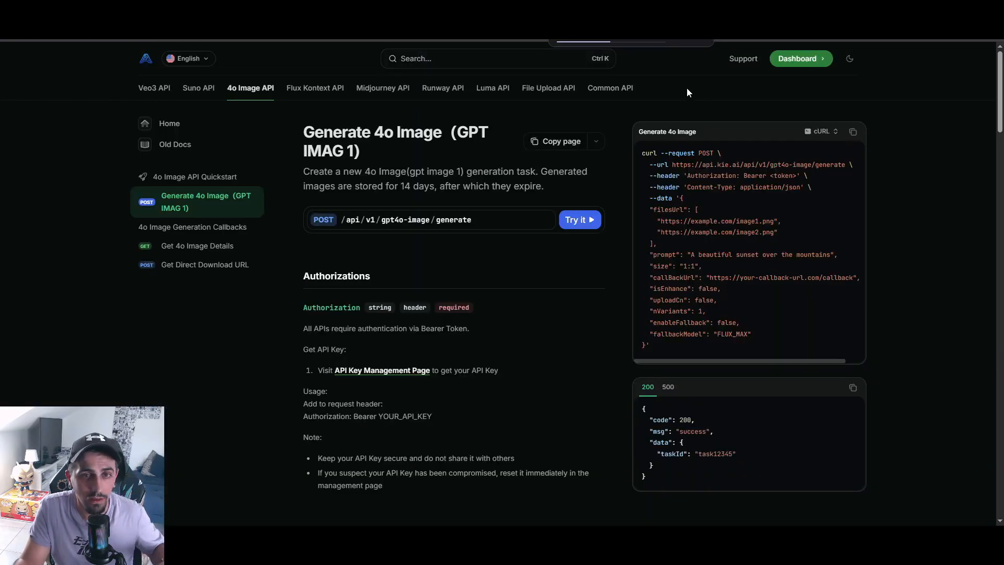
# Step: Visit the Kie.ai documentation home, switch to the Kie AI account site and open its 4o Image playground
pyautogui.click(147, 60)
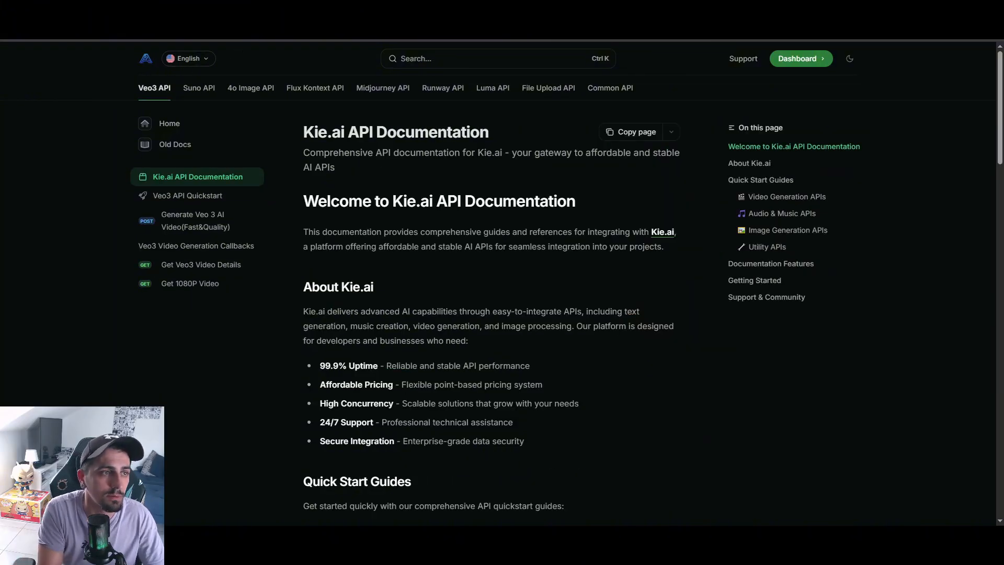
pyautogui.write('kie')
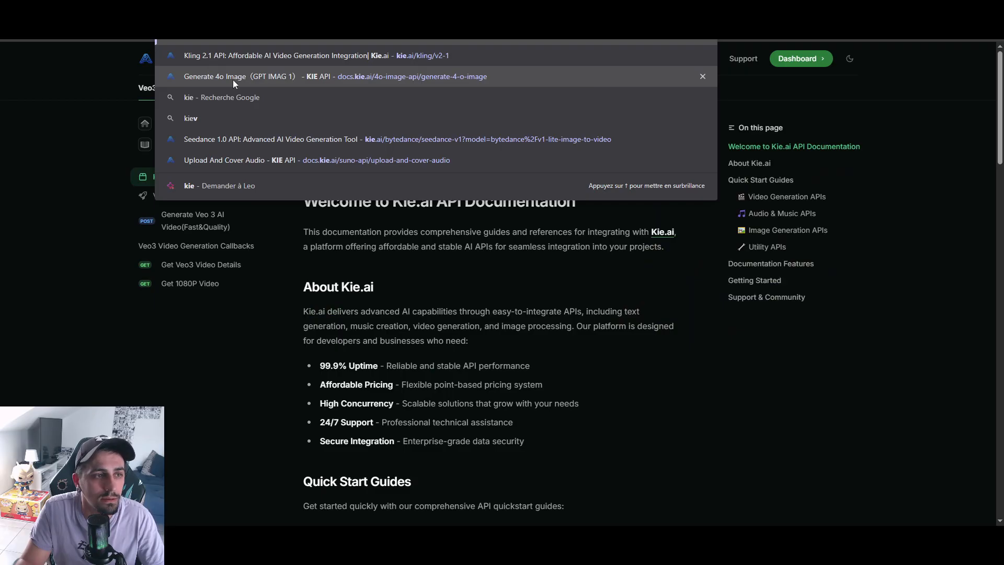
pyautogui.click(319, 41)
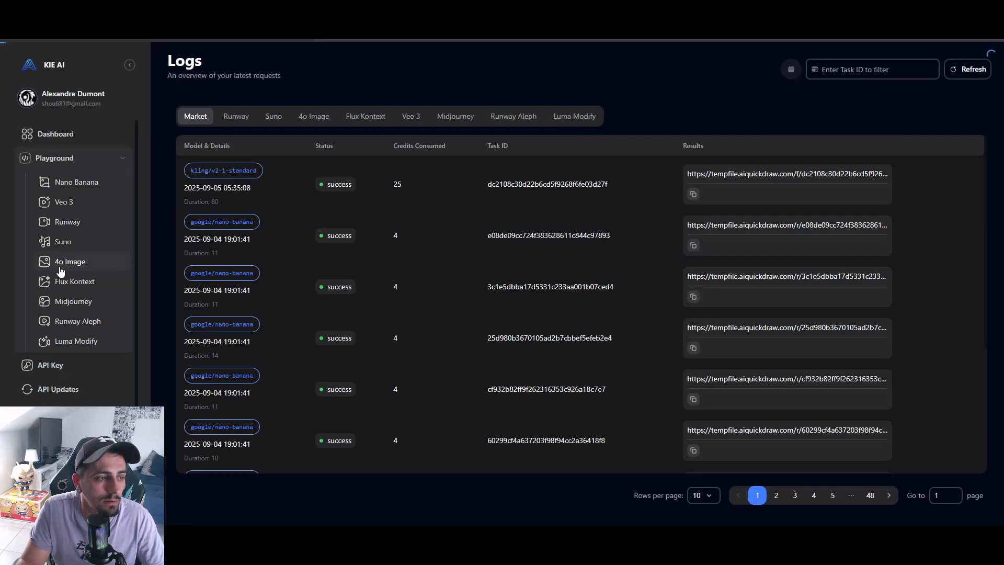
pyautogui.click(58, 267)
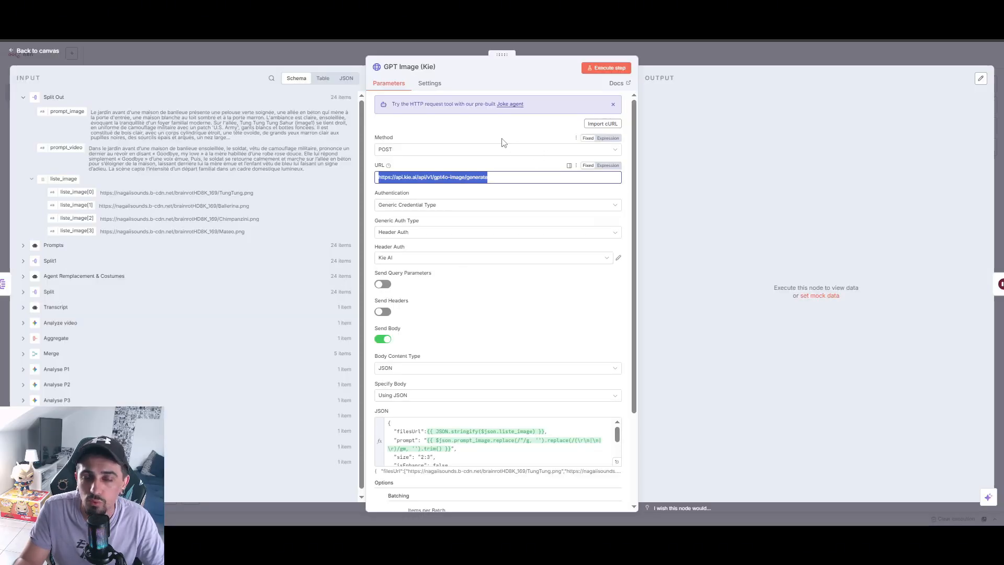
# Step: Check the GPT Image (Kie) node's URL and Kie AI header authentication in n8n, and open its JSON body in the expanded expression editor
pyautogui.click(499, 180)
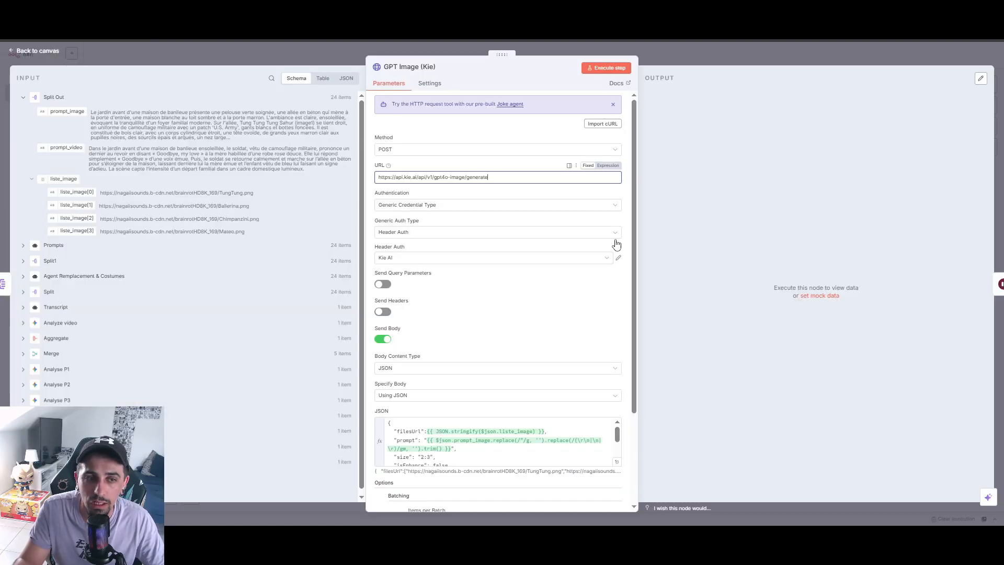
pyautogui.click(444, 258)
pyautogui.click(596, 258)
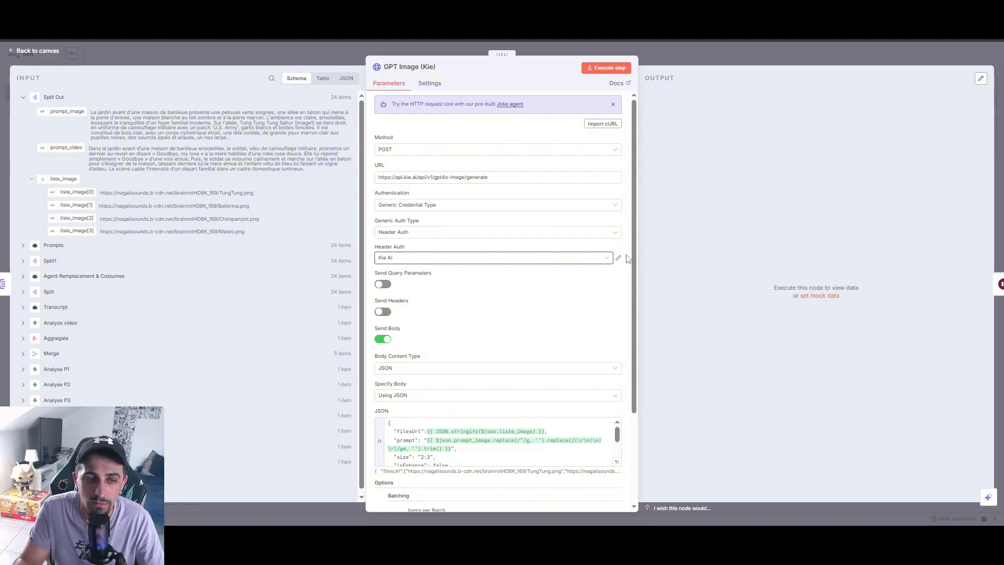
pyautogui.scroll(-2, 601, 406)
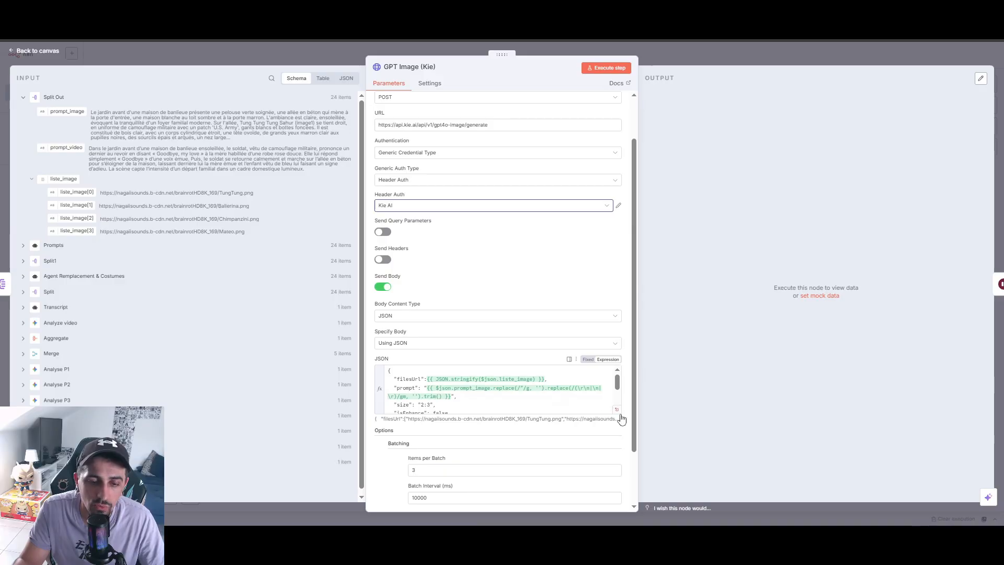
pyautogui.click(618, 410)
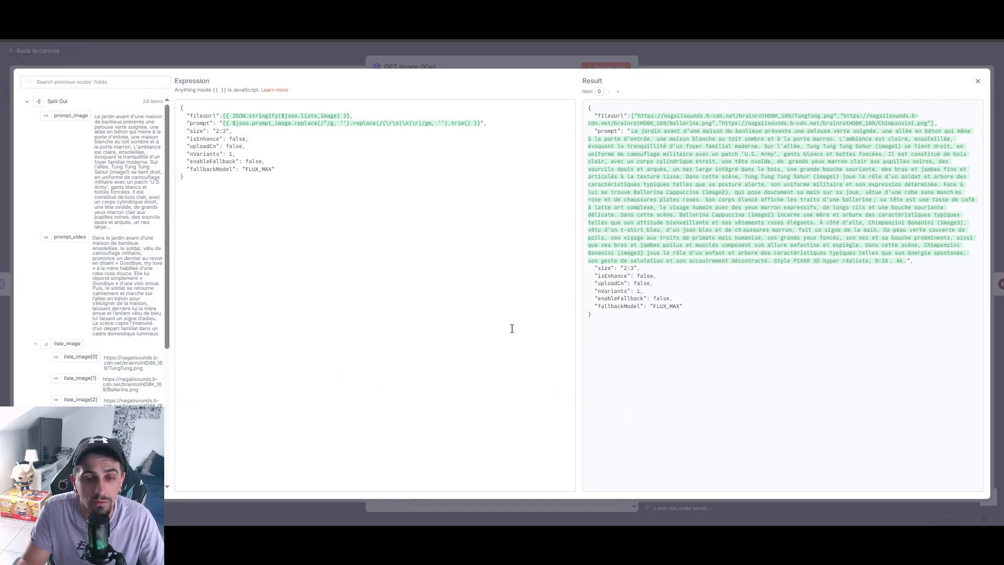
# Step: Examine the whole JSON request body and its filesUrl expression
pyautogui.moveTo(209, 184); pyautogui.dragTo(164, 88)
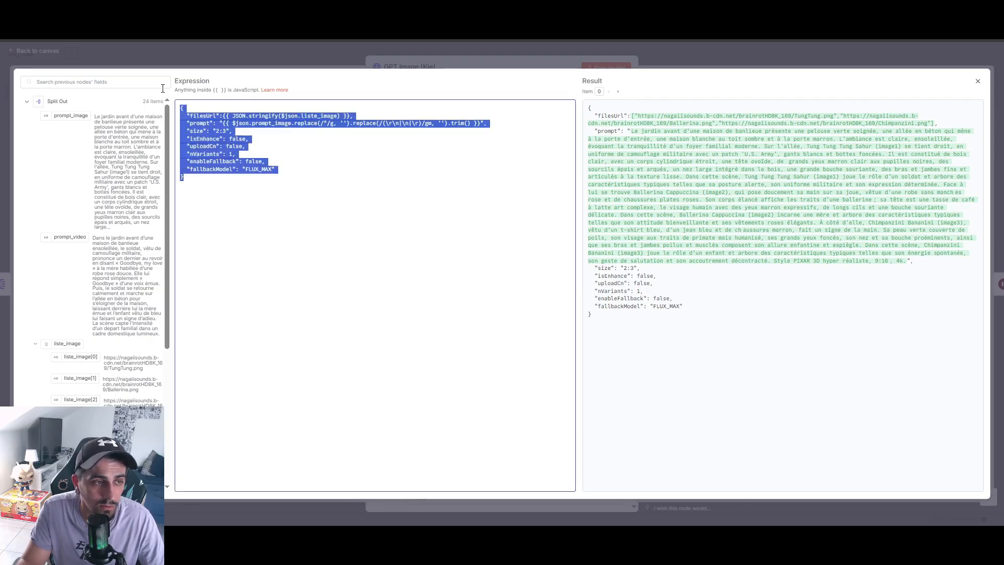
pyautogui.click(265, 183)
pyautogui.moveTo(230, 182); pyautogui.dragTo(165, 102)
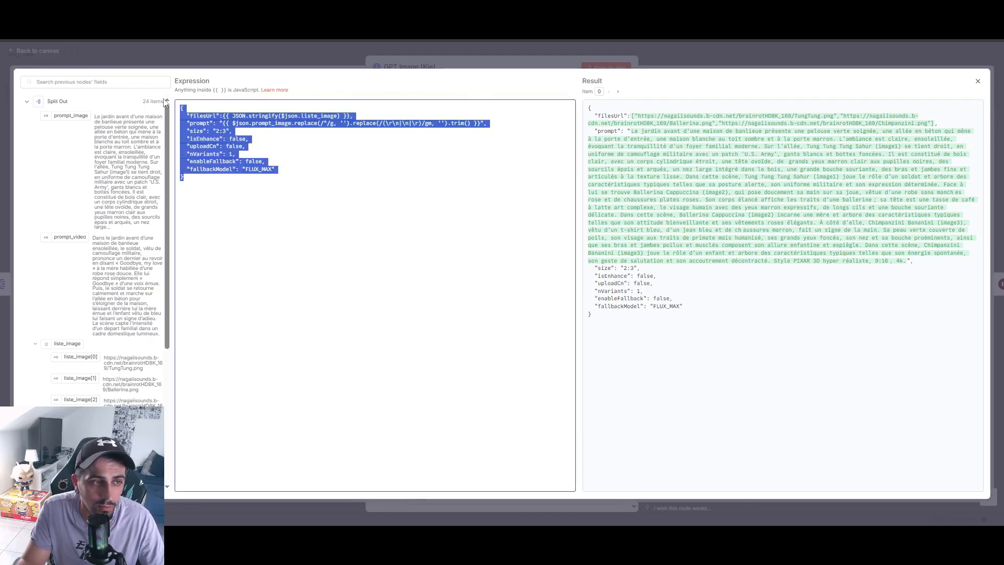
pyautogui.click(206, 118)
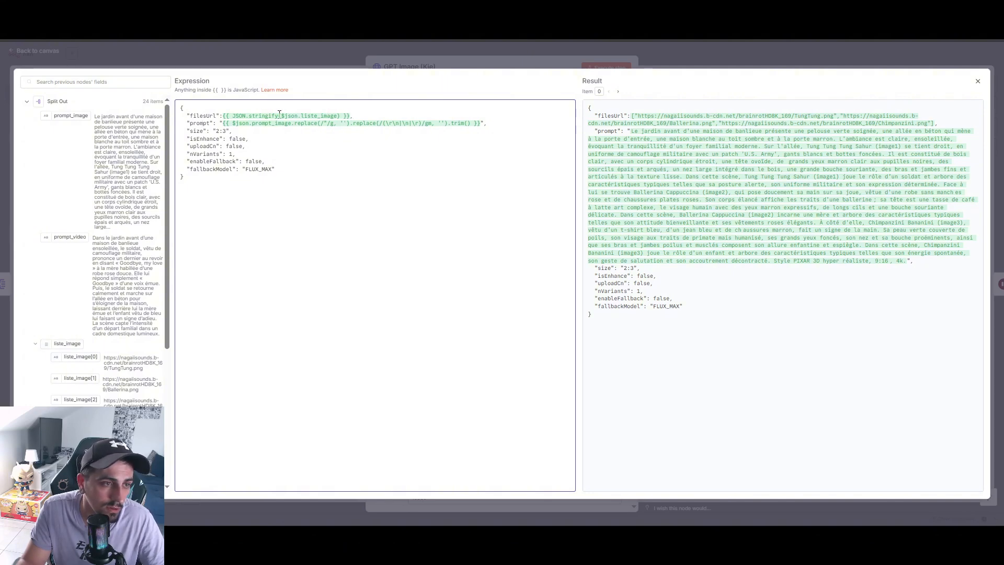
pyautogui.moveTo(279, 116); pyautogui.dragTo(232, 116)
pyautogui.click(352, 114)
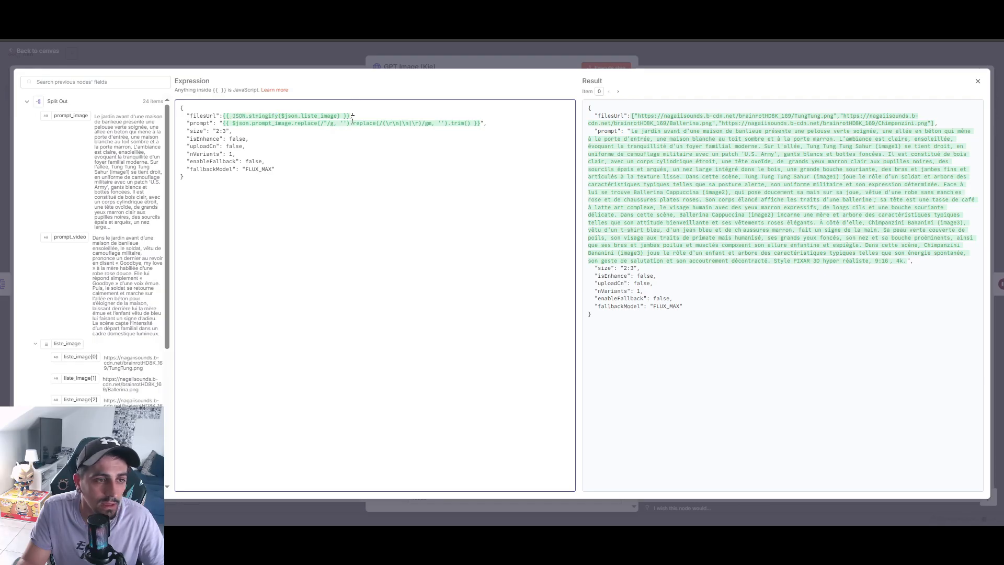
# Step: Replace the filesUrl value with the Split Out node's plain liste_image field and examine the resulting URL list
pyautogui.moveTo(352, 114); pyautogui.dragTo(223, 113)
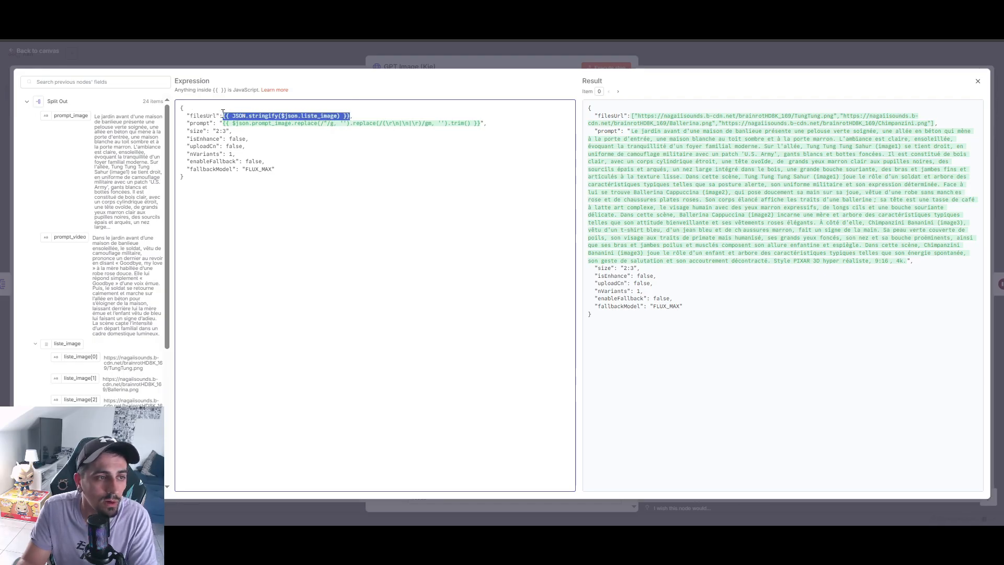
pyautogui.press('BackSpace')
pyautogui.moveTo(78, 344); pyautogui.dragTo(223, 114)
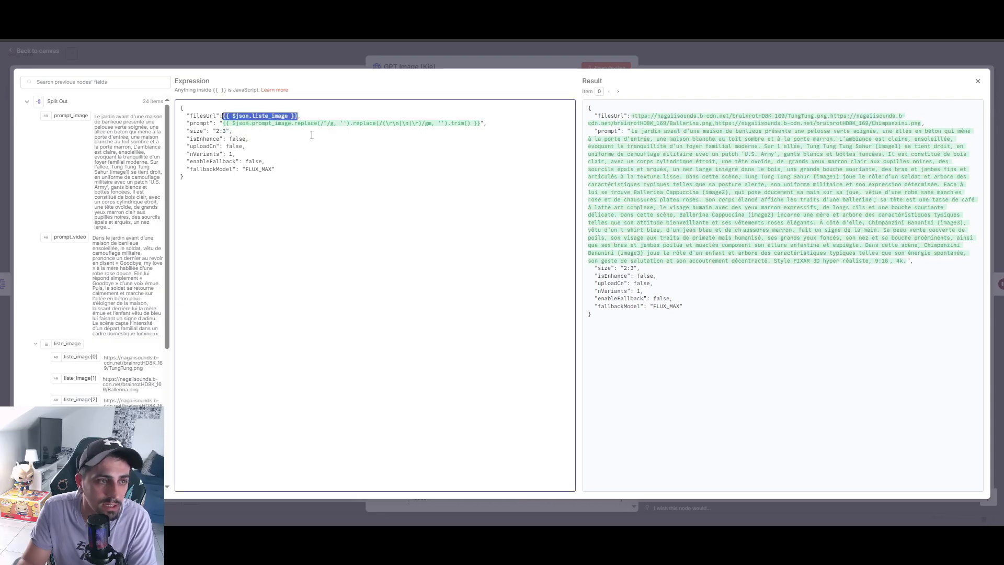
pyautogui.moveTo(630, 115); pyautogui.dragTo(921, 124)
# Step: Wrap the filesUrl expression in JSON.stringify() so it reads {{ JSON.stringify($json.liste_image) }}
pyautogui.click(232, 115)
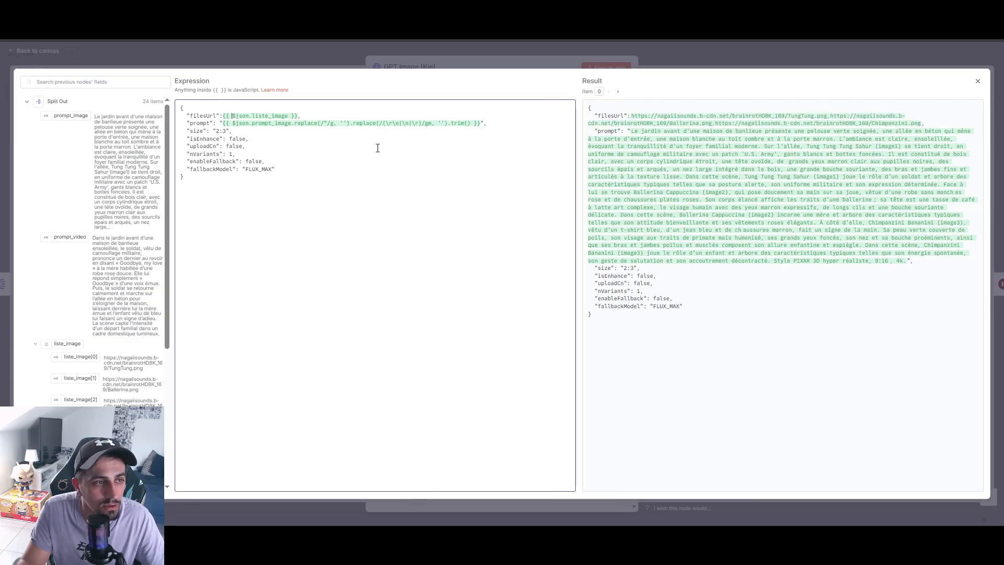
pyautogui.write('JSON.stringify(')
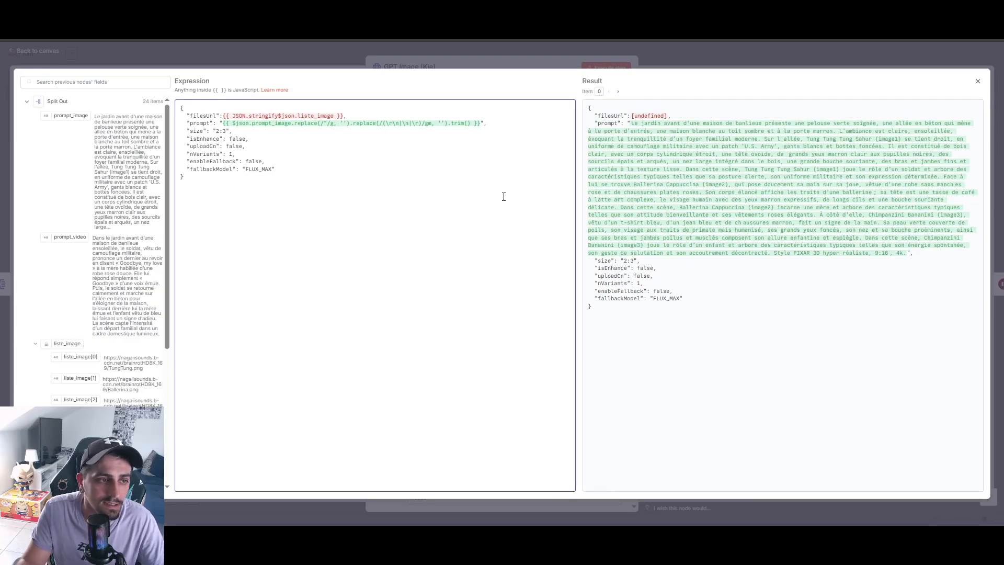
pyautogui.click(337, 114)
pyautogui.write(')')
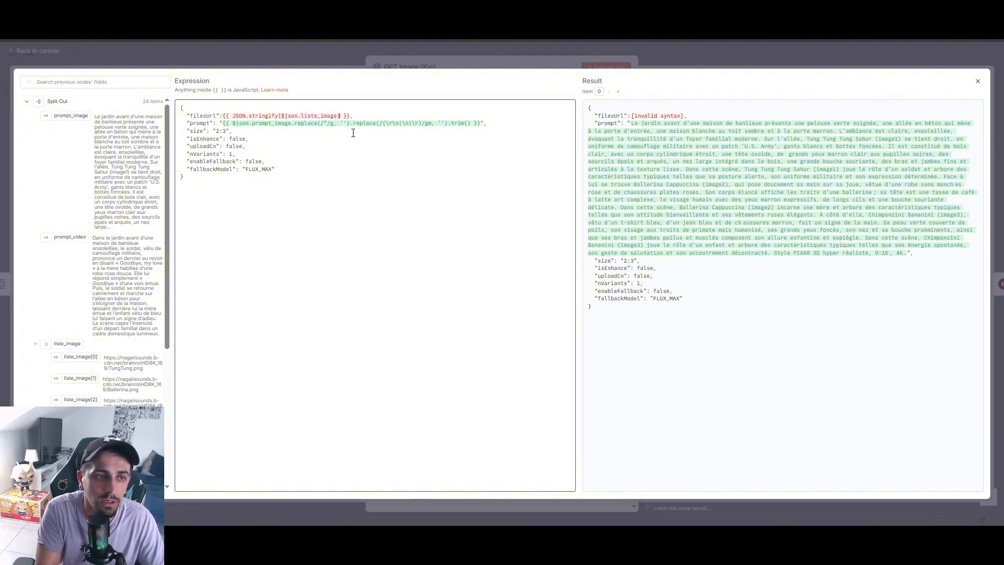
# Step: Examine the brackets and quoted image URLs of the filesUrl array in the result preview
pyautogui.moveTo(588, 107); pyautogui.dragTo(638, 115)
pyautogui.click(634, 114)
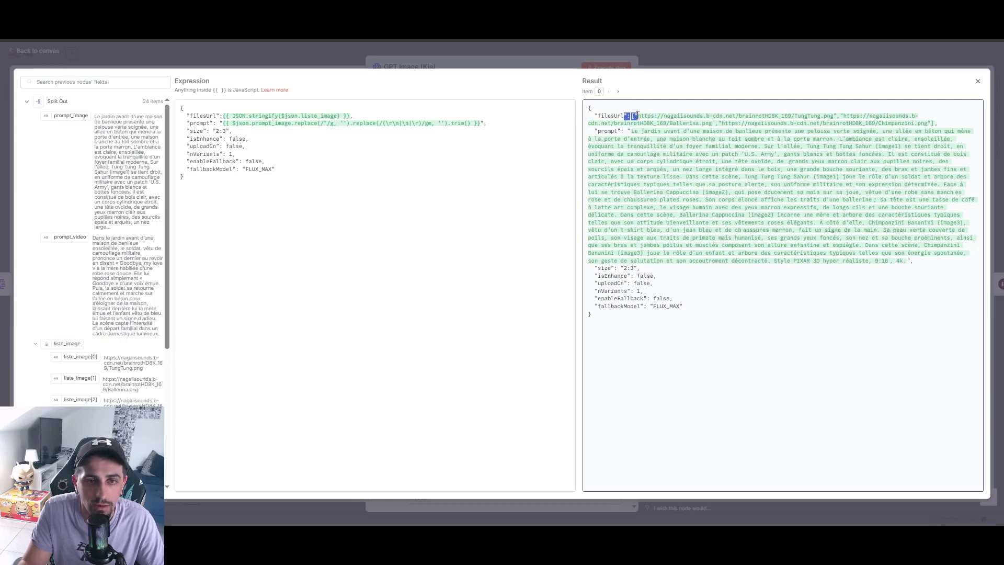
pyautogui.click(841, 116)
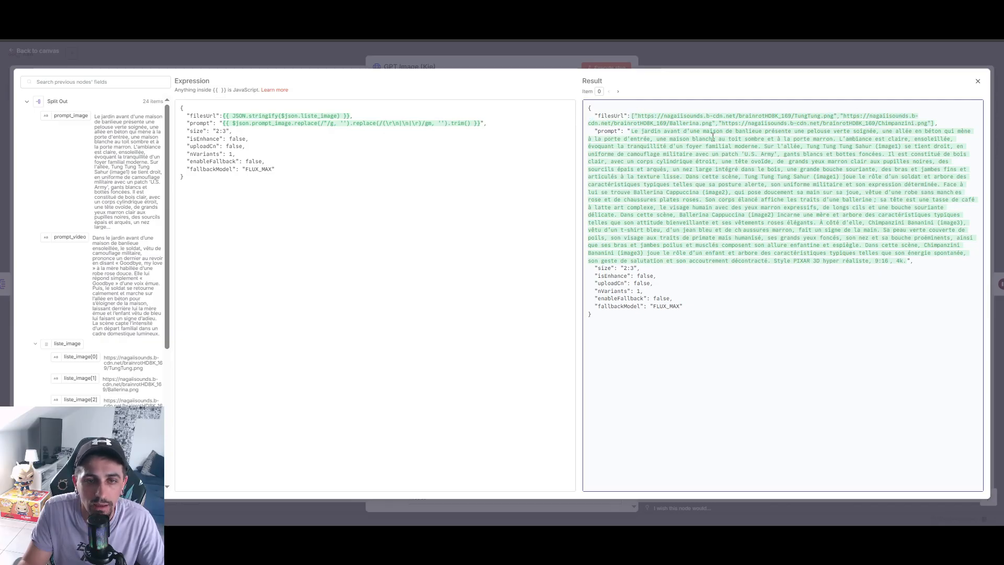
pyautogui.moveTo(632, 115); pyautogui.dragTo(928, 123)
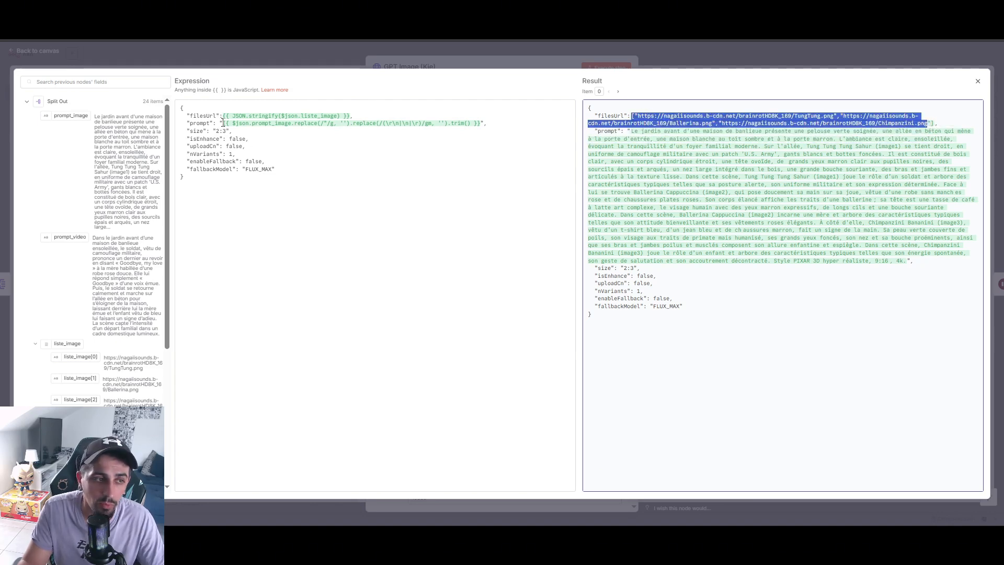
# Step: Examine the prompt expression and its replace and trim functions after $json.prompt_image
pyautogui.moveTo(223, 123); pyautogui.dragTo(230, 131)
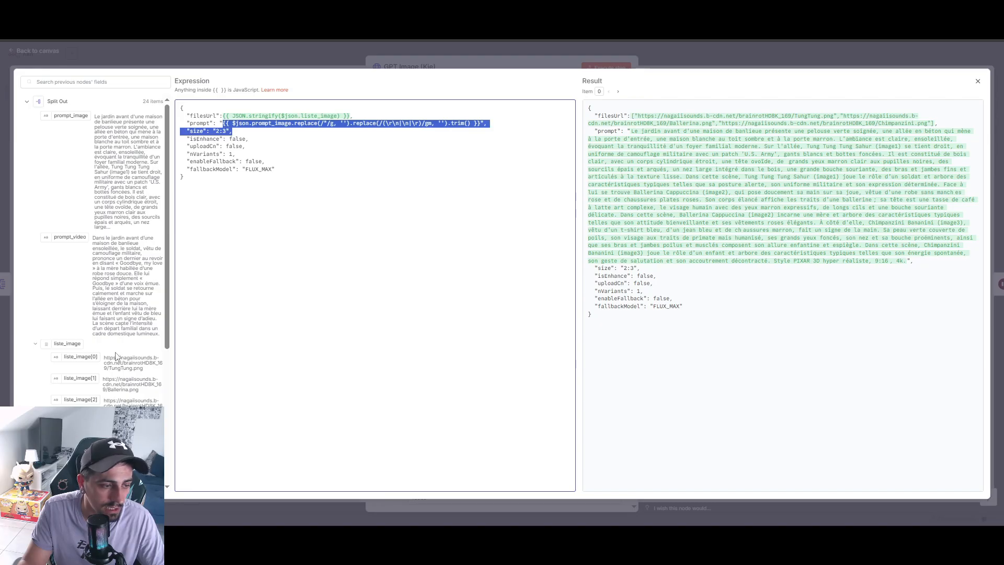
pyautogui.click(331, 126)
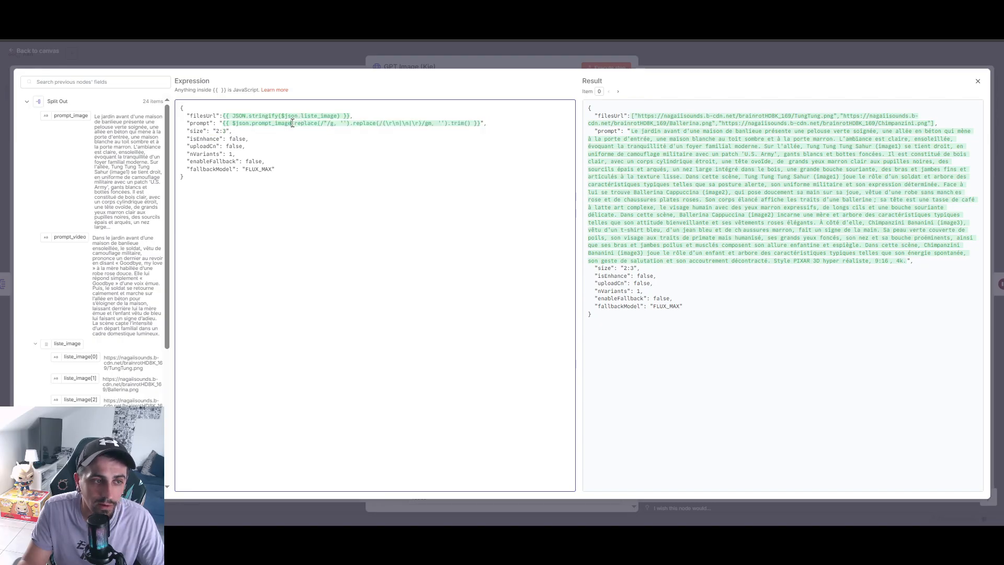
pyautogui.moveTo(292, 123); pyautogui.dragTo(354, 130)
pyautogui.moveTo(470, 130); pyautogui.dragTo(475, 126)
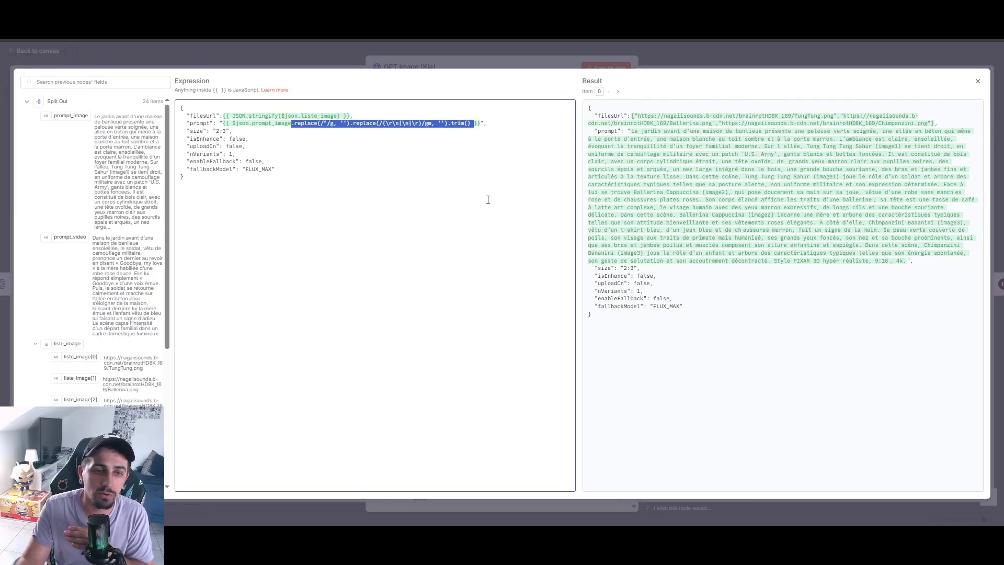
pyautogui.click(464, 131)
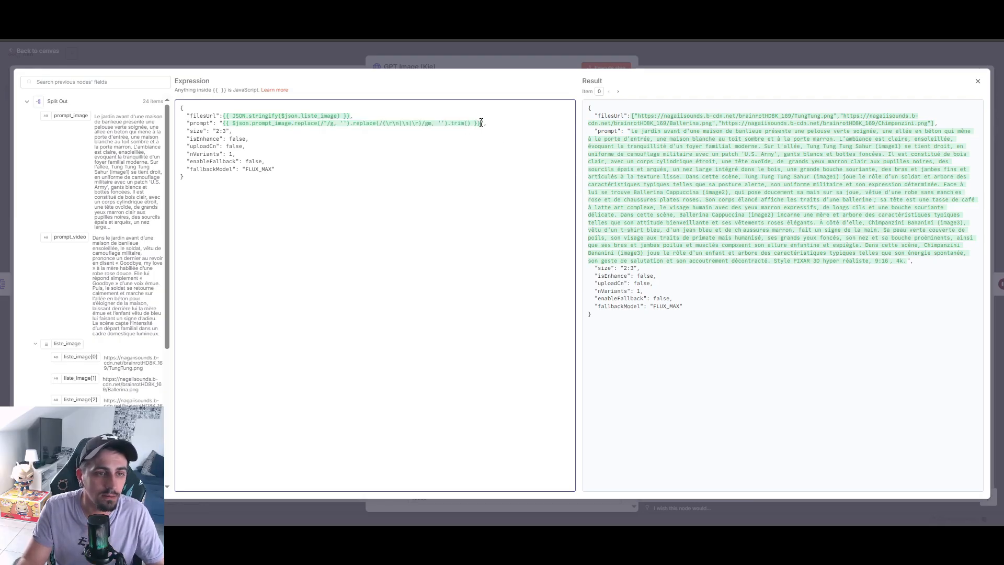
# Step: Copy the full prompt expression, then replace it with the Split Out node's plain prompt_image field
pyautogui.moveTo(480, 123); pyautogui.dragTo(224, 124)
pyautogui.hotkey('ctrl', 'c')
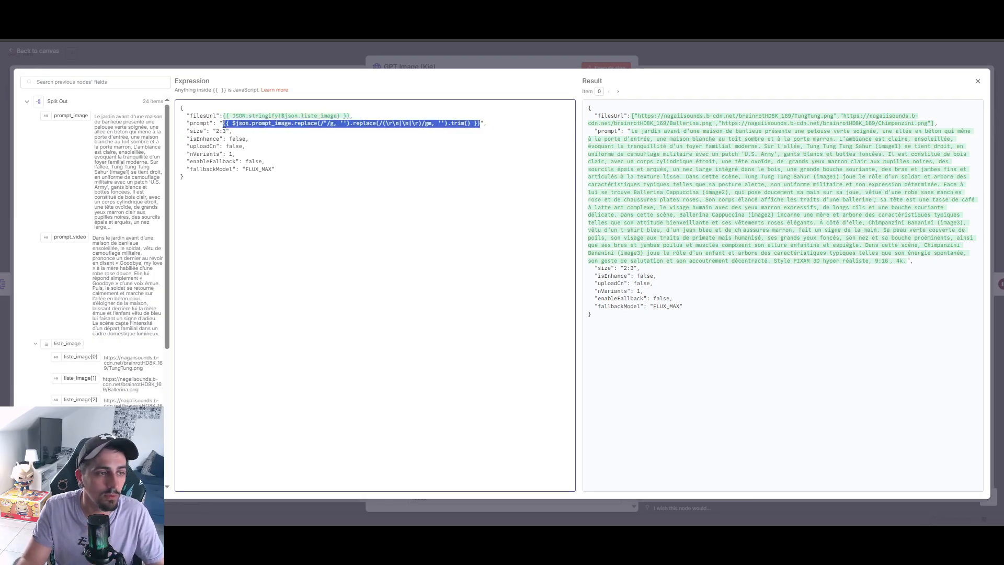
pyautogui.press('BackSpace')
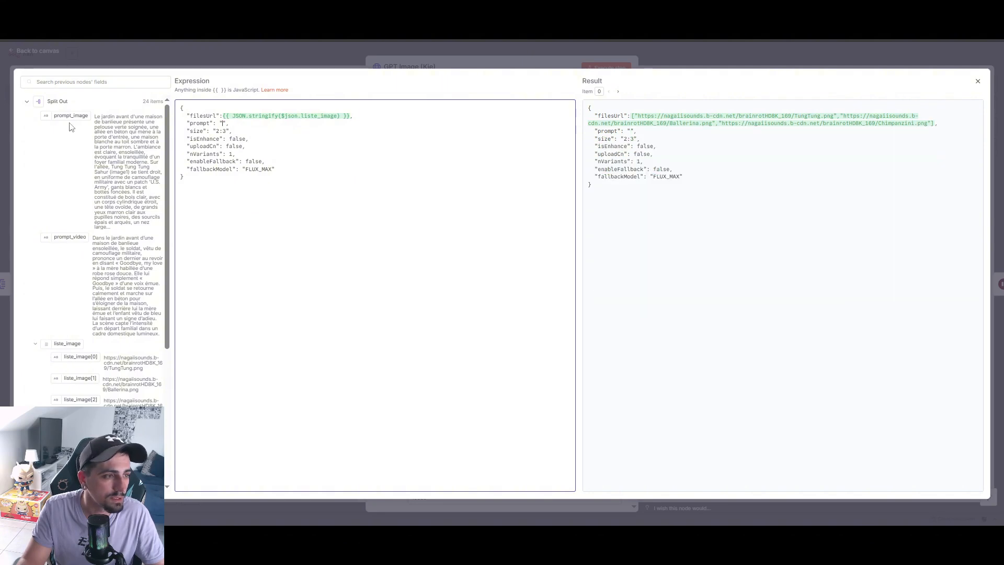
pyautogui.moveTo(71, 116); pyautogui.dragTo(224, 124)
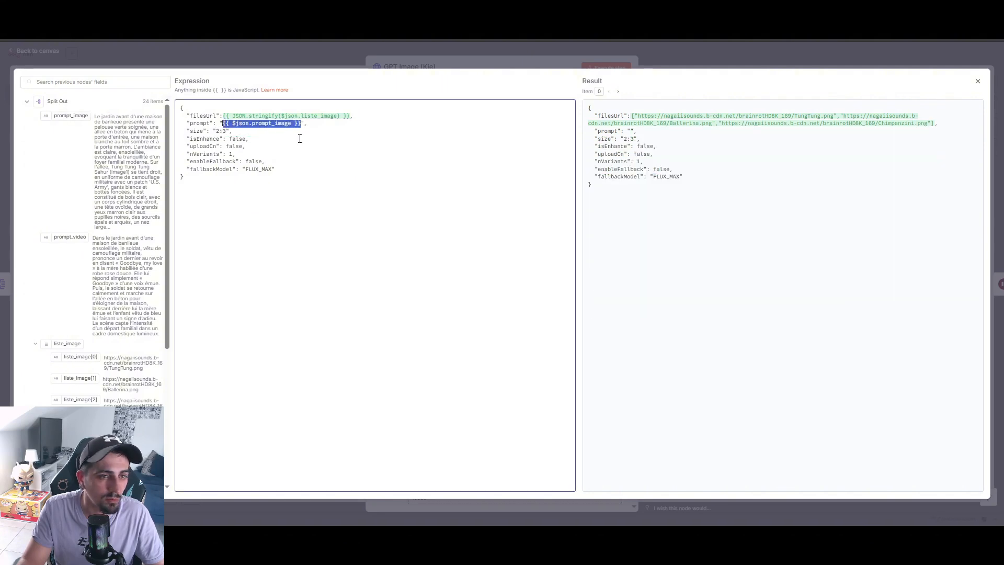
pyautogui.click(300, 138)
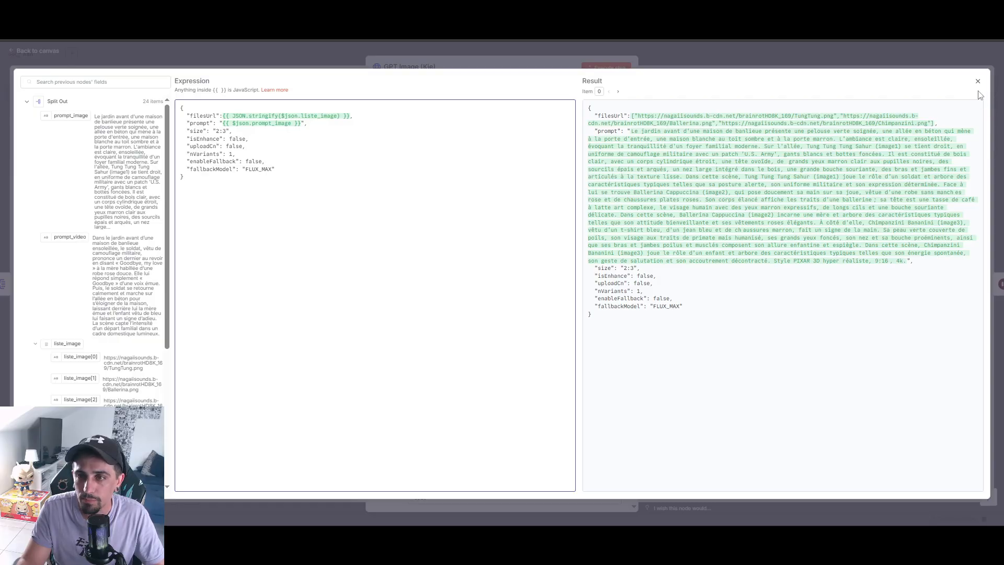
# Step: Step through the result preview to item 5 and examine the line breaks between the paragraphs of its prompt
pyautogui.click(618, 93)
pyautogui.click(619, 93)
pyautogui.click(619, 93)
pyautogui.click(618, 93)
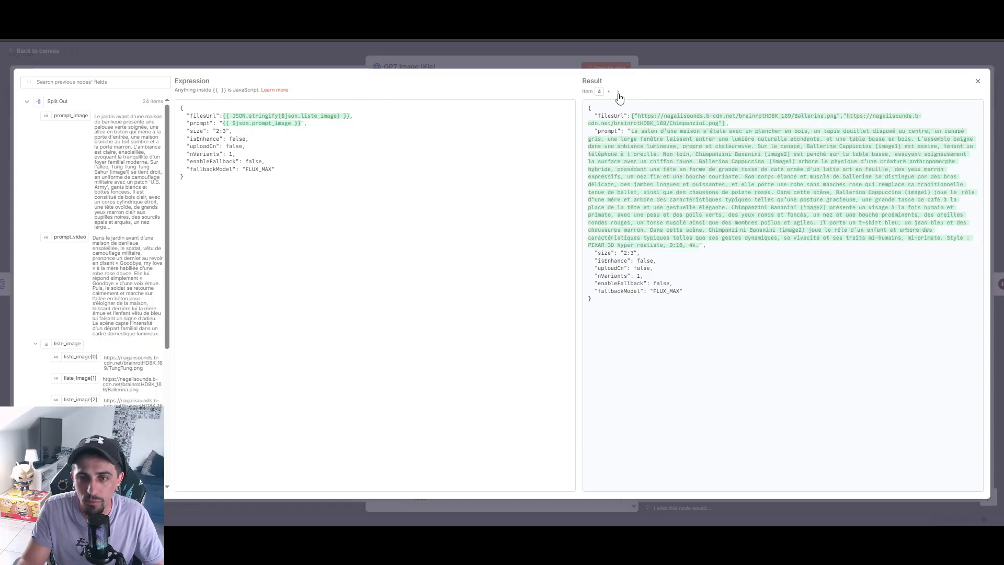
pyautogui.click(618, 93)
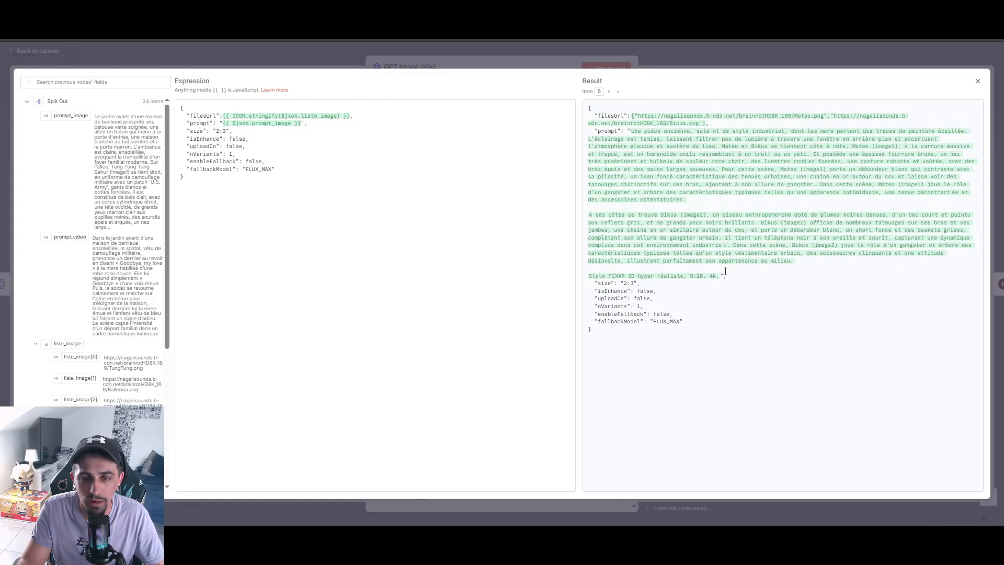
pyautogui.moveTo(648, 275); pyautogui.dragTo(589, 252)
pyautogui.click(596, 267)
pyautogui.click(594, 214)
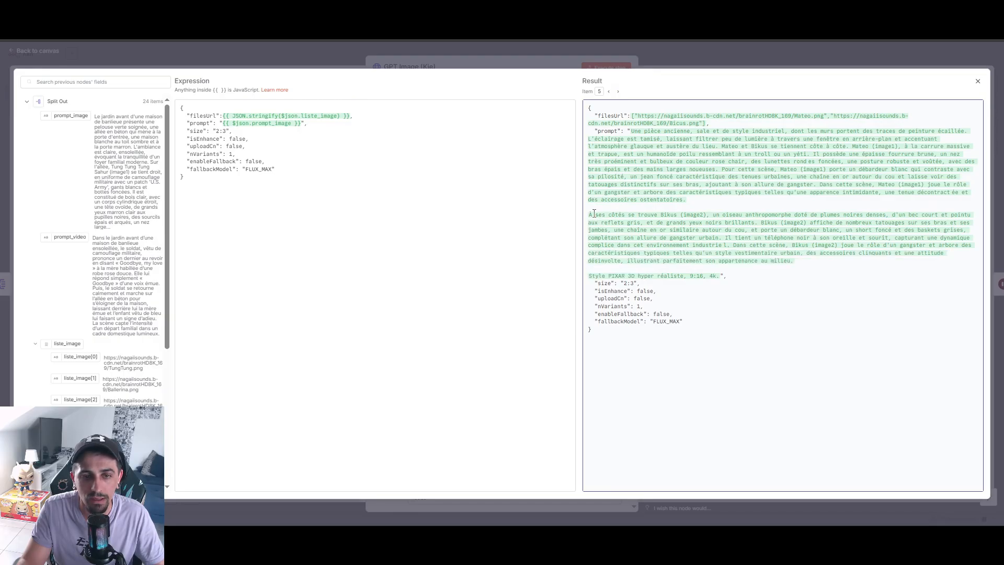
pyautogui.click(300, 122)
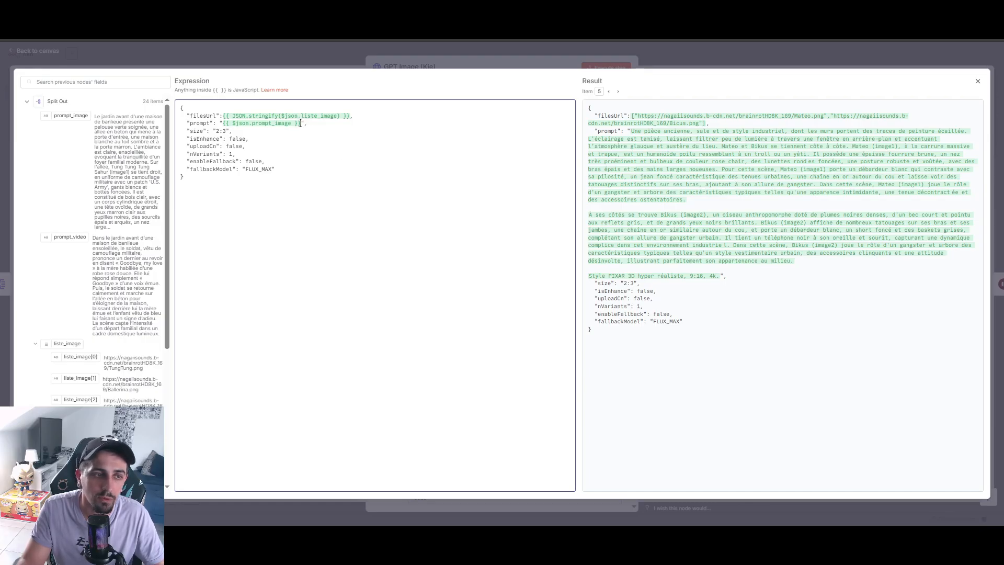
# Step: Restore the full prompt expression with its replace and trim functions in place of the plain prompt_image field, and examine those functions
pyautogui.moveTo(302, 123); pyautogui.dragTo(222, 123)
pyautogui.hotkey('ctrl', 'v')
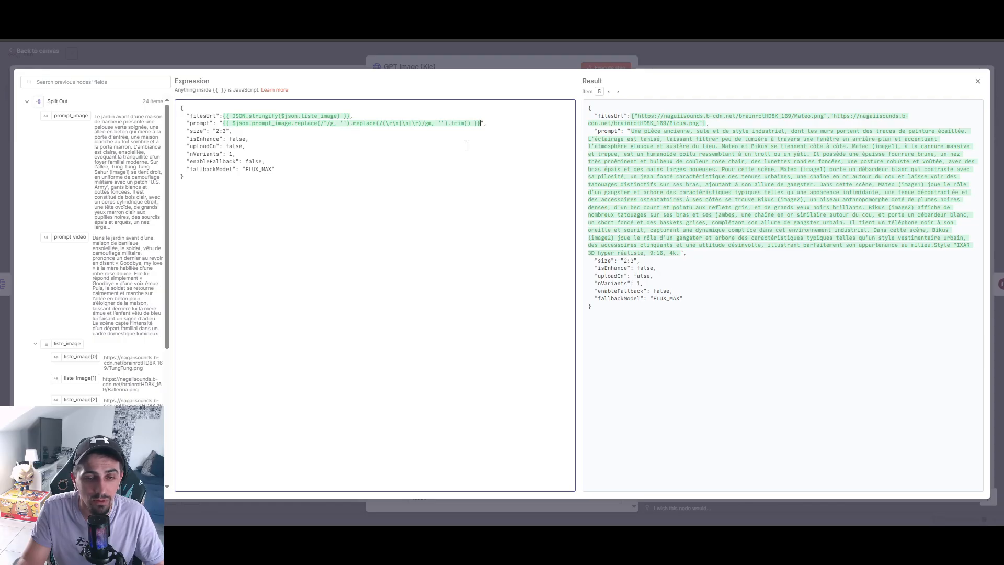
pyautogui.doubleClick(325, 123)
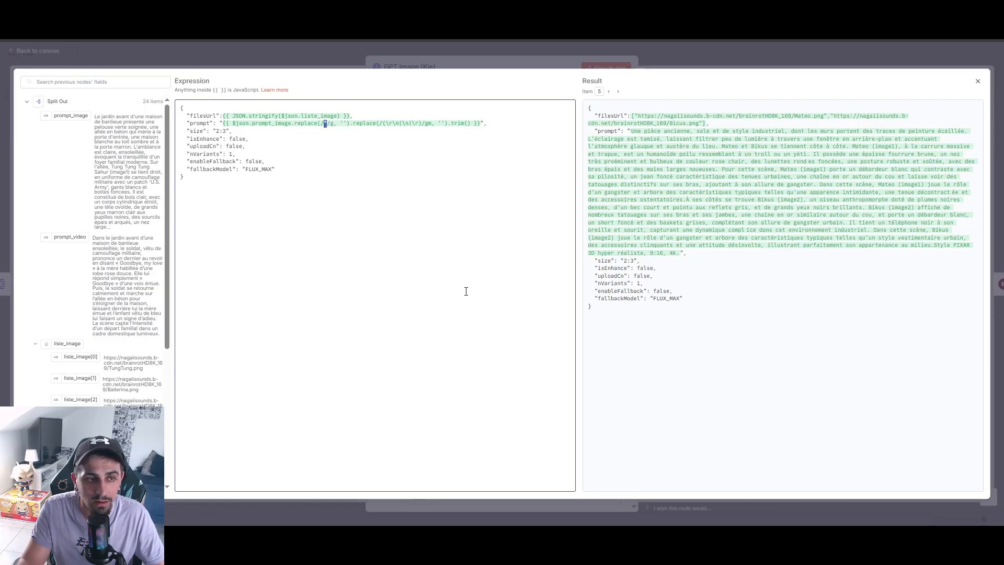
pyautogui.click(629, 134)
pyautogui.click(629, 130)
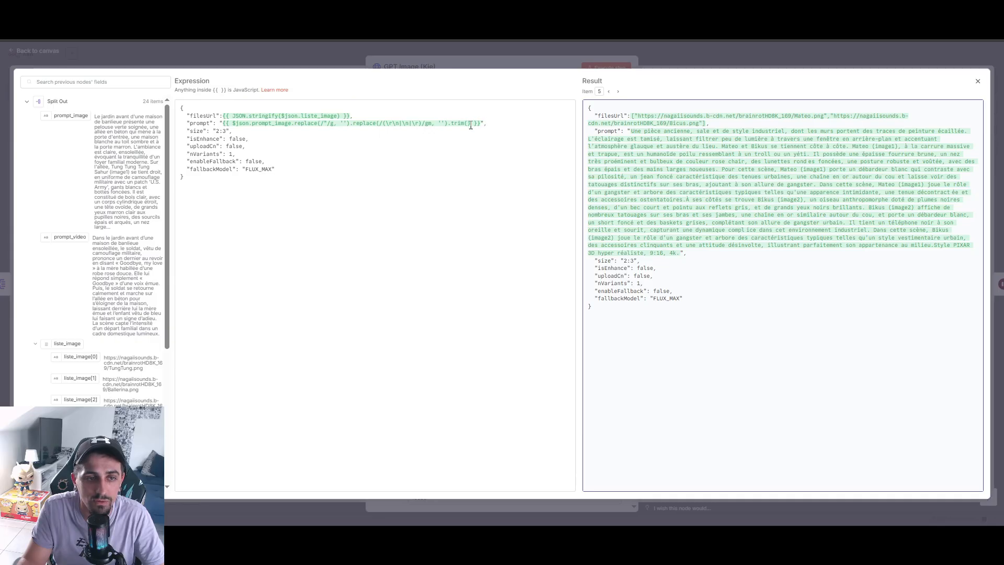
pyautogui.moveTo(471, 125); pyautogui.dragTo(296, 127)
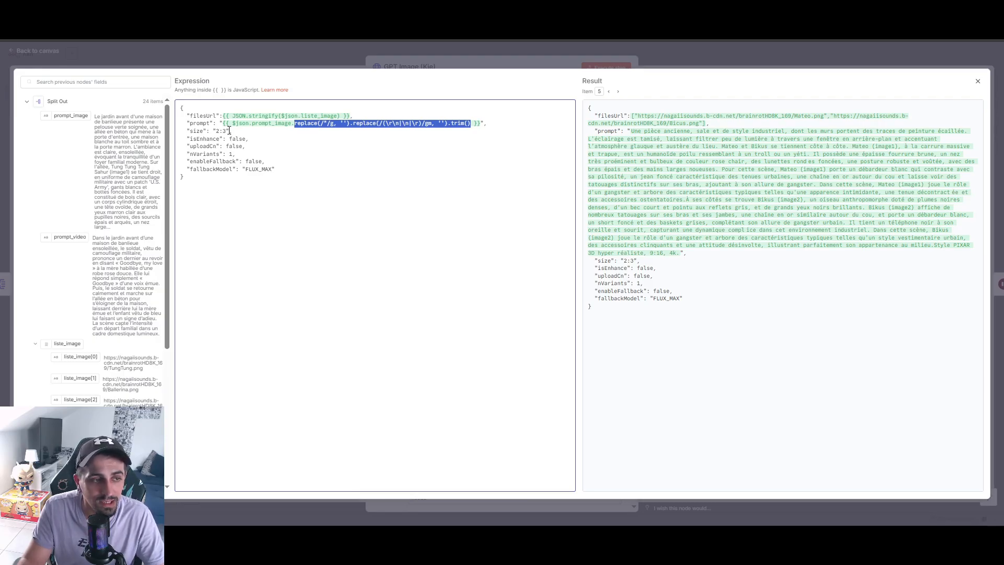
# Step: Check the 2:3 size value, then step through the result preview from item 1 to item 23
pyautogui.moveTo(227, 131); pyautogui.dragTo(213, 131)
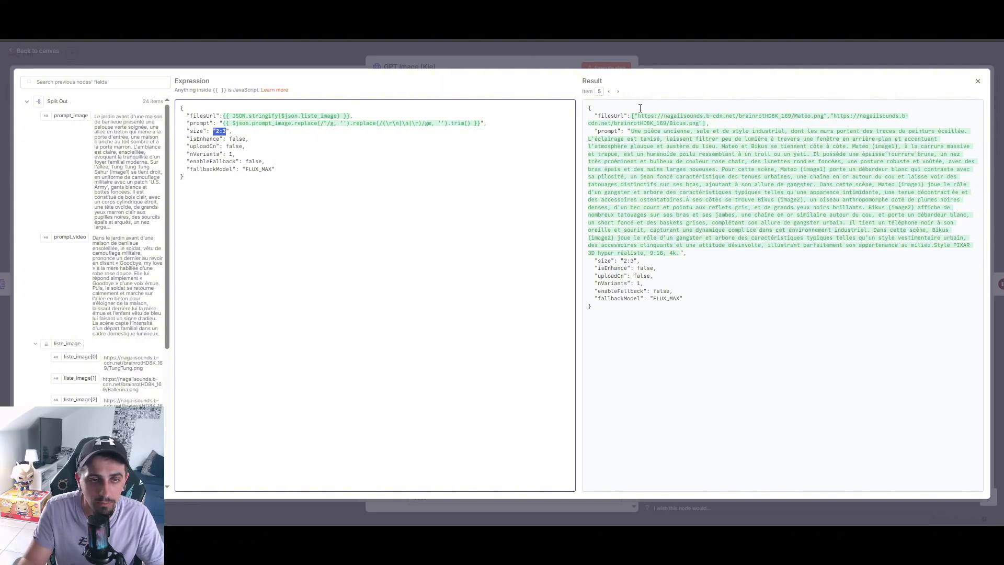
pyautogui.click(608, 91)
pyautogui.click(608, 92)
pyautogui.click(609, 91)
pyautogui.click(609, 92)
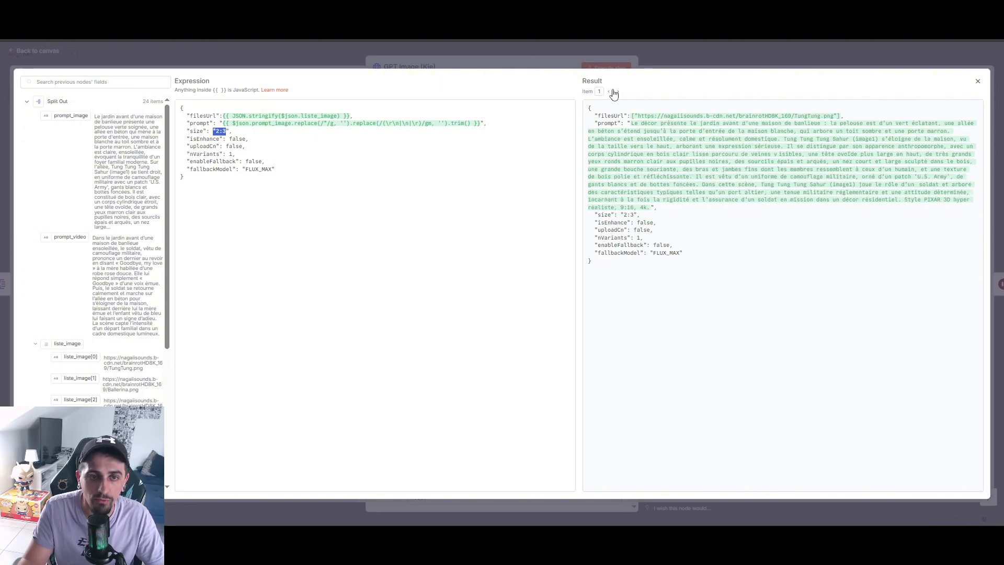
pyautogui.click(619, 91)
pyautogui.click(619, 92)
pyautogui.click(619, 92)
pyautogui.click(620, 92)
pyautogui.click(621, 92)
pyautogui.click(621, 92)
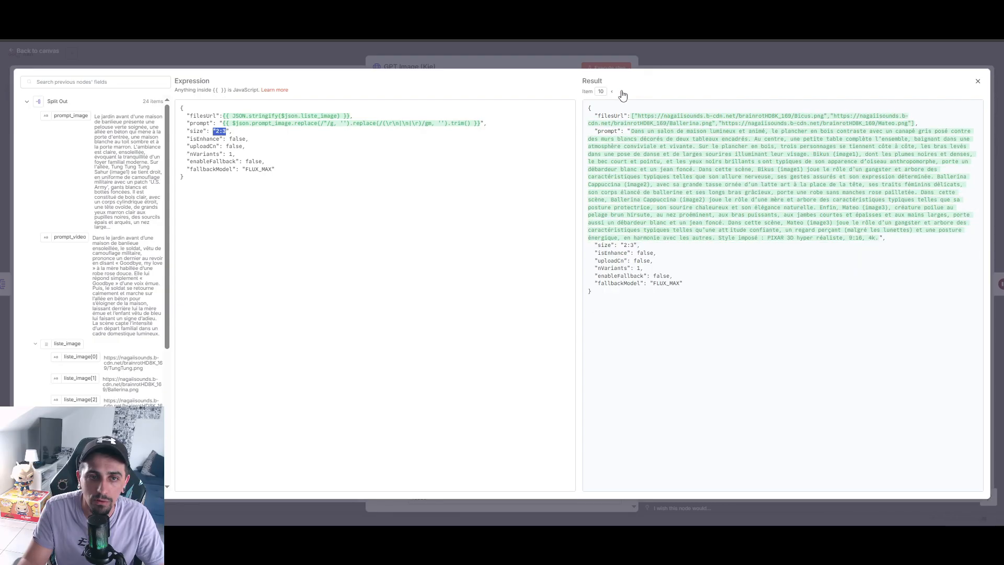
pyautogui.click(621, 92)
pyautogui.click(621, 92)
pyautogui.click(621, 92)
pyautogui.click(621, 92)
pyautogui.click(622, 93)
pyautogui.click(622, 93)
pyautogui.click(622, 93)
pyautogui.click(622, 92)
pyautogui.click(622, 92)
pyautogui.click(622, 92)
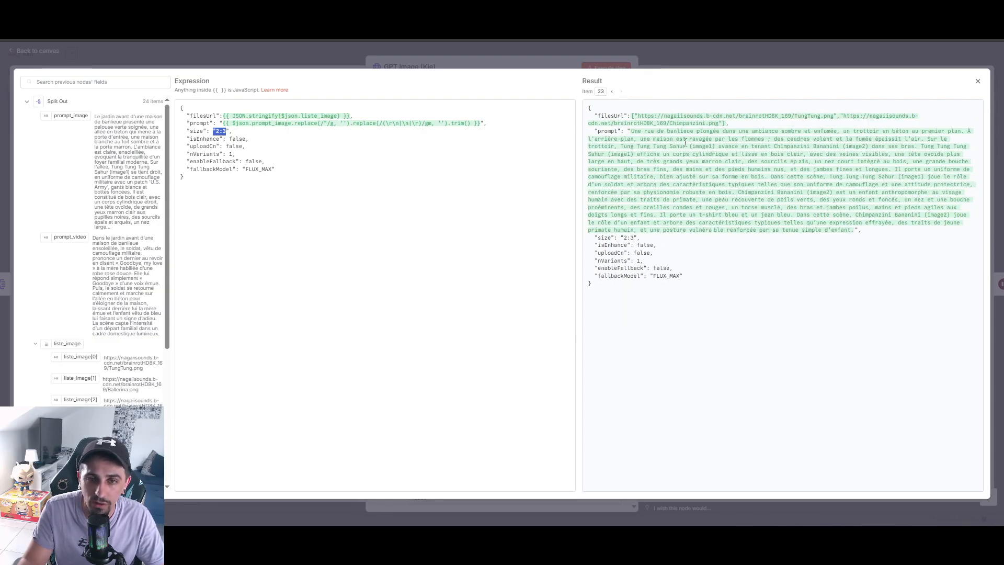
# Step: Examine the scene description and image URLs in item 23's result, then return to the node's parameters
pyautogui.moveTo(631, 131); pyautogui.dragTo(773, 169)
pyautogui.click(714, 150)
pyautogui.moveTo(715, 147); pyautogui.dragTo(621, 146)
pyautogui.moveTo(633, 110); pyautogui.dragTo(715, 54)
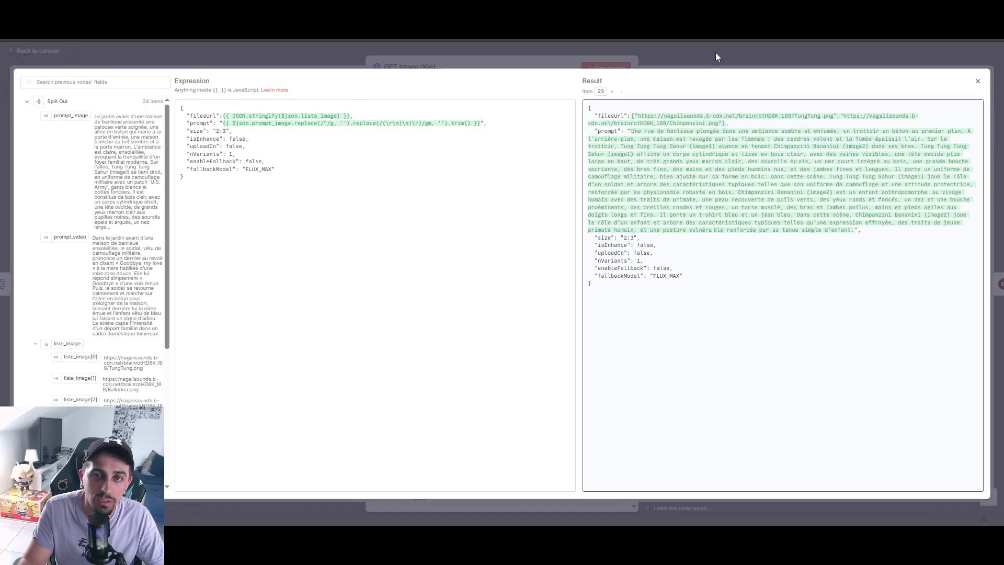
pyautogui.click(715, 57)
# Step: Review the batching options of 3 items per batch and a 10000 ms interval, and execute the GPT Image (Kie) node
pyautogui.scroll(-5, 440, 306)
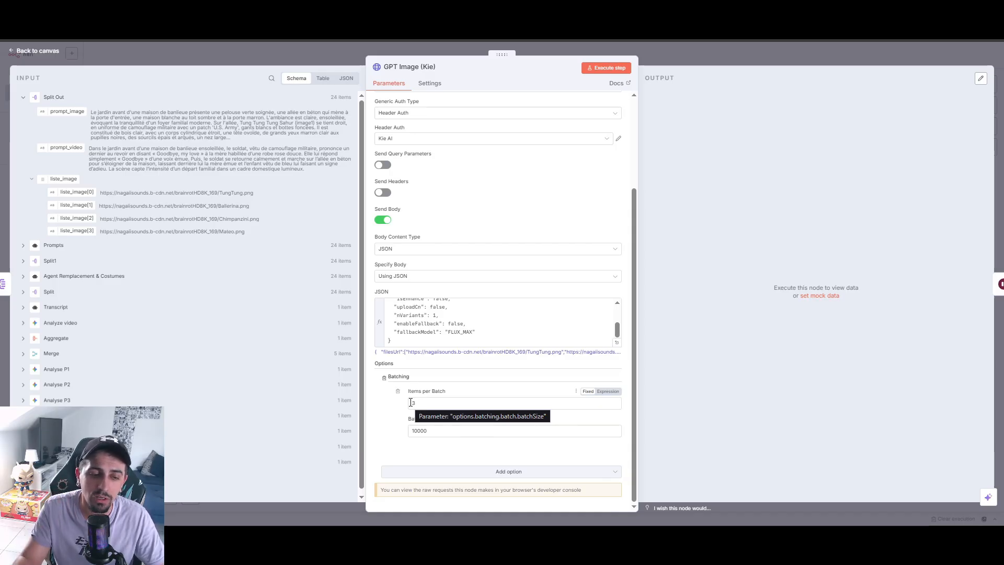
pyautogui.click(427, 403)
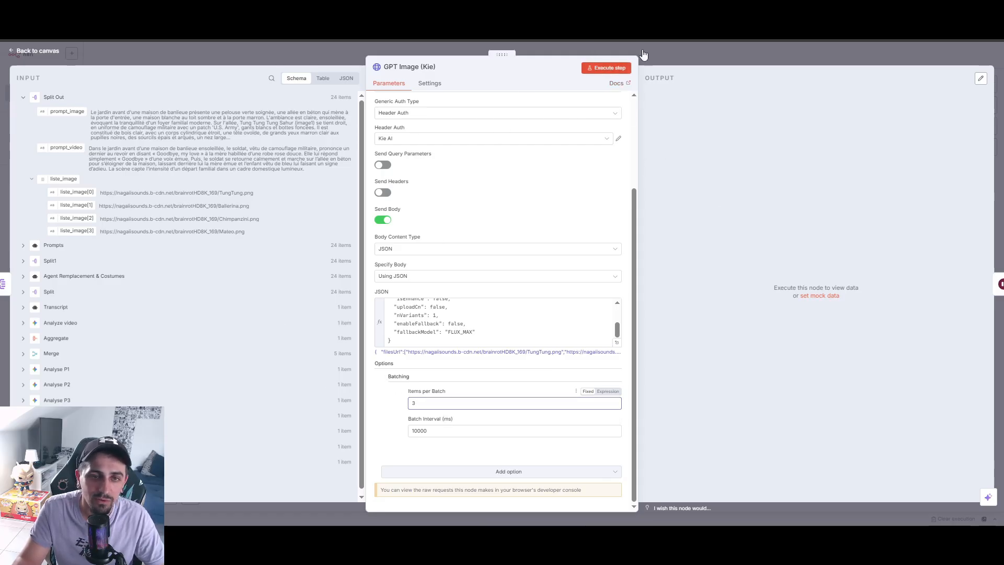
pyautogui.click(618, 68)
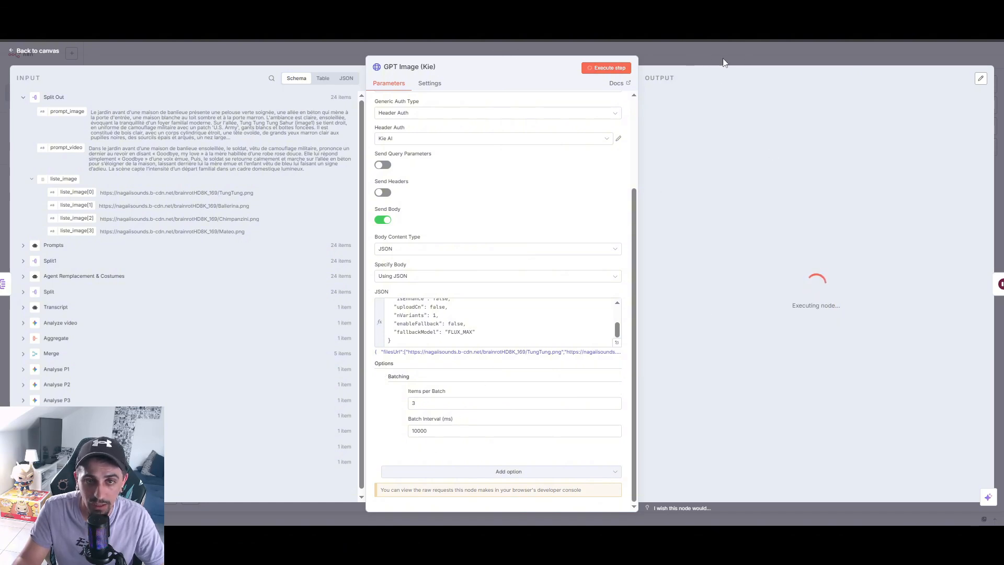
# Step: Examine the wait duration of the node between GPT Image (Kie) and Get Images, then return to the canvas
pyautogui.click(737, 48)
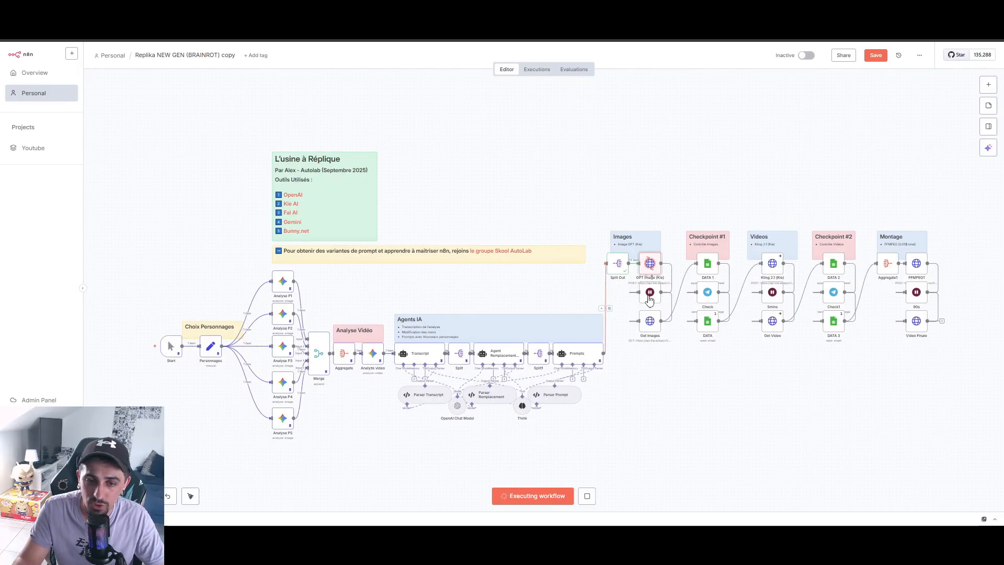
pyautogui.doubleClick(649, 293)
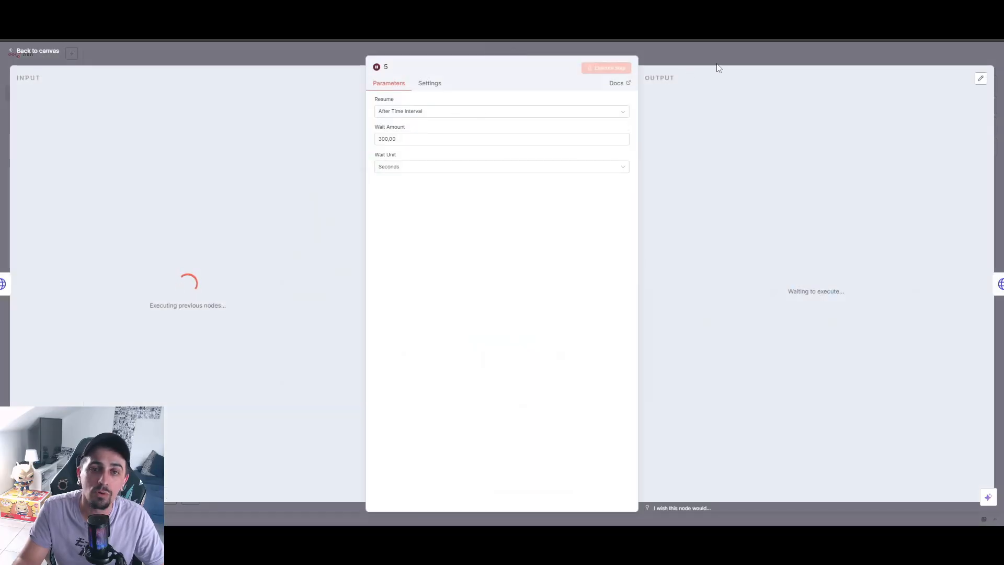
pyautogui.click(719, 59)
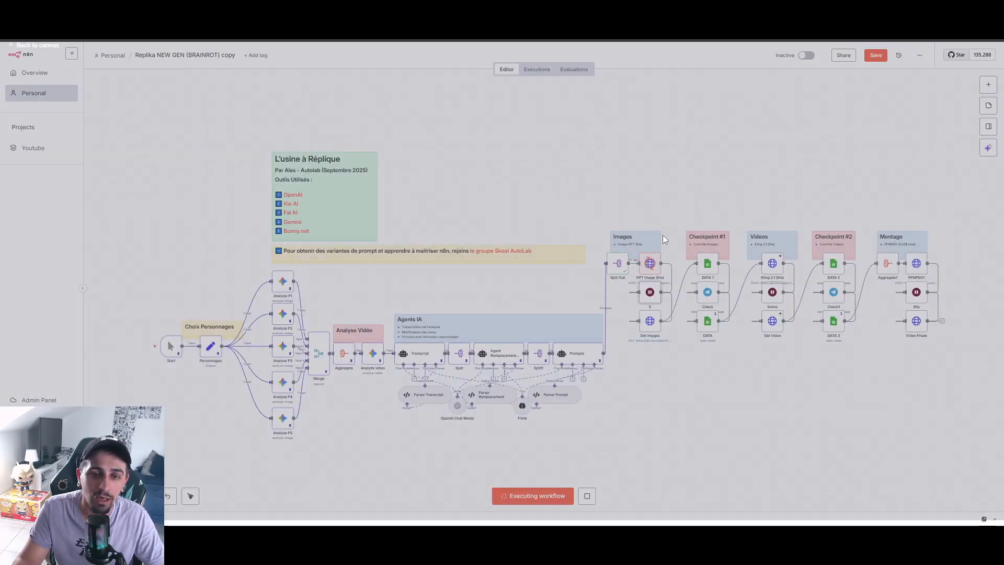
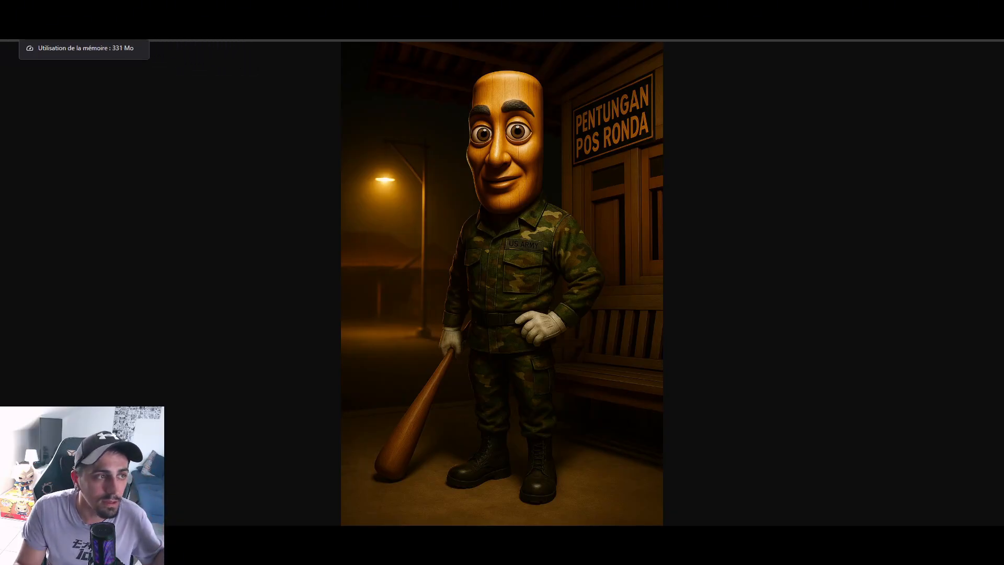
# Step: Switch to the Replika sheet in Google Sheets and fill image cell E3 with orange
pyautogui.click(52, 11)
pyautogui.click(576, 131)
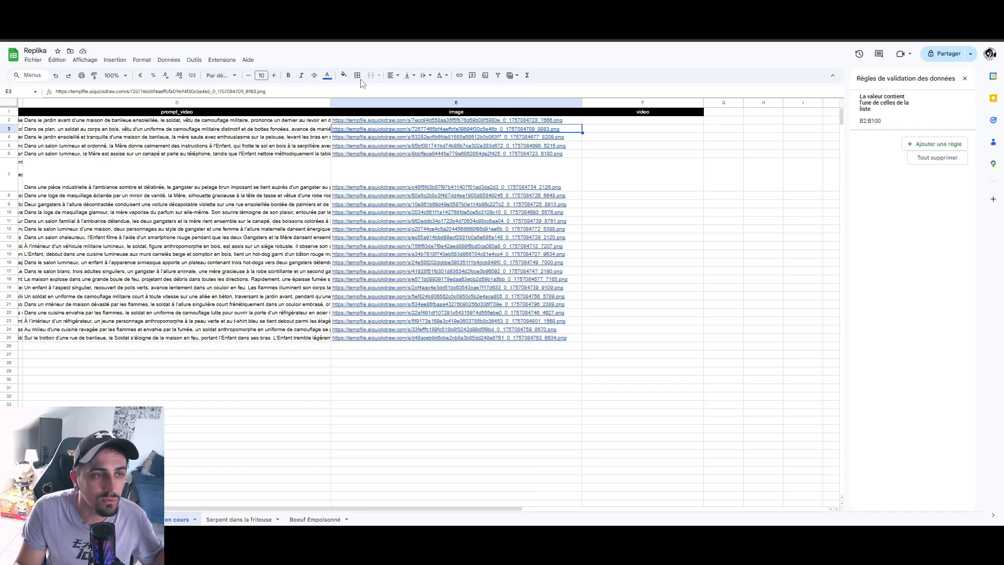
pyautogui.click(343, 75)
pyautogui.click(367, 113)
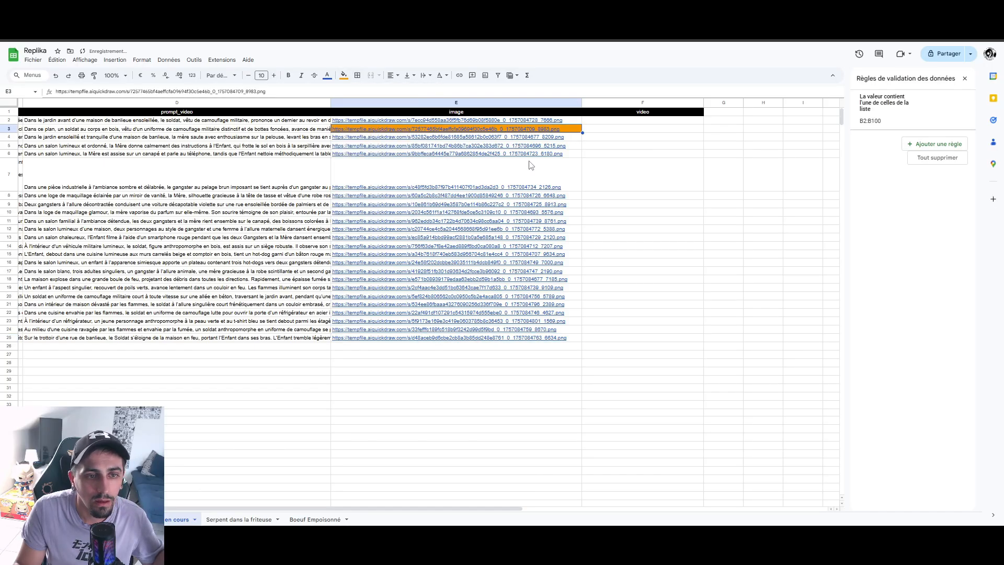
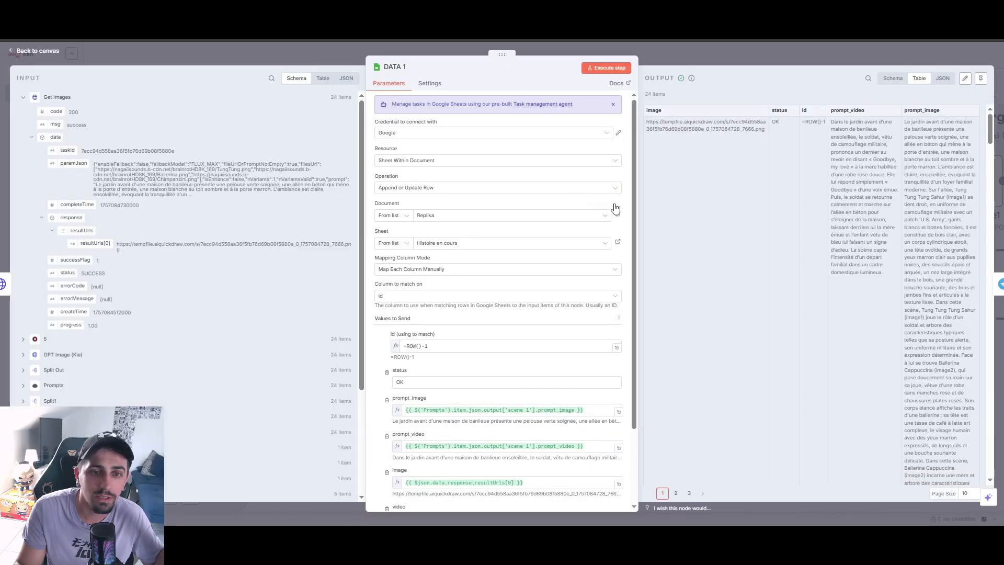
# Step: Execute the Checkpoint #1 Telegram node Check in n8n, then open the Tung Cutting bot chat in Telegram
pyautogui.click(700, 49)
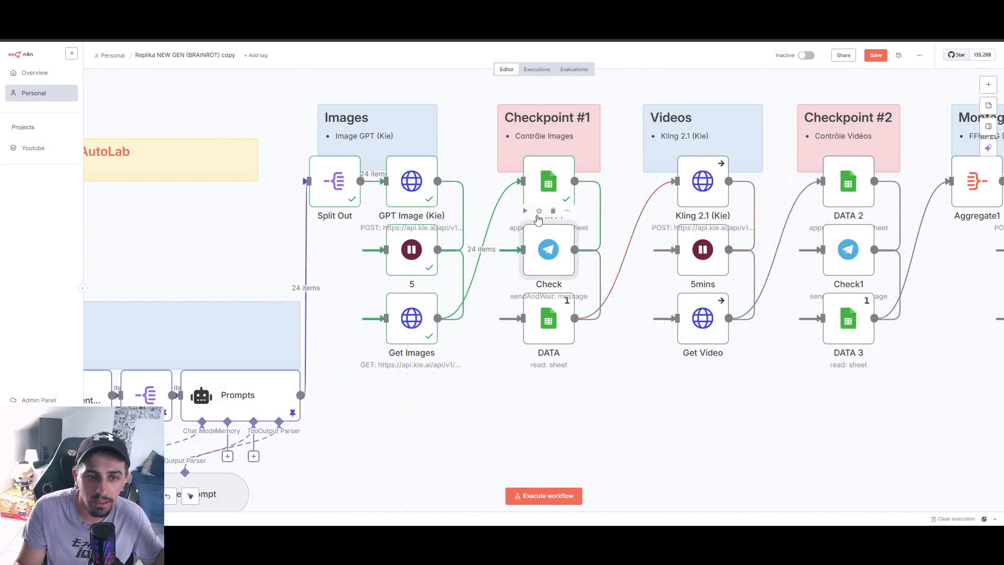
pyautogui.click(524, 211)
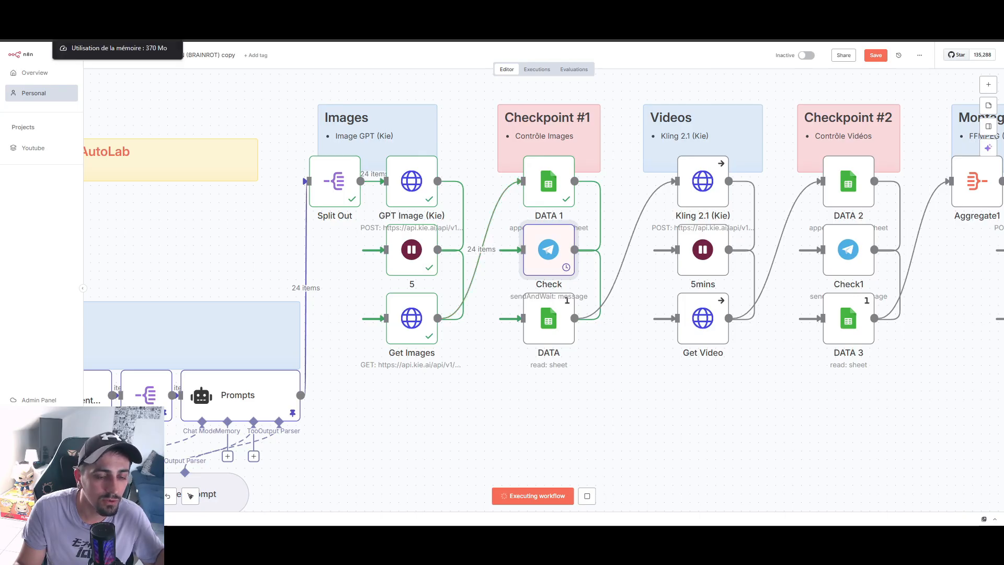
pyautogui.hotkey('alt', 'Tab')
pyautogui.click(99, 87)
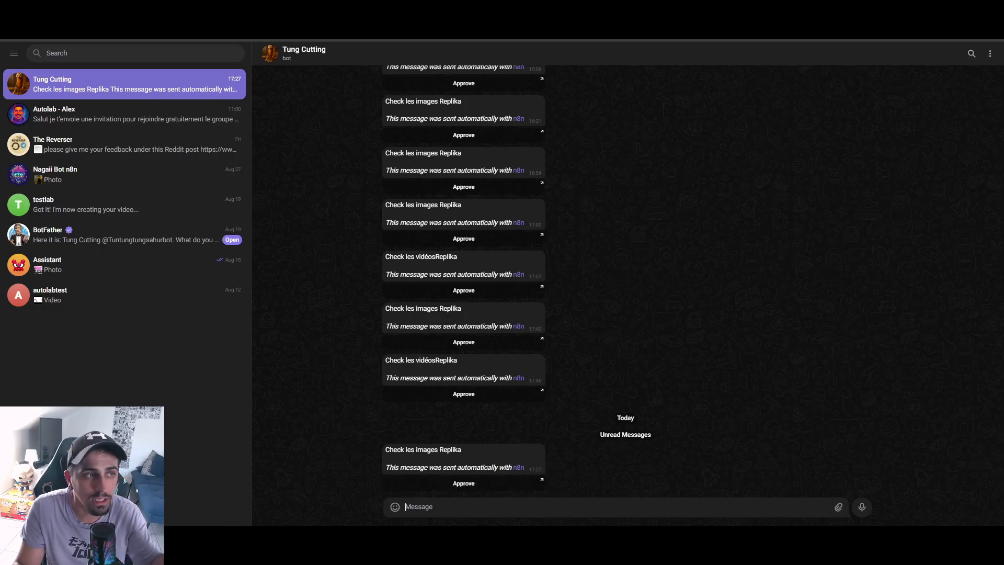
# Step: Return to the Replika sheet in Google Sheets, review the orange image cells and open the image linked in cell E3
pyautogui.hotkey('alt', 'Tab')
pyautogui.moveTo(525, 130)
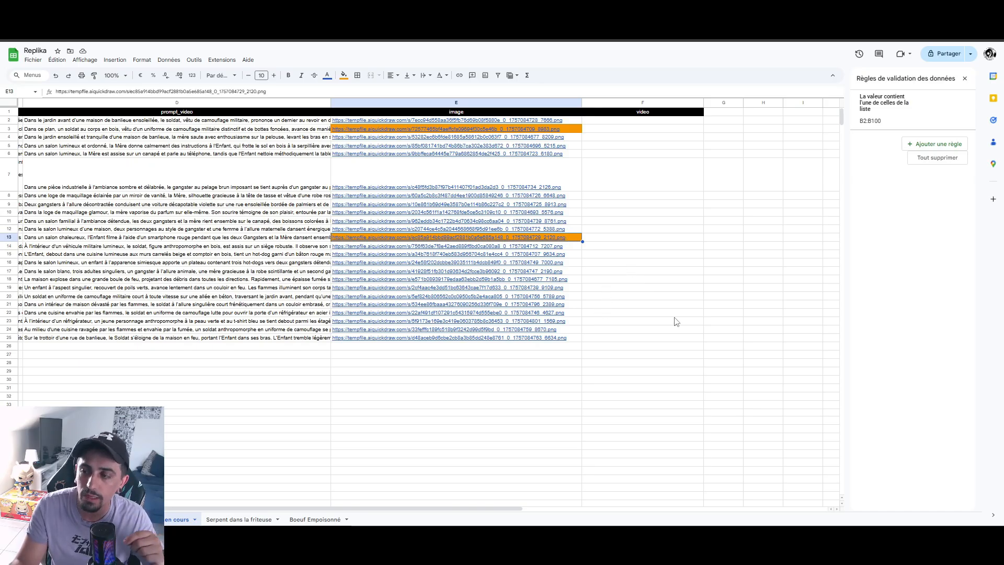
pyautogui.hscroll(-5, 680, 335)
pyautogui.click(628, 371)
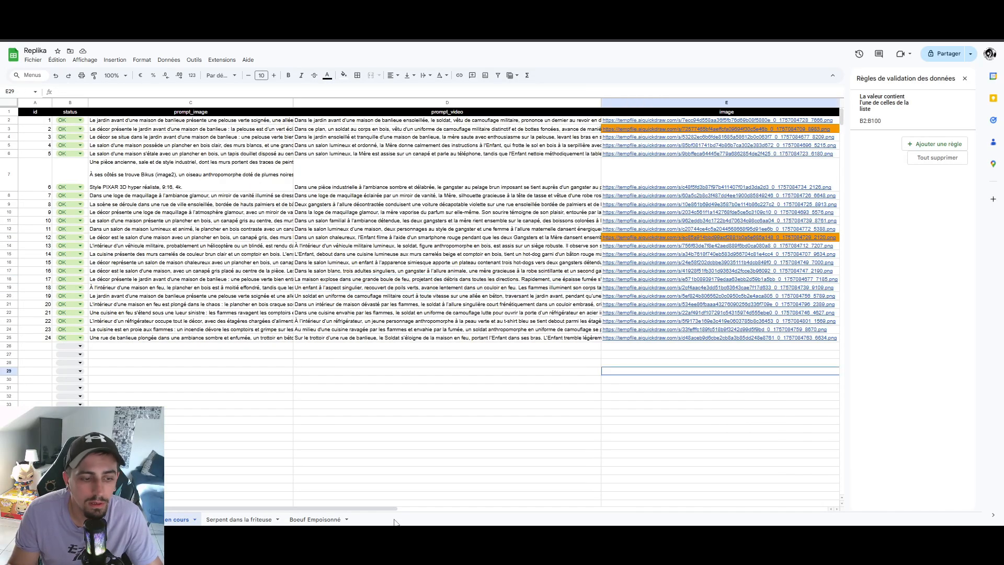
pyautogui.hscroll(5, 395, 510)
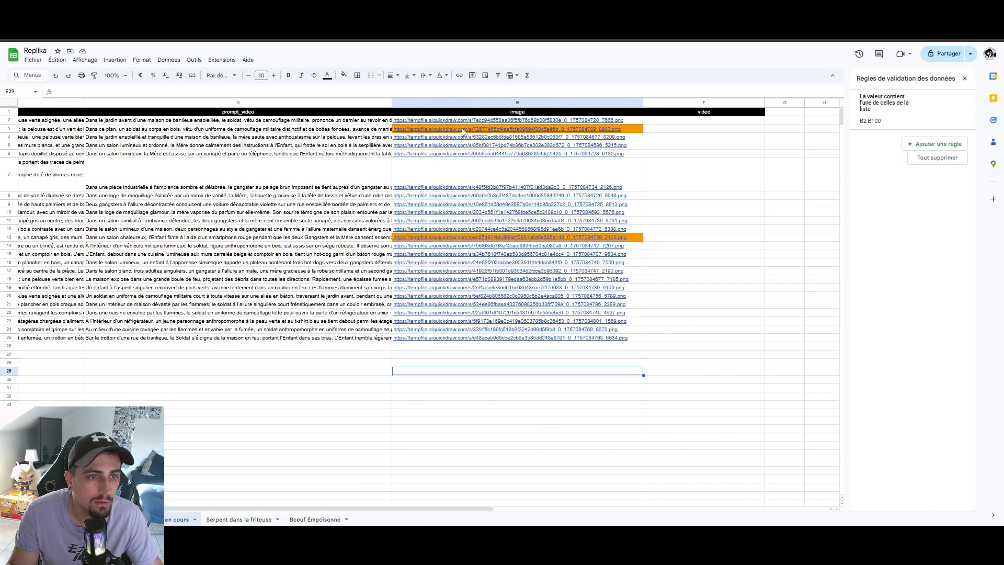
pyautogui.click(463, 131)
pyautogui.click(473, 238)
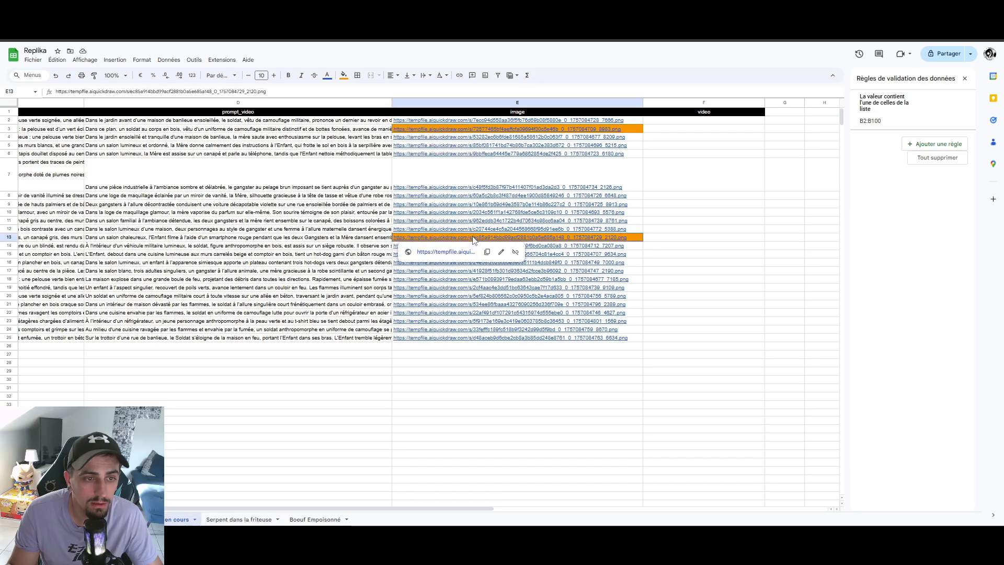
pyautogui.click(462, 128)
pyautogui.click(445, 142)
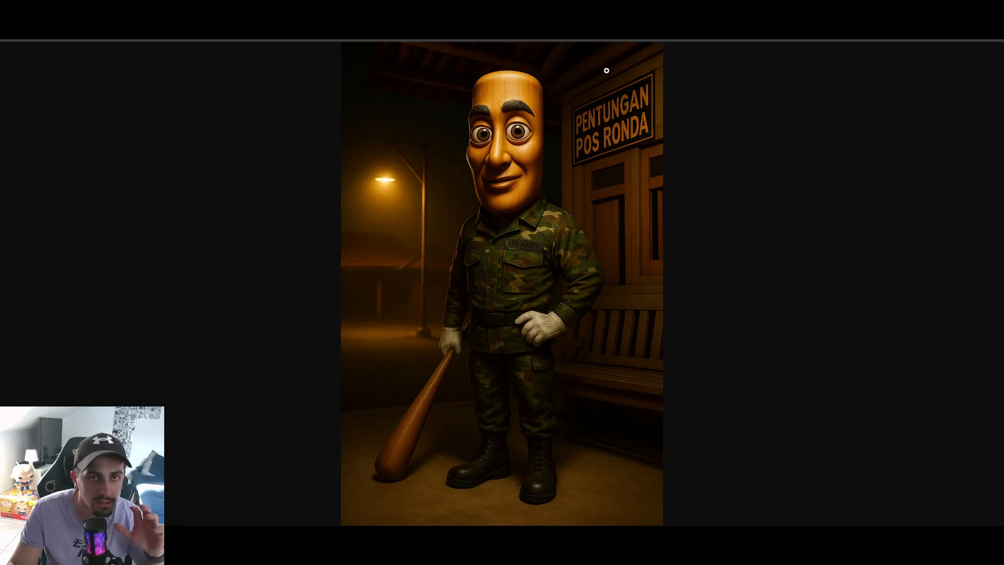
# Step: Switch to the ChatGPT conversation and examine the military character's correction prompt and the image generated from it
pyautogui.hotkey('ctrl', 'Tab')
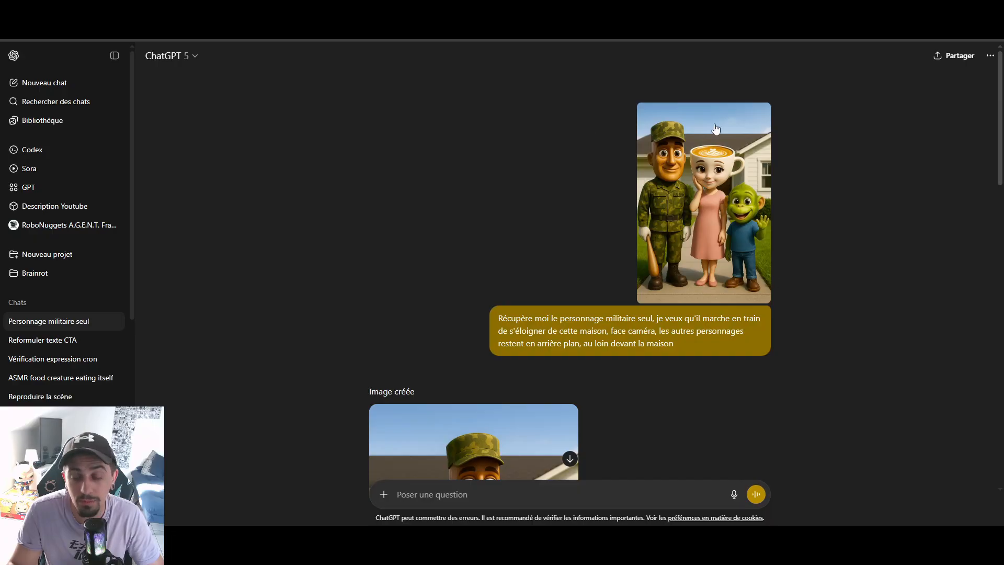
pyautogui.scroll(-6, 606, 173)
pyautogui.scroll(3, 596, 256)
pyautogui.moveTo(498, 162); pyautogui.dragTo(674, 187)
pyautogui.click(690, 173)
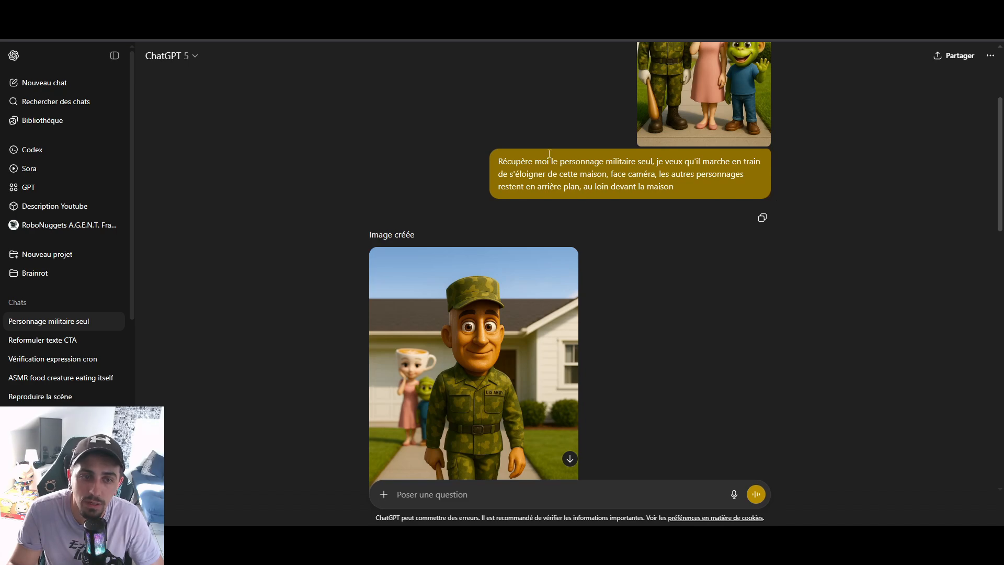
pyautogui.scroll(-1, 513, 217)
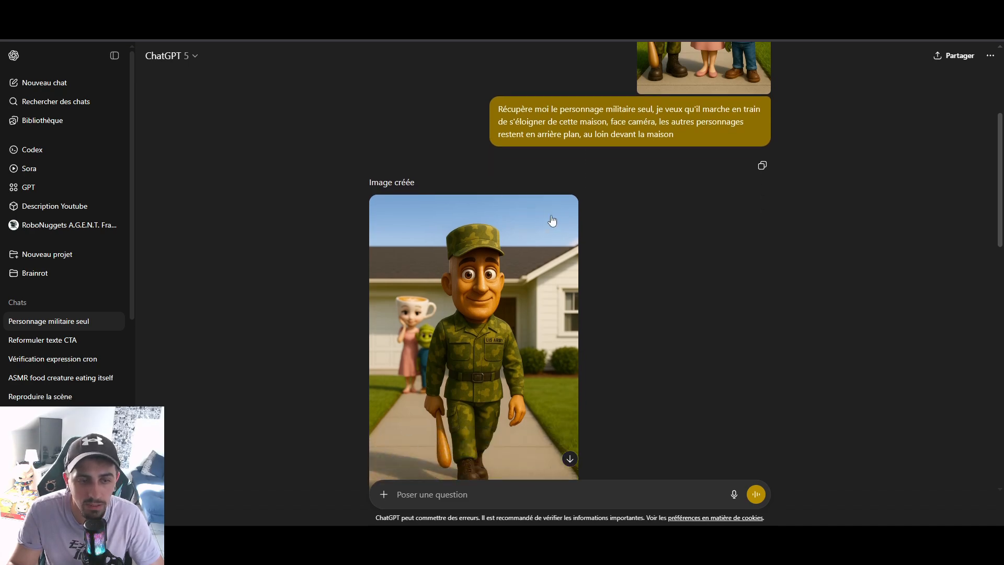
pyautogui.scroll(-2, 552, 221)
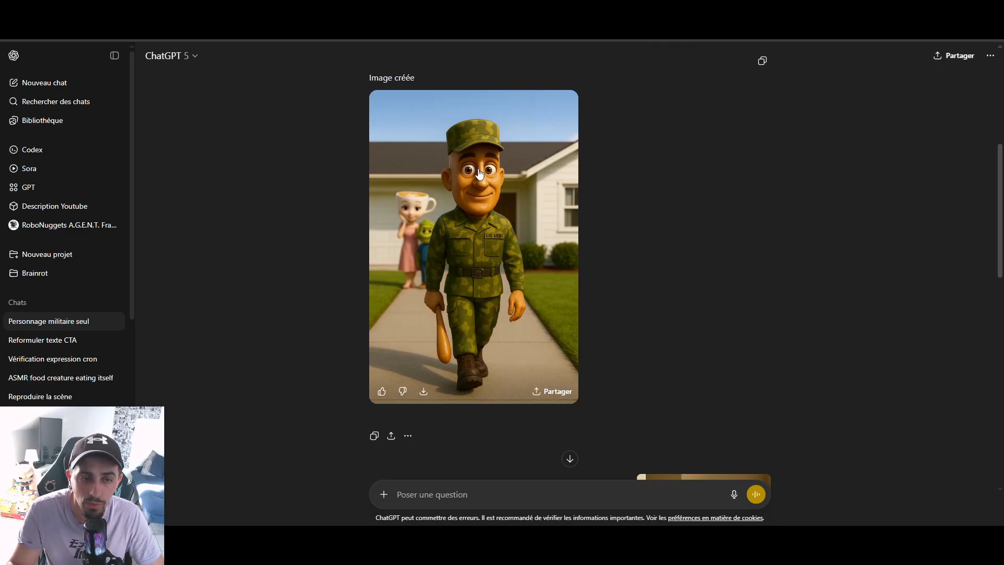
# Step: Examine the second correction request, which asks to remove the foreground phone, and its generated image
pyautogui.scroll(-3, 464, 223)
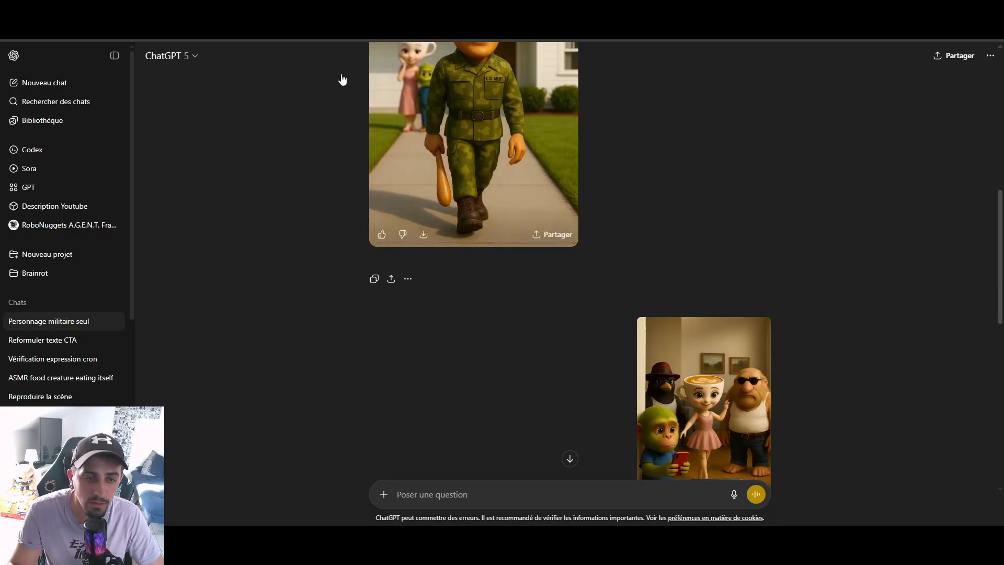
pyautogui.scroll(-2, 399, 69)
pyautogui.scroll(-1, 810, 319)
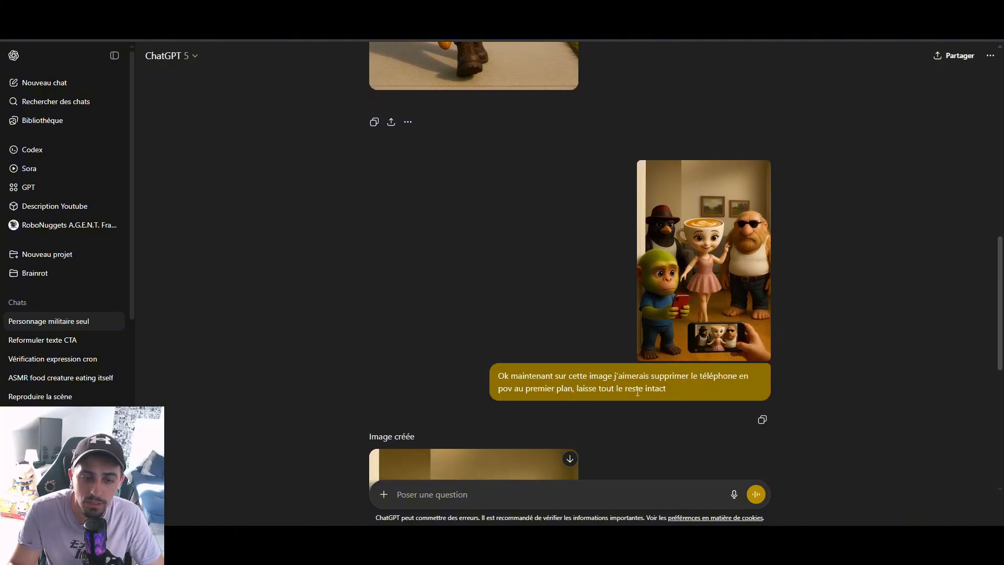
pyautogui.scroll(-1, 552, 382)
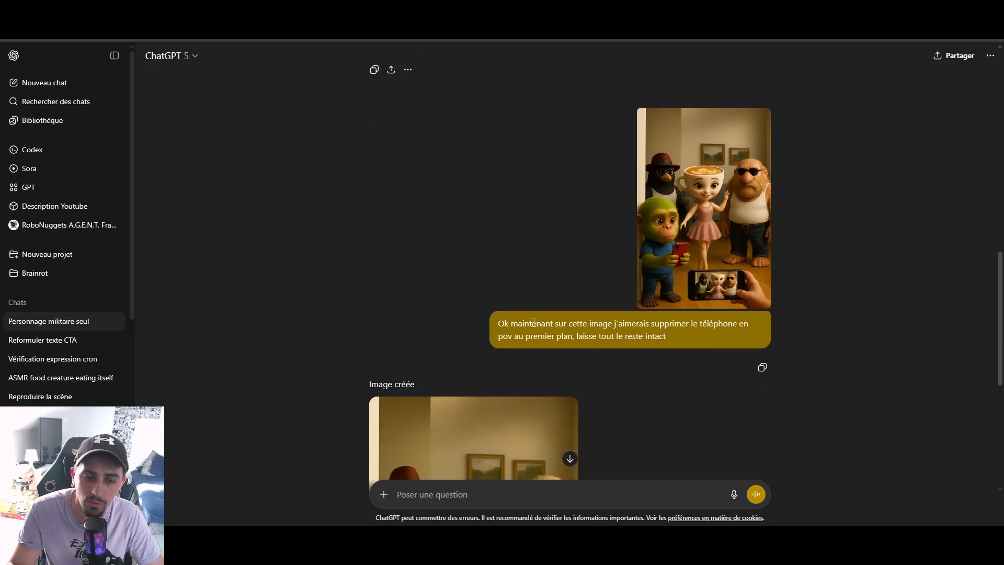
pyautogui.scroll(-6, 581, 267)
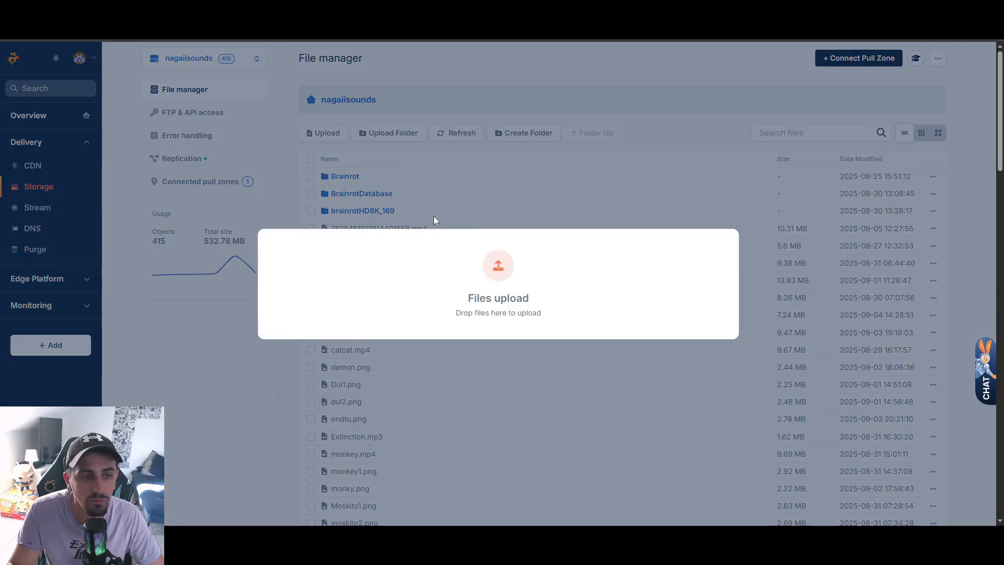
# Step: Upload the corrected images monki.png and tungung.png to the root of the nagaiisounds storage in Bunny.net's file manager
pyautogui.moveTo(434, 215); pyautogui.dragTo(436, 219)
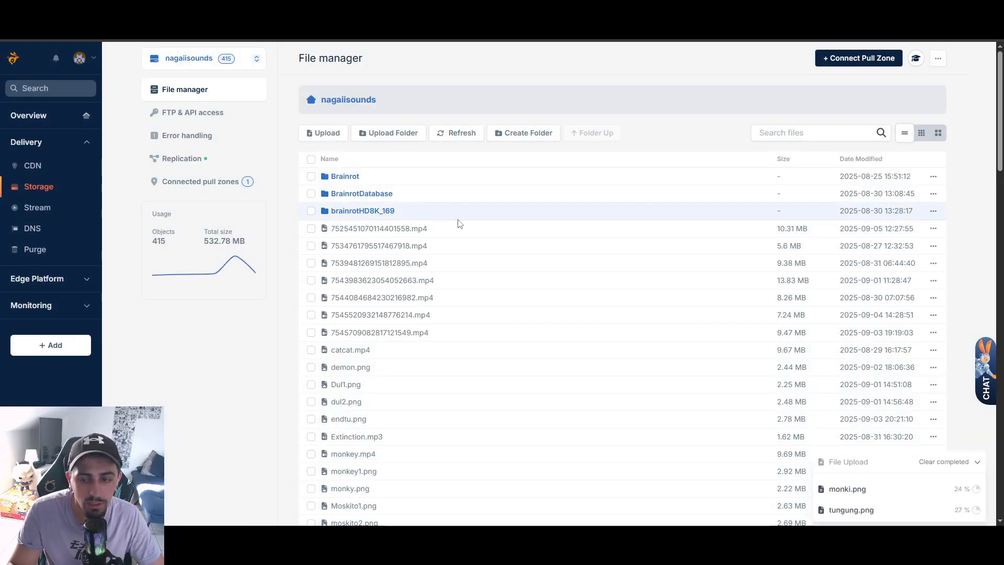
# Step: Copy the URL of monki.png from the storage file manager and paste it into cell E13 of the Replika spreadsheet
pyautogui.scroll(-7, 446, 258)
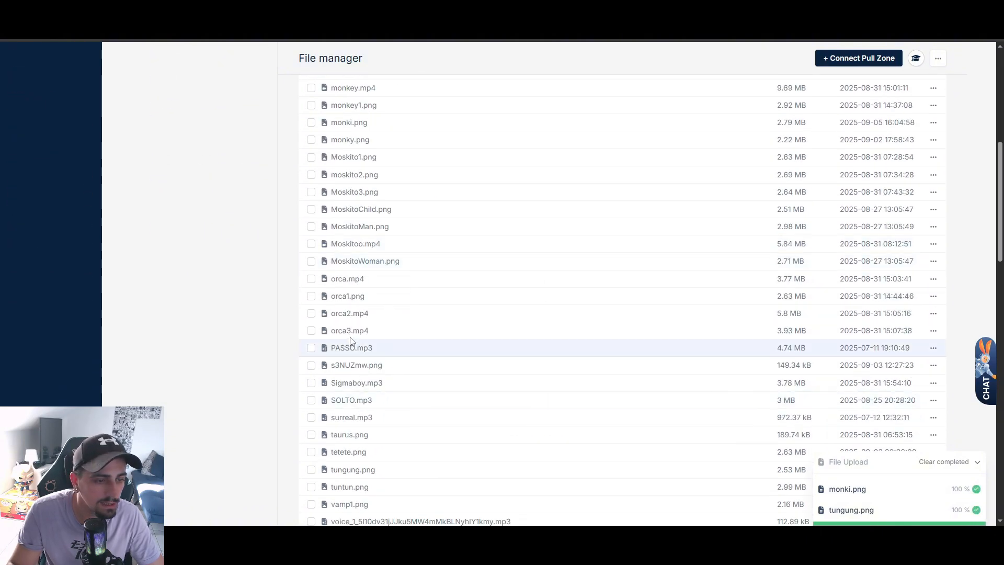
pyautogui.scroll(1, 353, 241)
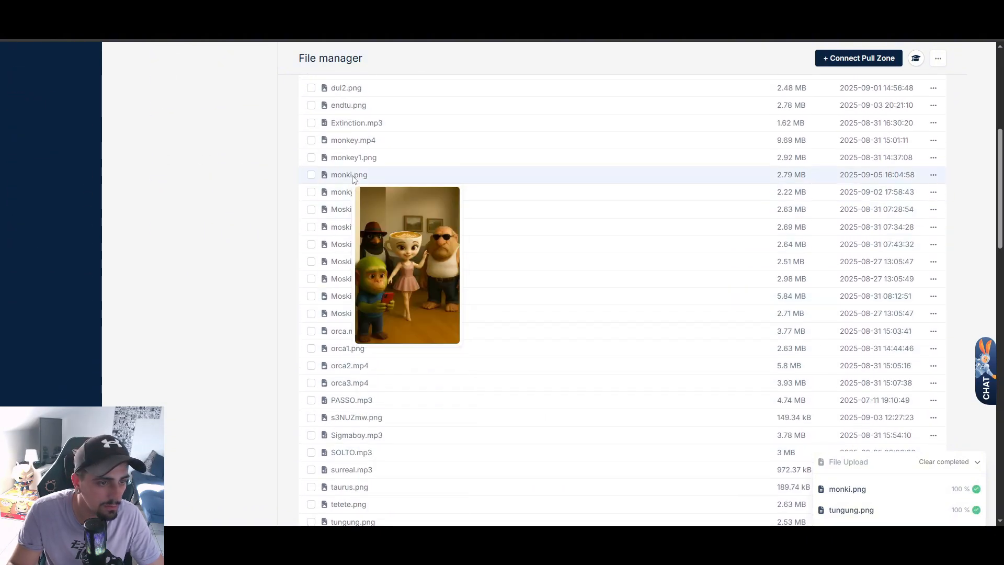
pyautogui.rightClick(353, 176)
pyautogui.click(386, 208)
pyautogui.hotkey('alt', 'Tab')
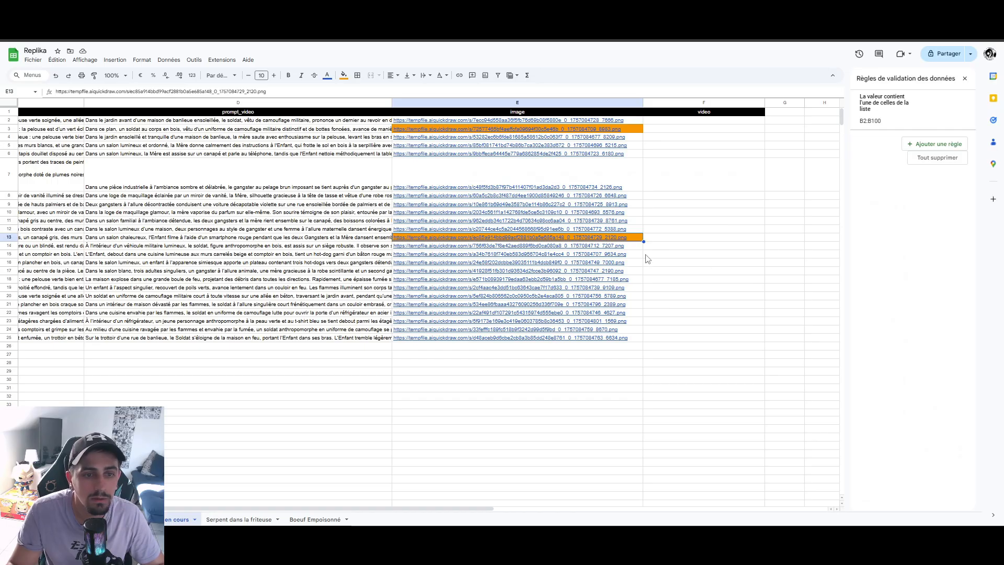
pyautogui.hotkey('ctrl', 'v')
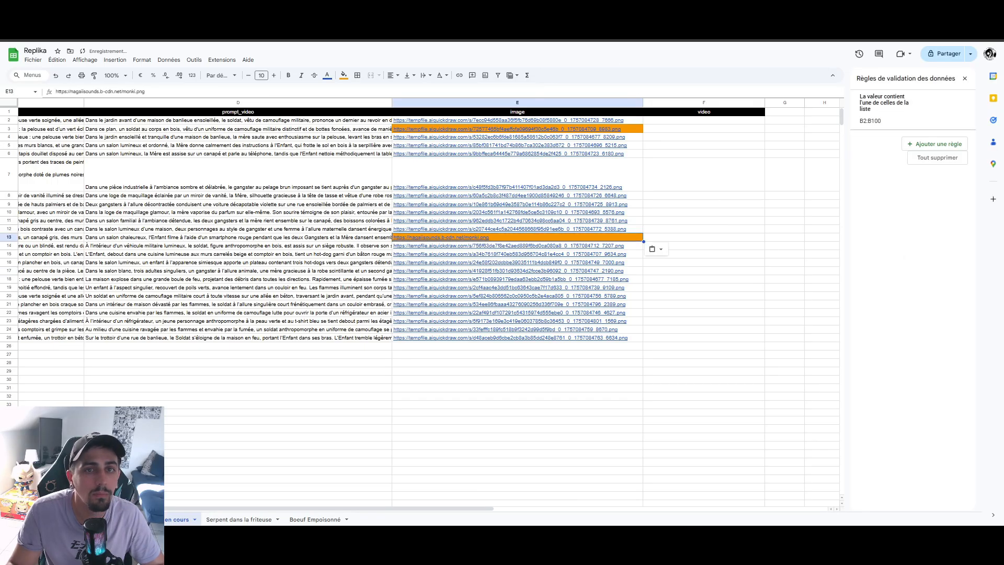
# Step: Copy the URL of tungung.png from the storage file manager and paste it into the highlighted image cell E3 of the spreadsheet
pyautogui.hotkey('alt', 'Tab')
pyautogui.scroll(-1, 403, 246)
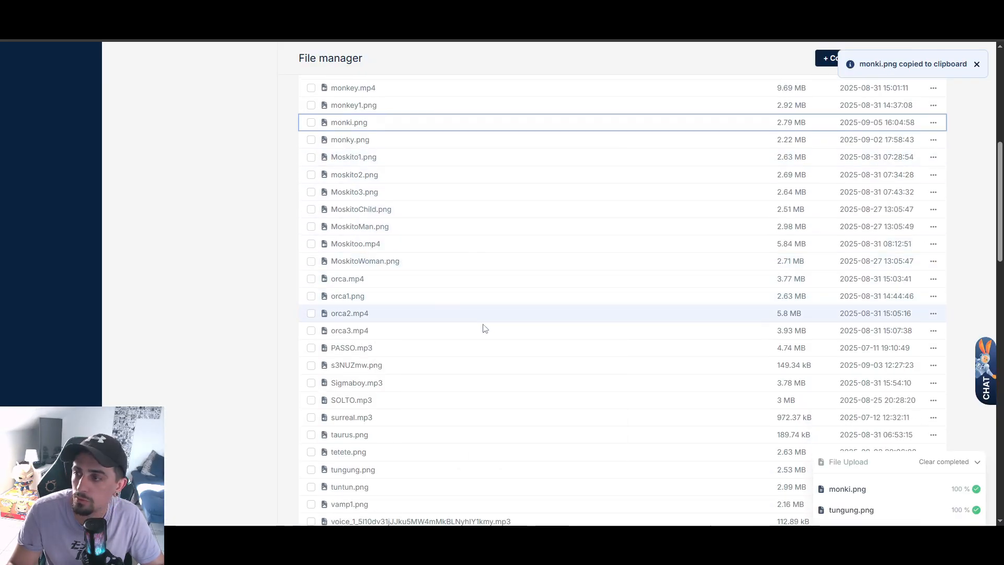
pyautogui.scroll(2, 482, 327)
pyautogui.scroll(-3, 403, 327)
pyautogui.scroll(-2, 391, 387)
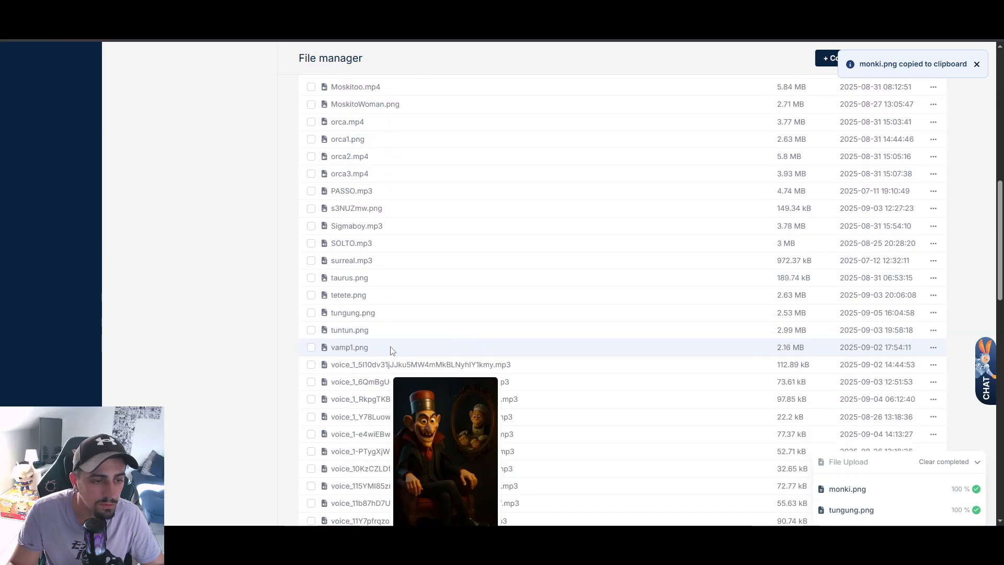
pyautogui.rightClick(394, 313)
pyautogui.click(424, 342)
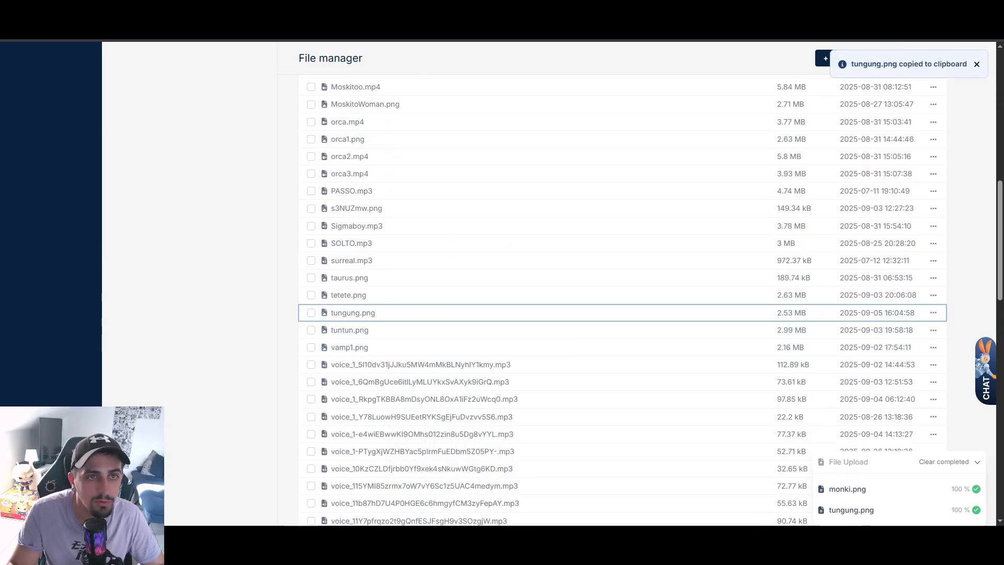
pyautogui.hotkey('alt', 'Tab')
pyautogui.hotkey('ctrl', 'v')
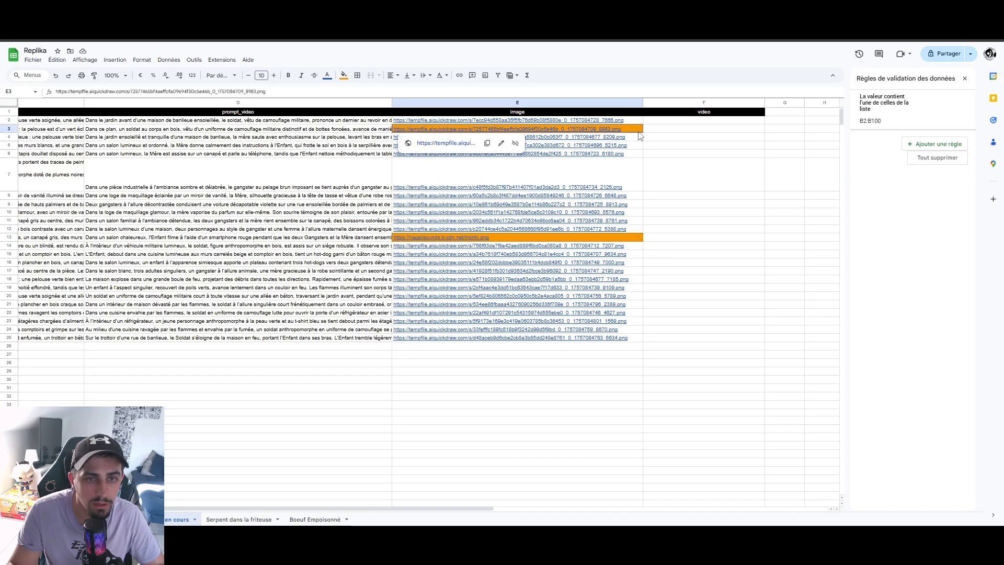
pyautogui.click(676, 268)
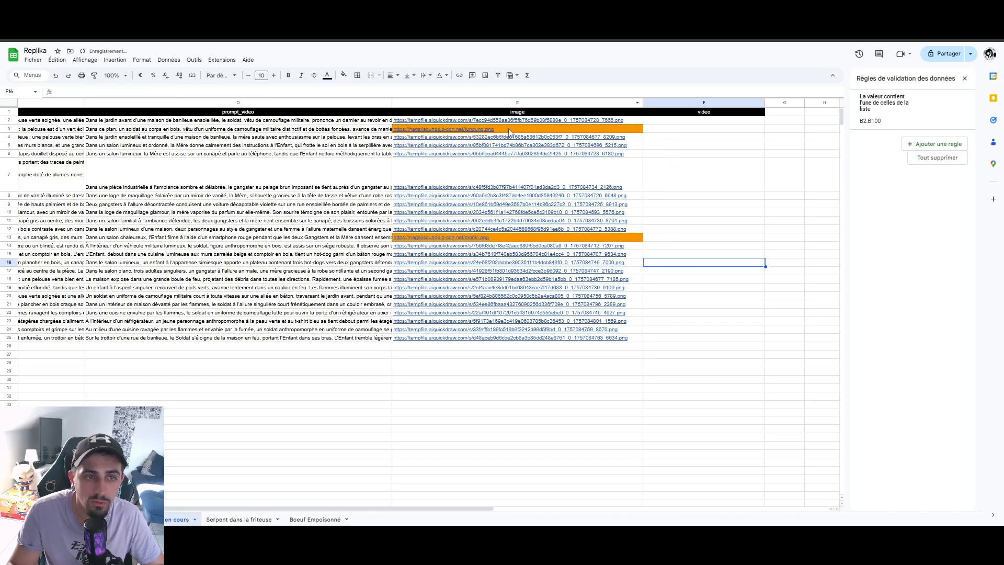
# Step: Approve the latest "Check les images Replika" message in the Tung Cutting bot chat on Telegram, and return to the n8n workflow
pyautogui.click(264, 38)
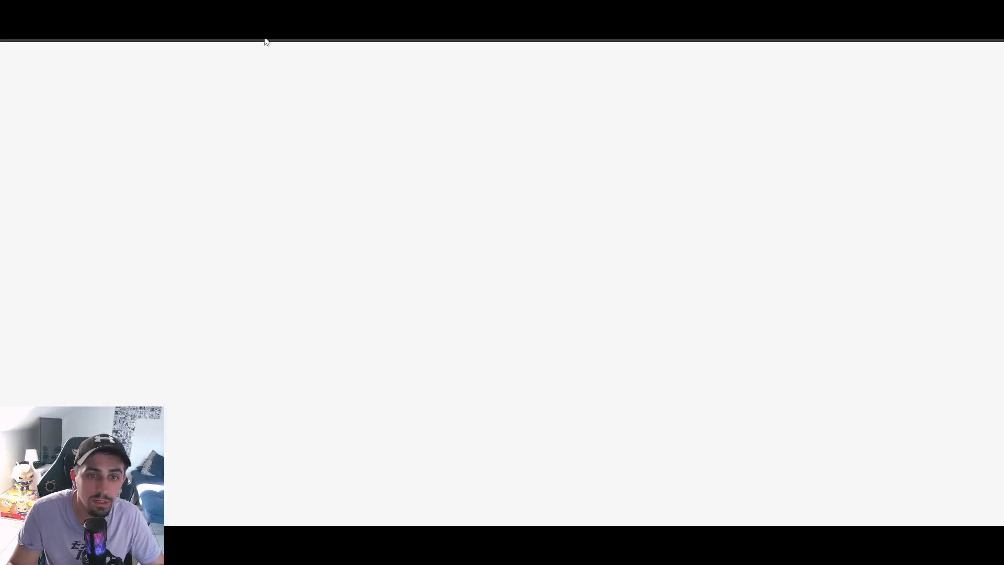
pyautogui.click(736, 53)
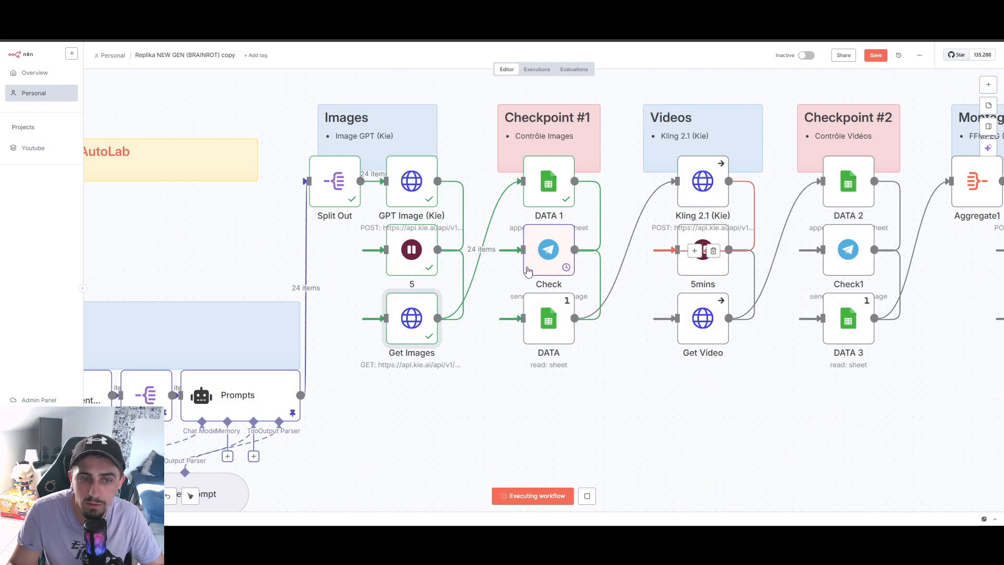
pyautogui.click(683, 39)
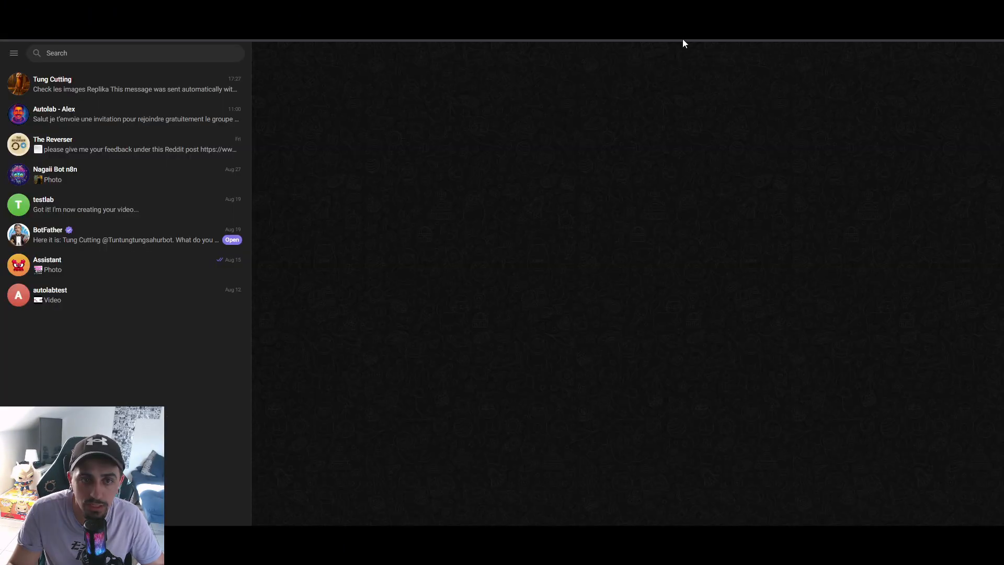
pyautogui.click(136, 89)
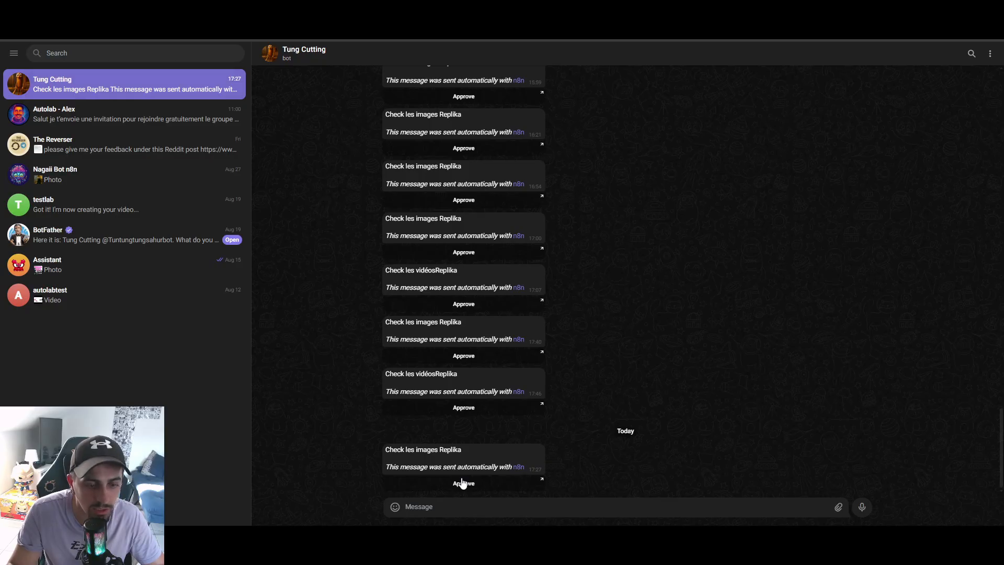
pyautogui.click(465, 484)
pyautogui.click(559, 327)
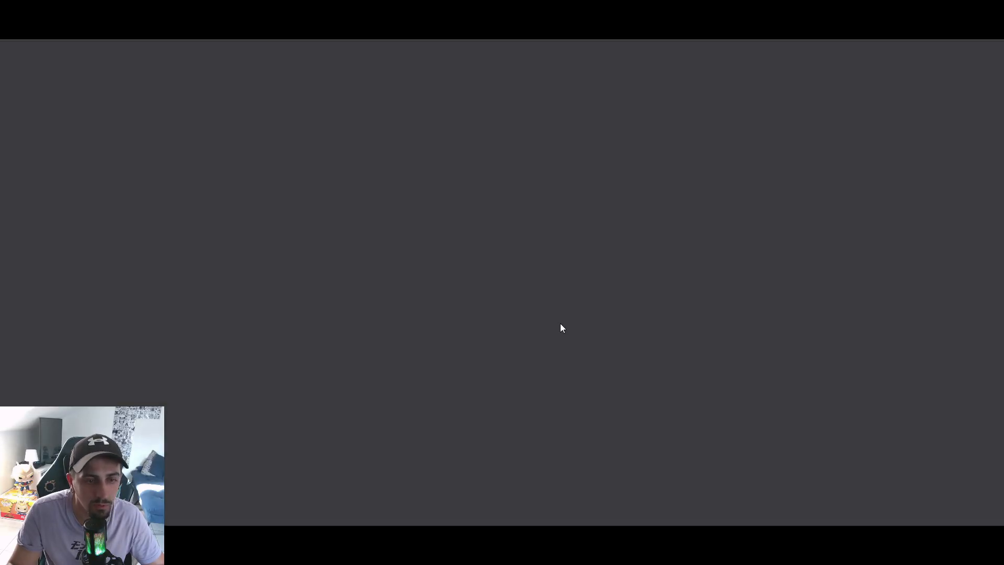
pyautogui.click(627, 10)
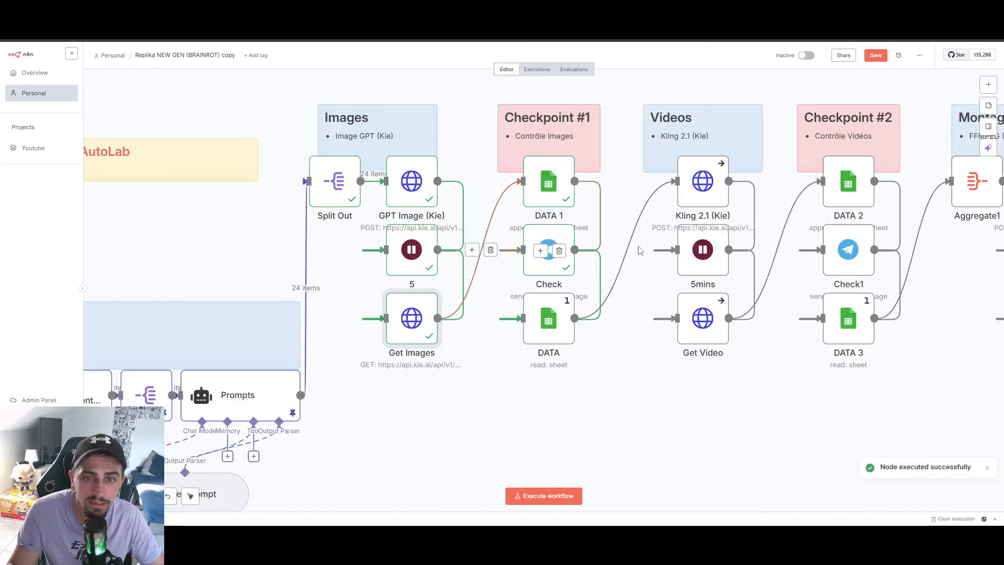
# Step: Check the replaced image link in cell E13 of the spreadsheet and execute the DATA node under Checkpoint #1 in n8n
pyautogui.click(556, 306)
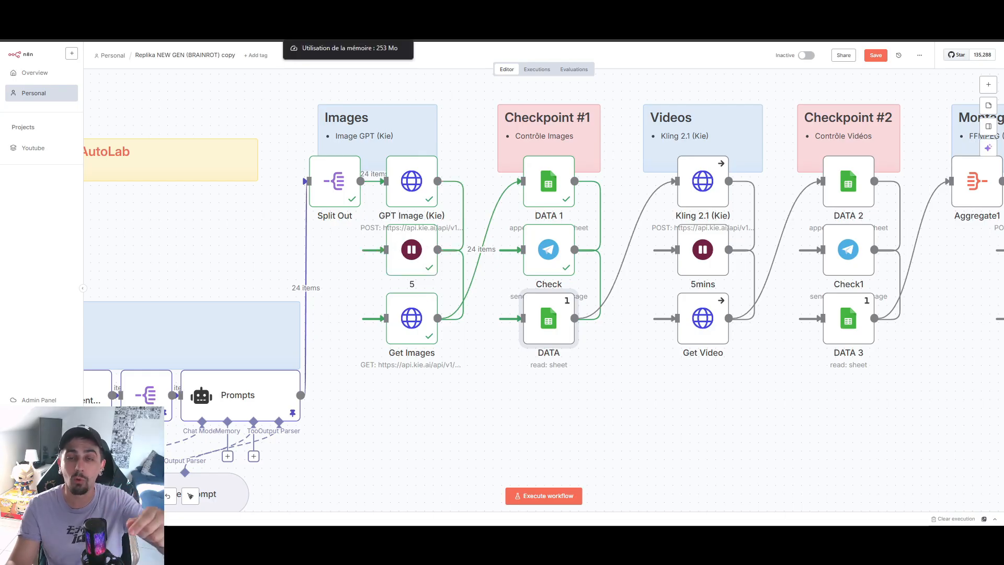
pyautogui.click(327, 9)
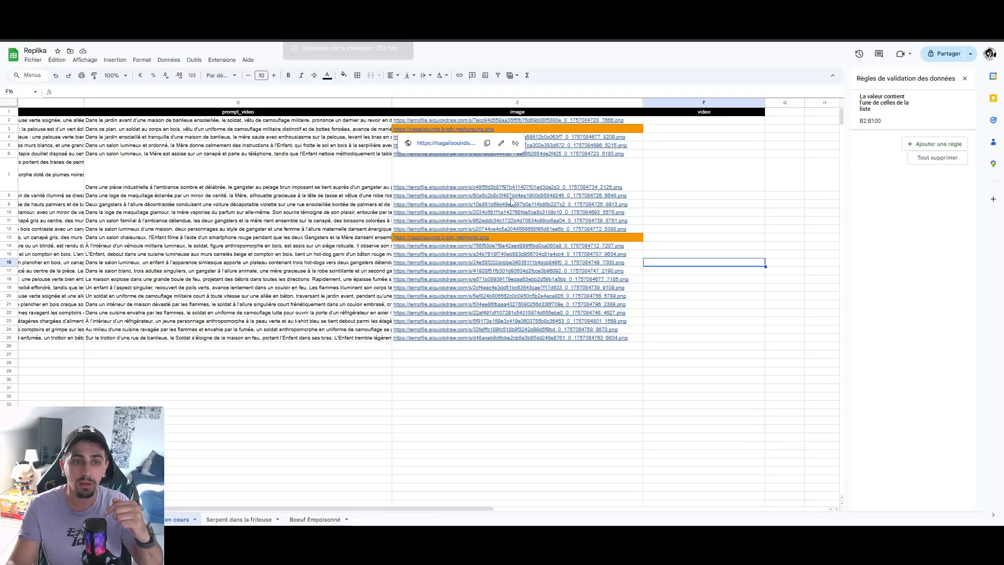
pyautogui.click(497, 238)
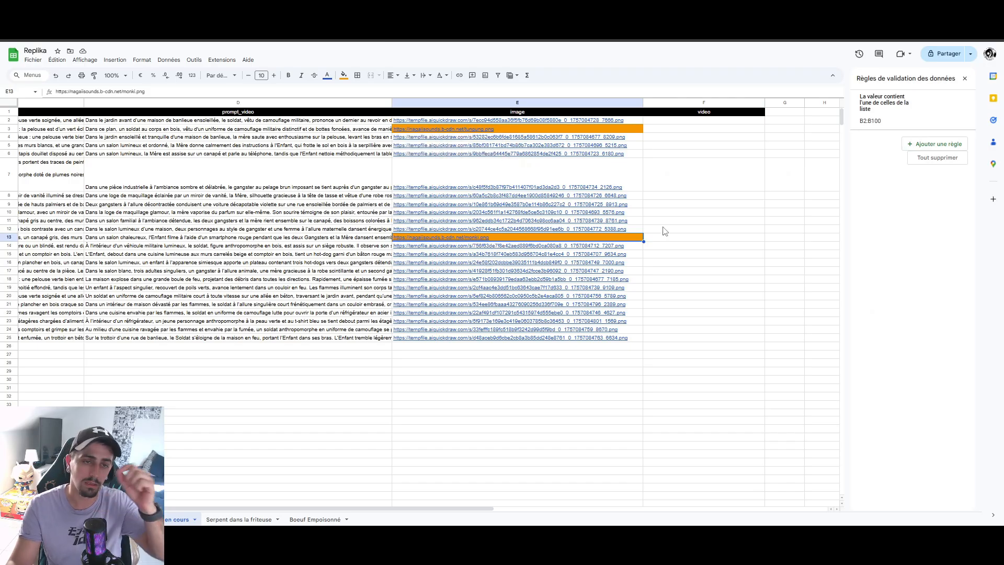
pyautogui.click(235, 10)
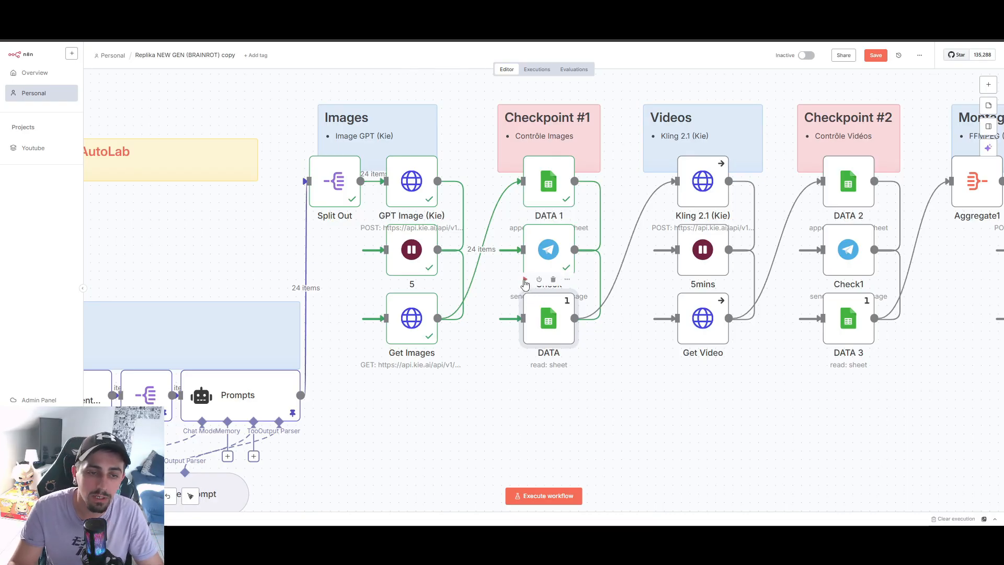
pyautogui.click(525, 280)
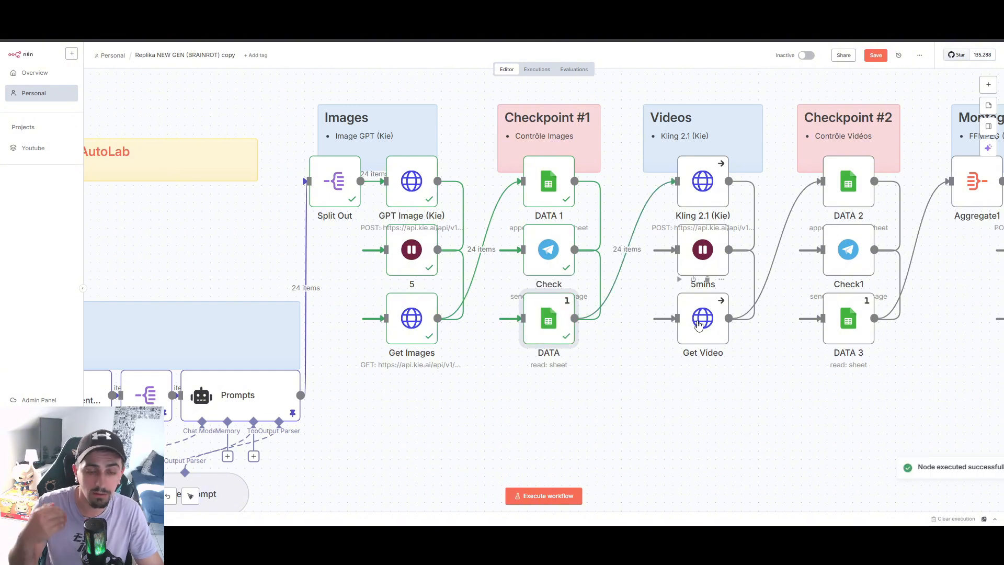
# Step: Open the Kling 2.1 (Kie) node and look up the 5-second video price of the V2 1 Standard model on Kie's Kling page
pyautogui.doubleClick(696, 189)
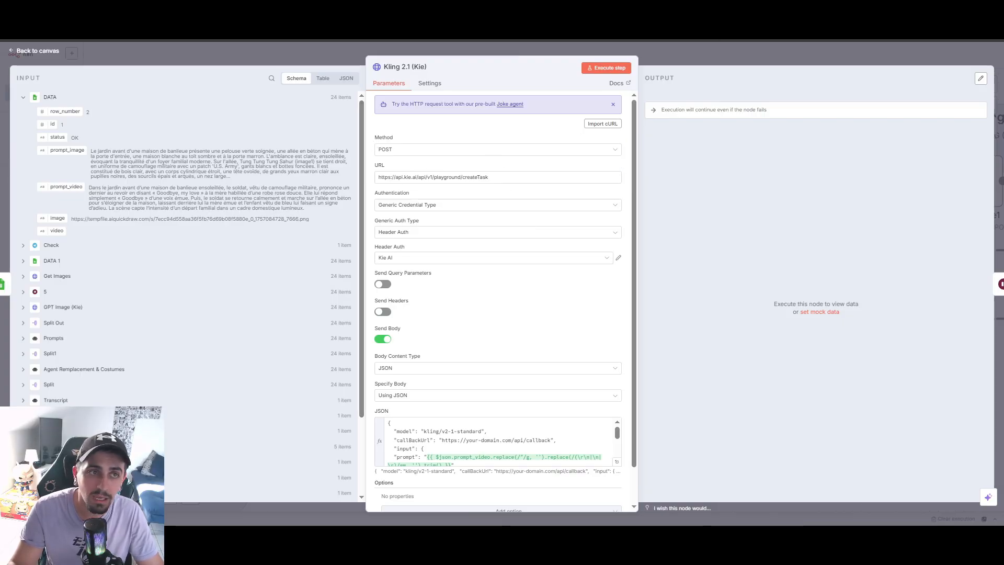
pyautogui.hotkey('ctrl', 'Tab')
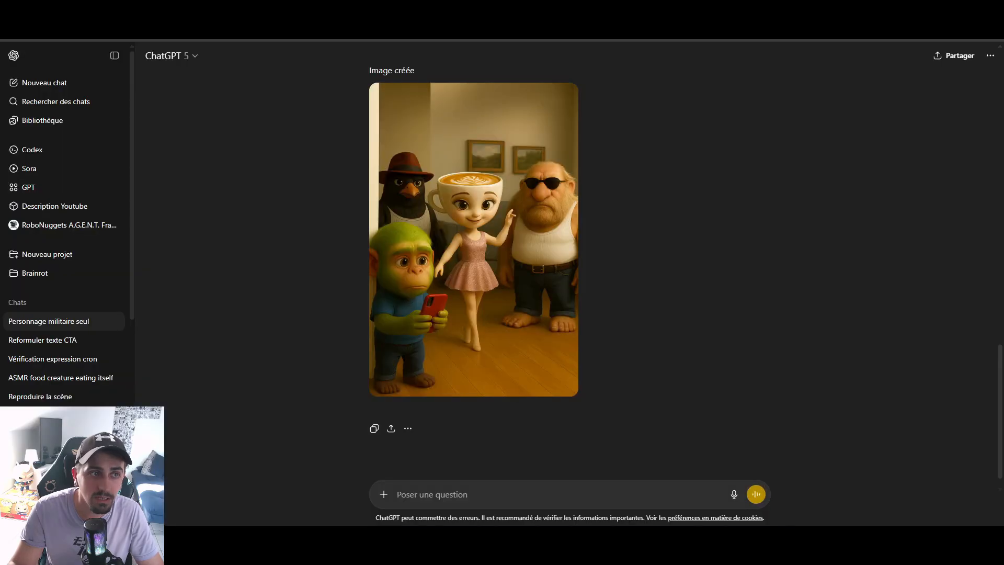
pyautogui.hotkey('ctrl', 'l')
pyautogui.write('kie.')
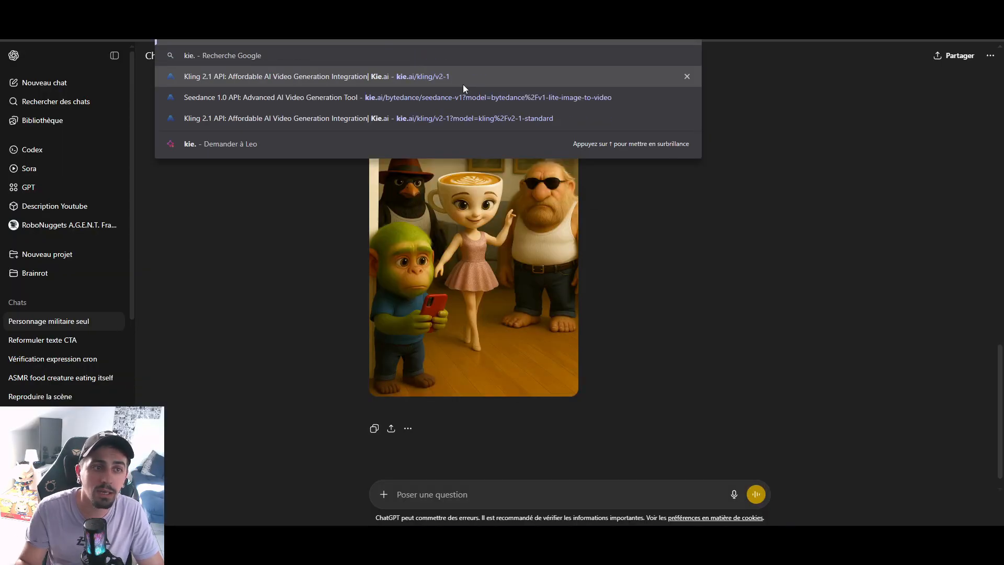
pyautogui.press('Escape')
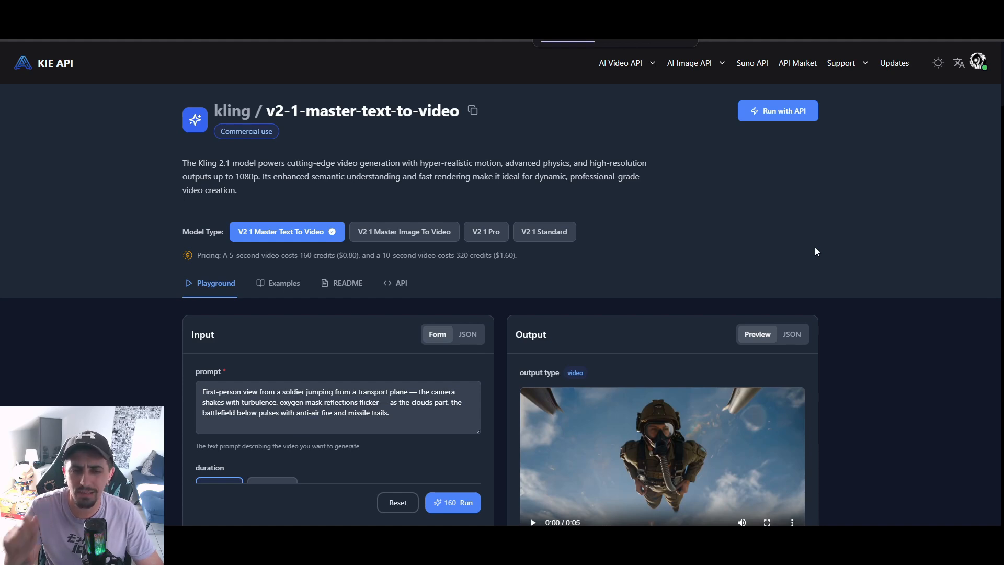
pyautogui.click(545, 228)
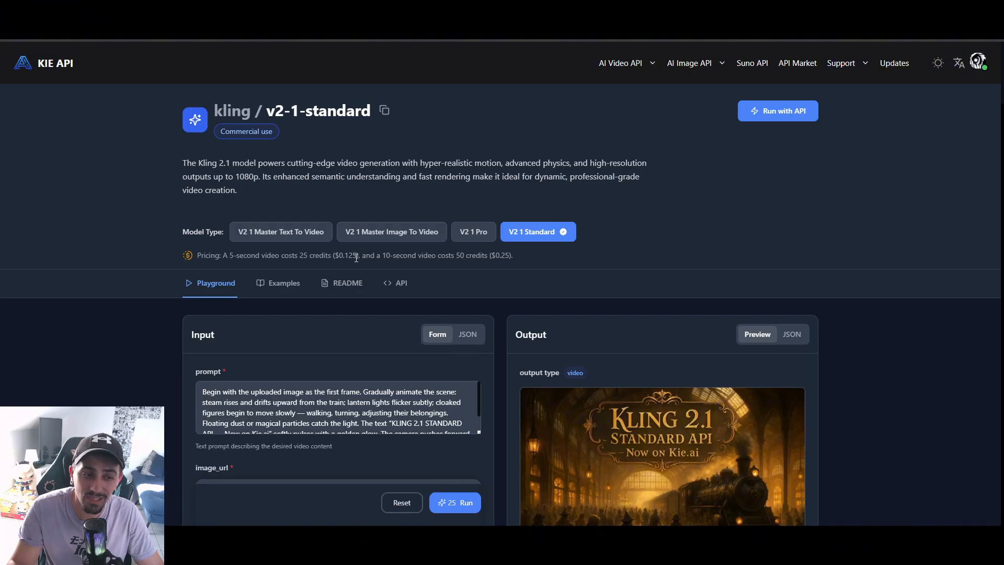
pyautogui.moveTo(358, 258); pyautogui.dragTo(299, 257)
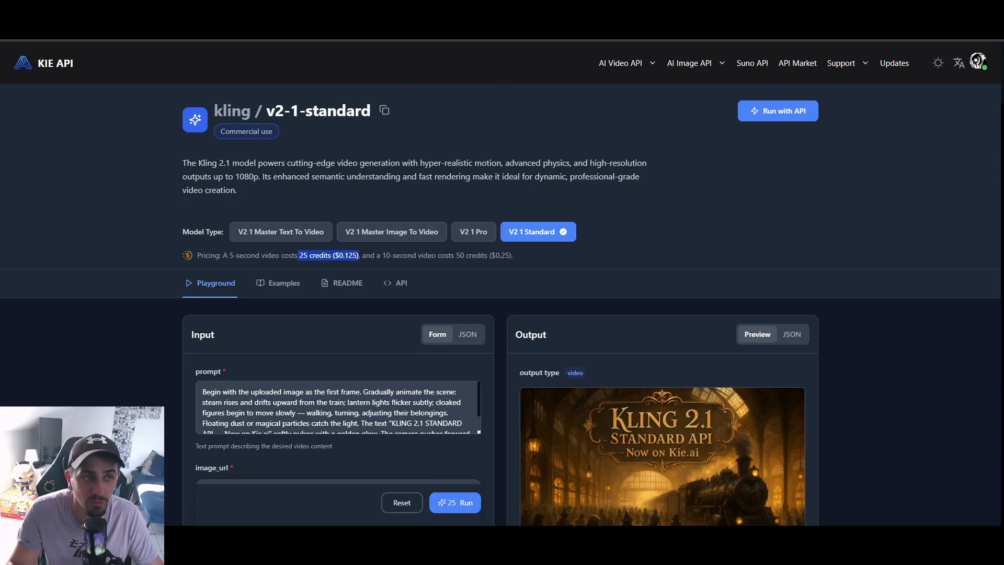
# Step: Return to n8n and review the endpoint URL and Header Auth credential of the Kling 2.1 (Kie) node
pyautogui.click(151, 11)
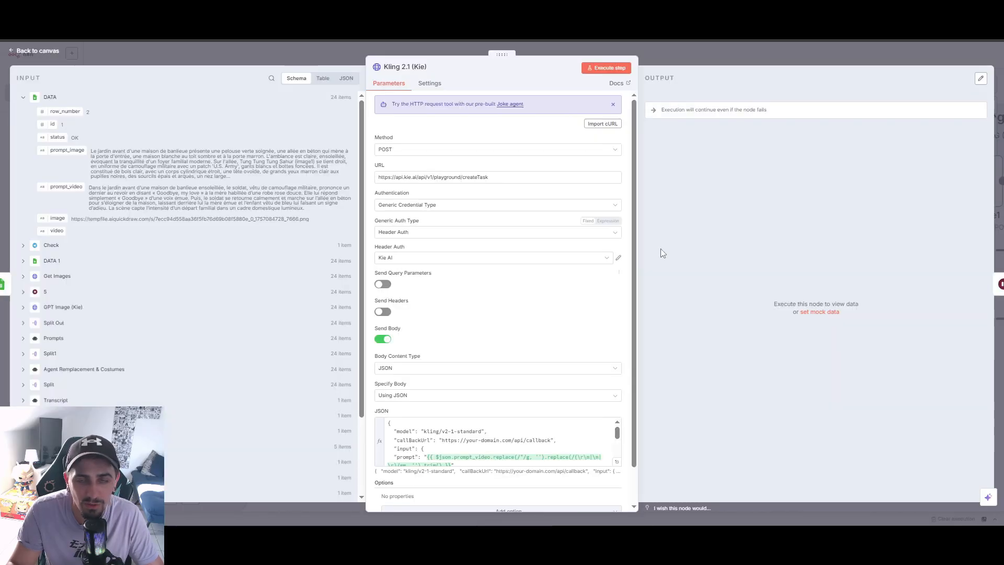
pyautogui.tripleClick(490, 177)
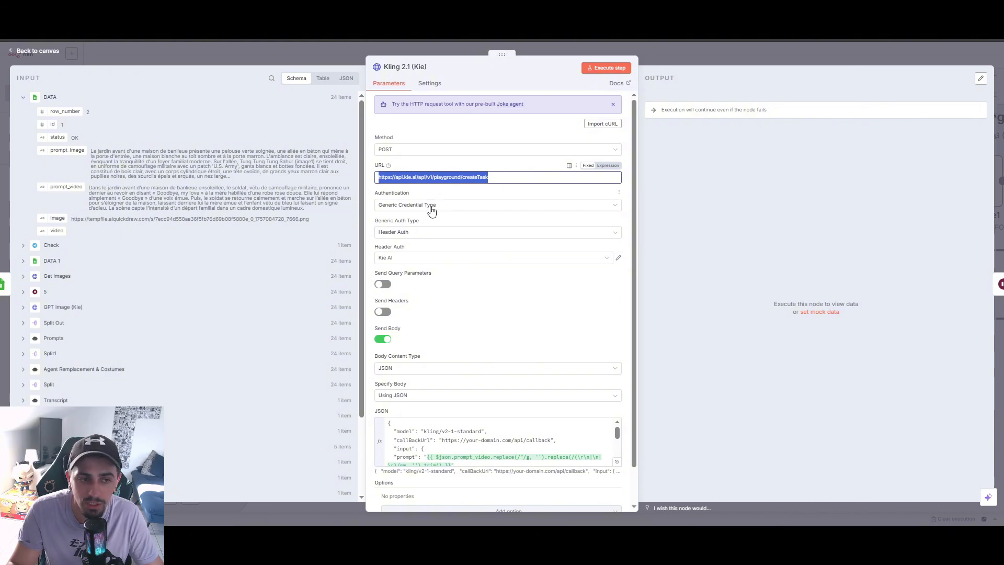
pyautogui.click(428, 260)
pyautogui.click(435, 262)
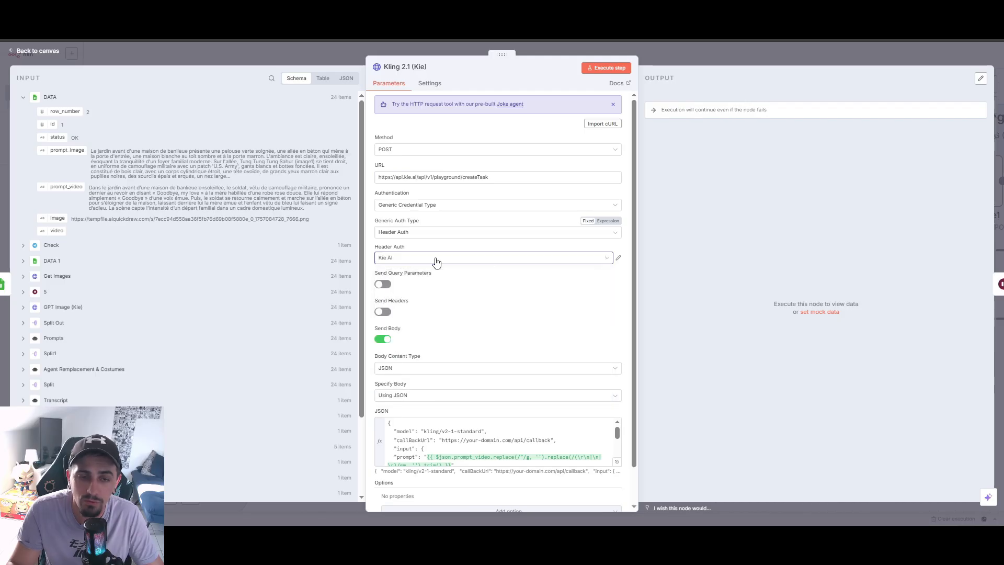
# Step: Open the node's JSON body in the full expression editor and examine the model, callback URL and prompt clean-up code
pyautogui.scroll(-1, 508, 355)
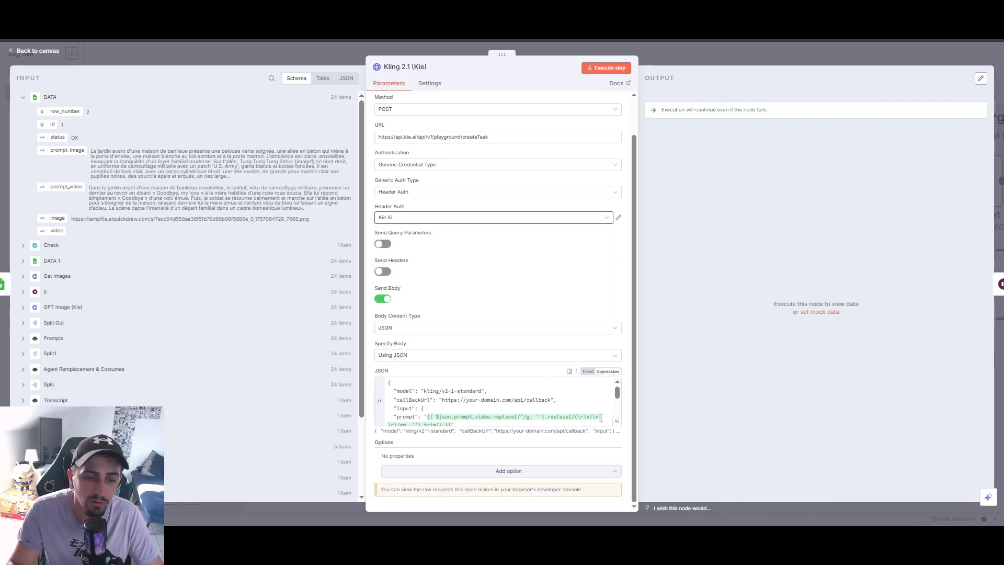
pyautogui.click(616, 422)
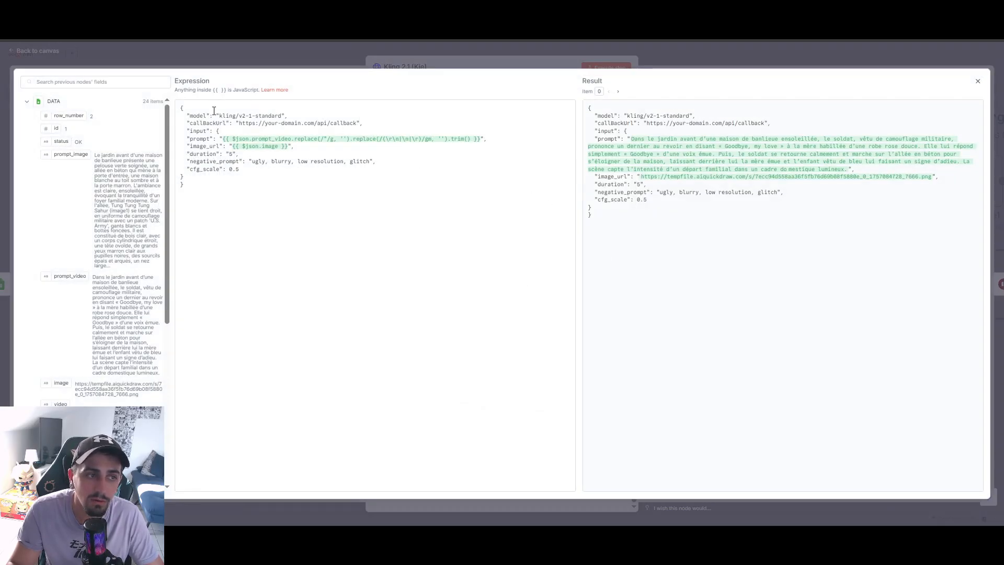
pyautogui.click(231, 115)
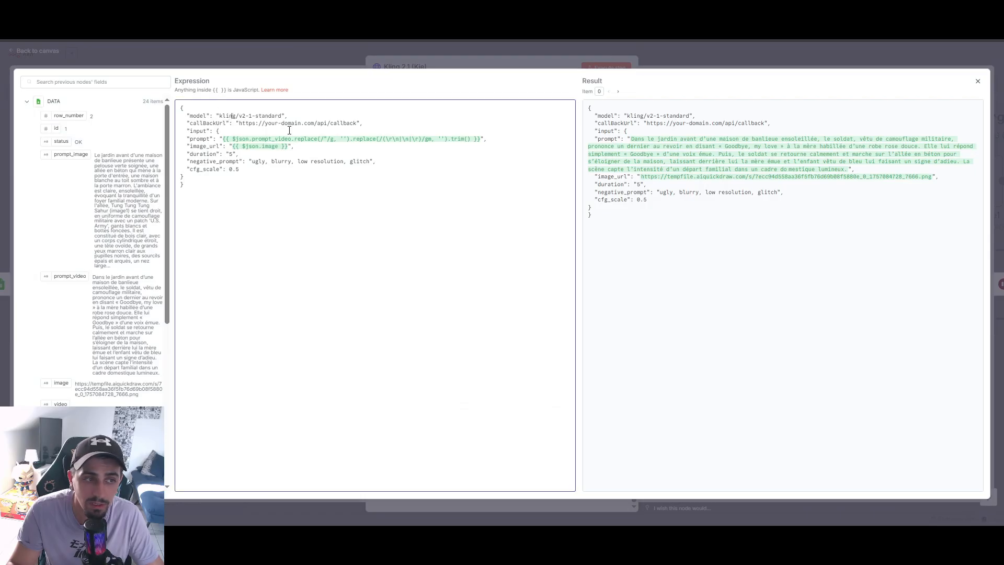
pyautogui.click(291, 123)
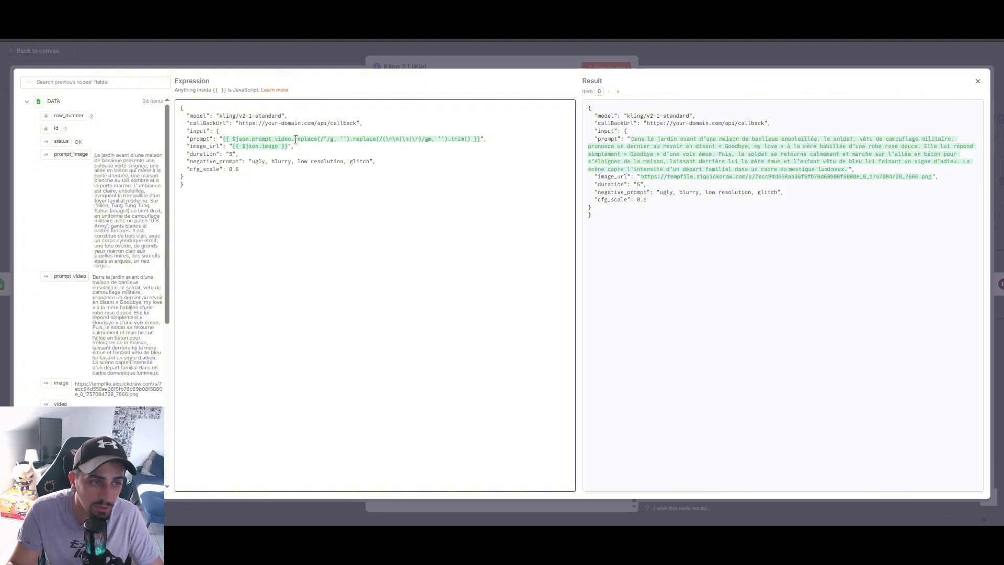
pyautogui.moveTo(291, 139); pyautogui.dragTo(484, 137)
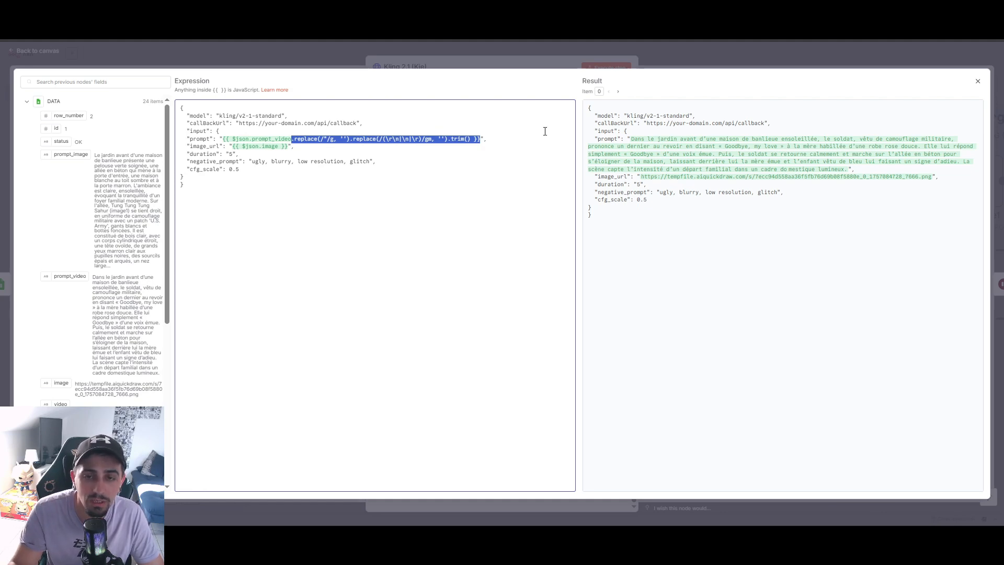
# Step: Step through the resolved results of the JSON body expression up to item 5
pyautogui.click(618, 91)
pyautogui.click(618, 91)
pyautogui.click(618, 92)
pyautogui.click(618, 92)
pyautogui.click(618, 92)
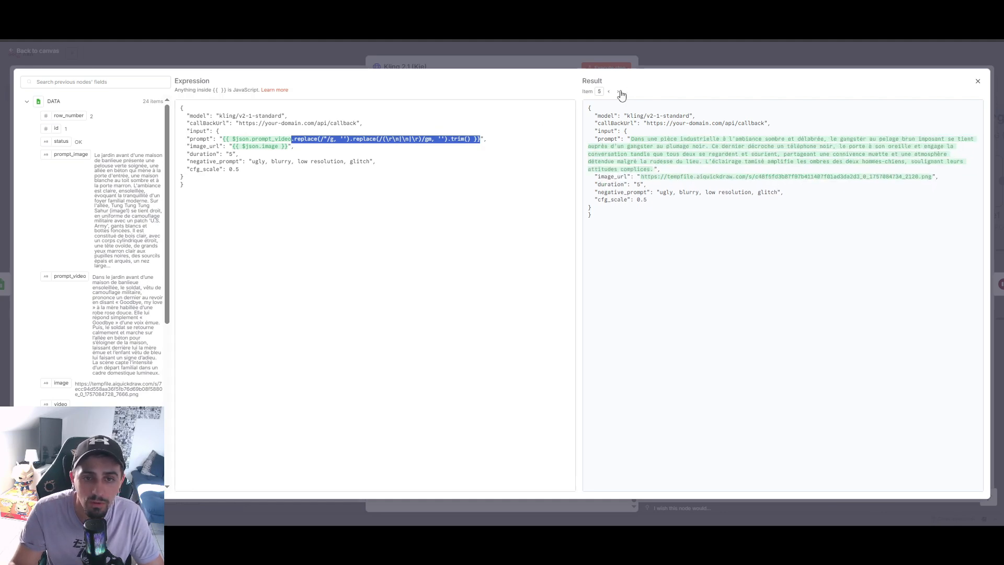
# Step: Step through the resolved results of the JSON body expression from item 5 to item 22
pyautogui.click(617, 92)
pyautogui.click(618, 91)
pyautogui.click(620, 93)
pyautogui.click(620, 92)
pyautogui.click(620, 92)
pyautogui.click(619, 93)
pyautogui.click(620, 92)
pyautogui.click(620, 92)
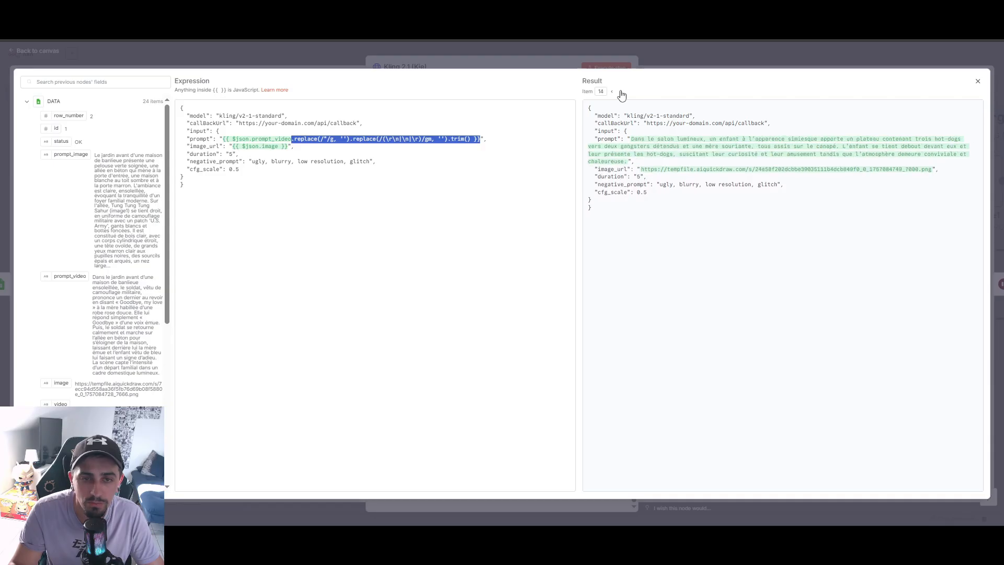
pyautogui.click(620, 92)
pyautogui.click(620, 92)
pyautogui.click(620, 92)
pyautogui.click(621, 92)
pyautogui.click(621, 91)
pyautogui.click(620, 92)
pyautogui.click(620, 92)
pyautogui.click(621, 91)
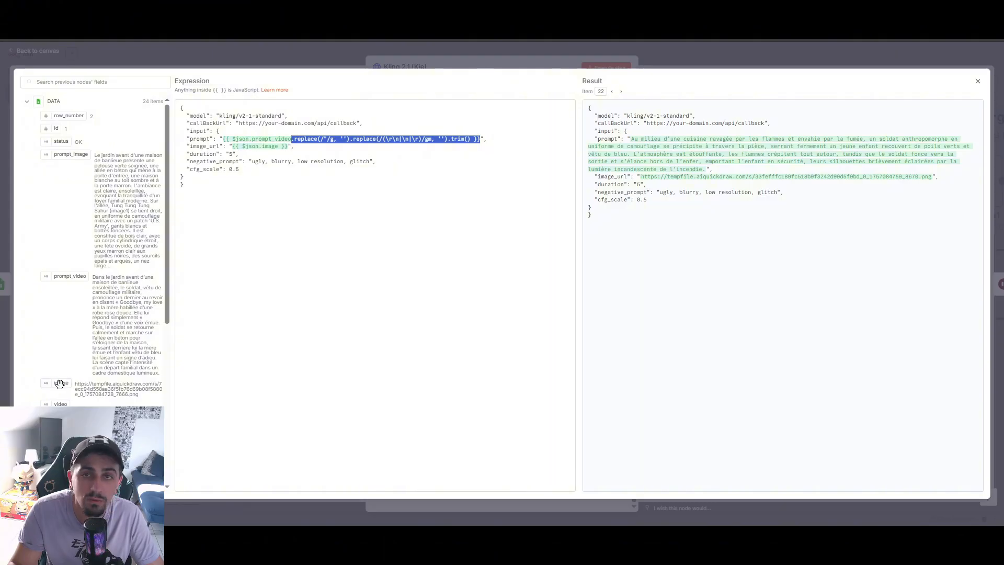
# Step: Check the image links in the Replika sheet, and return to the resolved JSON body in n8n
pyautogui.click(324, 9)
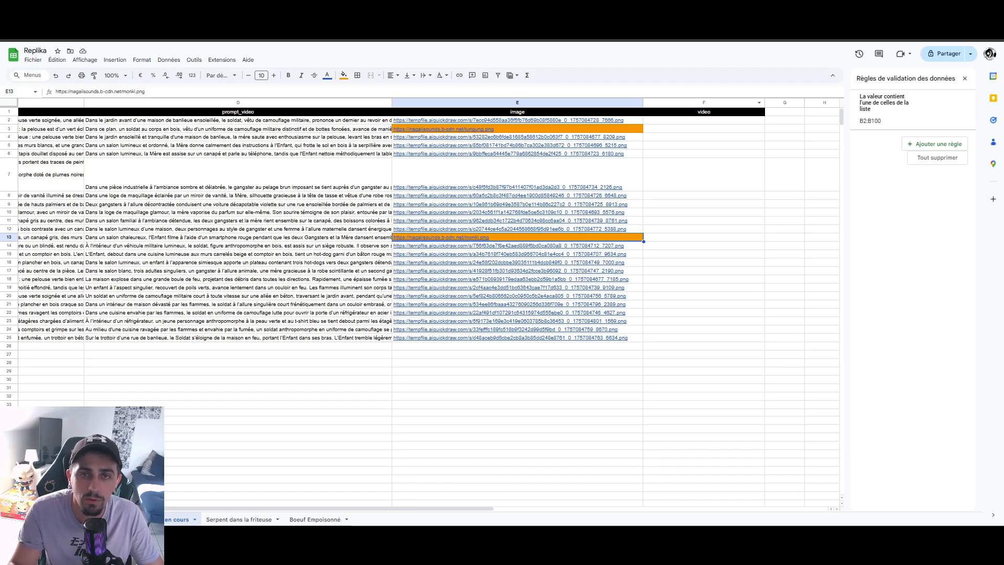
pyautogui.click(210, 9)
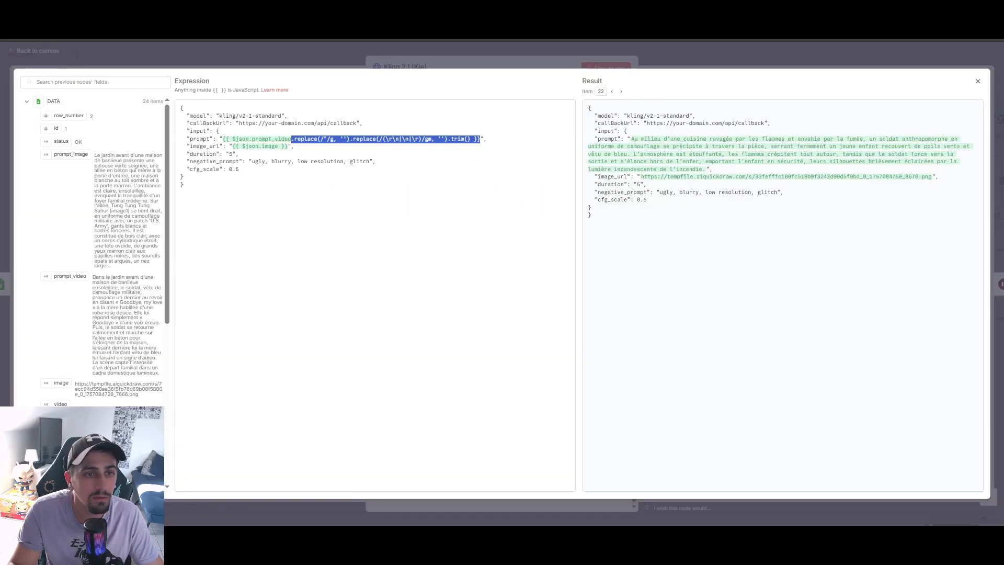
pyautogui.click(641, 218)
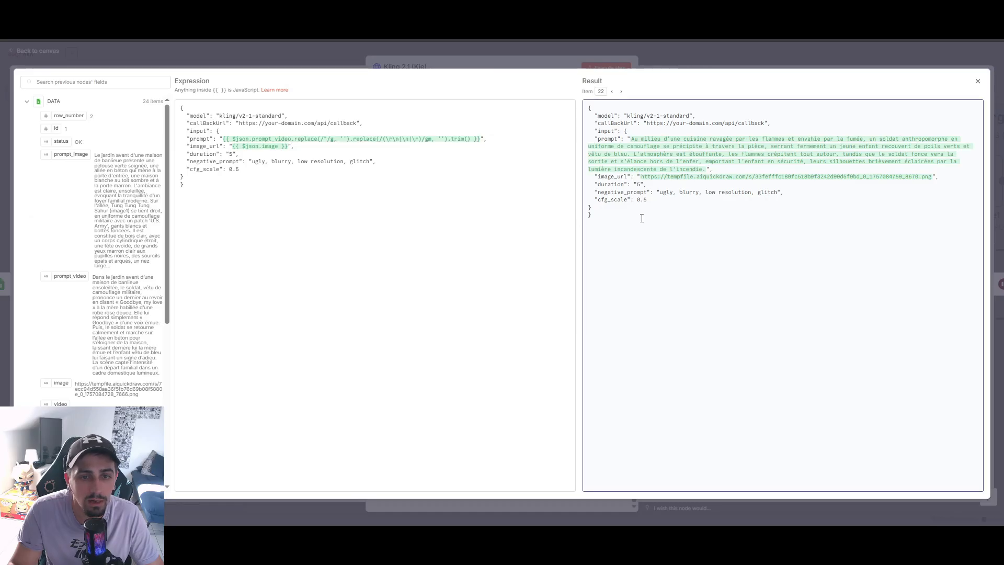
# Step: Examine the duration, cfg_scale and negative_prompt lines of the JSON body expression, including each negative prompt term
pyautogui.click(222, 155)
pyautogui.moveTo(214, 170); pyautogui.dragTo(241, 169)
pyautogui.click(361, 164)
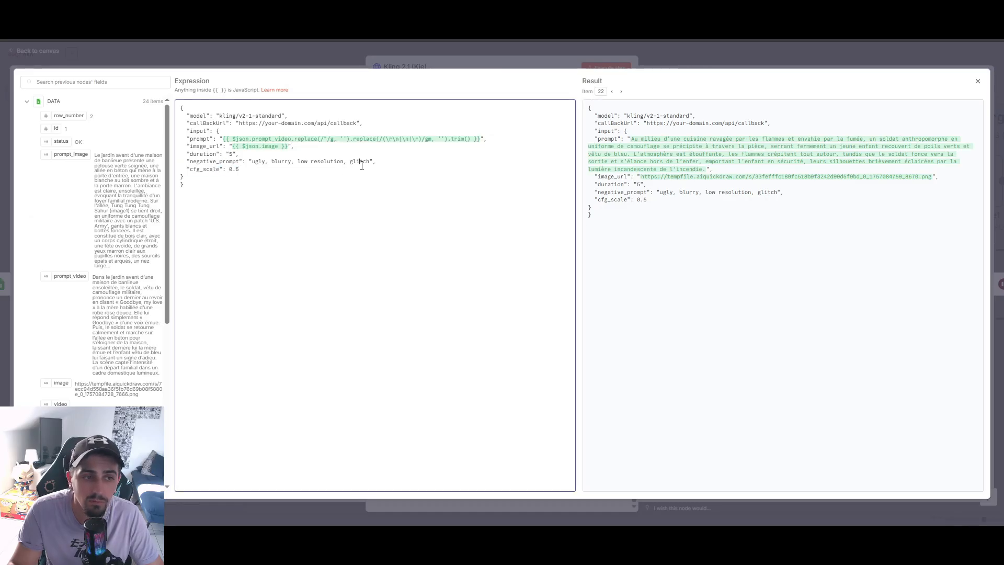
pyautogui.moveTo(376, 163); pyautogui.dragTo(181, 165)
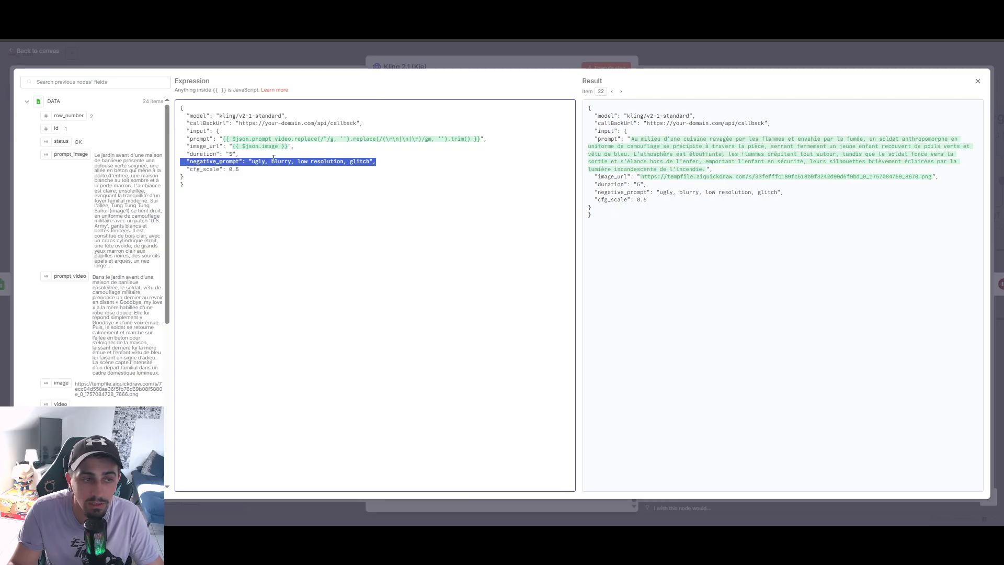
pyautogui.doubleClick(256, 161)
pyautogui.doubleClick(291, 162)
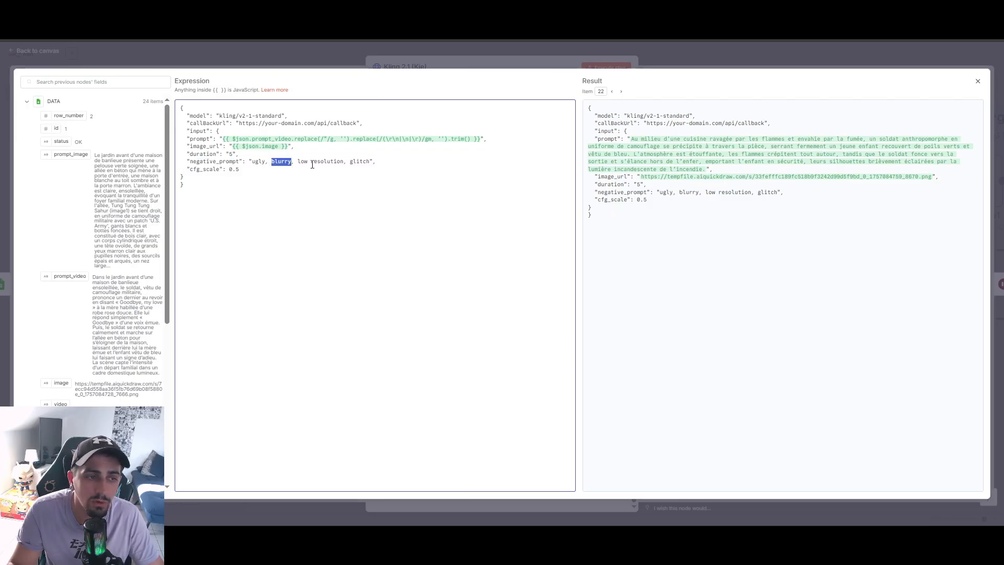
pyautogui.doubleClick(317, 162)
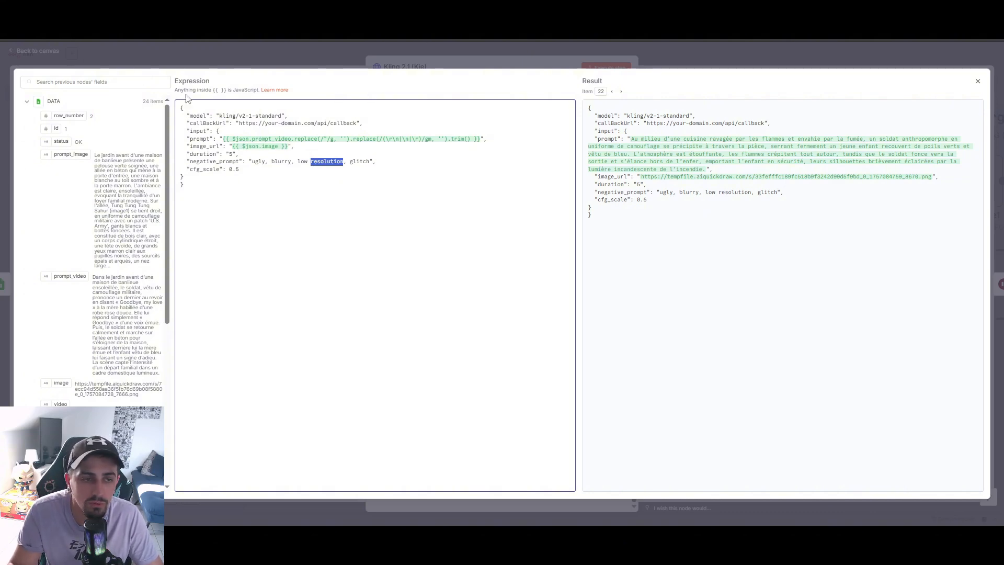
# Step: Close the expression editor and execute the Kling 2.1 (Kie) node to submit the video generation tasks
pyautogui.click(402, 59)
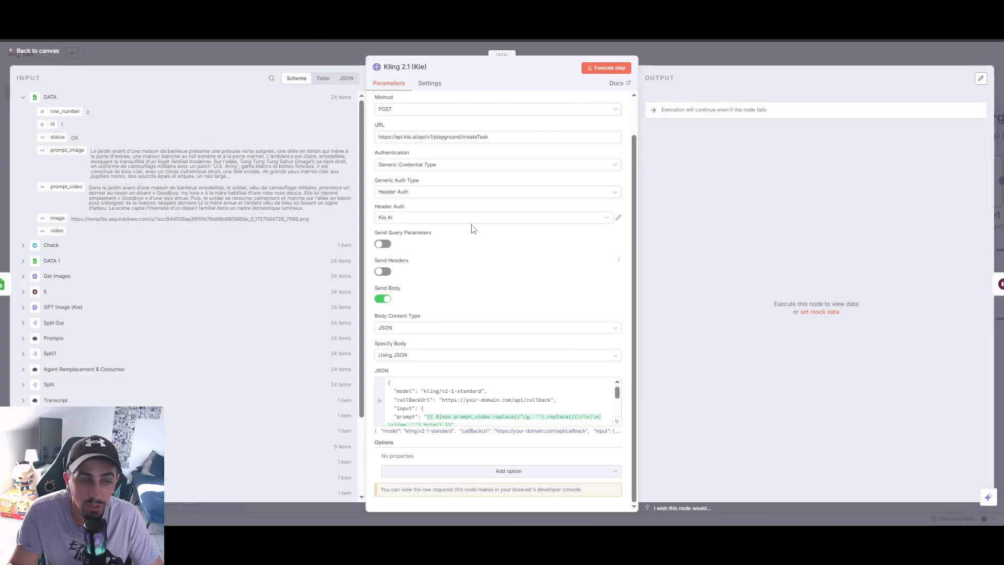
pyautogui.click(613, 69)
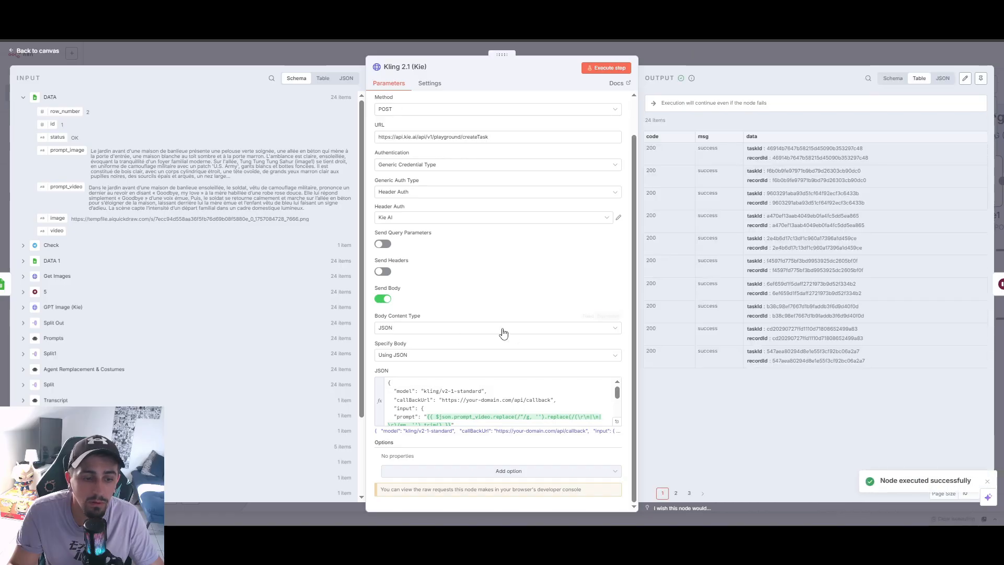
pyautogui.scroll(-1, 486, 412)
pyautogui.scroll(-5, 487, 412)
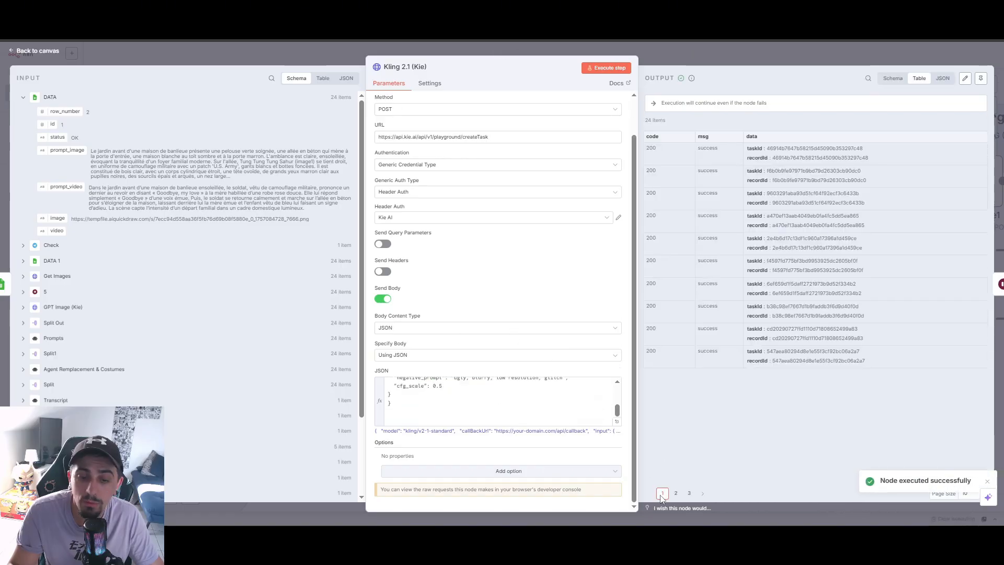
# Step: Go through pages 2 and 3 of the Kling 2.1 (Kie) output to check each request's code and message
pyautogui.click(675, 494)
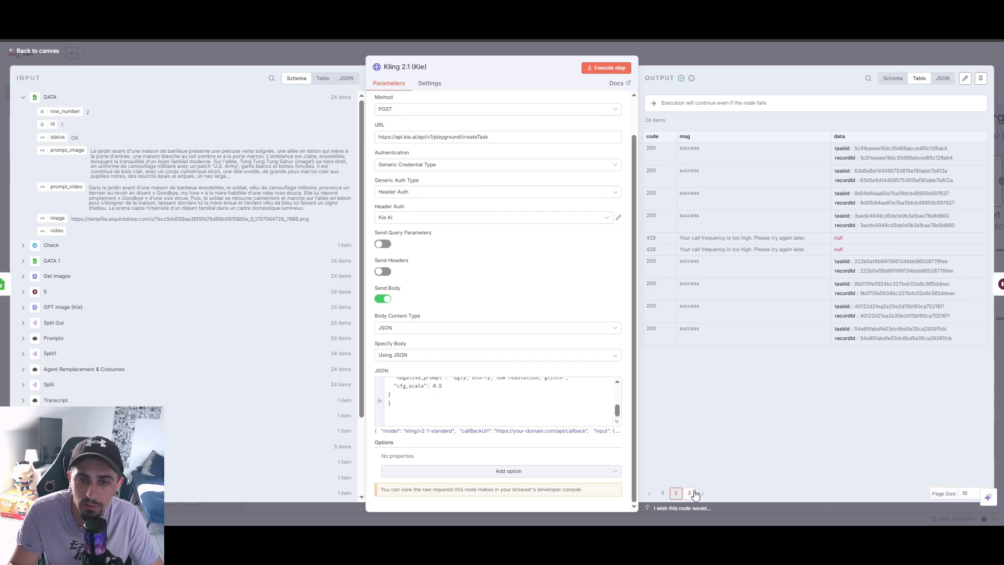
pyautogui.click(690, 493)
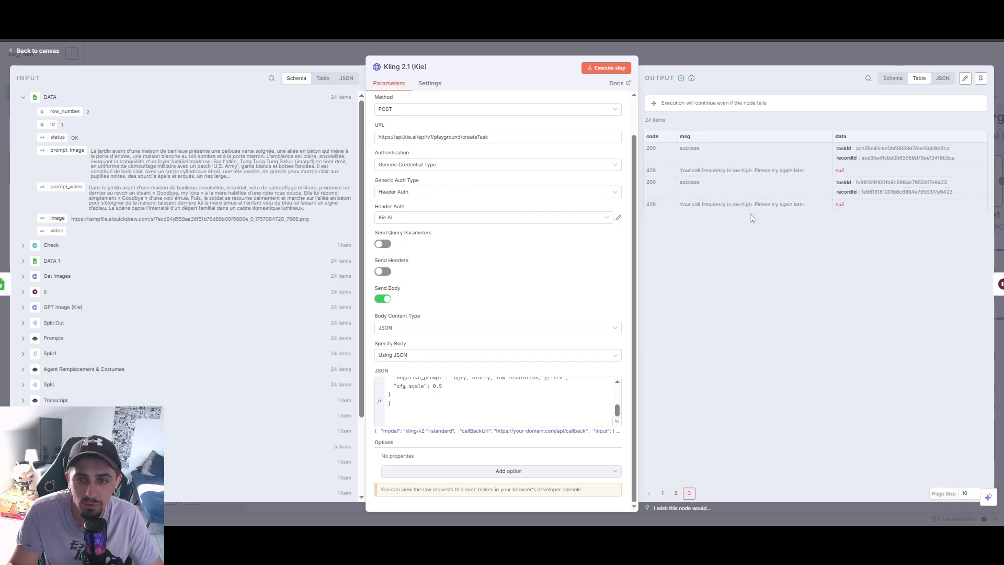
pyautogui.click(676, 493)
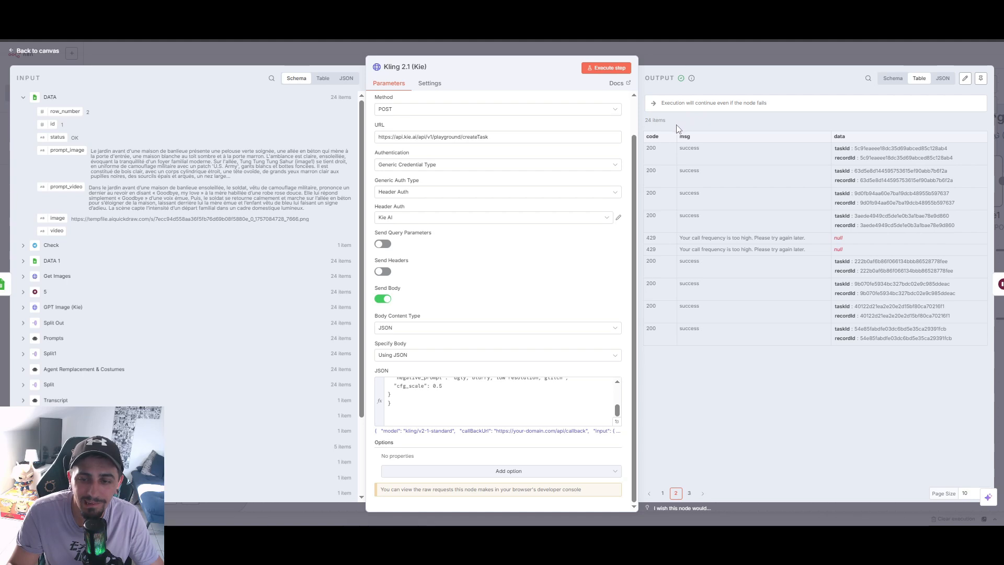
pyautogui.scroll(1, 473, 202)
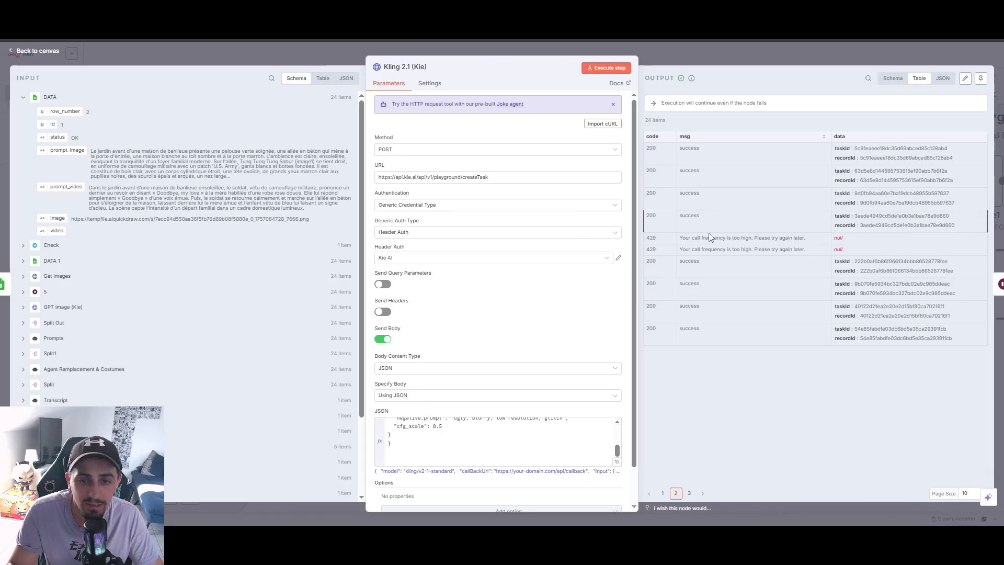
pyautogui.click(689, 493)
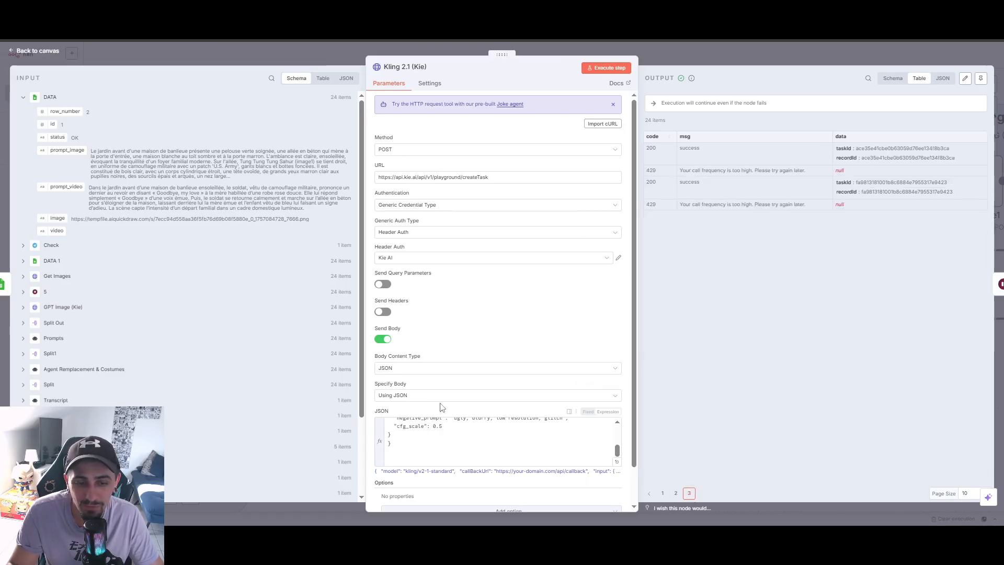
# Step: Review the Kling 2.1 (Kie) node's JSON body from the model line down to cfg_scale
pyautogui.scroll(-1, 439, 418)
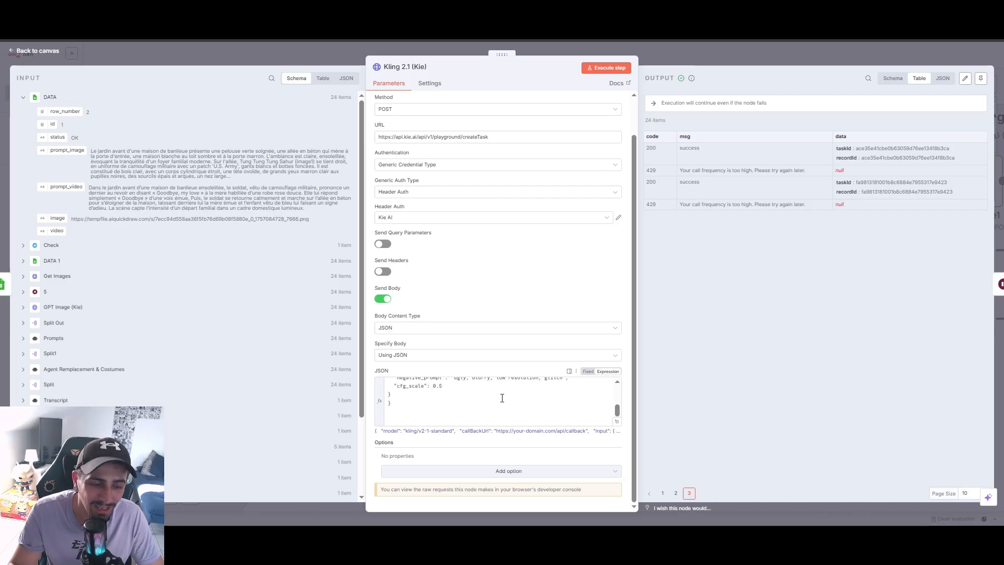
pyautogui.scroll(5, 465, 400)
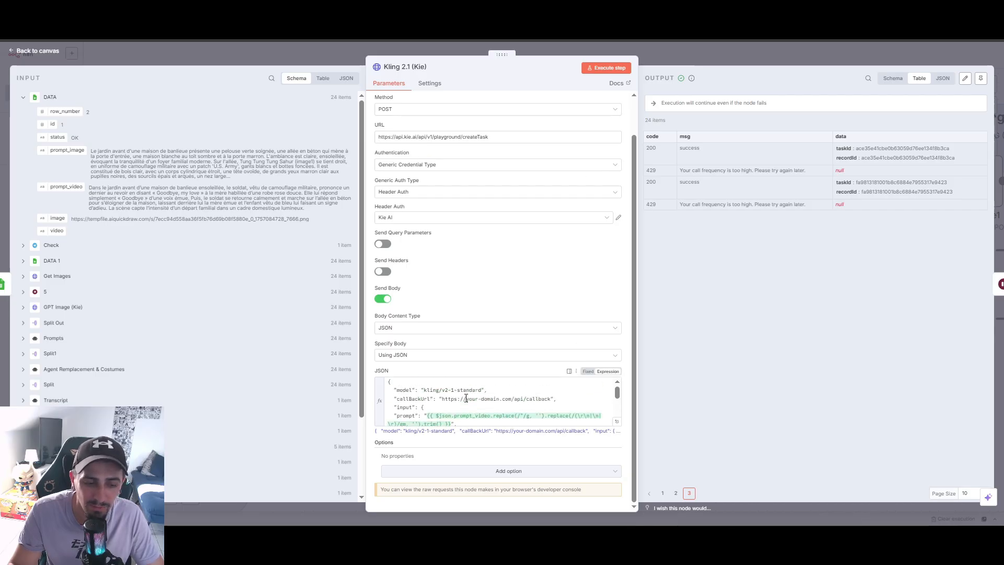
pyautogui.scroll(-4, 525, 439)
pyautogui.scroll(-1, 454, 485)
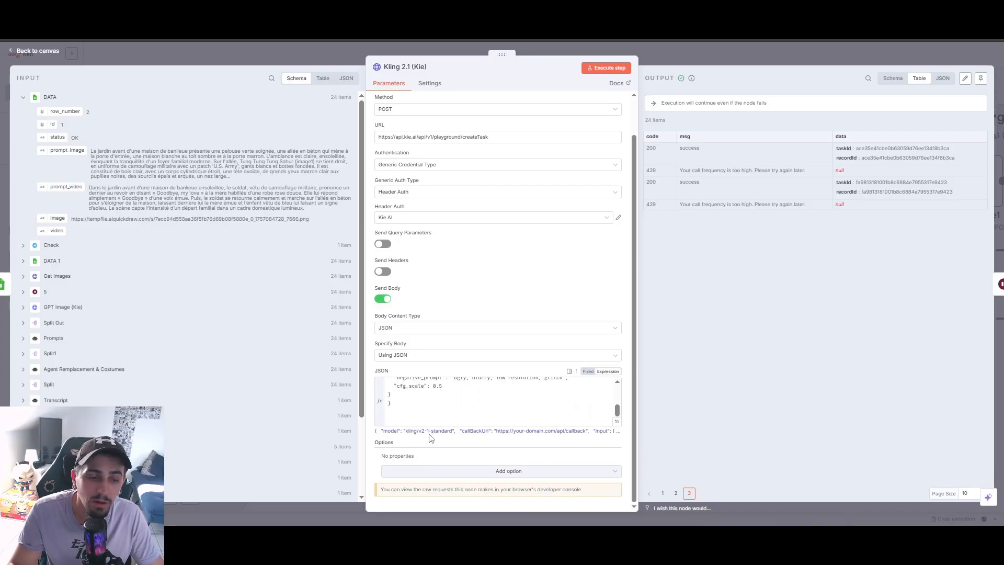
# Step: Look over the video column of the Replika sheet and the workflow's Videos, Checkpoint #2 and Montage sections
pyautogui.click(719, 49)
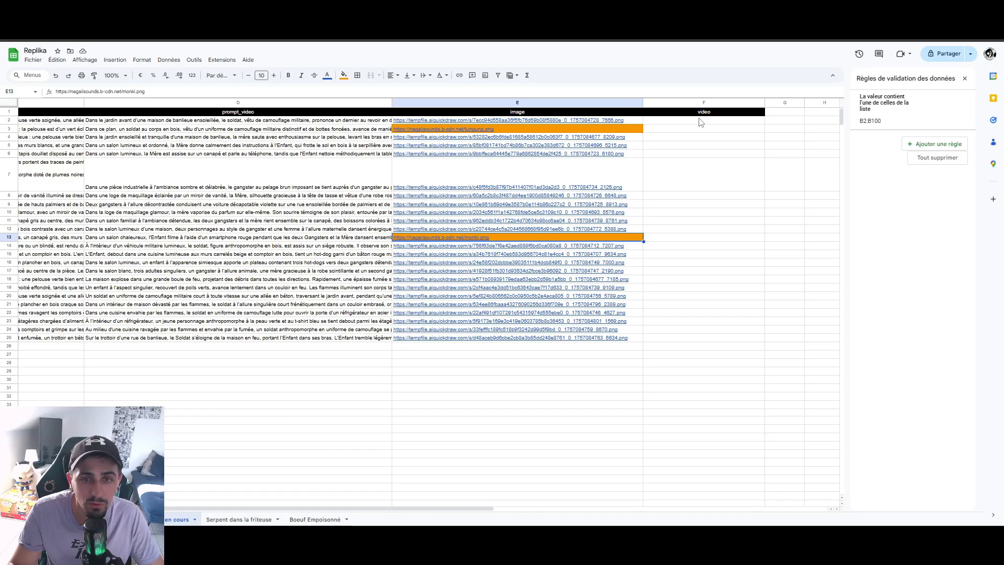
pyautogui.moveTo(701, 121); pyautogui.dragTo(701, 339)
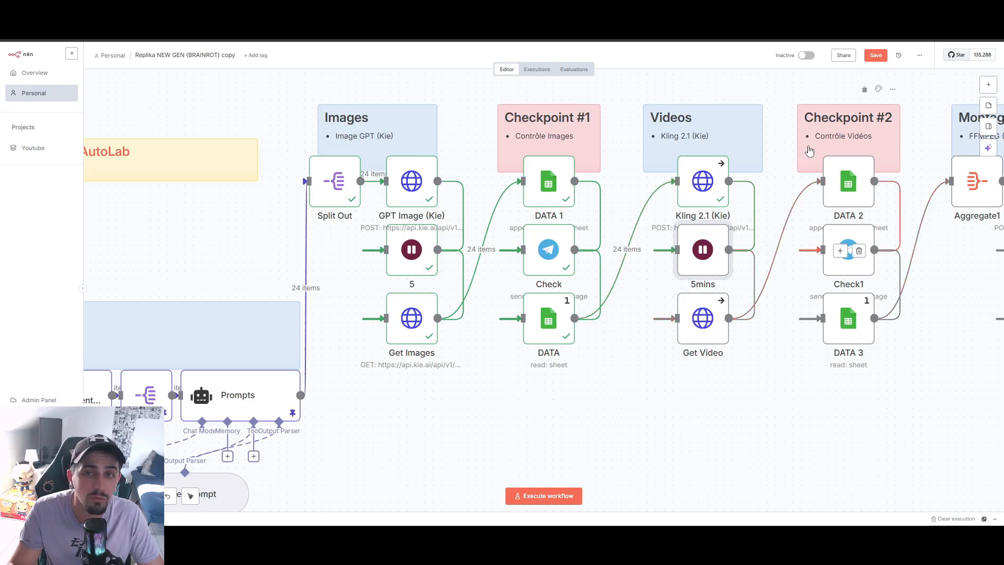
pyautogui.scroll(1, 763, 167)
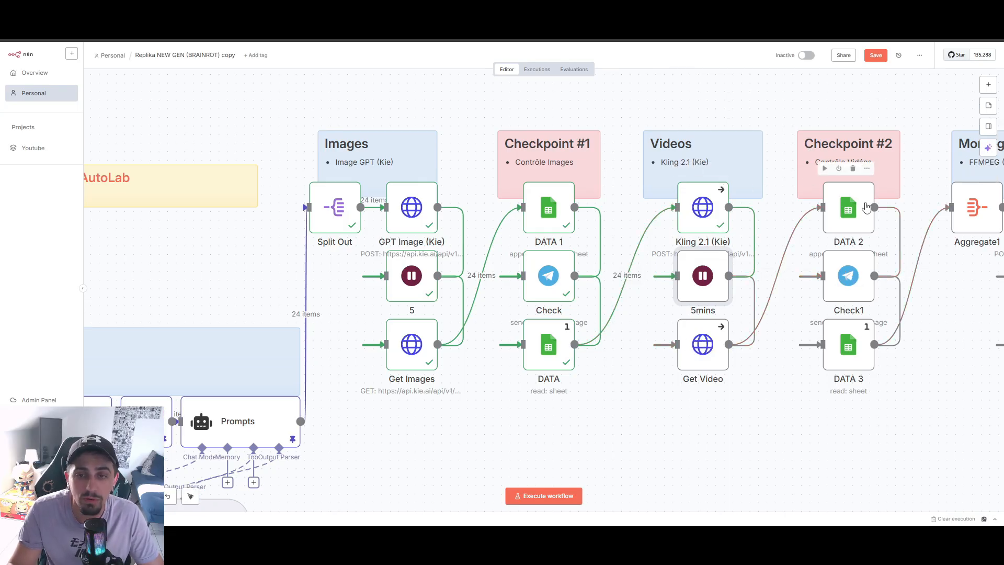
pyautogui.hscroll(5, 732, 209)
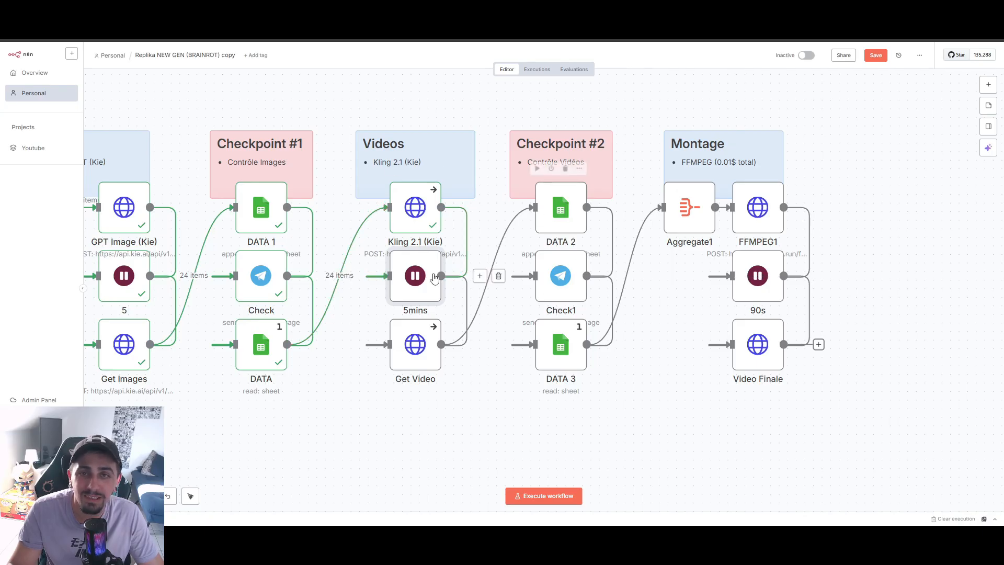
# Step: Review the wait time of the 5mins node, execute it and return to the canvas
pyautogui.doubleClick(427, 294)
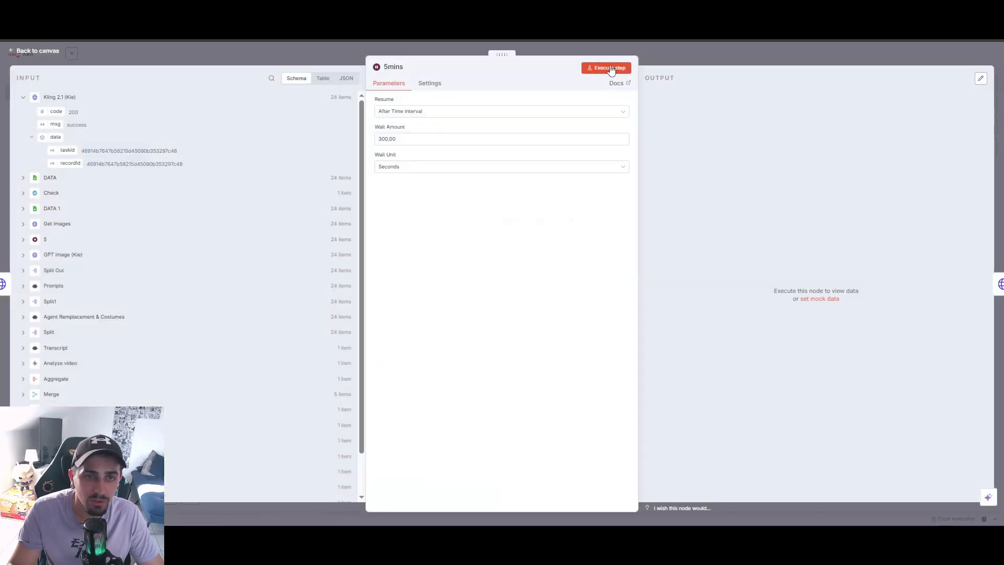
pyautogui.click(663, 54)
pyautogui.doubleClick(427, 295)
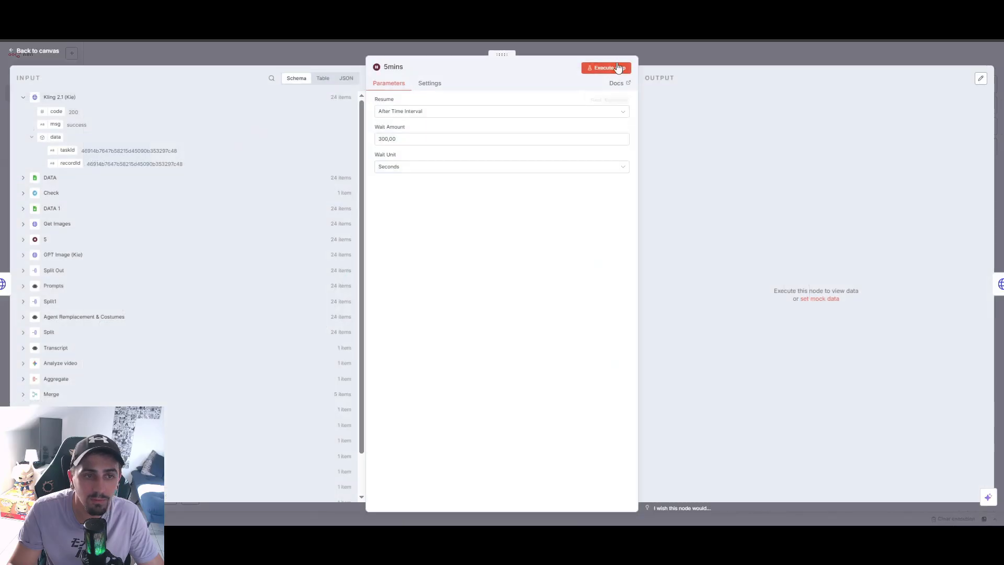
pyautogui.click(631, 68)
pyautogui.click(704, 55)
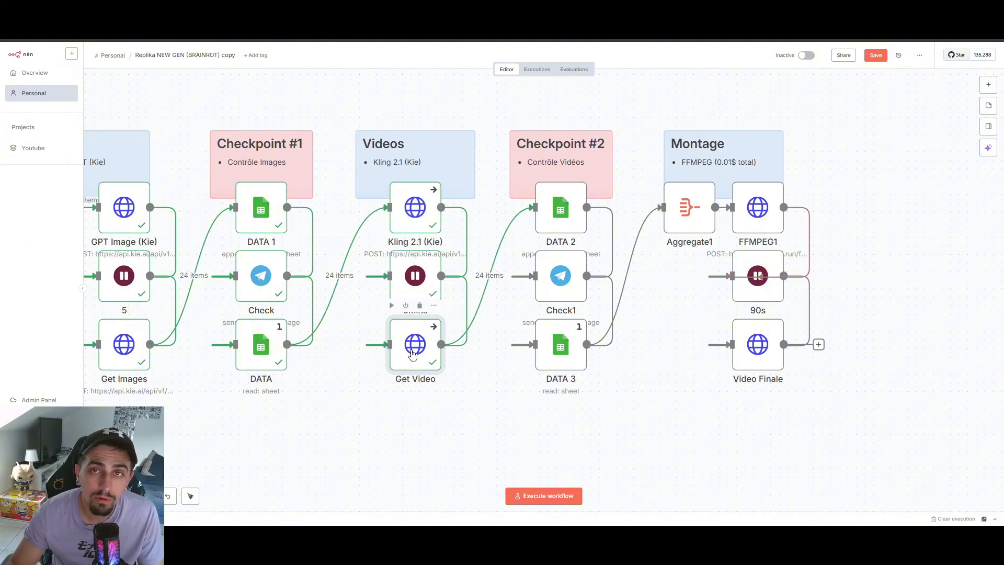
# Step: Execute the Get Video node, review its On Error options and return to the canvas
pyautogui.press('Return')
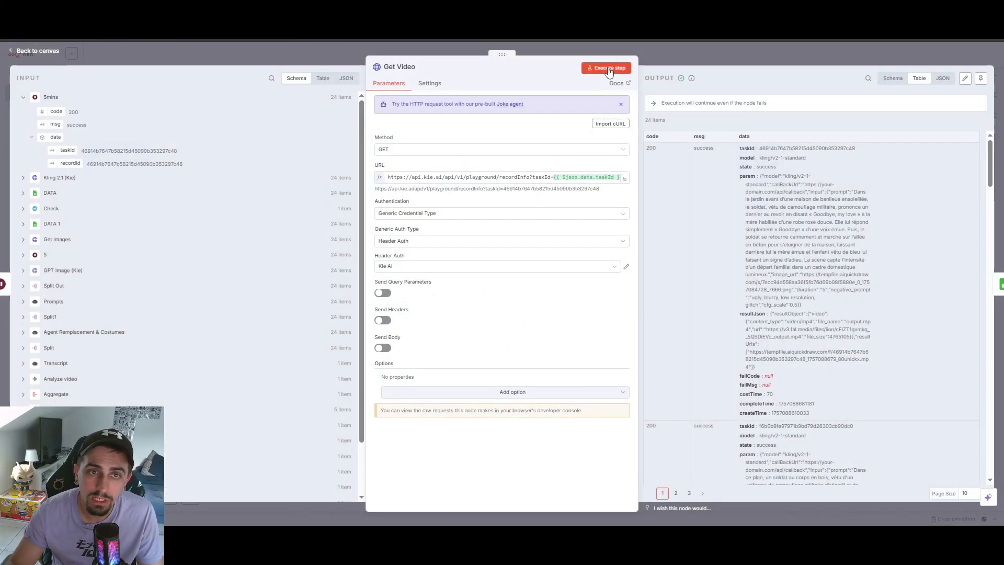
pyautogui.click(608, 68)
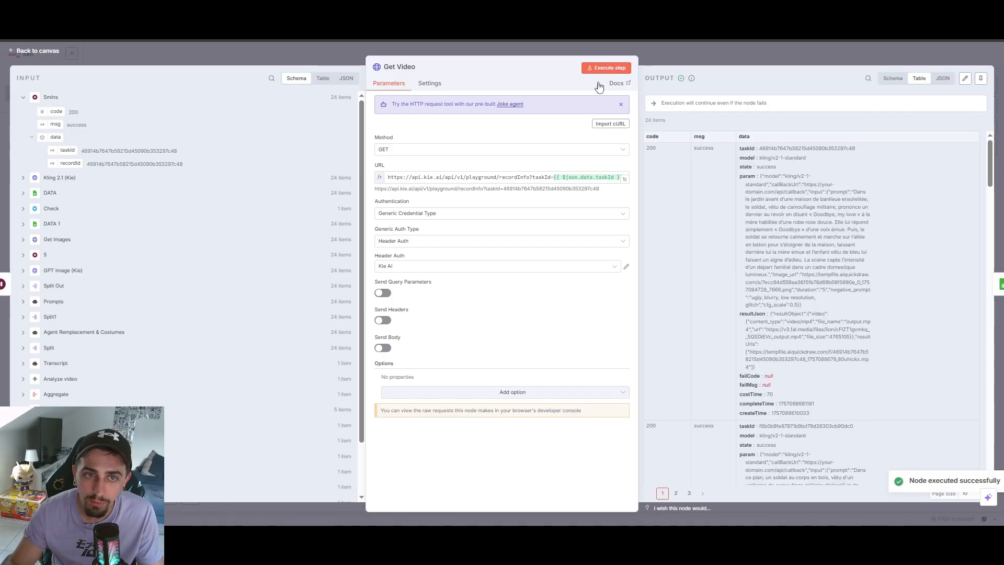
pyautogui.click(430, 84)
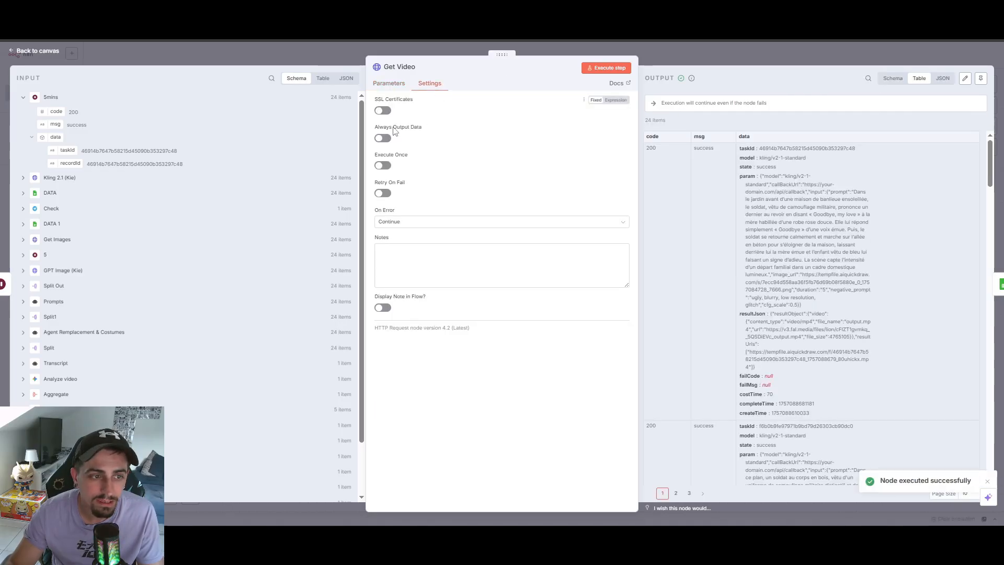
pyautogui.click(426, 222)
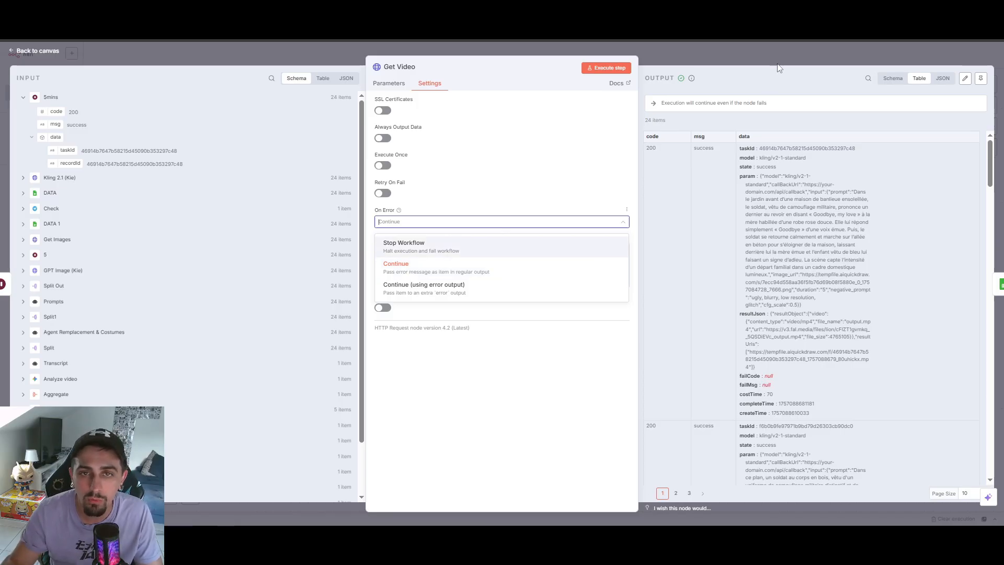
pyautogui.click(795, 55)
pyautogui.click(795, 55)
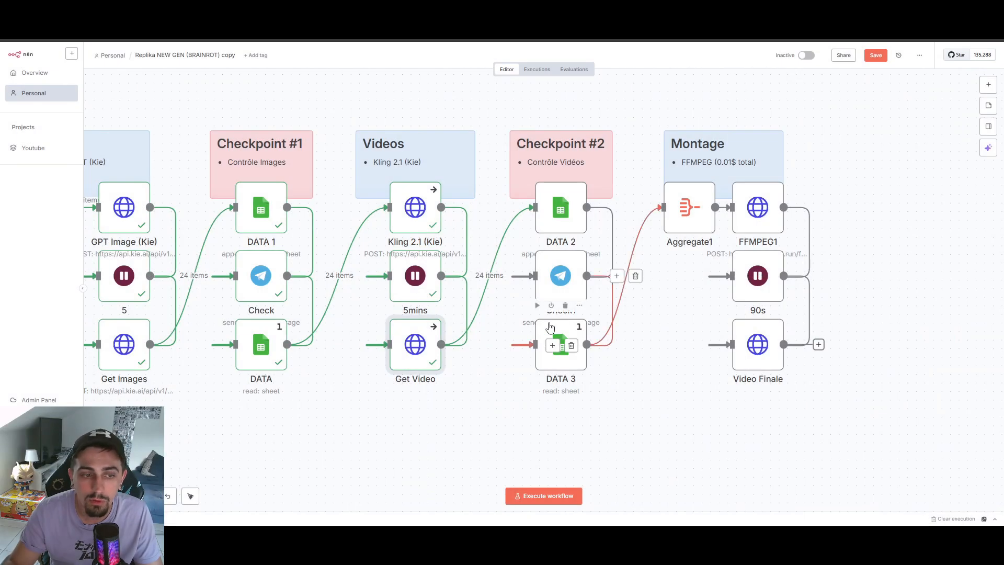
# Step: Reopen the Get Video node, examine the task results on its first output page and return to the canvas
pyautogui.doubleClick(421, 363)
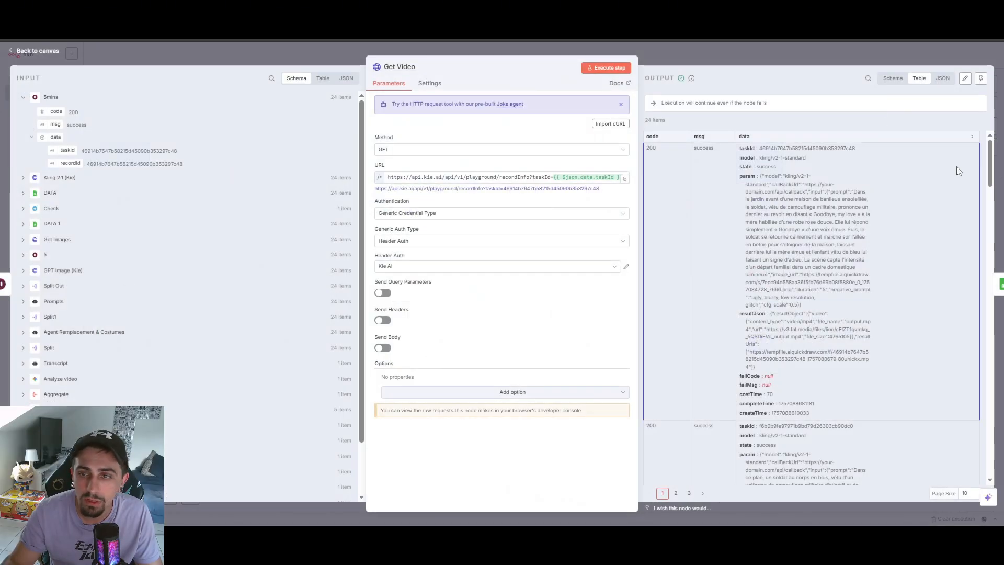
pyautogui.moveTo(995, 154); pyautogui.dragTo(964, 463)
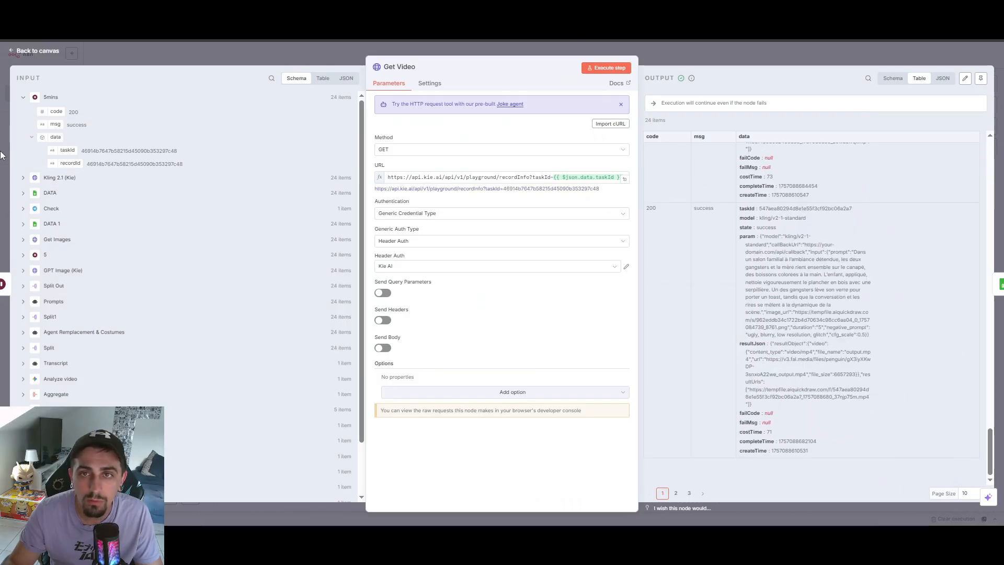
pyautogui.click(783, 51)
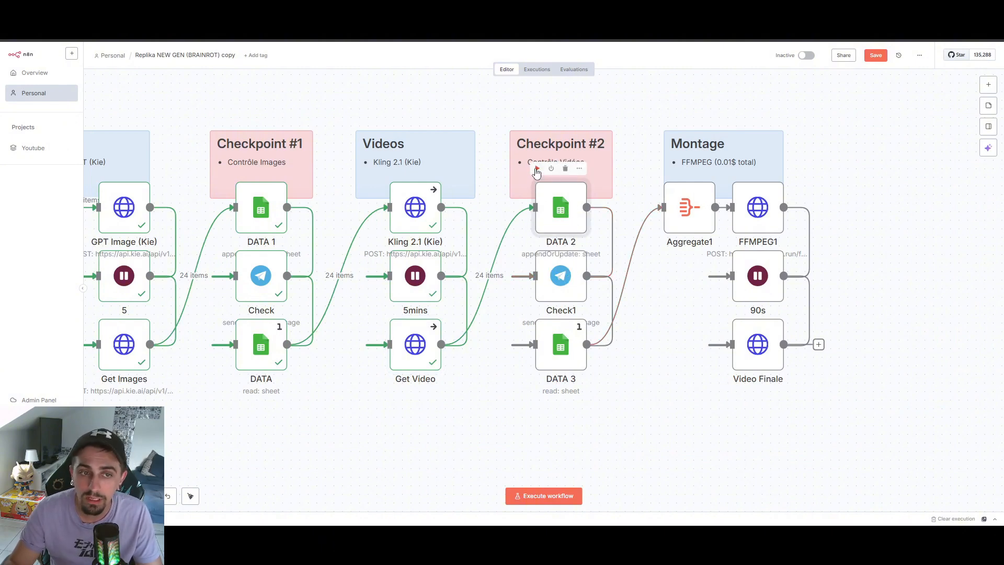
# Step: Open the DATA 2 node, compare it with the Replika sheet's status column, and examine the expression of its id matching value
pyautogui.doubleClick(568, 207)
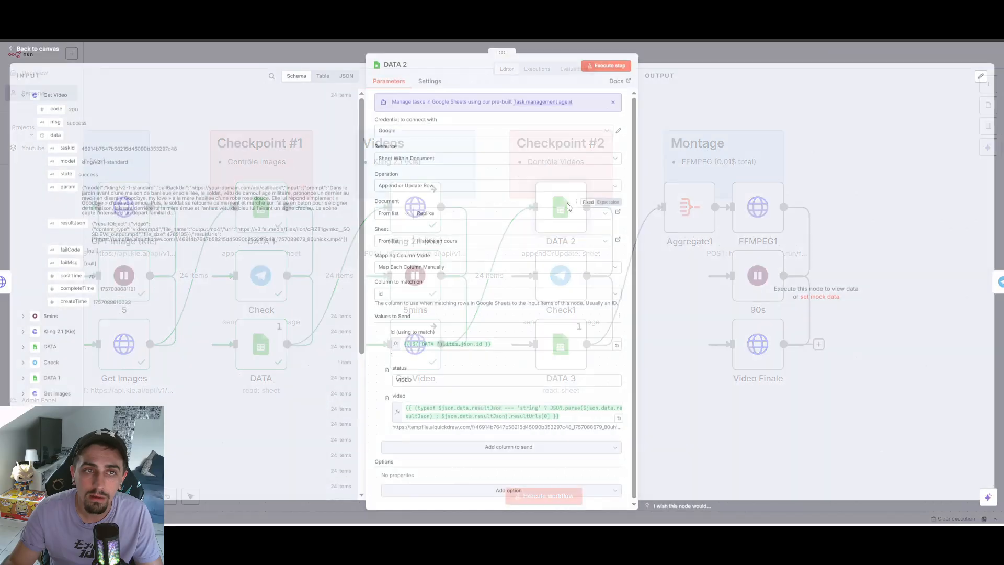
pyautogui.click(386, 11)
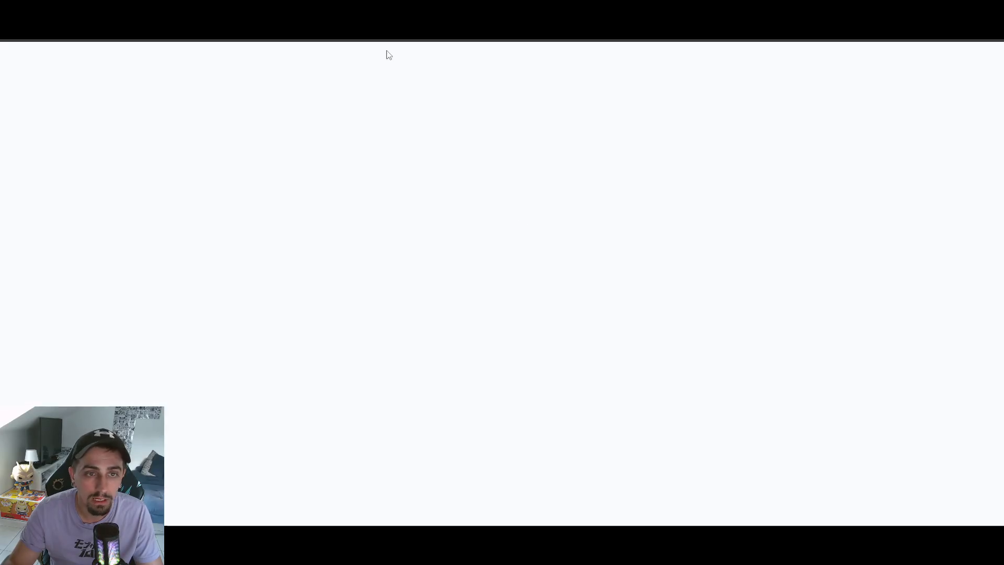
pyautogui.hscroll(-5, 287, 510)
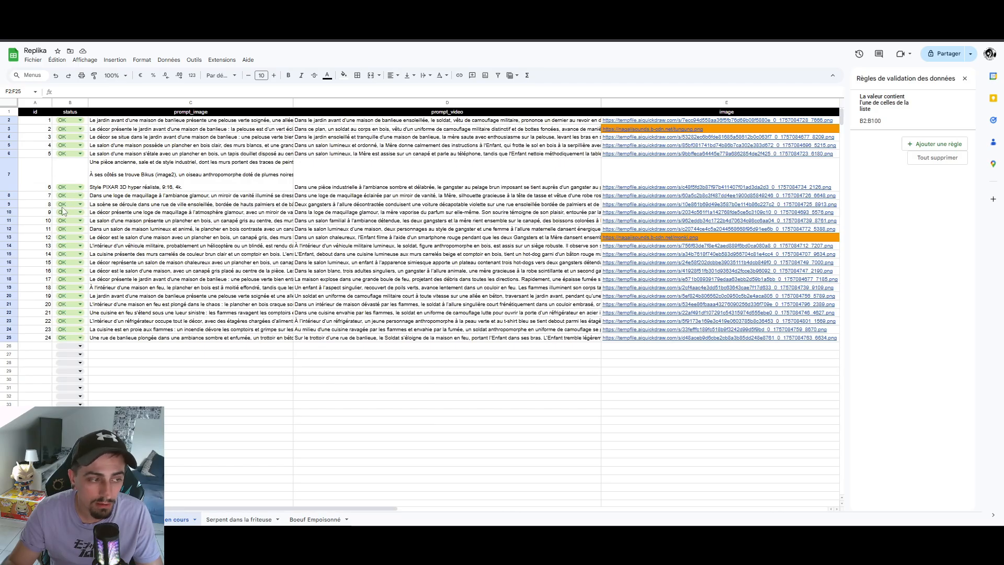
pyautogui.click(773, 13)
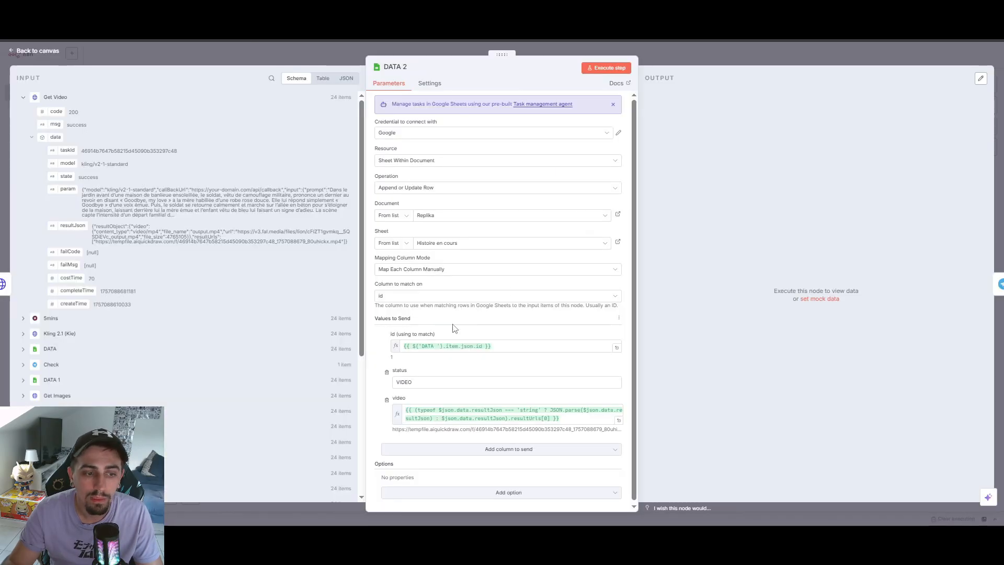
pyautogui.moveTo(494, 345); pyautogui.dragTo(396, 352)
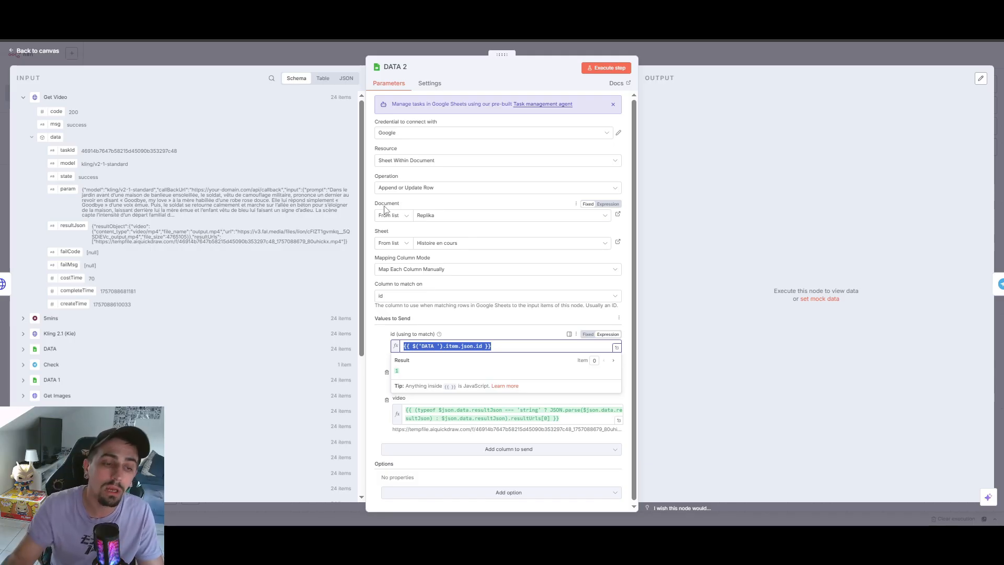
pyautogui.click(499, 330)
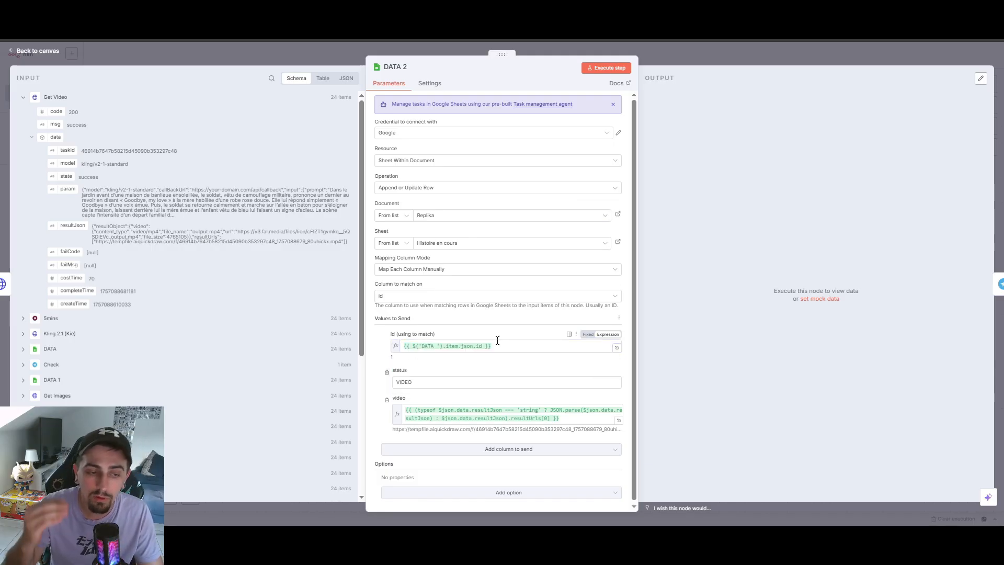
pyautogui.moveTo(502, 347); pyautogui.dragTo(396, 350)
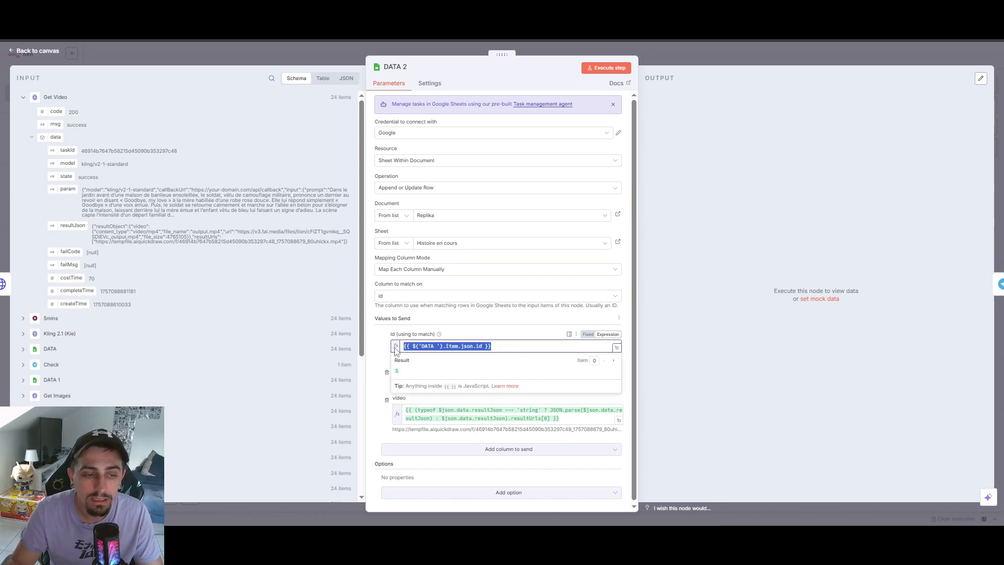
# Step: Execute the DATA 2 node to write the generated video links into the video column of the Replika sheet
pyautogui.click(552, 322)
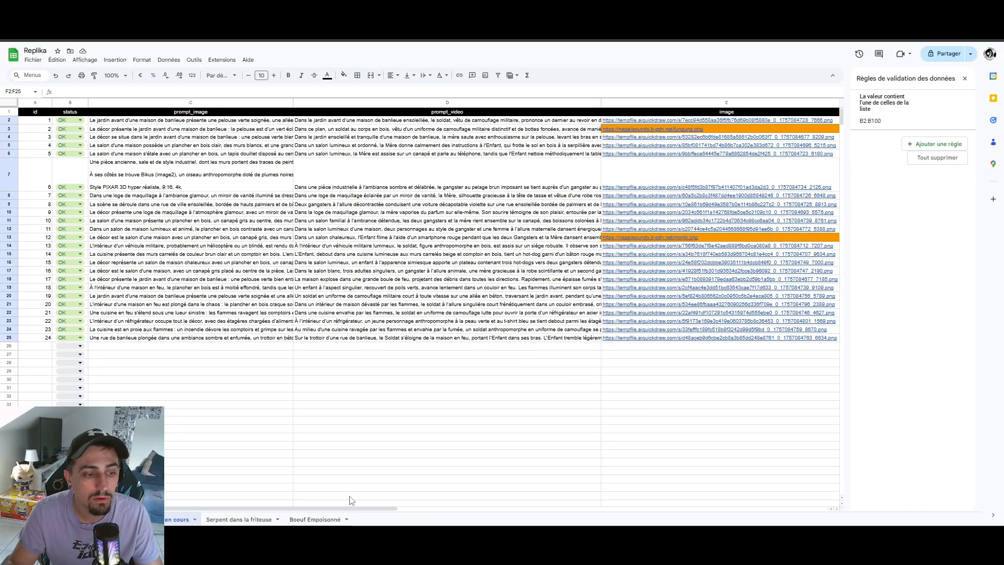
pyautogui.moveTo(372, 509); pyautogui.dragTo(533, 508)
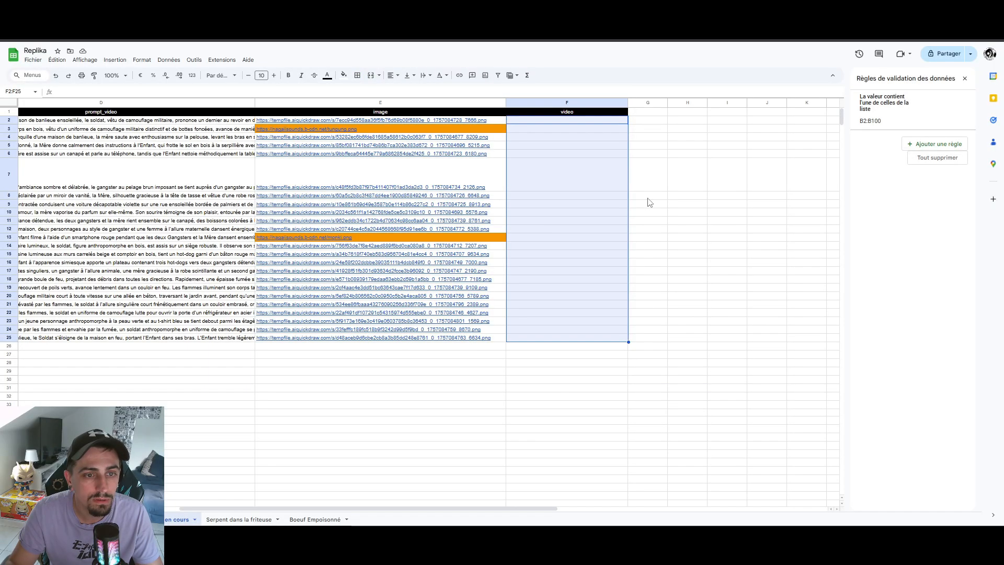
pyautogui.hotkey('ctrl', 'v')
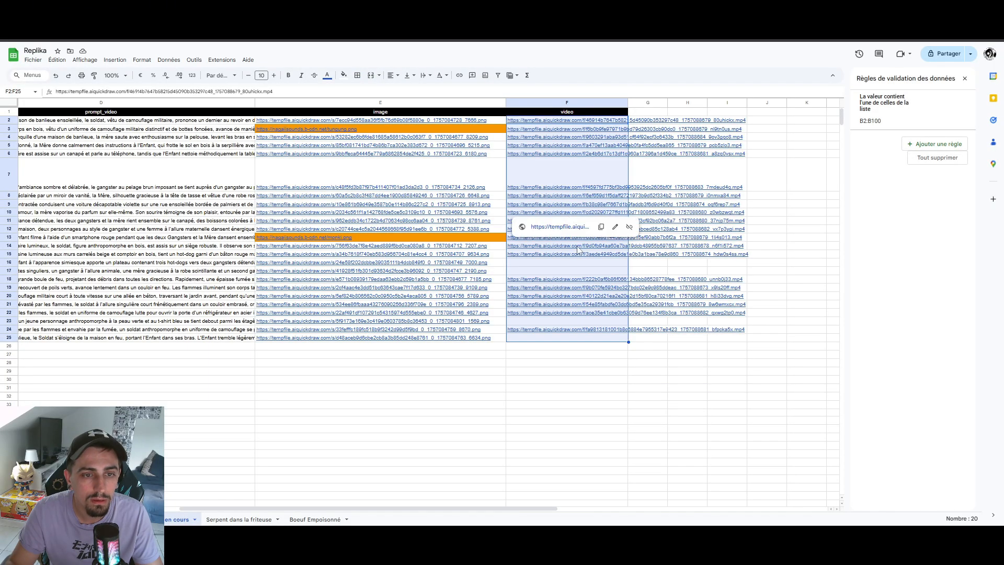
pyautogui.click(659, 383)
# Step: Inspect the video column of the Replika sheet for missing links, checking rows 16, 17, 23 and 25
pyautogui.click(618, 319)
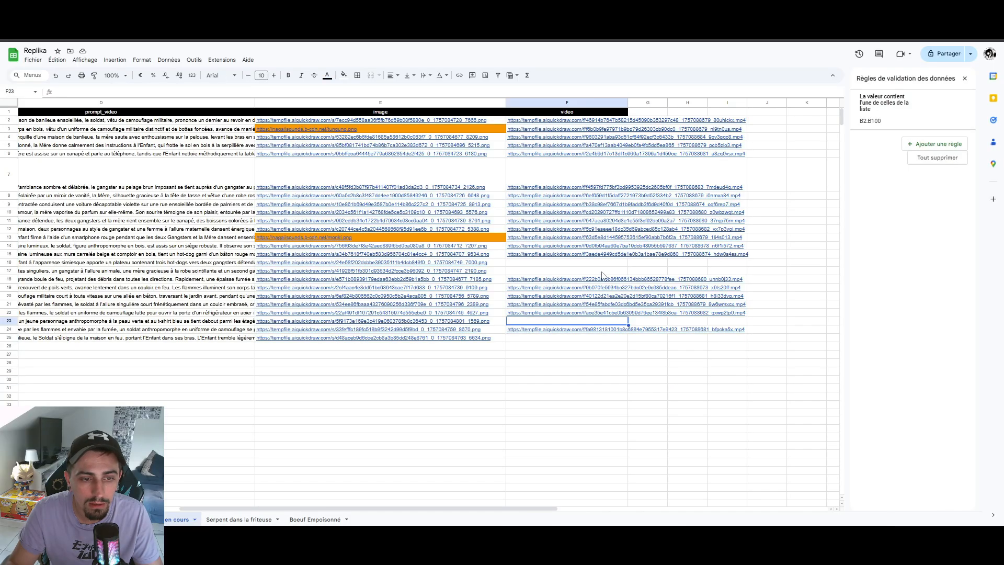
pyautogui.click(601, 270)
pyautogui.click(564, 179)
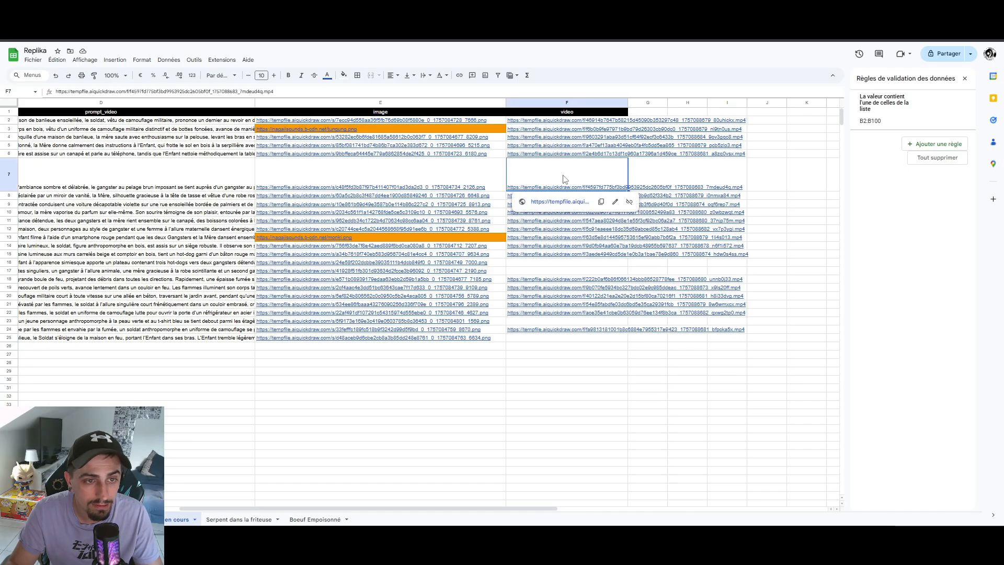
pyautogui.click(551, 339)
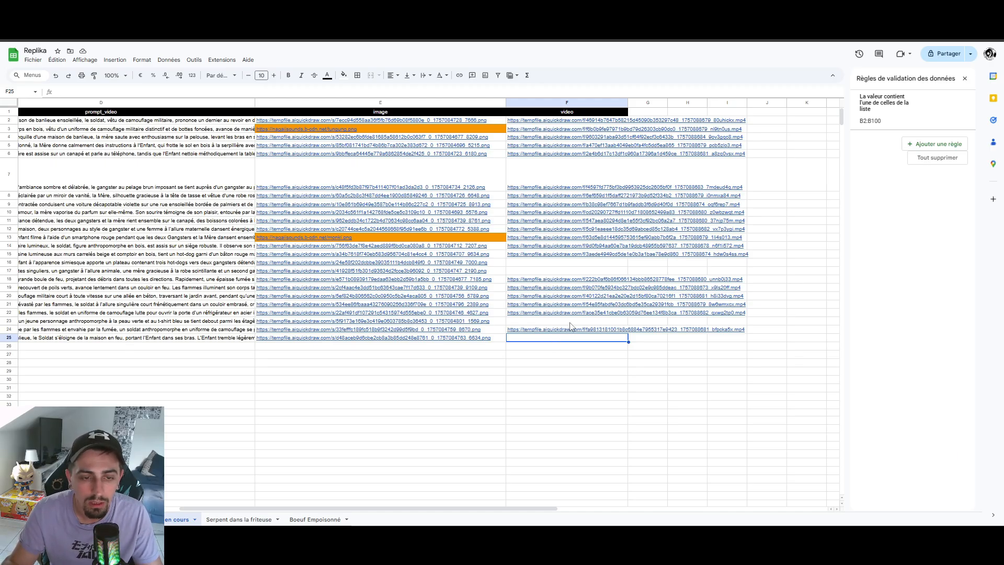
pyautogui.click(569, 322)
pyautogui.click(547, 271)
pyautogui.click(552, 263)
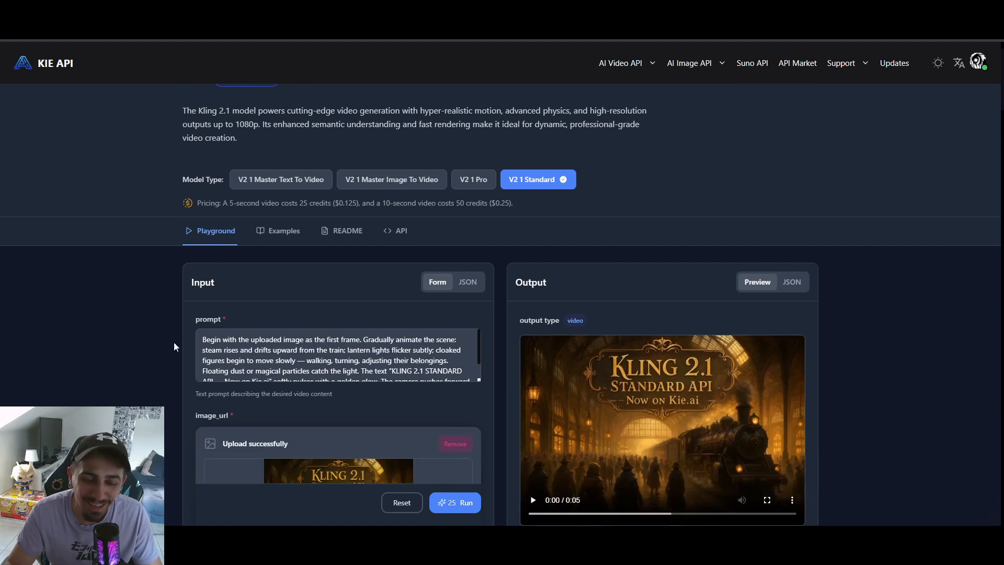
# Step: Remove the sample image from the Kling v2-1-standard playground on KIE API and review the prompt, duration and negative prompt fields
pyautogui.scroll(-2, 382, 387)
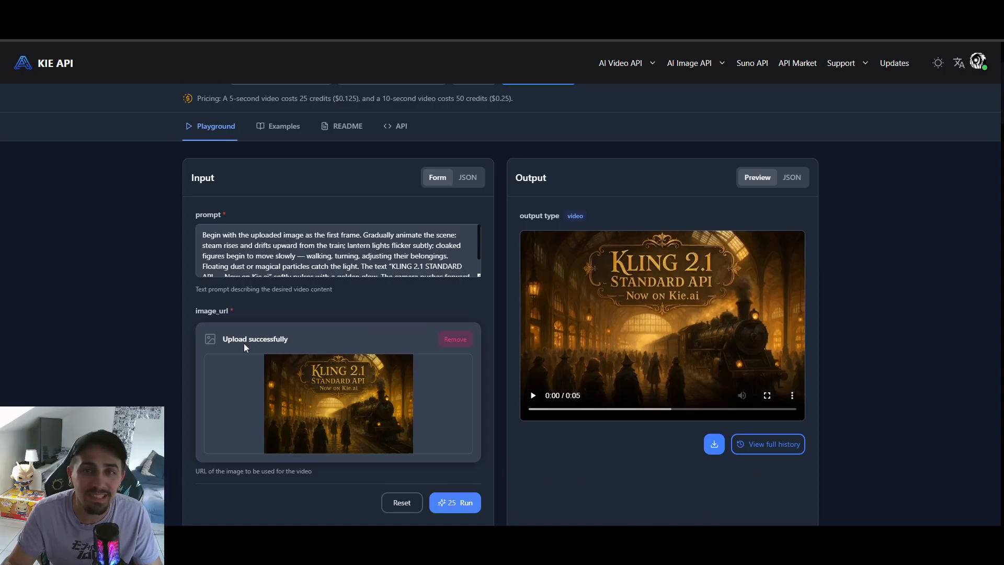
pyautogui.click(454, 340)
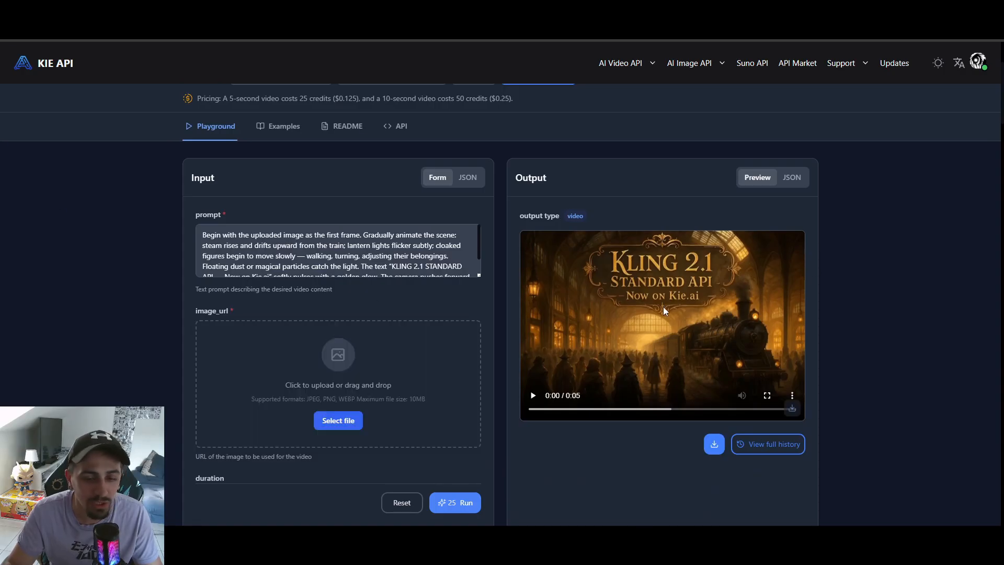
pyautogui.click(332, 248)
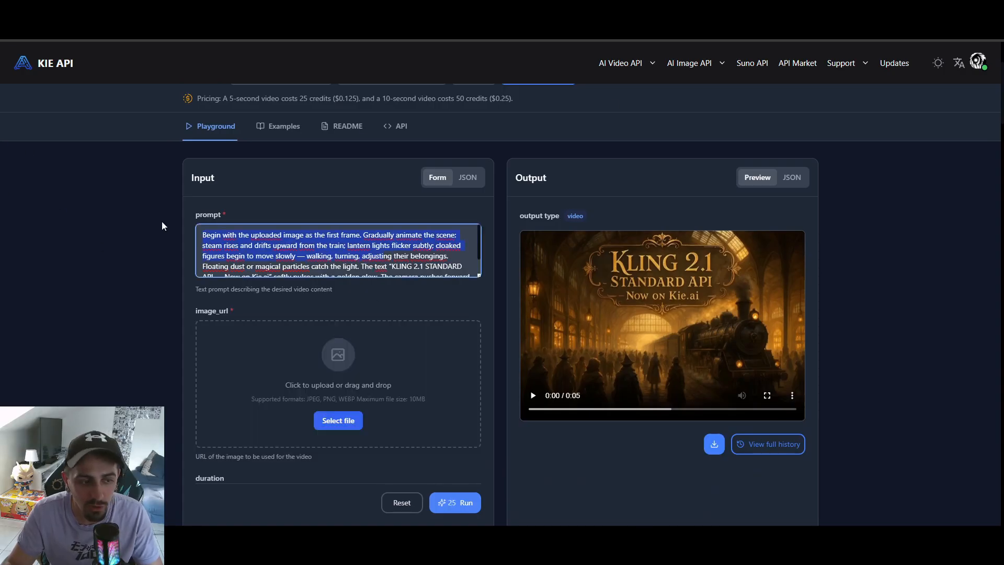
pyautogui.scroll(-4, 322, 330)
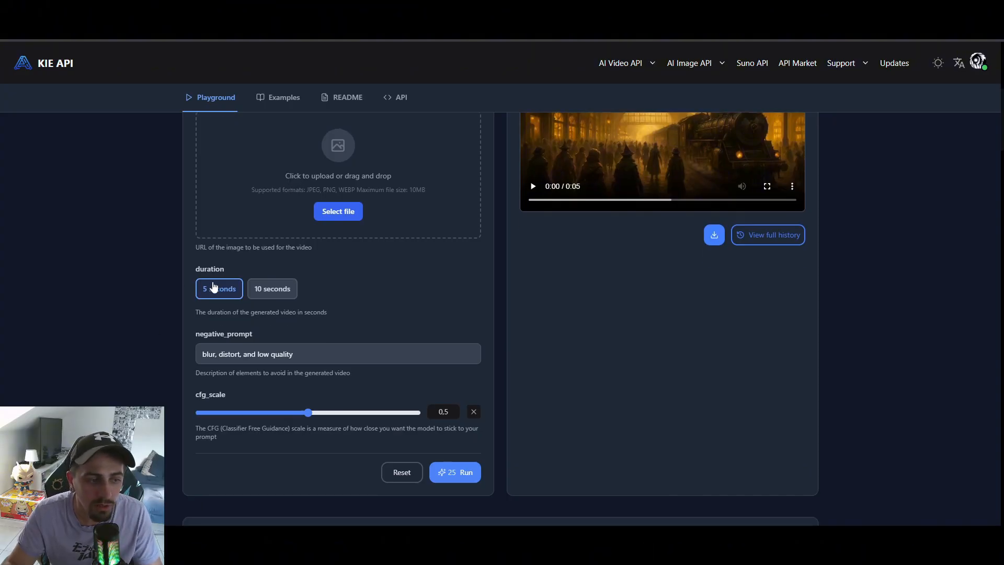
pyautogui.tripleClick(320, 355)
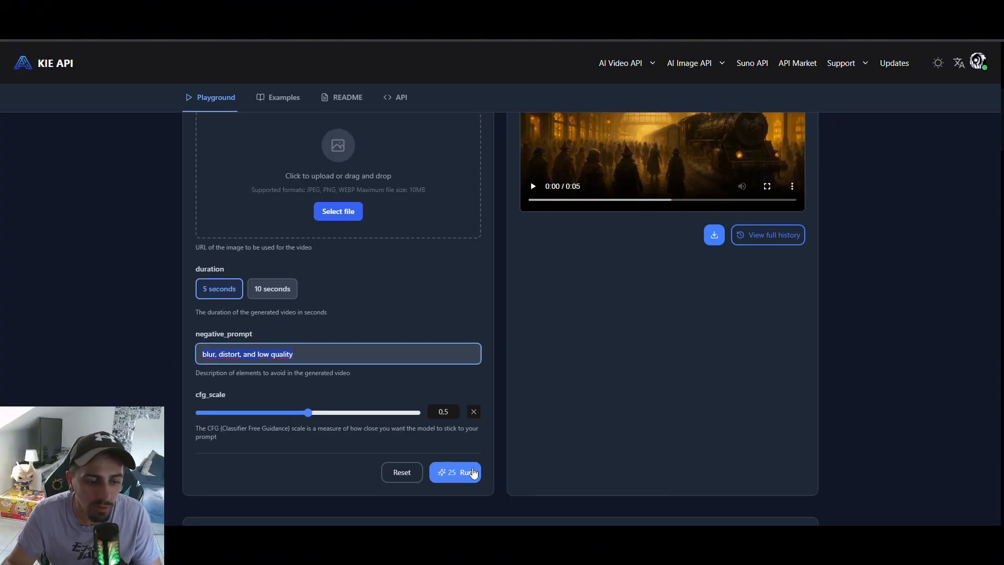
pyautogui.scroll(7, 345, 509)
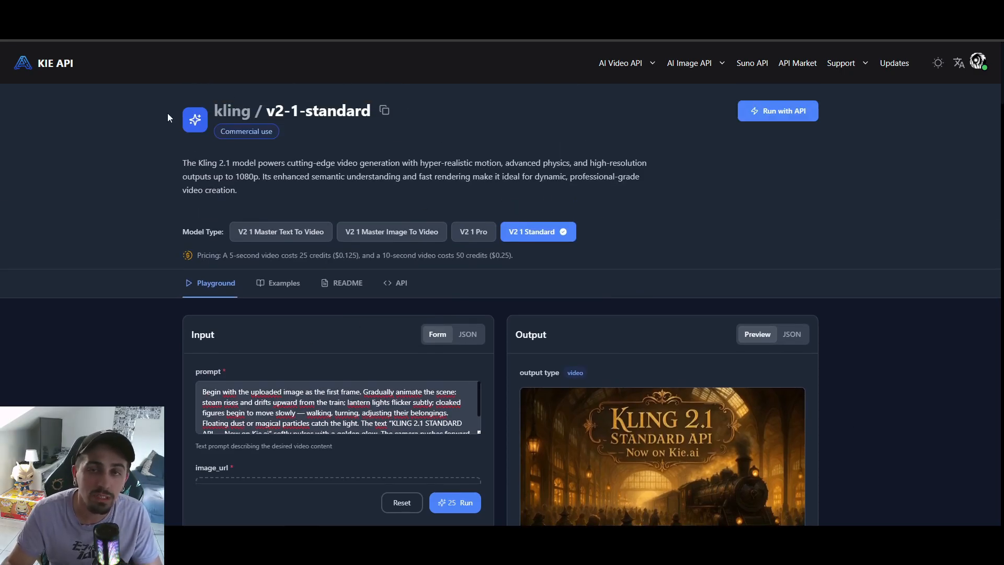
pyautogui.scroll(-1, 629, 393)
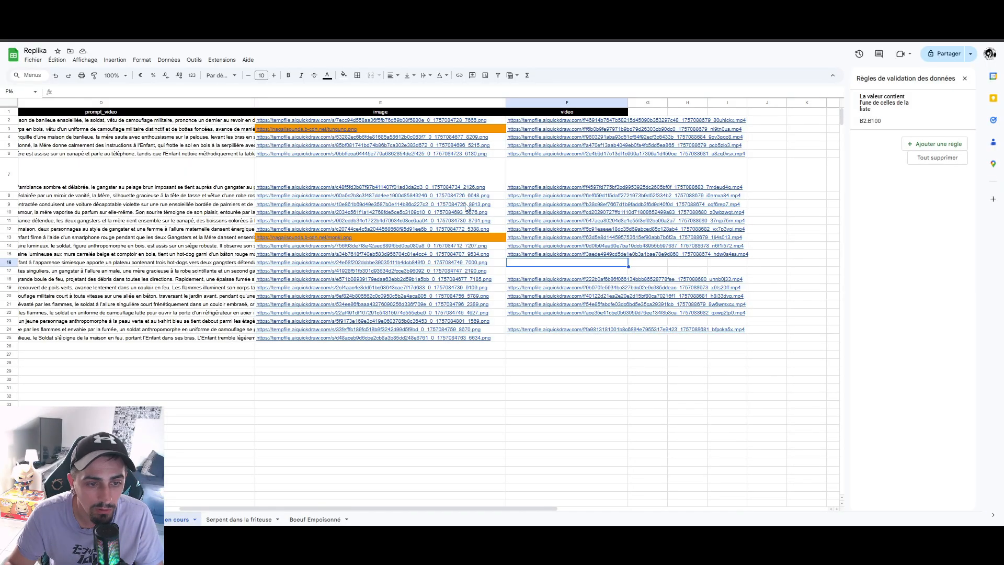
# Step: Open the image linked in row 16 of the Replika sheet and upload it as the playground's image_url input
pyautogui.click(447, 263)
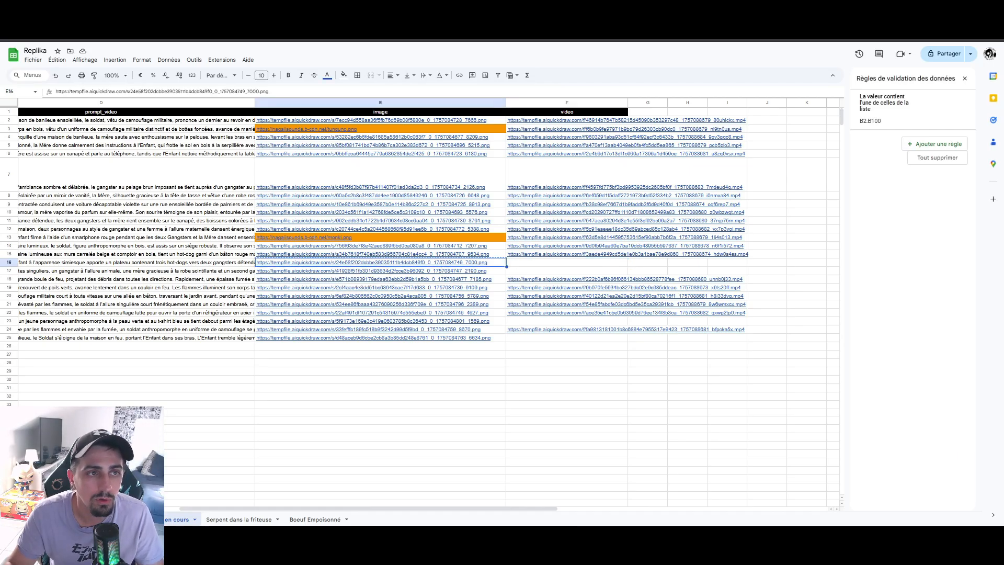
pyautogui.moveTo(467, 263)
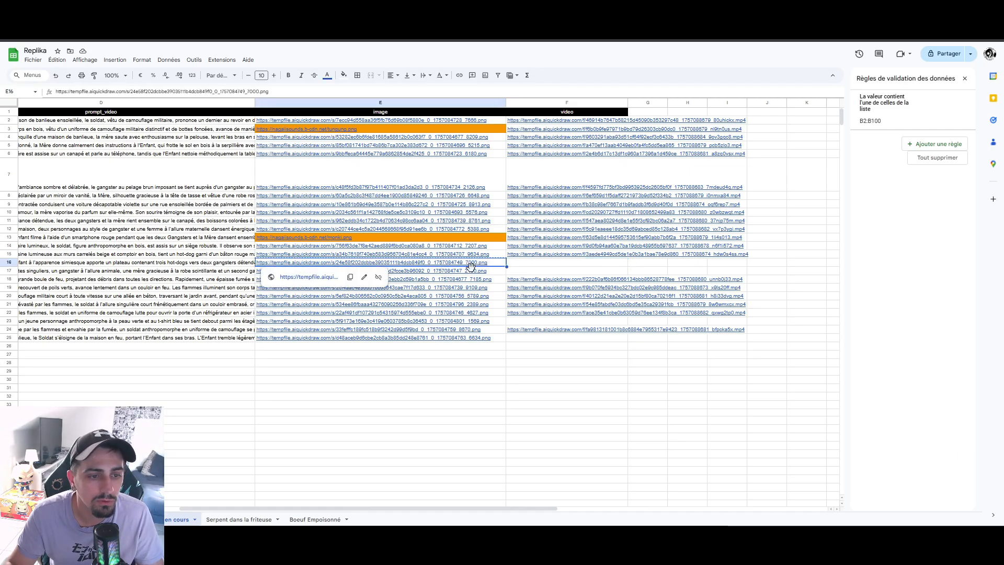
pyautogui.click(321, 280)
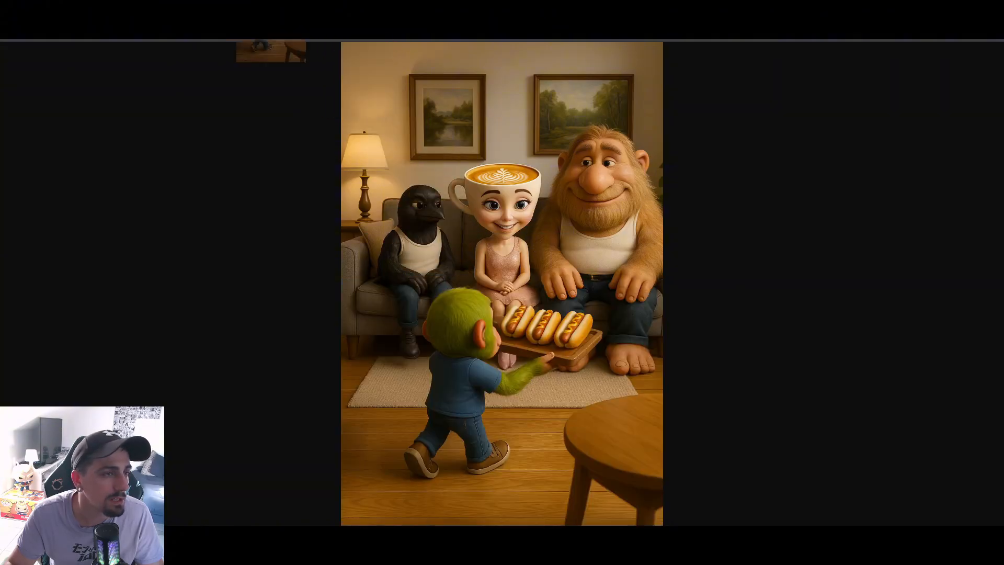
pyautogui.moveTo(279, 6); pyautogui.dragTo(349, 455)
pyautogui.scroll(-2, 349, 454)
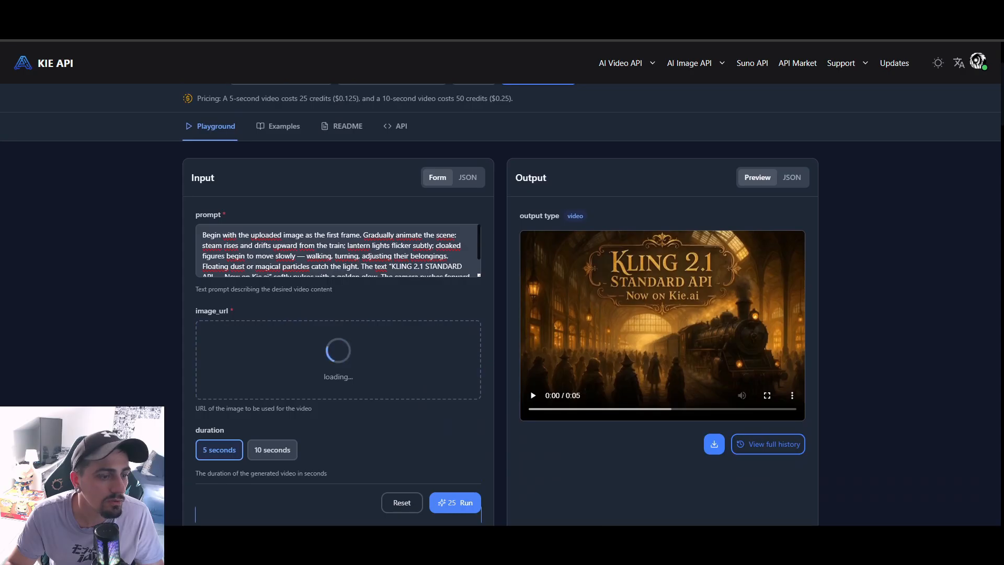
# Step: Replace the playground's sample prompt with the prompt_video text from row 16 of the Replika sheet
pyautogui.click(245, 5)
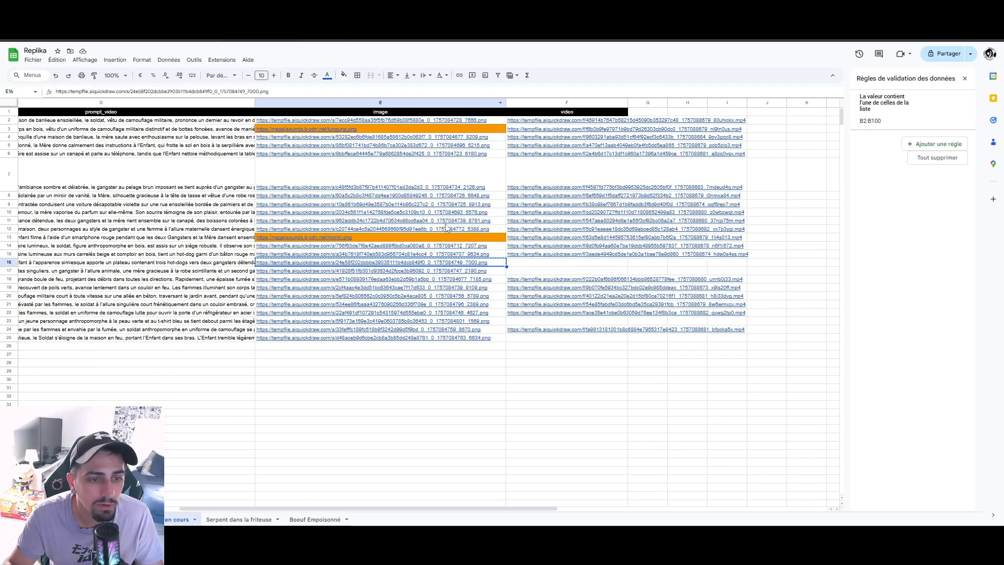
pyautogui.click(204, 265)
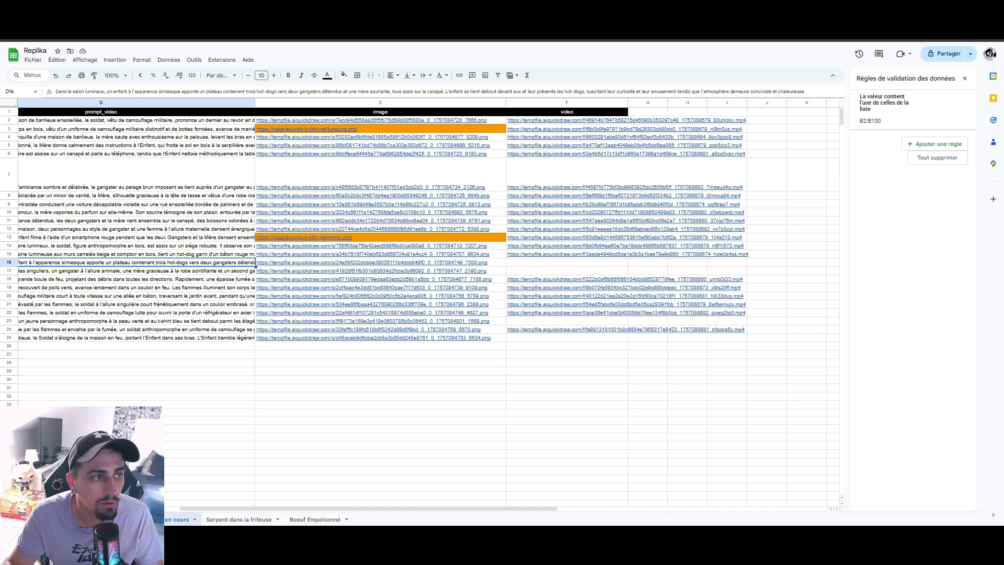
pyautogui.click(334, 5)
pyautogui.click(370, 256)
pyautogui.hotkey('ctrl', 'a')
pyautogui.write('Dans le salon lumineux, un enfant à l’apparence simiesque apporte un plateau contenant trois hot-dogs vers deux gangsters détendus et une mère souriante, tous assis sur le canapé. L’enfant se tient debout devant eux et leur présente les hot-dogs, suscitant leur curiosité et leur amusement tandis que l’atmosphère demeure conviviale et chaleureuse.')
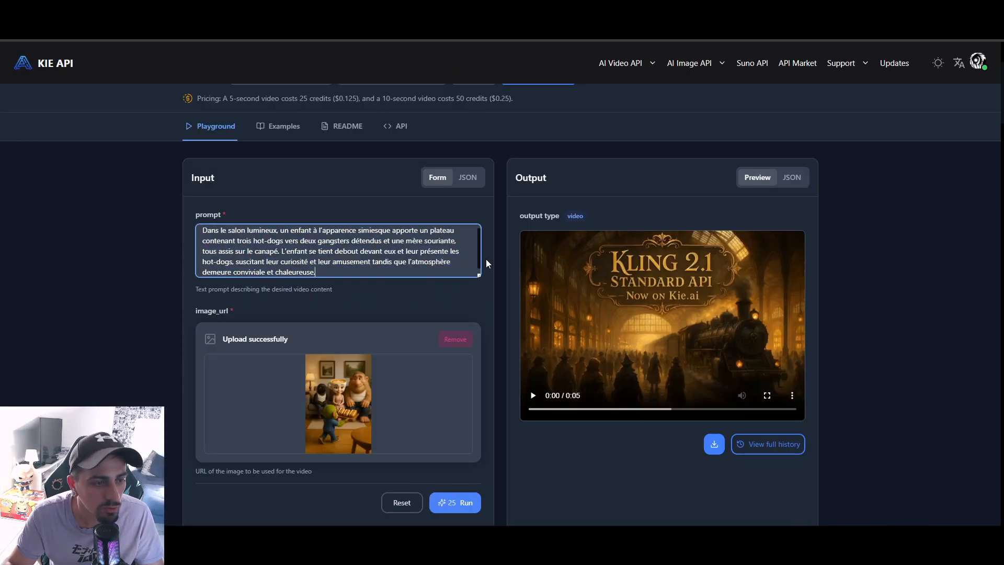
# Step: Run the Kling 2.1 Standard generation with a 5-second duration and check its progress
pyautogui.scroll(-3, 193, 337)
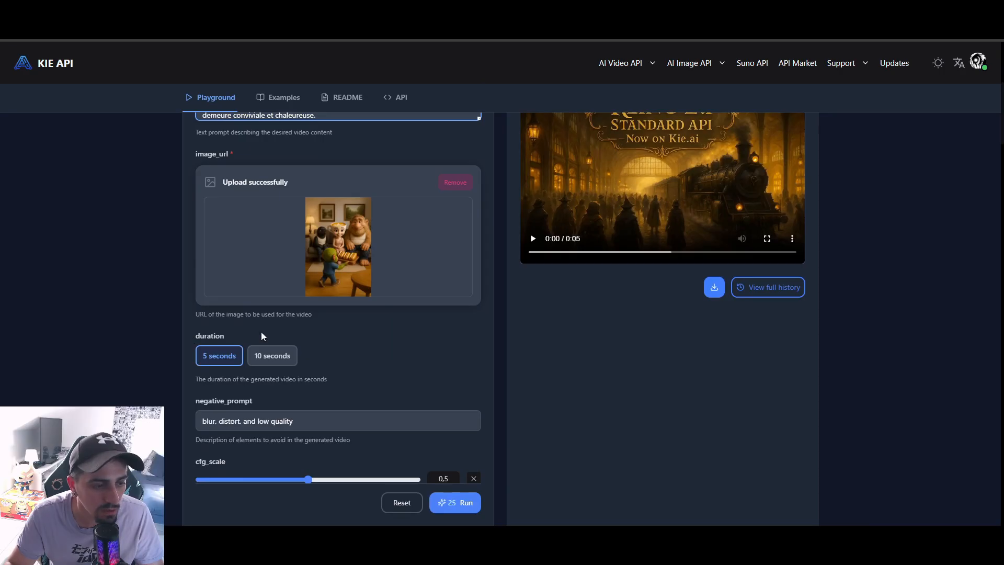
pyautogui.scroll(-1, 344, 403)
pyautogui.click(455, 502)
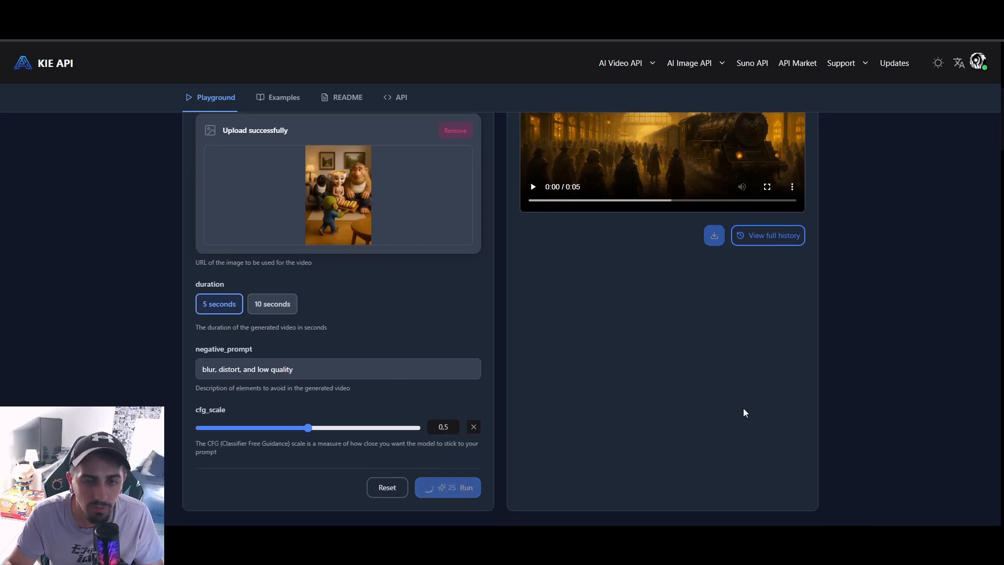
pyautogui.scroll(2, 774, 428)
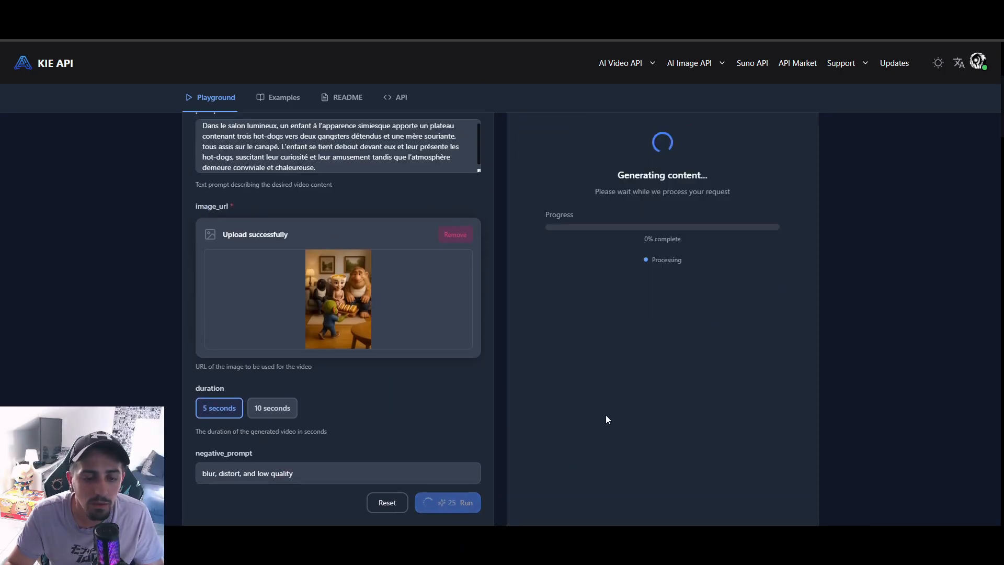
pyautogui.scroll(2, 607, 255)
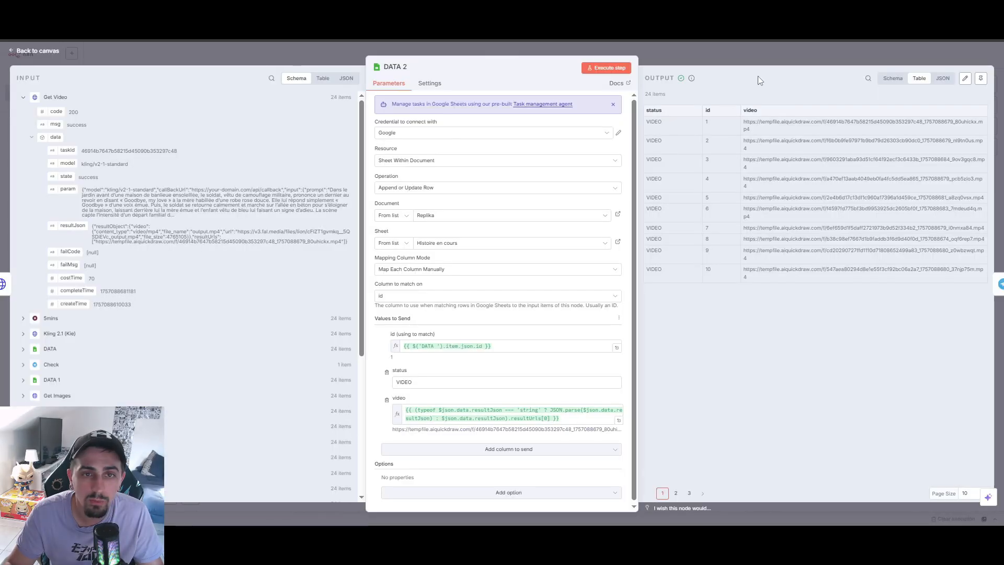
# Step: Close the DATA 2 node in n8n, execute the Check1 node on the canvas and switch to the Tung Cutting chat in Telegram
pyautogui.click(758, 55)
pyautogui.moveTo(570, 291)
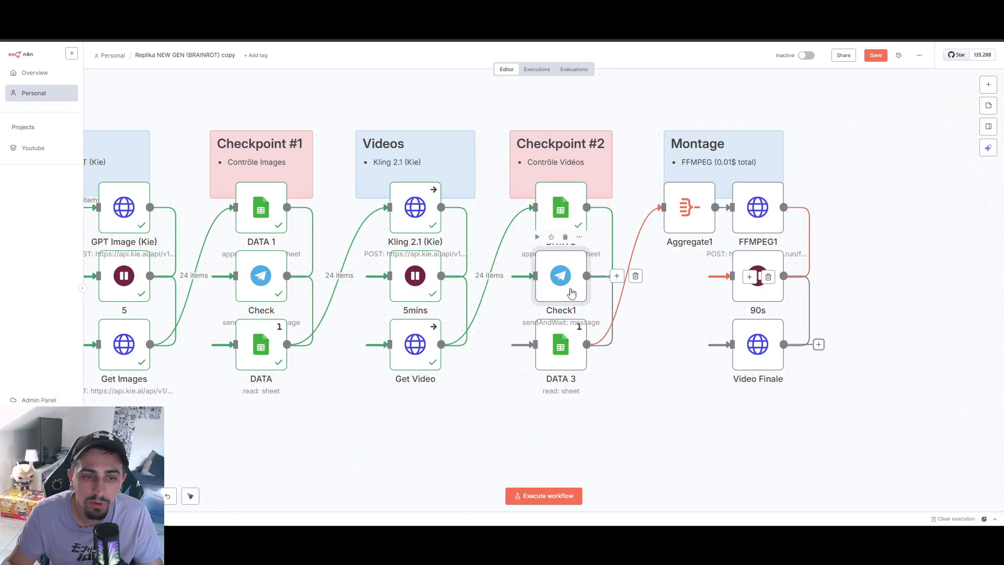
pyautogui.click(537, 238)
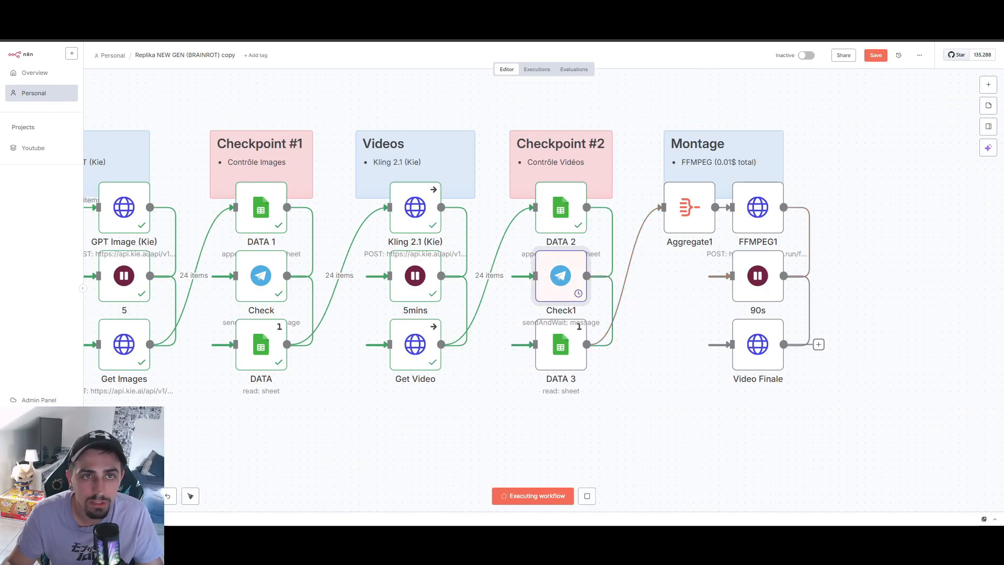
pyautogui.hotkey('alt', 'Tab')
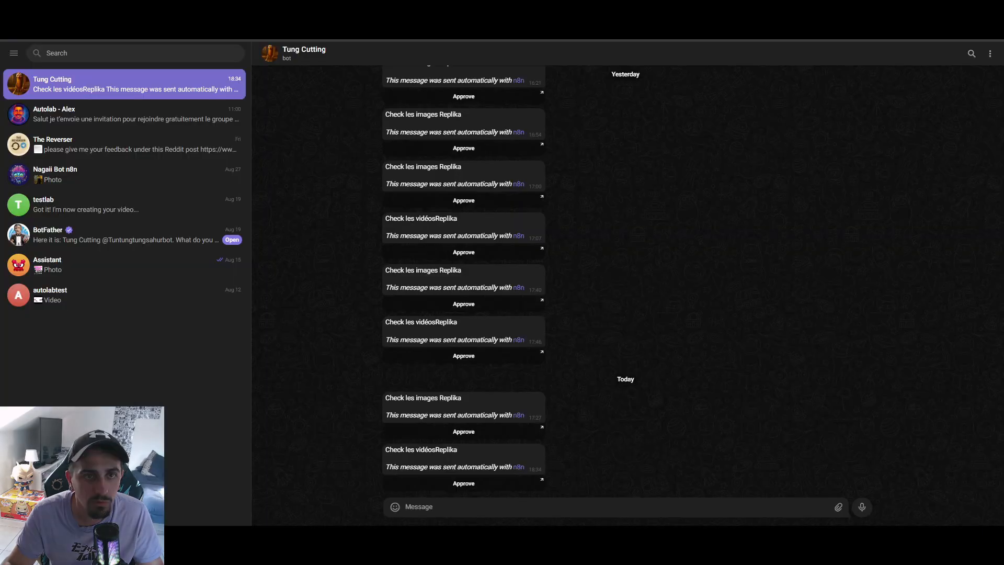
# Step: Review the latest video-check message in the Tung Cutting chat and inspect the video column of the Replika sheet
pyautogui.moveTo(471, 448); pyautogui.dragTo(380, 448)
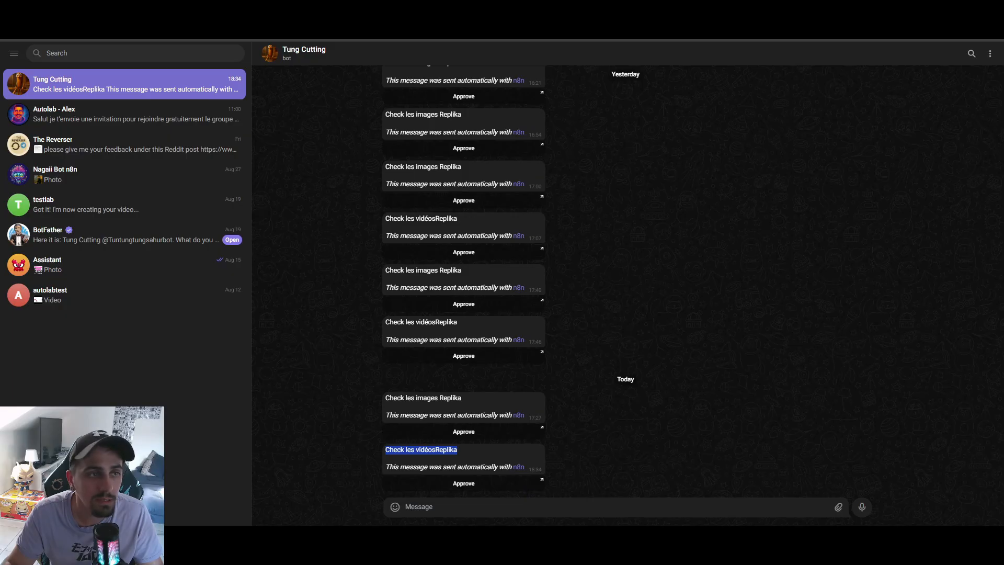
pyautogui.click(277, 10)
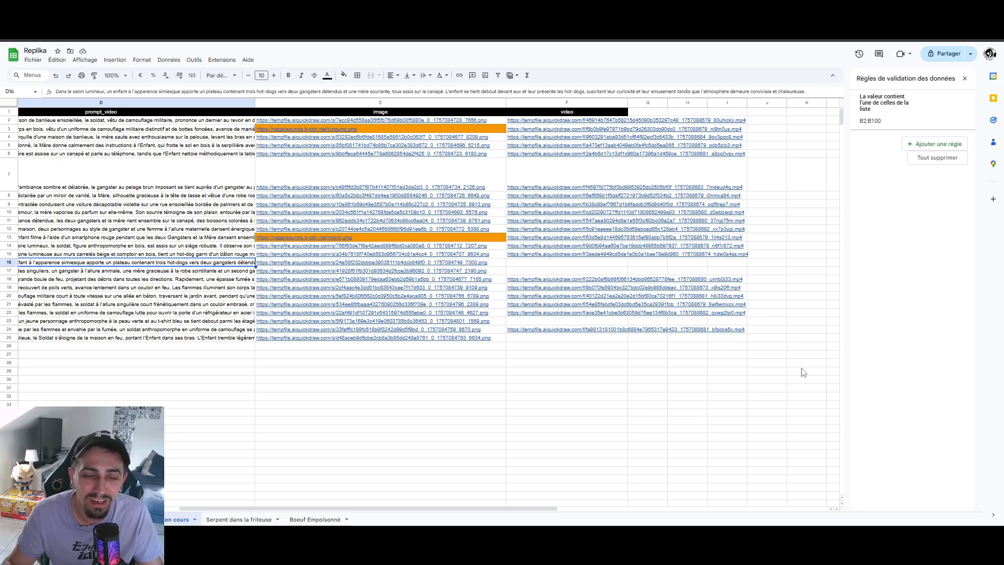
pyautogui.click(727, 404)
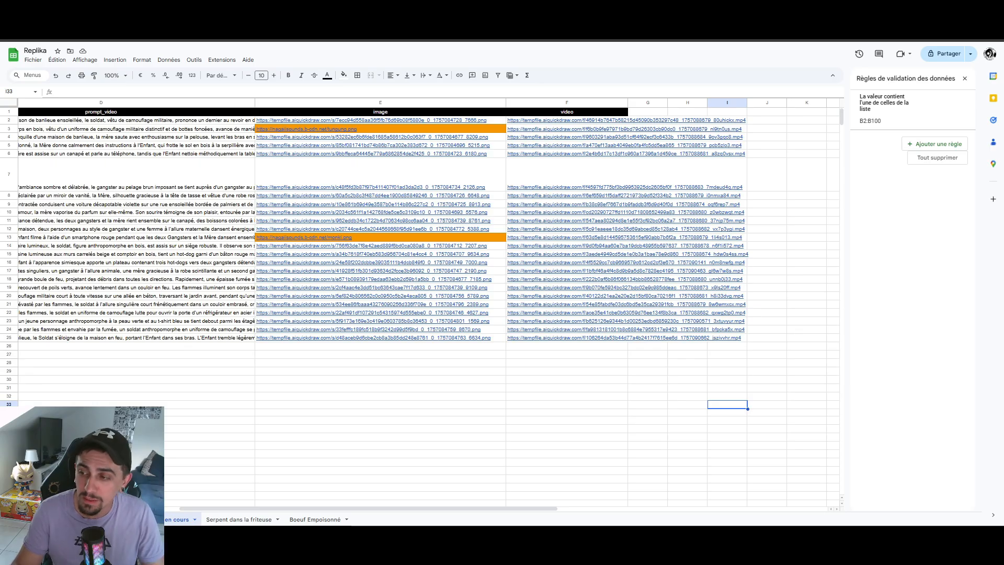
# Step: Approve the latest "Check les vidéosReplika" message in the Tung Cutting Telegram chat and return to the n8n workflow
pyautogui.click(418, 9)
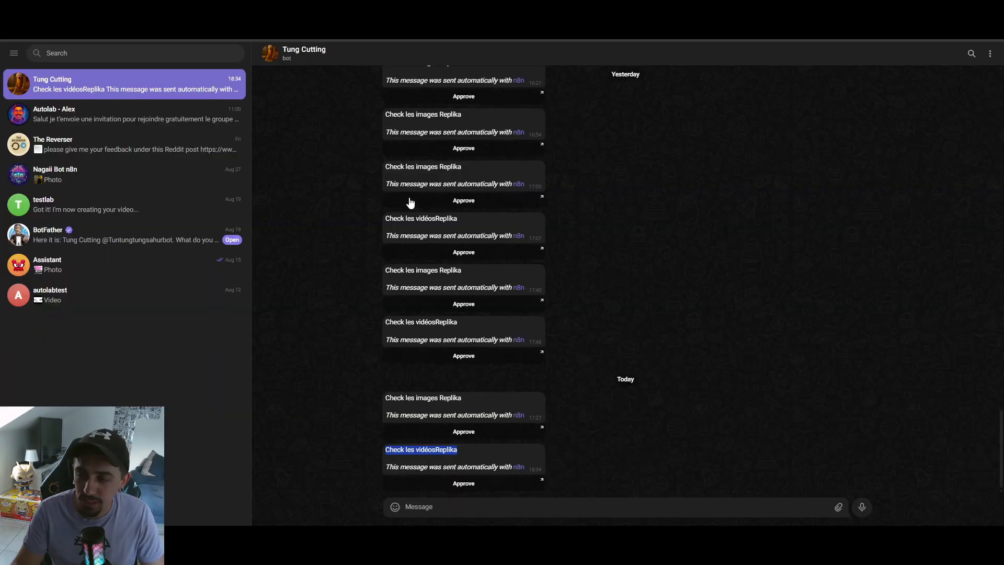
pyautogui.click(464, 483)
pyautogui.click(555, 330)
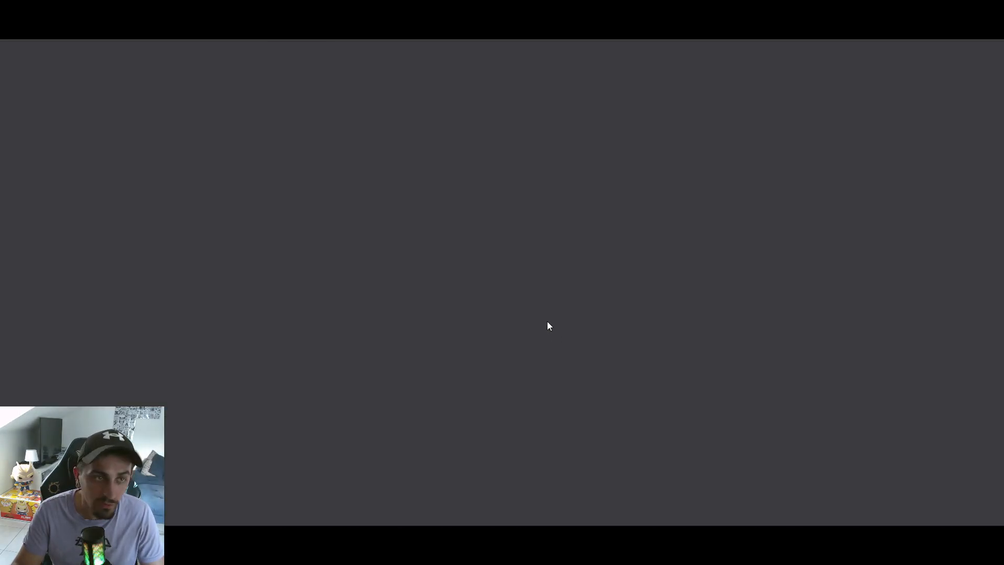
pyautogui.click(646, 10)
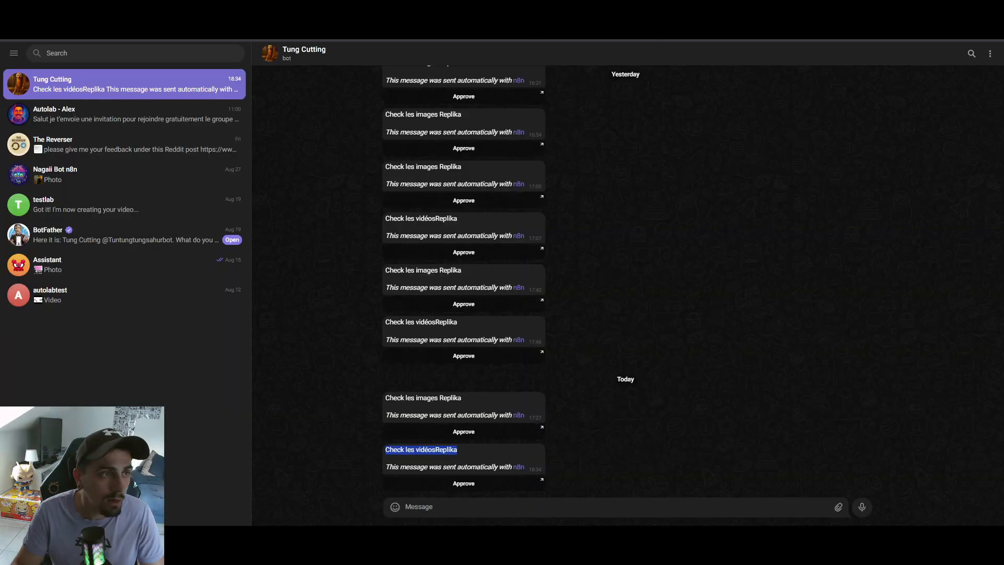
pyautogui.click(293, 9)
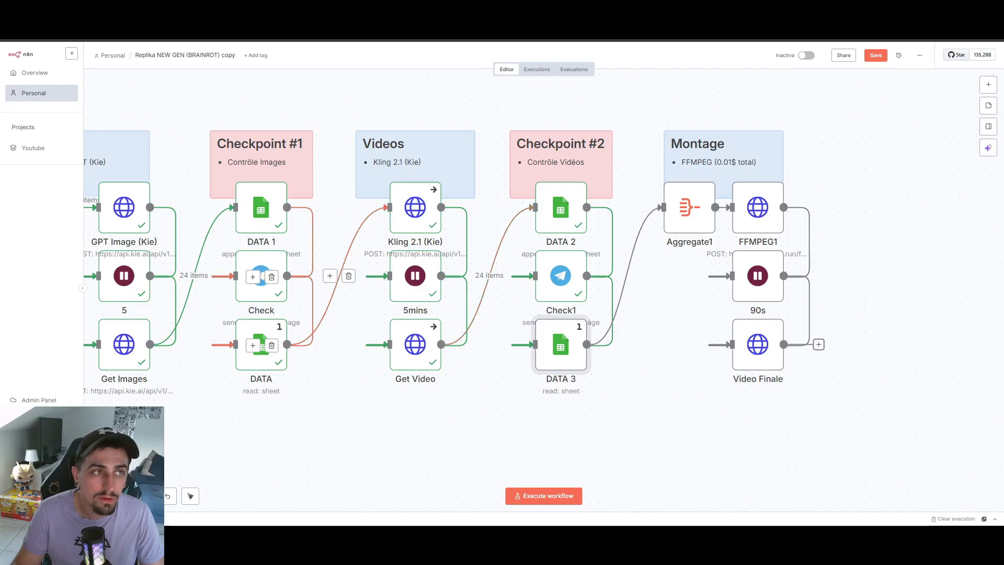
# Step: Check the video links in the Replika sheet and execute the DATA 3 node under Checkpoint #2 in n8n
pyautogui.click(575, 9)
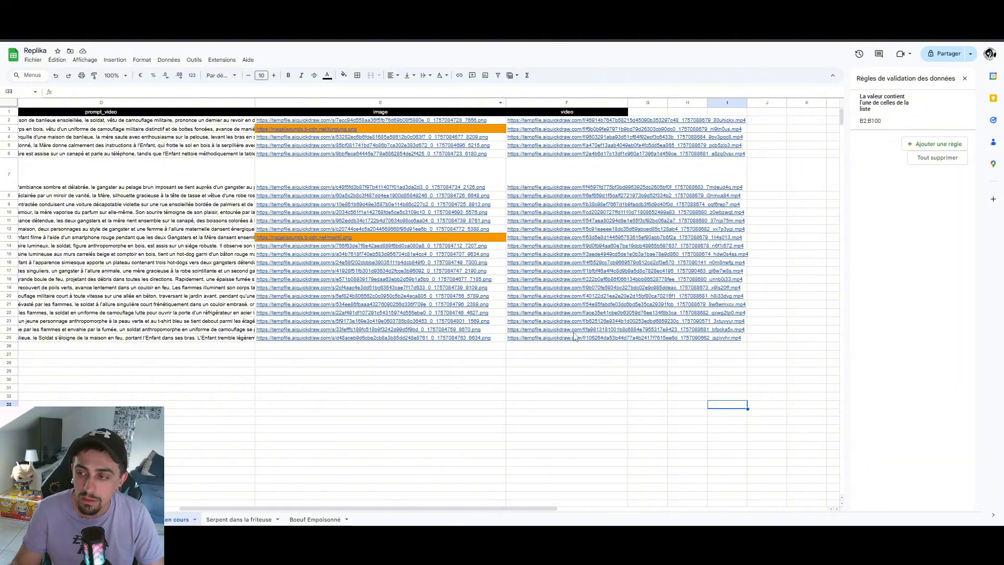
pyautogui.moveTo(522, 122)
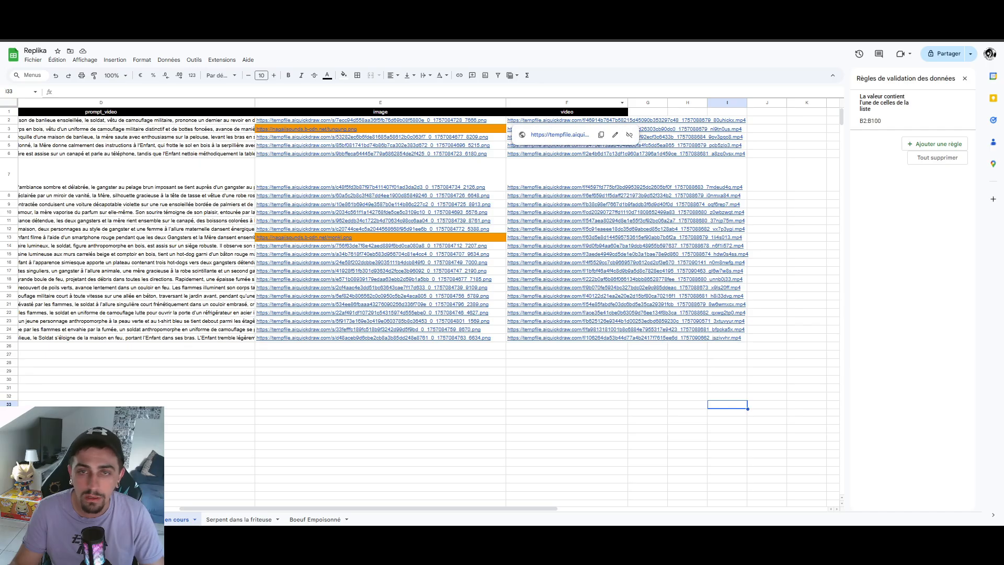
pyautogui.hotkey('ctrl', 'Tab')
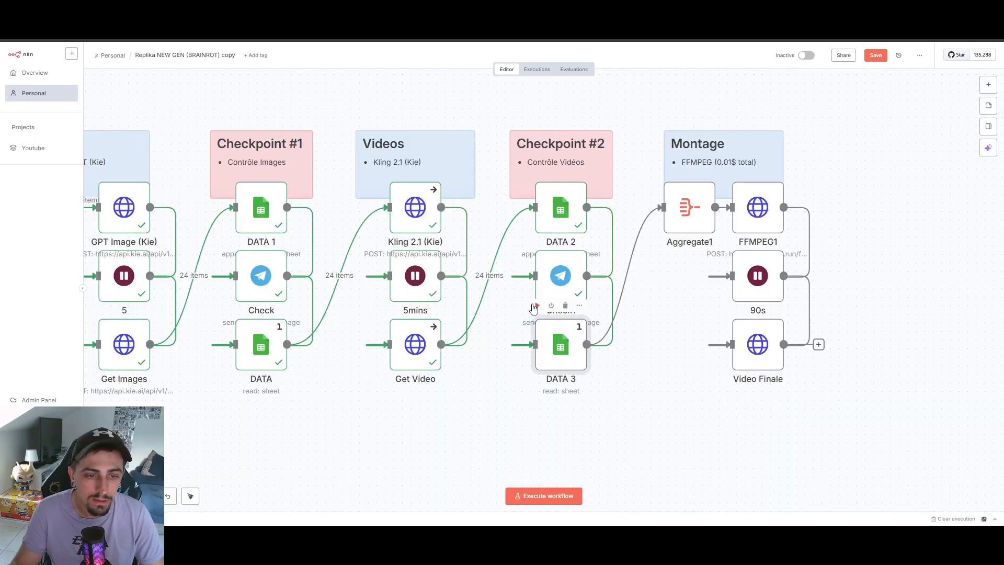
pyautogui.click(536, 304)
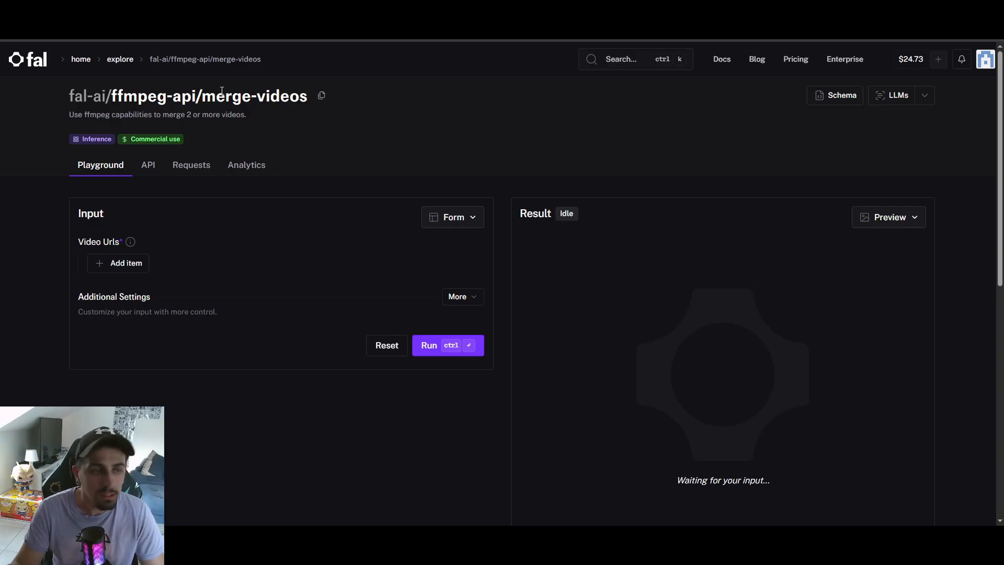
# Step: Review the request cost of fal-ai/ffmpeg-api/merge-videos on fal and return to the n8n workflow
pyautogui.scroll(-5, 761, 219)
pyautogui.moveTo(705, 299); pyautogui.dragTo(521, 300)
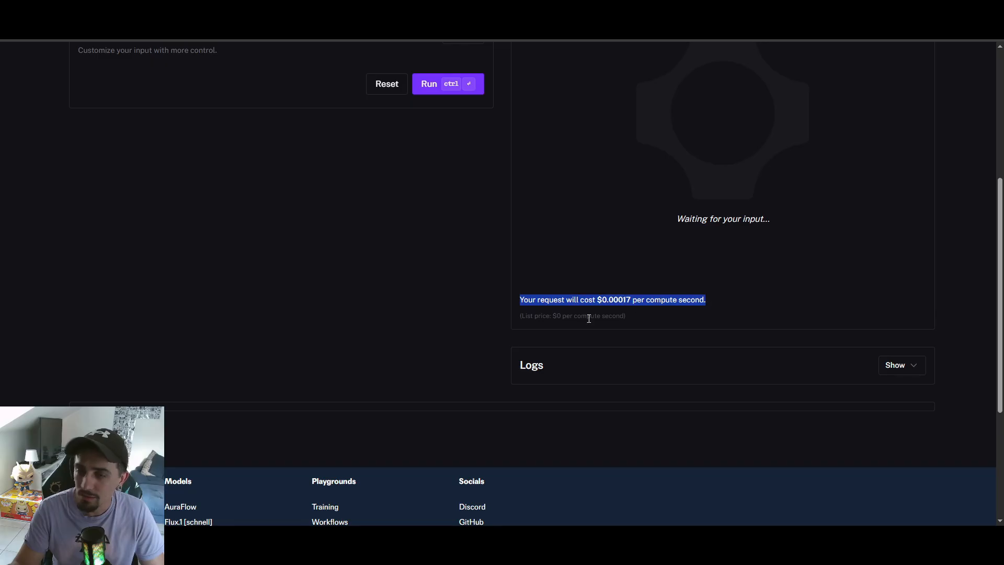
pyautogui.scroll(5, 739, 321)
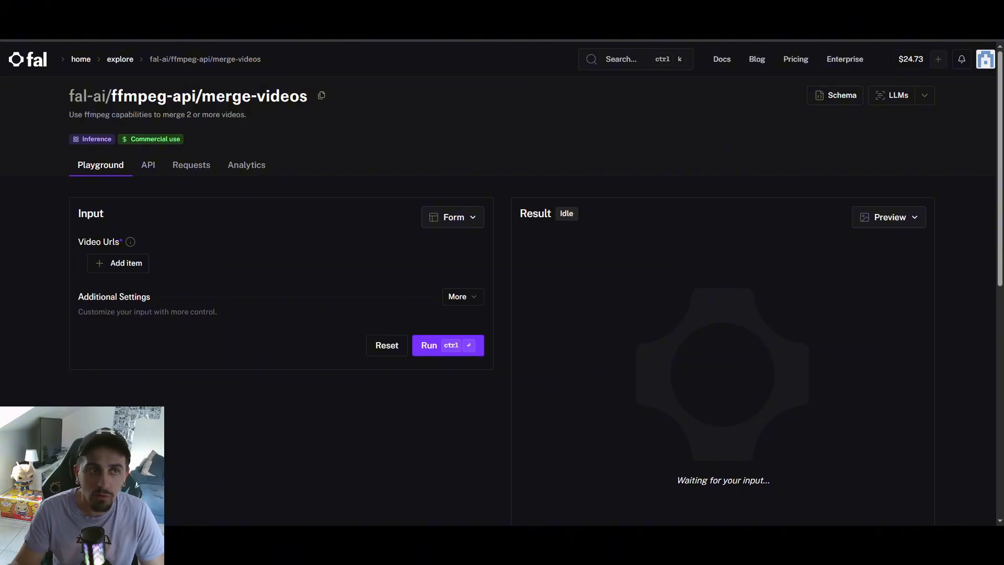
pyautogui.click(183, 11)
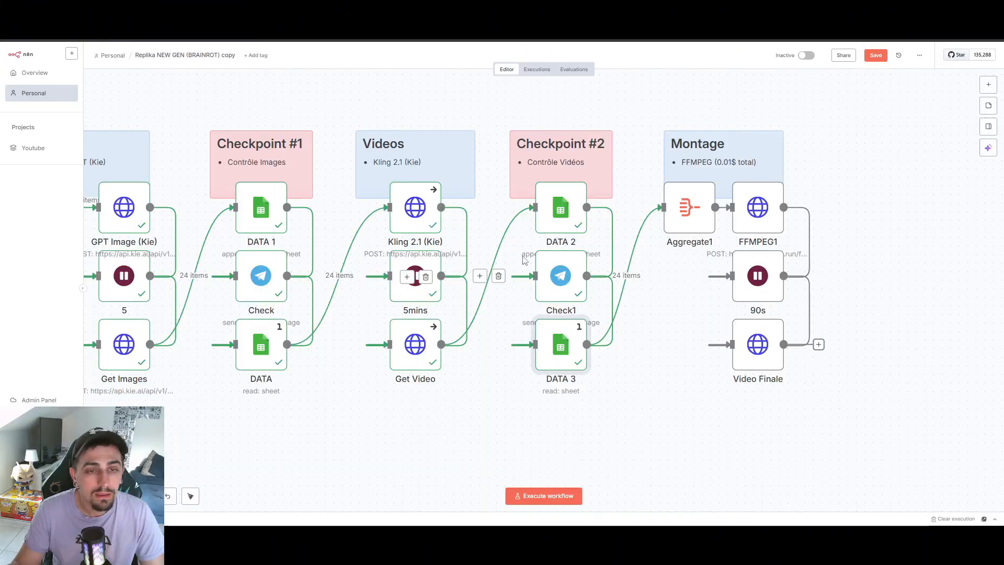
# Step: Execute the Aggregate1 node on the video field, show its output as a schema and return to the canvas
pyautogui.doubleClick(689, 207)
pyautogui.moveTo(322, 230); pyautogui.dragTo(69, 232)
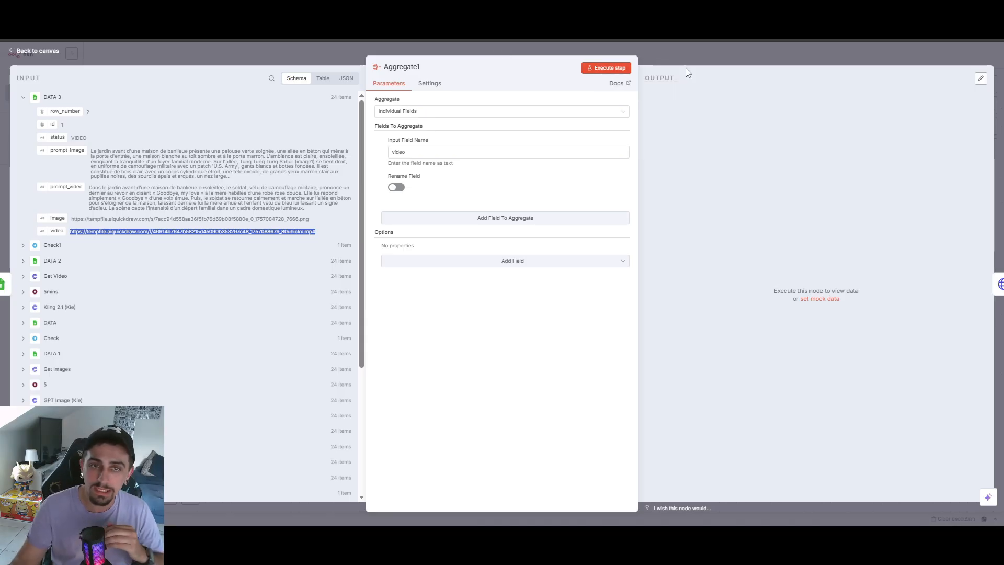
pyautogui.click(621, 72)
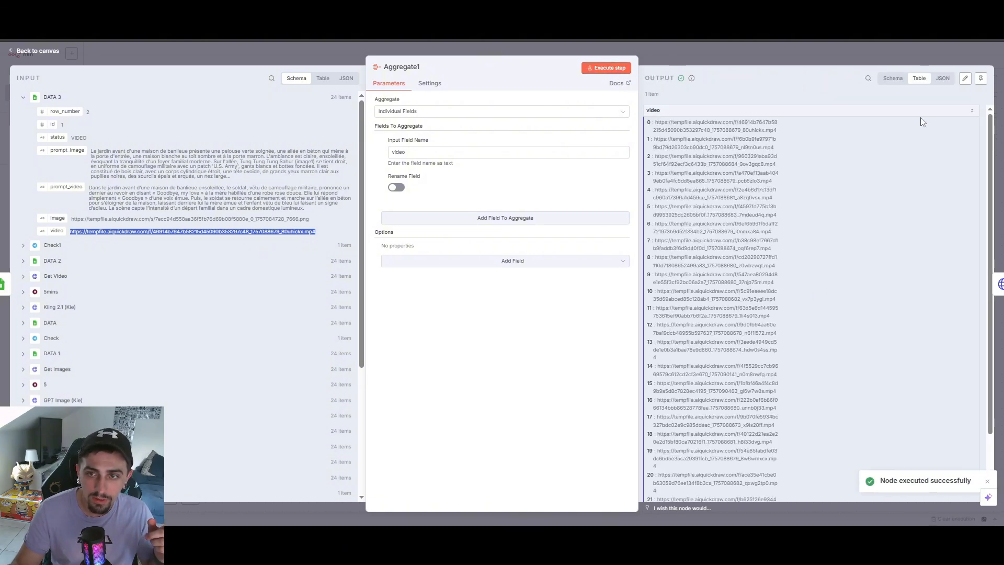
pyautogui.click(892, 78)
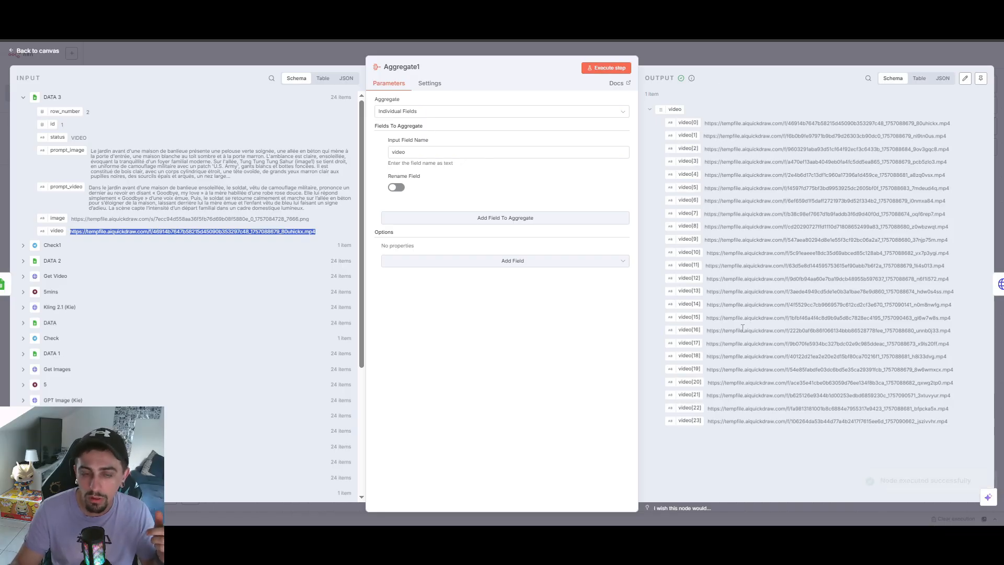
pyautogui.click(807, 61)
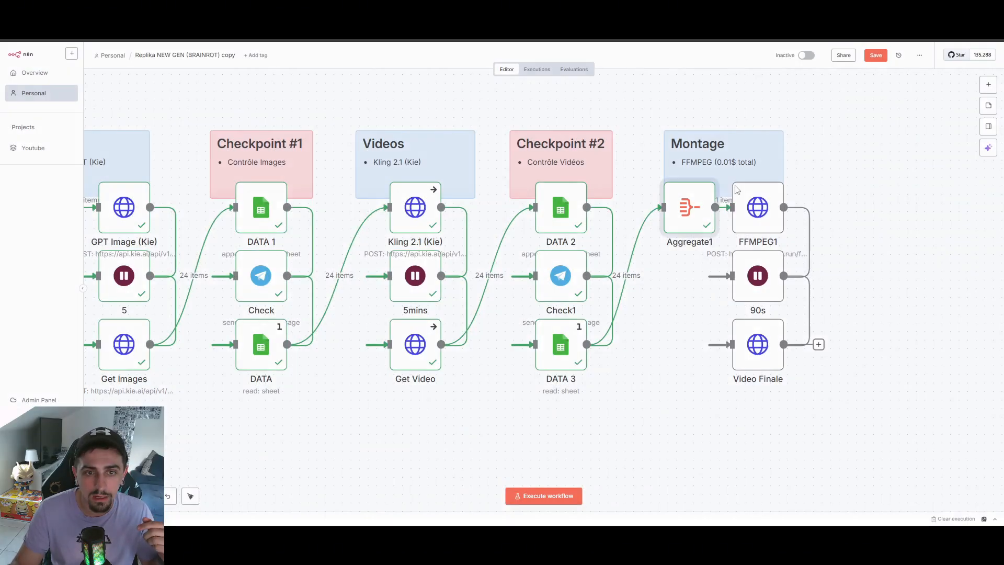
# Step: Open the FFMPEG1 node and compare its request settings with the fal merge-videos playground
pyautogui.doubleClick(760, 209)
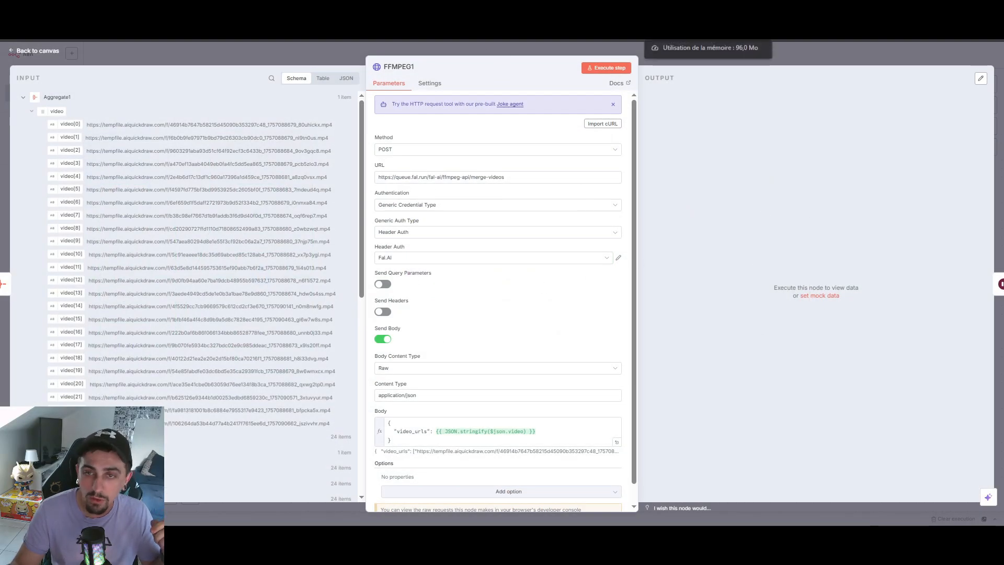
pyautogui.click(666, 11)
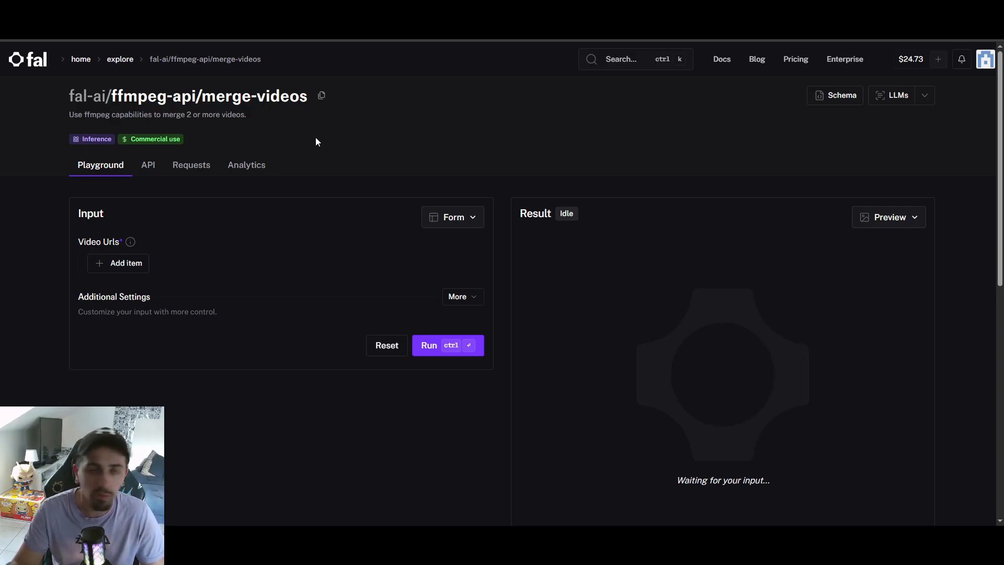
pyautogui.click(215, 24)
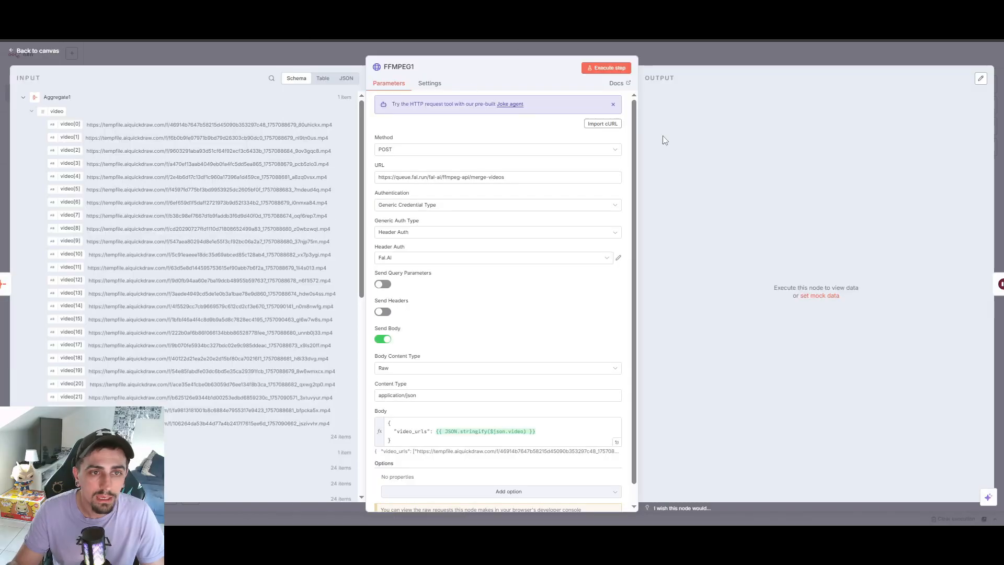
pyautogui.hotkey('ctrl', 'Tab')
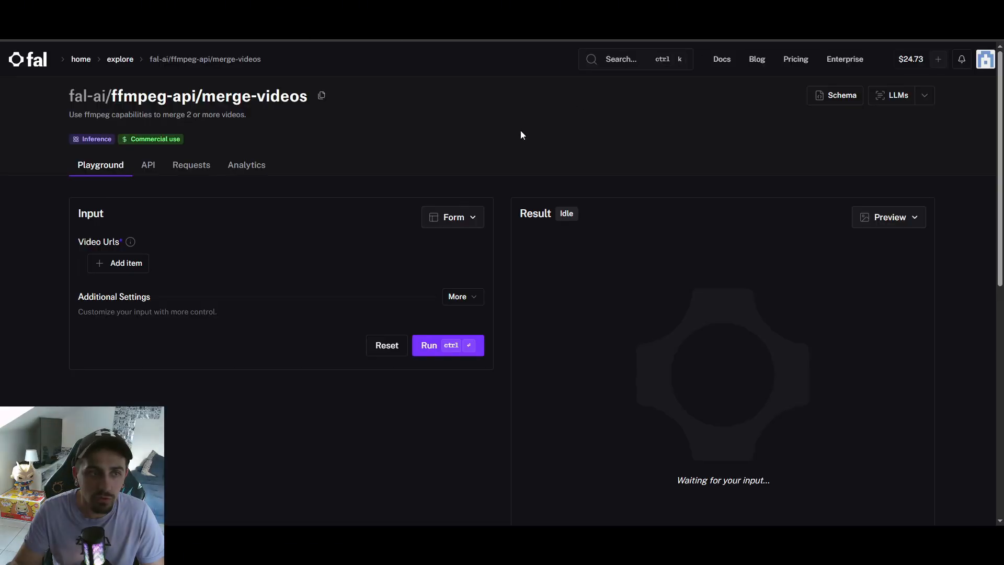
pyautogui.hotkey('ctrl', 'Tab')
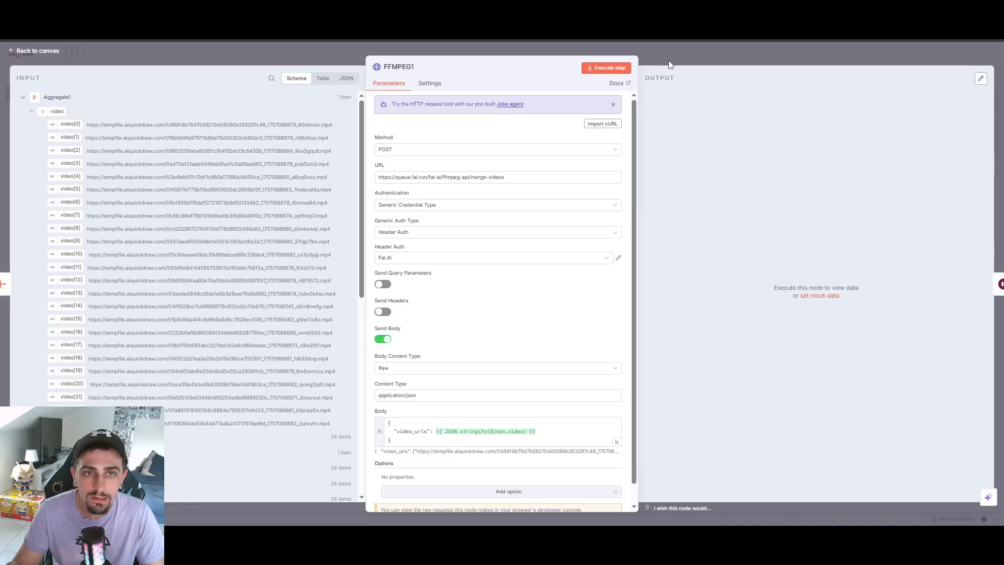
pyautogui.hotkey('ctrl', 'Tab')
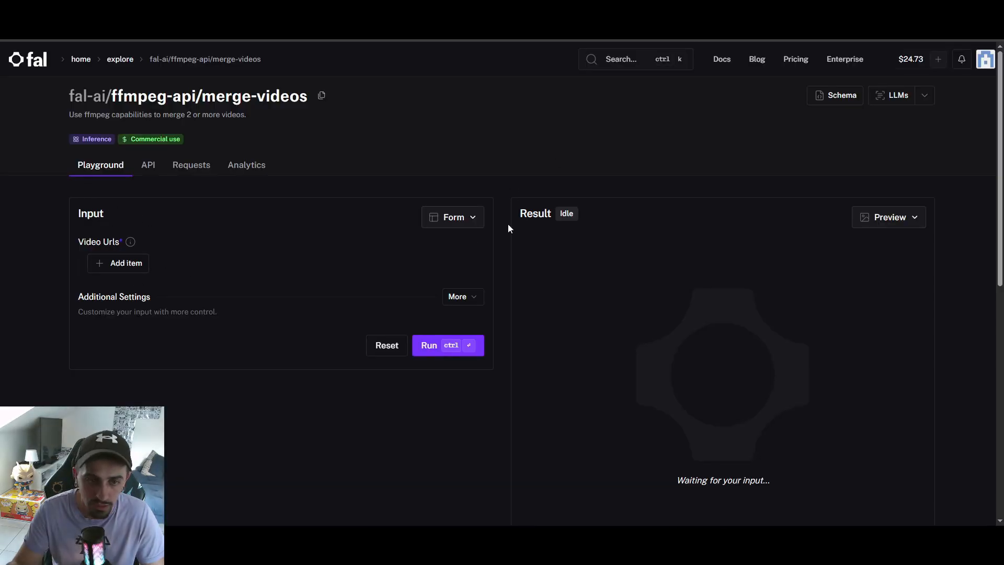
# Step: View the merge-videos playground input as JSON and switch it back to the Form view
pyautogui.click(449, 217)
pyautogui.click(437, 274)
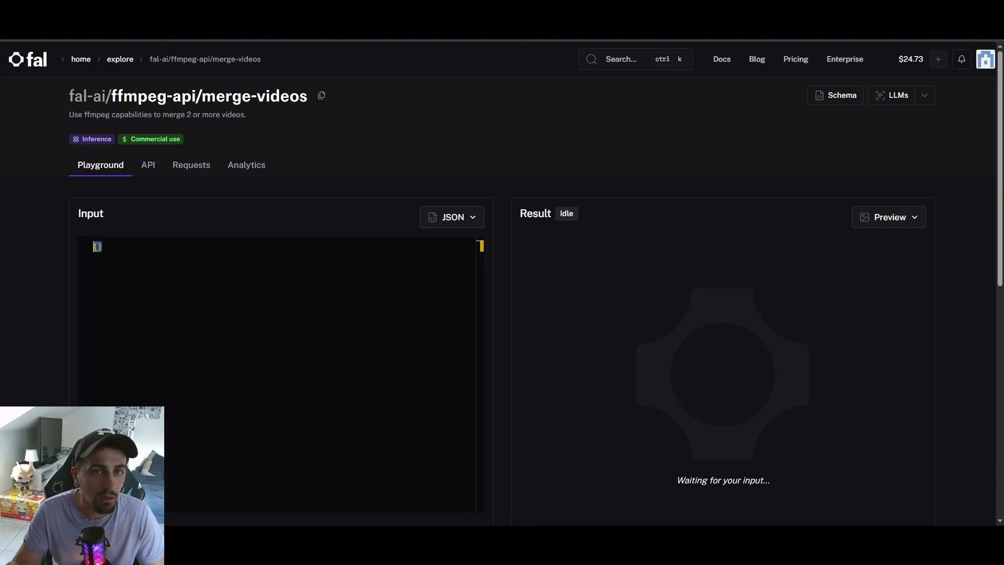
pyautogui.click(450, 217)
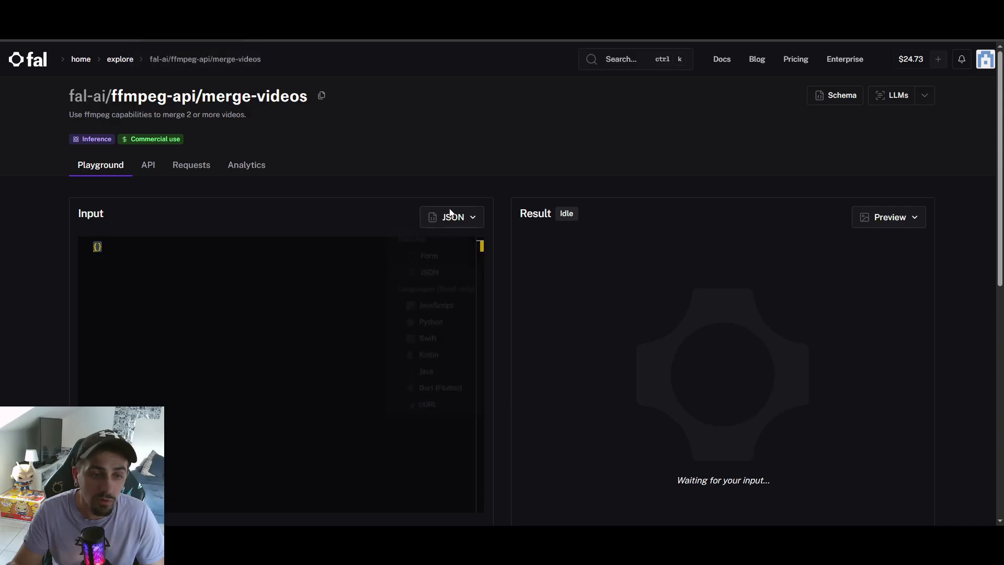
pyautogui.click(438, 257)
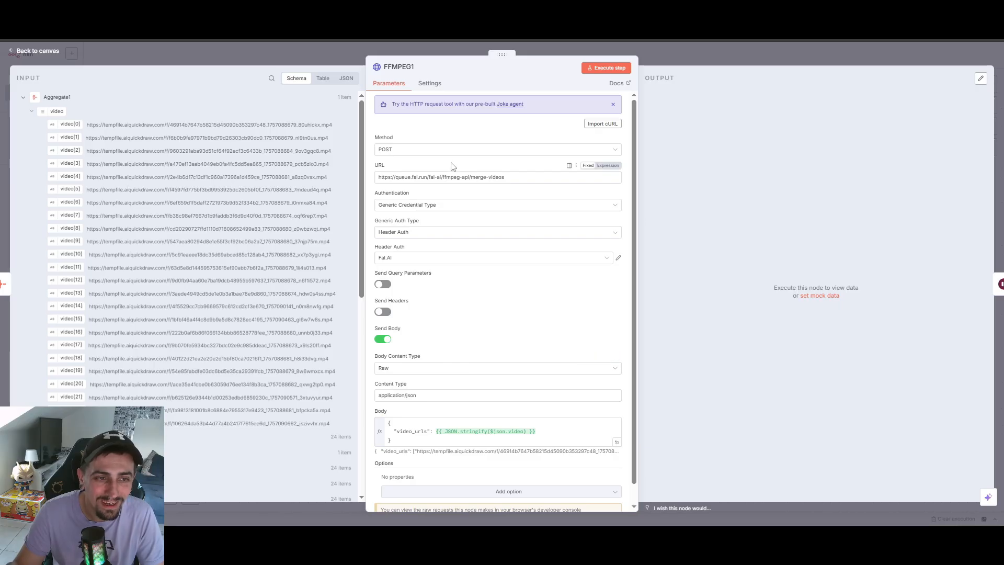
# Step: Examine the FFMPEG1 node's request URL and the JSON.stringify($json.video) expression in its body
pyautogui.click(616, 442)
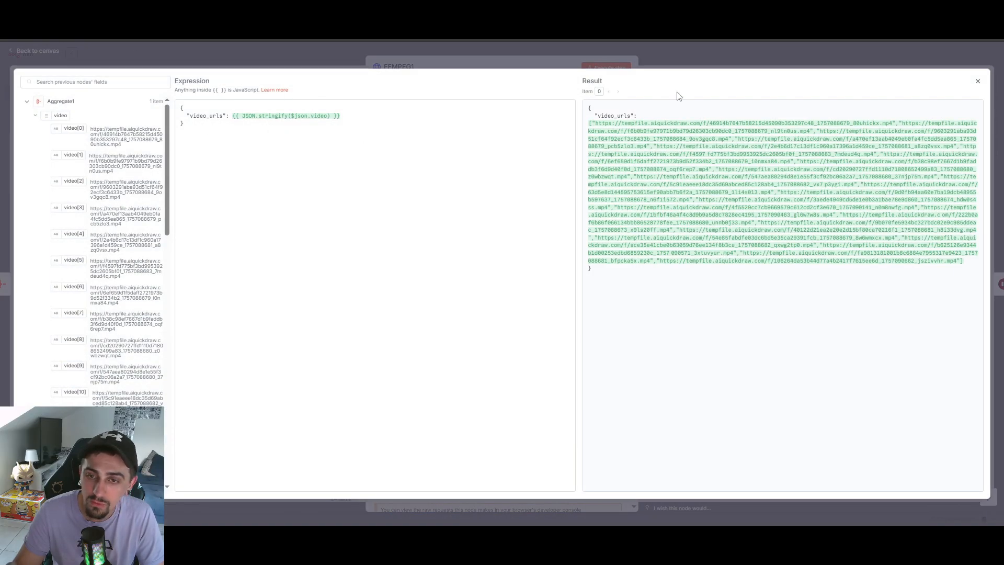
pyautogui.click(977, 80)
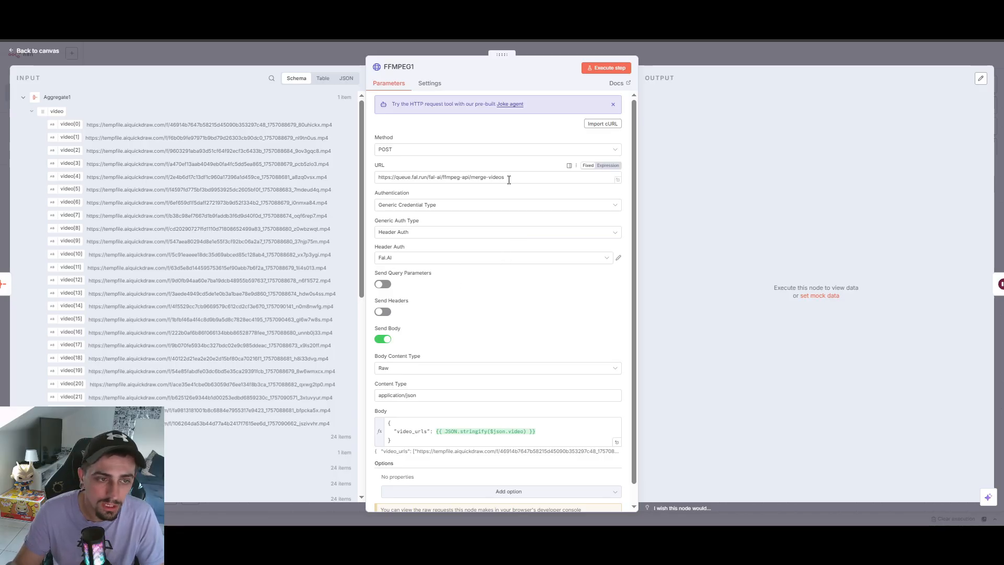
pyautogui.moveTo(509, 179); pyautogui.dragTo(249, 177)
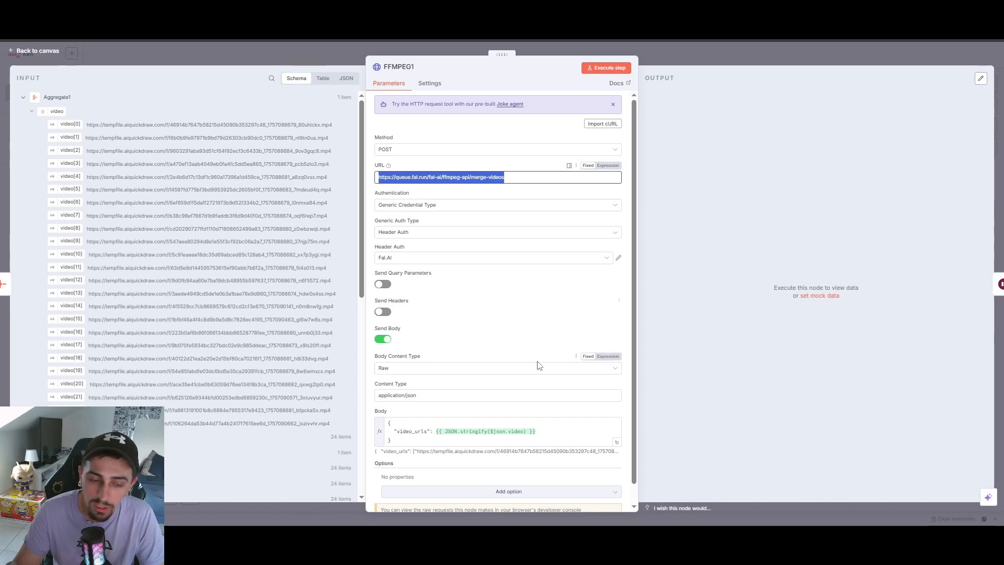
pyautogui.scroll(-1, 575, 447)
pyautogui.click(616, 421)
pyautogui.hotkey('ctrl', 'a')
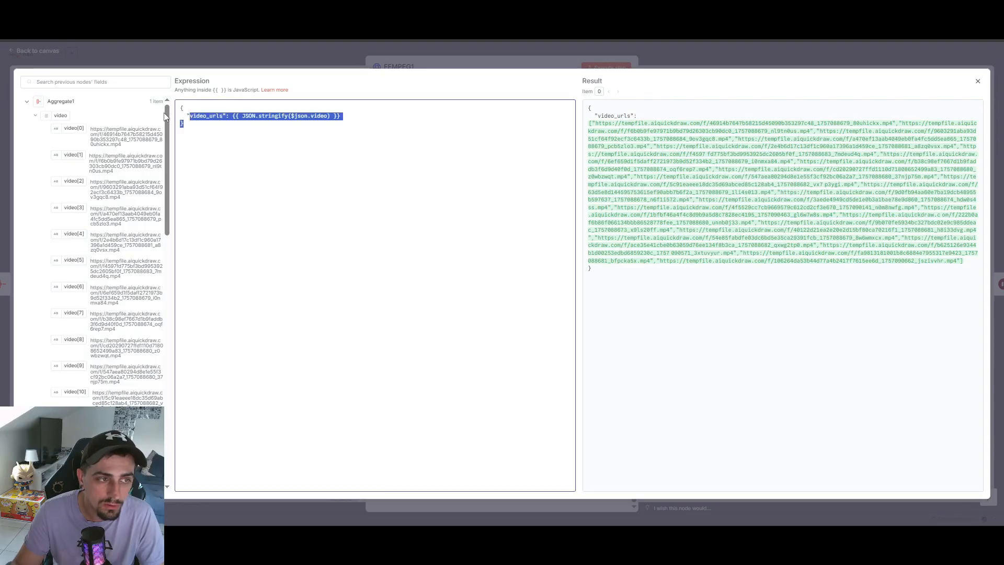
pyautogui.click(204, 129)
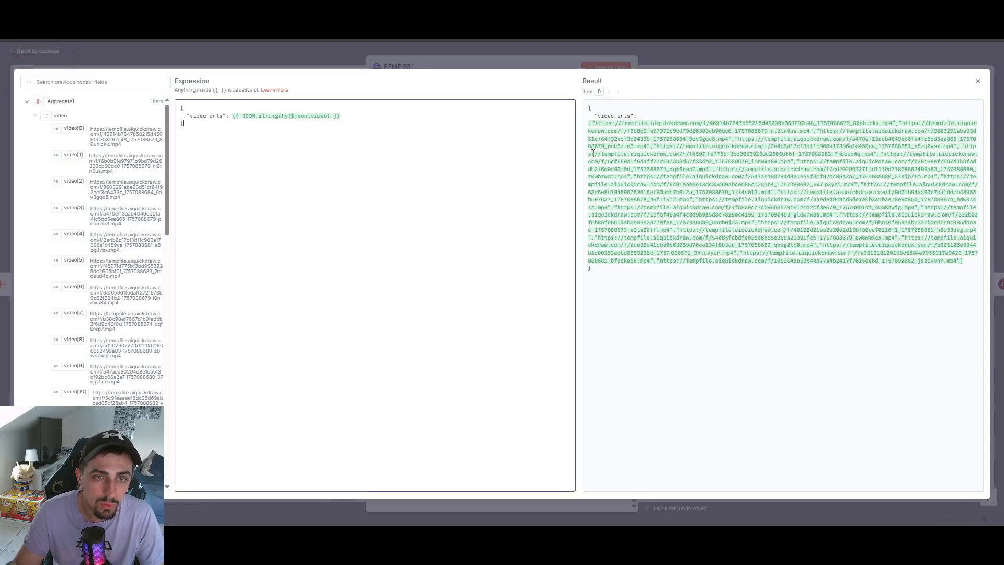
pyautogui.moveTo(291, 115); pyautogui.dragTo(254, 116)
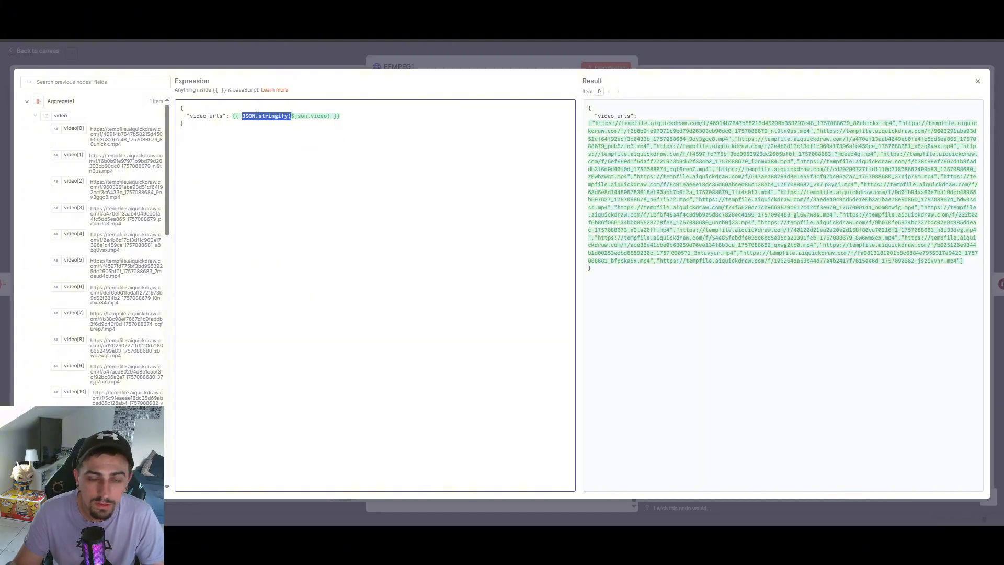
# Step: Inspect the resolved video_urls list, close the expression editor and execute the FFMPEG1 node
pyautogui.click(595, 122)
pyautogui.hotkey('ctrl', 'a')
pyautogui.click(596, 123)
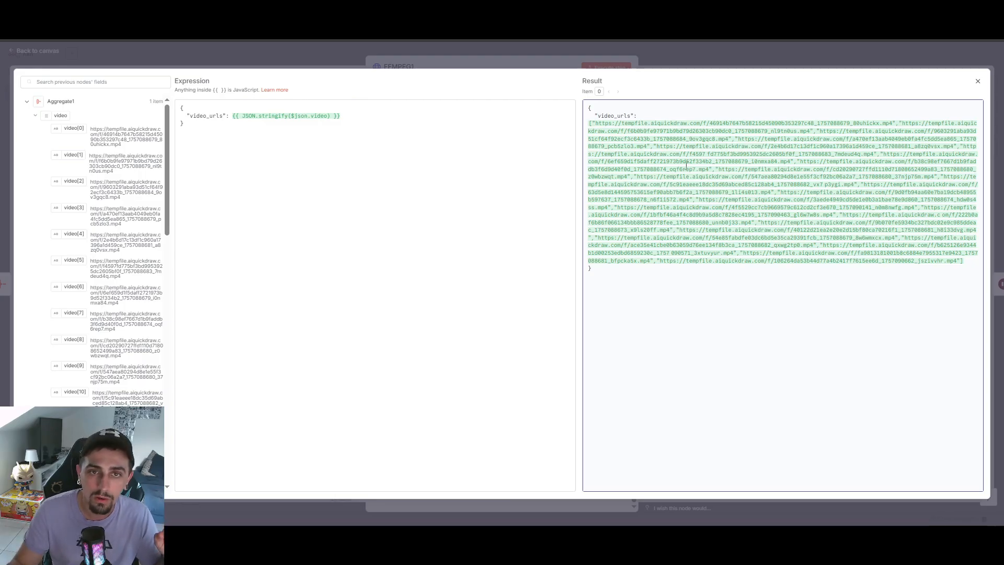
pyautogui.click(729, 54)
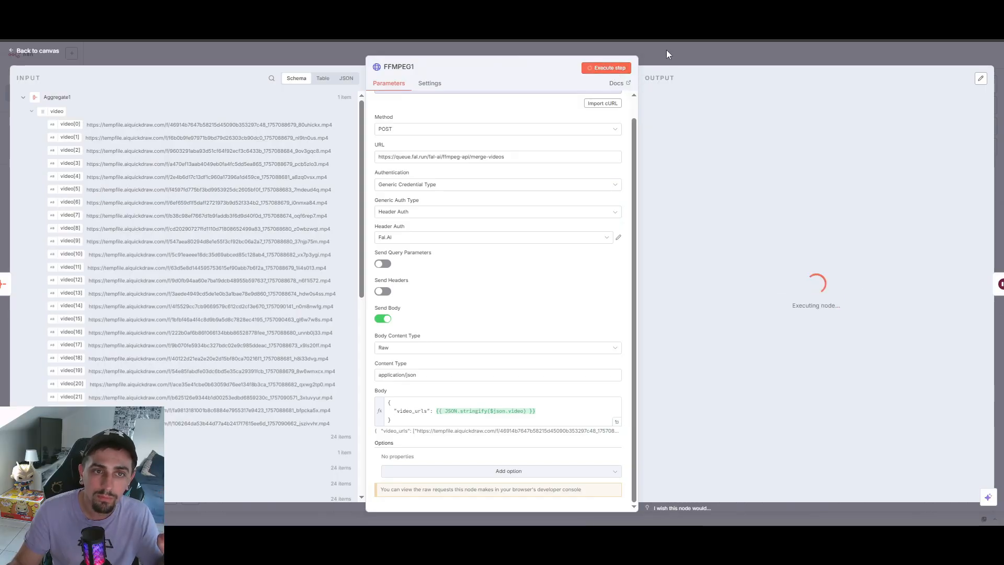
# Step: Execute the 90s wait node after the FFMPEG1 request and return to the canvas
pyautogui.click(769, 62)
pyautogui.doubleClick(773, 287)
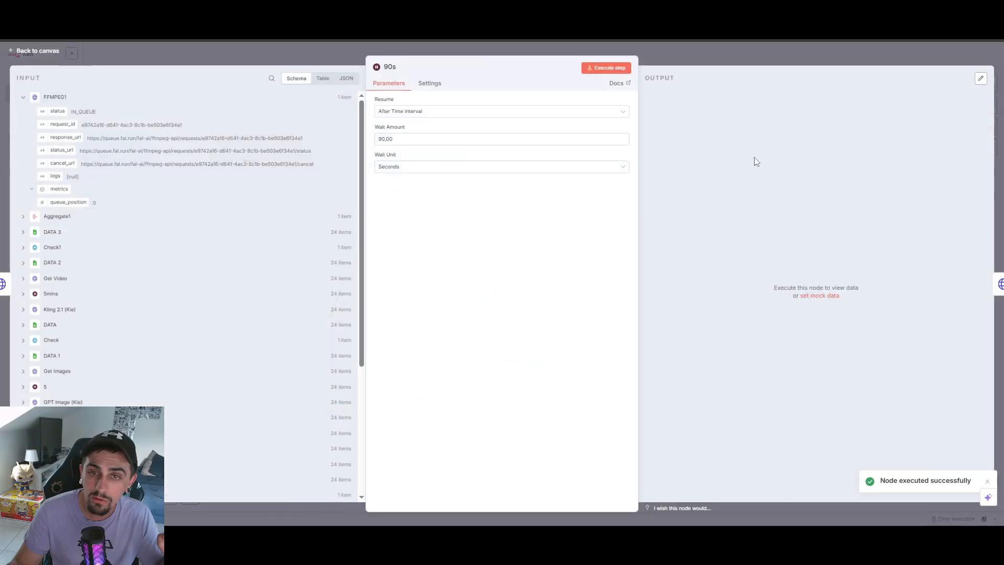
pyautogui.click(596, 70)
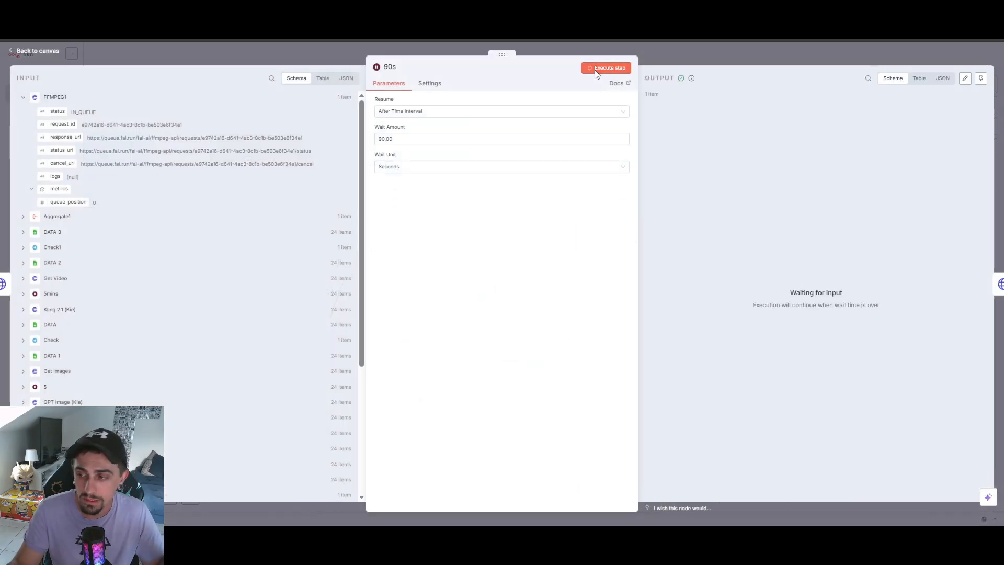
pyautogui.click(696, 52)
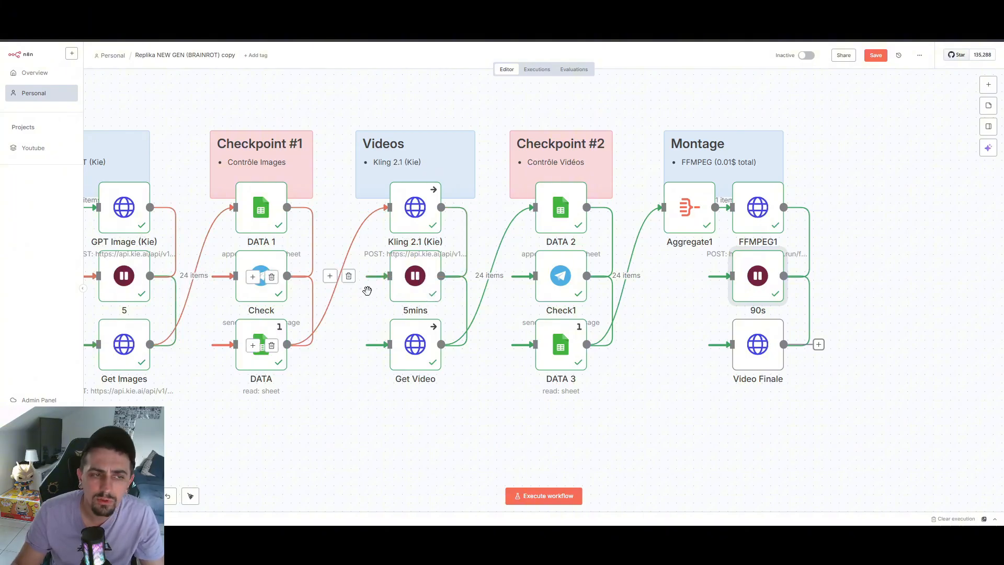
# Step: Review the 90s node's output and check the latest request's duration in fal's merge-videos request history
pyautogui.scroll(-2, 367, 290)
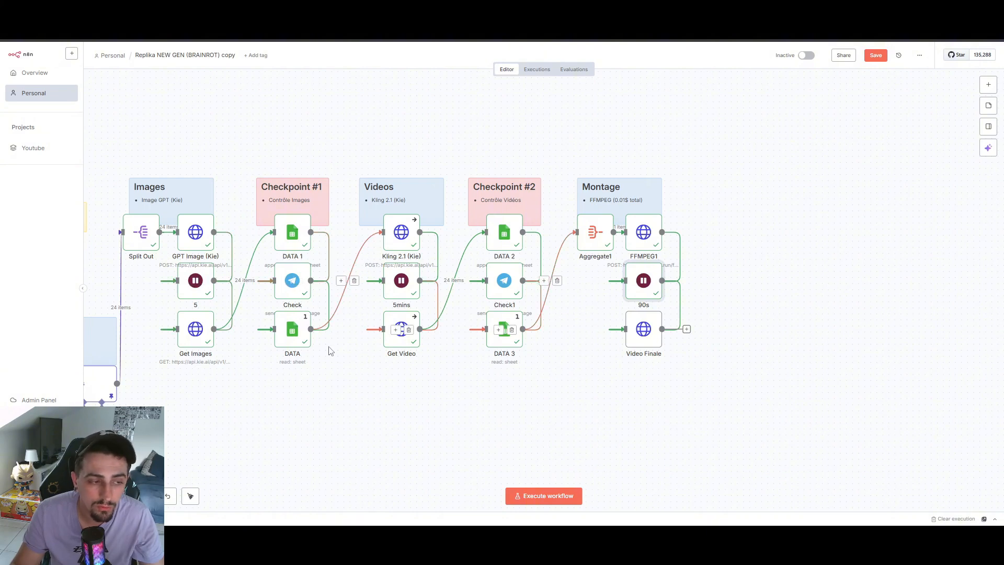
pyautogui.doubleClick(651, 290)
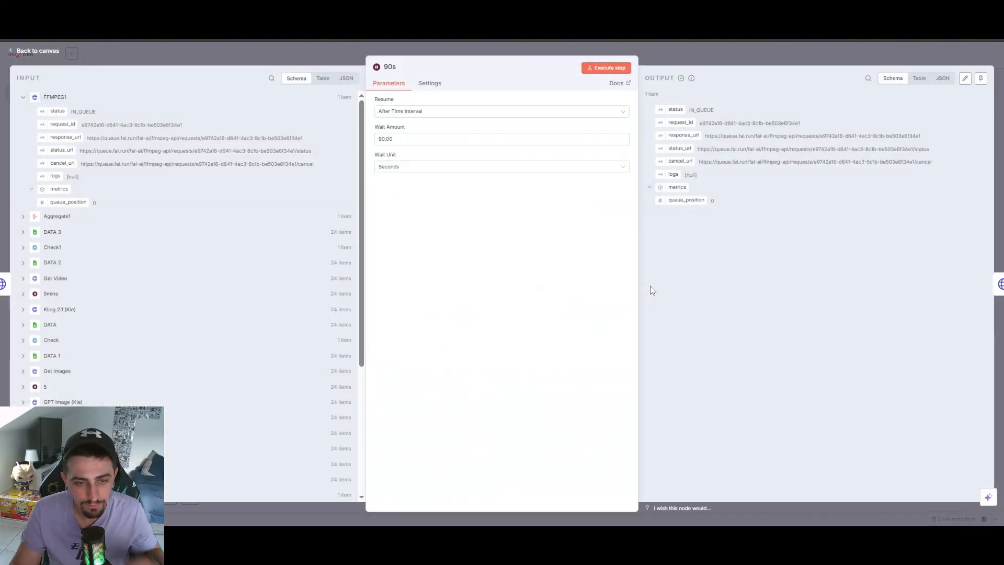
pyautogui.click(781, 61)
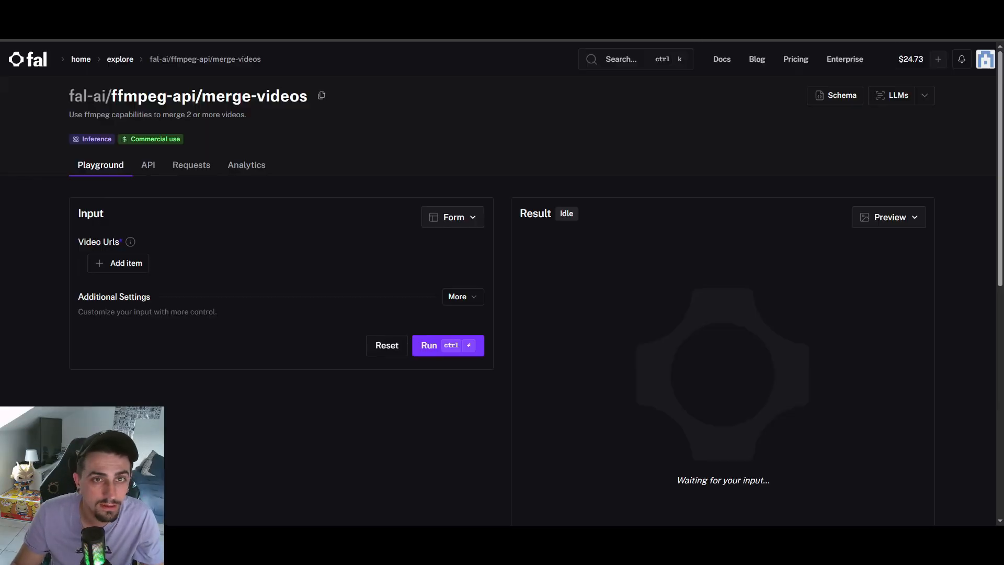
pyautogui.click(191, 165)
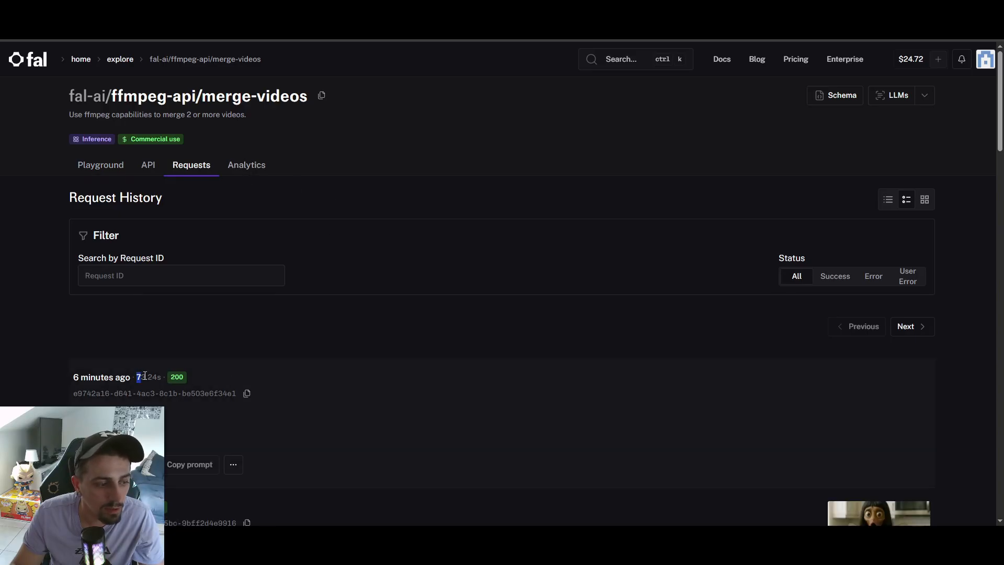
pyautogui.moveTo(145, 375); pyautogui.dragTo(162, 378)
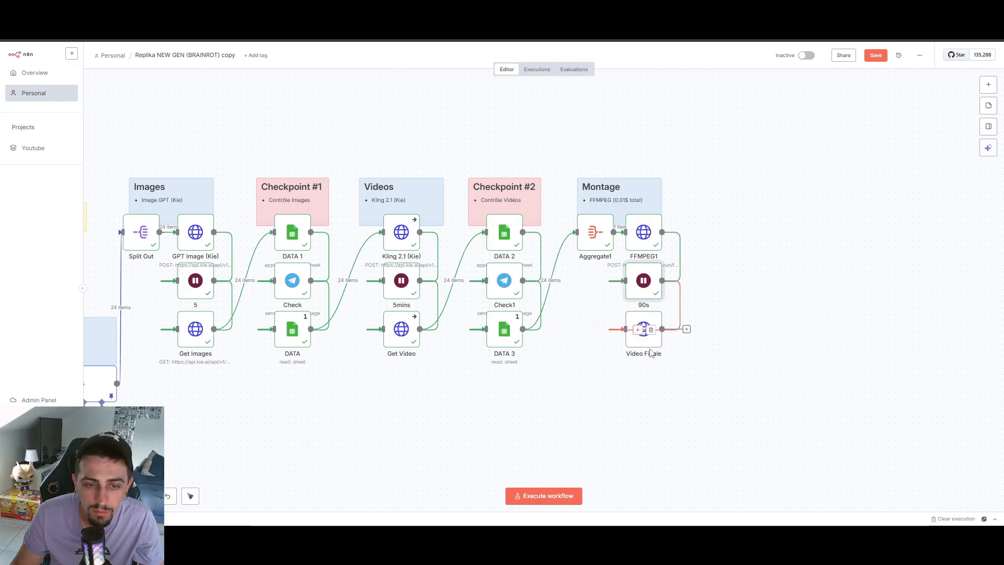
# Step: Execute the Video Finale node and copy the merged video's URL from its output
pyautogui.doubleClick(647, 340)
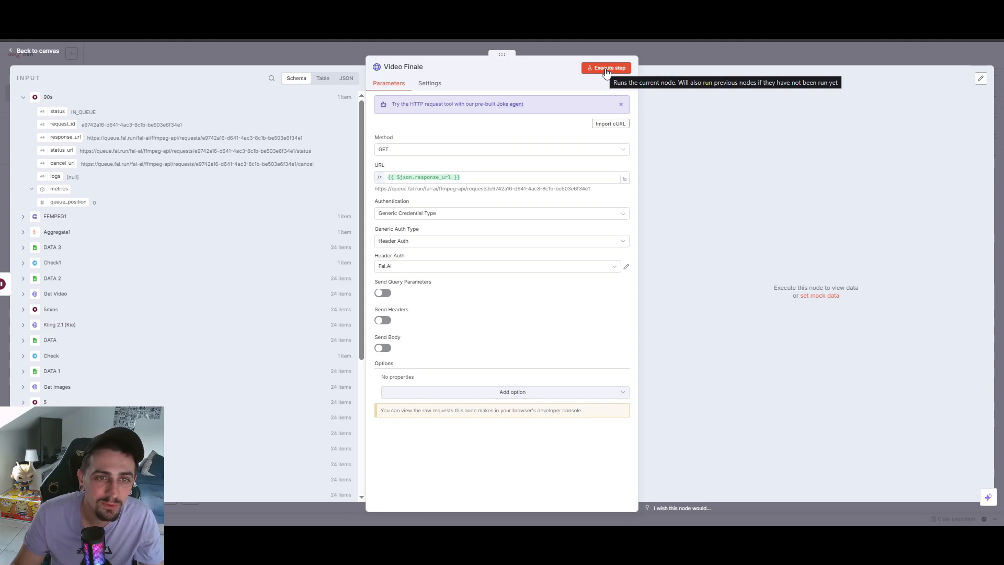
pyautogui.click(607, 70)
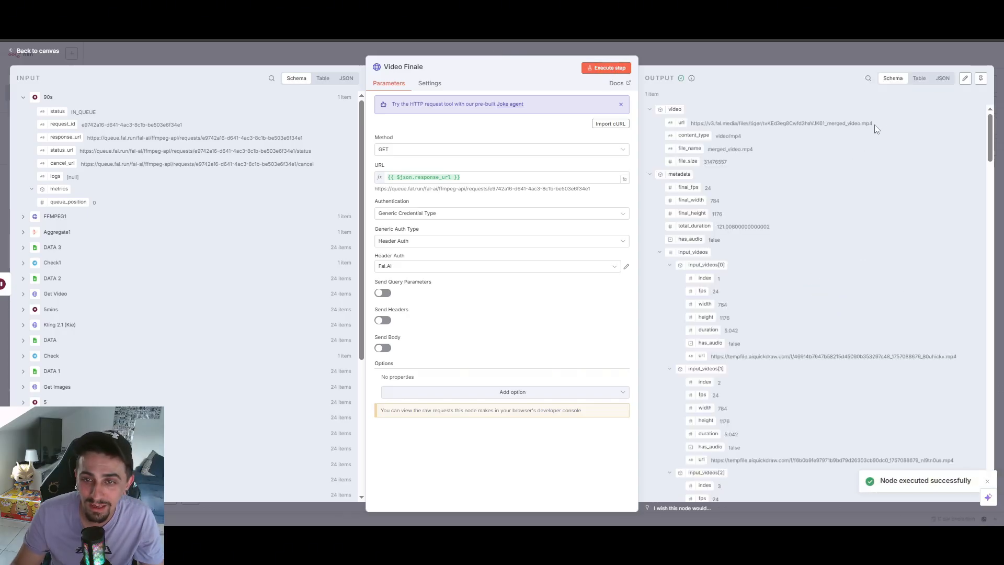
pyautogui.moveTo(876, 129); pyautogui.dragTo(691, 127)
pyautogui.hotkey('ctrl', 'c')
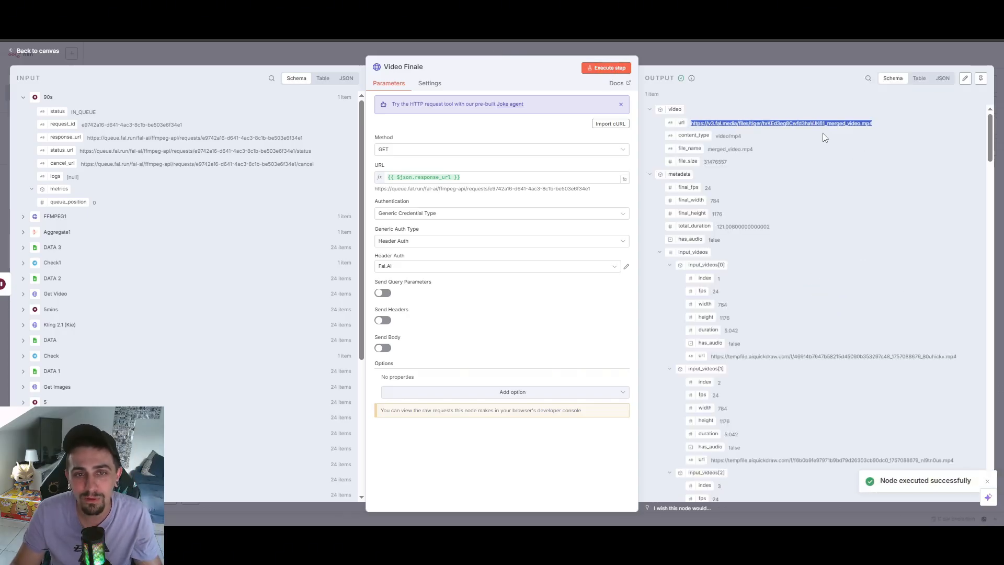
# Step: Open the copied merged video URL in a new browser tab and play the montage
pyautogui.click(453, 34)
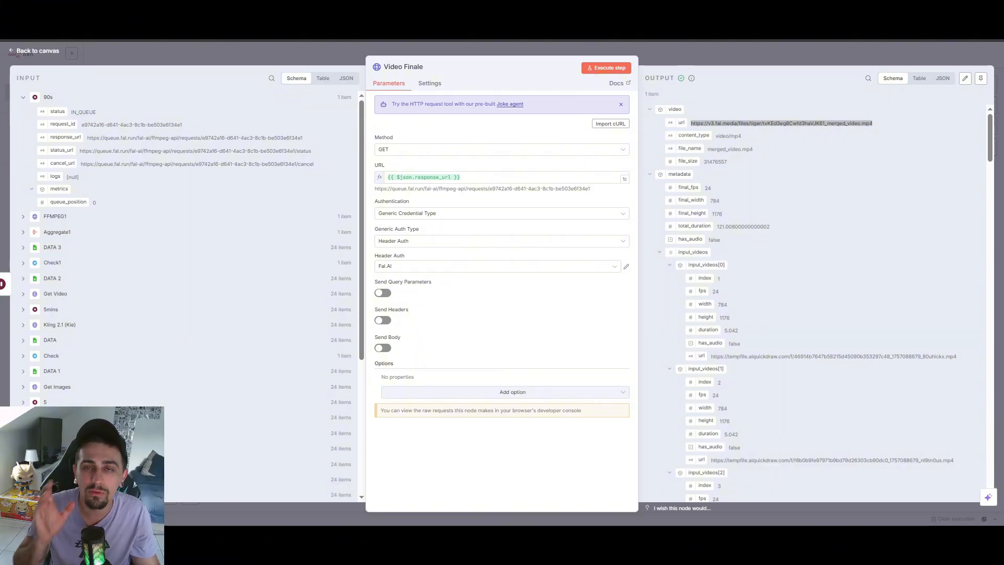
pyautogui.hotkey('ctrl', 'v')
pyautogui.press('Return')
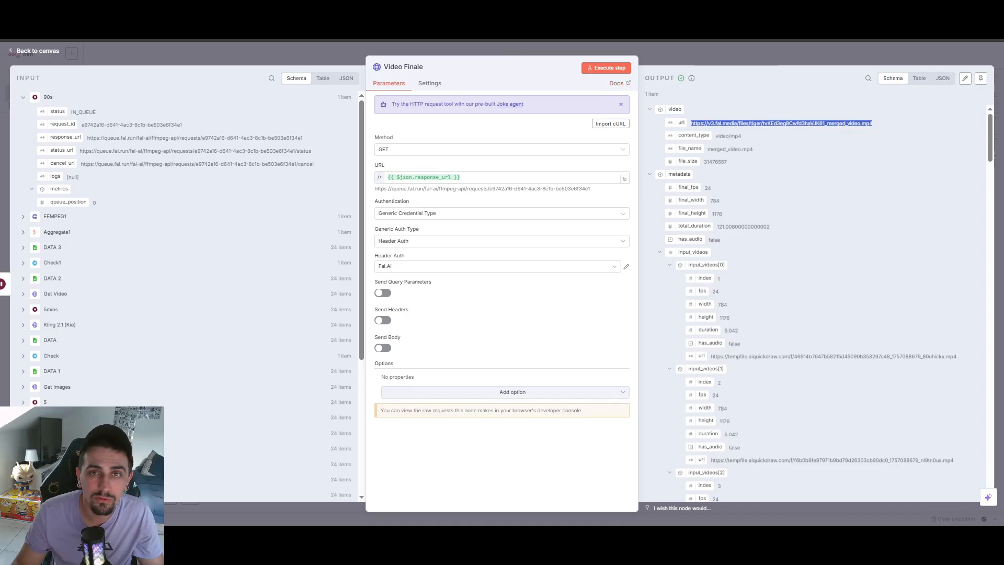
pyautogui.hotkey('ctrl', 't')
pyautogui.hotkey('ctrl', 'v')
pyautogui.press('Return')
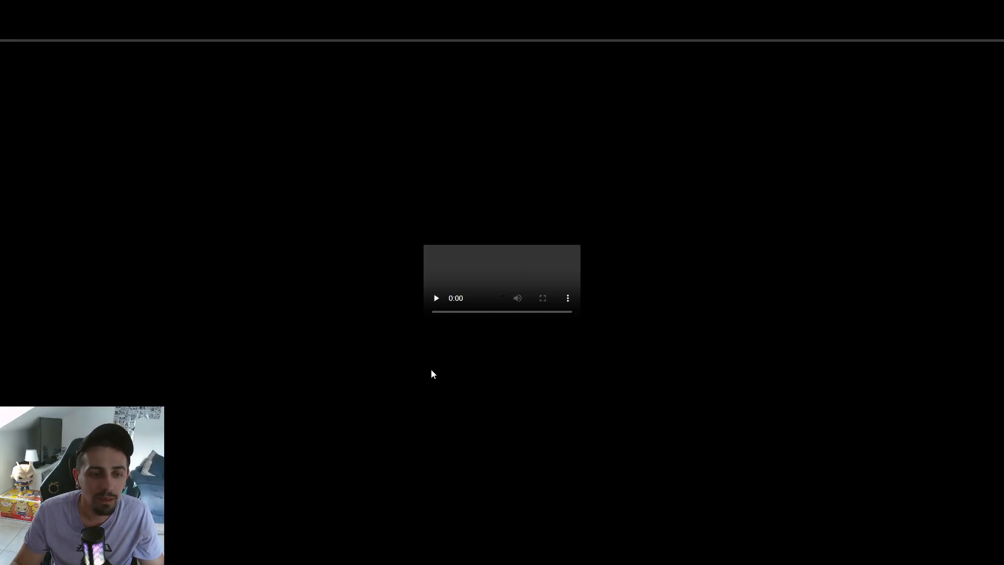
pyautogui.click(354, 502)
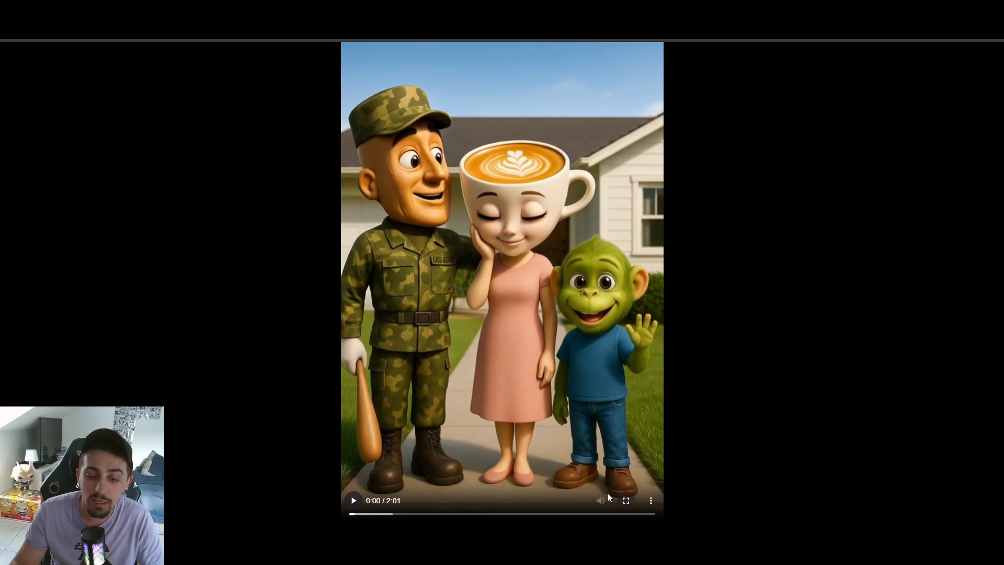
pyautogui.click(353, 502)
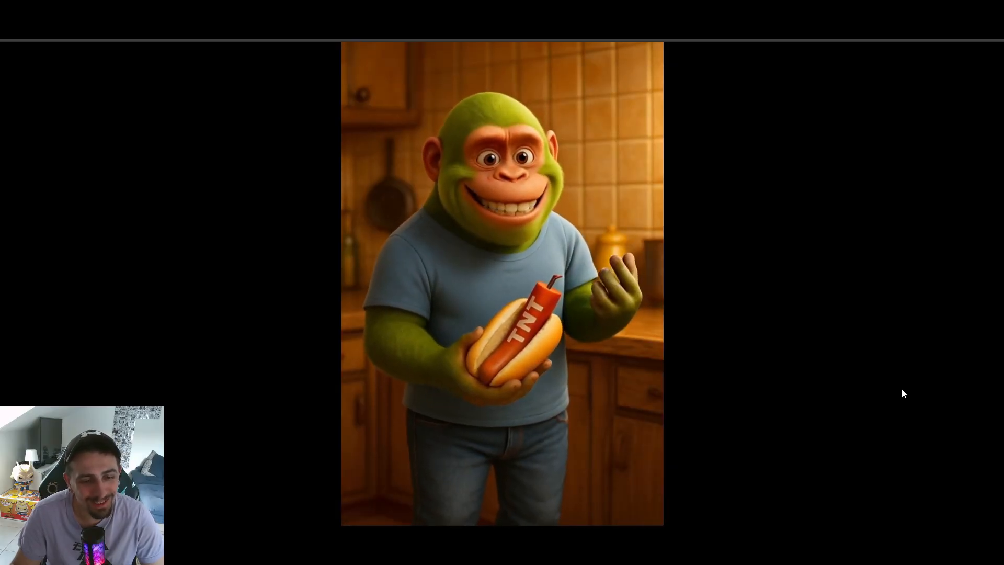
# Step: Download the merged video to the Téléchargements folder under its proposed file name
pyautogui.moveTo(550, 353)
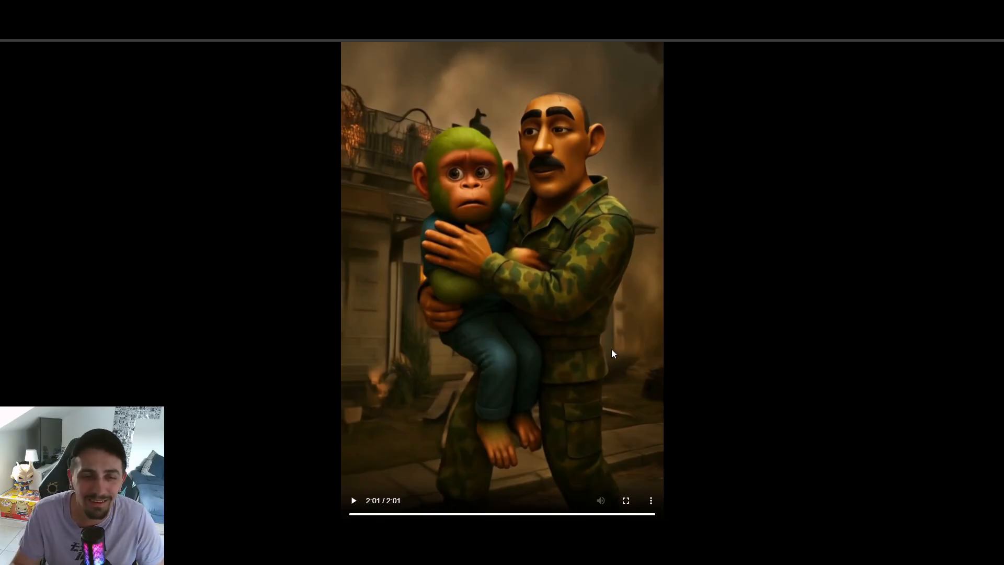
pyautogui.click(650, 500)
pyautogui.click(631, 454)
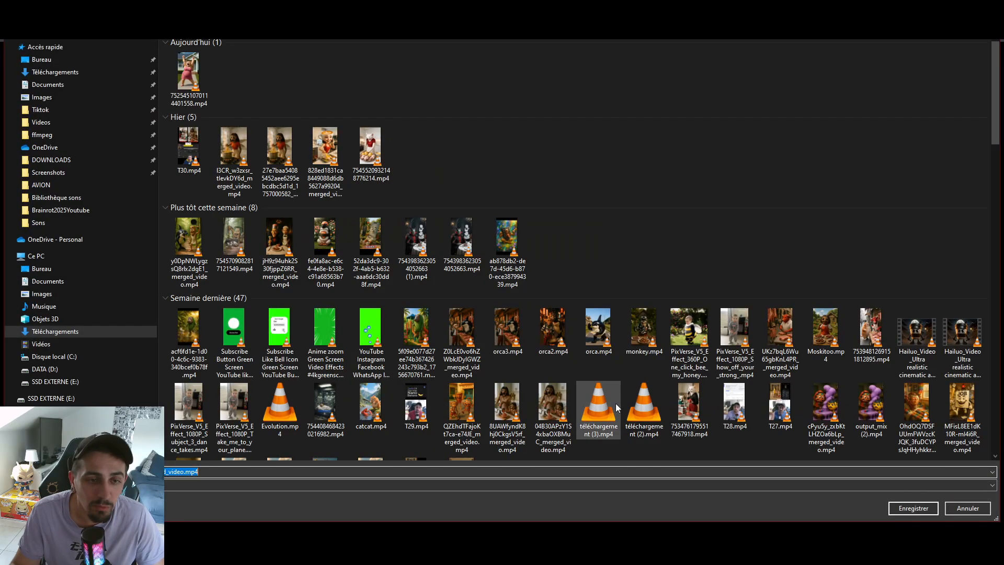
pyautogui.press('Return')
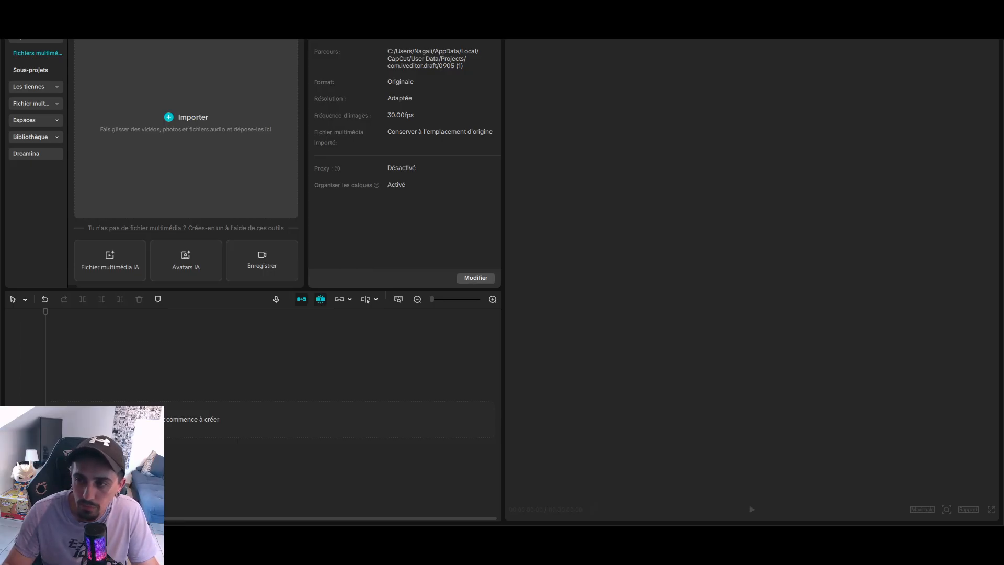
# Step: Switch to CapCut, import the downloaded merged video and place it at the start of the timeline
pyautogui.moveTo(1003, 136); pyautogui.dragTo(183, 149)
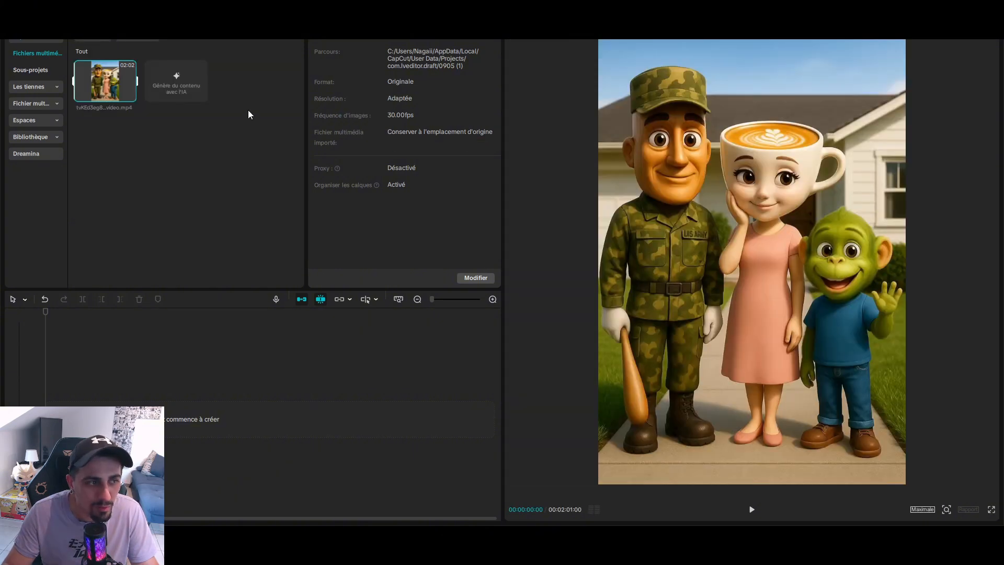
pyautogui.moveTo(110, 84); pyautogui.dragTo(125, 396)
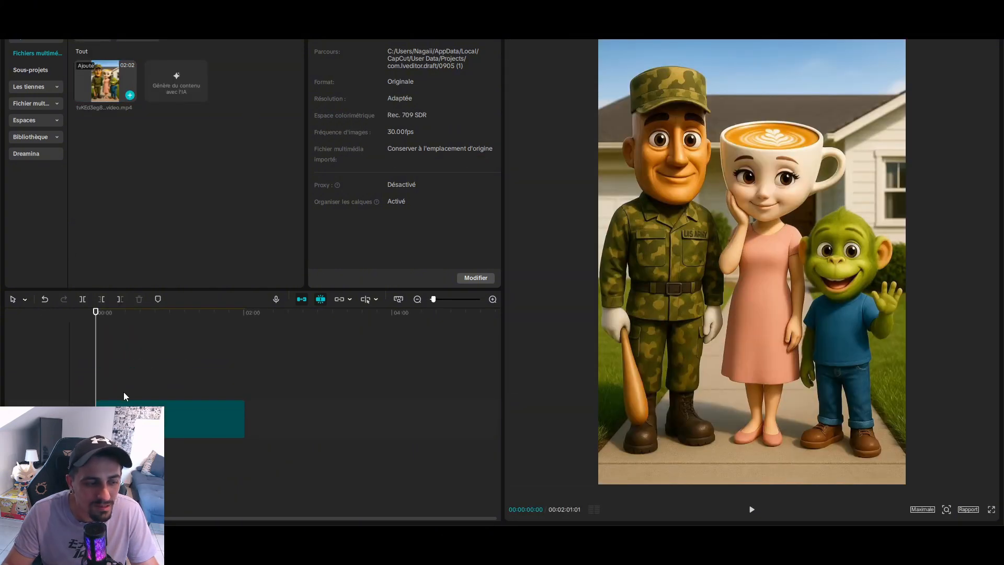
pyautogui.click(617, 403)
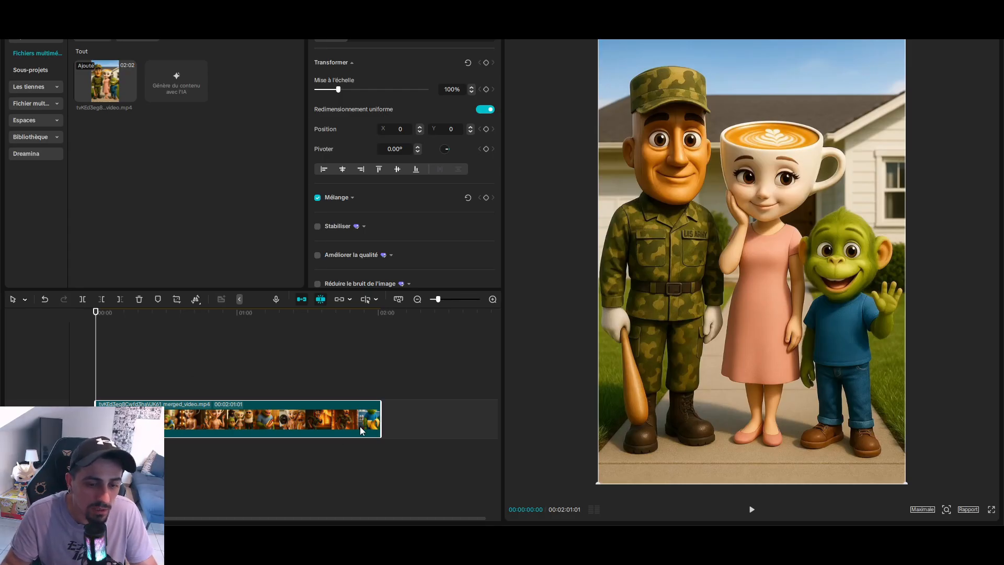
# Step: Split the merged clip at 00:00:01:26 and 00:00:04:27, and delete the section between the cuts
pyautogui.scroll(2, 133, 391)
pyautogui.moveTo(99, 312); pyautogui.dragTo(105, 314)
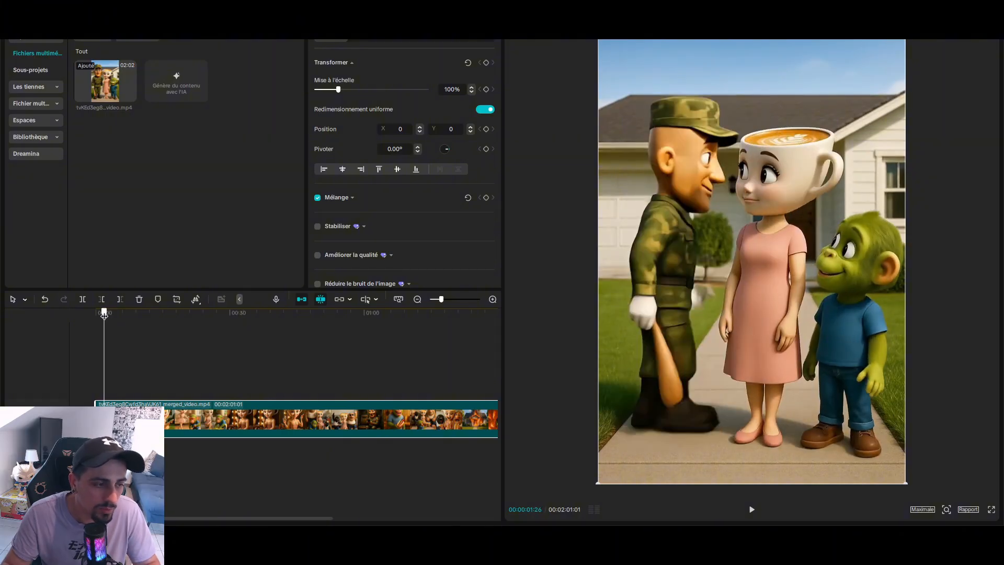
pyautogui.hotkey('ctrl', 'b')
pyautogui.moveTo(104, 314); pyautogui.dragTo(117, 312)
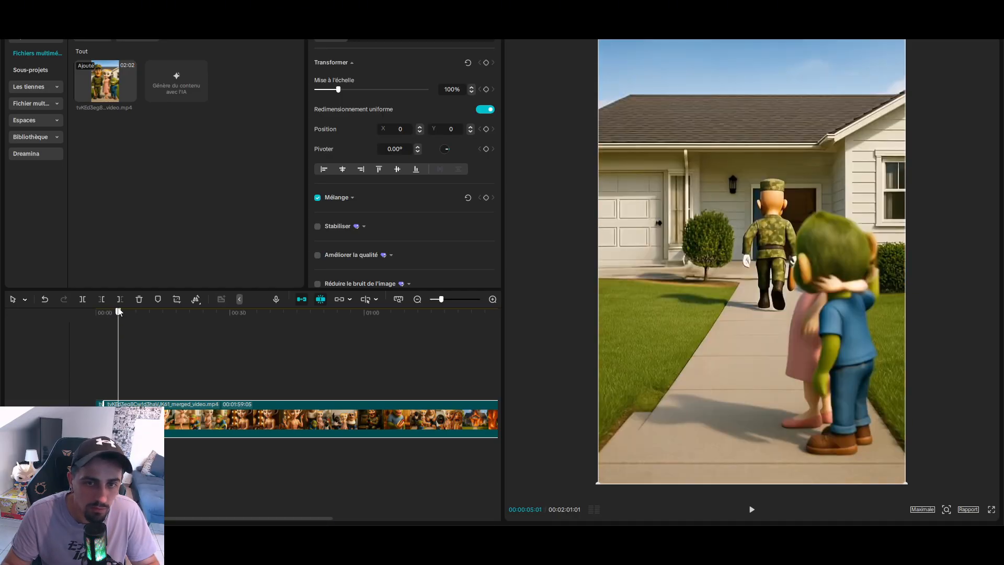
pyautogui.hotkey('ctrl', 'b')
pyautogui.click(110, 418)
pyautogui.press('Delete')
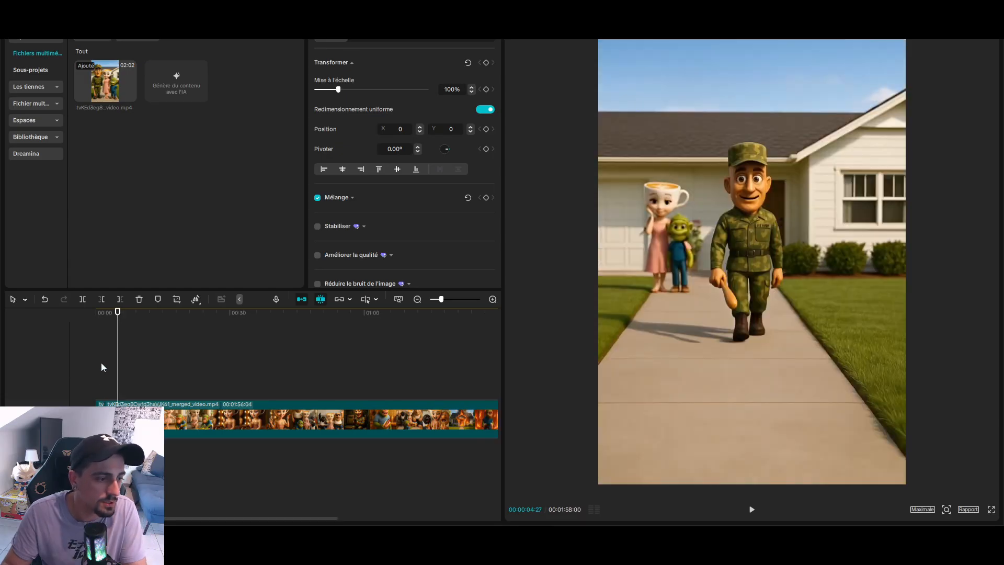
# Step: Play the trimmed opening from the start to check the transition into the soldier's walking scene
pyautogui.moveTo(105, 316); pyautogui.dragTo(79, 319)
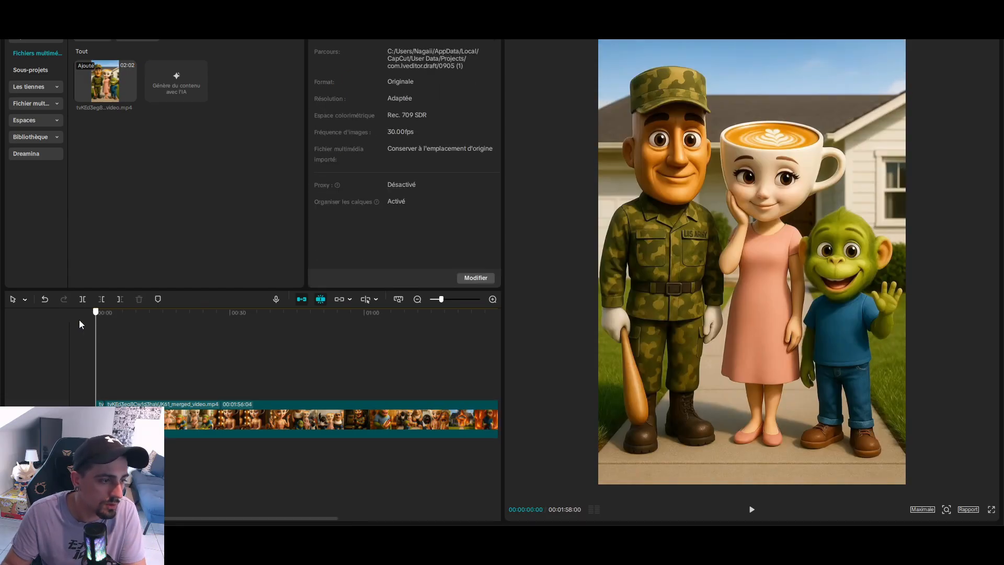
pyautogui.click(753, 514)
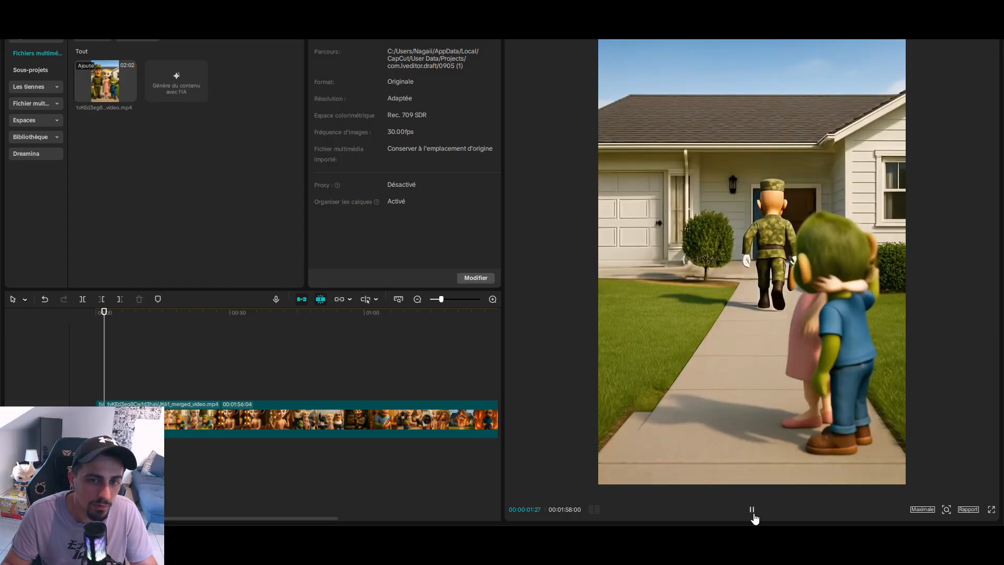
pyautogui.click(752, 514)
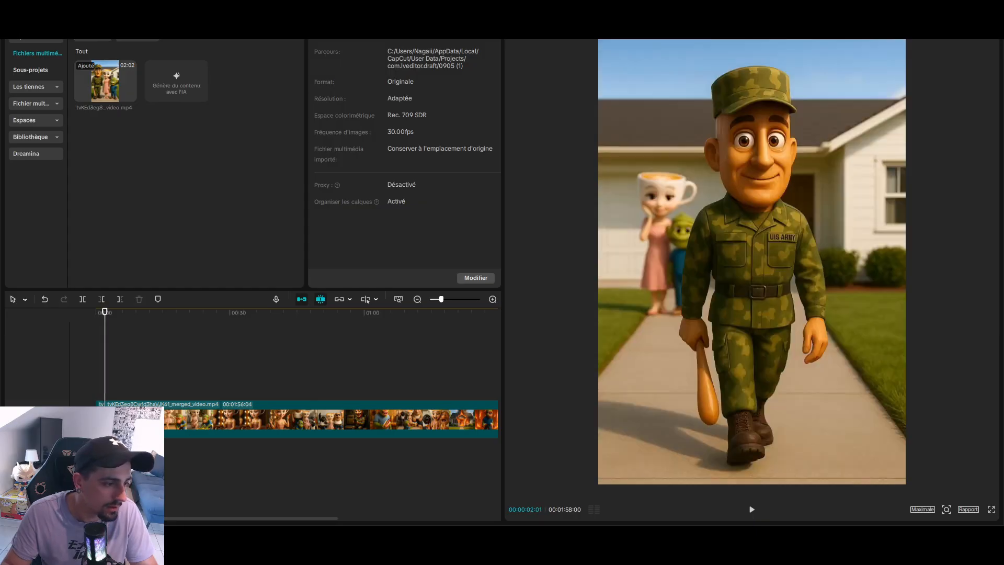
# Step: Split the clip where the soldier's walking scene ends to isolate that scene
pyautogui.click(113, 317)
pyautogui.moveTo(114, 320); pyautogui.dragTo(117, 319)
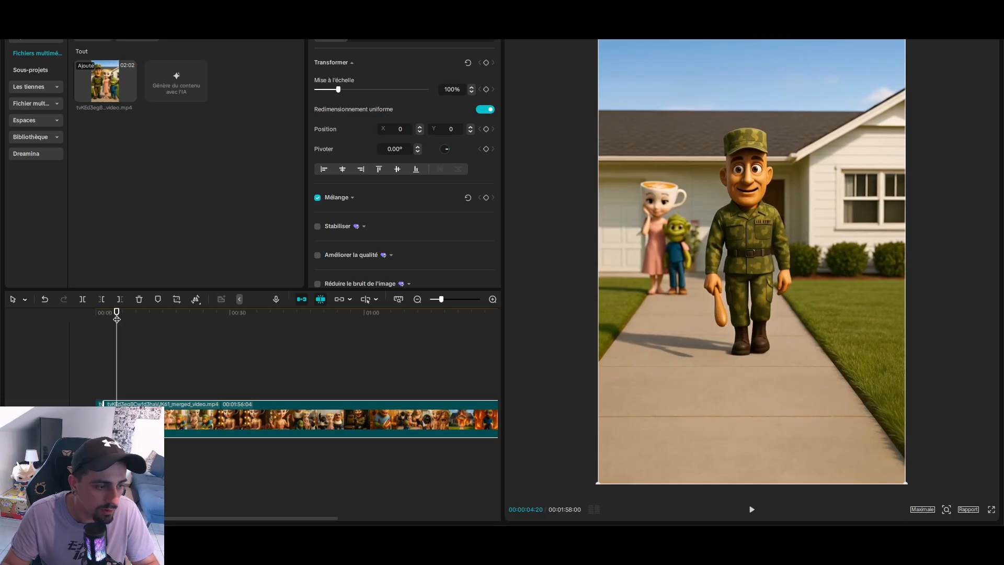
pyautogui.moveTo(117, 319)
pyautogui.mouseDown()
pyautogui.moveTo(130, 312)
pyautogui.moveTo(110, 313)
pyautogui.mouseUp()
pyautogui.hotkey('ctrl', 'b')
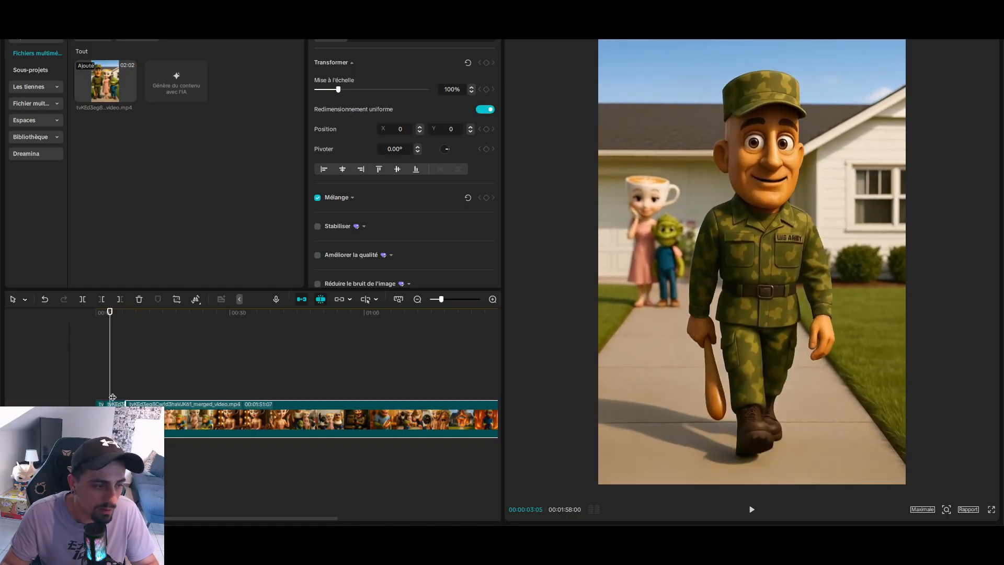
# Step: Reverse the isolated soldier walking segment and play the opening back from just before it
pyautogui.click(112, 403)
pyautogui.rightClick(114, 404)
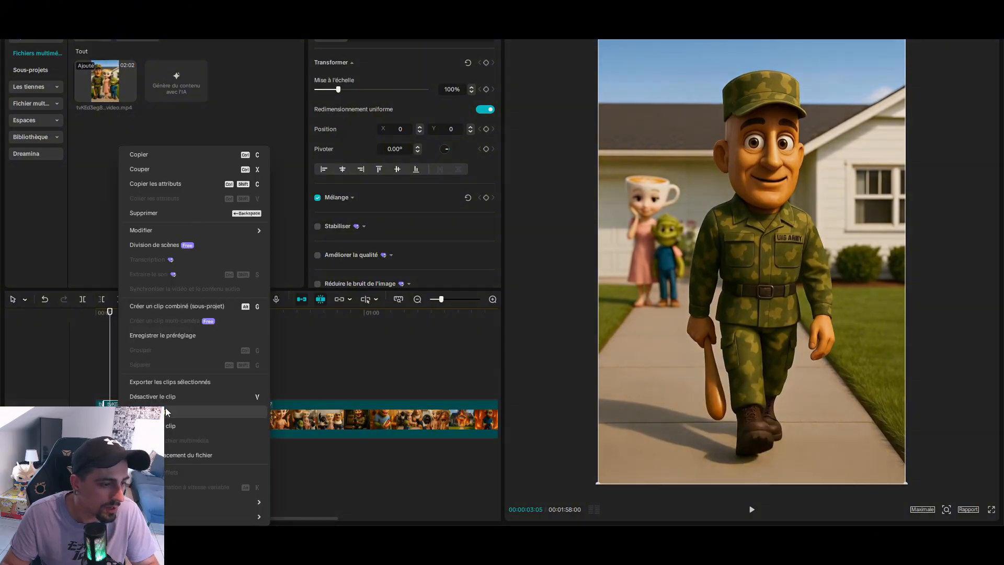
pyautogui.moveTo(144, 230)
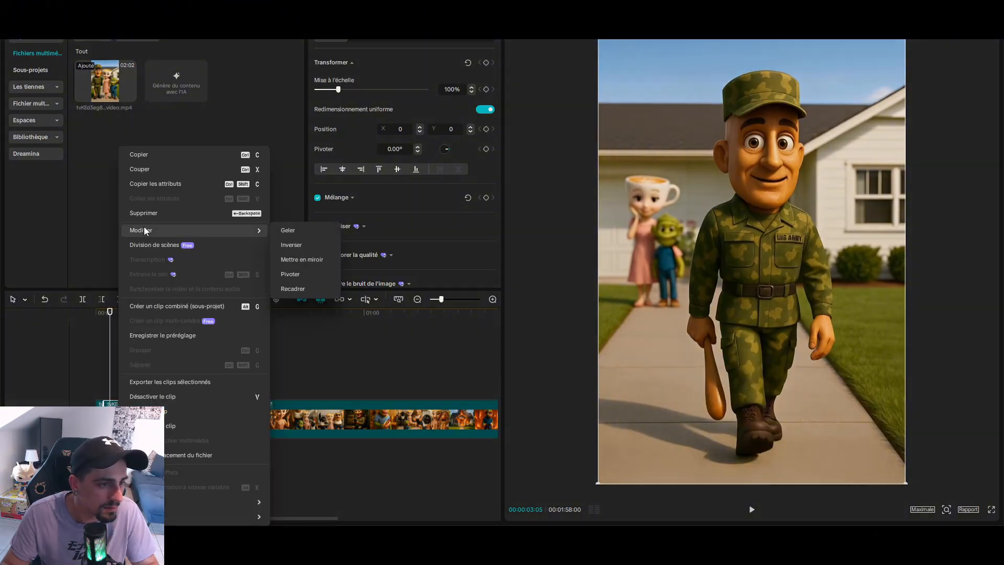
pyautogui.click(299, 245)
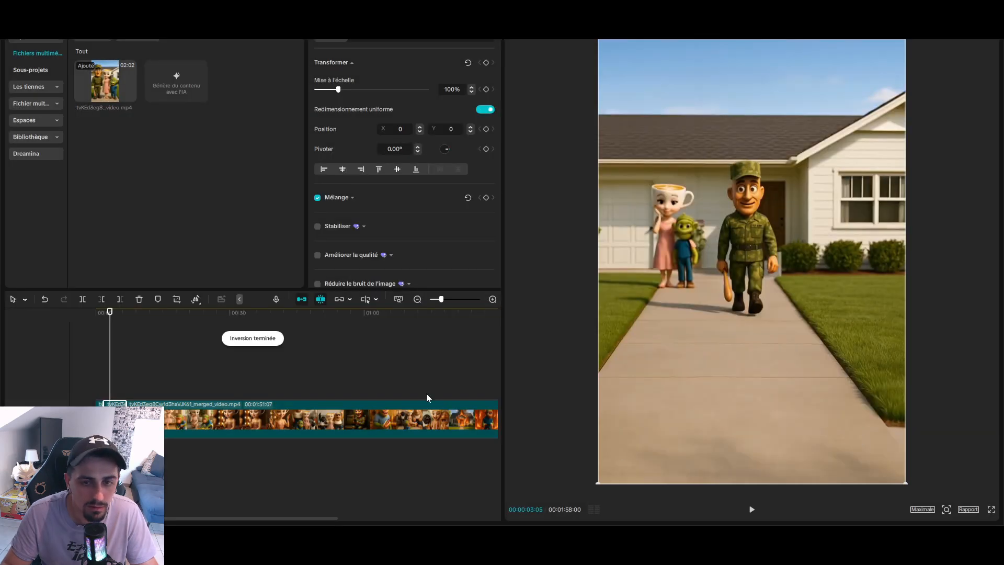
pyautogui.click(98, 312)
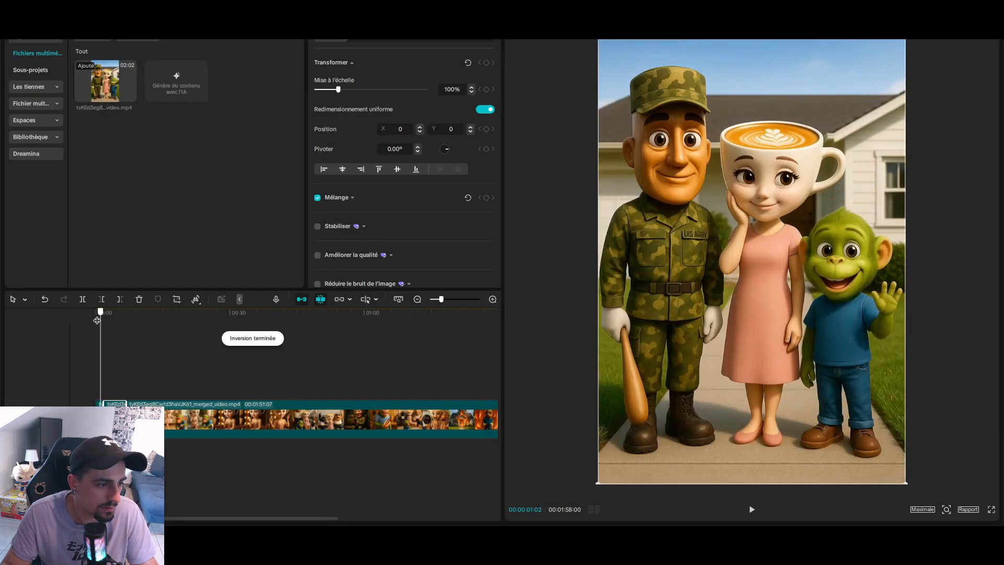
pyautogui.click(753, 511)
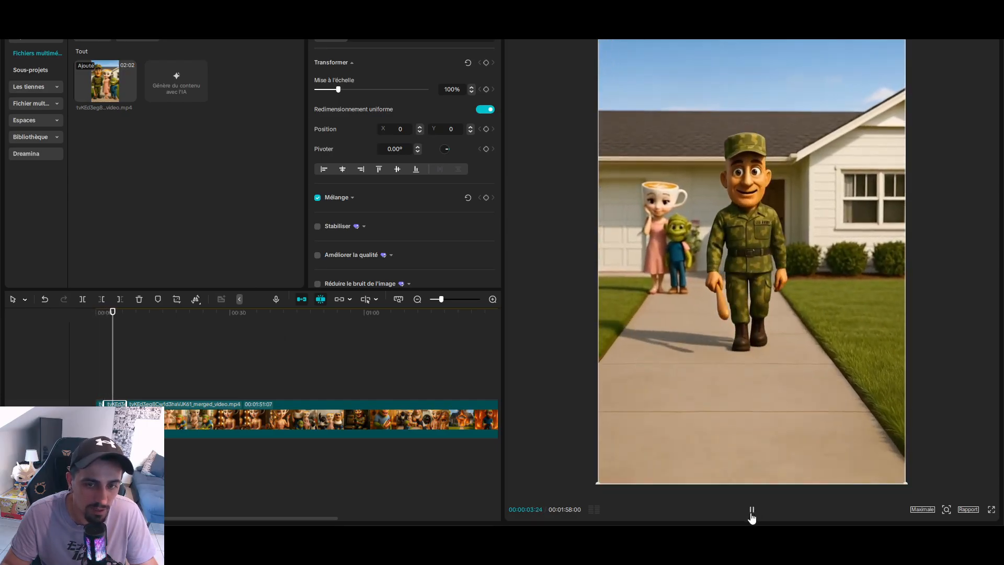
# Step: Cut the soldier's walking segment at 00:00:05:08 and delete the remainder of that segment
pyautogui.click(751, 510)
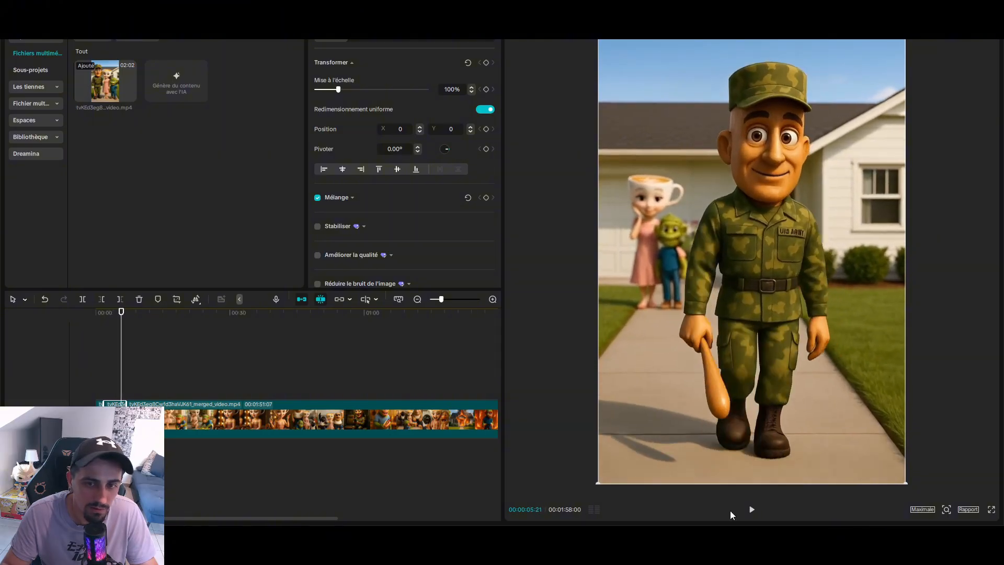
pyautogui.moveTo(121, 322); pyautogui.dragTo(119, 317)
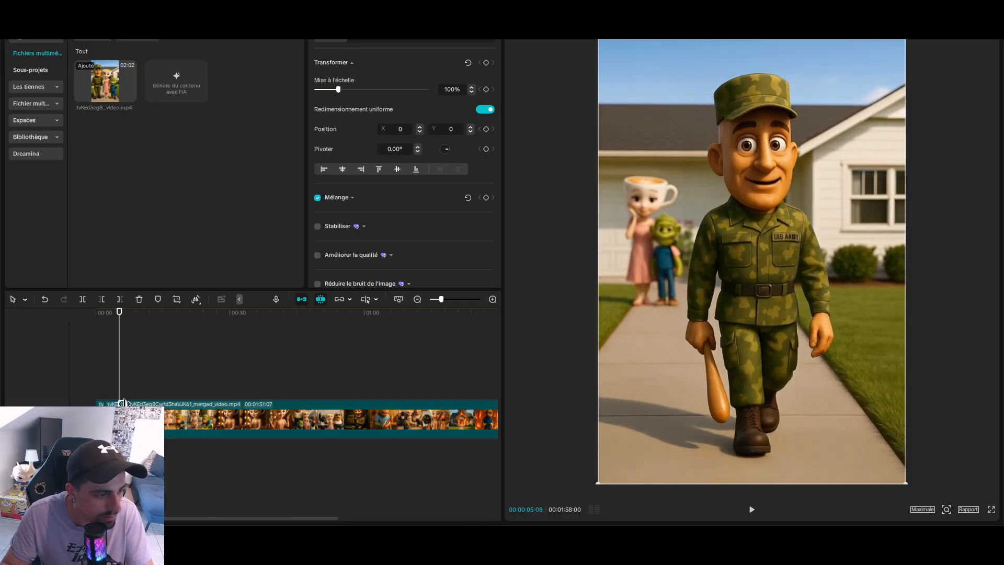
pyautogui.press('Delete')
# Step: Play the opening from the start through the shortened walking scene to check its pacing
pyautogui.moveTo(110, 315); pyautogui.dragTo(93, 318)
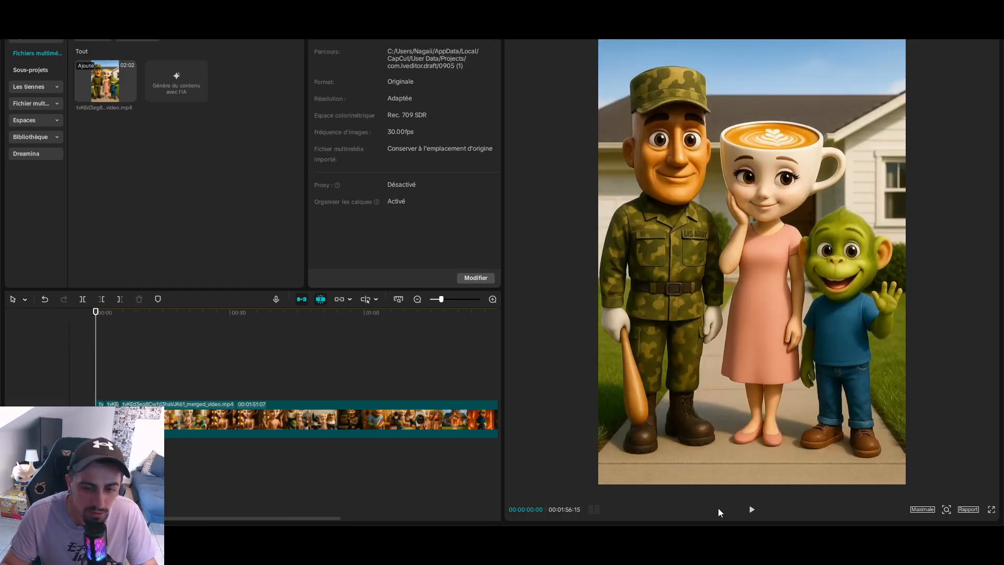
pyautogui.click(748, 509)
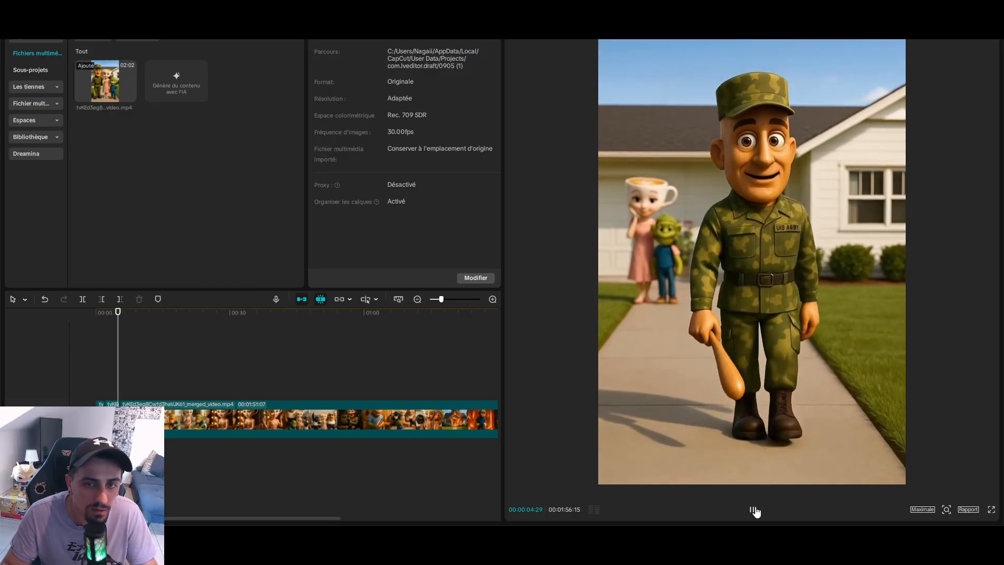
pyautogui.click(753, 510)
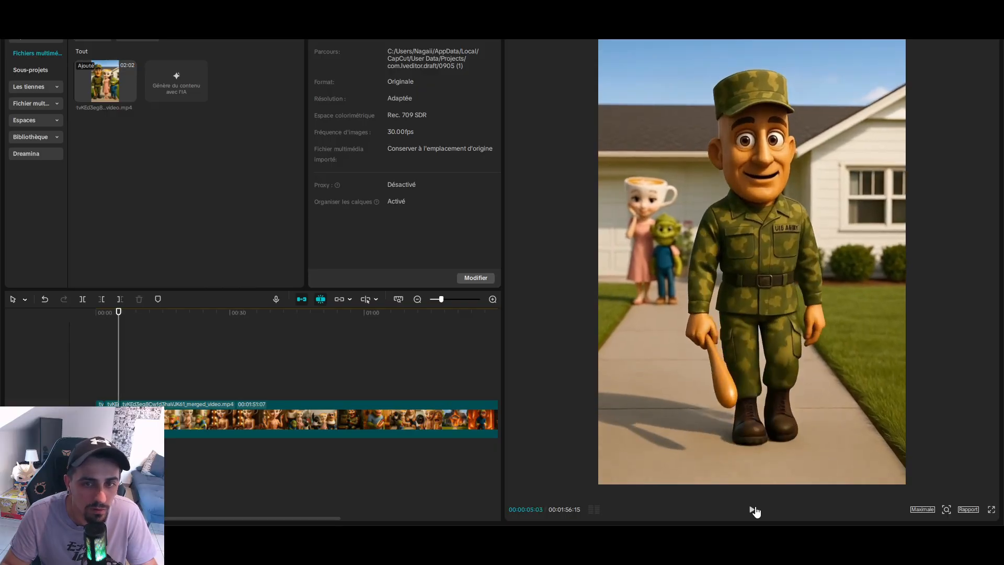
# Step: Try splitting the merged clip shortly before 00:00:45:23 in the living-room part, and undo the split
pyautogui.click(125, 313)
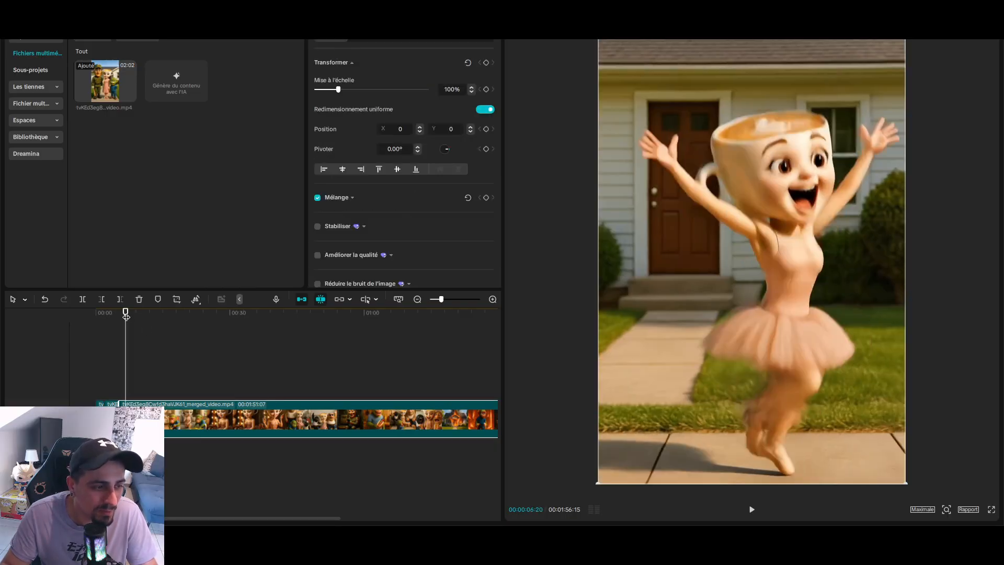
pyautogui.moveTo(123, 317); pyautogui.dragTo(300, 312)
pyautogui.hotkey('ctrl', 'b')
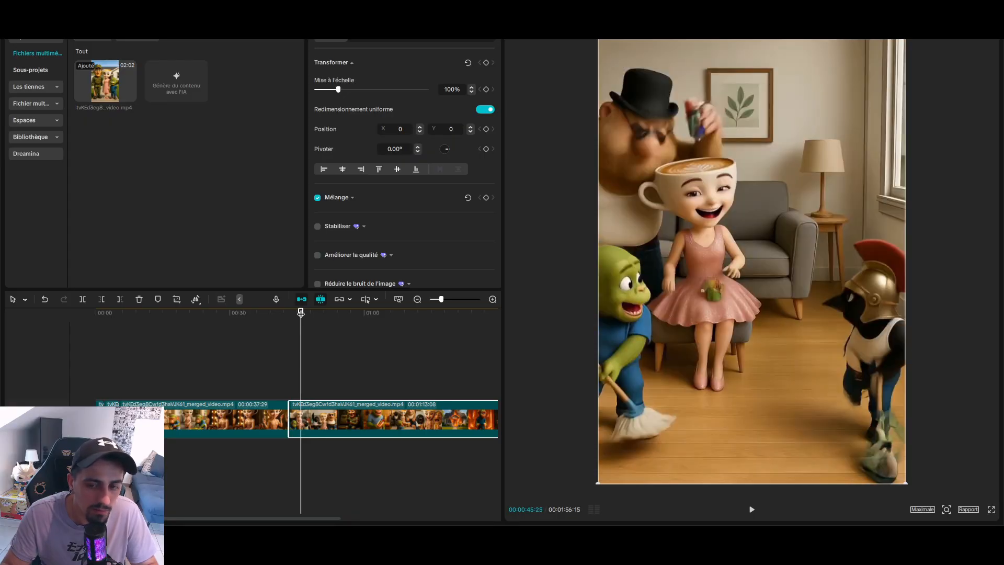
pyautogui.hotkey('ctrl', 'z')
# Step: Cut out the section between the monkey's fire scene and the soldier running at 00:01:31:10, and play the new transition
pyautogui.moveTo(300, 312); pyautogui.dragTo(332, 319)
pyautogui.moveTo(340, 320); pyautogui.dragTo(472, 322)
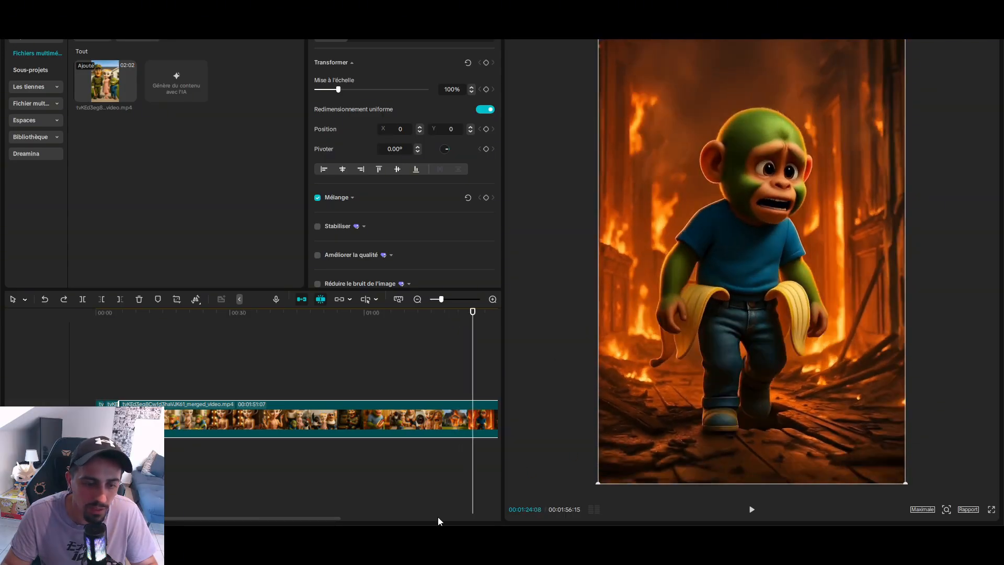
pyautogui.moveTo(319, 520); pyautogui.dragTo(491, 517)
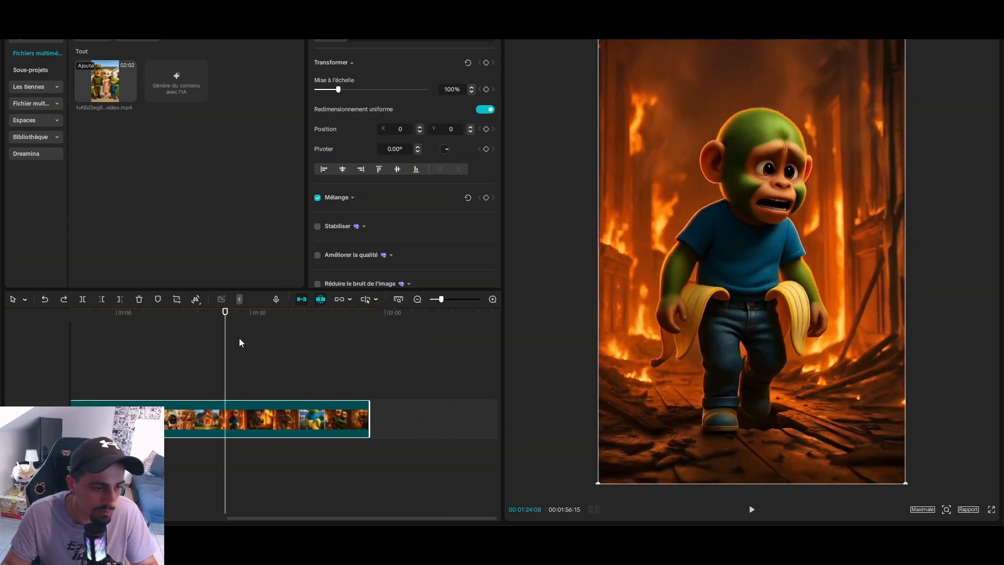
pyautogui.moveTo(224, 320); pyautogui.dragTo(256, 314)
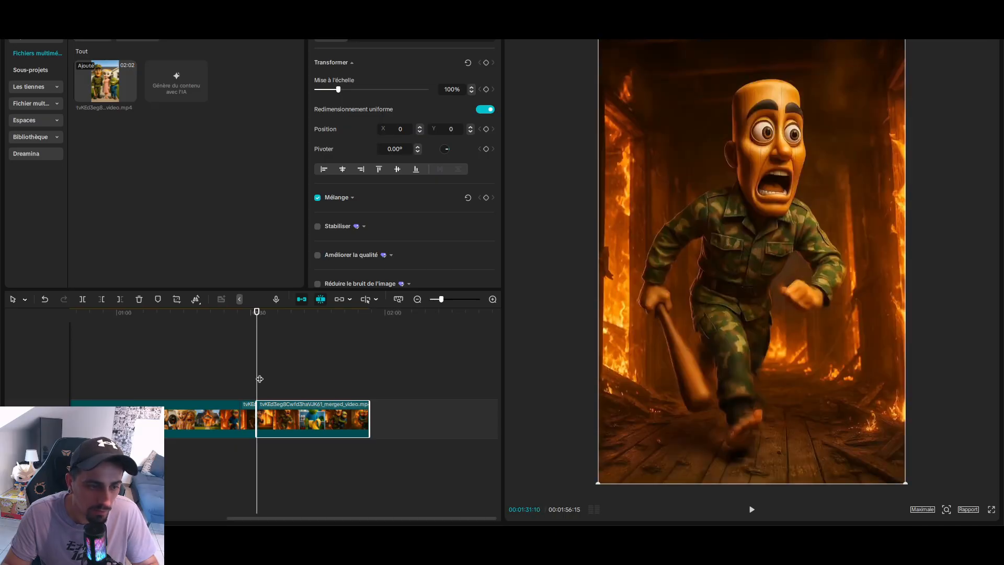
pyautogui.click(246, 406)
pyautogui.press('Delete')
pyautogui.click(247, 322)
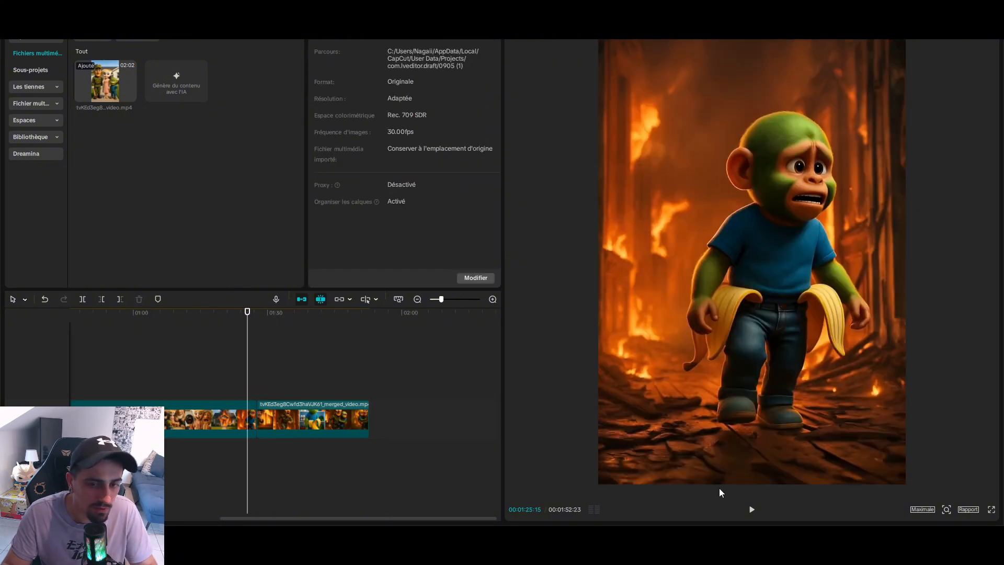
pyautogui.click(752, 510)
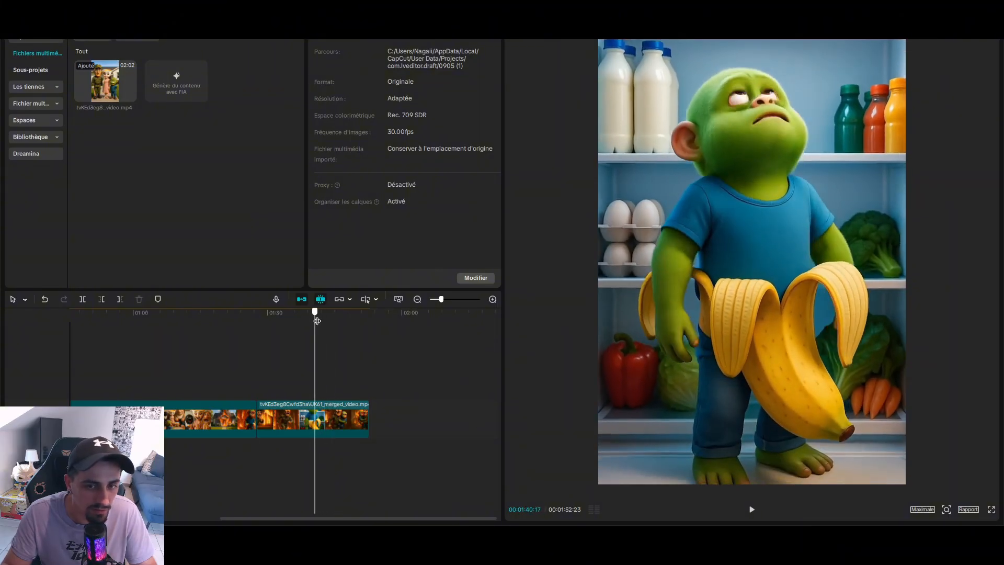
# Step: Split the clip at 00:01:43:18 and again in the soldier-carrying-monkey scene, and delete the section between the cuts
pyautogui.moveTo(323, 320); pyautogui.dragTo(329, 322)
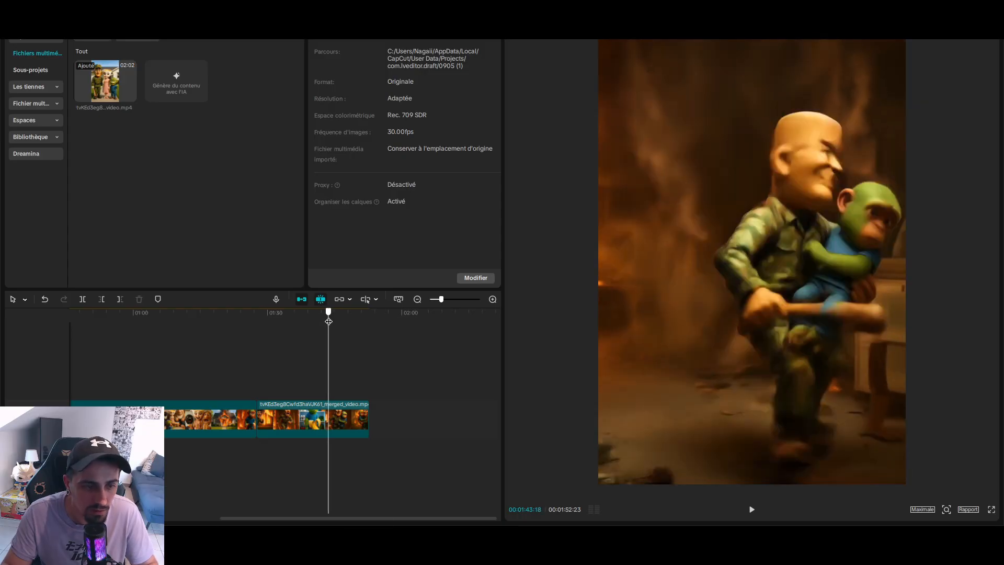
pyautogui.hotkey('ctrl', 'b')
pyautogui.moveTo(329, 318); pyautogui.dragTo(350, 325)
pyautogui.click(335, 417)
pyautogui.press('Delete')
# Step: Delete the last clip on the timeline, starting at 00:01:44:16, to end the montage on the rescue shot
pyautogui.click(353, 314)
pyautogui.click(360, 412)
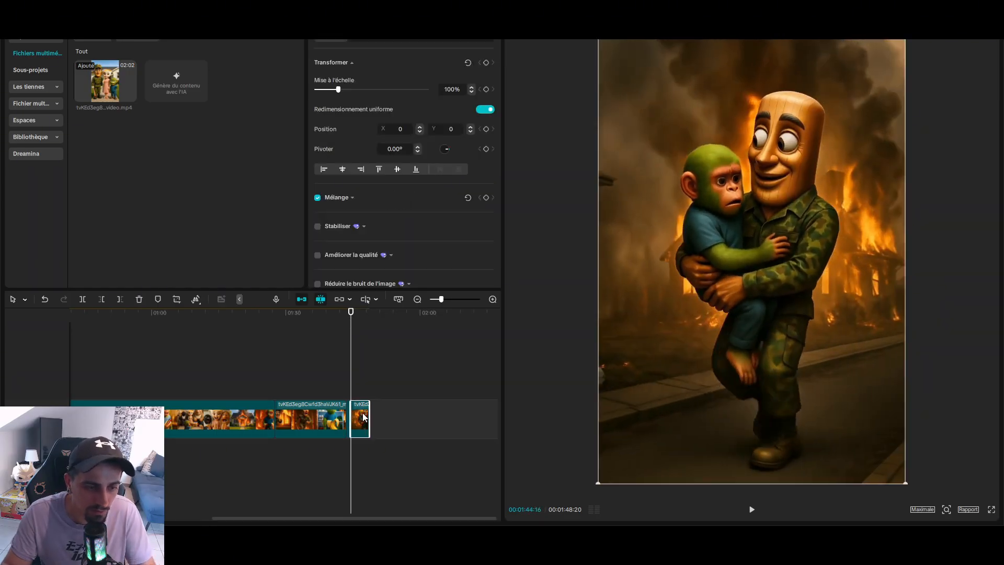
pyautogui.press('Delete')
# Step: Review the montage's second half, from the monkey's fire scene through the fridge scene to the end
pyautogui.moveTo(360, 312); pyautogui.dragTo(1, 324)
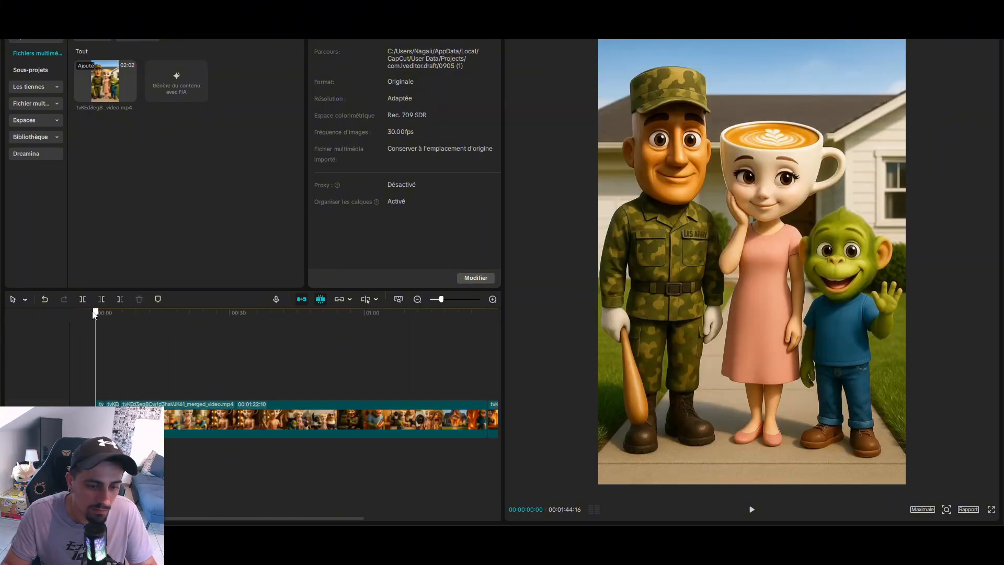
pyautogui.moveTo(94, 313); pyautogui.dragTo(285, 336)
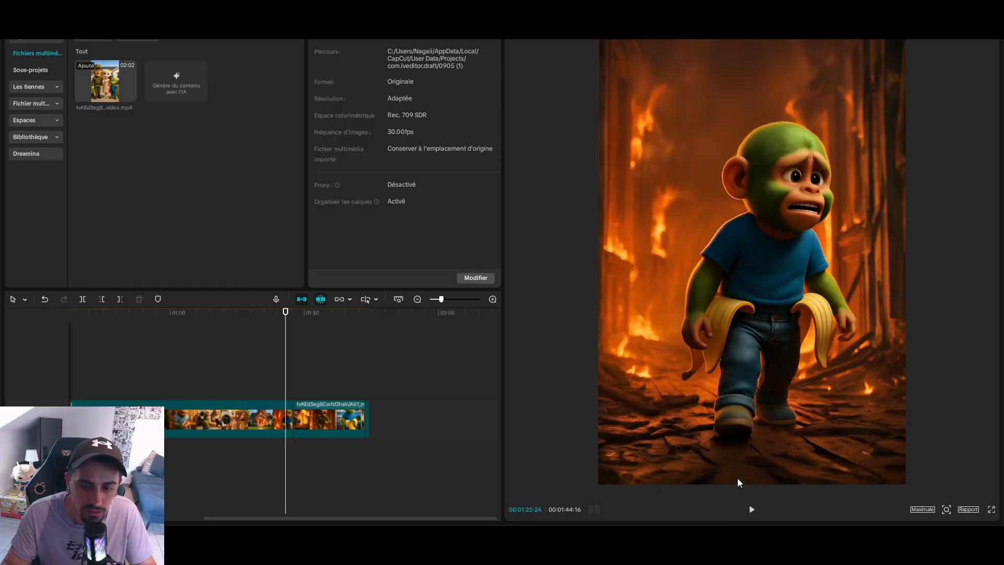
pyautogui.click(753, 509)
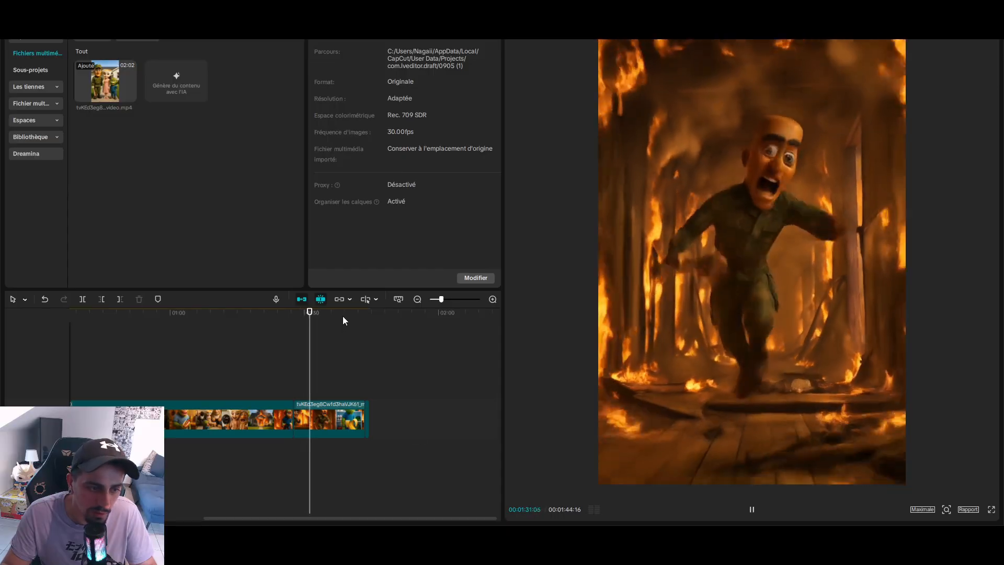
pyautogui.click(347, 318)
pyautogui.moveTo(351, 323); pyautogui.dragTo(358, 325)
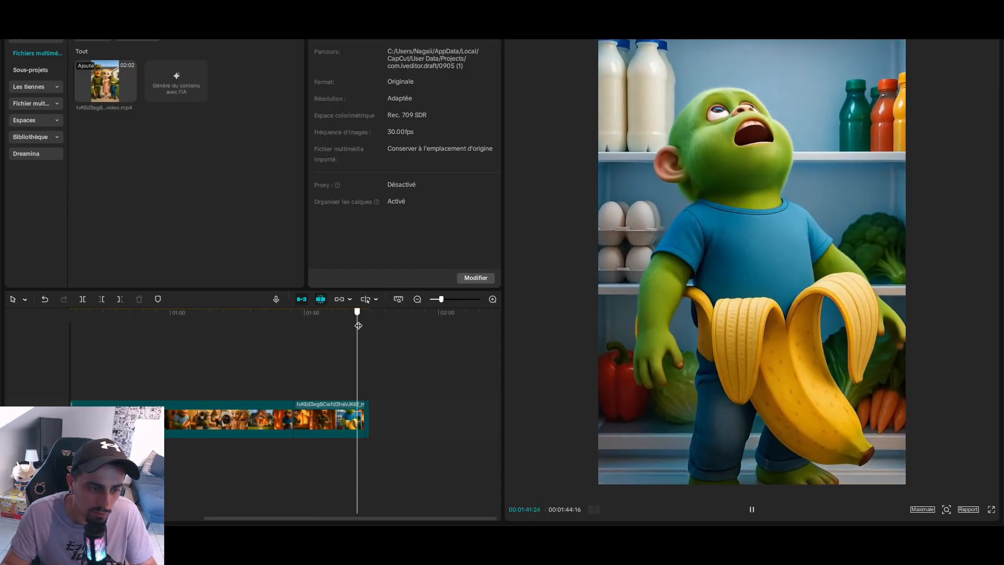
pyautogui.click(748, 511)
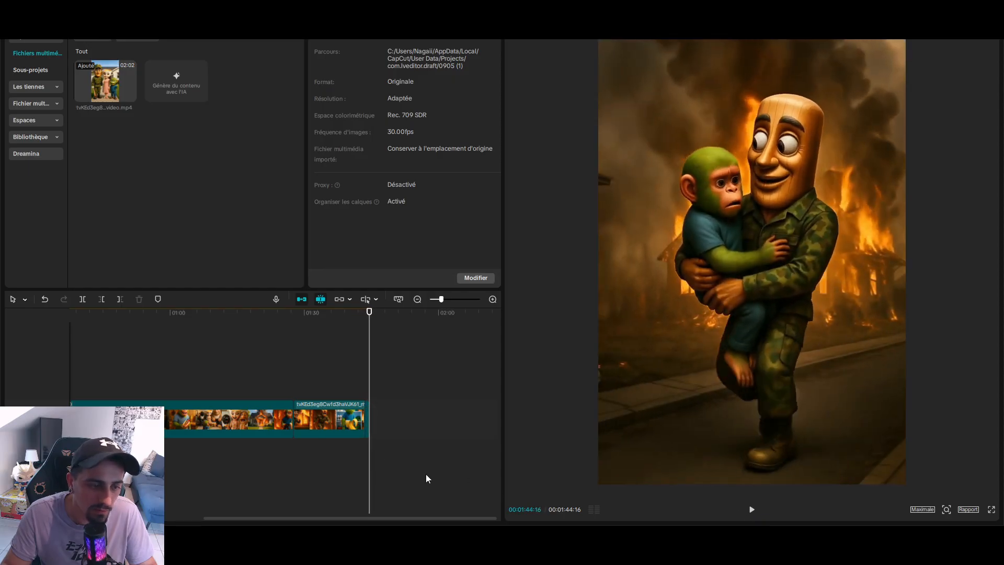
# Step: Select the timeline clips and play the opening from the start through the soldier's walking scene
pyautogui.moveTo(425, 473); pyautogui.dragTo(1, 269)
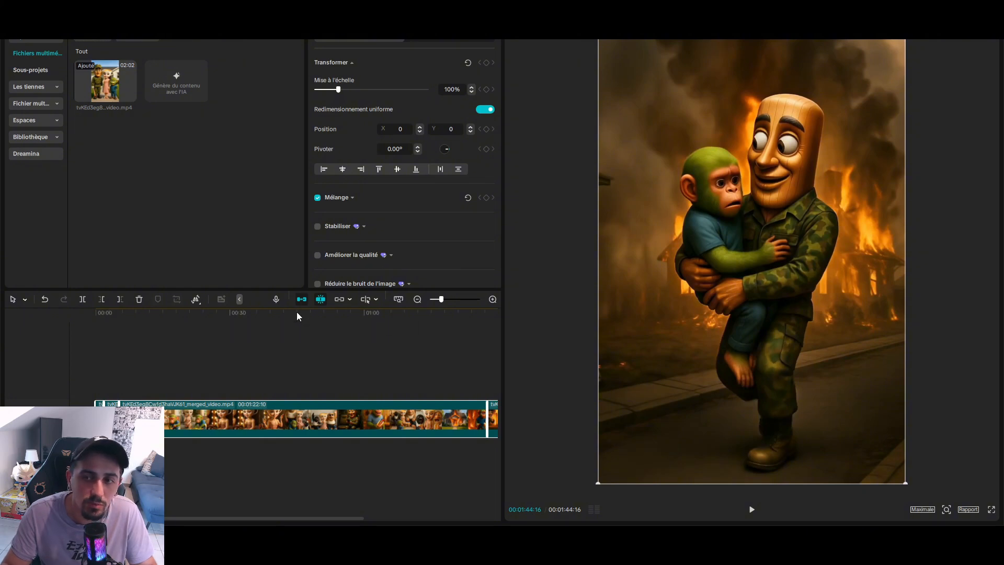
pyautogui.moveTo(295, 318); pyautogui.dragTo(2, 302)
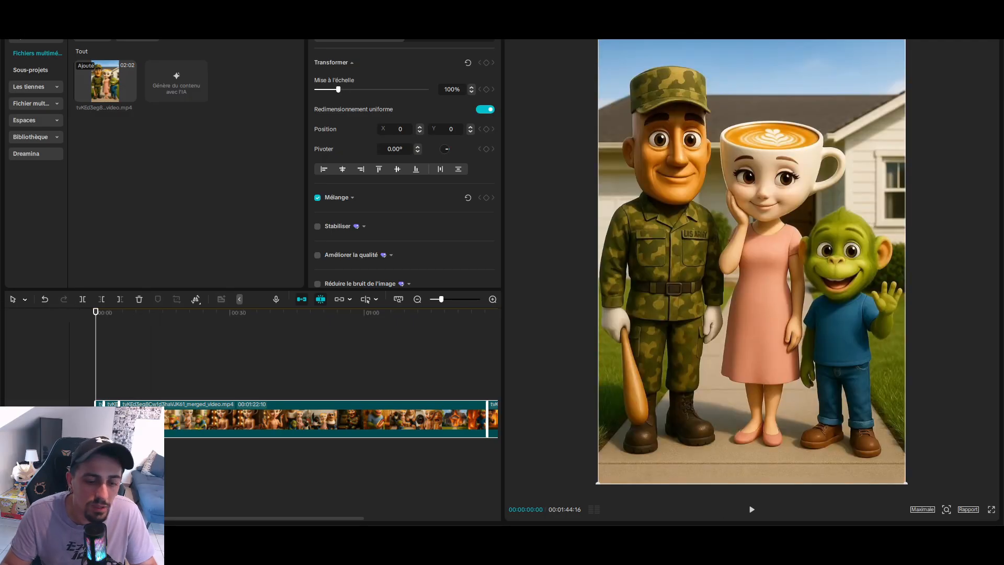
pyautogui.click(751, 509)
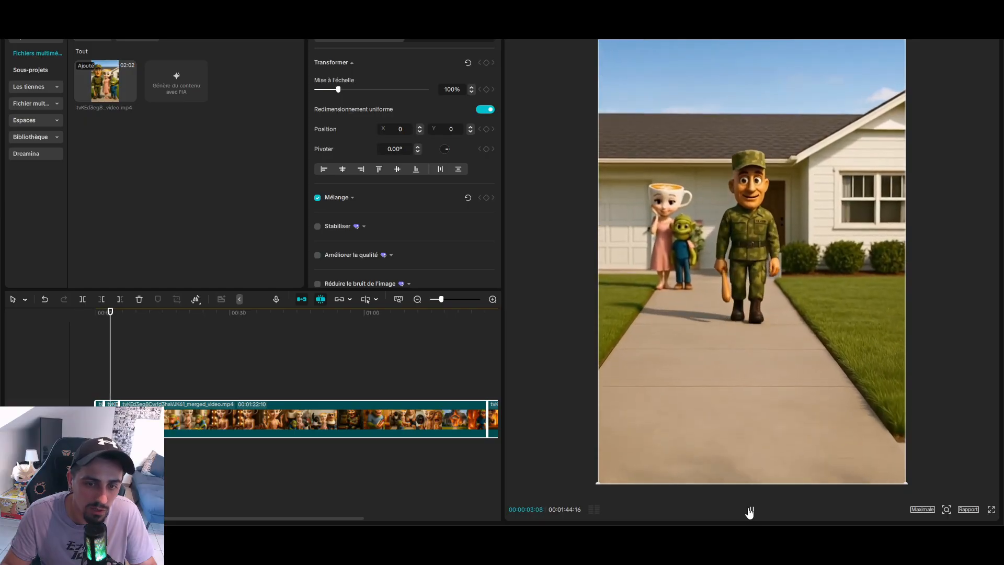
pyautogui.click(749, 511)
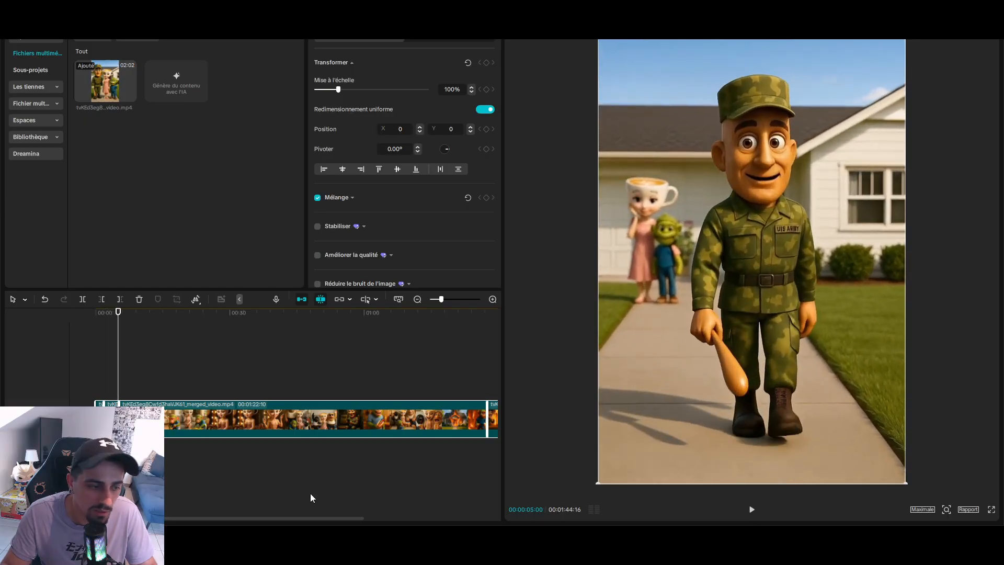
# Step: Split the soldier's walking segment at 00:00:04:07 and delete the part after the cut
pyautogui.scroll(3, 310, 493)
pyautogui.scroll(4, 152, 429)
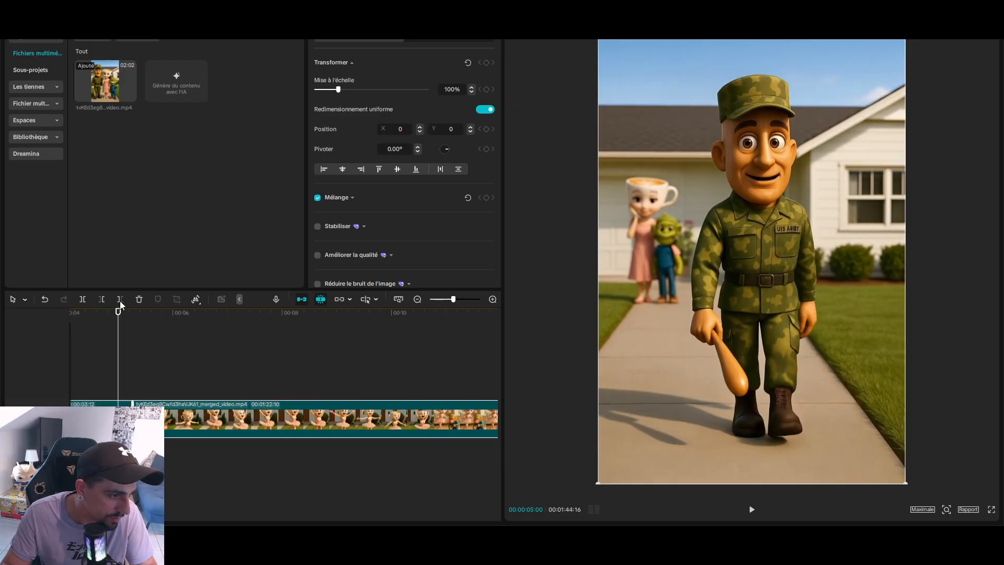
pyautogui.moveTo(117, 312); pyautogui.dragTo(328, 310)
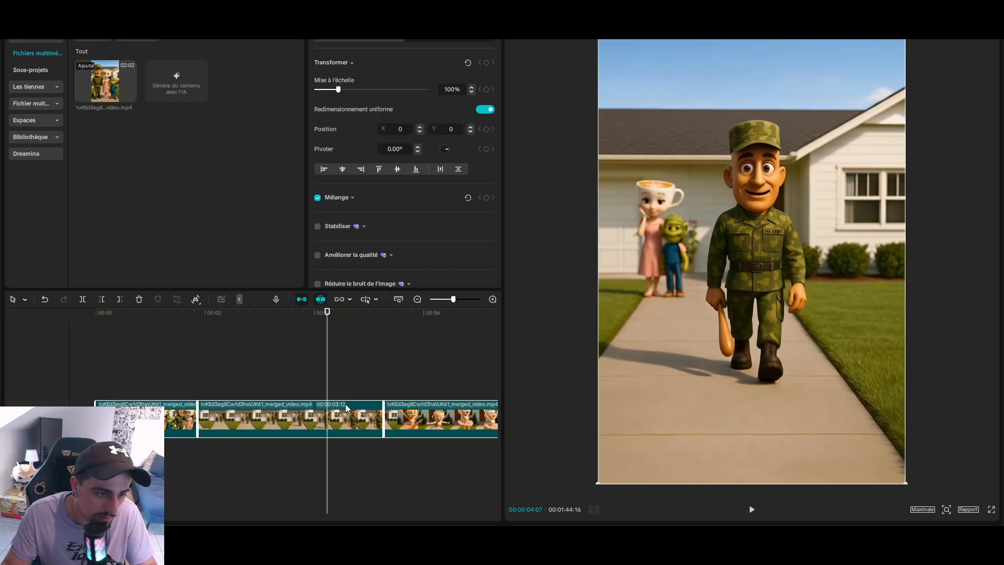
pyautogui.hotkey('ctrl', 'b')
pyautogui.press('Delete')
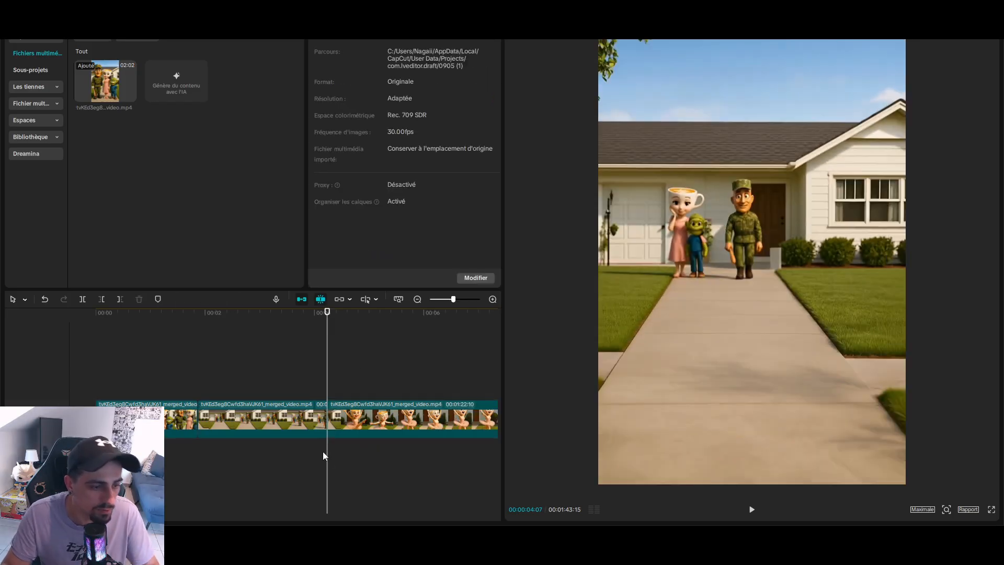
# Step: Set the speed of the first two clips, the family shot and the soldier's walk, to 2x
pyautogui.scroll(-8, 323, 454)
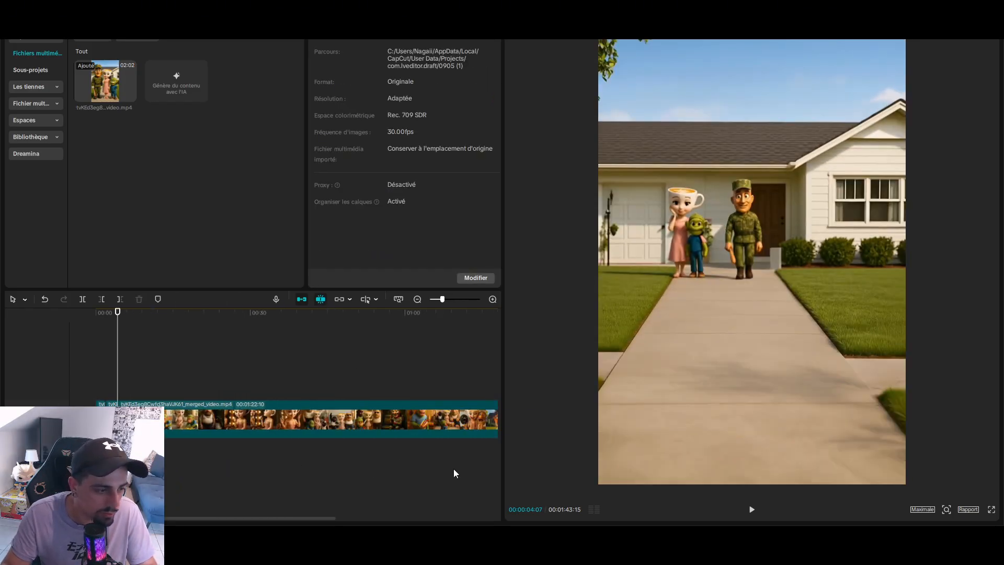
pyautogui.click(107, 403)
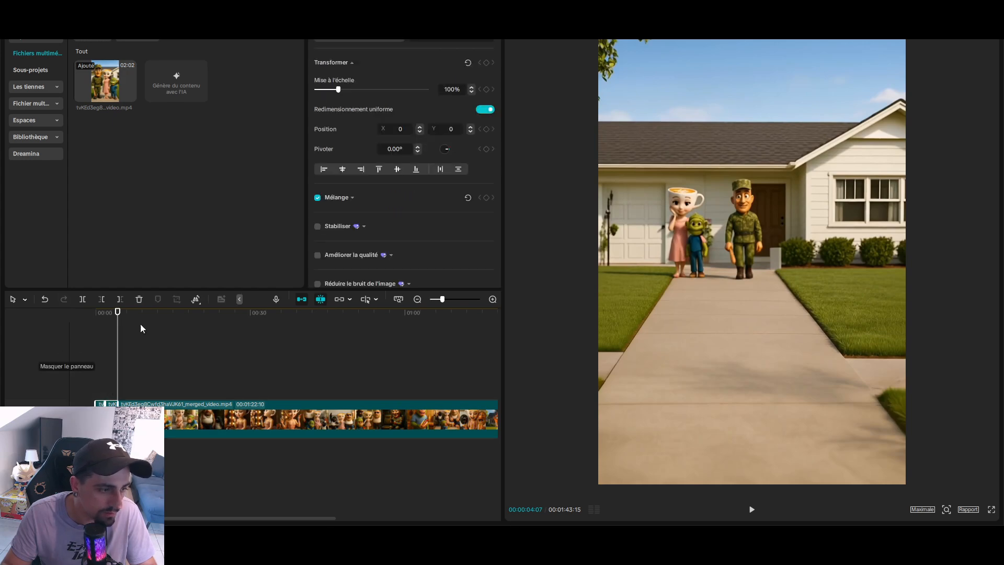
pyautogui.click(372, 17)
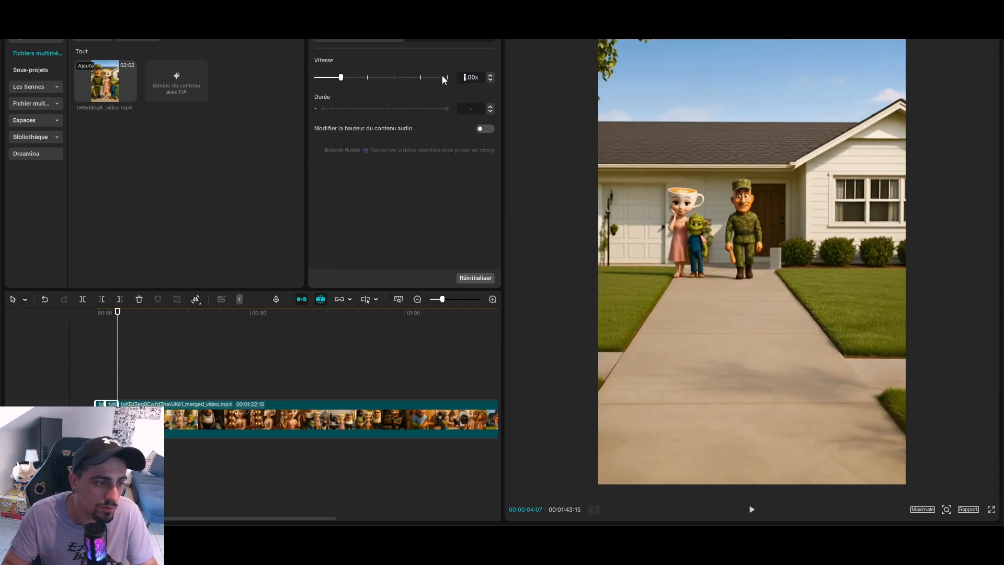
pyautogui.write('2')
pyautogui.press('Return')
# Step: Play the sped-up opening from the start, and undo the speed change on both clips
pyautogui.moveTo(115, 318); pyautogui.dragTo(95, 312)
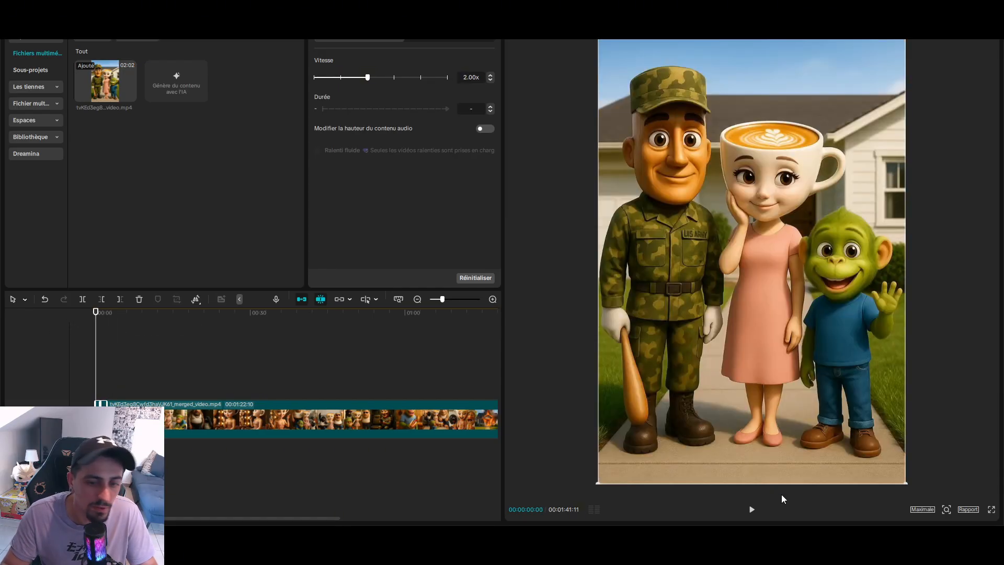
pyautogui.click(745, 510)
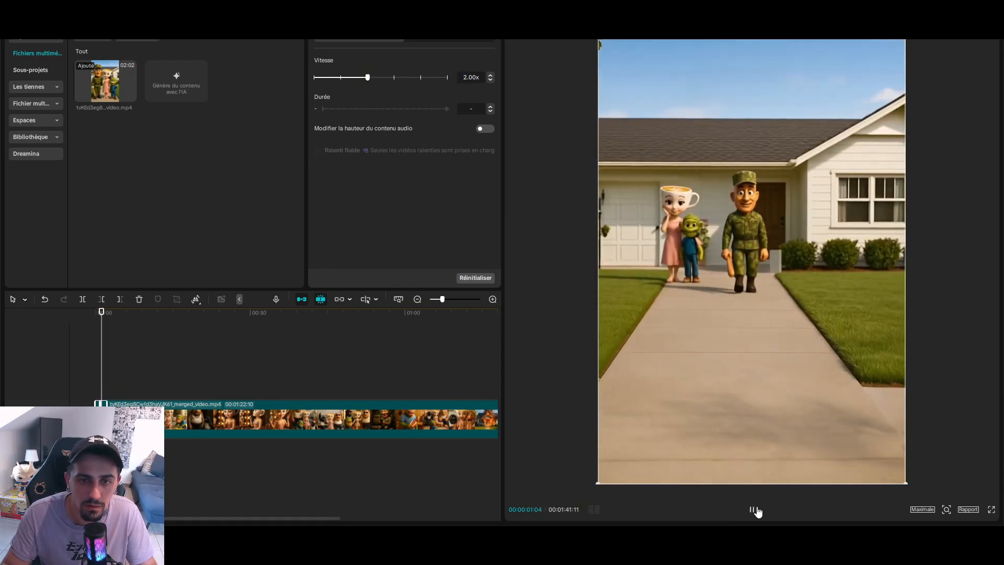
pyautogui.click(751, 510)
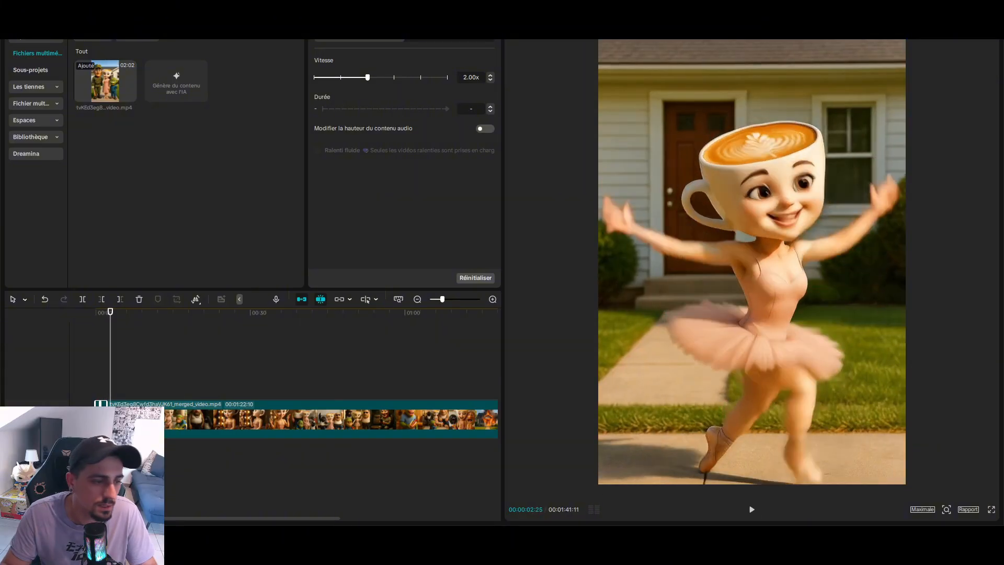
pyautogui.hotkey('ctrl', 'z')
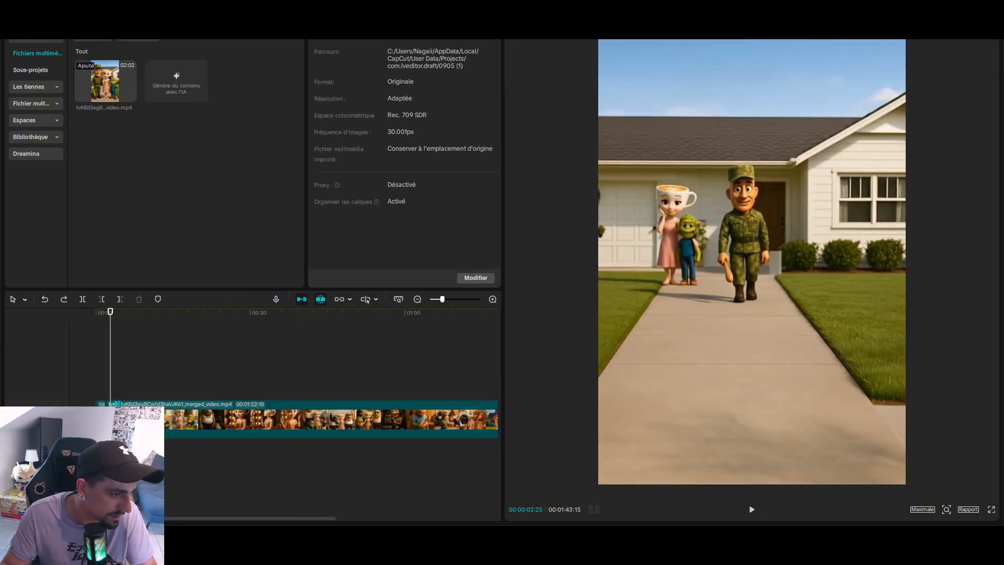
# Step: Set the playback speed of only the soldier's walking segment to 2x
pyautogui.click(114, 419)
pyautogui.click(384, 18)
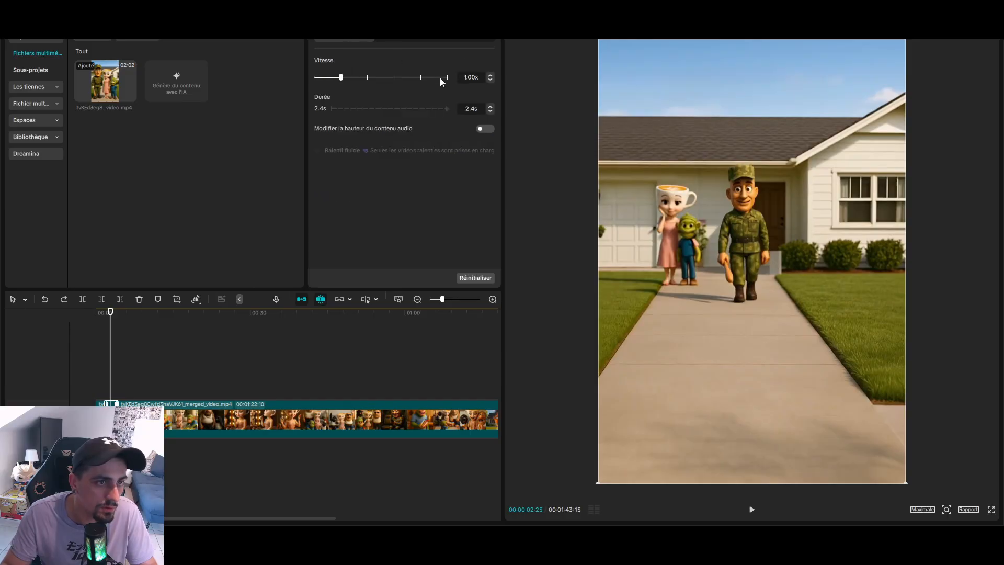
pyautogui.write('2x')
pyautogui.press('Return')
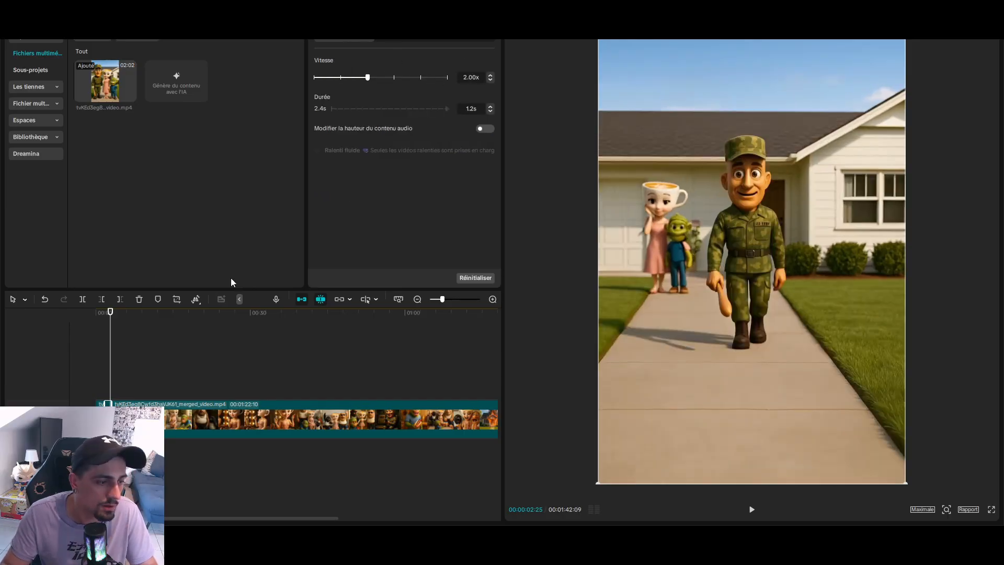
# Step: Play the sped-up walk, split the following clip at 00:00:03:11 and delete the short piece before the cut
pyautogui.click(753, 510)
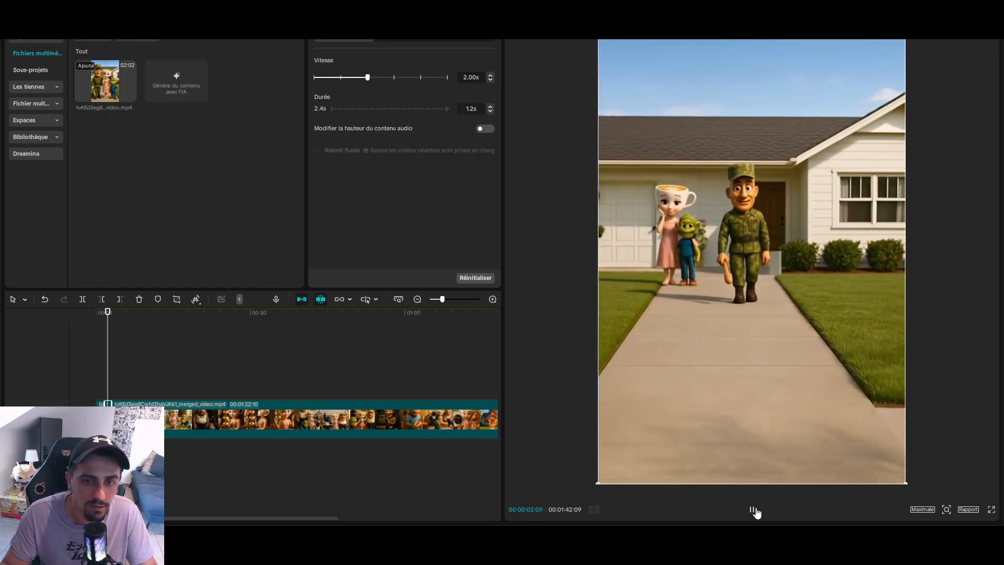
pyautogui.click(753, 510)
pyautogui.scroll(6, 283, 419)
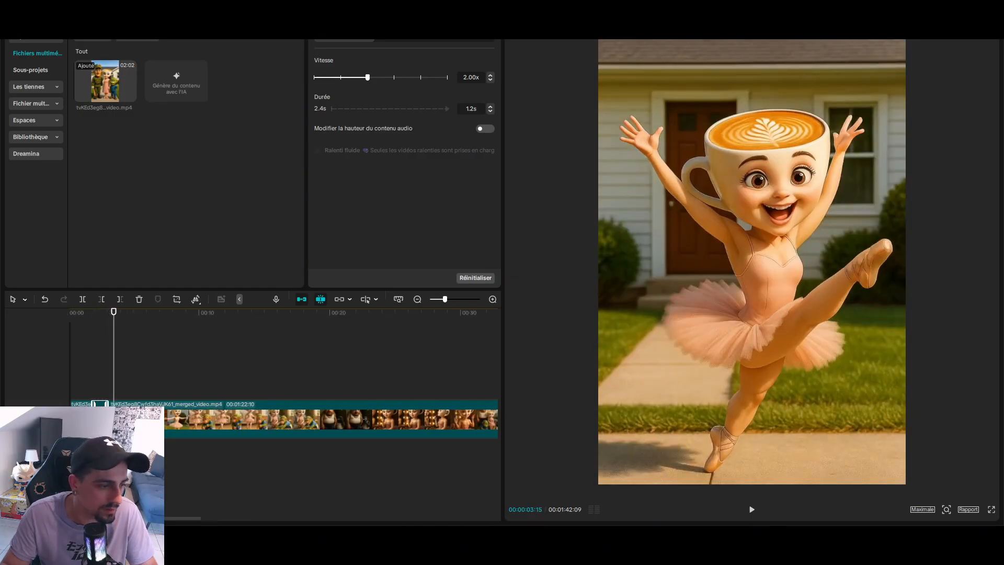
pyautogui.hscroll(-3, 284, 413)
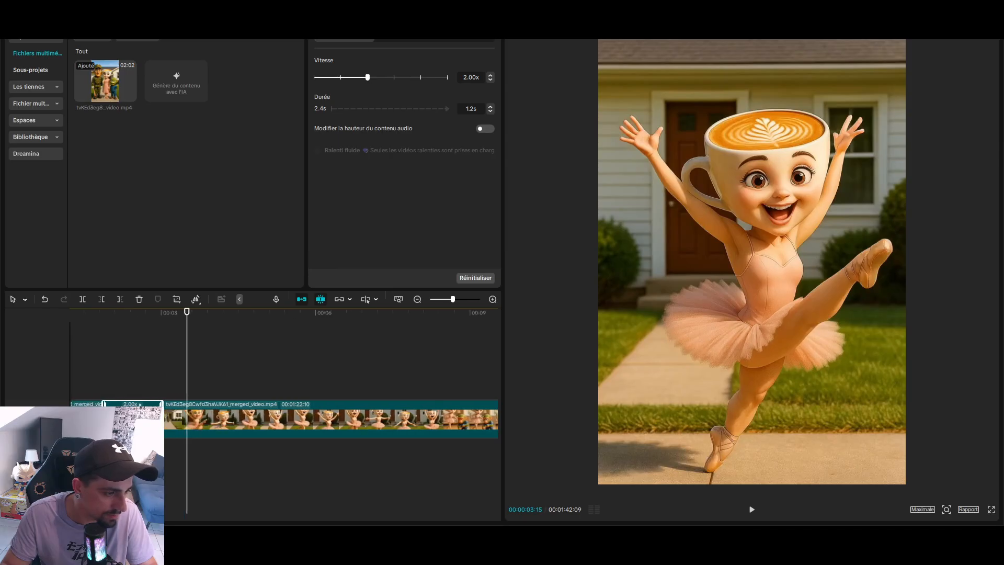
pyautogui.moveTo(259, 321); pyautogui.dragTo(255, 322)
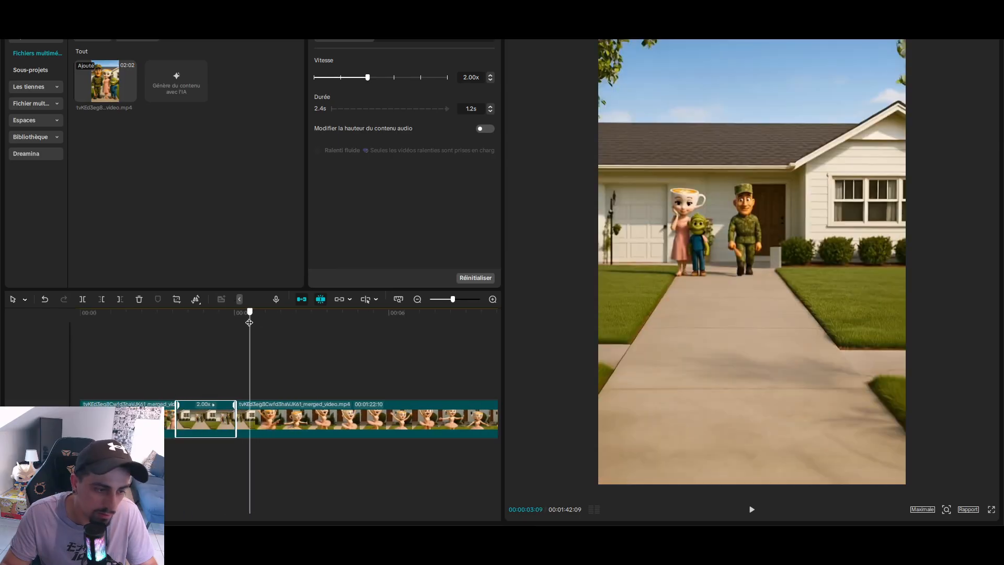
pyautogui.click(256, 416)
pyautogui.moveTo(249, 313); pyautogui.dragTo(253, 313)
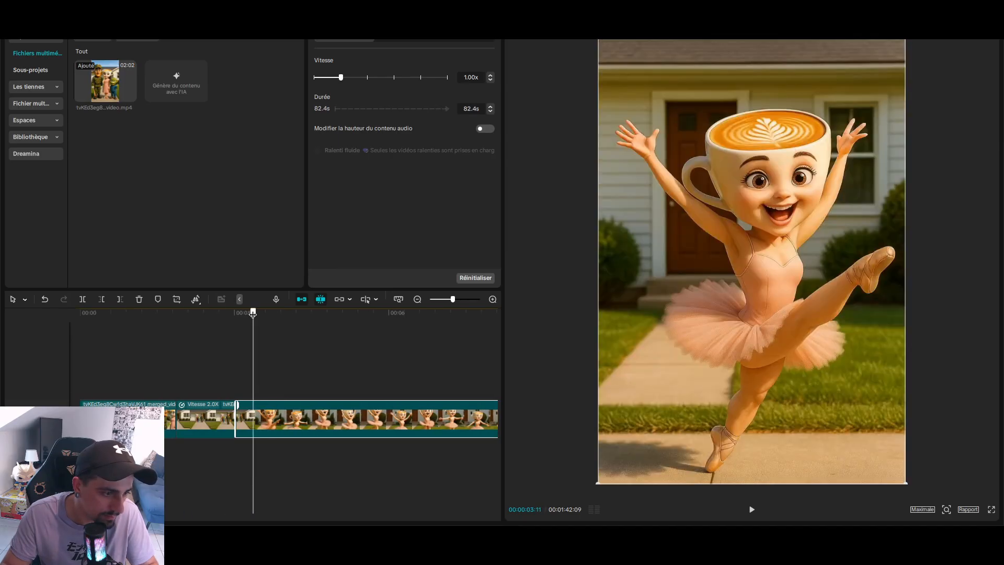
pyautogui.click(247, 410)
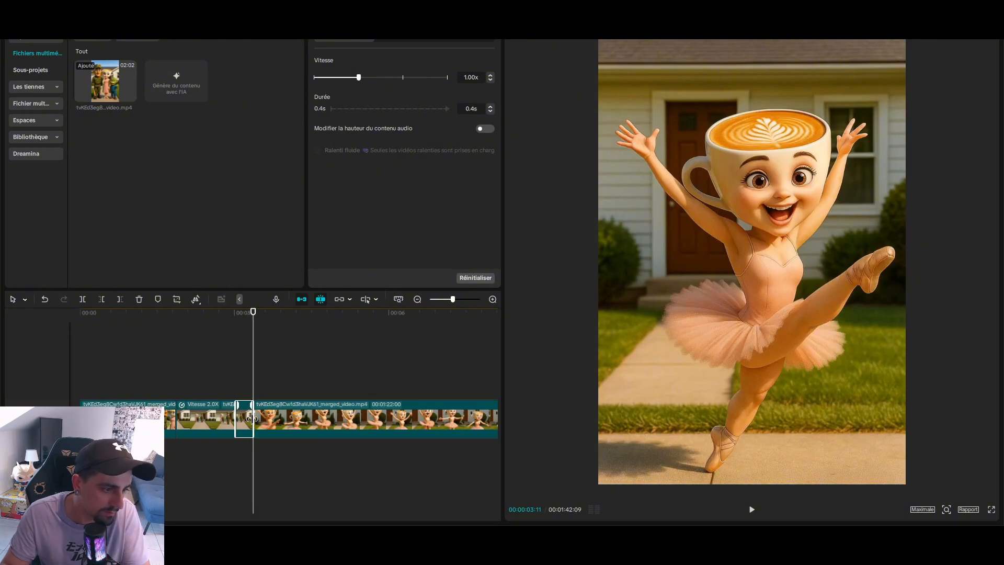
pyautogui.press('Delete')
# Step: Play the opening from the start and delete the soldier's 2x walking clip between the family shot and the ballerina
pyautogui.moveTo(198, 330); pyautogui.dragTo(27, 309)
pyautogui.moveTo(113, 314); pyautogui.dragTo(52, 318)
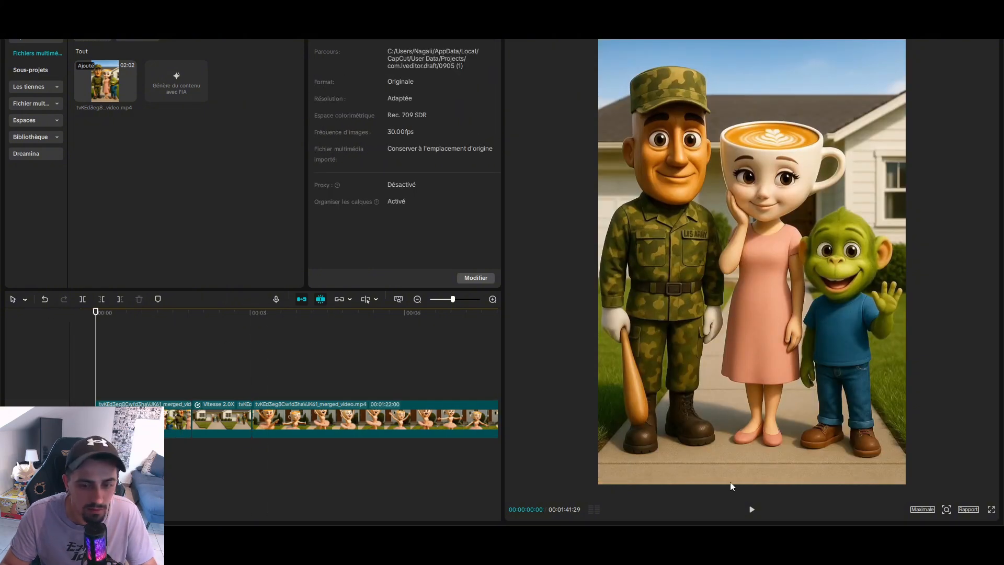
pyautogui.click(751, 509)
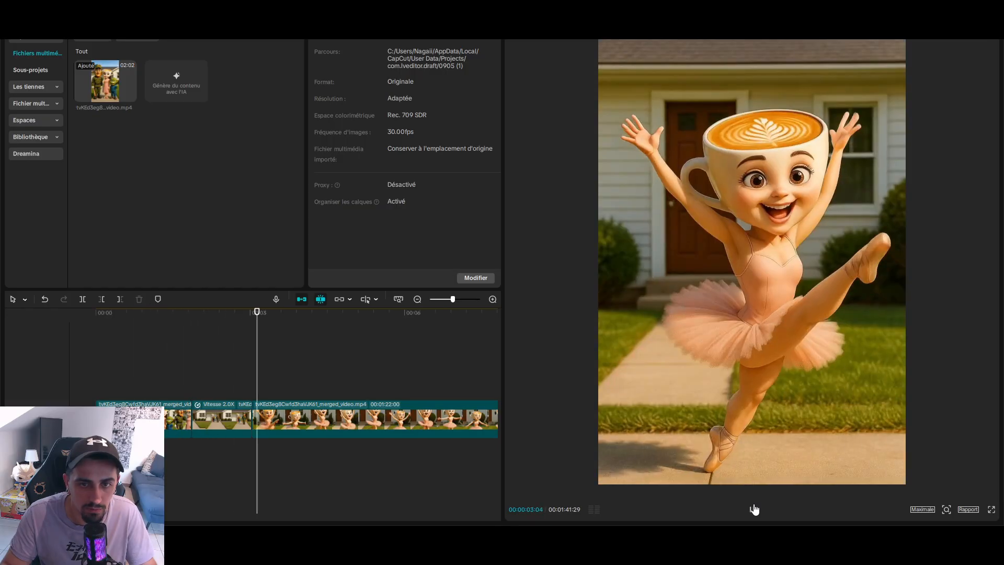
pyautogui.click(220, 418)
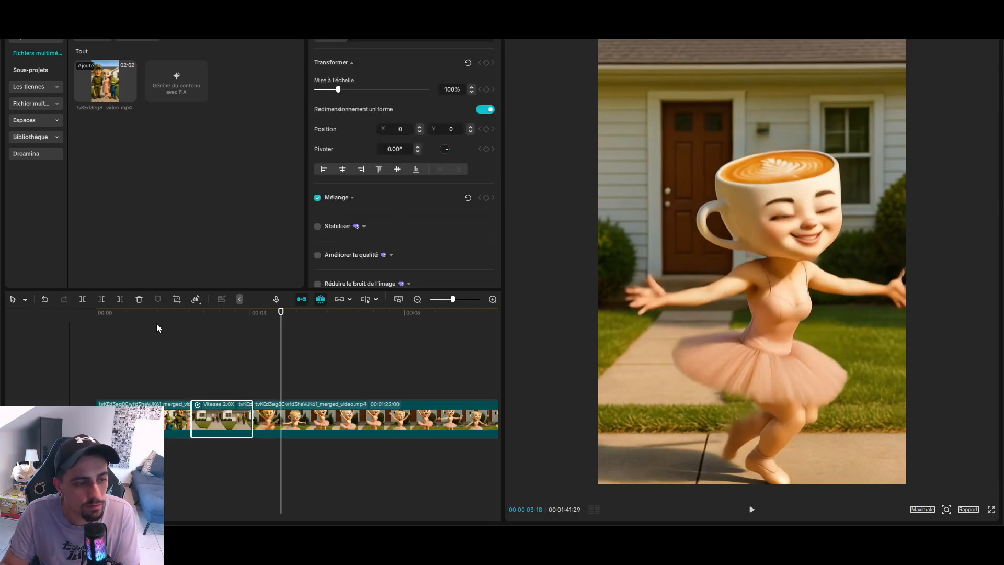
pyautogui.press('Delete')
# Step: Play the opening from the start to check the cut from the family shot to the ballerina
pyautogui.moveTo(152, 312); pyautogui.dragTo(65, 310)
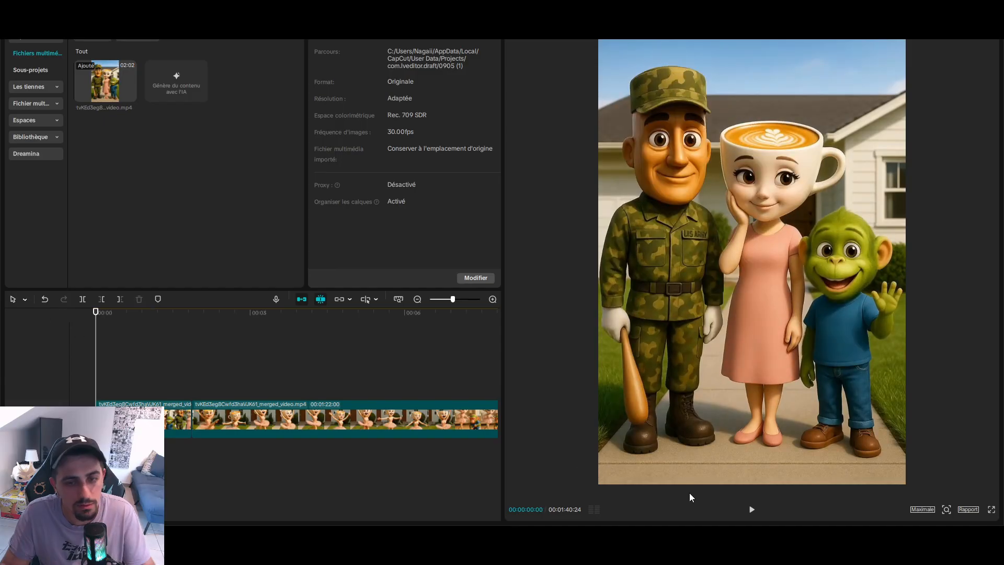
pyautogui.click(751, 510)
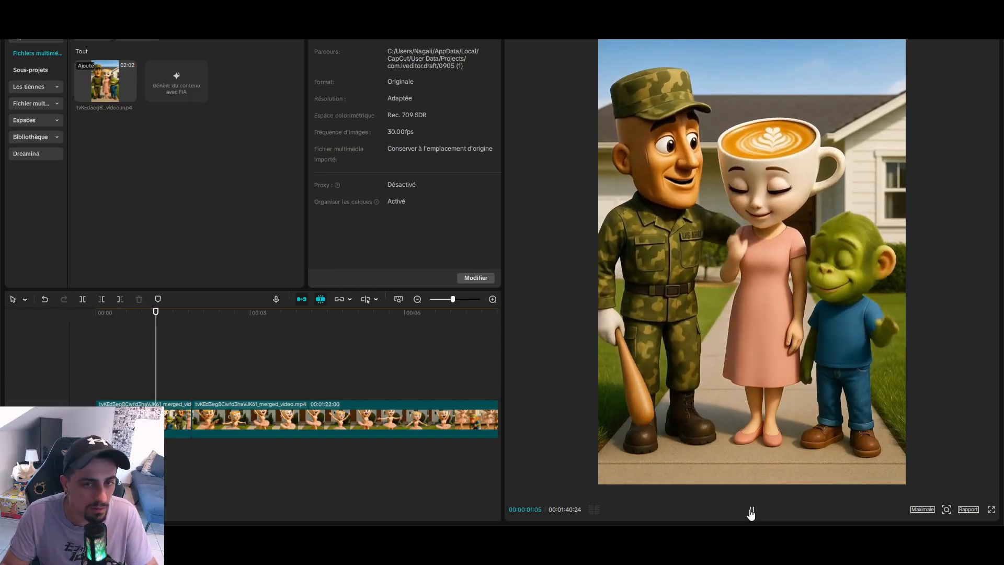
pyautogui.click(751, 510)
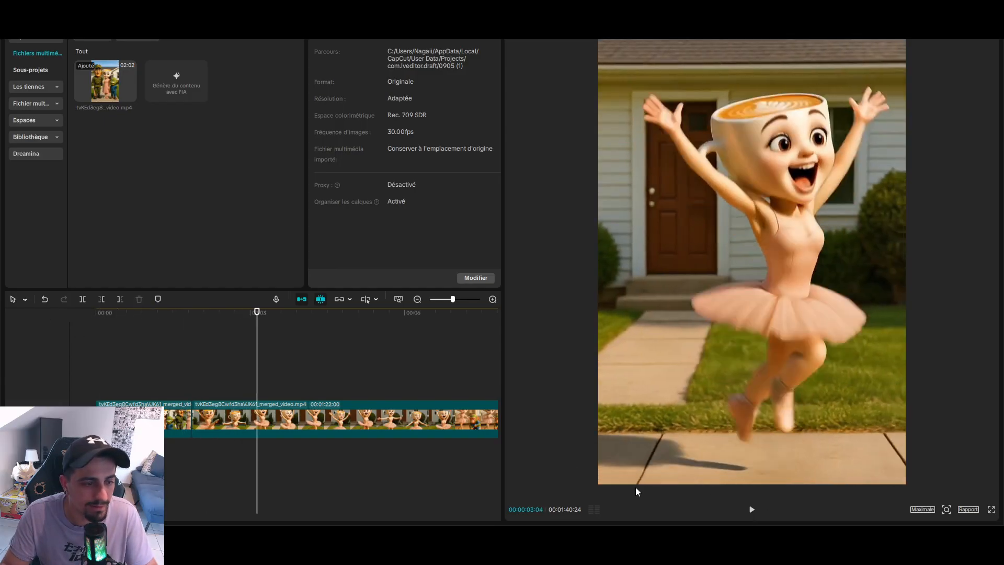
# Step: Set the playback speed of the long clip starting with the ballerina to 2x
pyautogui.click(288, 408)
pyautogui.scroll(-5, 384, 421)
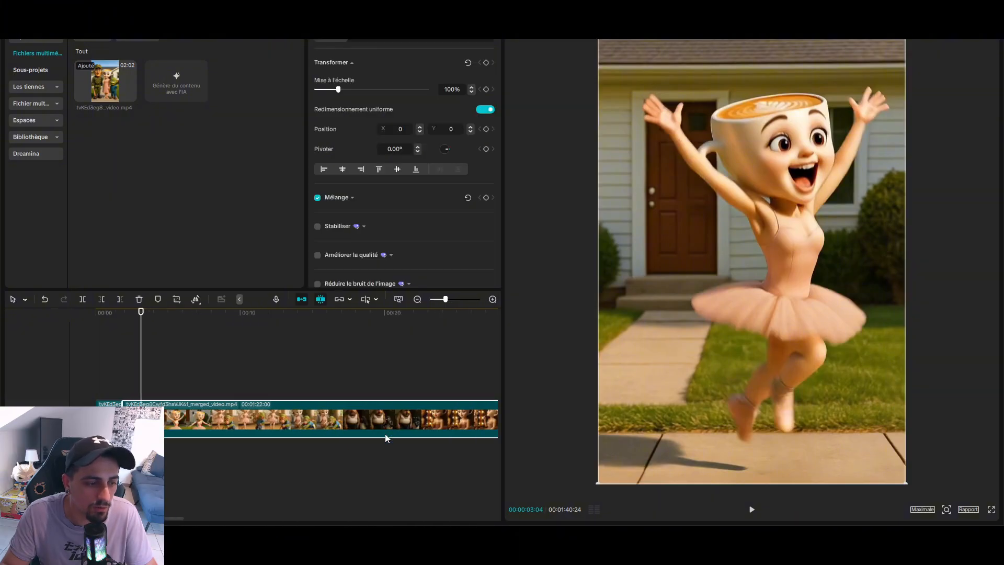
pyautogui.scroll(-5, 403, 436)
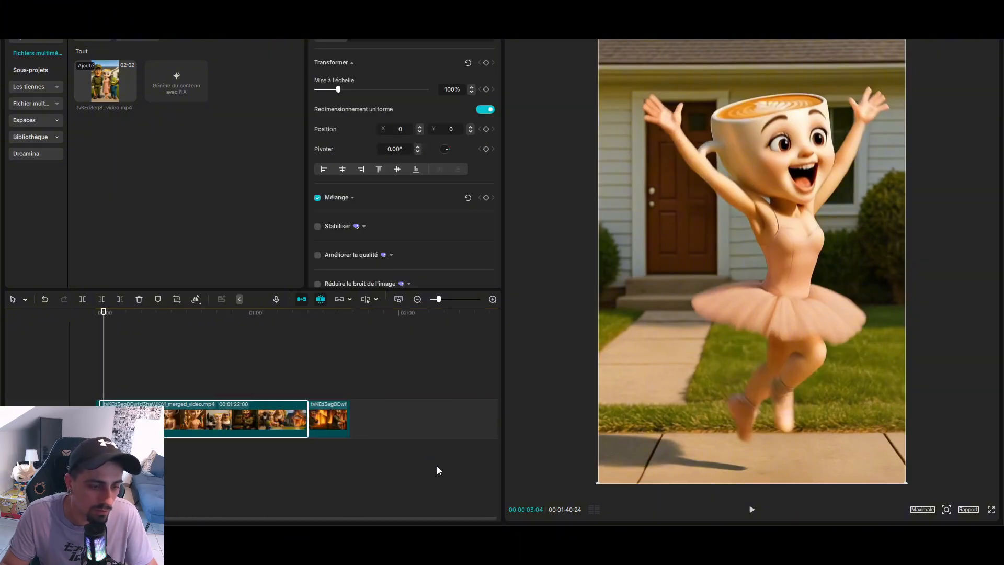
pyautogui.scroll(1, 334, 444)
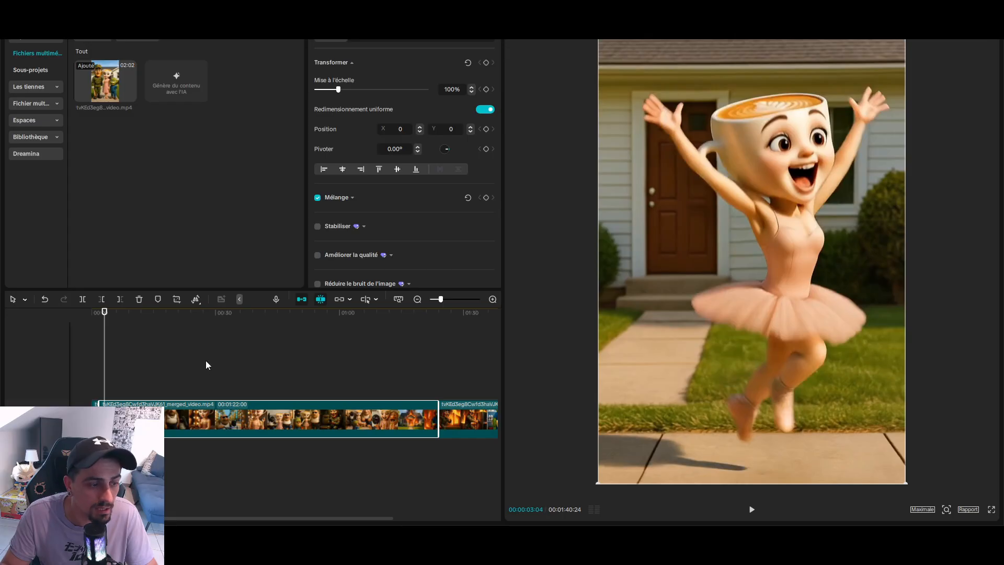
pyautogui.click(83, 314)
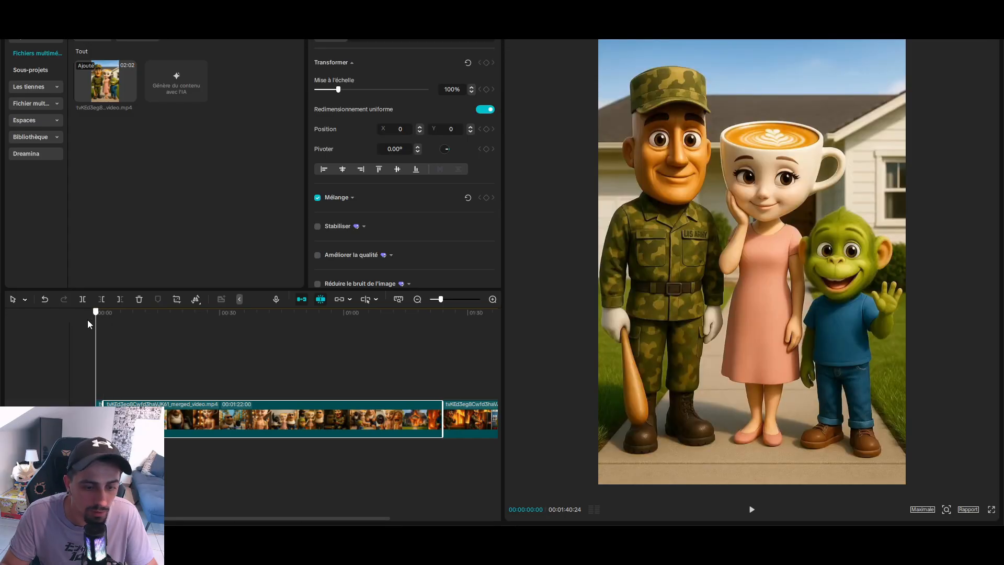
pyautogui.click(100, 419)
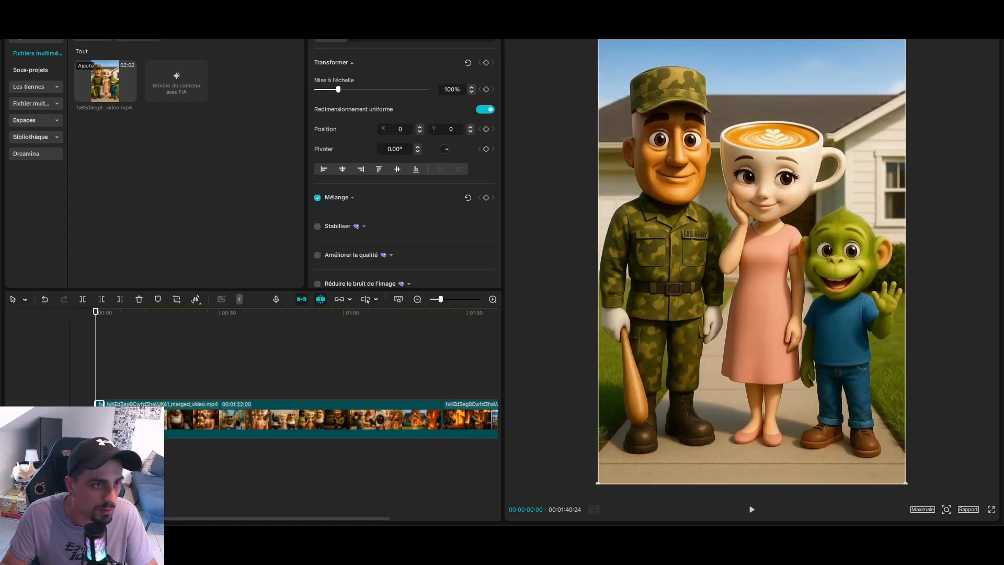
pyautogui.click(362, 20)
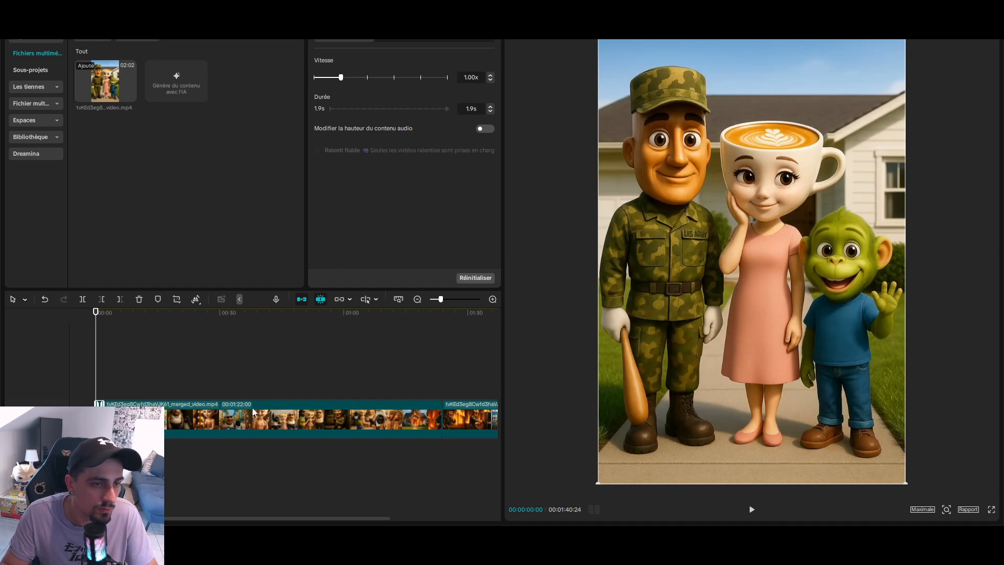
pyautogui.click(303, 425)
pyautogui.moveTo(270, 522); pyautogui.dragTo(364, 454)
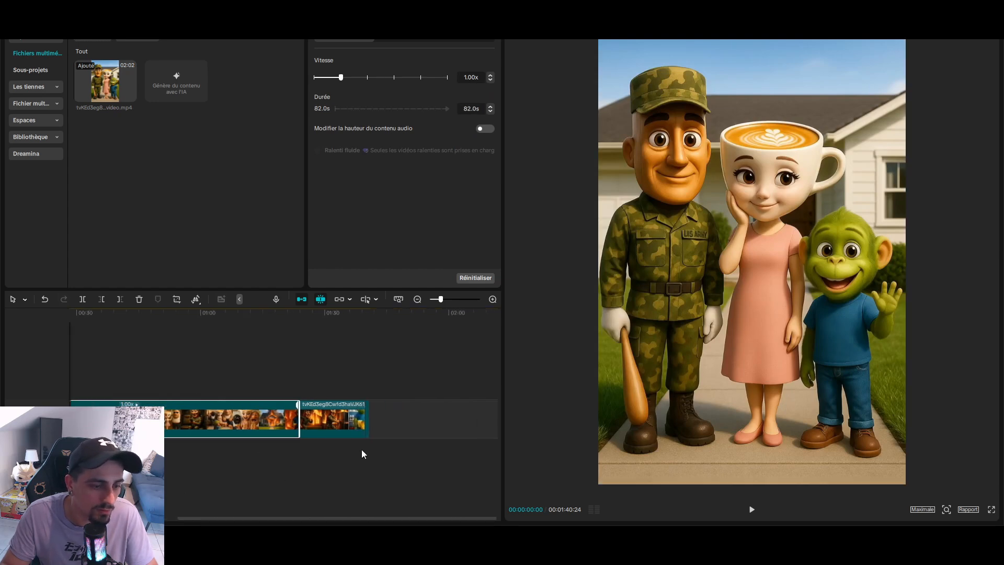
pyautogui.click(241, 428)
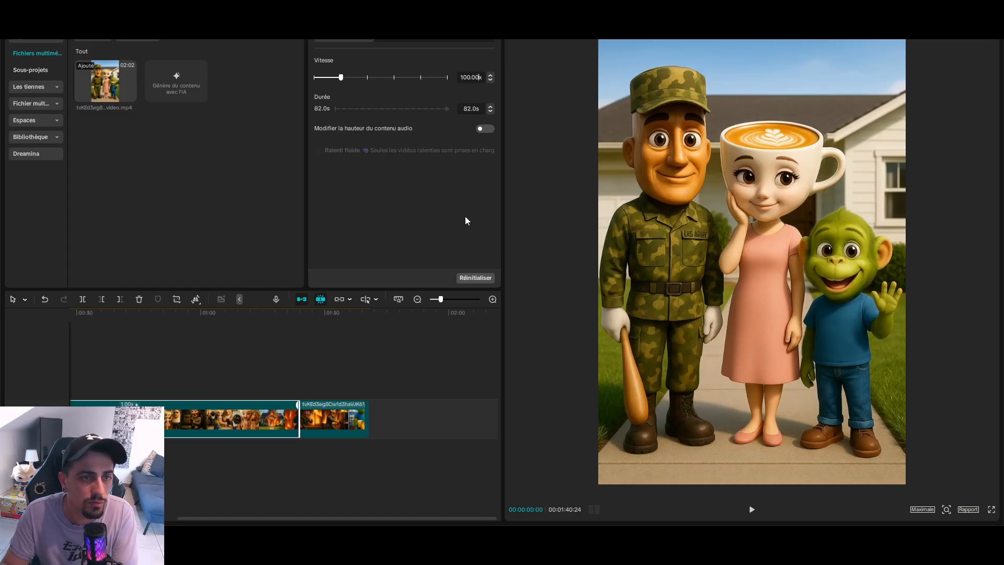
pyautogui.press('BackSpace')
pyautogui.press('BackSpace')
pyautogui.press('BackSpace')
pyautogui.press('BackSpace')
pyautogui.press('BackSpace')
pyautogui.write('2x')
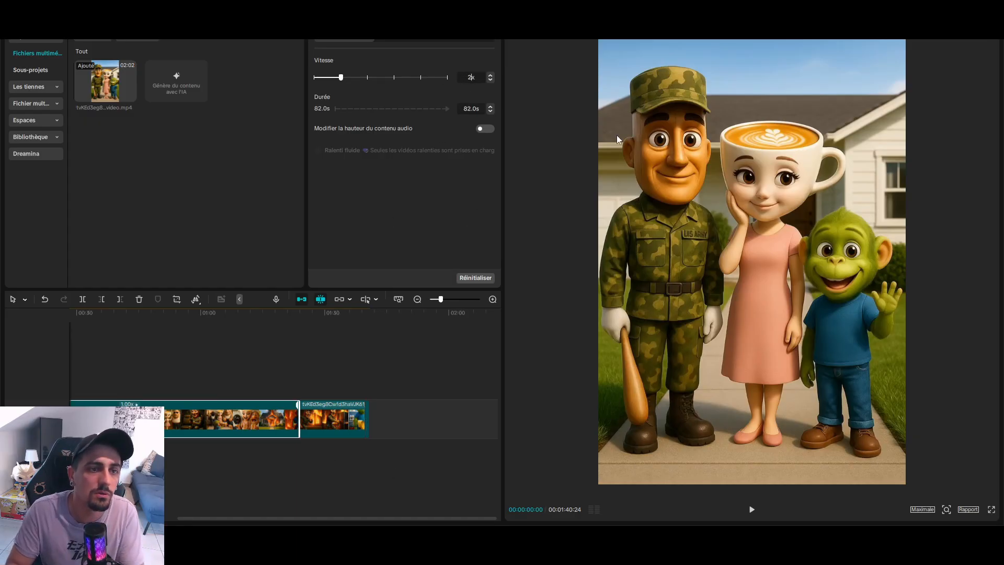
pyautogui.press('Return')
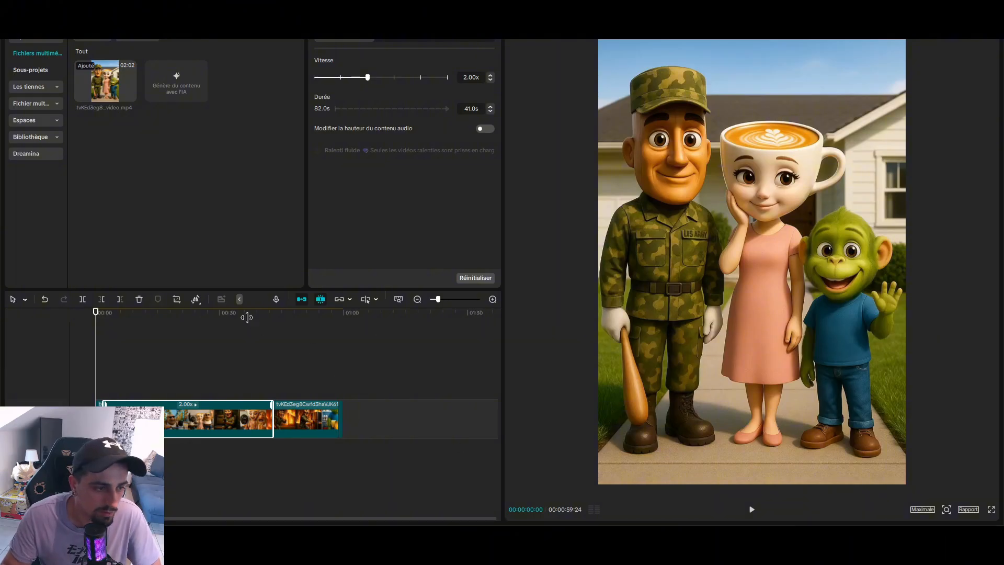
# Step: Set the playback speed of the long clip after the family shot to 1.8x
pyautogui.moveTo(247, 317); pyautogui.dragTo(217, 322)
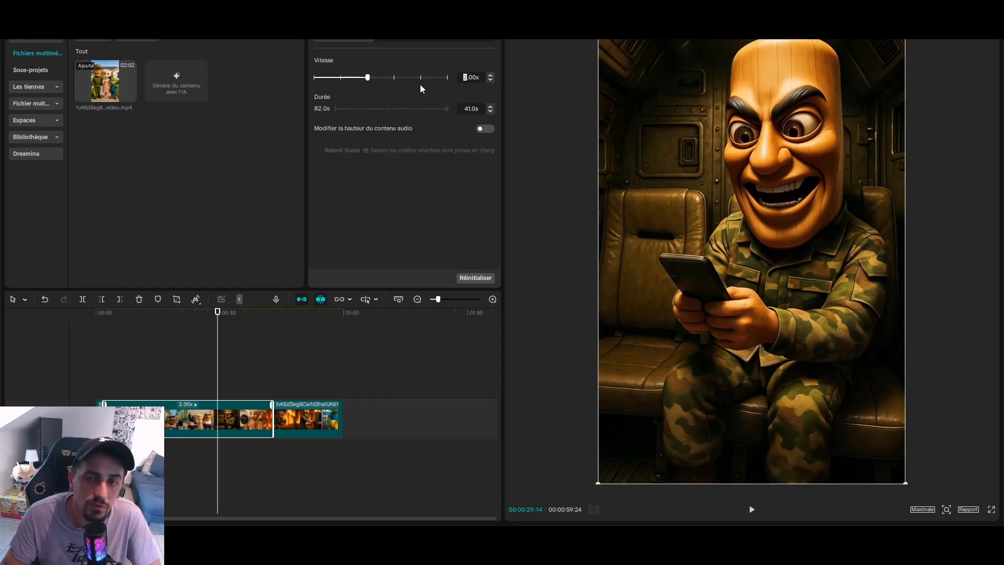
pyautogui.write('1')
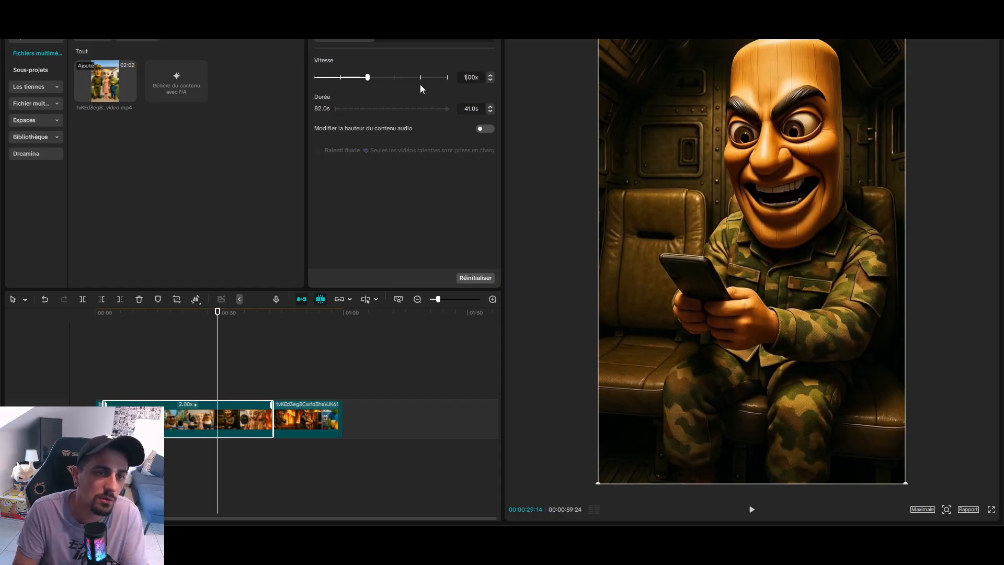
pyautogui.press('Right')
pyautogui.press('Right')
pyautogui.press('BackSpace')
pyautogui.write('8')
pyautogui.press('Return')
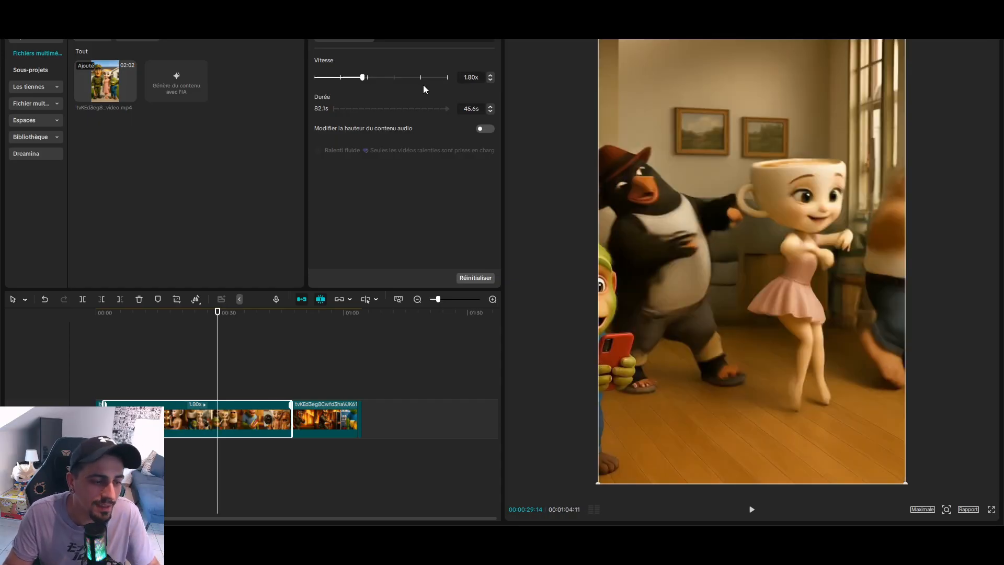
# Step: Review the shortened montage from the start through to its end, and return the playhead to the start
pyautogui.click(294, 315)
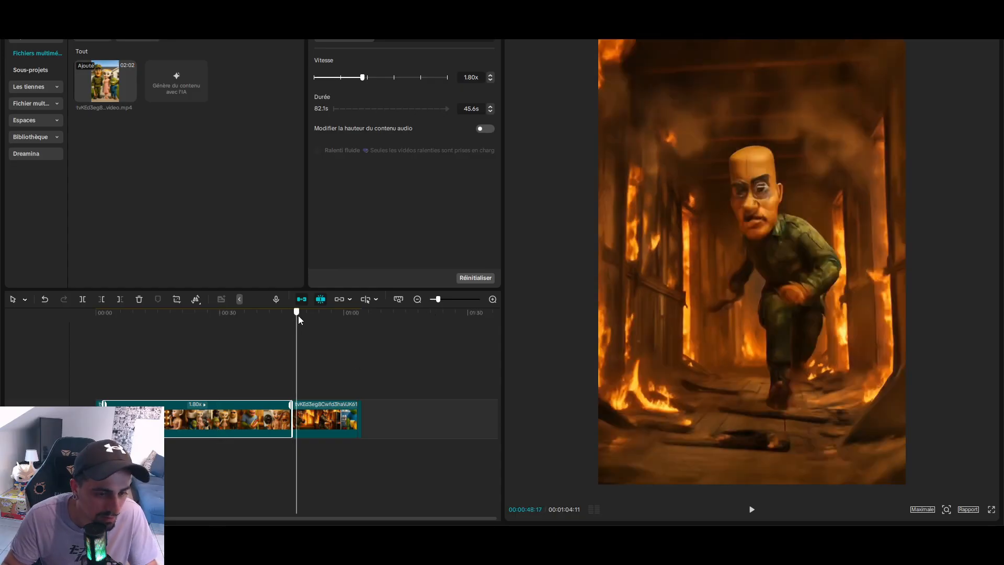
pyautogui.moveTo(297, 315); pyautogui.dragTo(156, 316)
pyautogui.moveTo(230, 330)
pyautogui.mouseDown()
pyautogui.moveTo(298, 337)
pyautogui.moveTo(2, 336)
pyautogui.mouseUp()
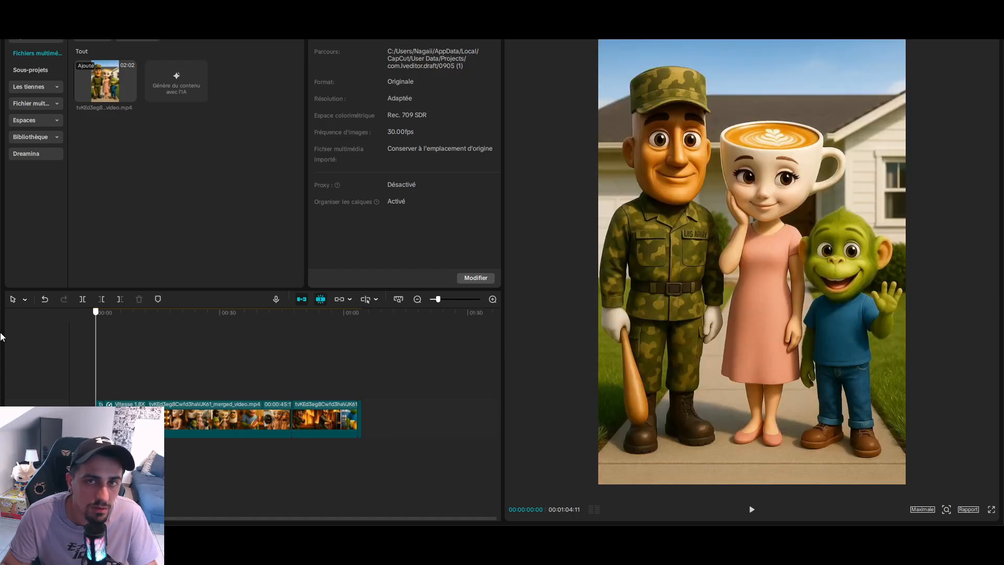
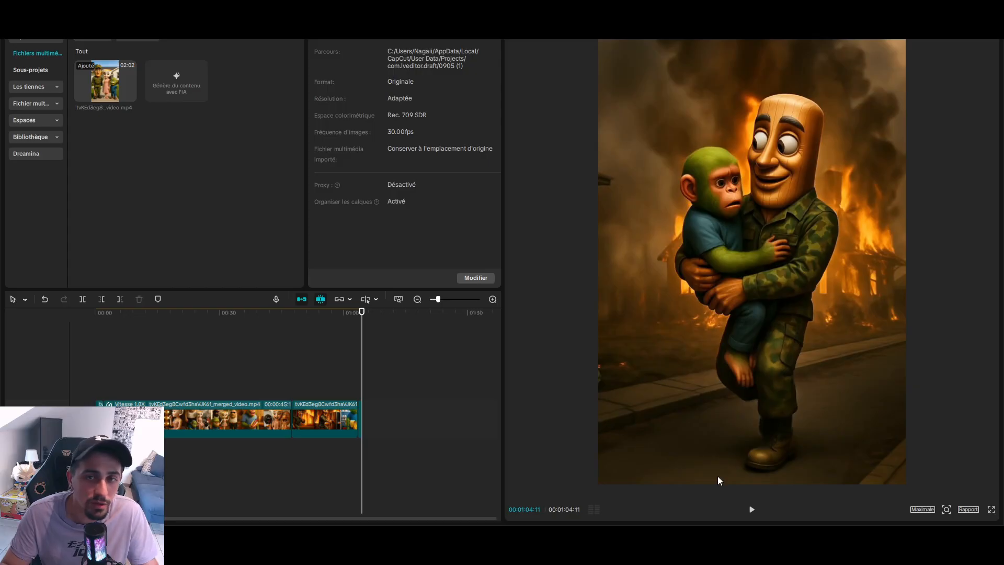
pyautogui.moveTo(234, 312); pyautogui.dragTo(0, 302)
pyautogui.moveTo(80, 309); pyautogui.dragTo(40, 358)
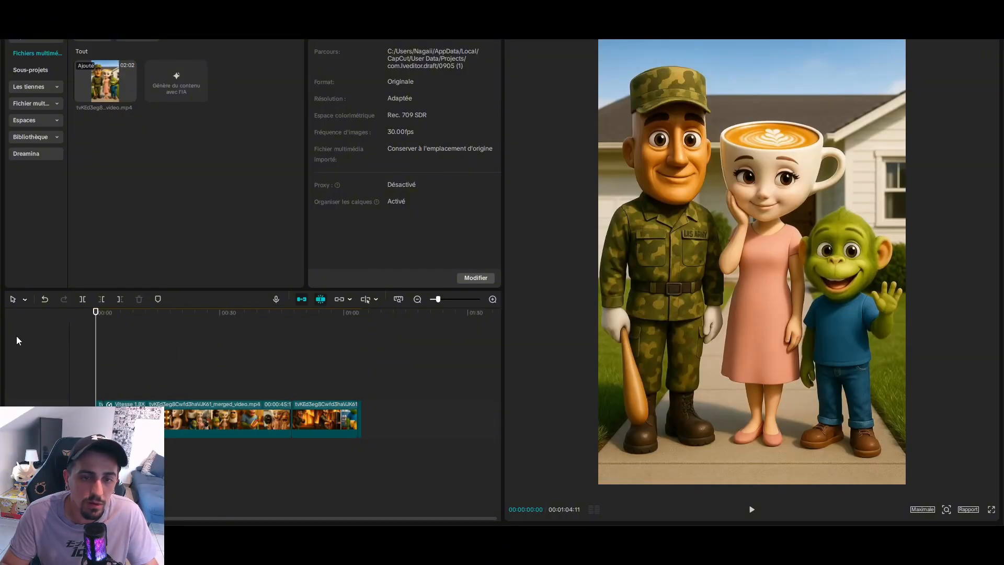
pyautogui.moveTo(426, 483); pyautogui.dragTo(73, 351)
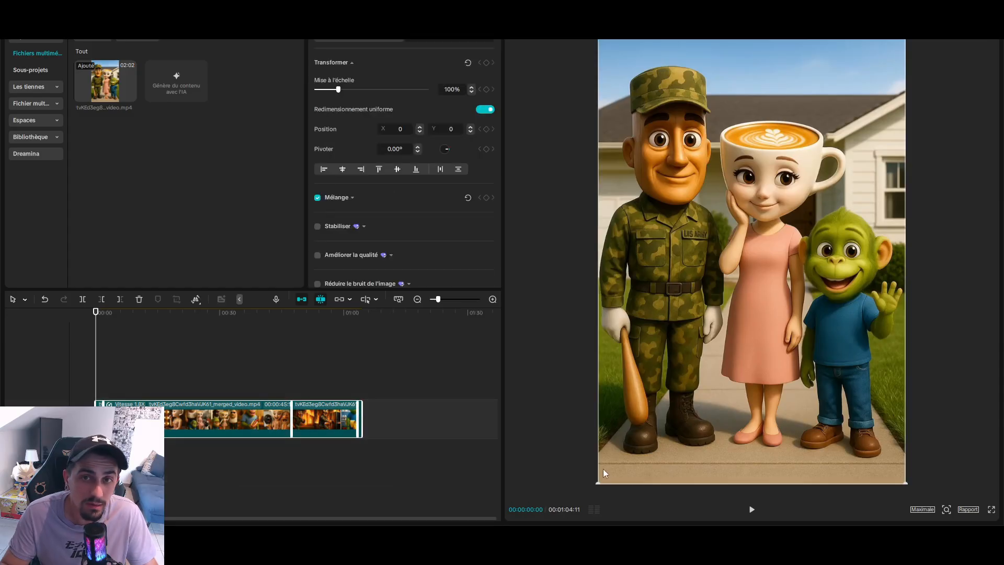
pyautogui.click(387, 468)
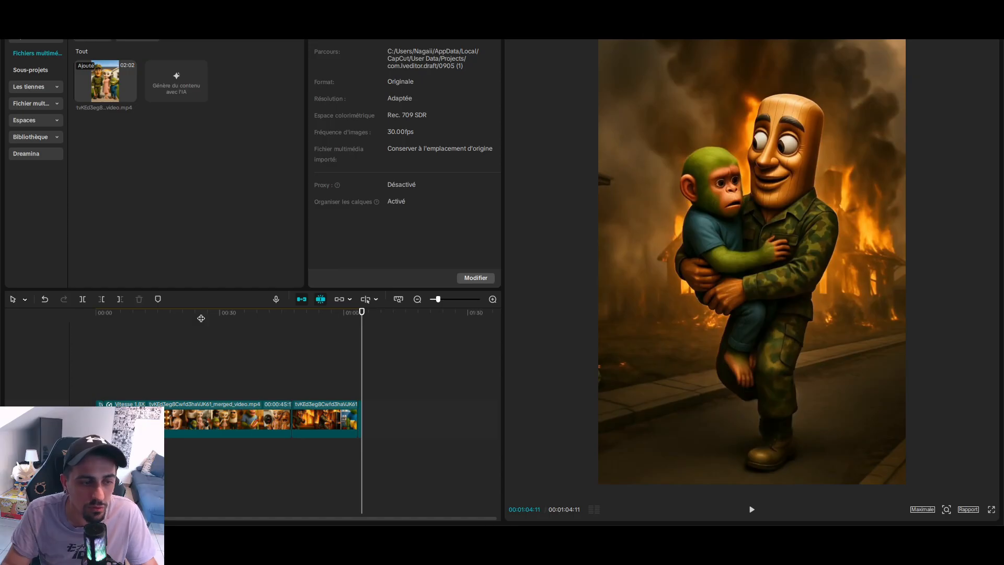
pyautogui.moveTo(201, 317); pyautogui.dragTo(61, 324)
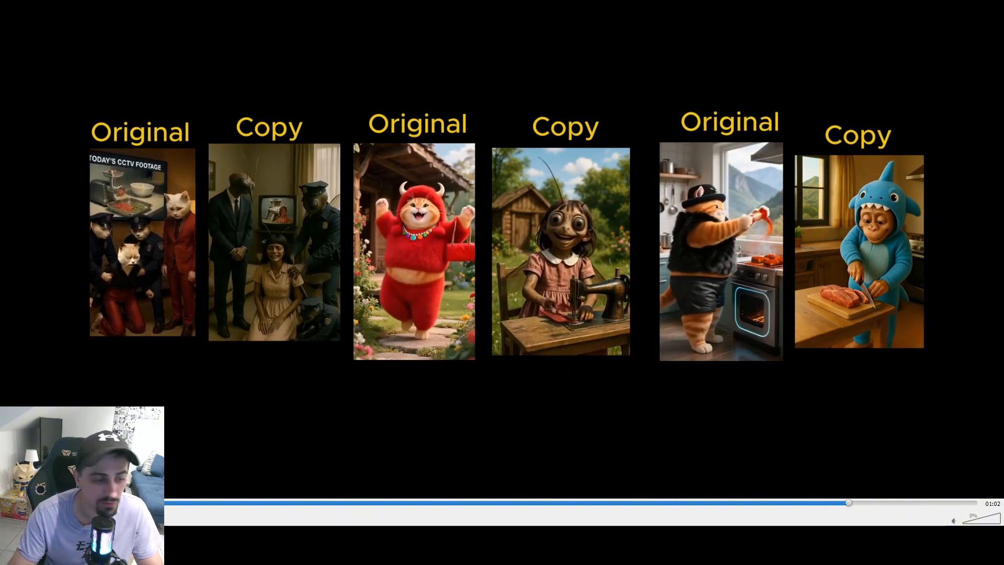
# Step: Switch to the TikTok profile page, browse its video grid and view one video's interaction details
pyautogui.moveTo(216, 497)
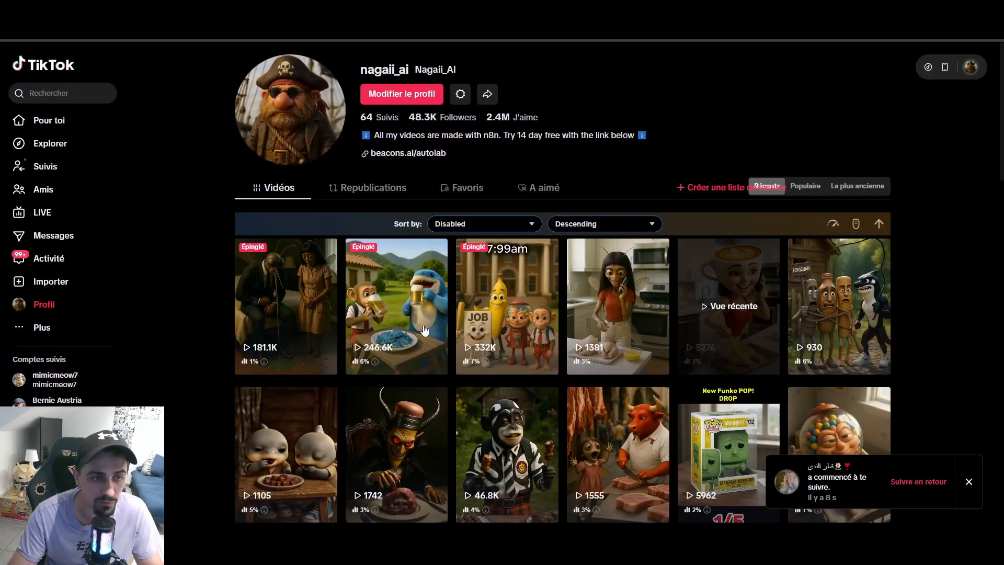
pyautogui.scroll(-1, 890, 112)
pyautogui.scroll(-1, 889, 112)
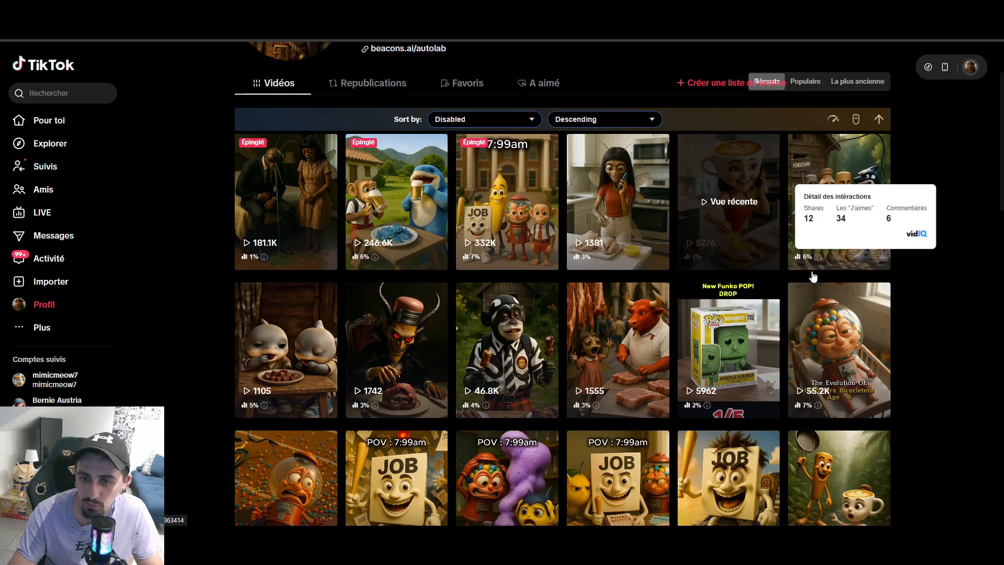
pyautogui.moveTo(807, 265)
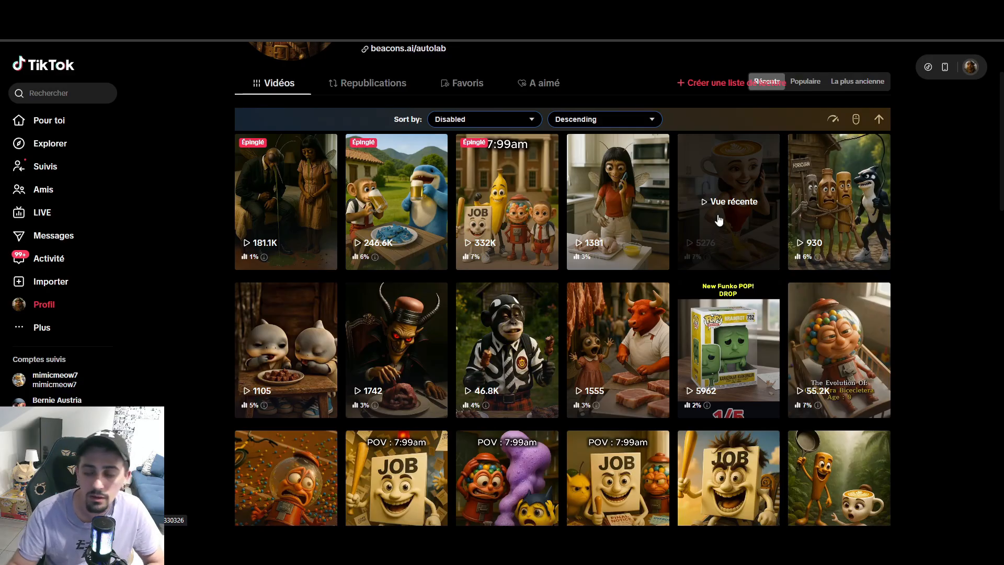
# Step: Browse the TikTok profile's video grid down to its last row of videos and return to the top of the profile
pyautogui.scroll(2, 719, 225)
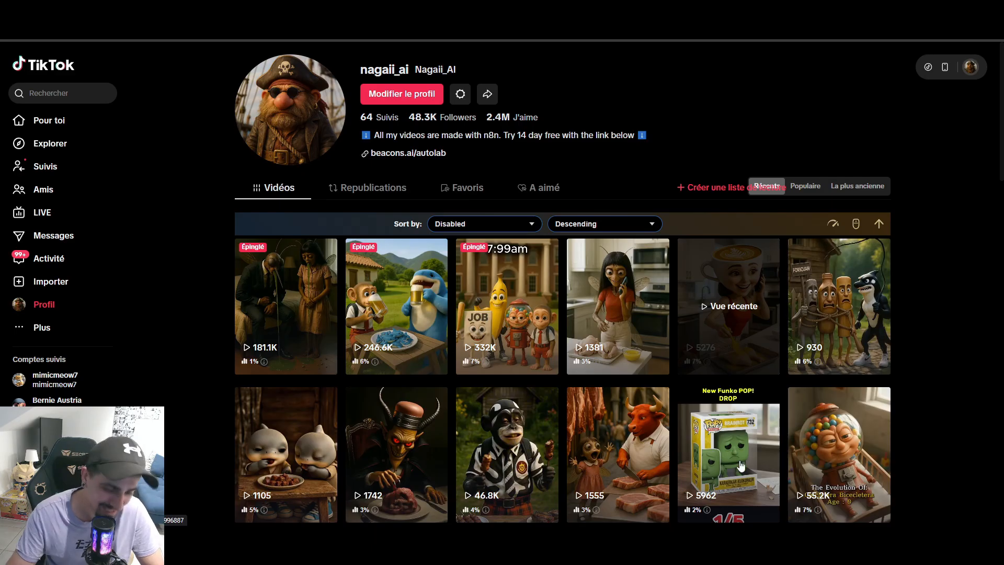
pyautogui.scroll(-1, 850, 355)
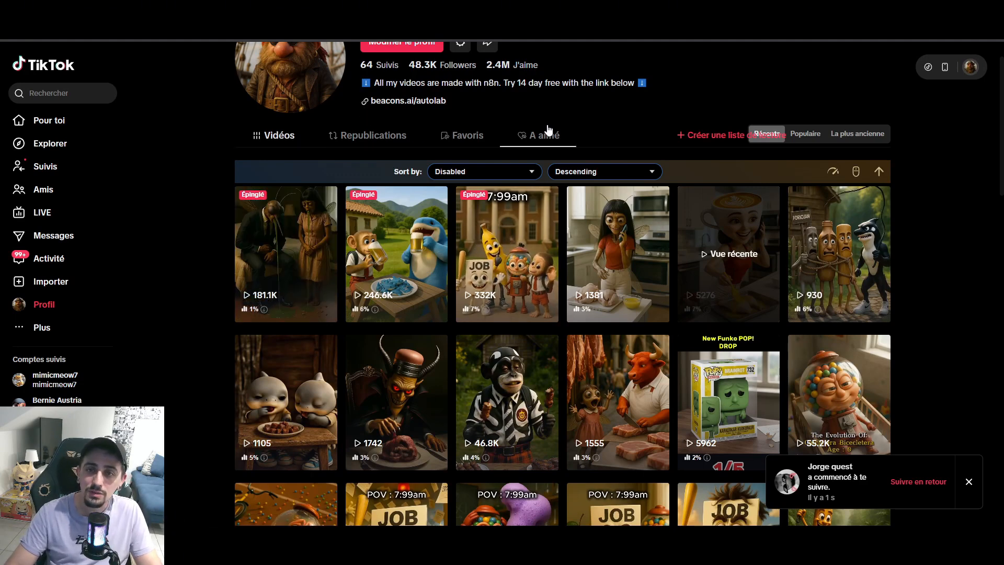
pyautogui.scroll(1, 547, 130)
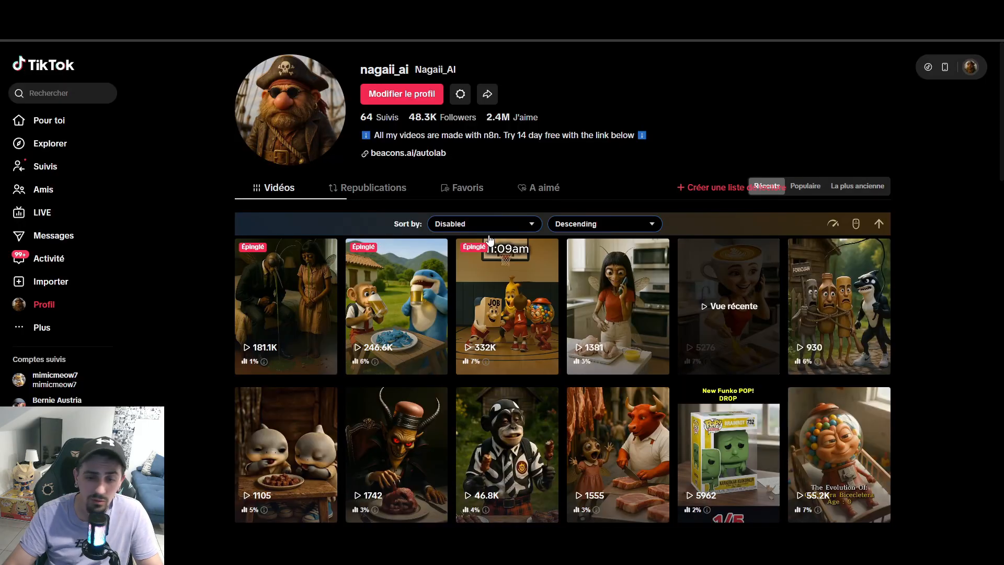
pyautogui.scroll(-3, 896, 264)
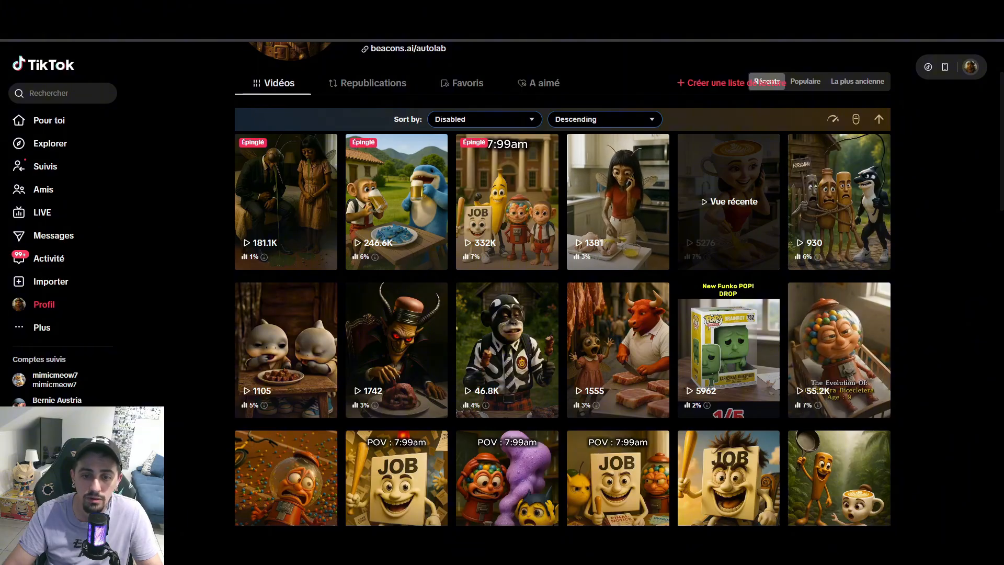
pyautogui.scroll(-8, 929, 320)
pyautogui.scroll(-8, 927, 319)
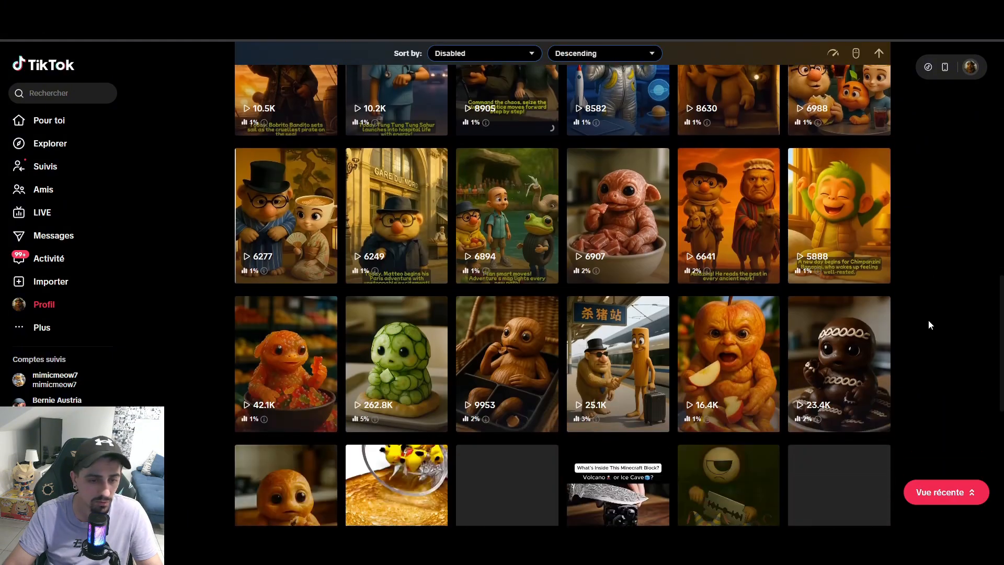
pyautogui.scroll(3, 928, 319)
pyautogui.scroll(3, 928, 322)
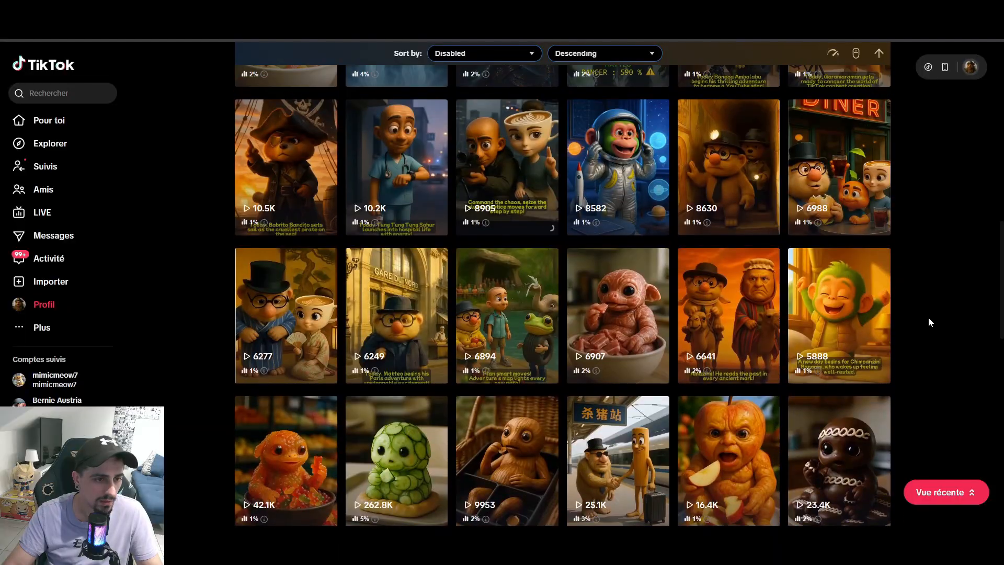
pyautogui.scroll(3, 928, 320)
pyautogui.scroll(-14, 928, 319)
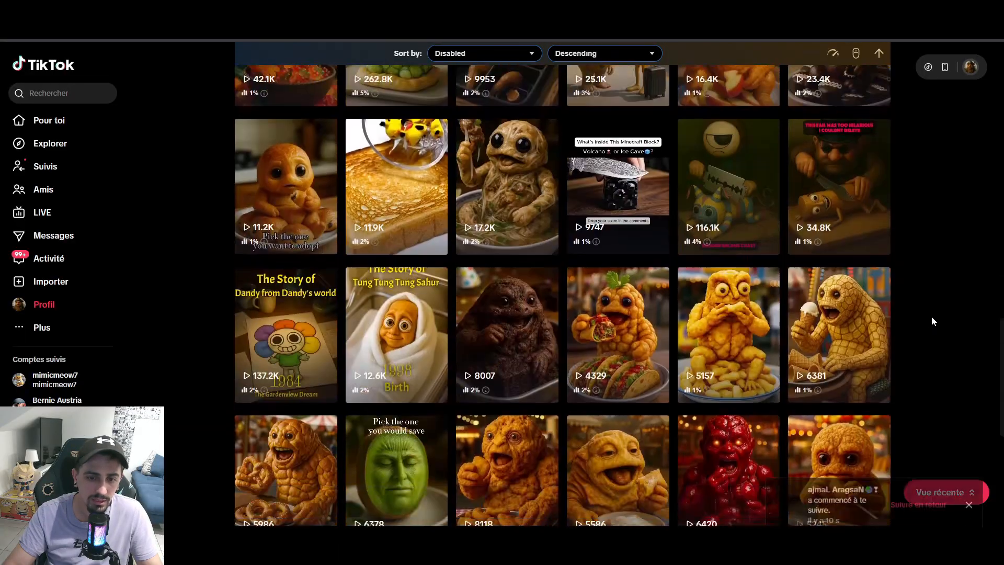
pyautogui.scroll(2, 931, 318)
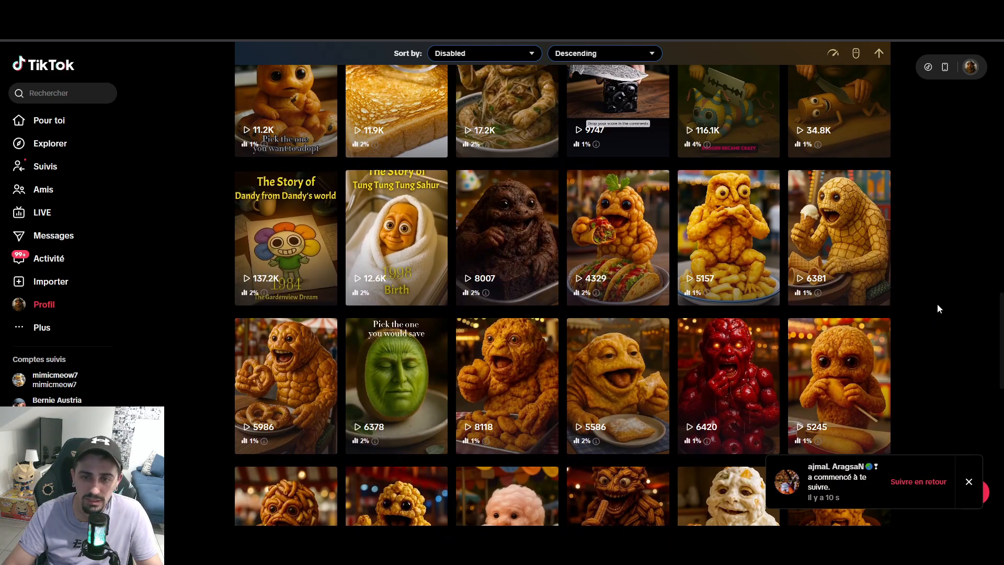
pyautogui.scroll(-10, 654, 230)
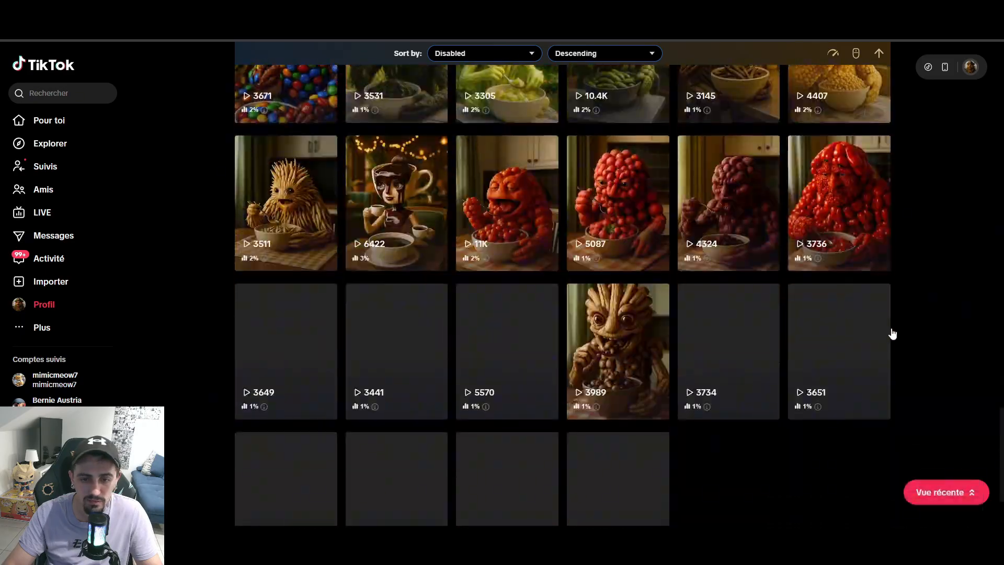
pyautogui.moveTo(999, 426); pyautogui.dragTo(997, 55)
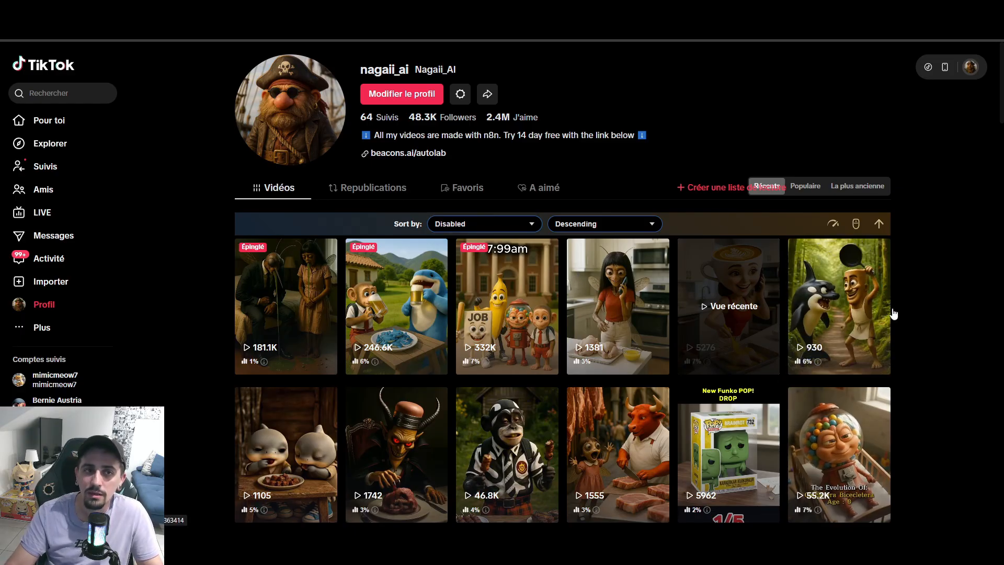
# Step: Switch to CapCut, play the side-by-side comparison of the two videos to the end, and recheck moments at about 3 and 34 seconds
pyautogui.click(543, 9)
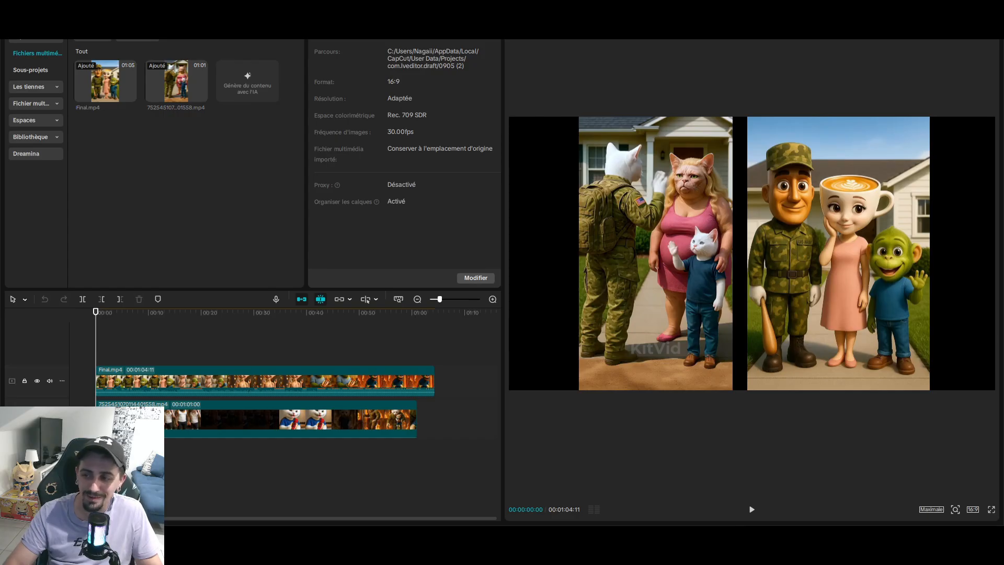
pyautogui.click(752, 510)
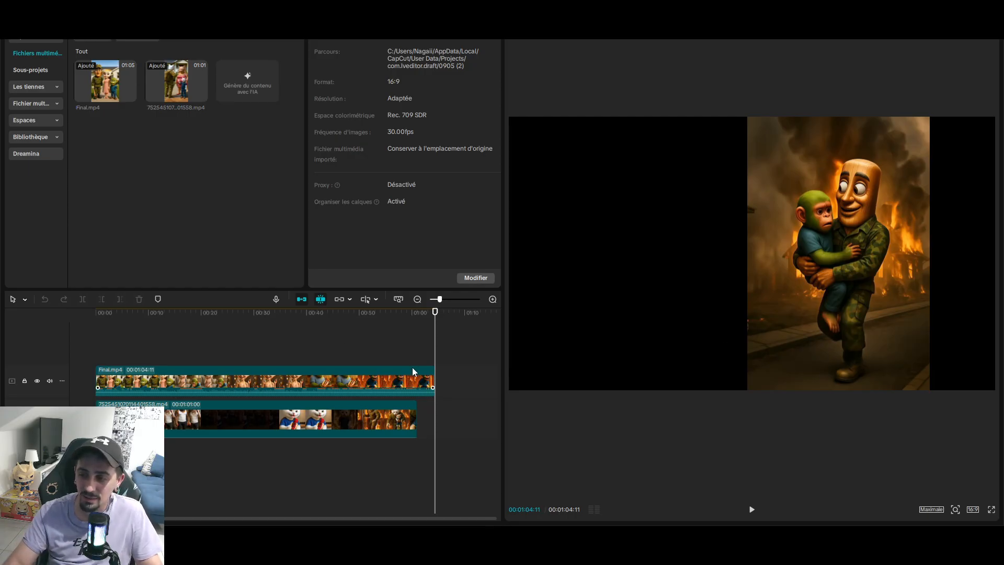
pyautogui.click(138, 321)
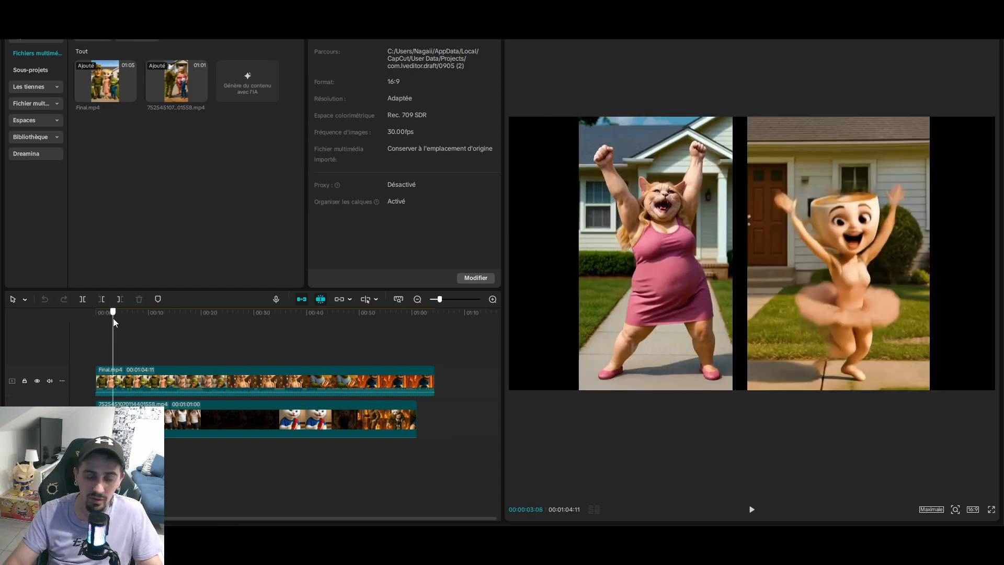
pyautogui.moveTo(143, 323)
pyautogui.mouseDown()
pyautogui.moveTo(155, 331)
pyautogui.moveTo(98, 343)
pyautogui.moveTo(277, 382)
pyautogui.moveTo(299, 396)
pyautogui.moveTo(326, 391)
pyautogui.moveTo(274, 406)
pyautogui.moveTo(251, 441)
pyautogui.moveTo(97, 445)
pyautogui.moveTo(97, 455)
pyautogui.moveTo(277, 506)
pyautogui.mouseUp()
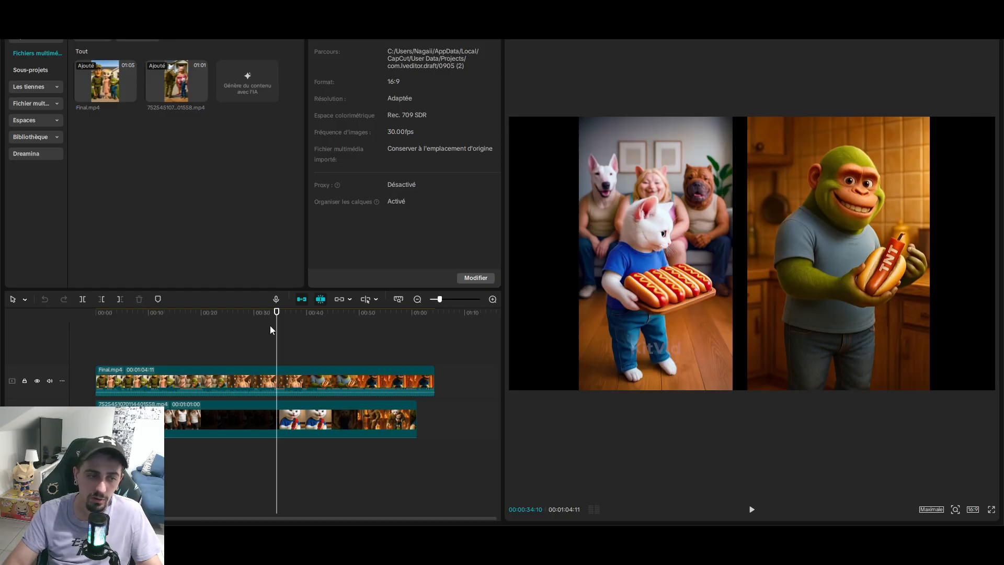
# Step: Return the playhead to the start of the timeline and open the popular background music library
pyautogui.click(133, 332)
pyautogui.click(75, 333)
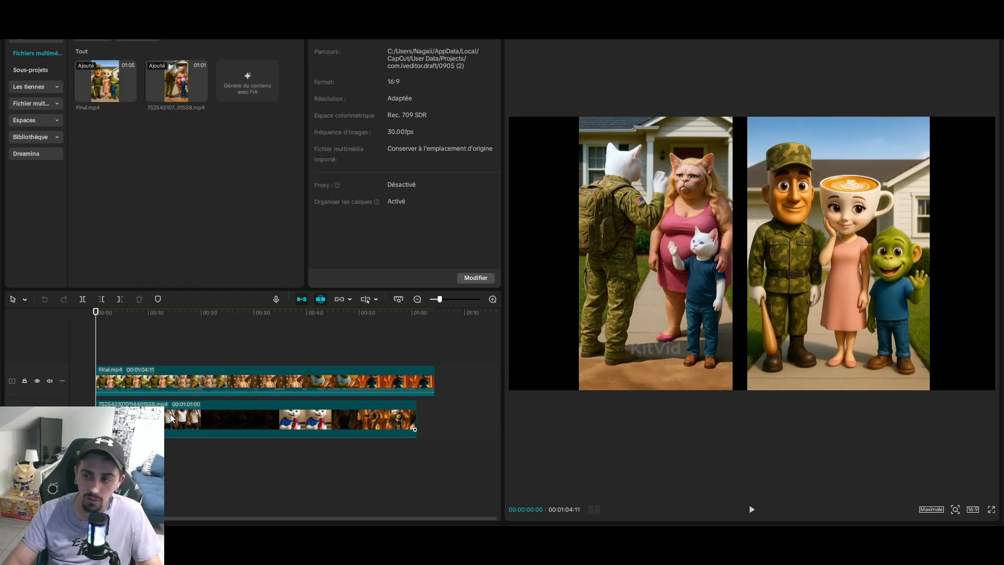
pyautogui.click(45, 18)
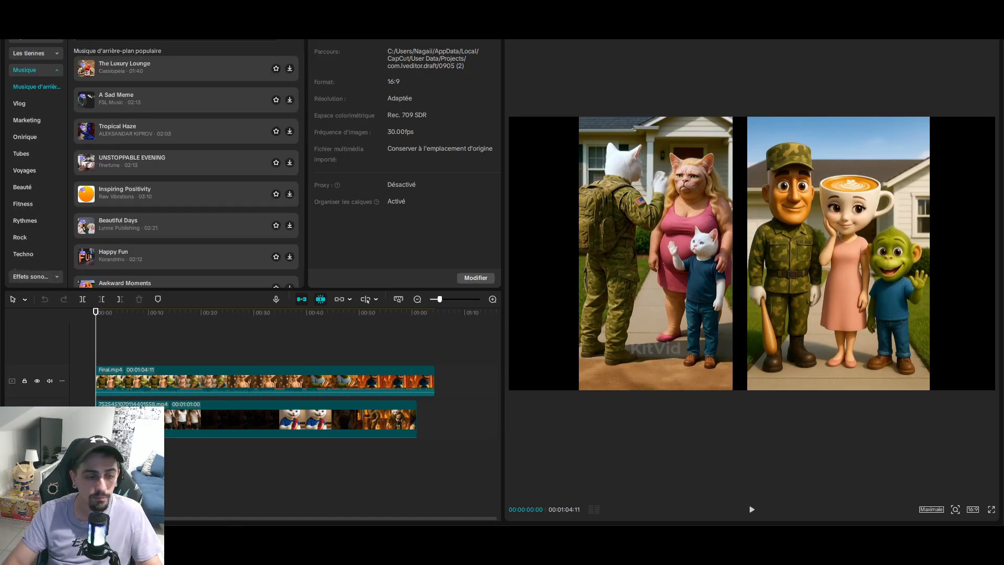
# Step: Switch to the n8n workflow and examine the Analyse P3 node's prompt and output, highlighting the passage about the background and gaze
pyautogui.moveTo(223, 544)
pyautogui.click(207, 511)
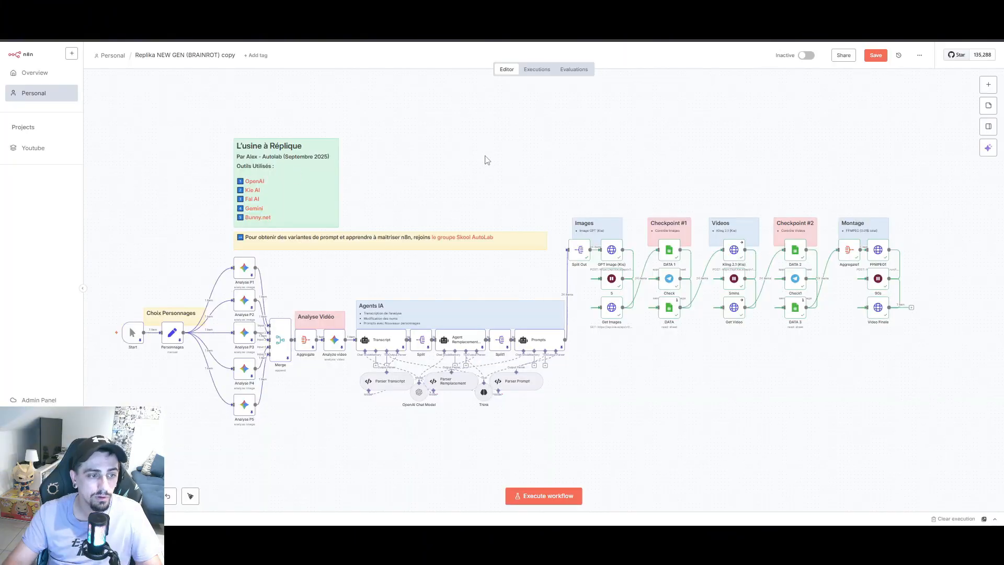
pyautogui.scroll(3, 244, 312)
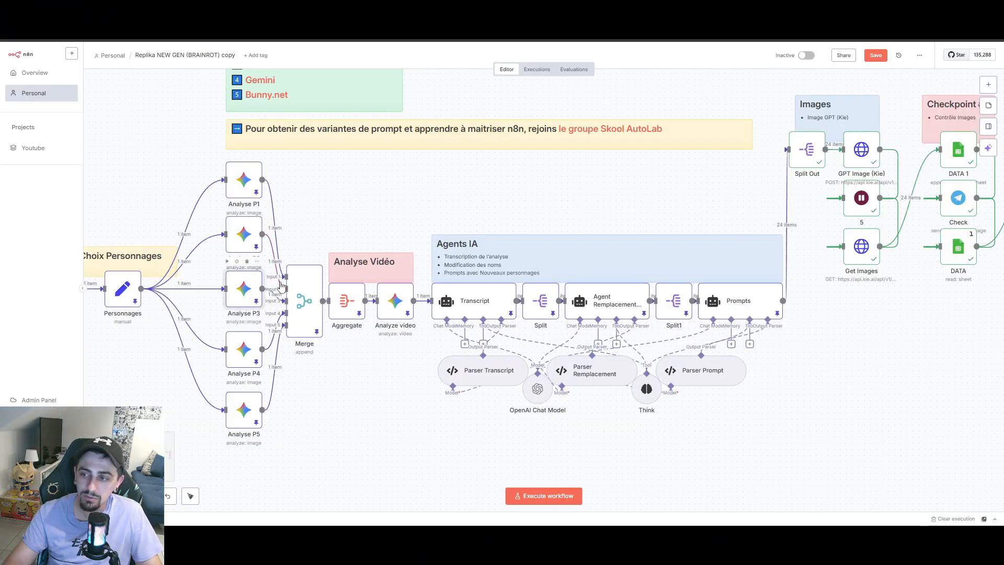
pyautogui.doubleClick(244, 289)
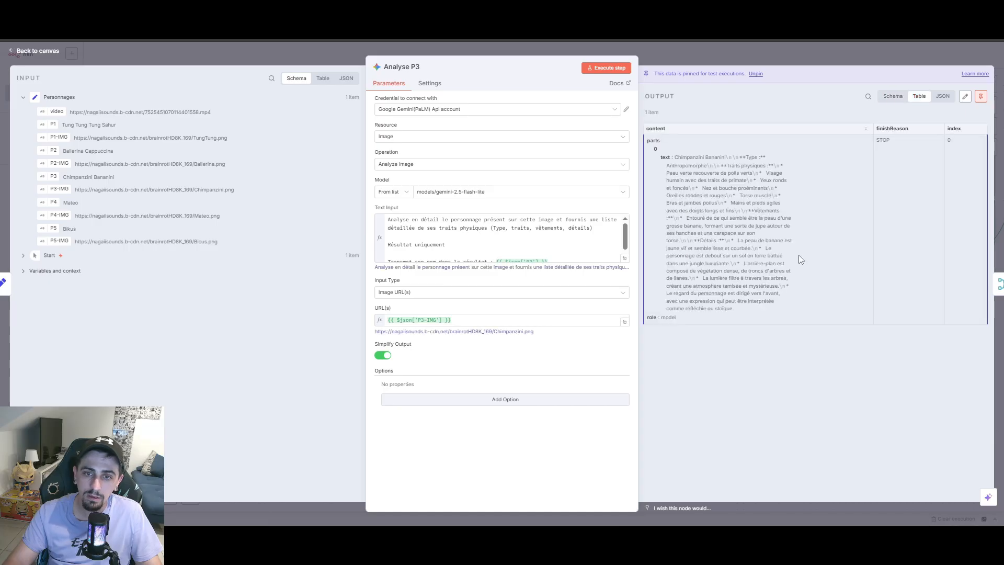
pyautogui.moveTo(738, 309); pyautogui.dragTo(741, 263)
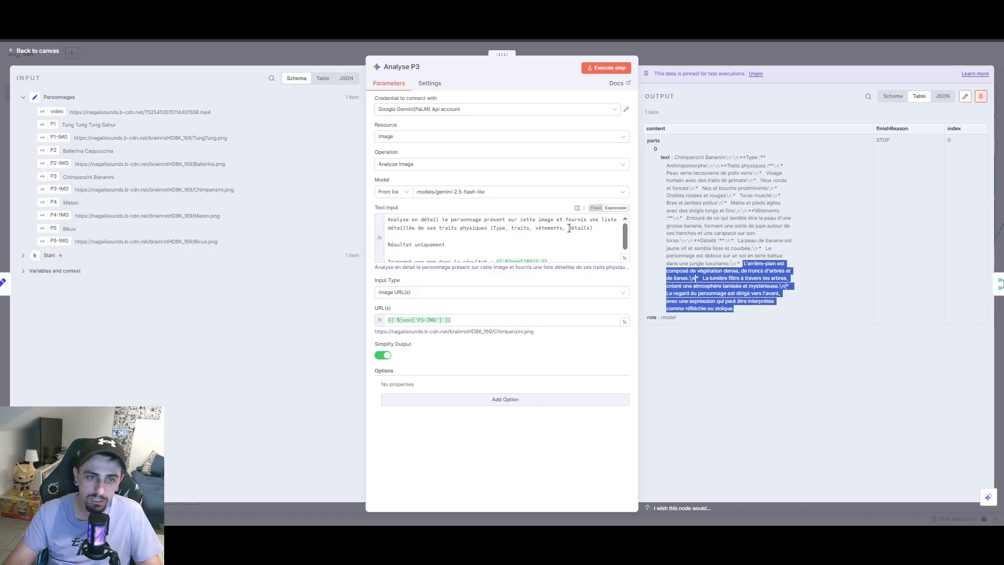
pyautogui.scroll(-1, 432, 233)
pyautogui.scroll(1, 433, 230)
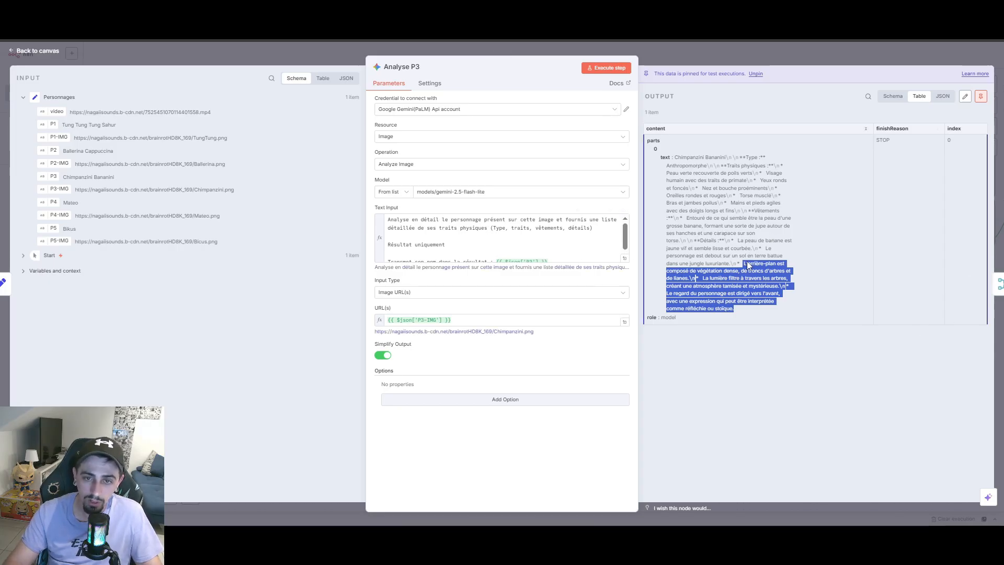
pyautogui.click(839, 56)
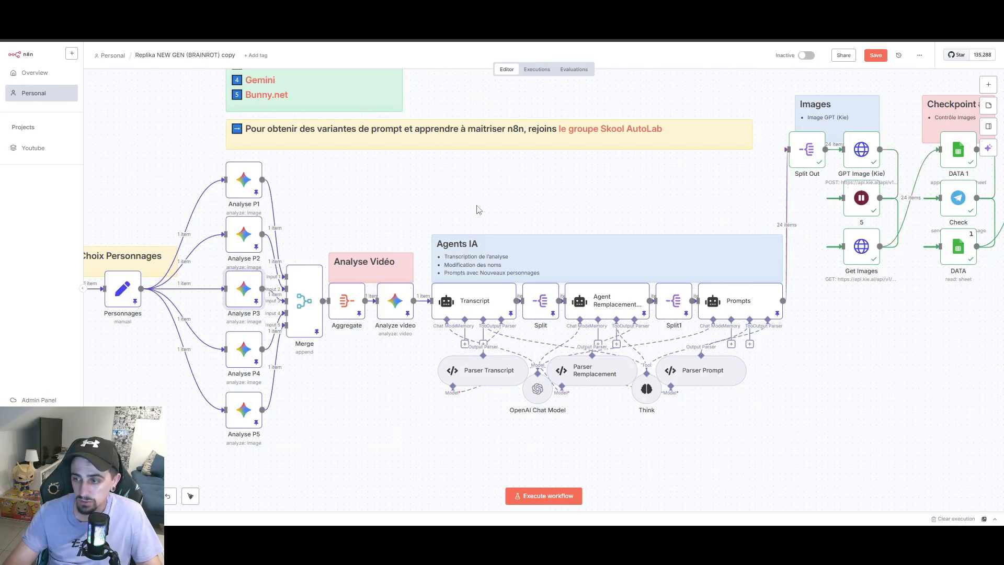
pyautogui.scroll(-2, 478, 203)
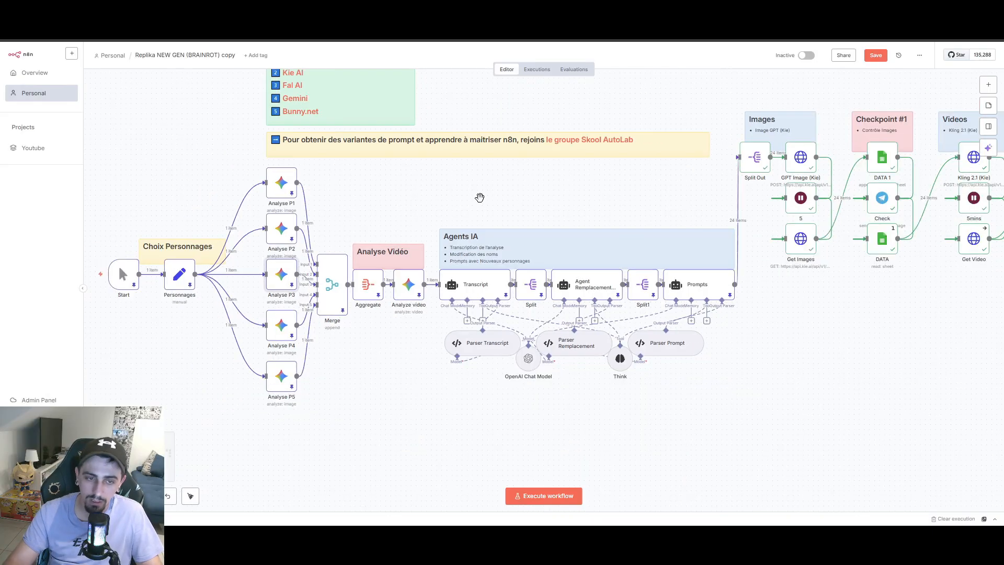
pyautogui.scroll(1, 482, 203)
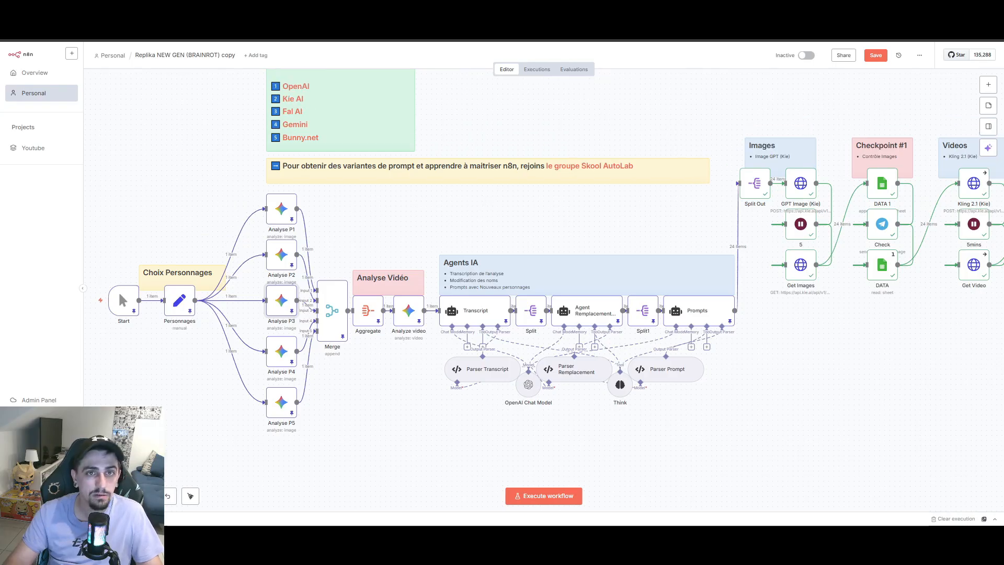
# Step: Open the "Base de donnée BRAINROT" Google Sheet and view the image linked for Chimpanzini Bananini
pyautogui.click(456, 8)
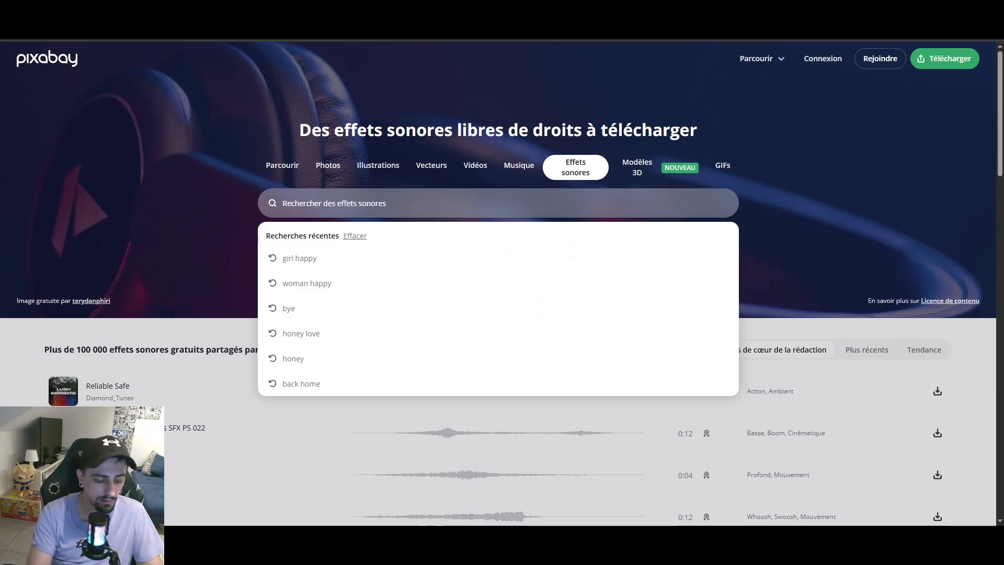
pyautogui.hotkey('ctrl', 'l')
pyautogui.write('chim')
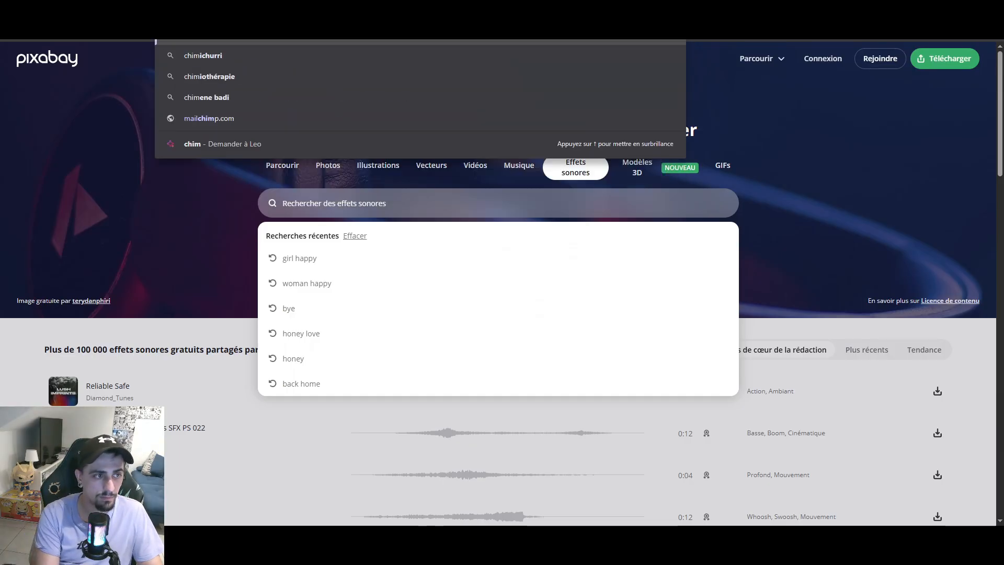
pyautogui.press('BackSpace')
pyautogui.press('BackSpace')
pyautogui.press('BackSpace')
pyautogui.press('BackSpace')
pyautogui.write('brainro')
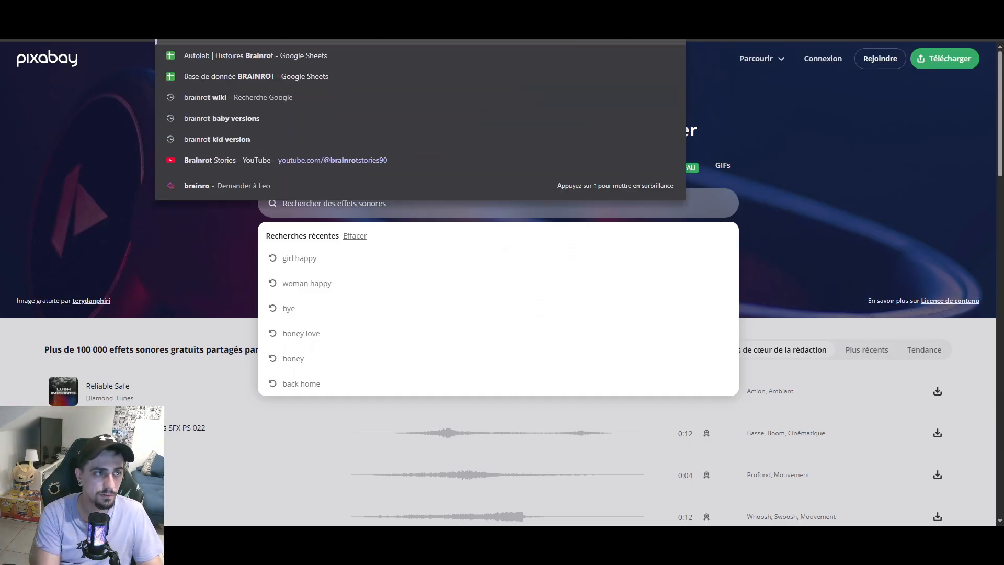
pyautogui.click(408, 80)
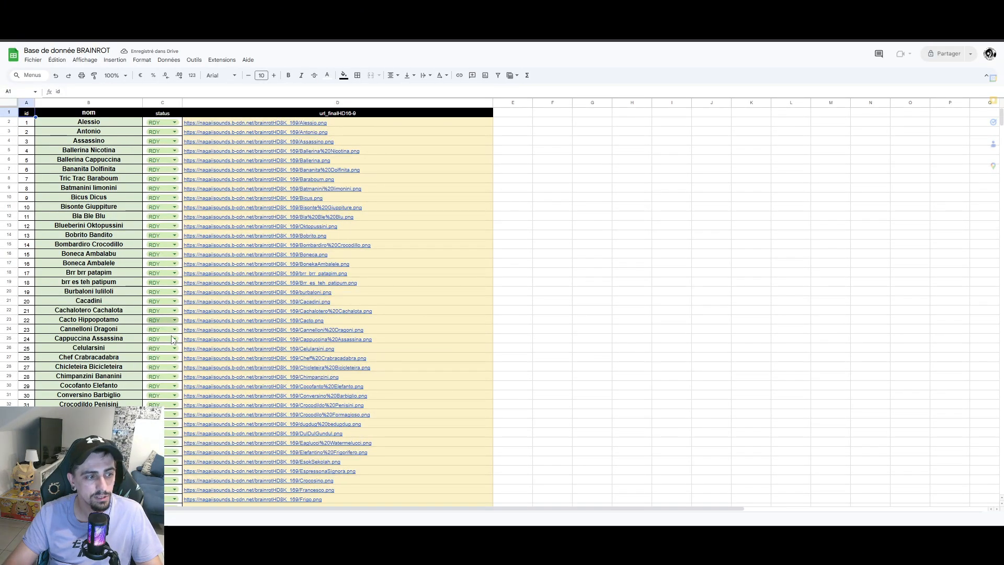
pyautogui.click(215, 377)
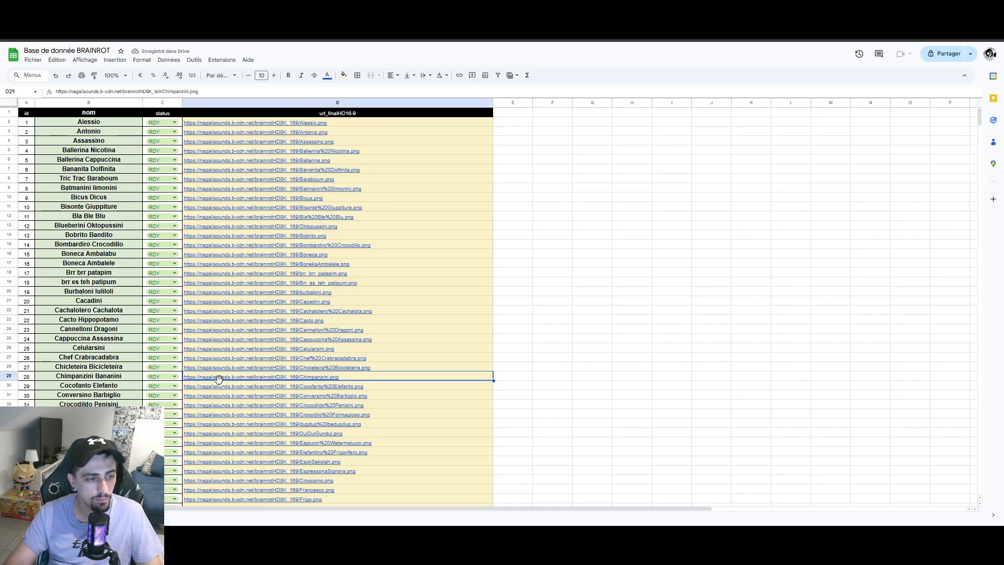
pyautogui.click(223, 397)
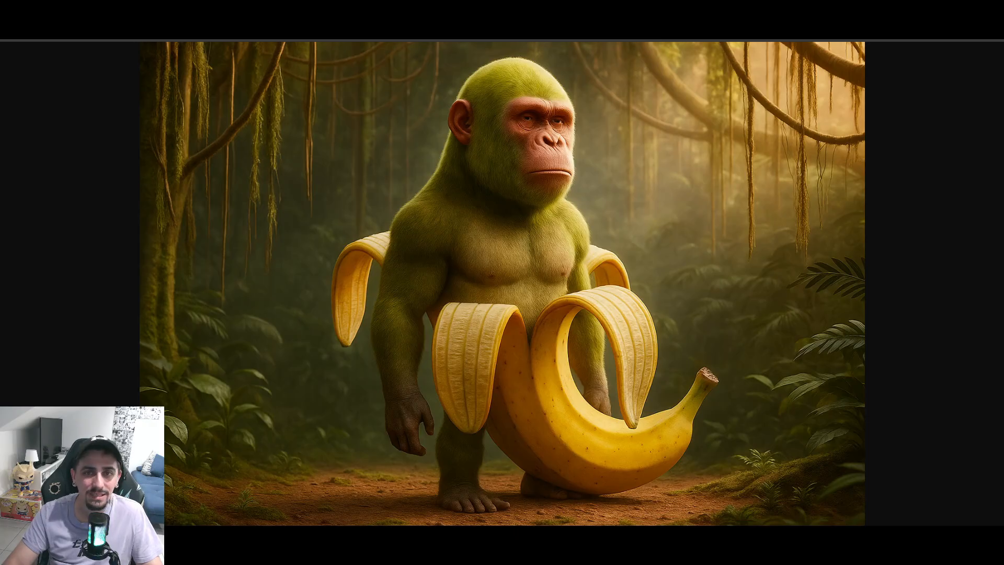
# Step: Go back to Pixabay's French sound effects page
pyautogui.hotkey('ctrl', 'l')
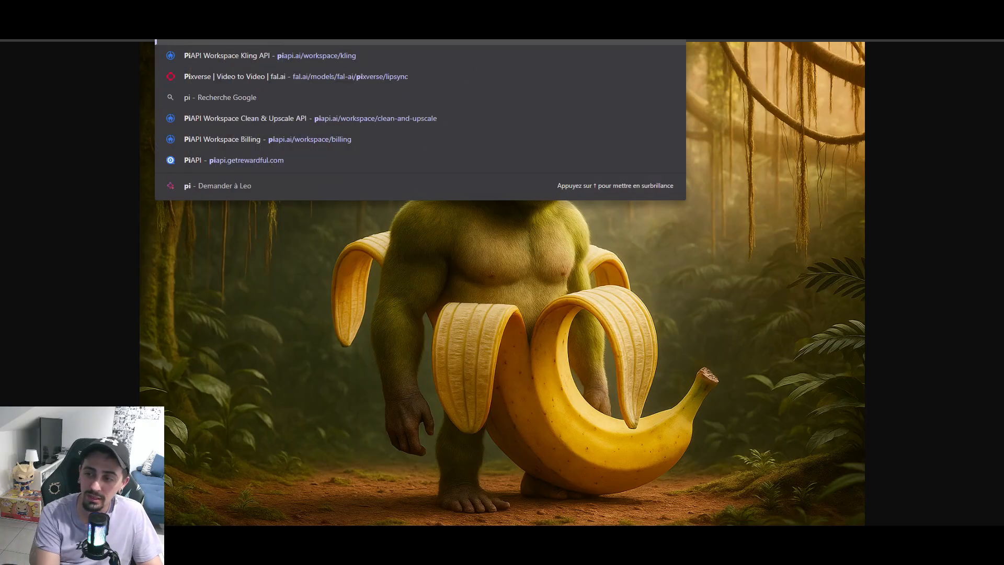
pyautogui.write('pixa')
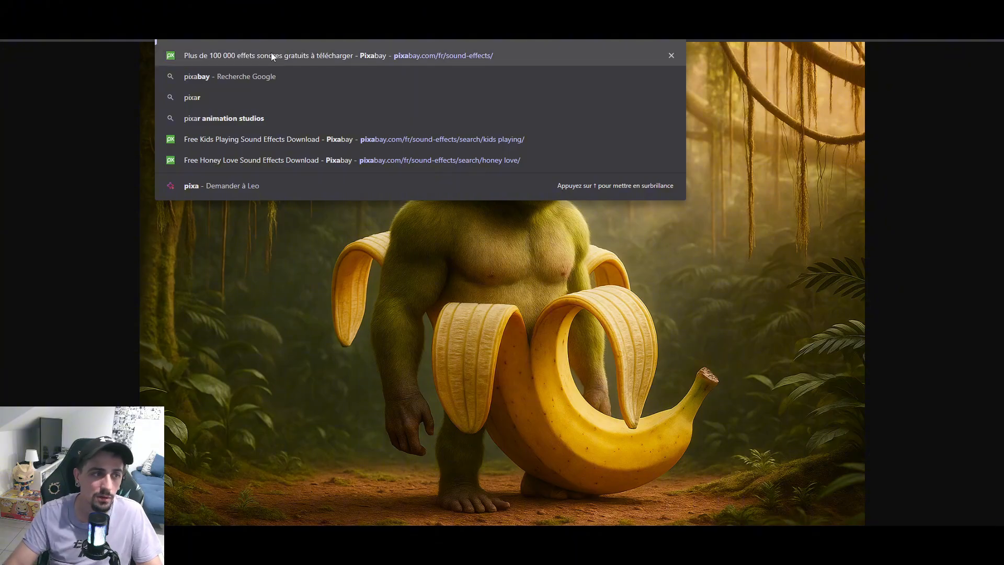
pyautogui.click(267, 56)
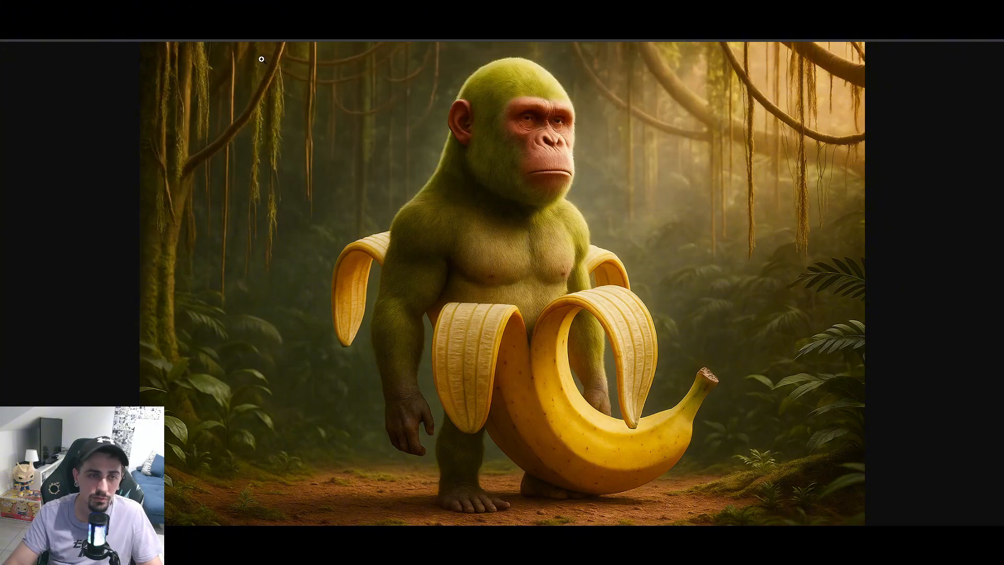